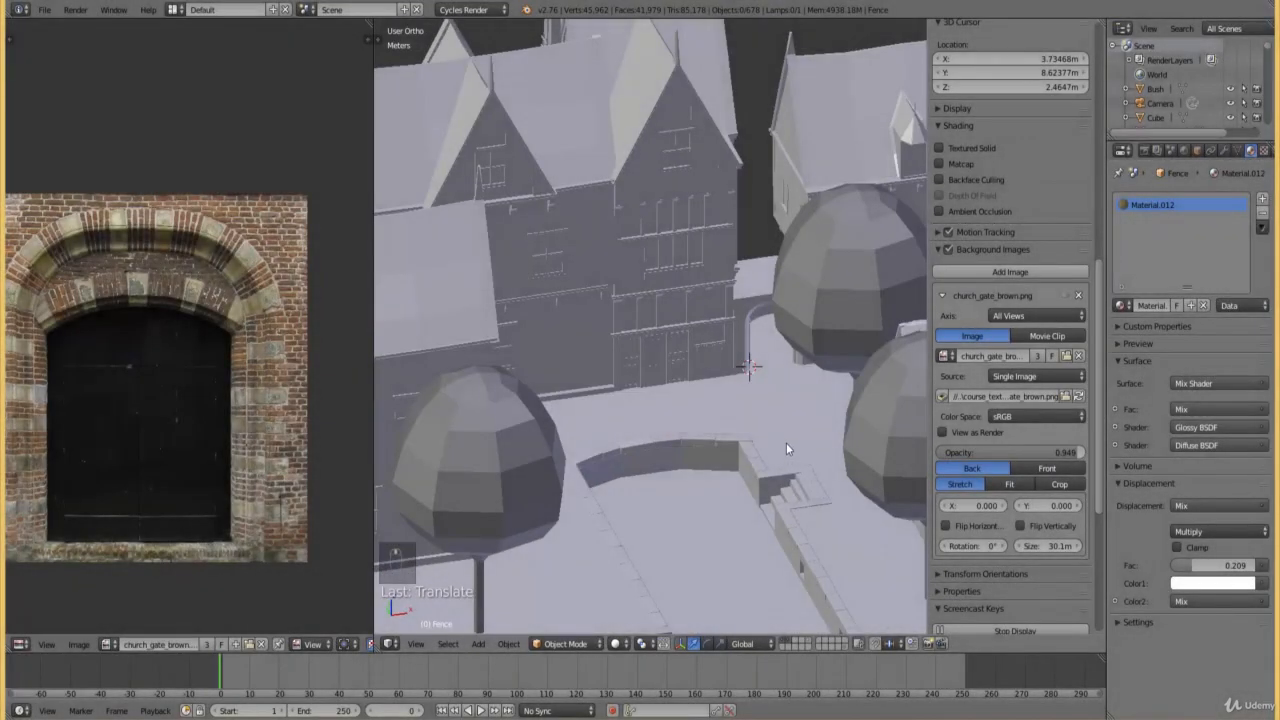
- Examine the courtyard's houses, canal and archway from above and from an angle to judge their spacing
middle_click_drag(786, 449, 786, 334, "shift")
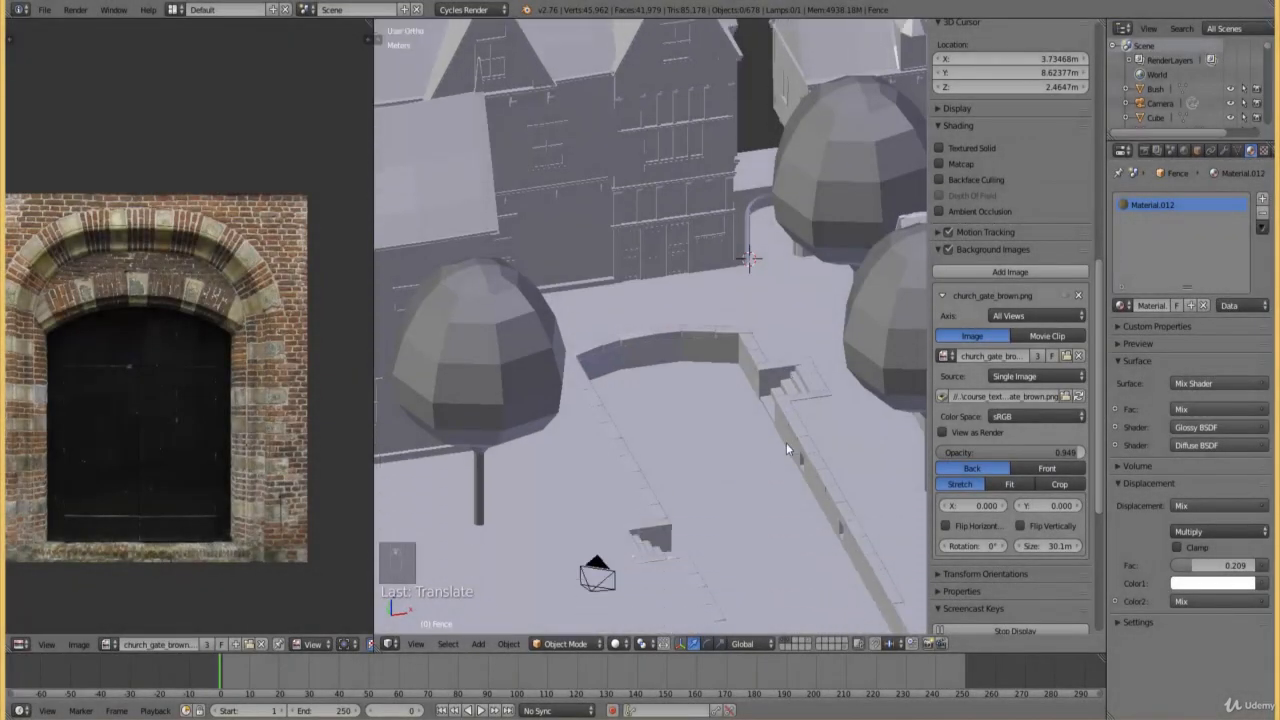
middle_click_drag(786, 449, 807, 457, "shift")
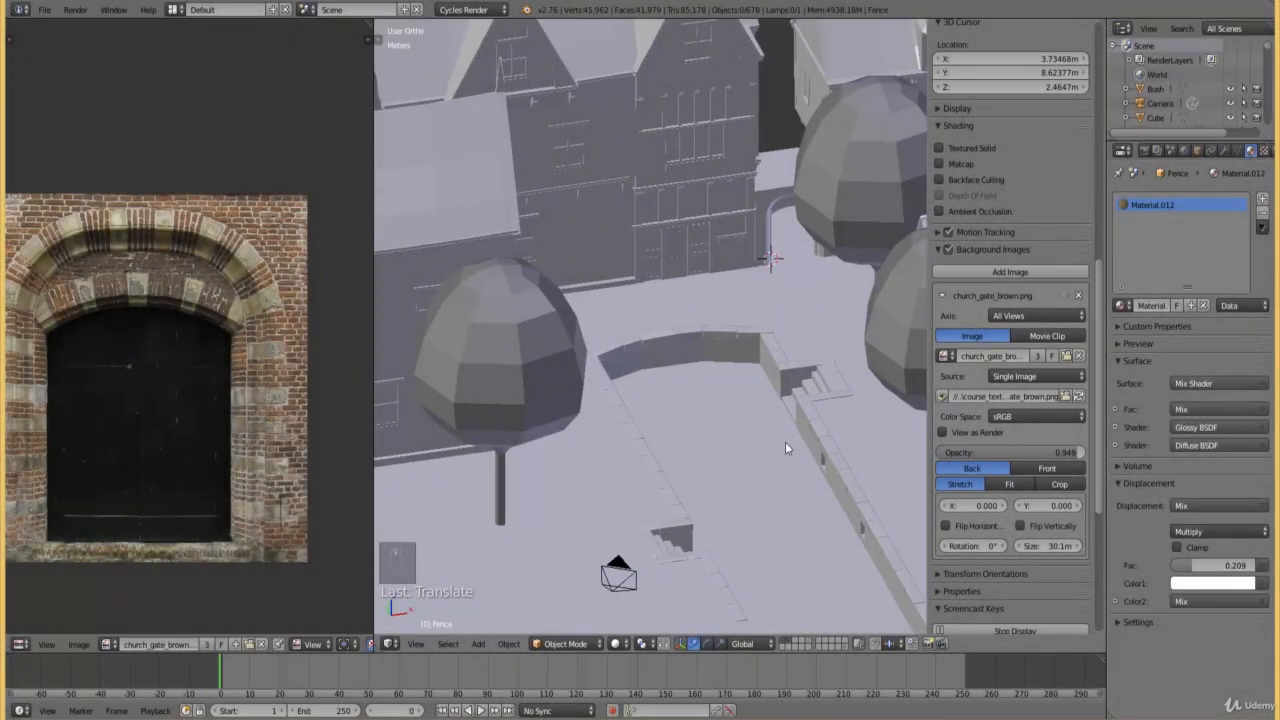
middle_click_drag(780, 428, 782, 479)
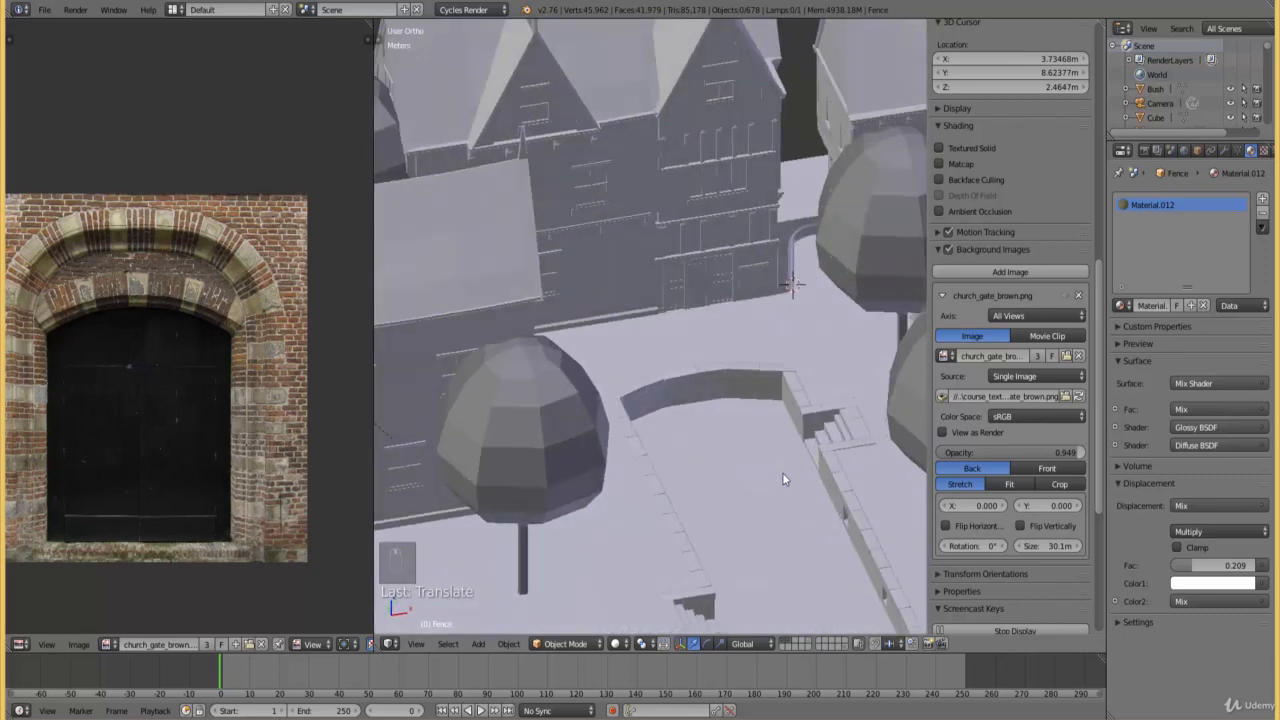
scroll(783, 479, "down", 6, "shift")
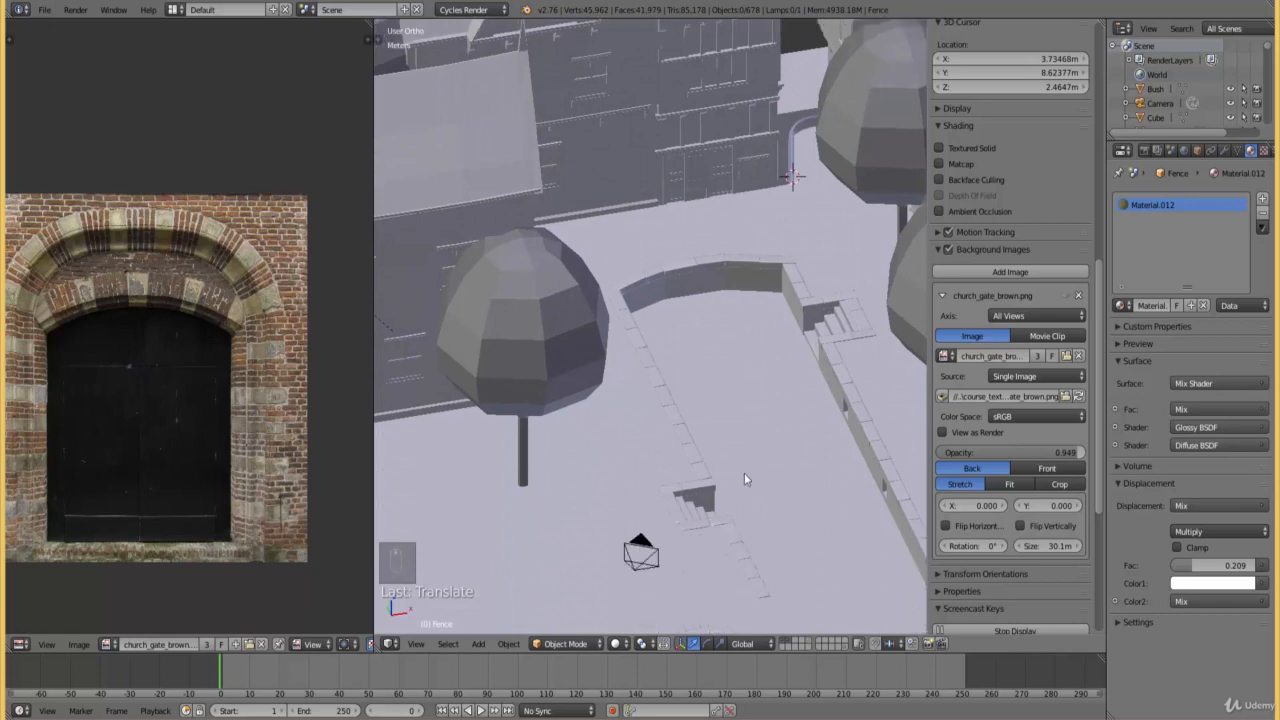
key("KP_7")
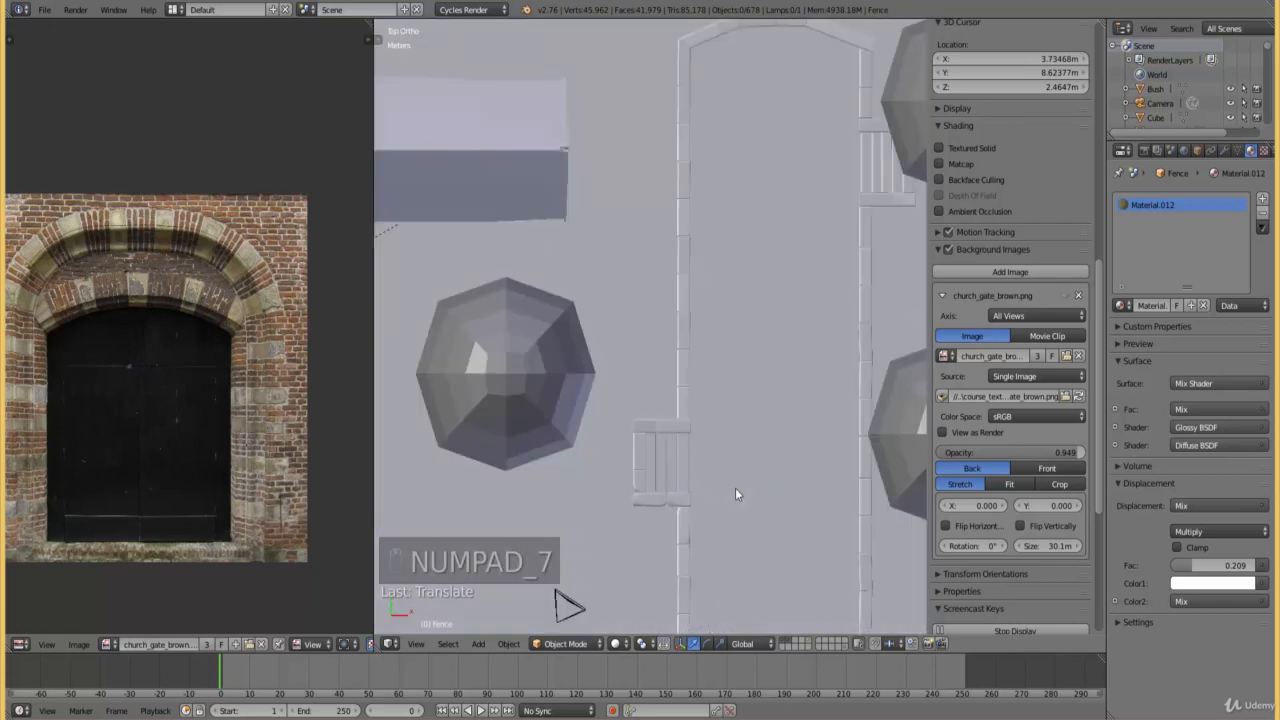
scroll(735, 488, "down", 3)
middle_click_drag(748, 356, 799, 222)
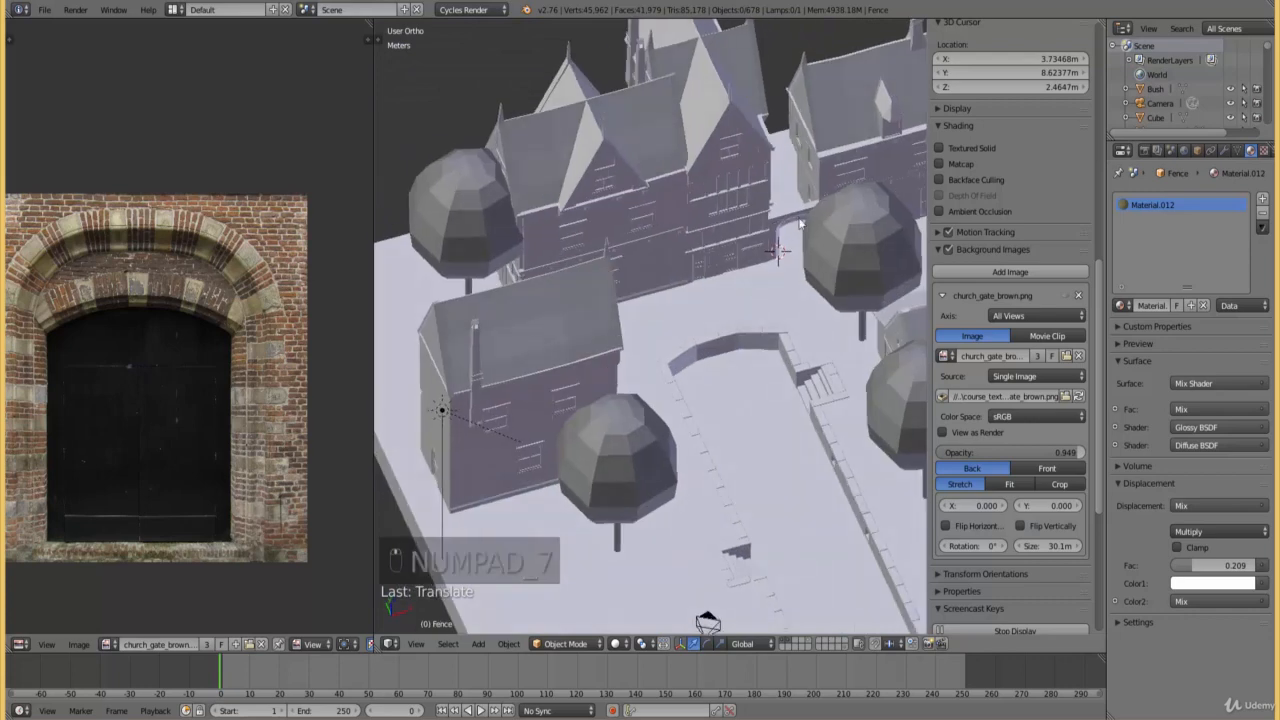
key("KP_7")
scroll(596, 425, "up", 7, "shift")
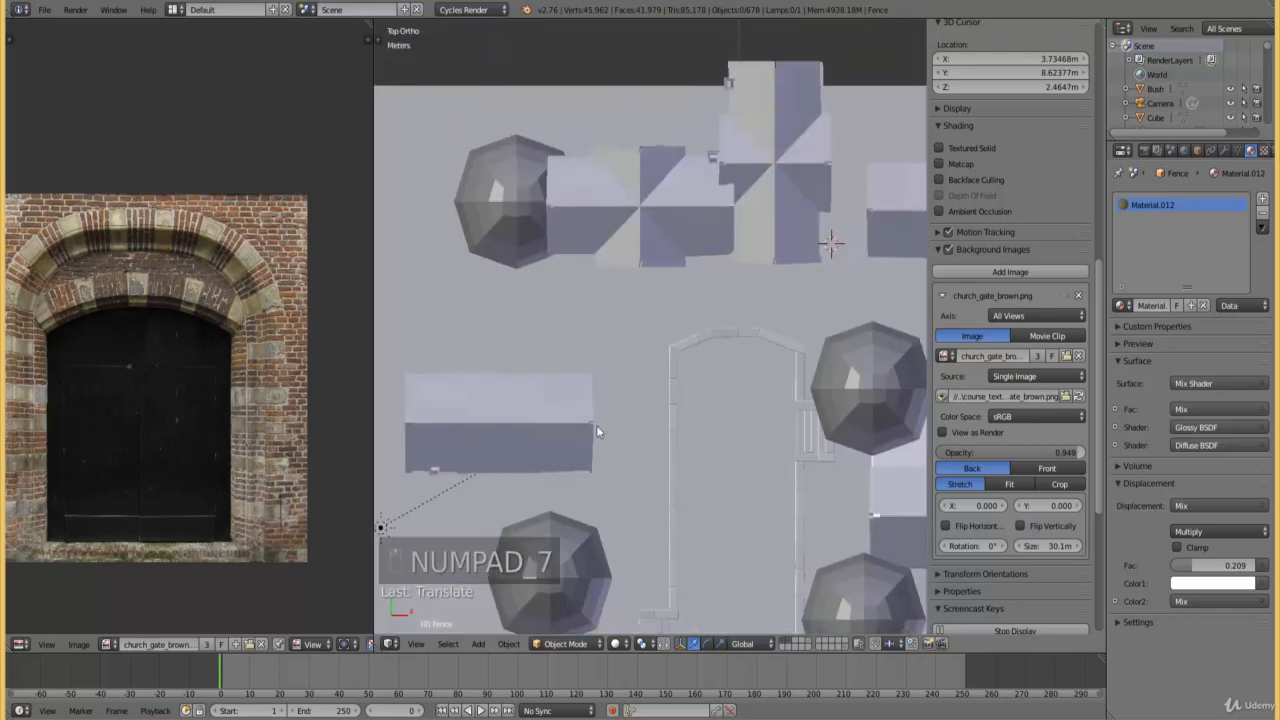
scroll(632, 416, "up", 7, "ctrl")
middle_click_drag(633, 416, 668, 382)
- Slim the arched gate wall by moving its rear vertices forward along Y in wireframe, and return to solid object mode
key("z")
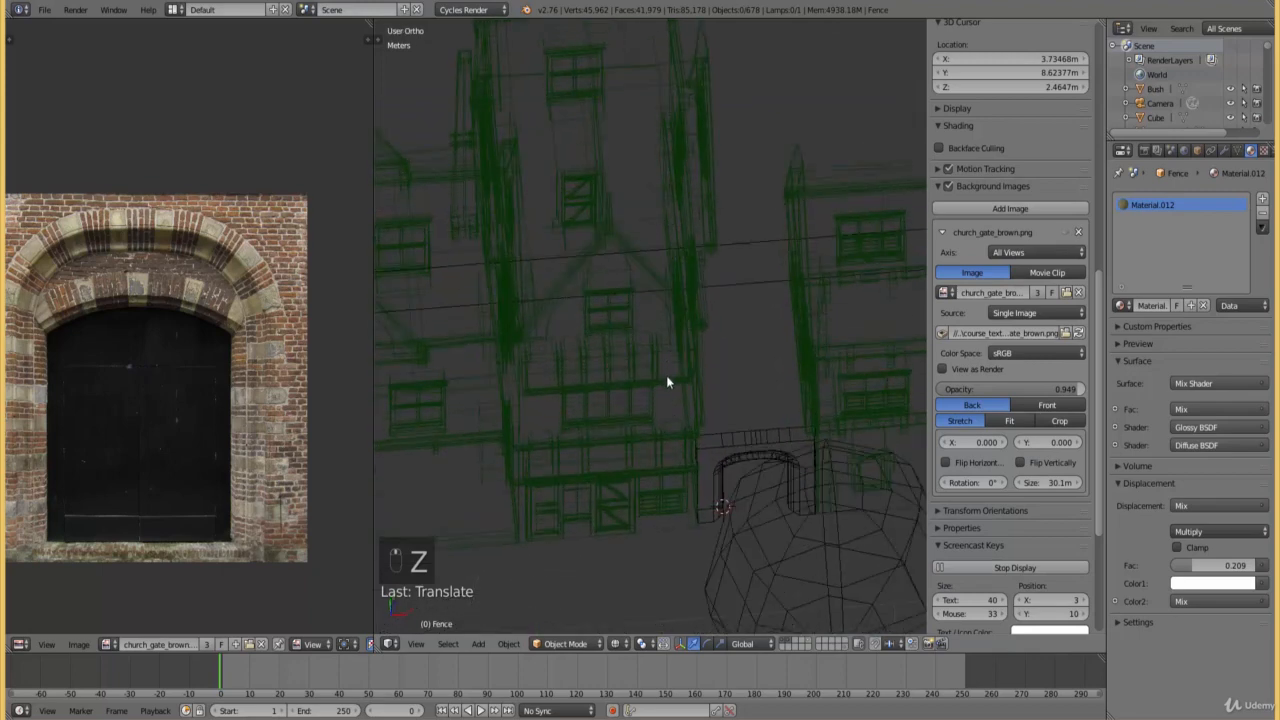
right_click(718, 432)
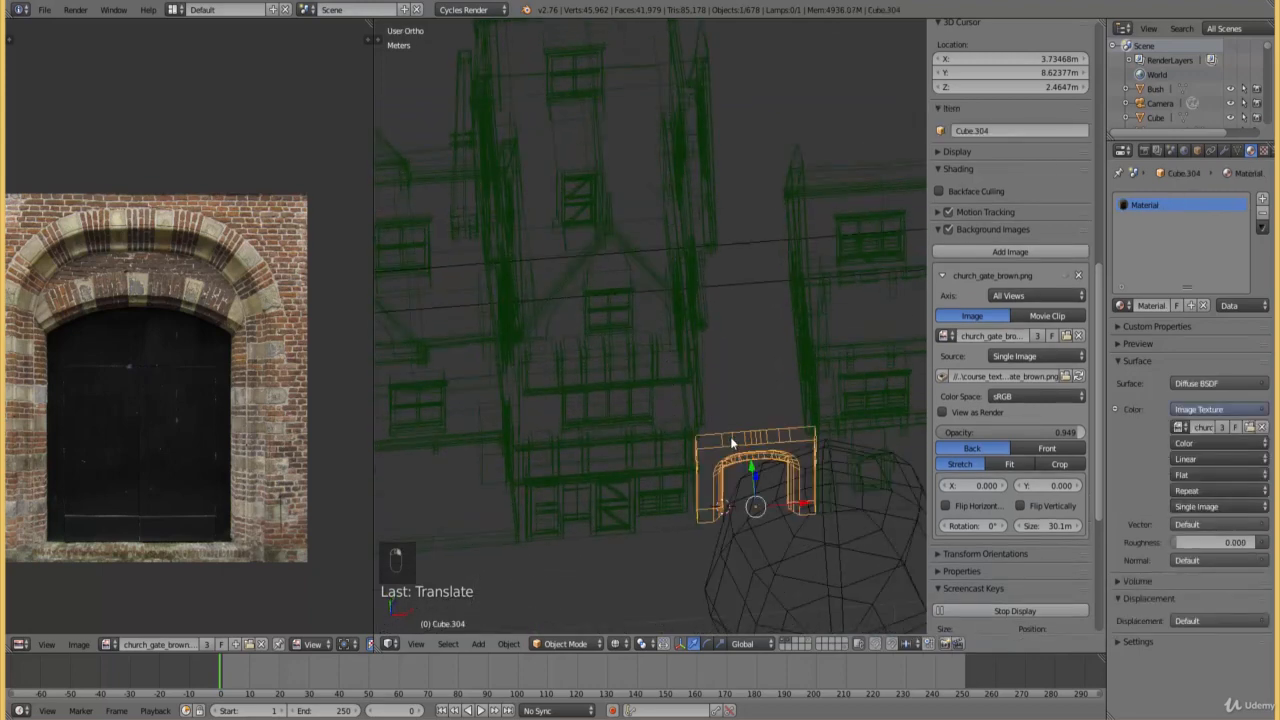
key("KP_7")
middle_click_drag(808, 483, 677, 393, "shift")
scroll(774, 468, "up", 7)
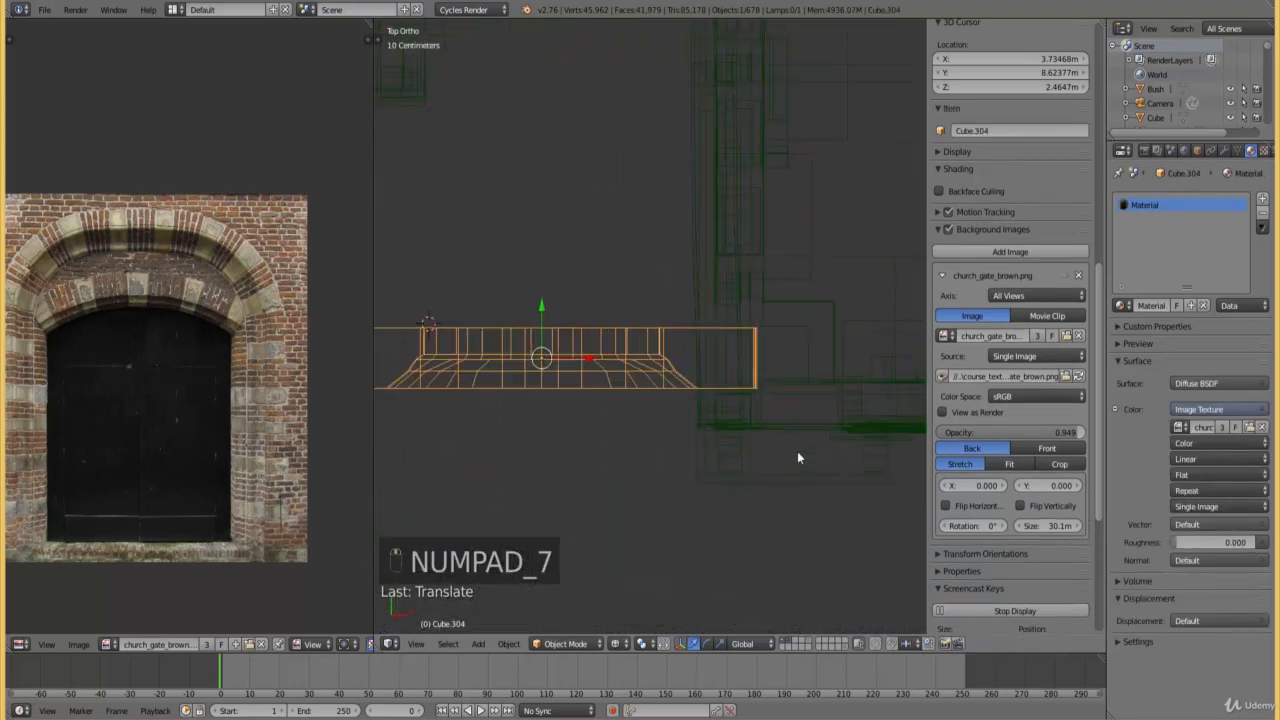
key("Tab")
scroll(787, 390, "down", 2, "ctrl")
right_click(820, 328)
key("b")
key("b")
left_click_drag(843, 333, 360, 253)
left_click_drag(609, 277, 597, 295)
scroll(673, 332, "down", 3)
scroll(600, 305, "up", 4)
scroll(597, 295, "down", 5)
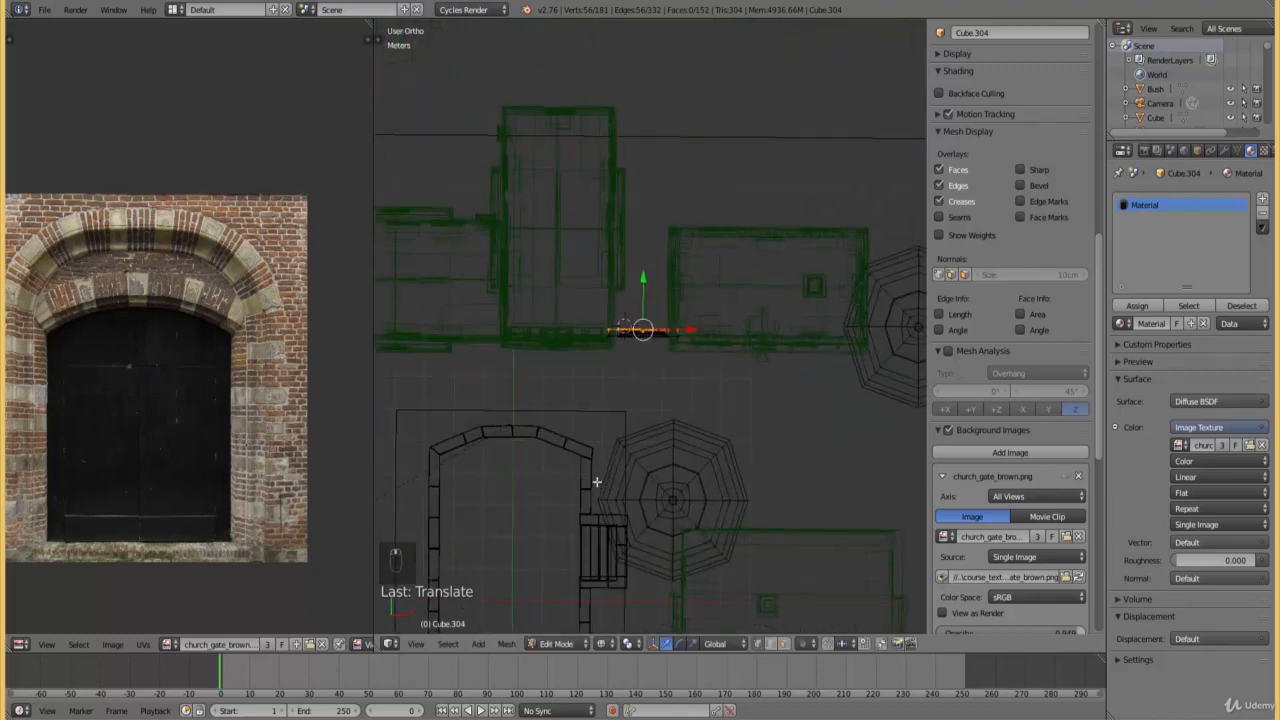
mouse_move(634, 451)
middle_mouse_down()
mouse_move(612, 390)
mouse_move(644, 420)
middle_mouse_up()
key("Tab")
key("z")
- Box-select all parts of the house right of the arched gate, leaving the gate wall out of the selection
scroll(723, 408, "up", 2)
mouse_move(723, 408)
middle_mouse_down()
mouse_move(763, 447)
mouse_move(752, 423)
mouse_move(718, 457)
mouse_move(675, 470)
mouse_move(604, 362)
middle_mouse_up()
scroll(748, 438, "up", 8)
scroll(674, 470, "down", 5)
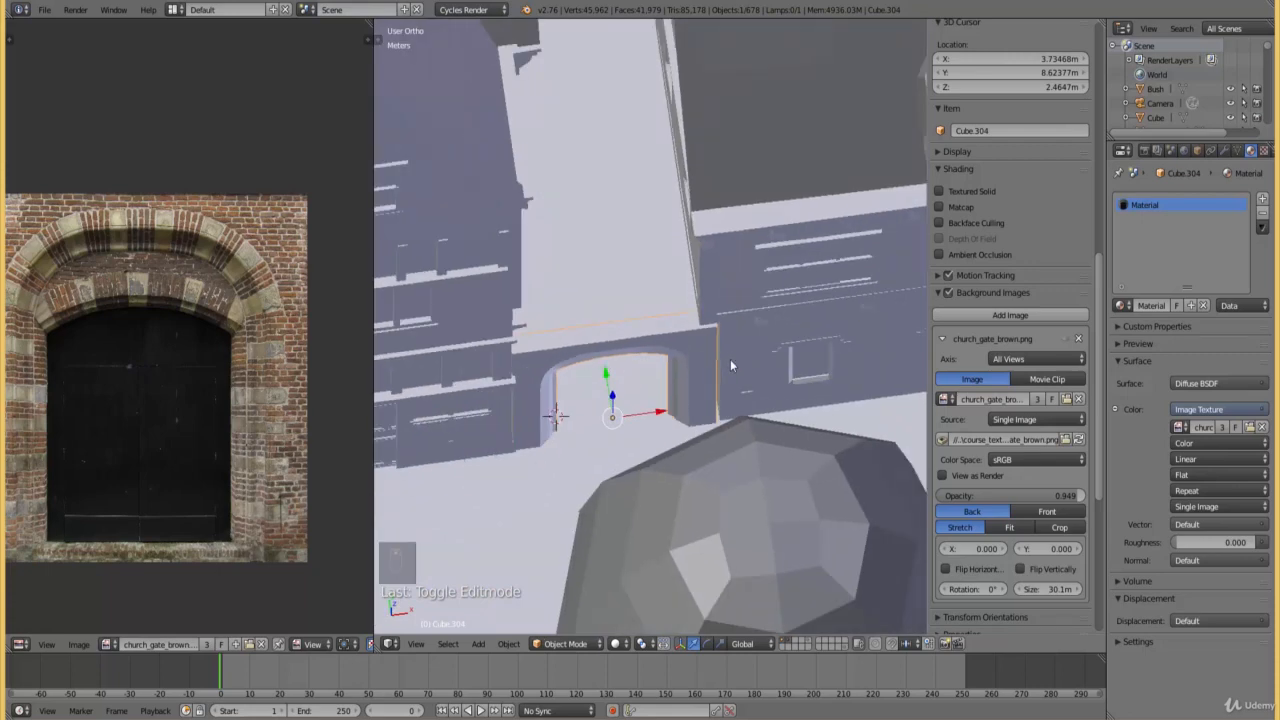
scroll(730, 366, "down", 4)
right_click(737, 303)
key("KP_7")
key("z")
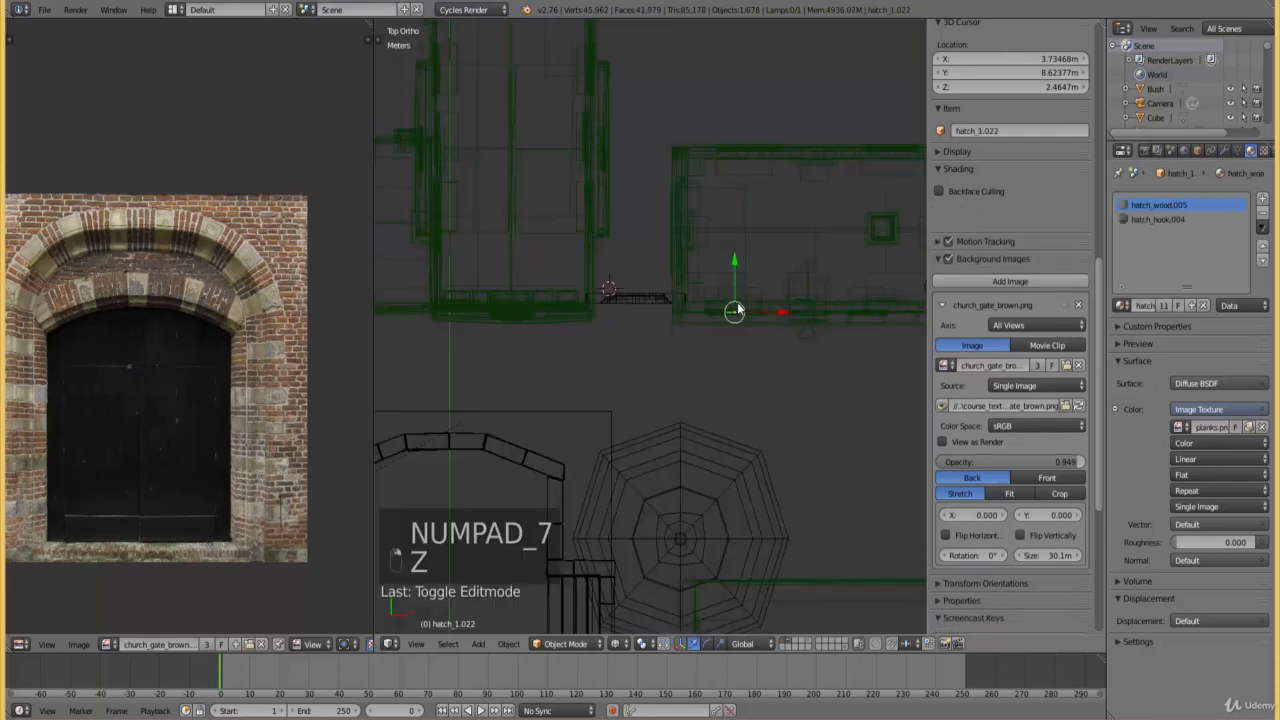
key("b")
left_click_drag(592, 172, 508, 122)
key("b")
middle_click_drag(868, 308, 866, 305)
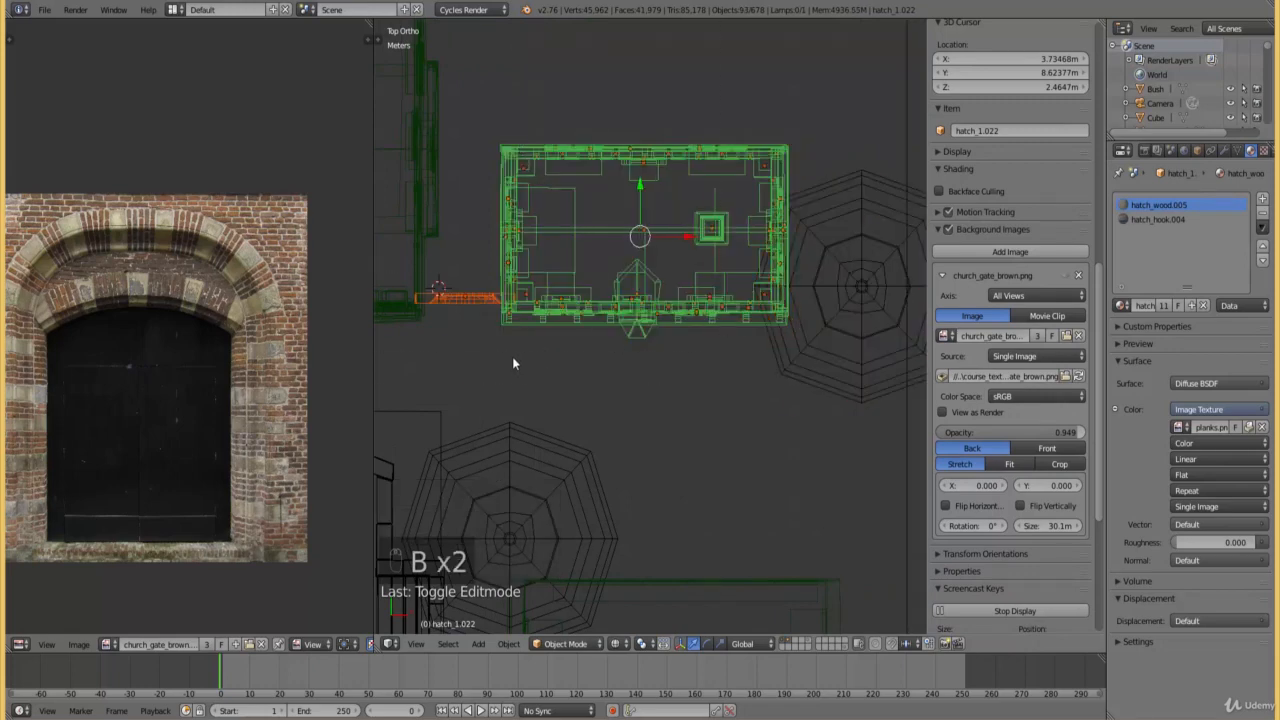
key("b")
middle_click_drag(479, 349, 452, 282)
middle_click_drag(492, 392, 562, 294)
- Move the selected house along X towards the arched gate until its corner overlaps the gate wall's end
key("z")
scroll(563, 299, "up", 12)
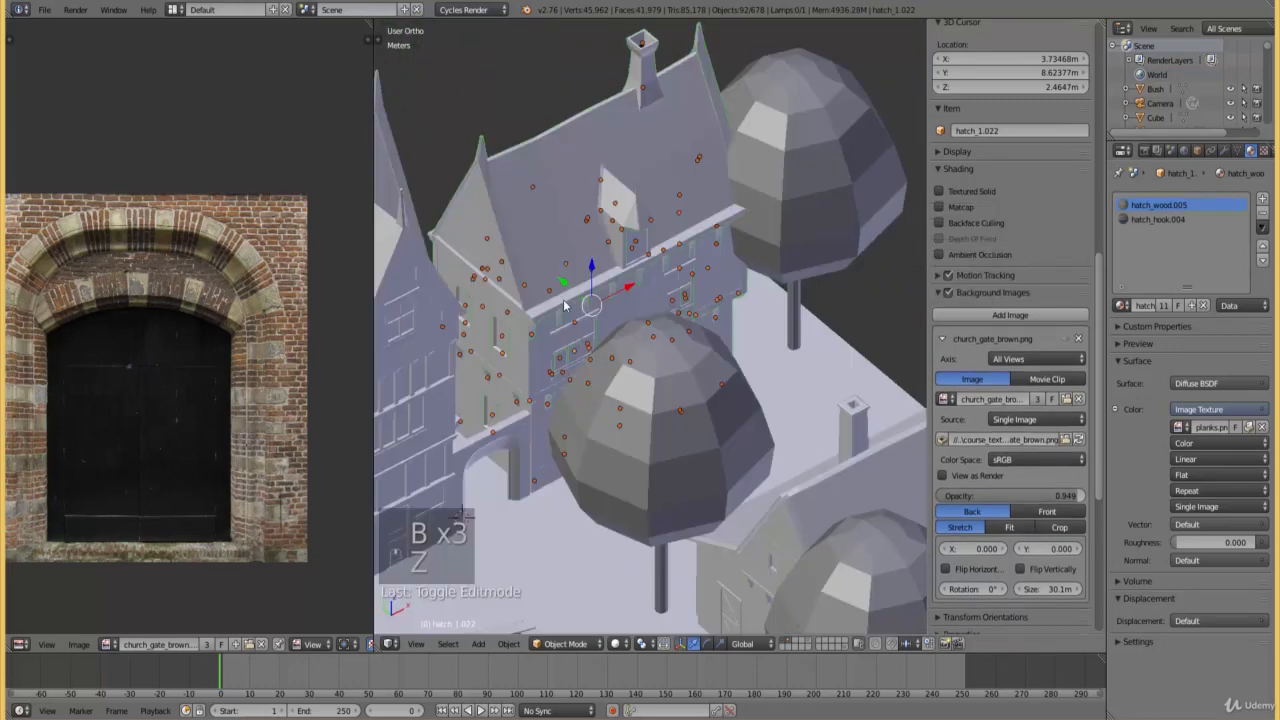
middle_click_drag(769, 277, 682, 278, "shift")
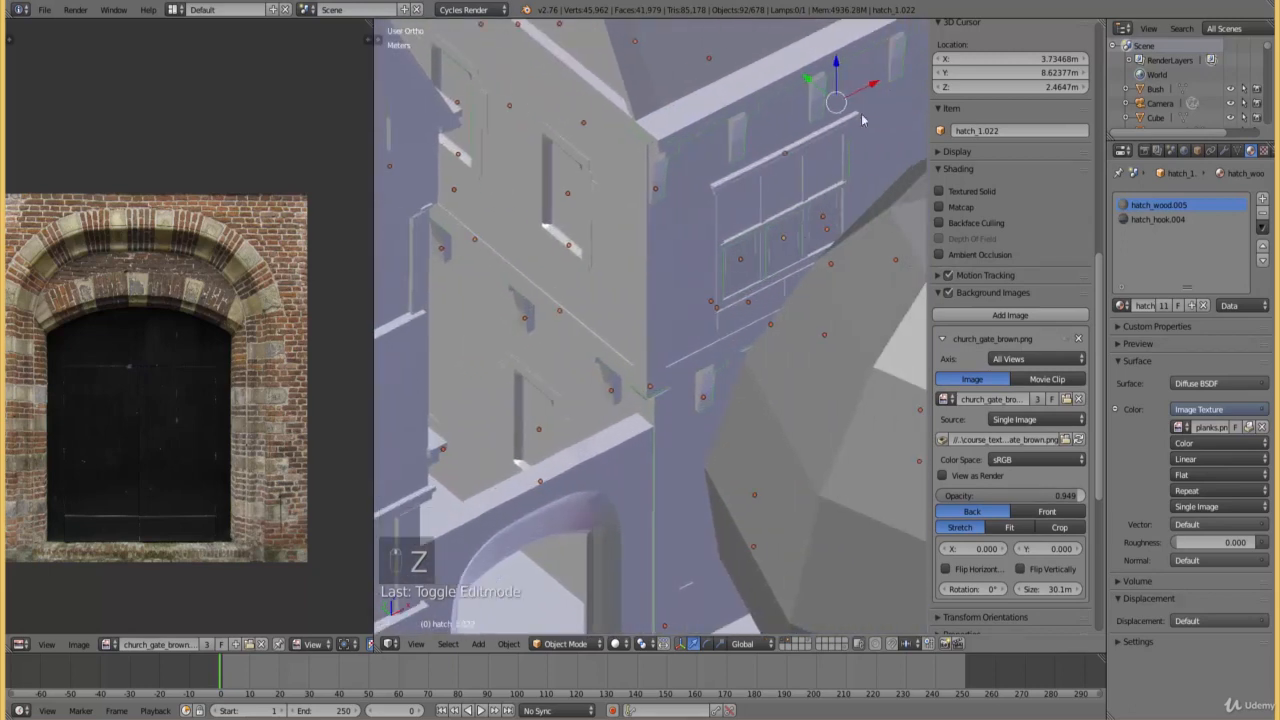
left_click_drag(871, 85, 841, 113)
left_click_drag(879, 207, 876, 211)
middle_click_drag(876, 211, 808, 274)
scroll(820, 275, "down", 2)
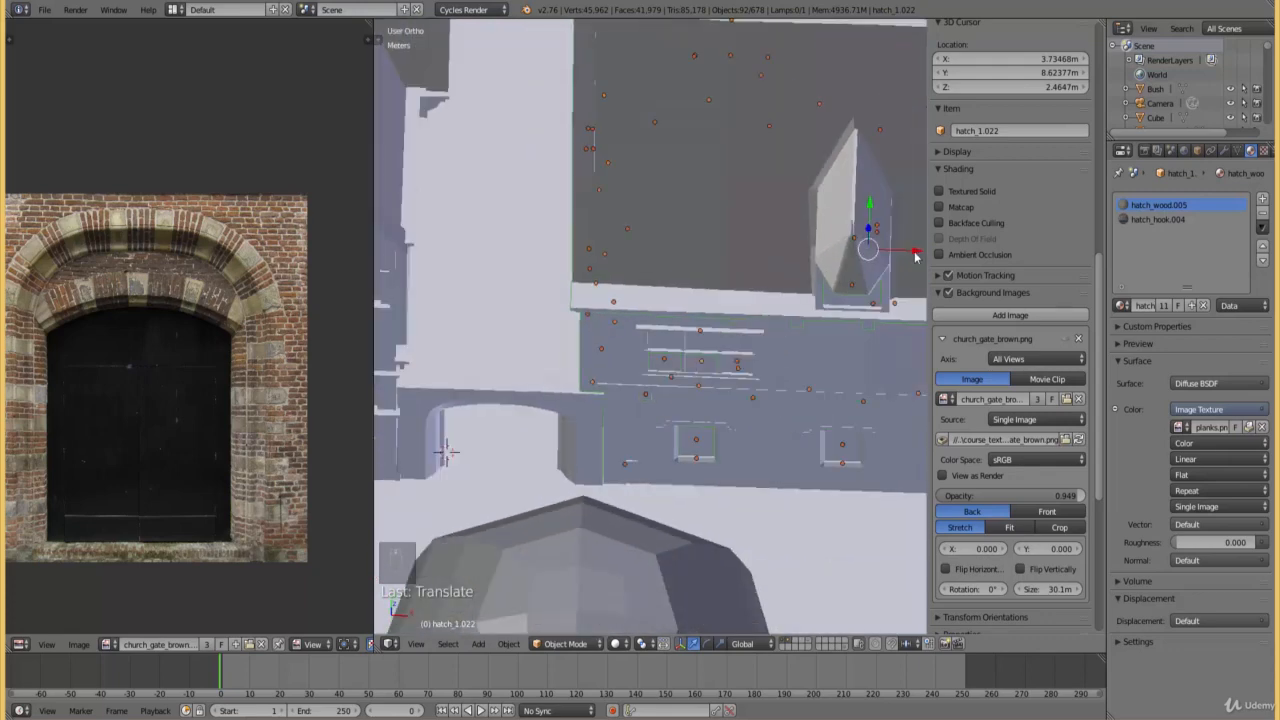
left_click_drag(916, 257, 897, 261)
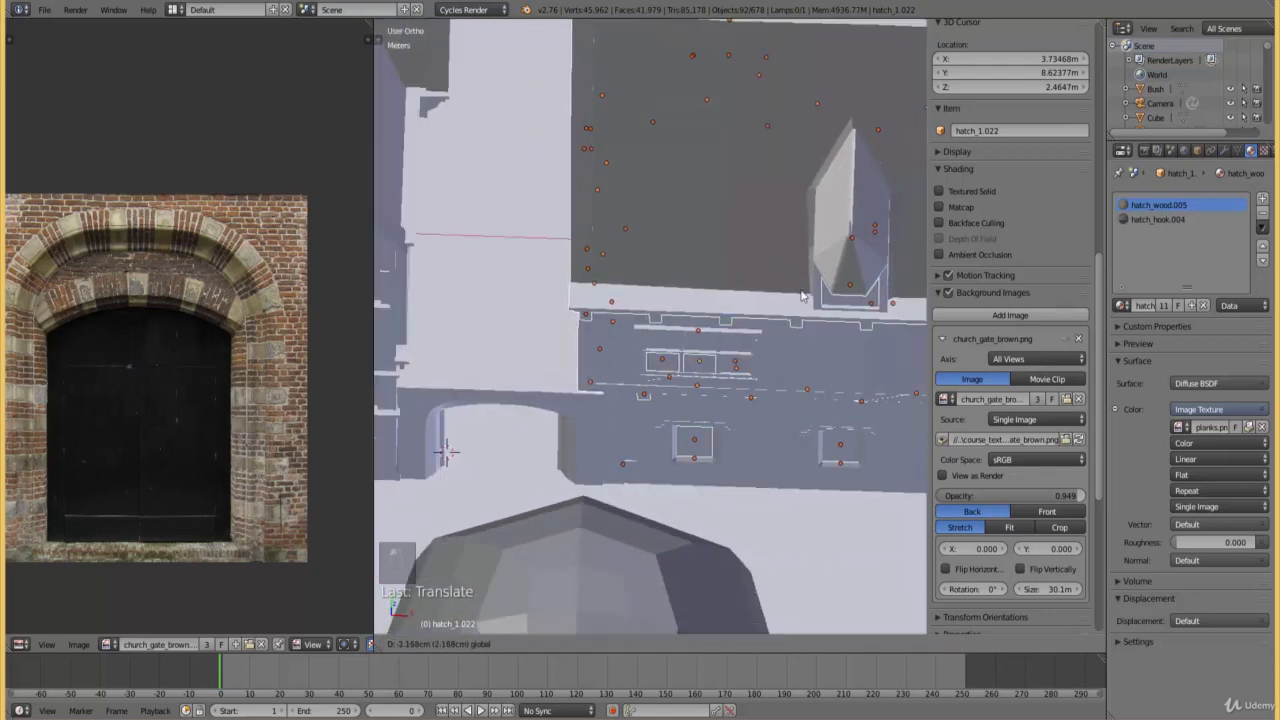
mouse_move(686, 298)
middle_mouse_down()
mouse_move(643, 303)
mouse_move(682, 291)
middle_mouse_up()
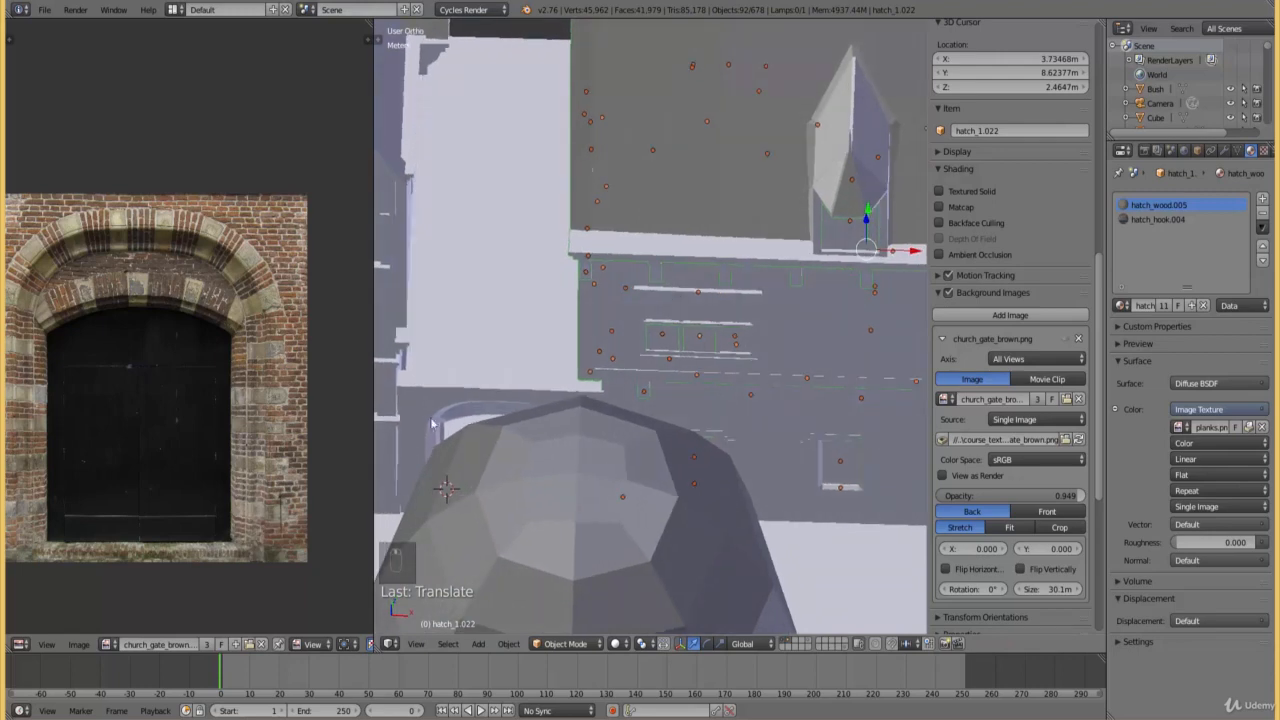
- Add the arched gate wall to the selection and shift it with the house along X towards the middle building and slightly forward along Y
right_click(429, 399)
left_click_drag(914, 260, 886, 264)
middle_click_drag(886, 264, 901, 370)
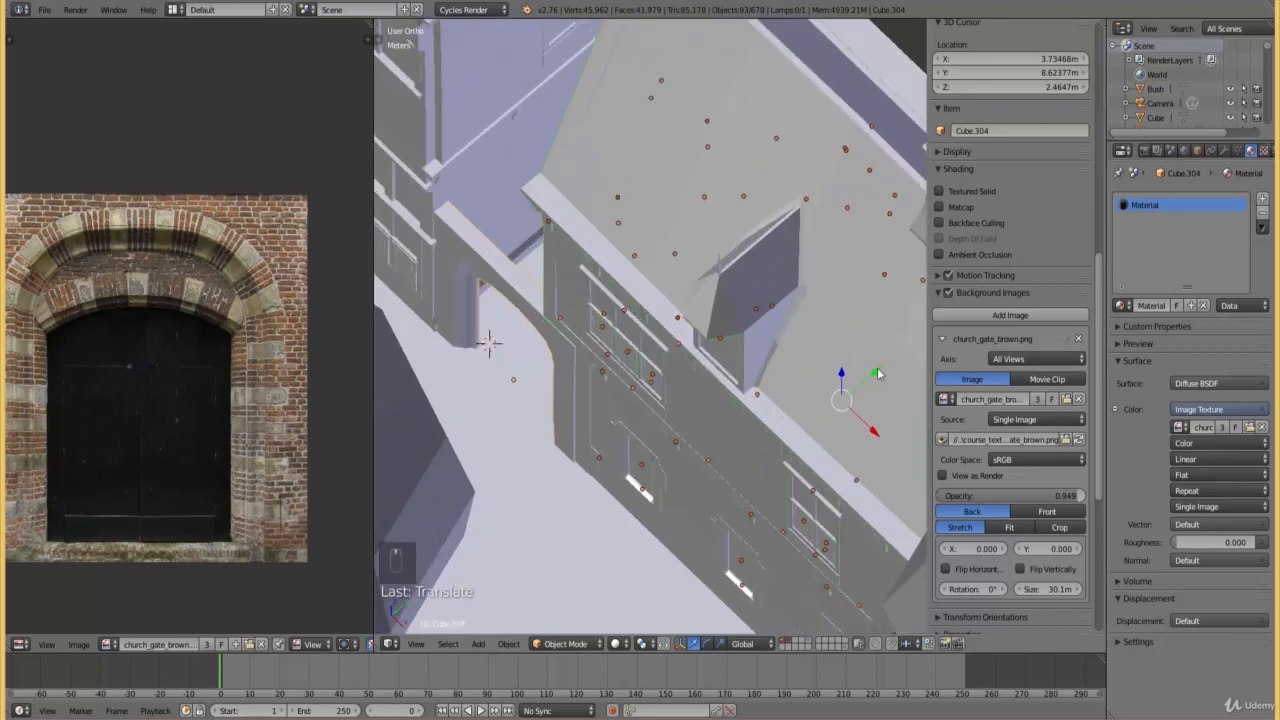
left_click_drag(877, 373, 871, 376)
scroll(871, 376, "down", 1)
- Check the new house and gate placement in the top view and through the camera
key("KP_7")
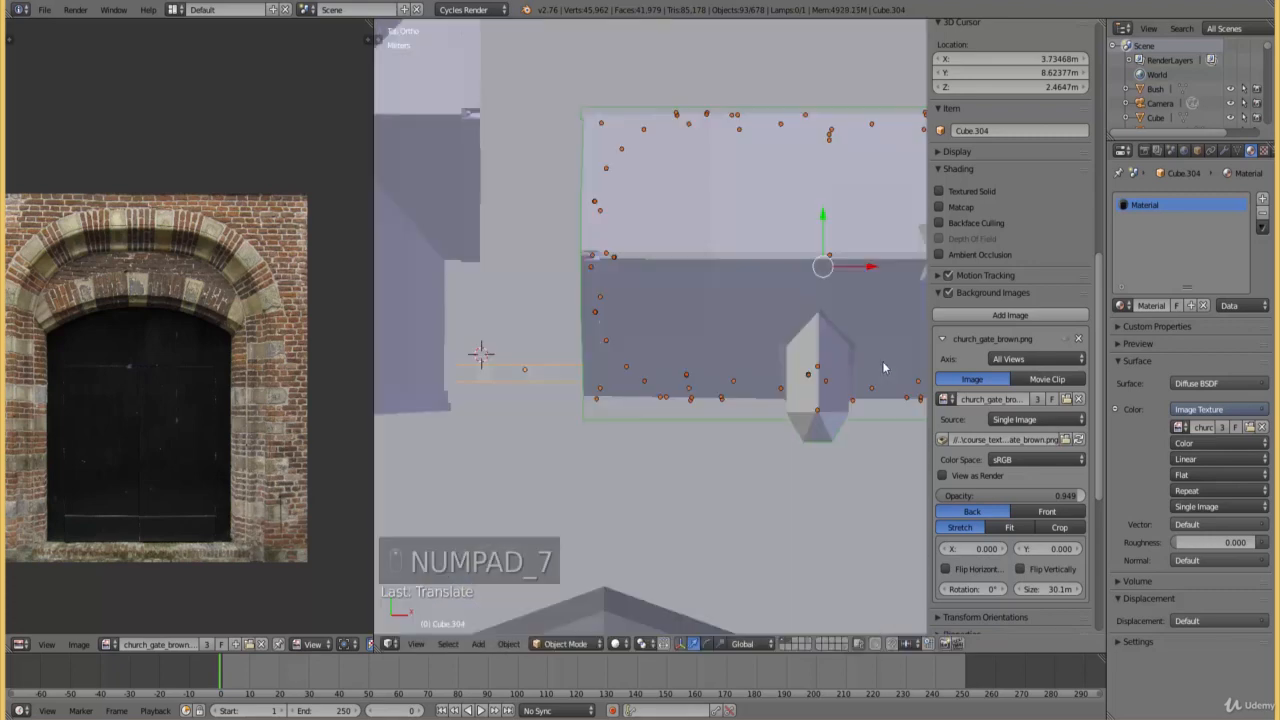
scroll(765, 379, "down", 6)
key("z")
scroll(753, 408, "down", 1)
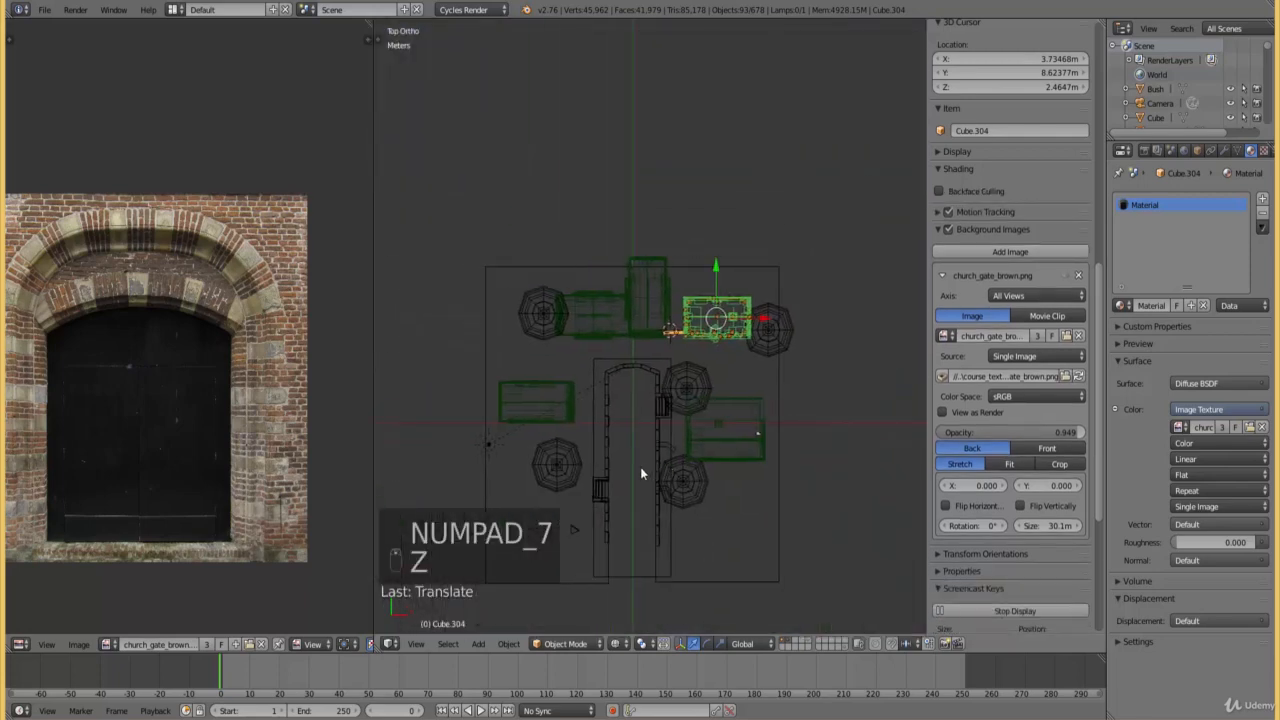
scroll(640, 471, "up", 4)
scroll(638, 470, "up", 1)
scroll(638, 468, "down", 2)
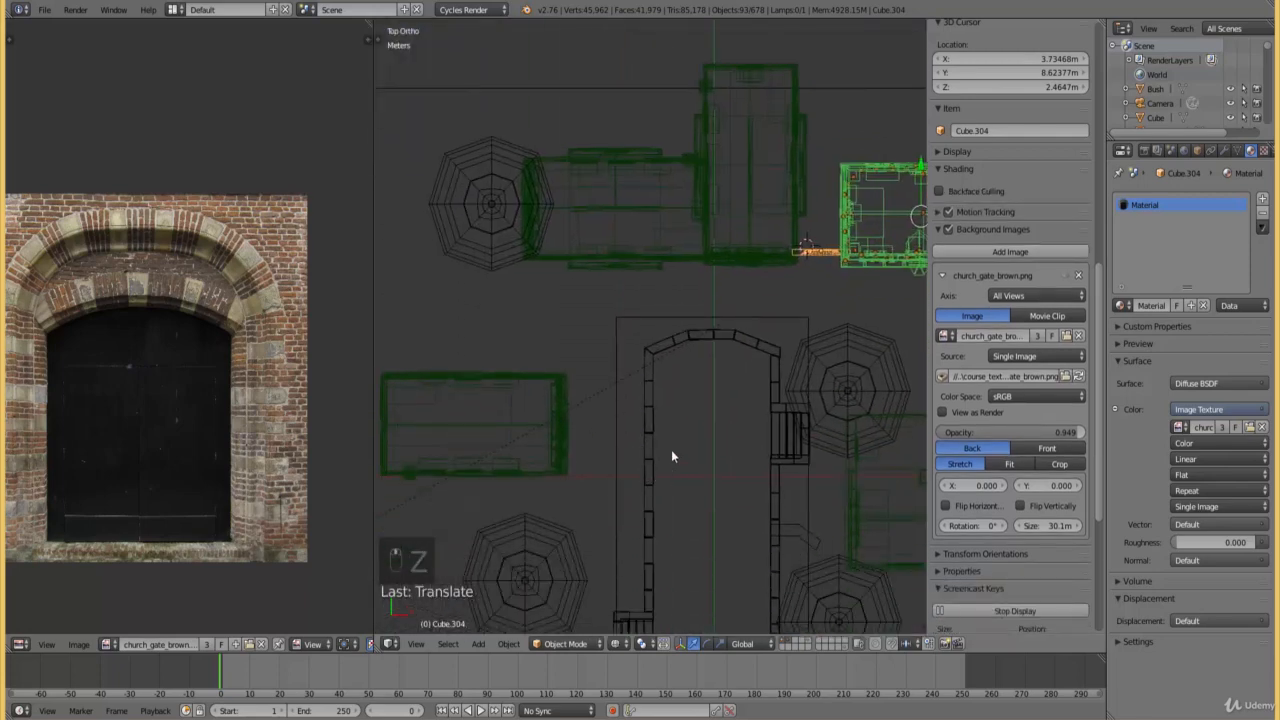
scroll(663, 337, "down", 1)
middle_click_drag(663, 337, 734, 366)
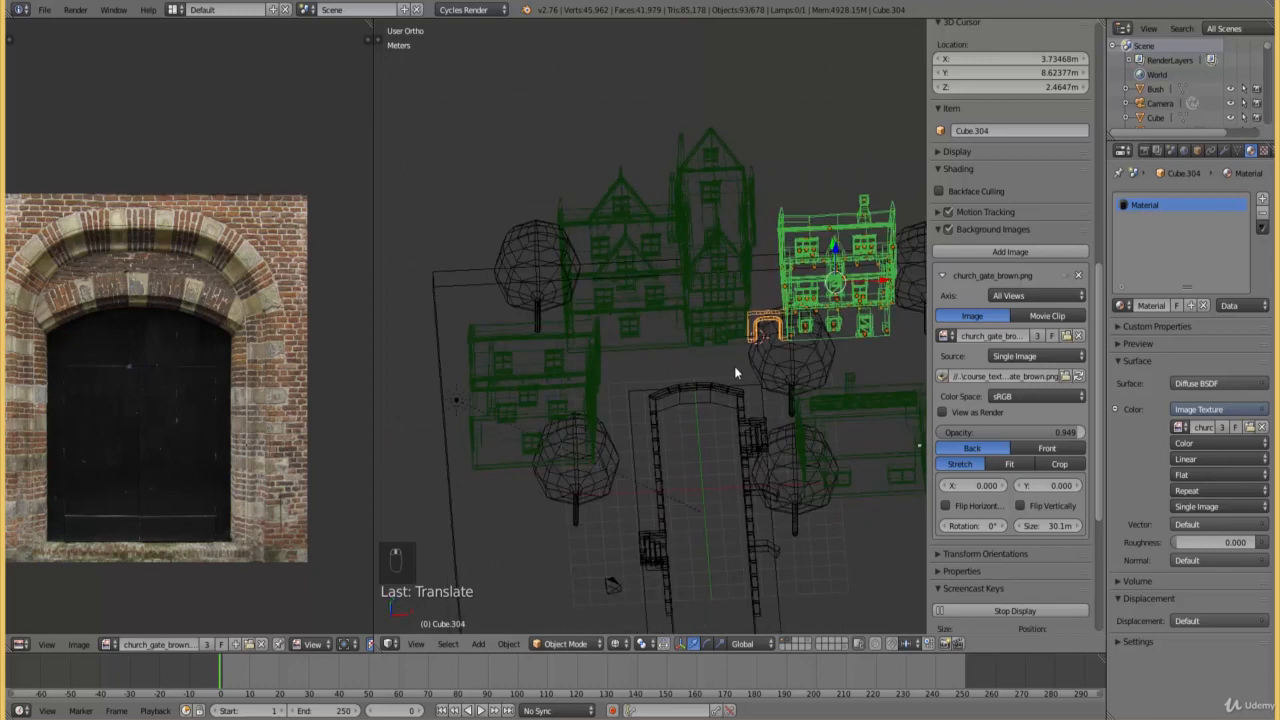
key("KP_0")
key("z")
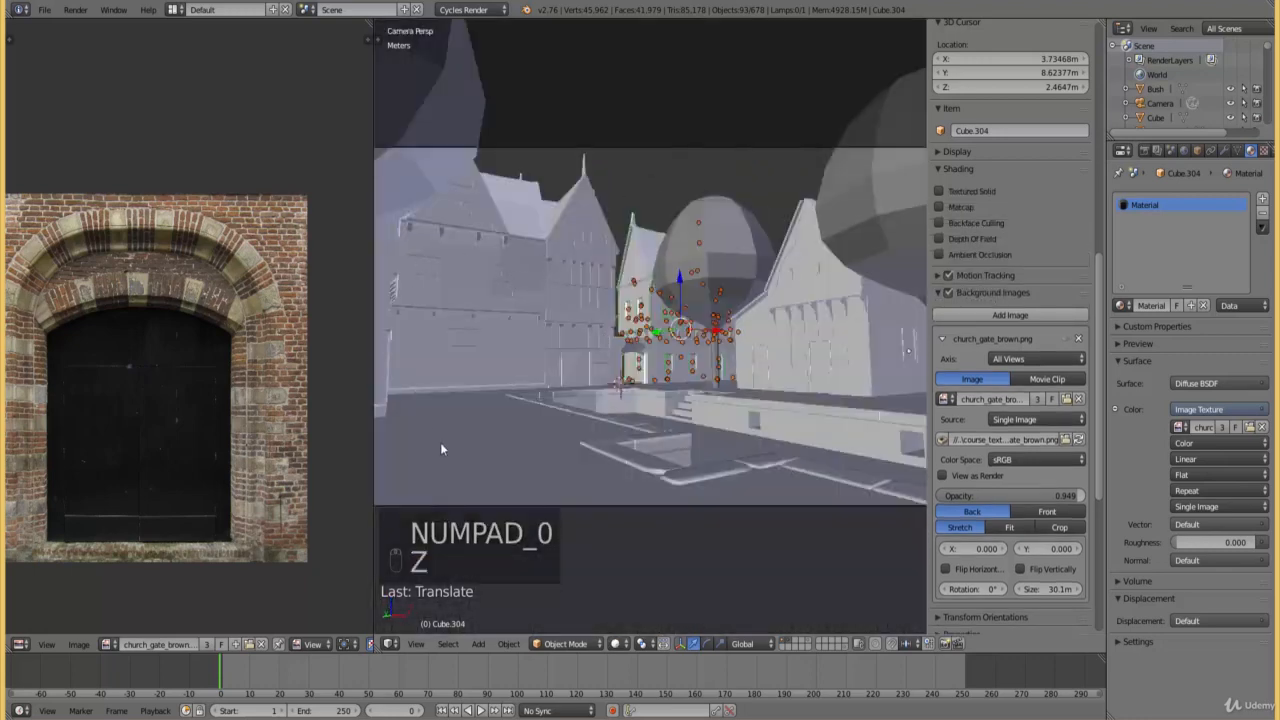
- Box-select the back row of houses with the gate, excluding trees, ground and canal, and move them left along X in camera view
key("KP_7")
key("z")
scroll(802, 407, "up", 1)
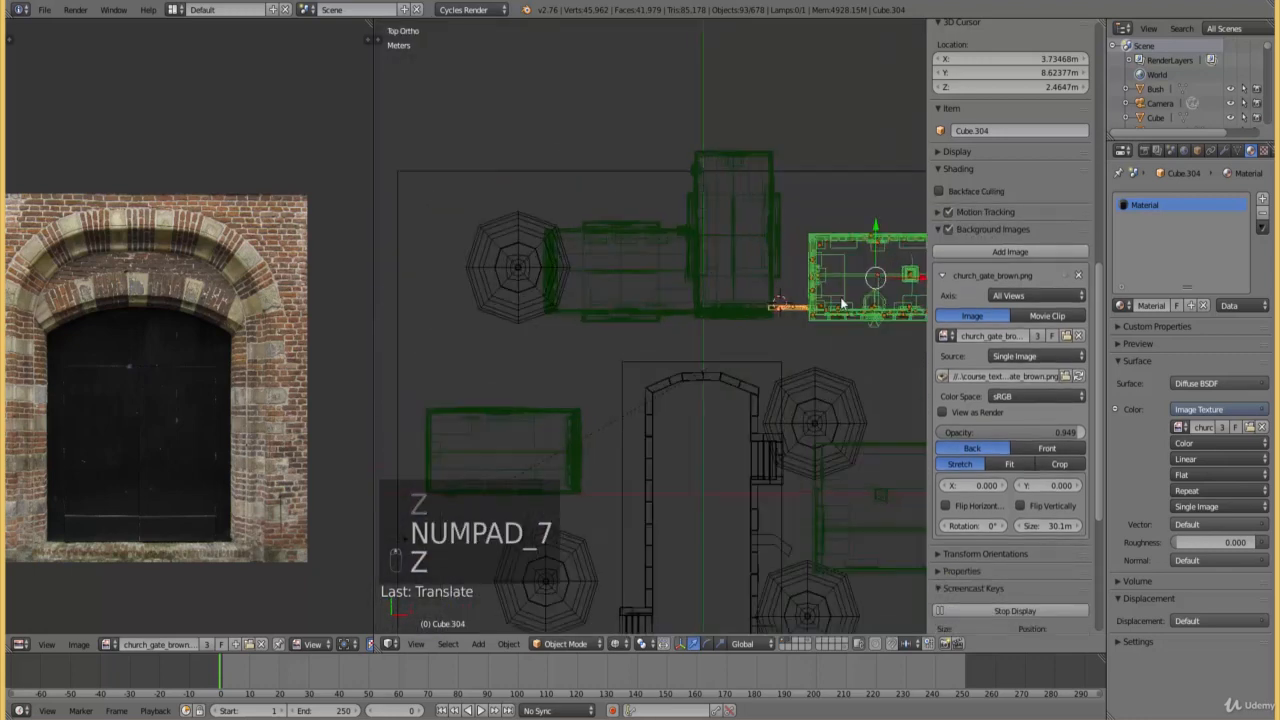
key("b")
left_click_drag(810, 326, 522, 150)
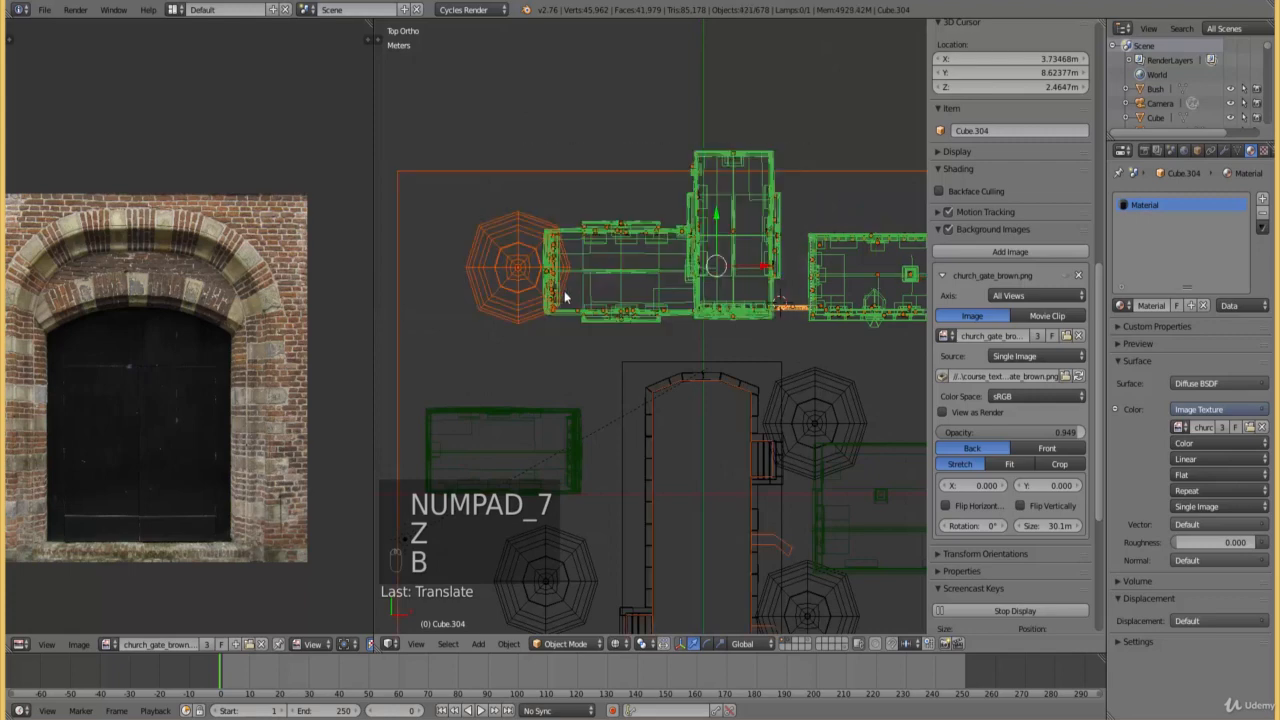
key("b")
middle_click_drag(546, 362, 501, 428)
key("b")
middle_click_drag(502, 428, 400, 172)
scroll(794, 471, "down", 4)
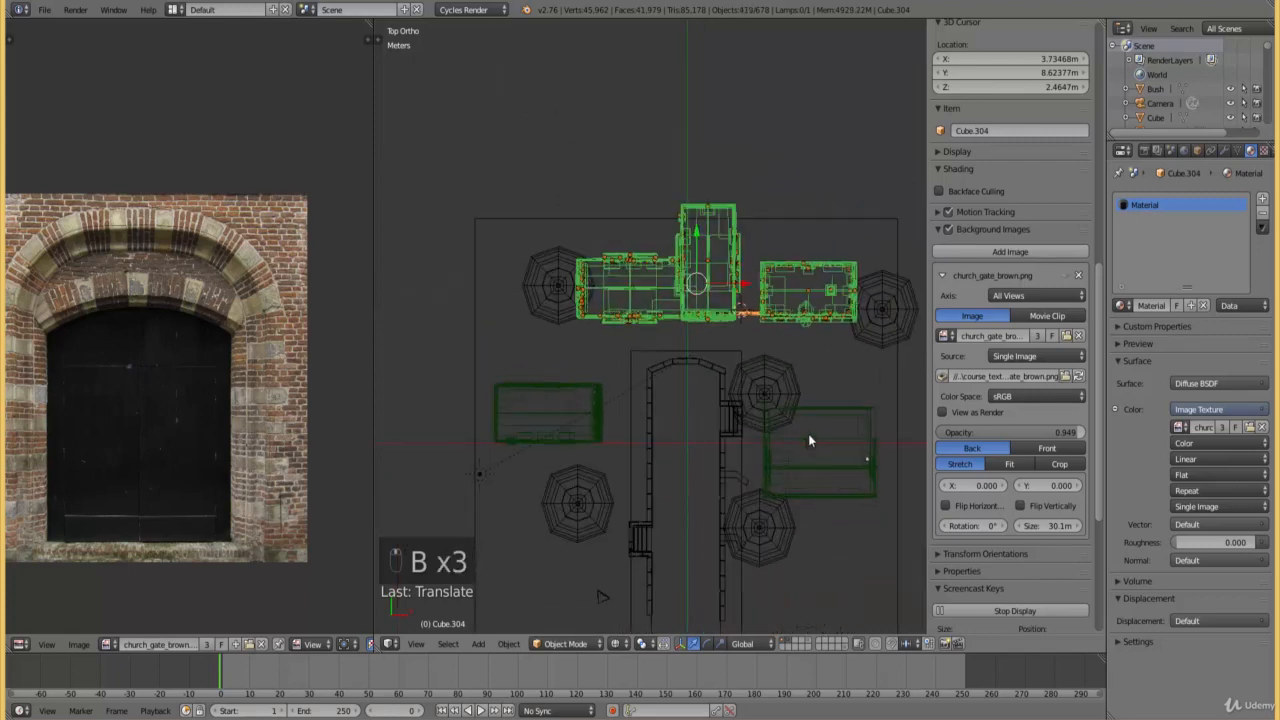
key("KP_0")
key("z")
left_click_drag(604, 308, 552, 326)
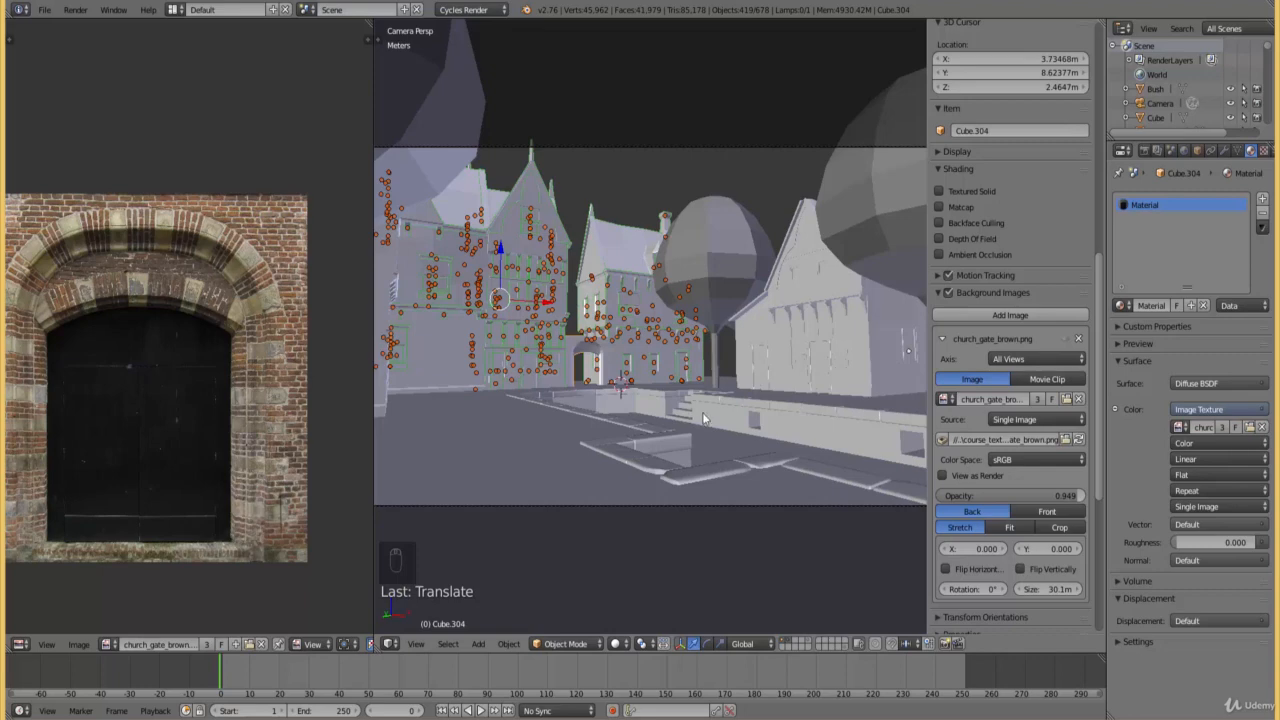
- Duplicate a stone block from the canal's left wall and place the copy in front of the arched gate
key("KP_7")
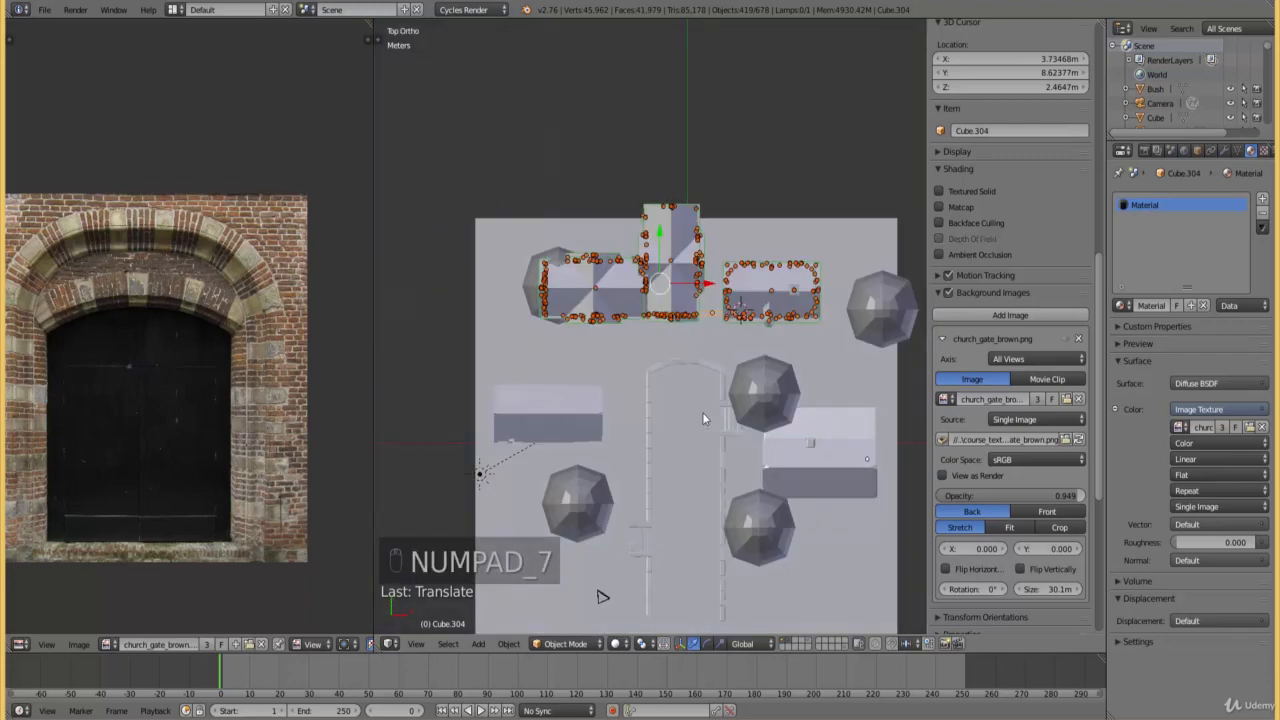
scroll(702, 412, "up", 4)
middle_click_drag(741, 403, 754, 350)
middle_click_drag(740, 397, 701, 426)
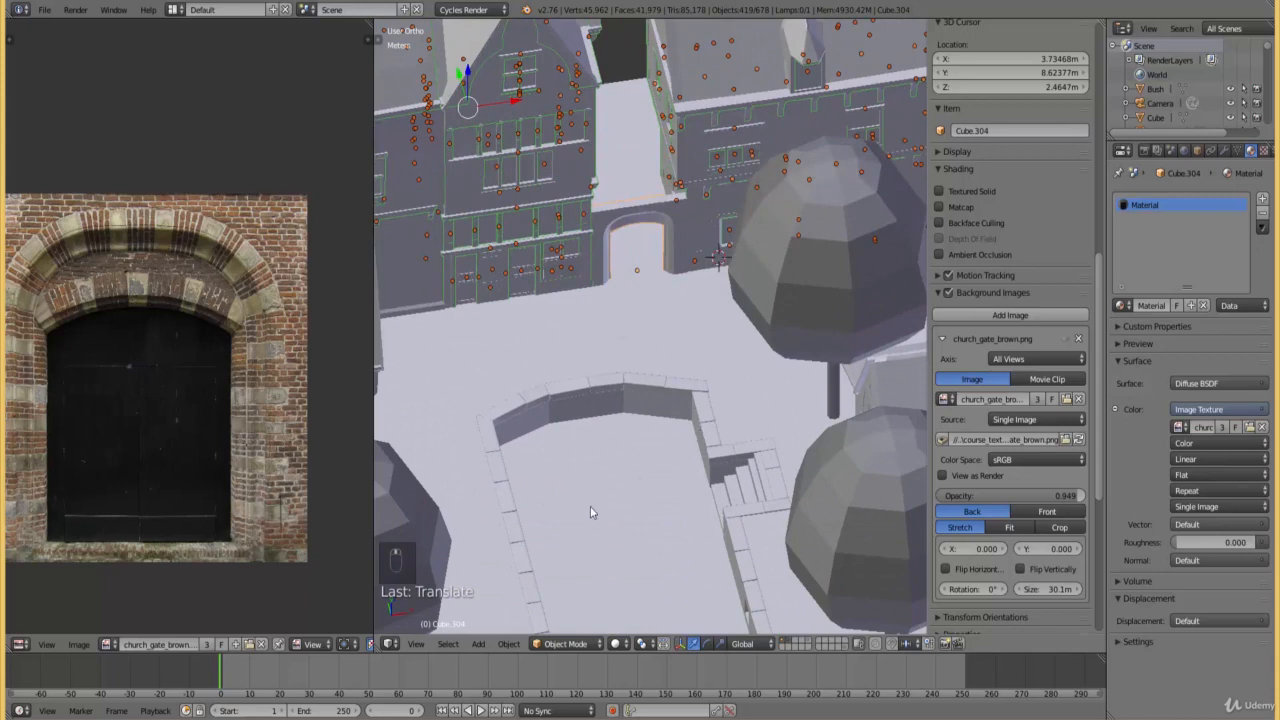
right_click(522, 537)
key("KP_7")
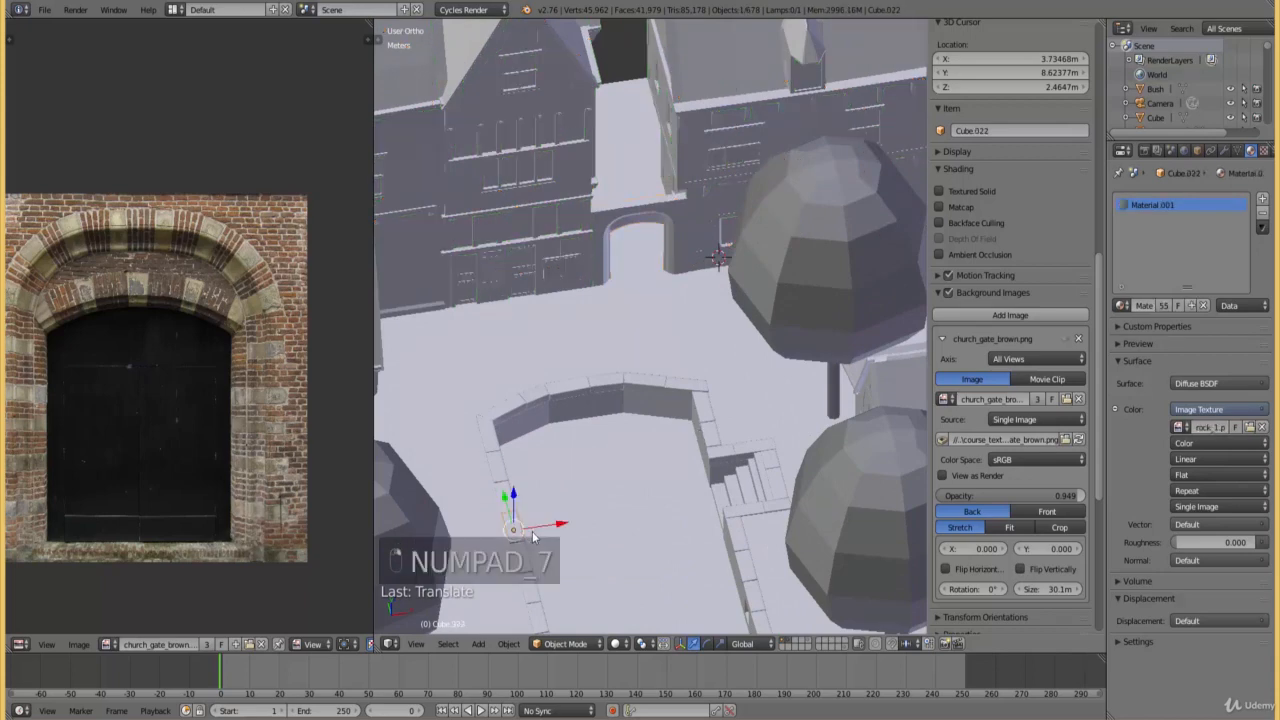
scroll(480, 505, "down", 1, "shift")
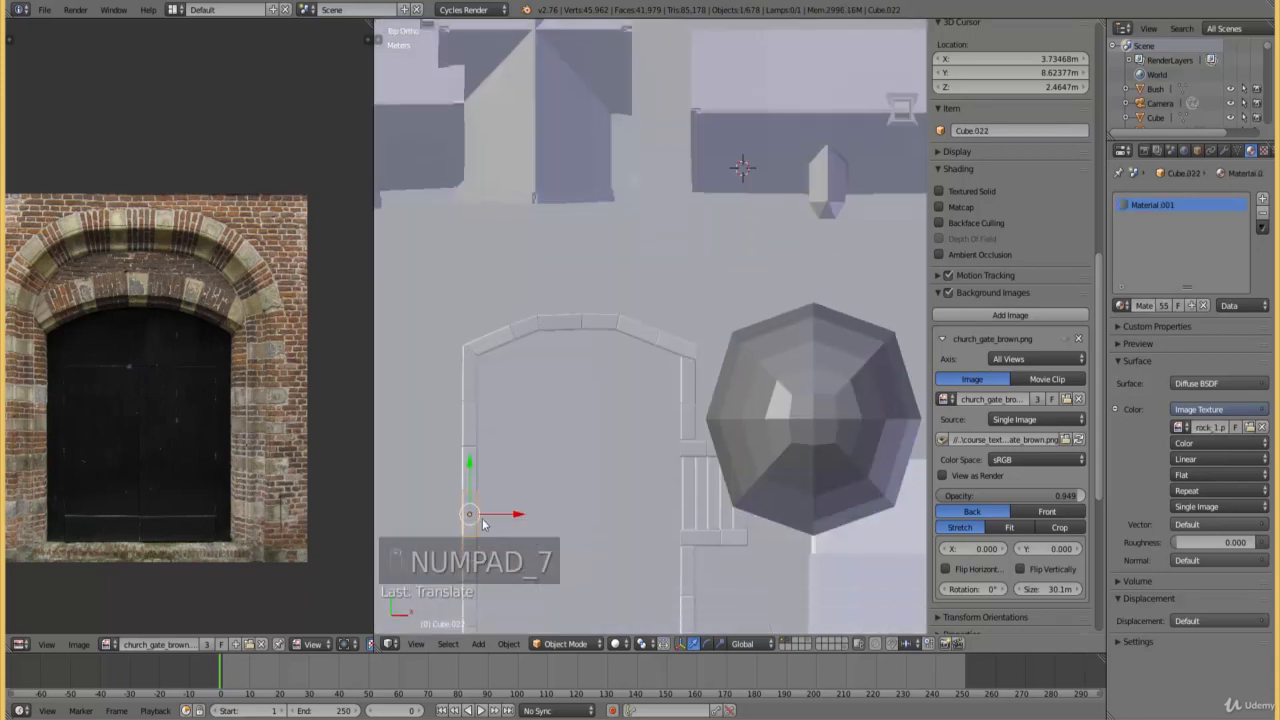
key("shift+d")
left_click(681, 258)
scroll(678, 300, "up", 5, "shift")
- Move the copied stone block onto the left side of the gate's arch opening in the wireframe top view
key("z")
scroll(739, 506, "up", 5)
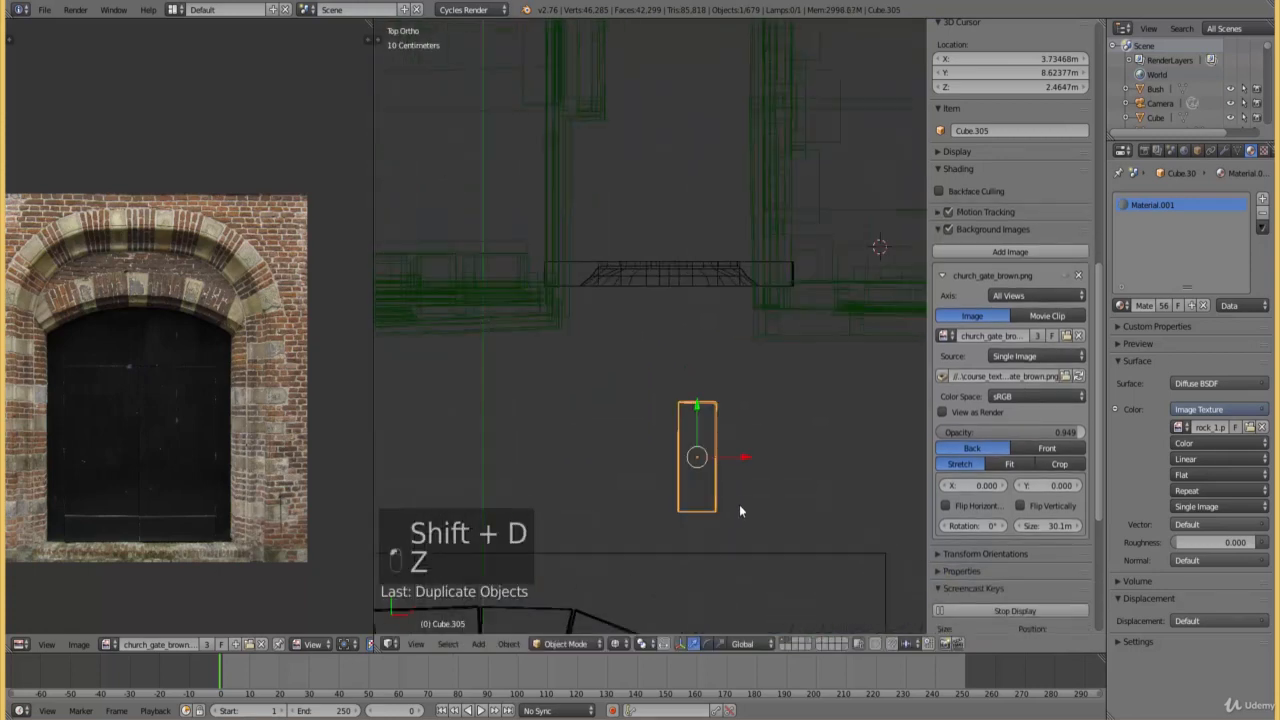
key("g")
left_click(667, 306)
scroll(667, 300, "up", 2)
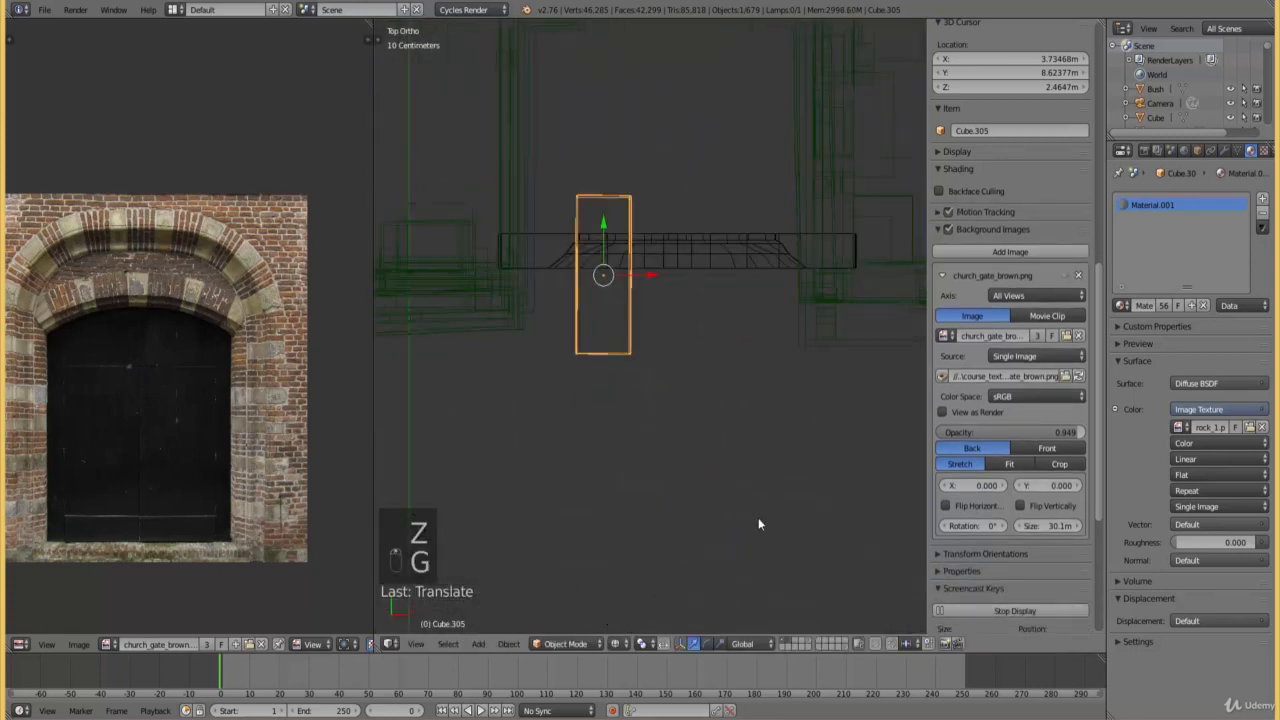
- Rotate the copied stone block a quarter turn in the top view so it lies lengthwise along the gate wall
key("r")
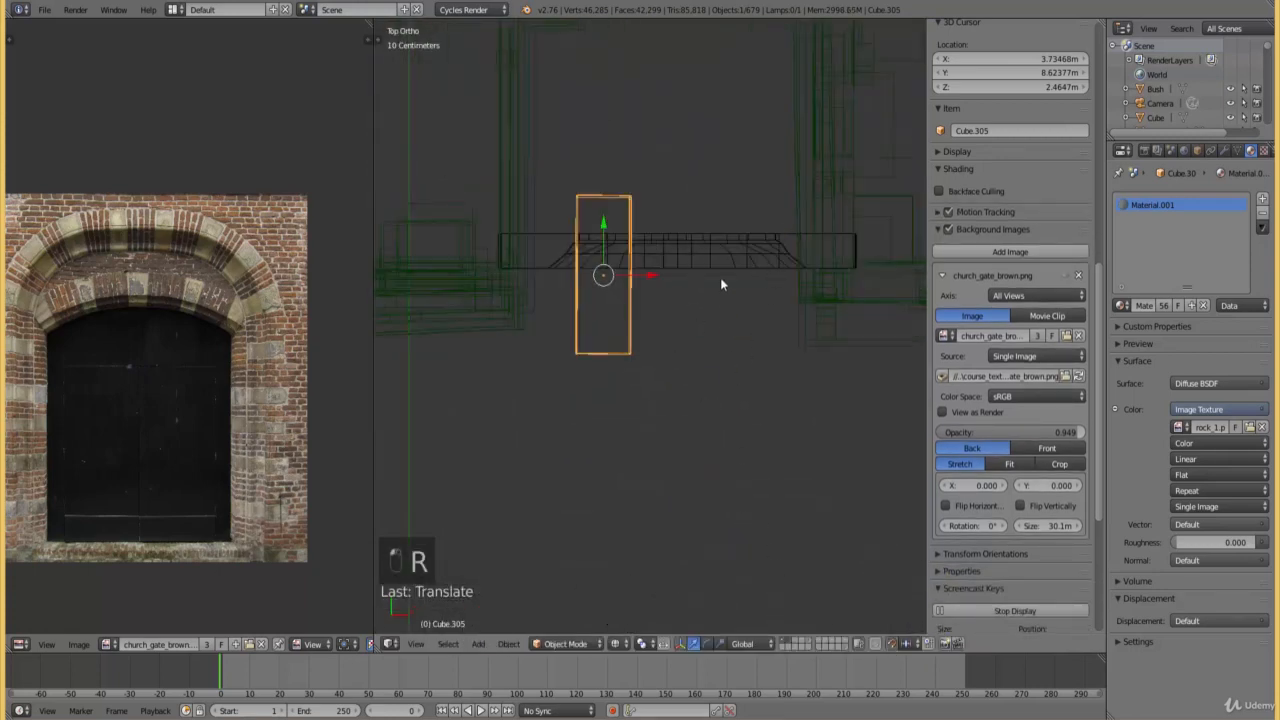
key("r")
left_click(599, 431)
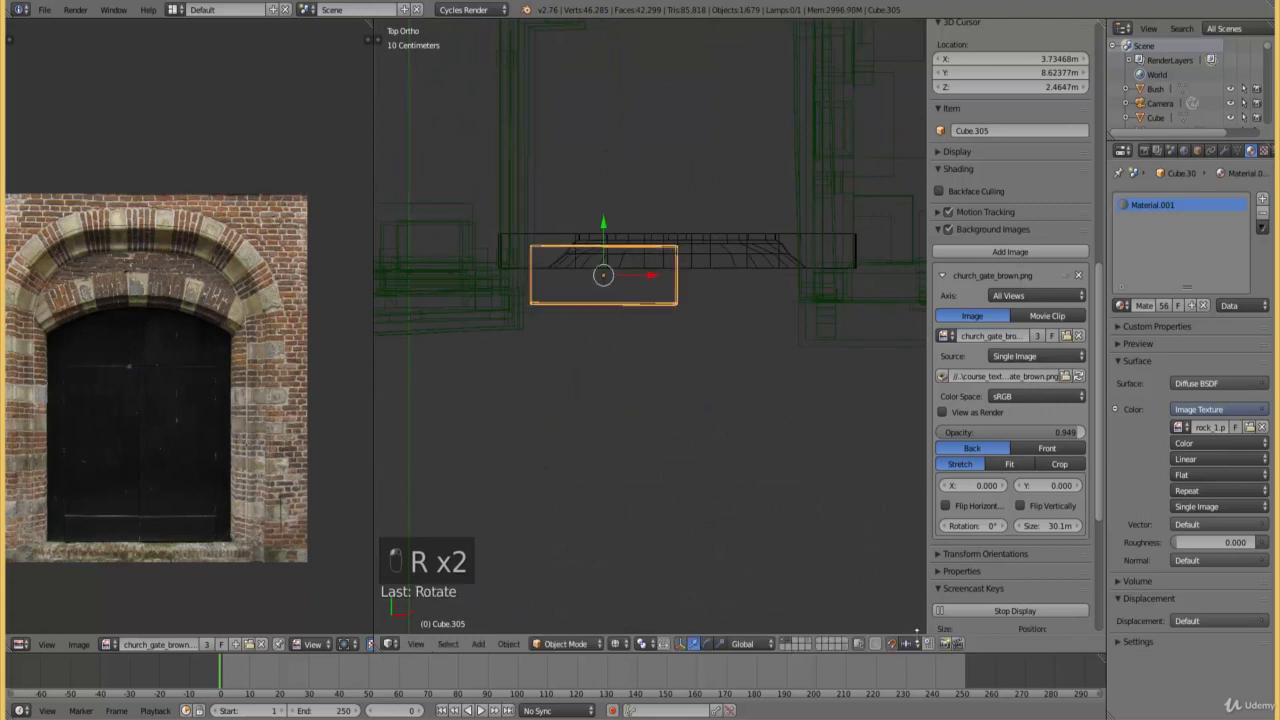
- Scale the stone block down to slightly more than the gate wall's thickness and align it with the wall's left end
scroll(791, 491, "up", 1, "shift")
scroll(778, 482, "up", 2)
key("g")
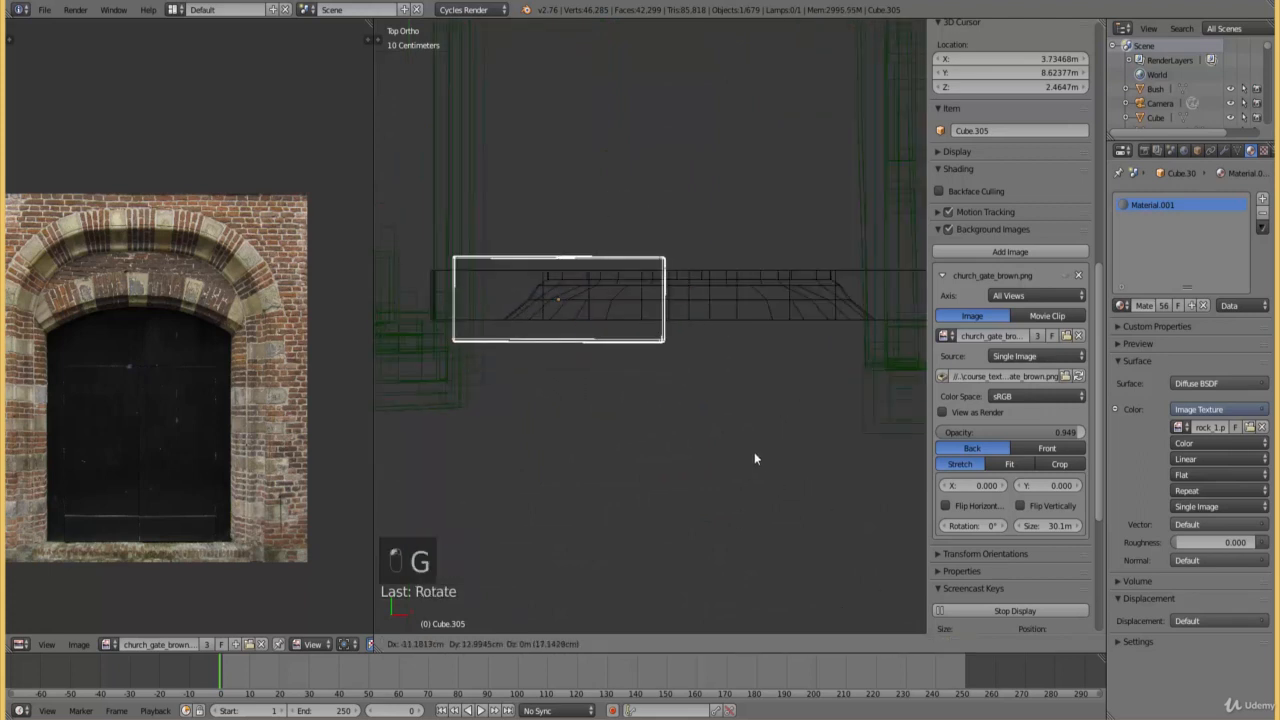
left_click(728, 438)
key("s")
left_click(707, 429)
key("g")
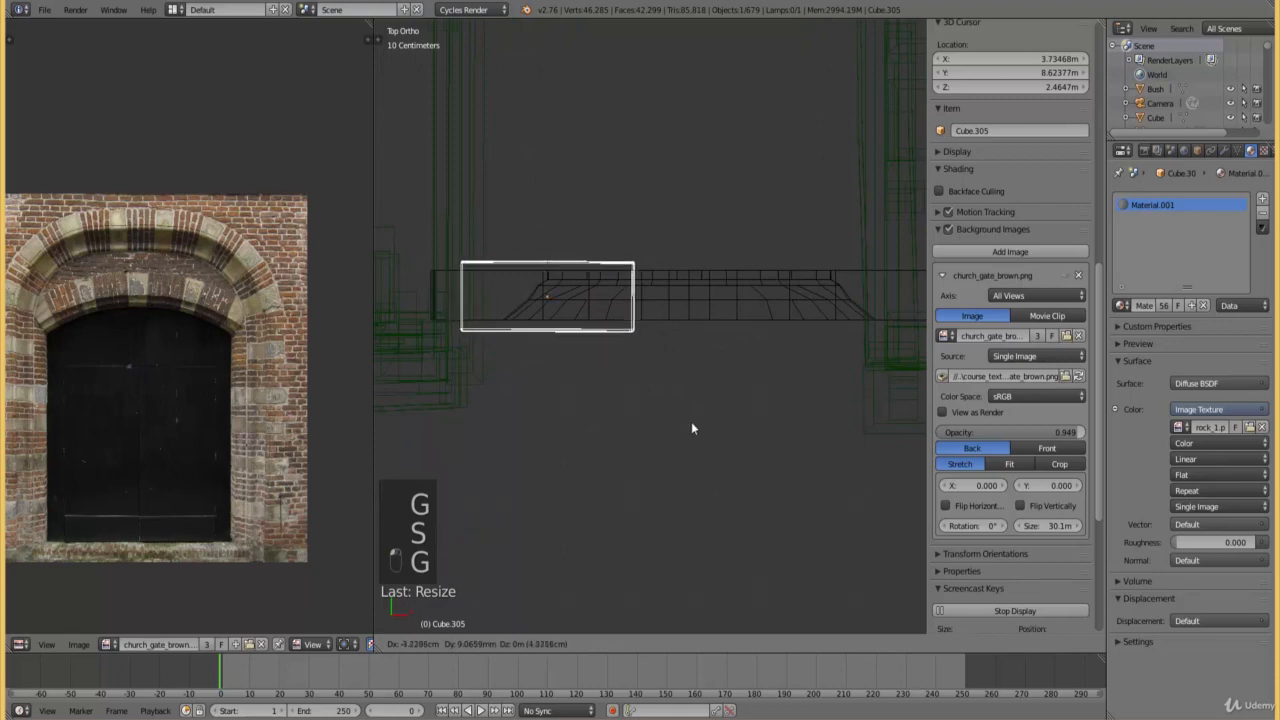
left_click(687, 428)
key("s")
left_click(686, 421)
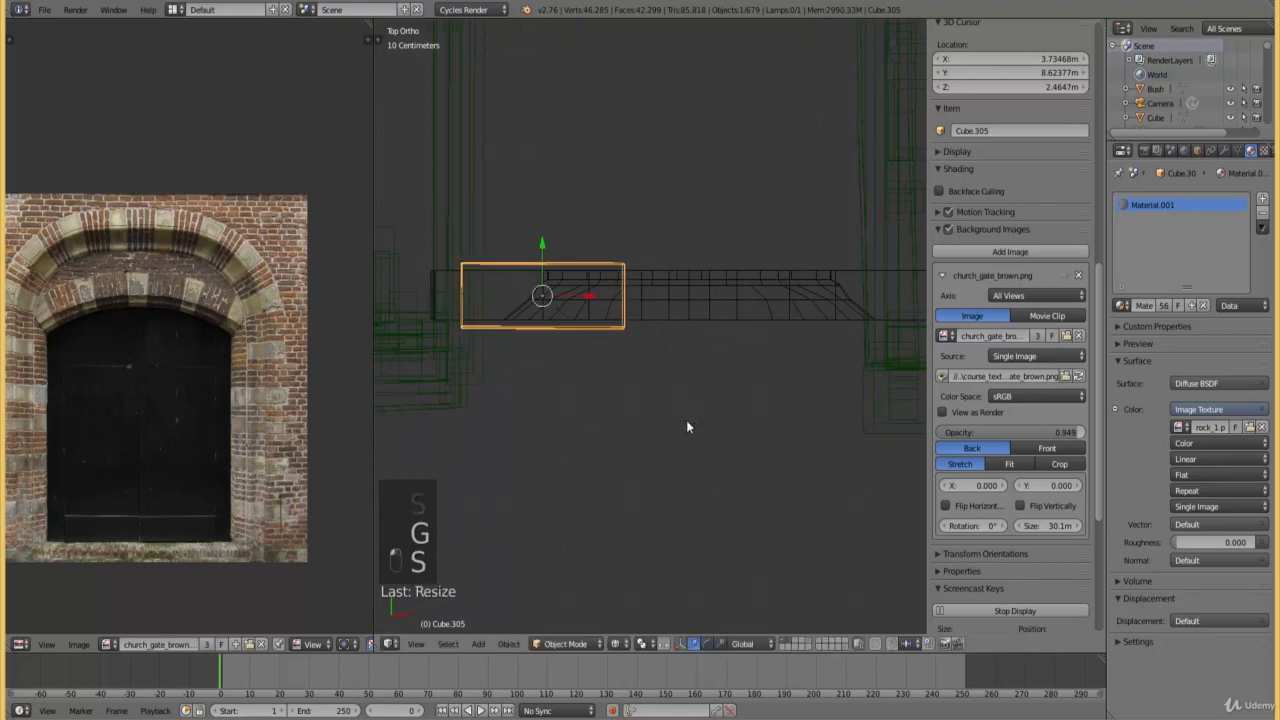
key("g")
left_click(667, 455)
- Raise the stone block onto the top edge of the gate wall and adjust its placement at the wall's left end
middle_click_drag(666, 463, 636, 417)
key("z")
left_click_drag(600, 374, 608, 134)
middle_click_drag(608, 134, 628, 215, "shift")
scroll(630, 218, "up", 5)
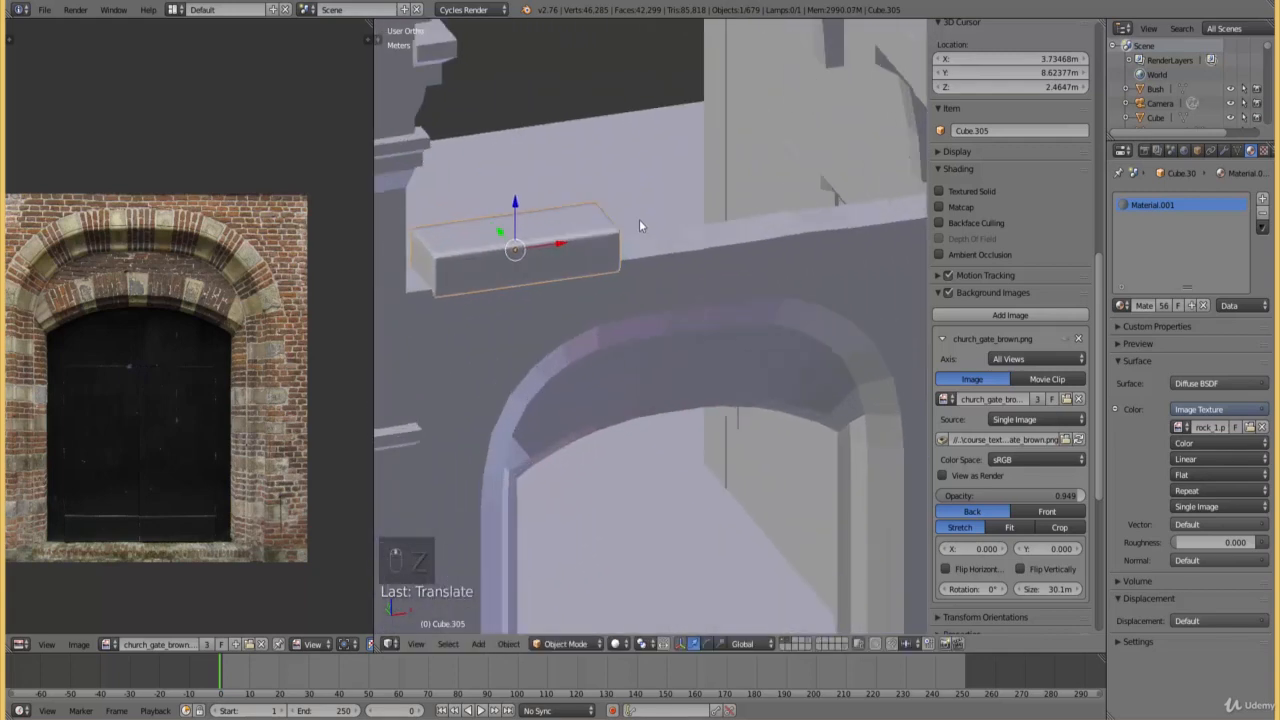
left_click_drag(636, 248, 562, 228)
scroll(606, 280, "down", 4)
scroll(616, 287, "up", 3)
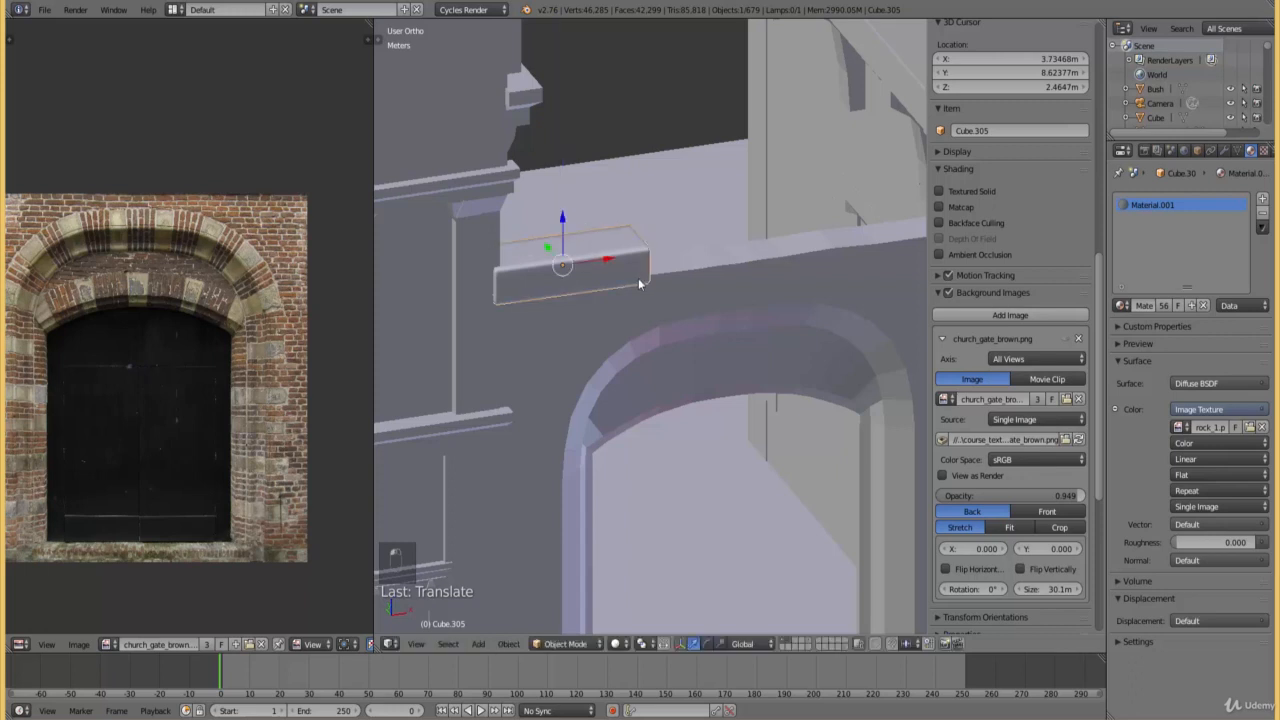
middle_click_drag(638, 280, 641, 274)
- Duplicate the stone block about 76 cm along X and nudge the copy closer to the first block to narrow the gap
key("KP_7")
key("z")
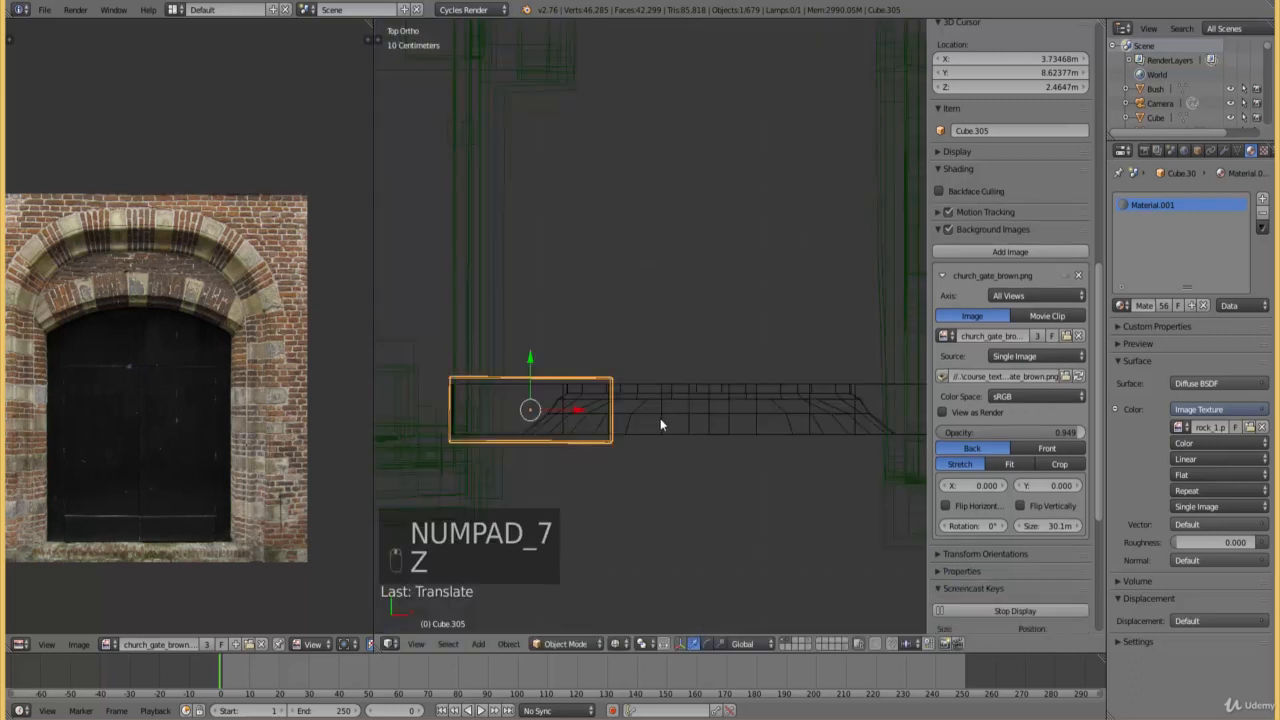
key("shift+d")
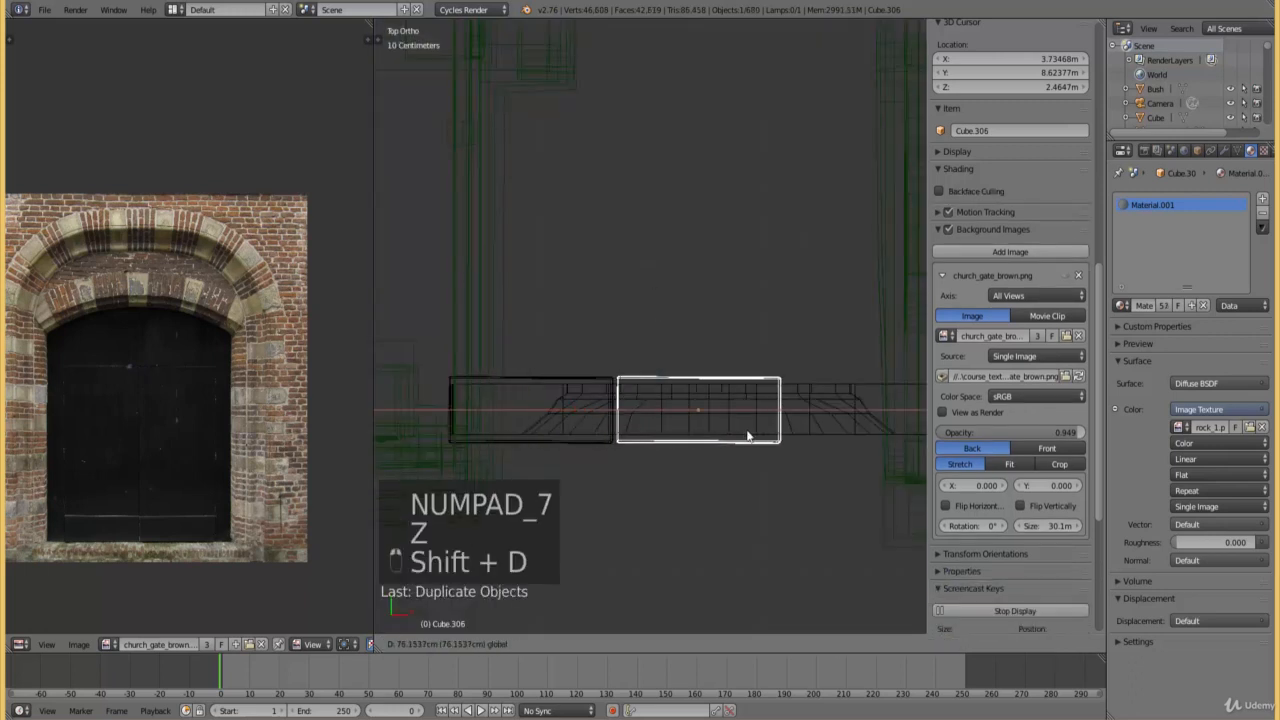
left_click(748, 436)
key("z")
middle_click_drag(677, 528, 682, 436)
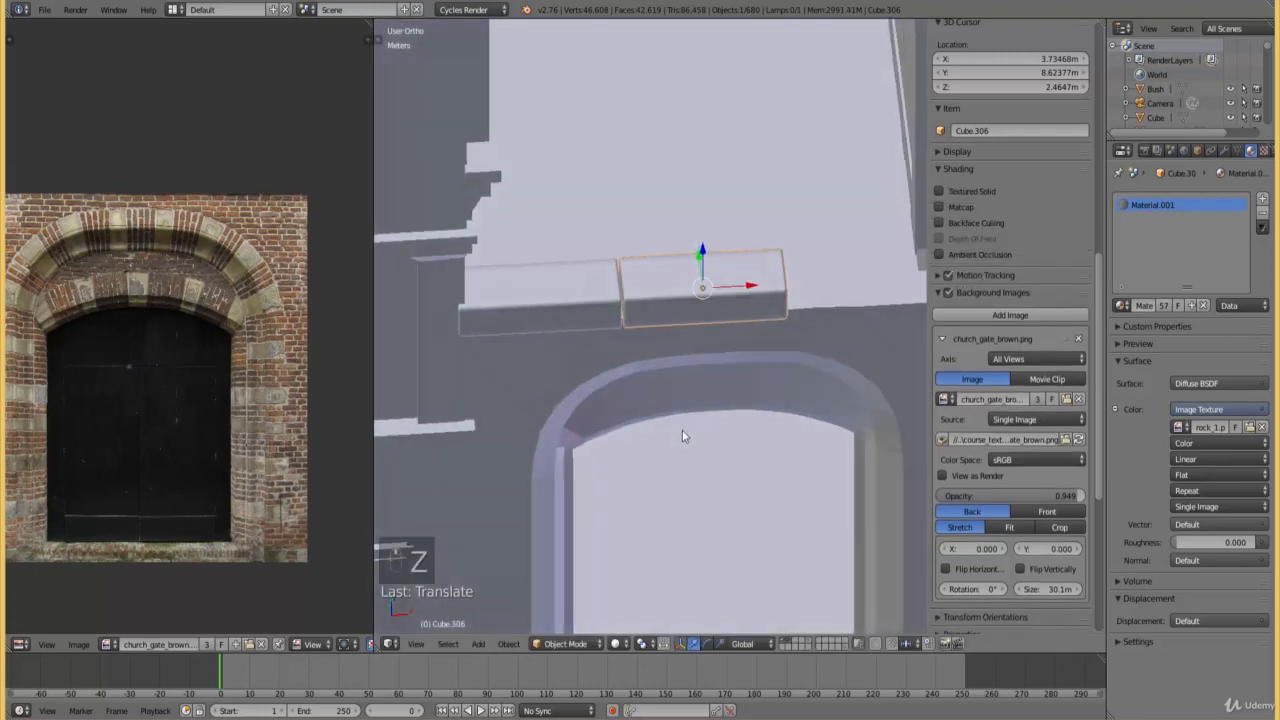
scroll(726, 322, "up", 5)
key("g")
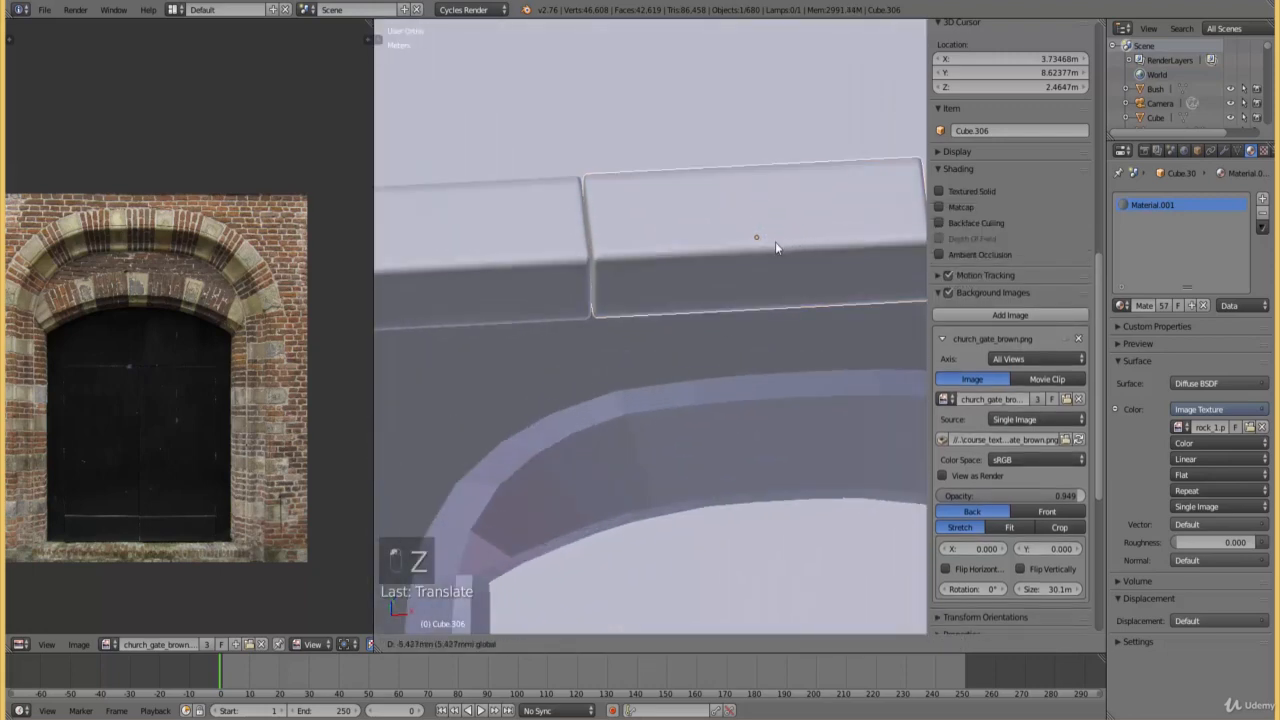
left_click(764, 247)
- Rotate the second stone block very slightly so it sits a little unevenly next to the first
scroll(764, 265, "down", 3)
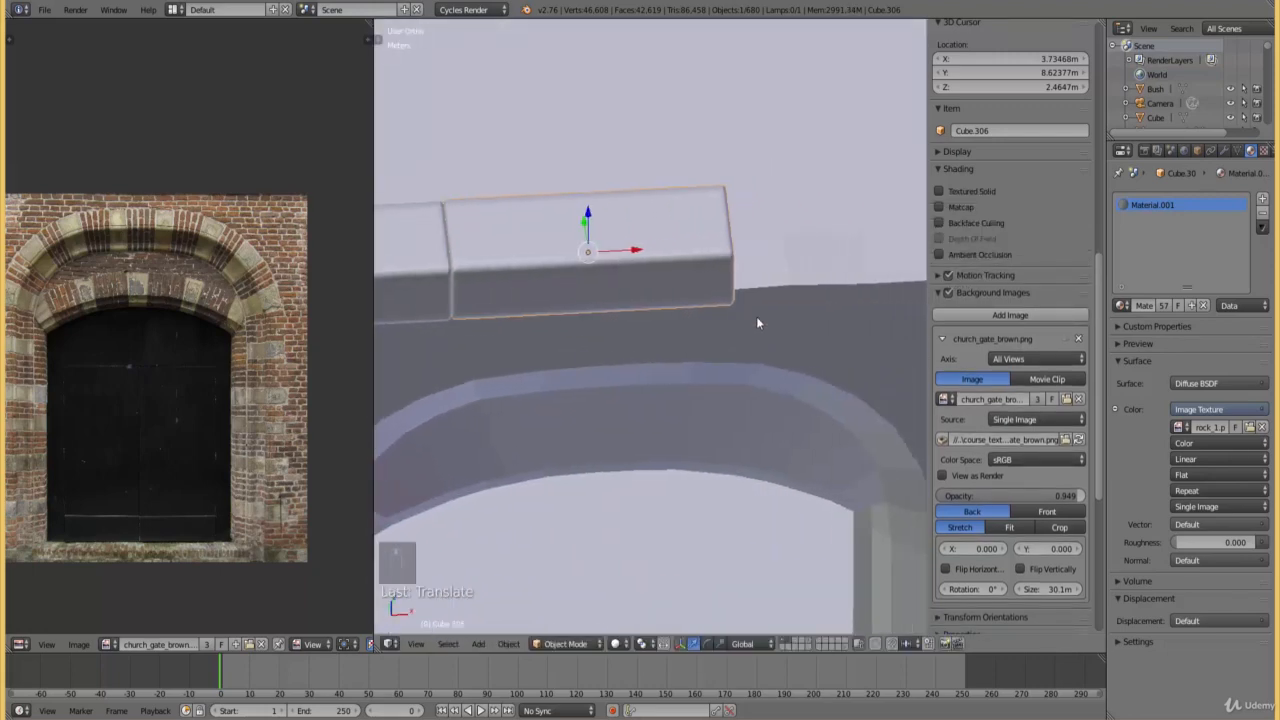
middle_click_drag(756, 316, 731, 279)
key("r")
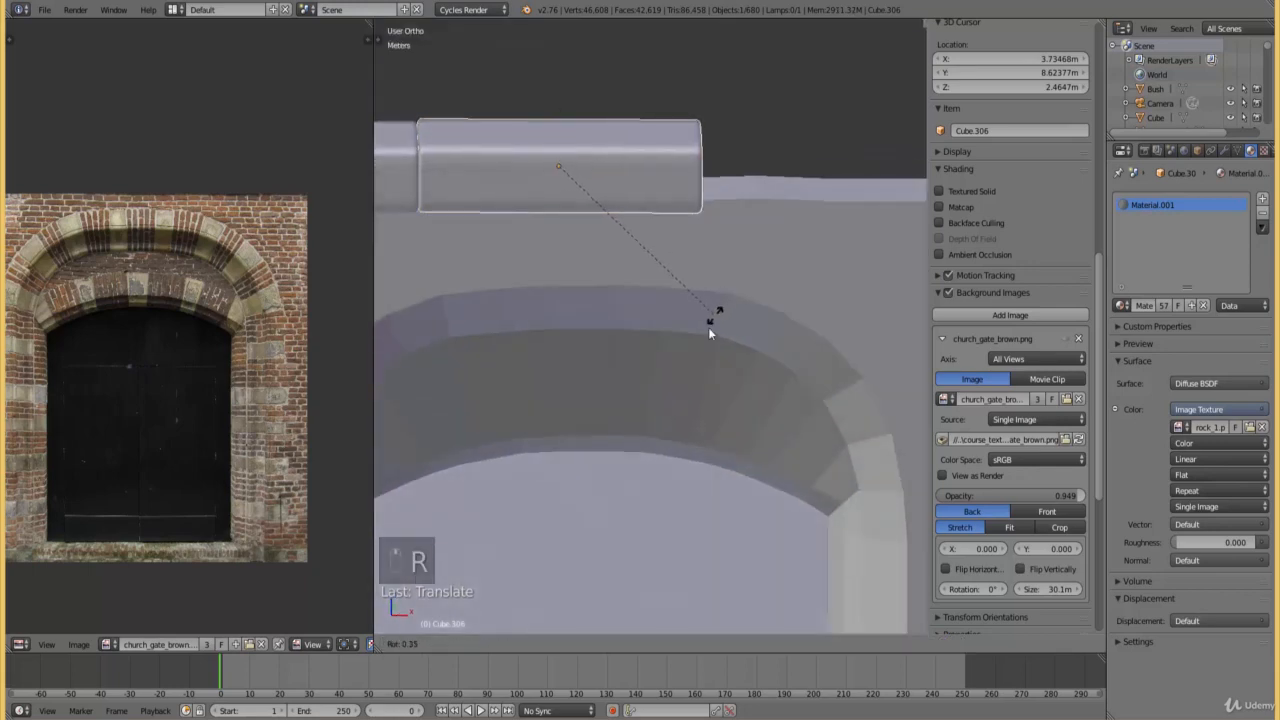
left_click(703, 323)
- Duplicate the second stone block and place the copy along X at the right end of the gate's top
key("KP_7")
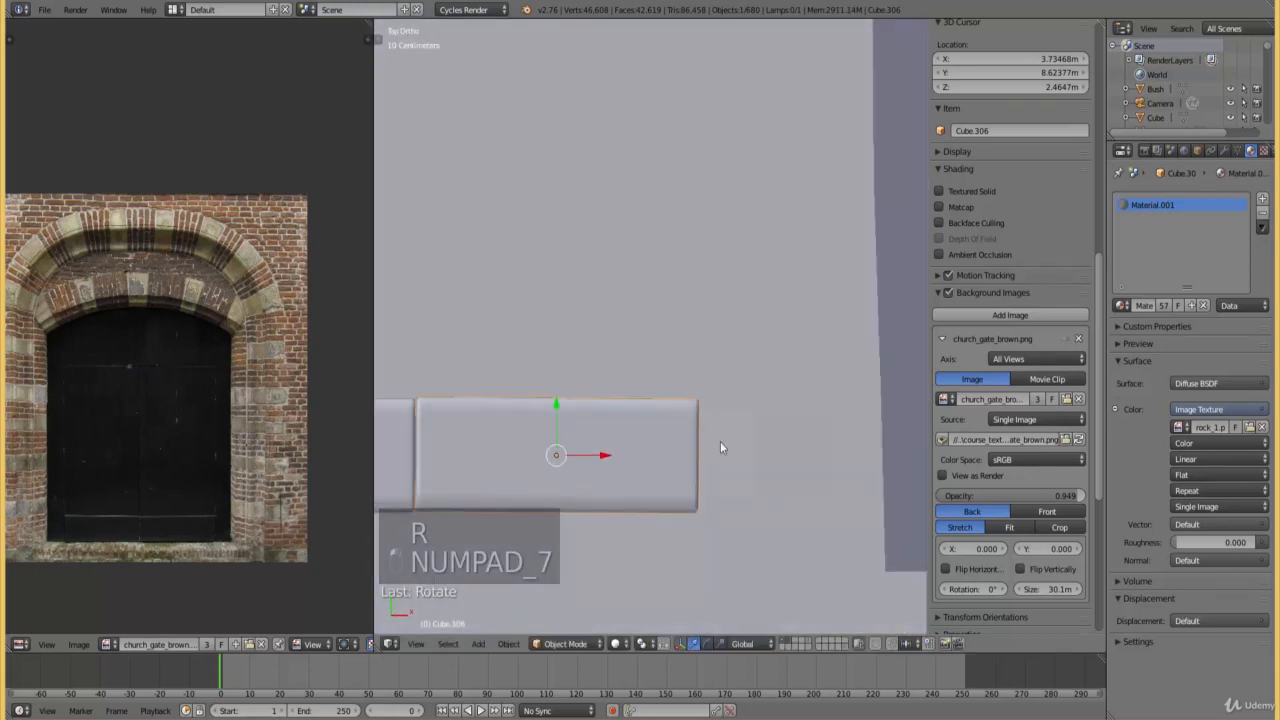
key("shift+d")
left_click(726, 483)
scroll(643, 423, "down", 3)
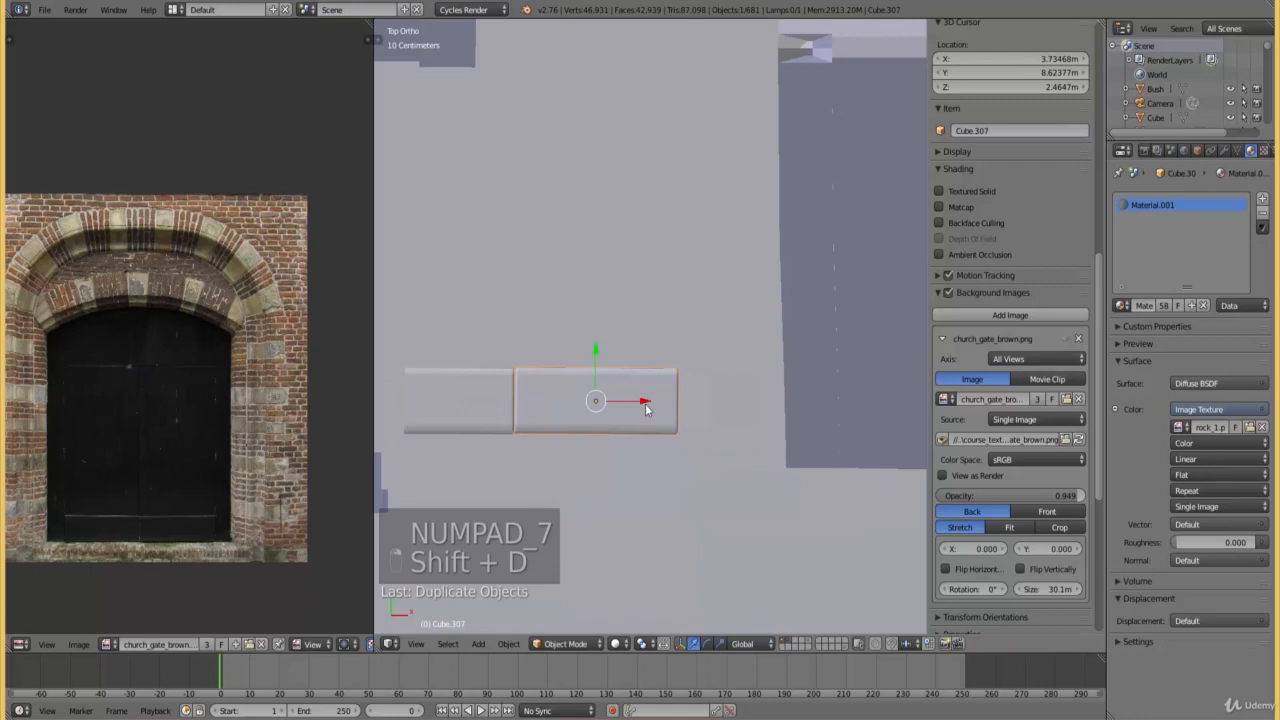
key("shift+d")
left_click(814, 378)
middle_click_drag(814, 378, 760, 323)
scroll(760, 323, "up", 2)
scroll(750, 257, "down", 3)
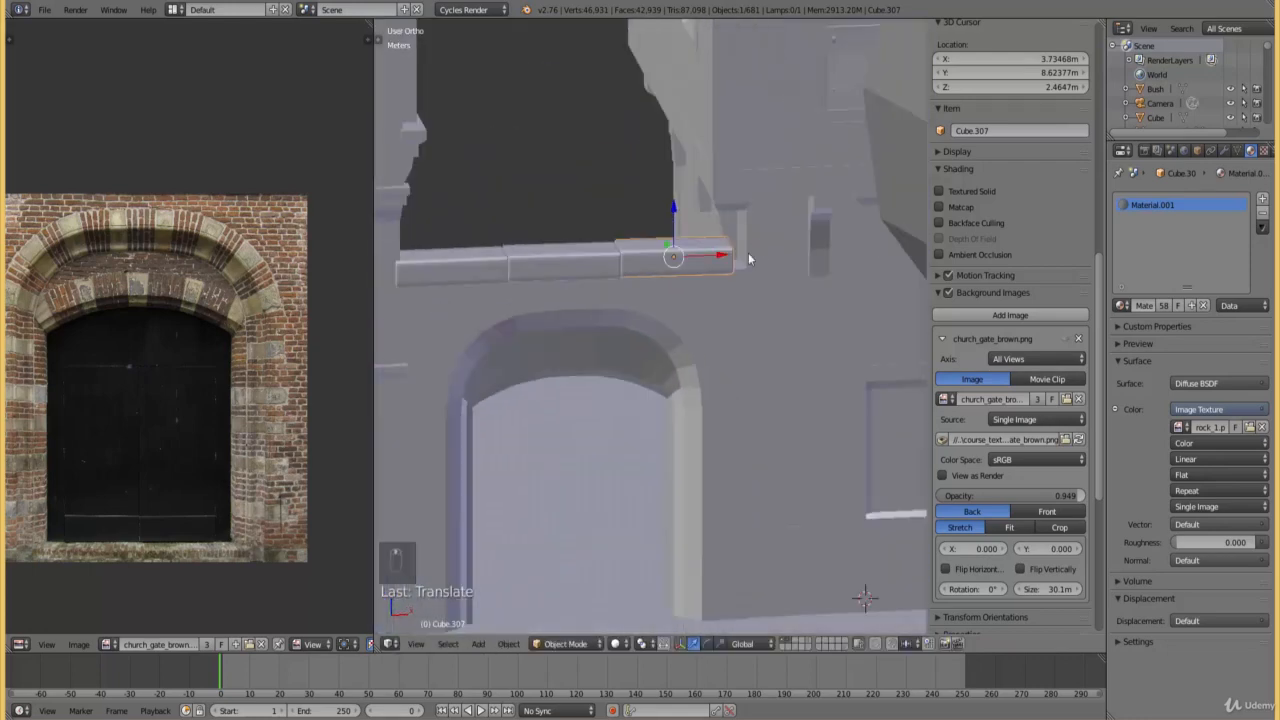
scroll(697, 260, "up", 5)
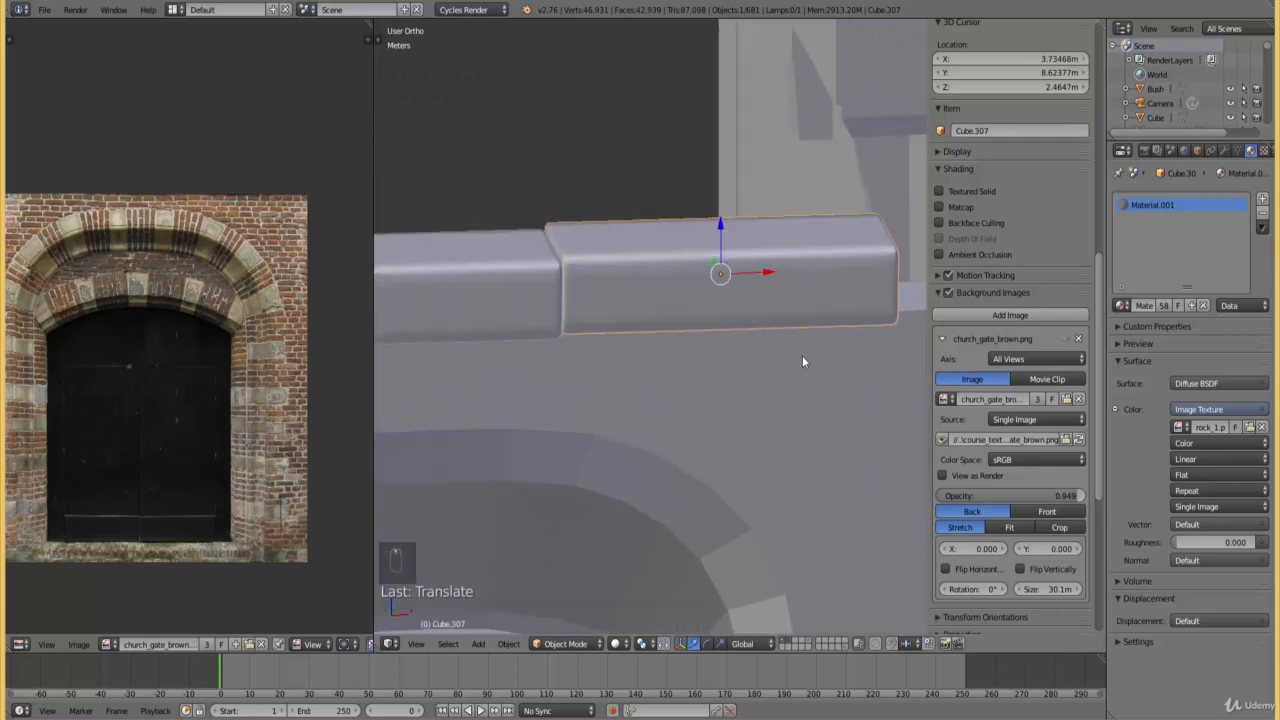
key("r")
key("r")
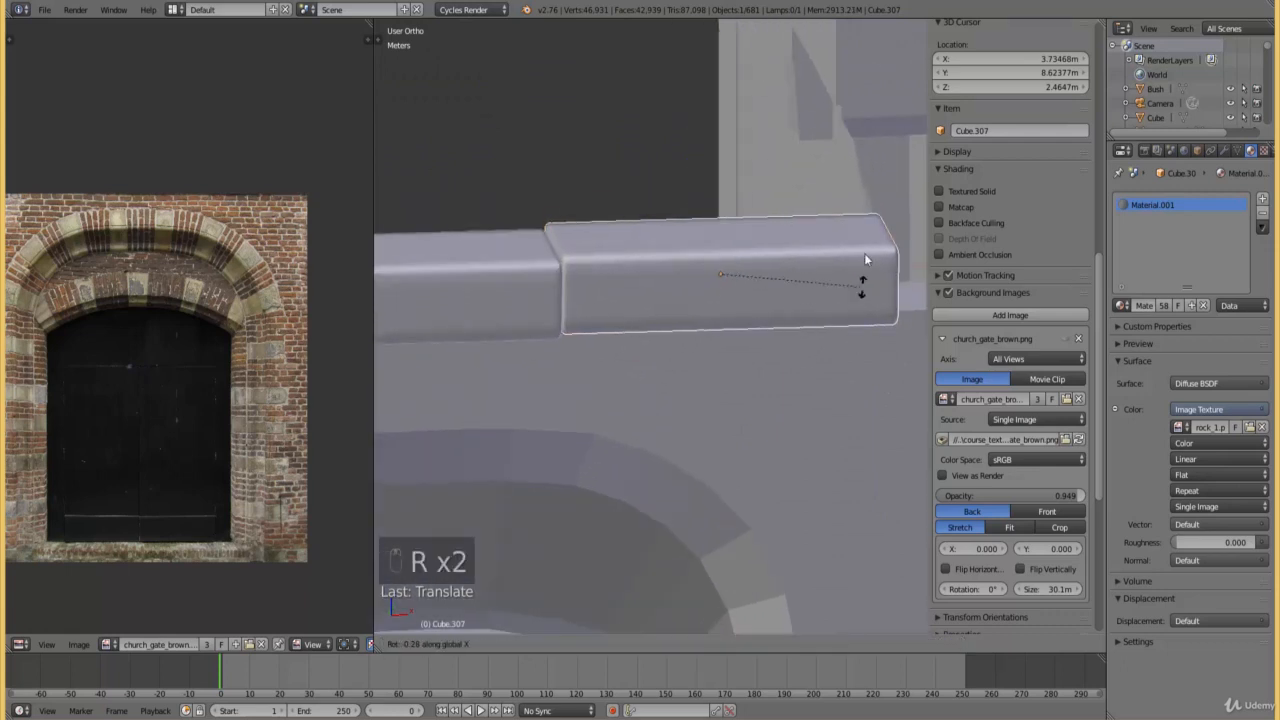
key("Escape")
- Rotate the third stone block slightly around the global Y axis and nudge it along X
key("r")
key("y")
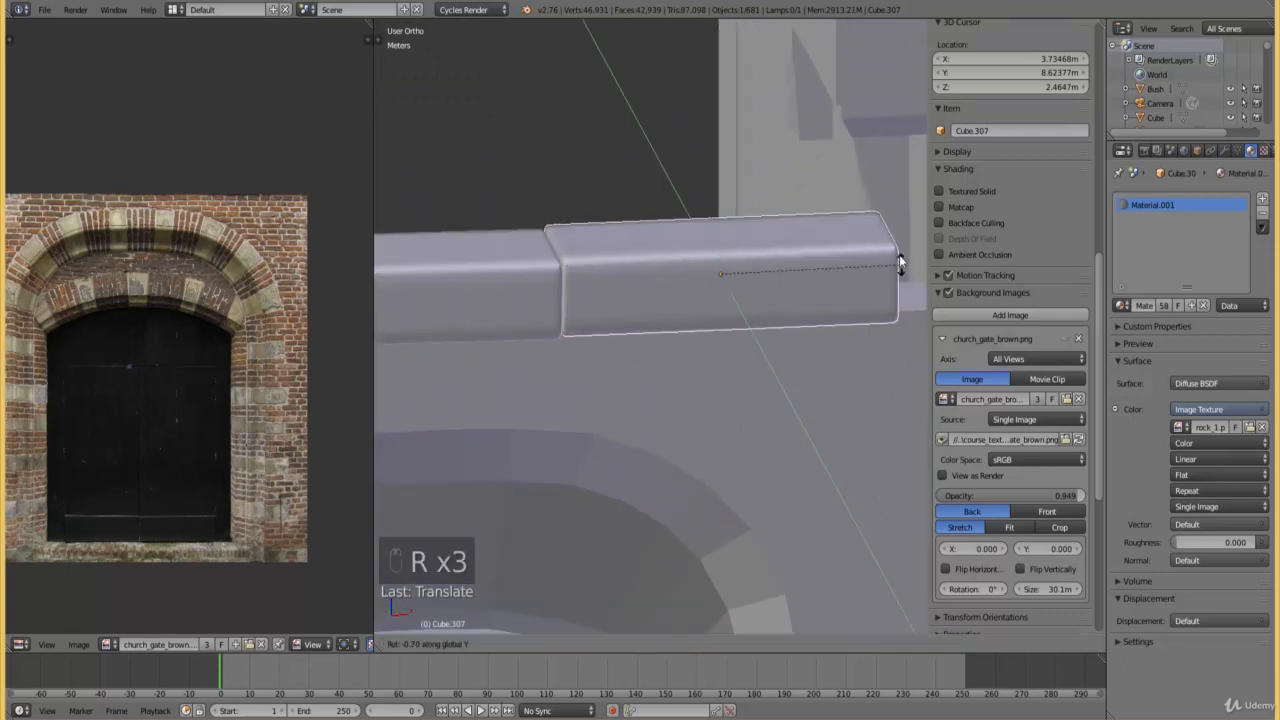
left_click(852, 212)
left_click_drag(771, 275, 782, 276)
scroll(772, 290, "down", 6)
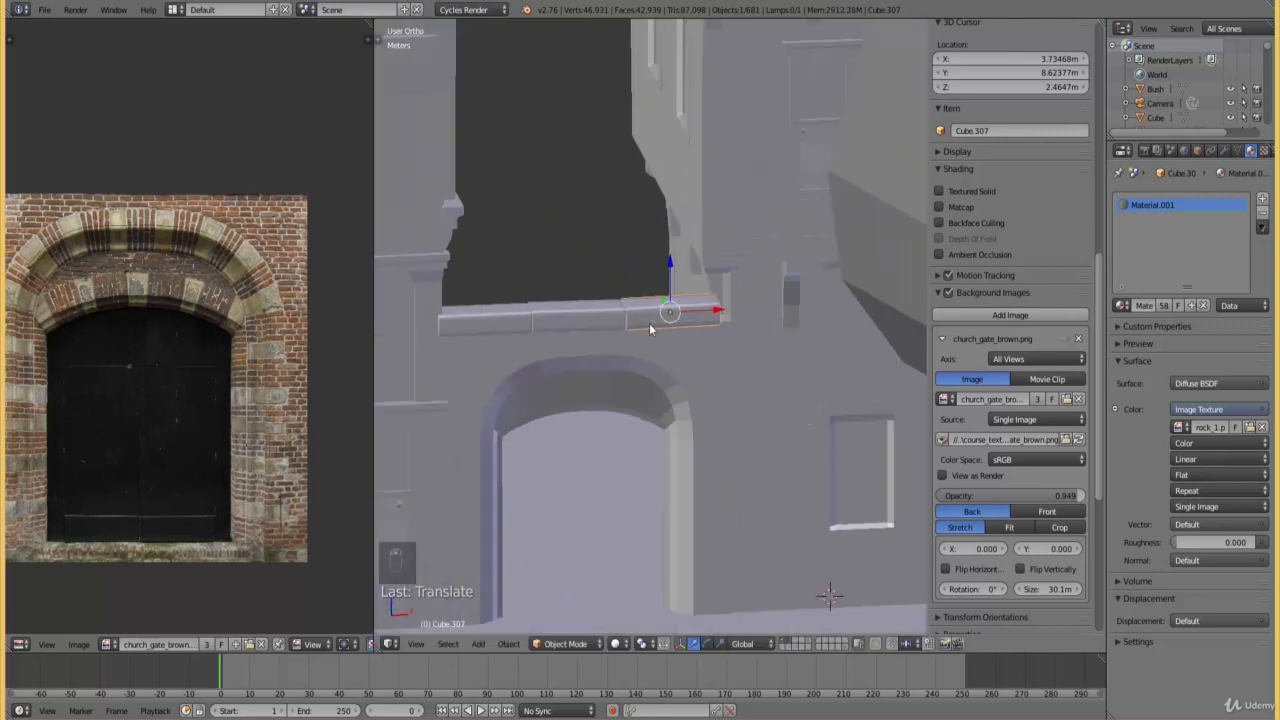
- Select all three stone blocks on top of the gate and stretch them along X to cover the wall's full width
right_click(606, 325)
right_click(504, 323, "shift")
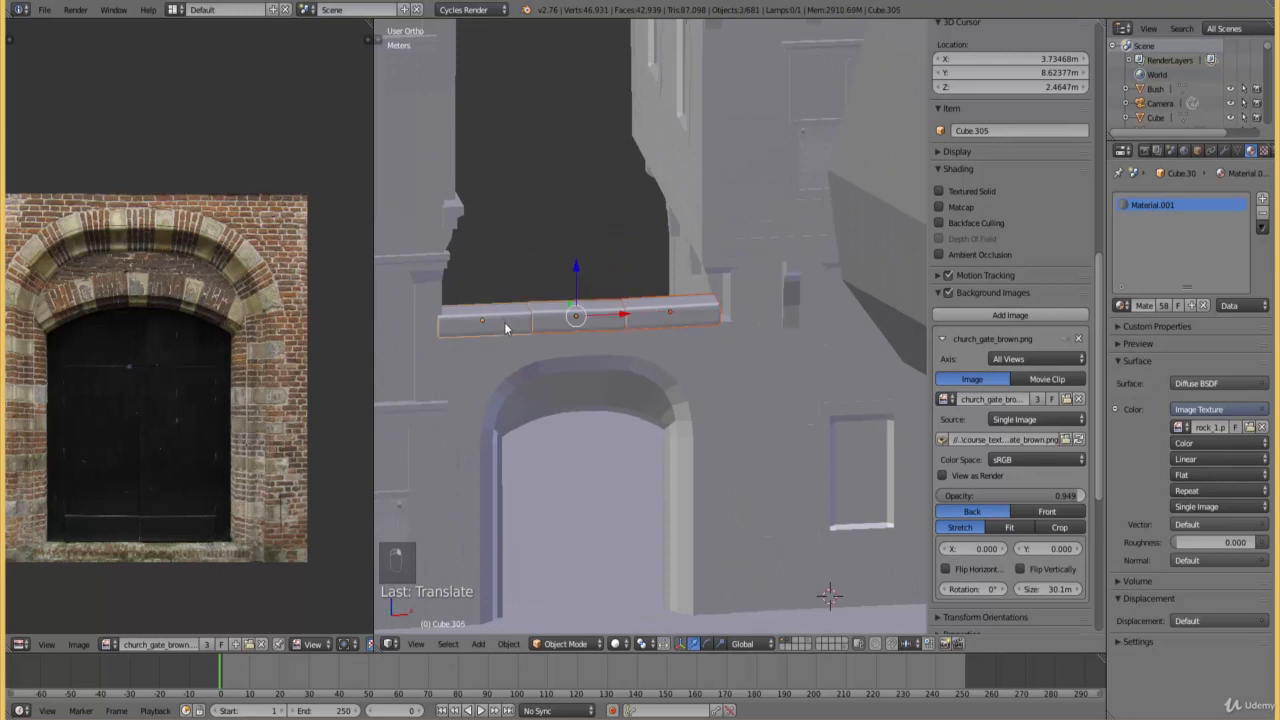
key("s")
key("x")
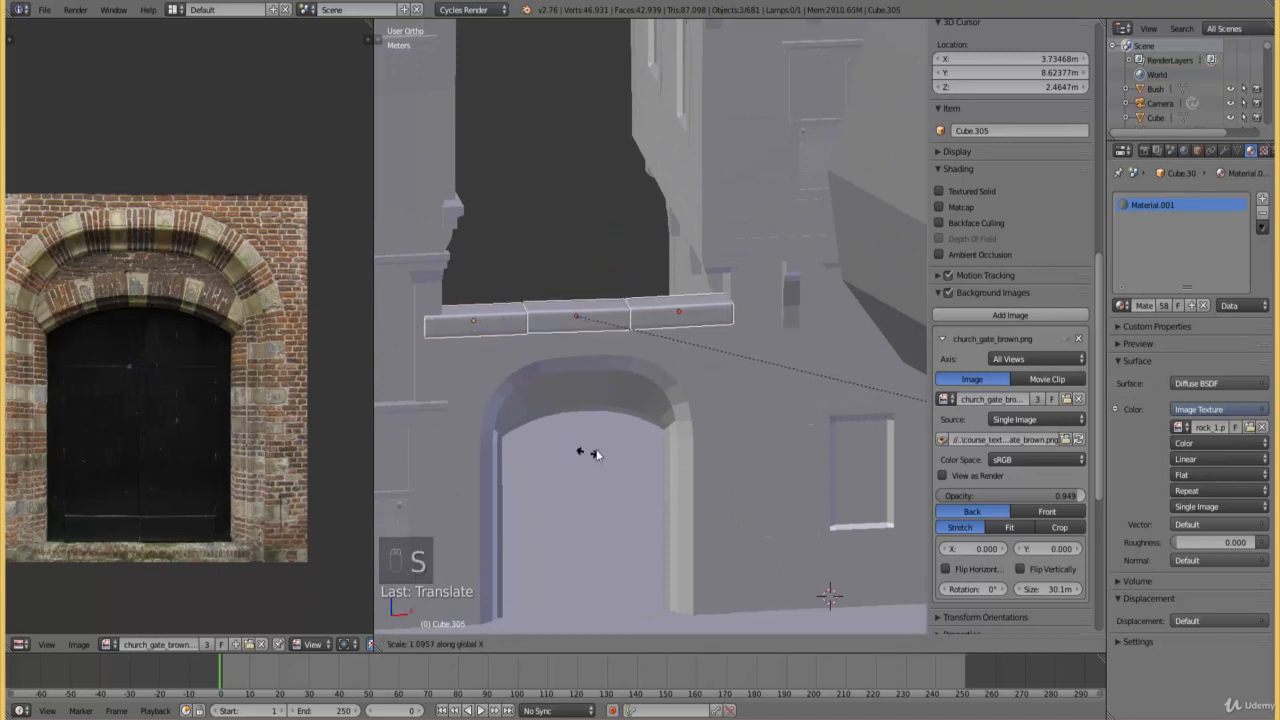
left_click(595, 455)
- Reposition the row of three stone blocks on the gate and raise it slightly along Z
left_click_drag(618, 316, 685, 331)
middle_click_drag(685, 331, 652, 351)
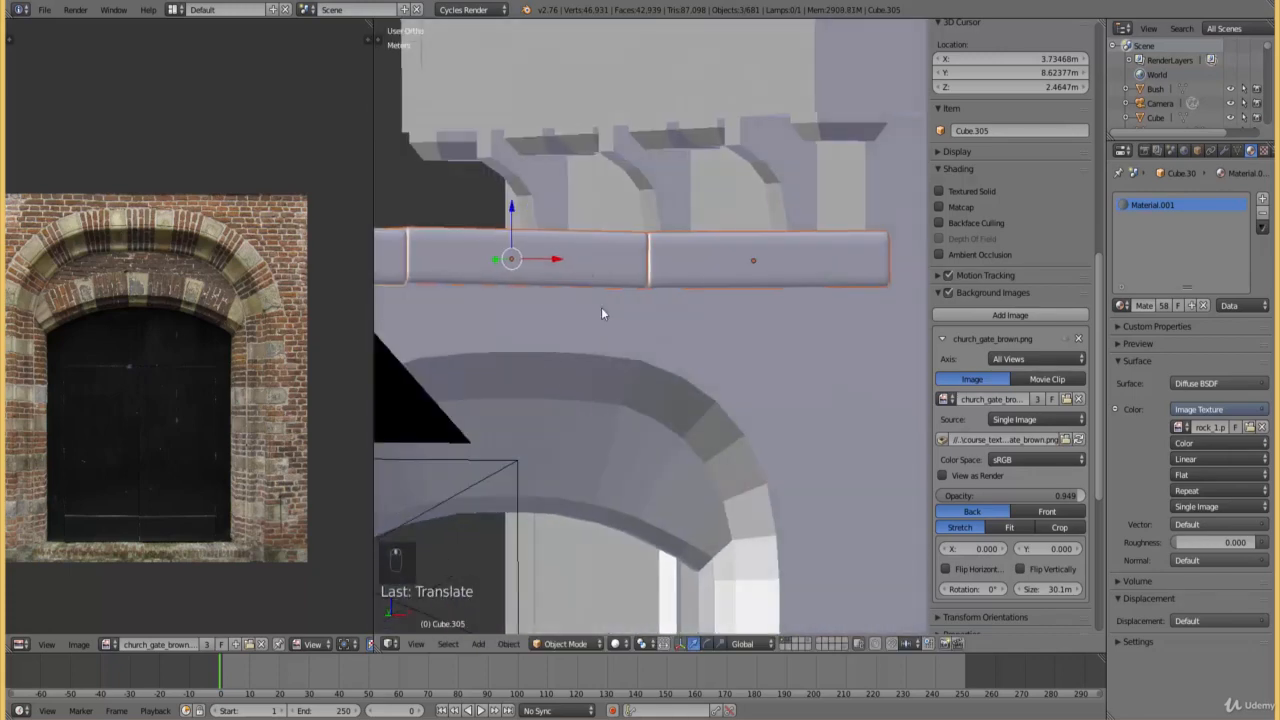
key("g")
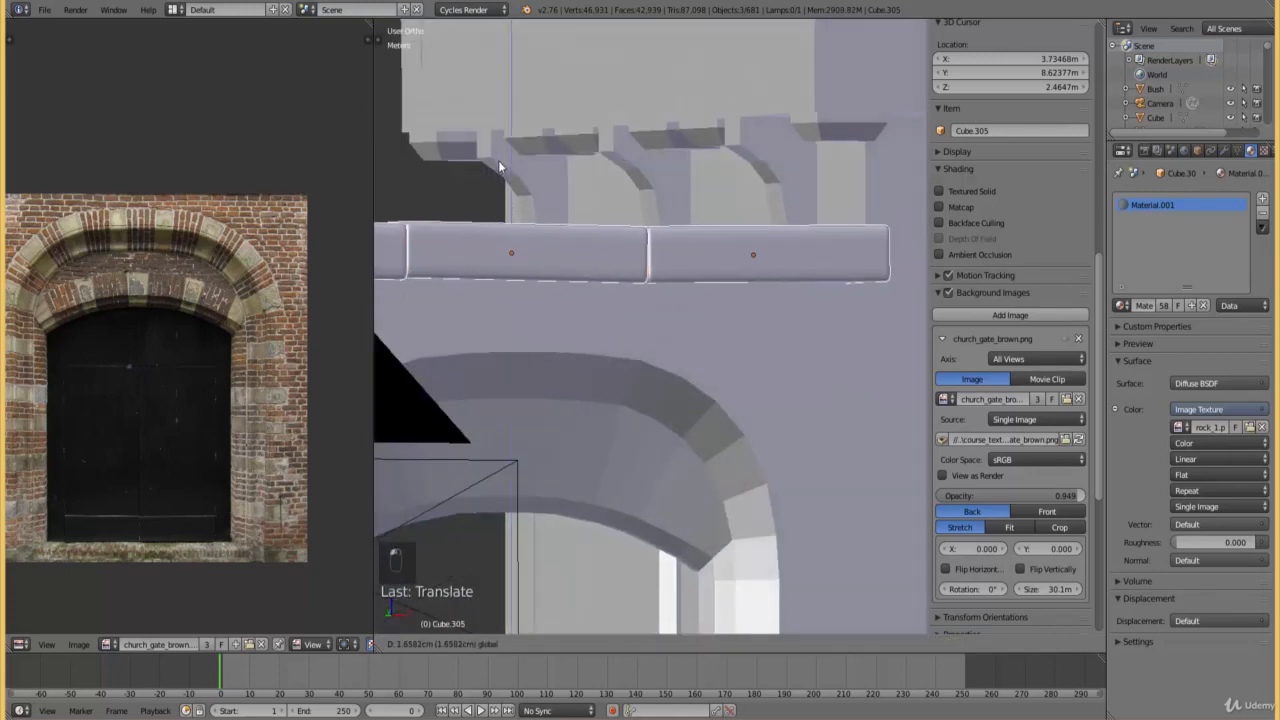
left_click(566, 208)
- Preview the scene in rendered shading through the camera and examine the gate and its stone blocks up close
scroll(715, 266, "down", 3)
key("KP_0")
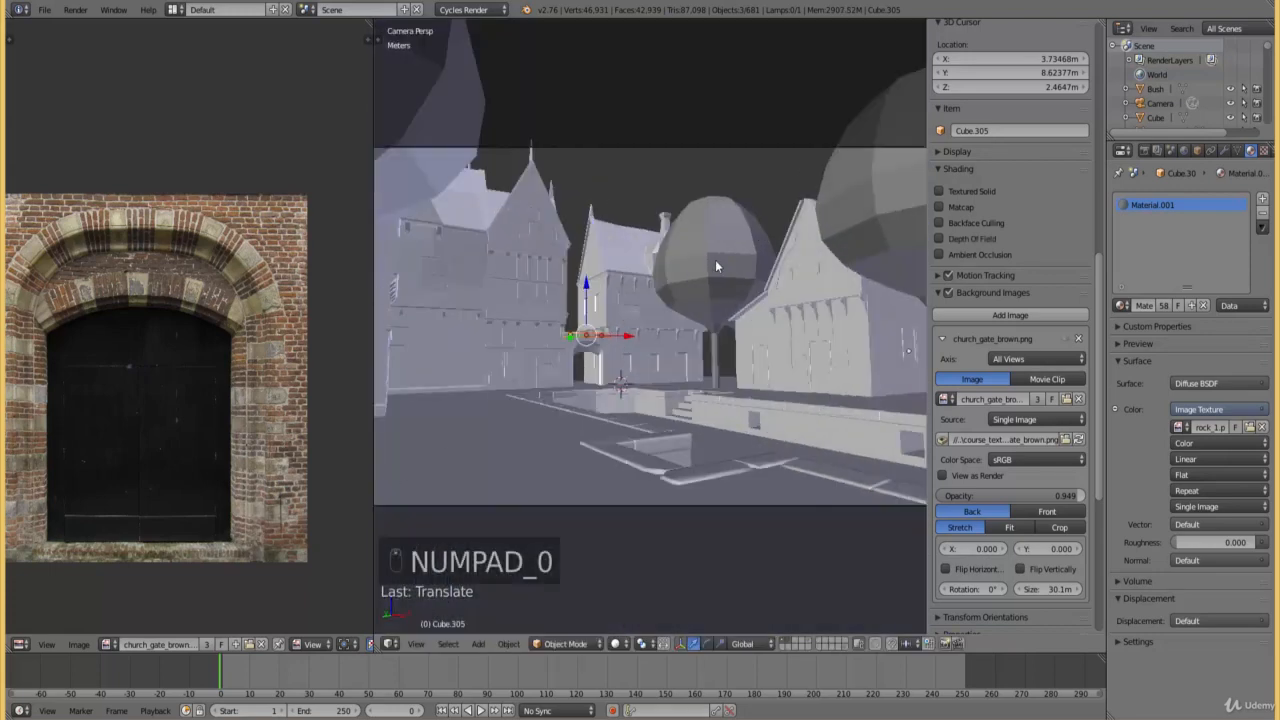
left_click(617, 643)
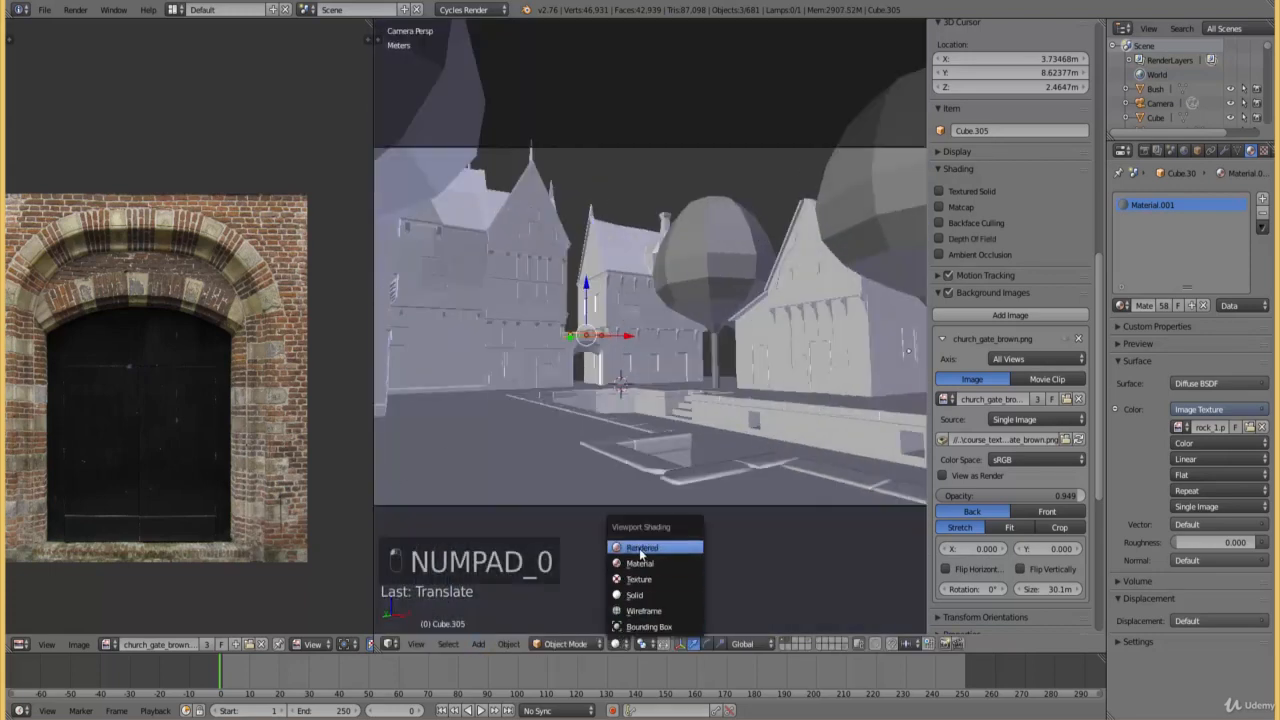
left_click(643, 550)
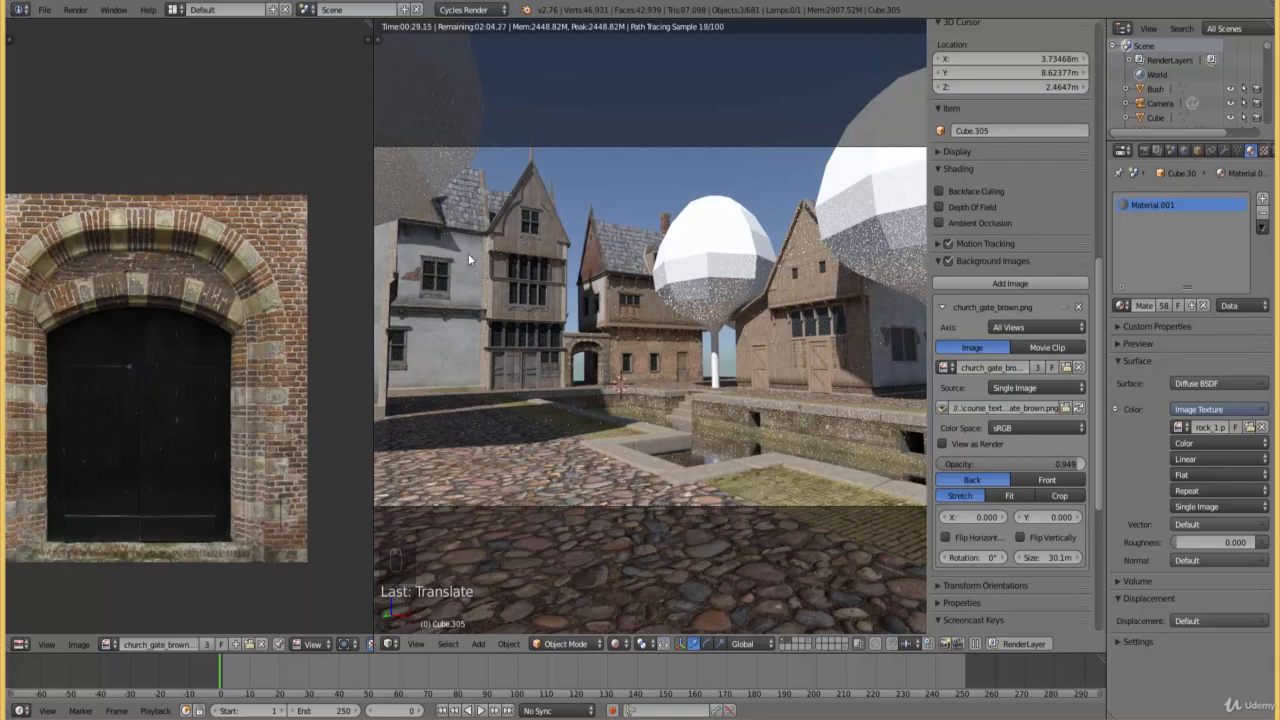
scroll(473, 323, "down", 1)
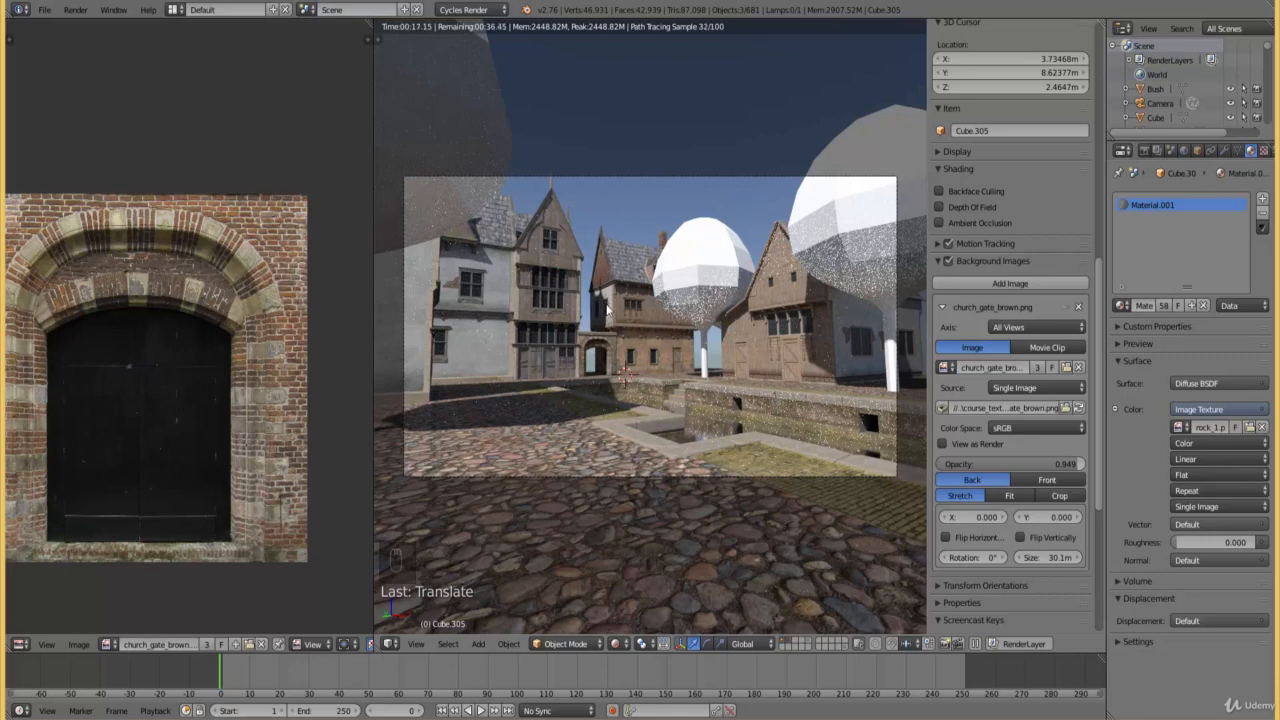
scroll(623, 343, "up", 10)
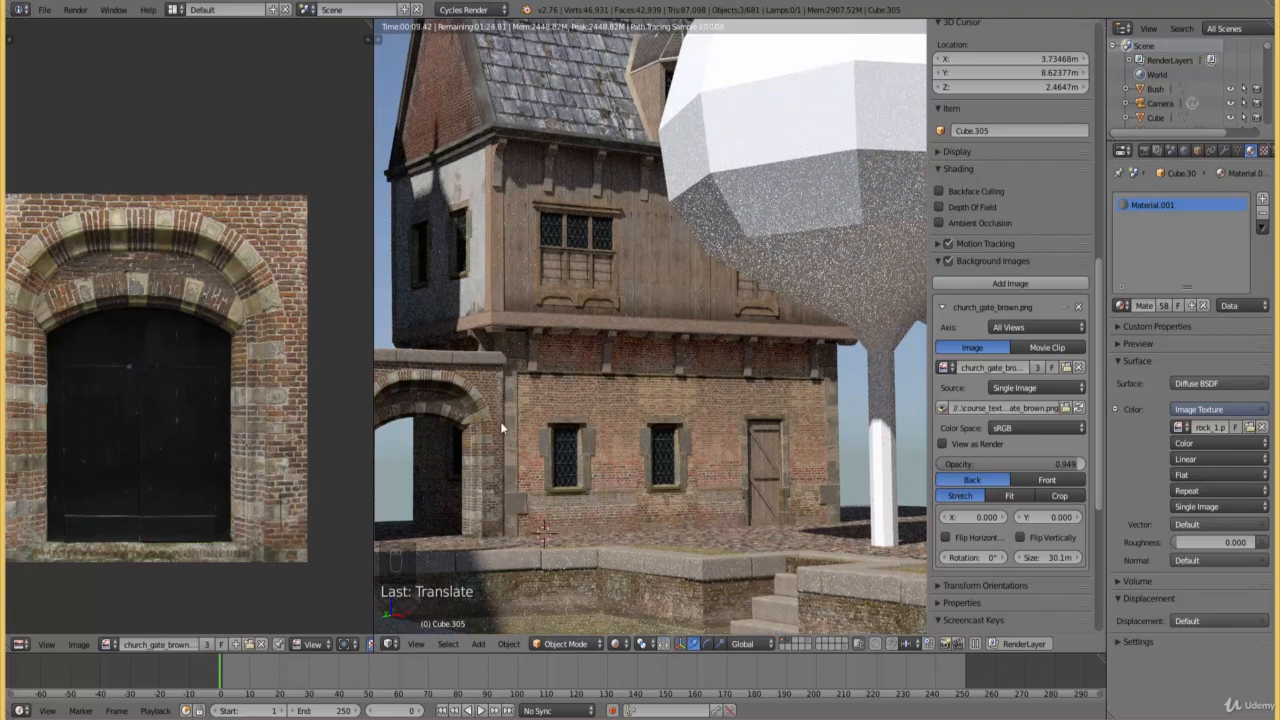
- Return to solid shading, add the arched gate to the selected stone blocks, and move them together backward along Y
key("KP_7")
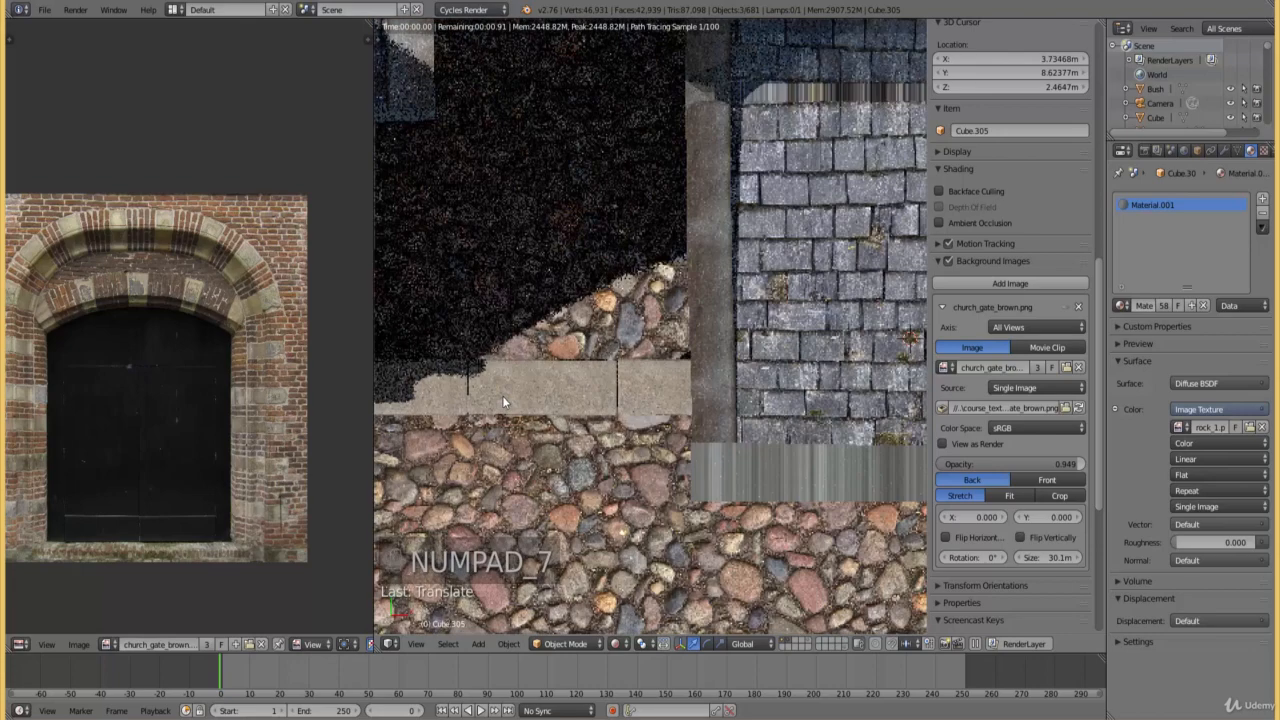
key("z")
mouse_move(577, 434)
middle_mouse_down()
mouse_move(654, 447)
mouse_move(675, 409)
mouse_move(553, 389)
mouse_move(705, 440)
middle_mouse_up()
key("z")
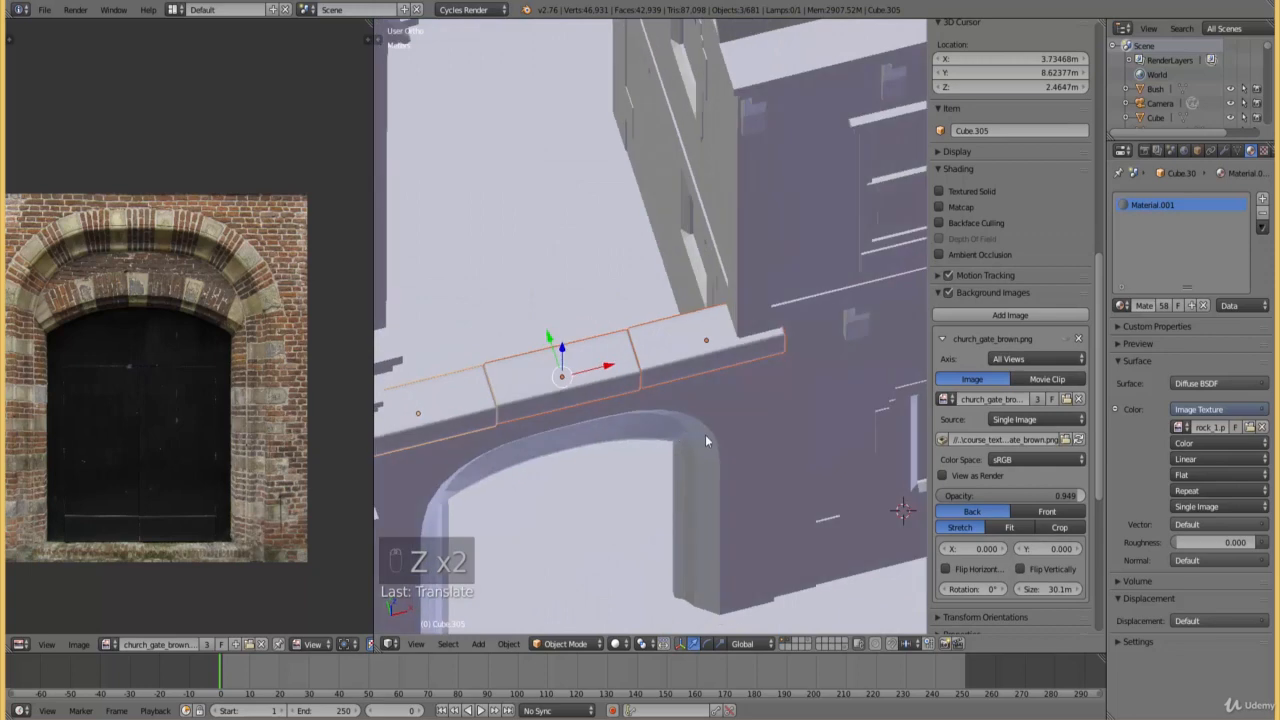
right_click(703, 433)
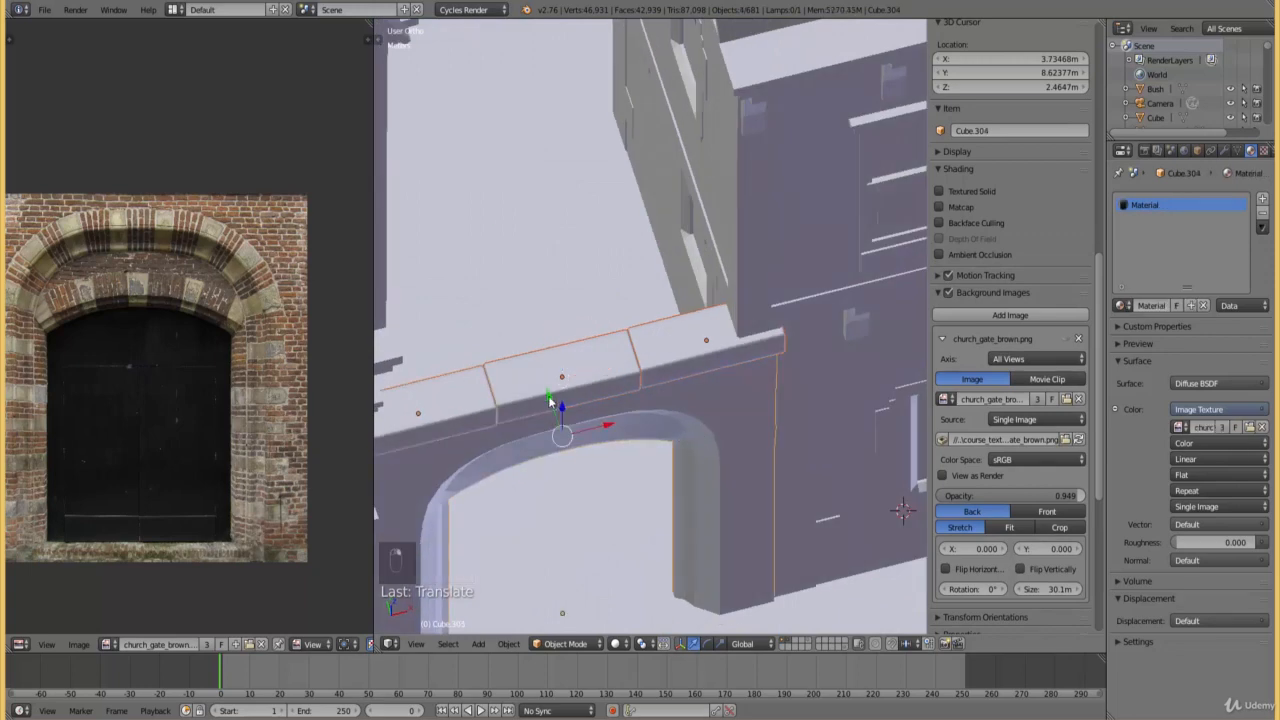
key("g")
left_click_drag(546, 391, 519, 344, "shift")
- Check the repositioned gate in a rendered camera preview, then return to the wireframe top view
key("KP_0")
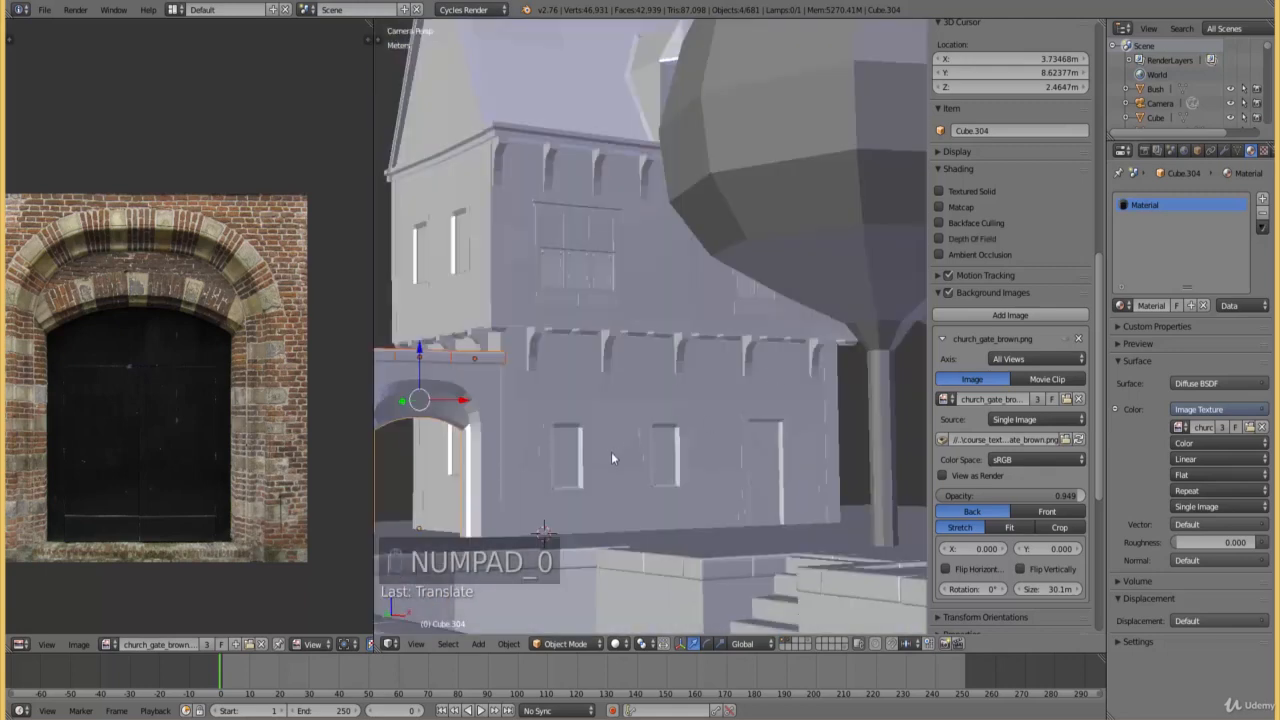
left_click(614, 643)
left_click(623, 550)
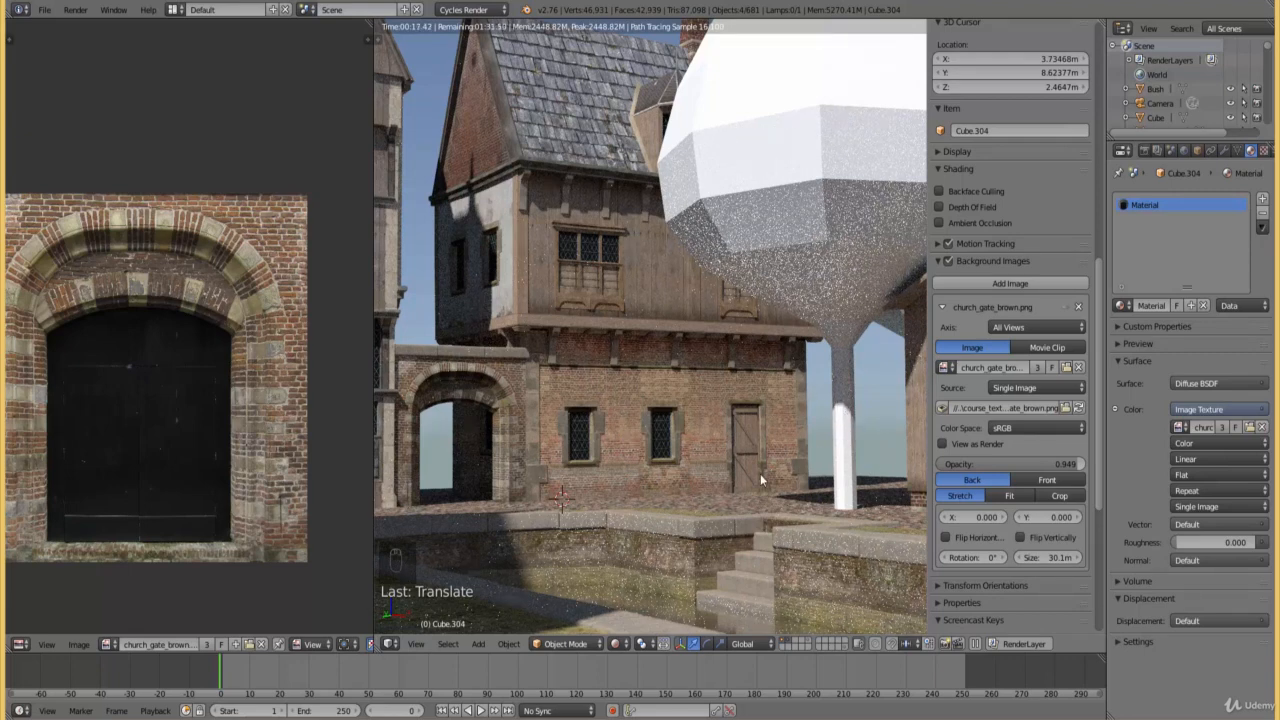
key("KP_7")
key("z")
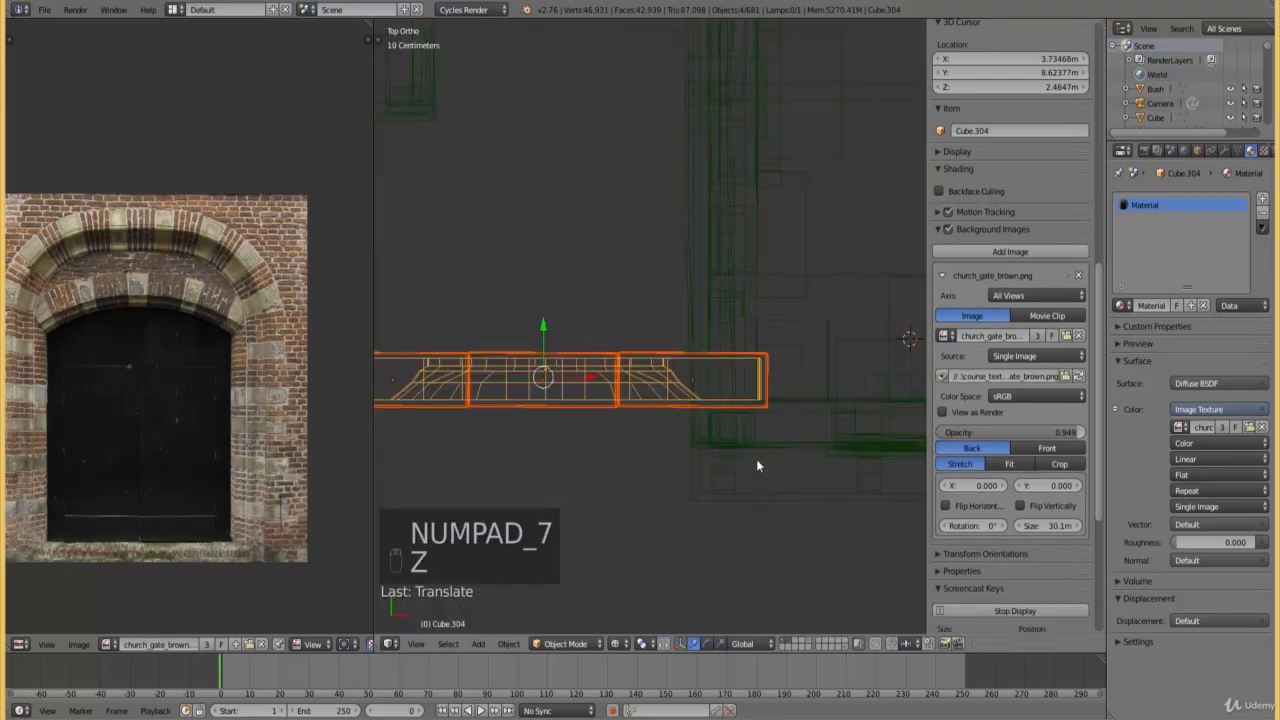
- Select the base ground object in the top view, open its mesh for editing, and display the scene in texture shading
scroll(762, 487, "down", 8)
scroll(726, 474, "down", 4, "ctrl")
scroll(669, 452, "down", 12, "shift")
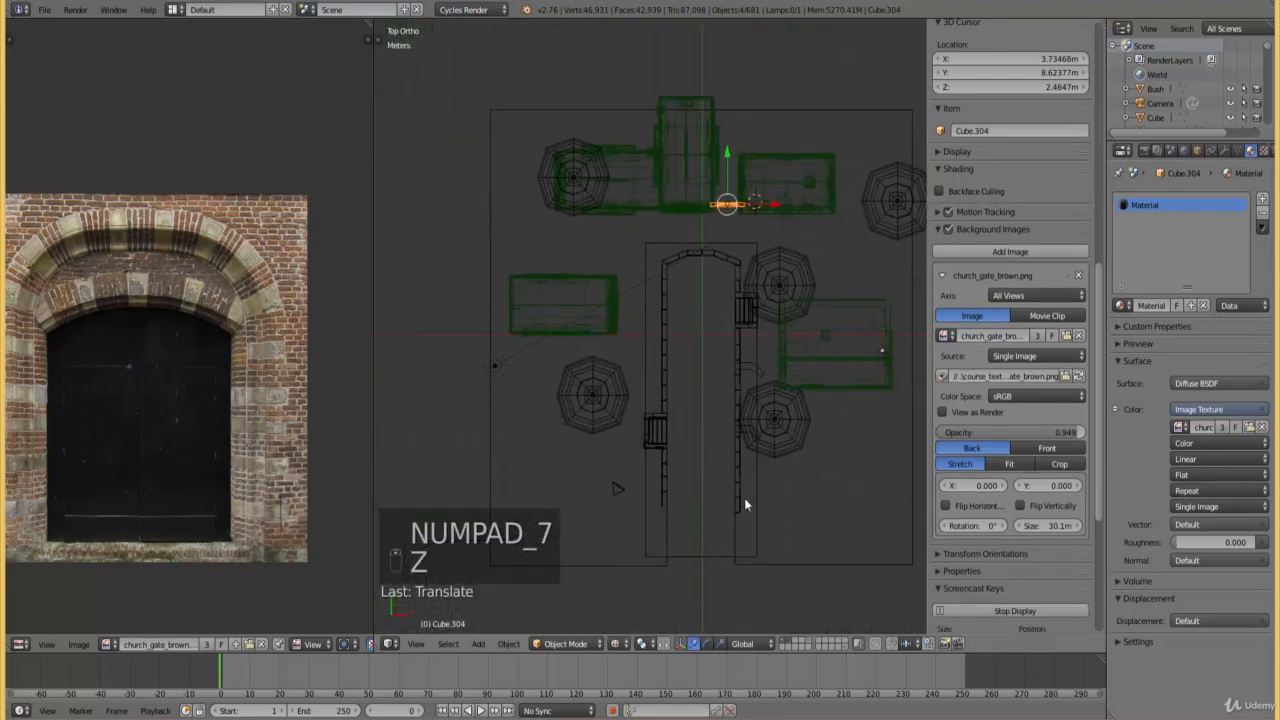
scroll(688, 537, "up", 1)
right_click(631, 524)
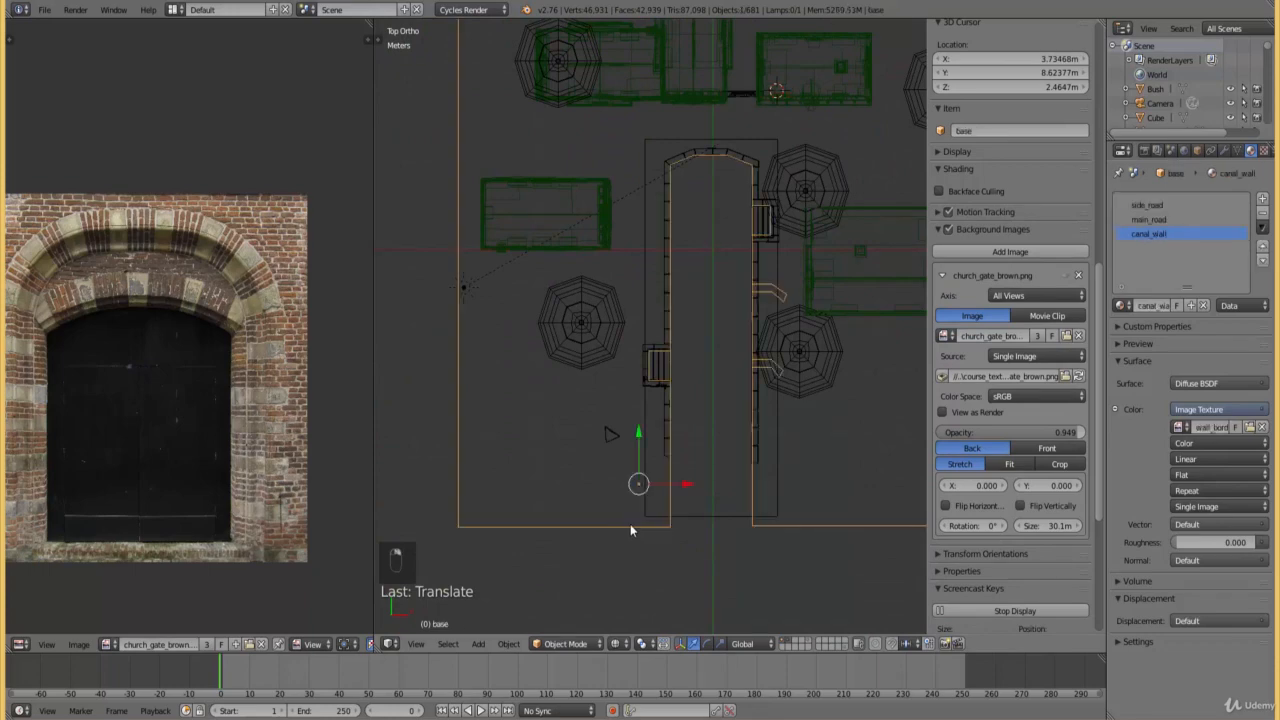
key("Tab")
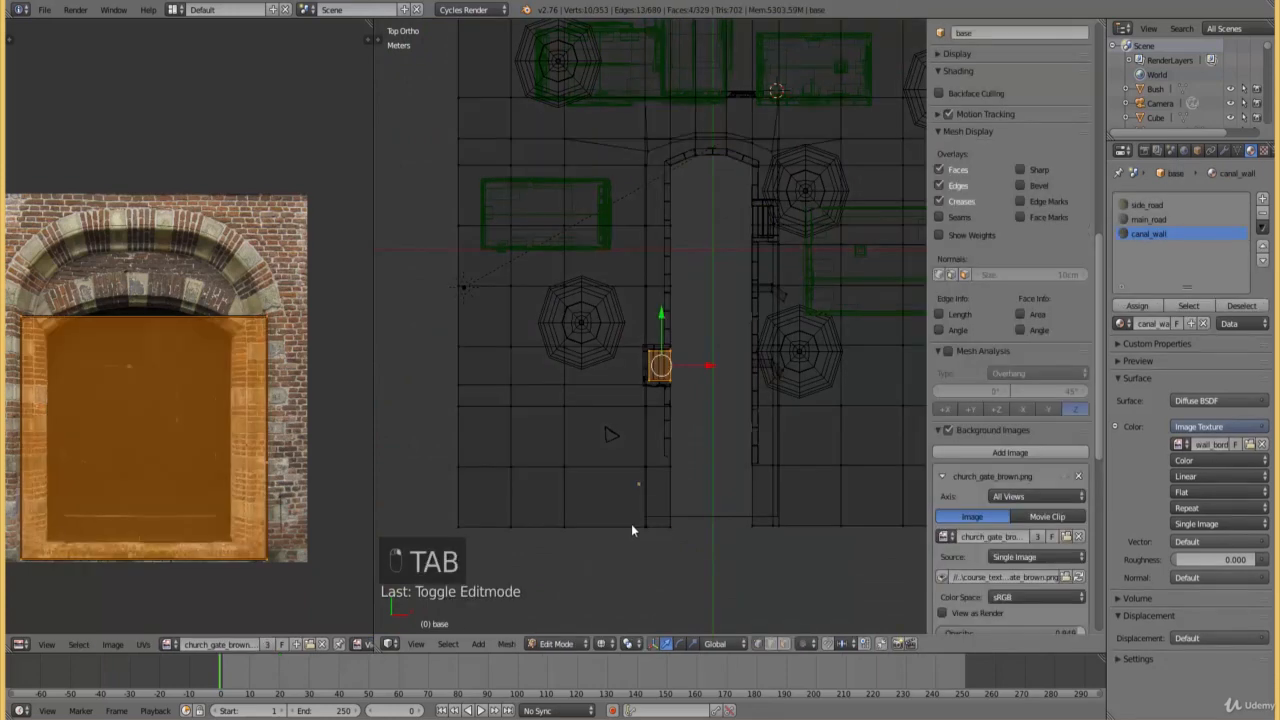
left_click(603, 643)
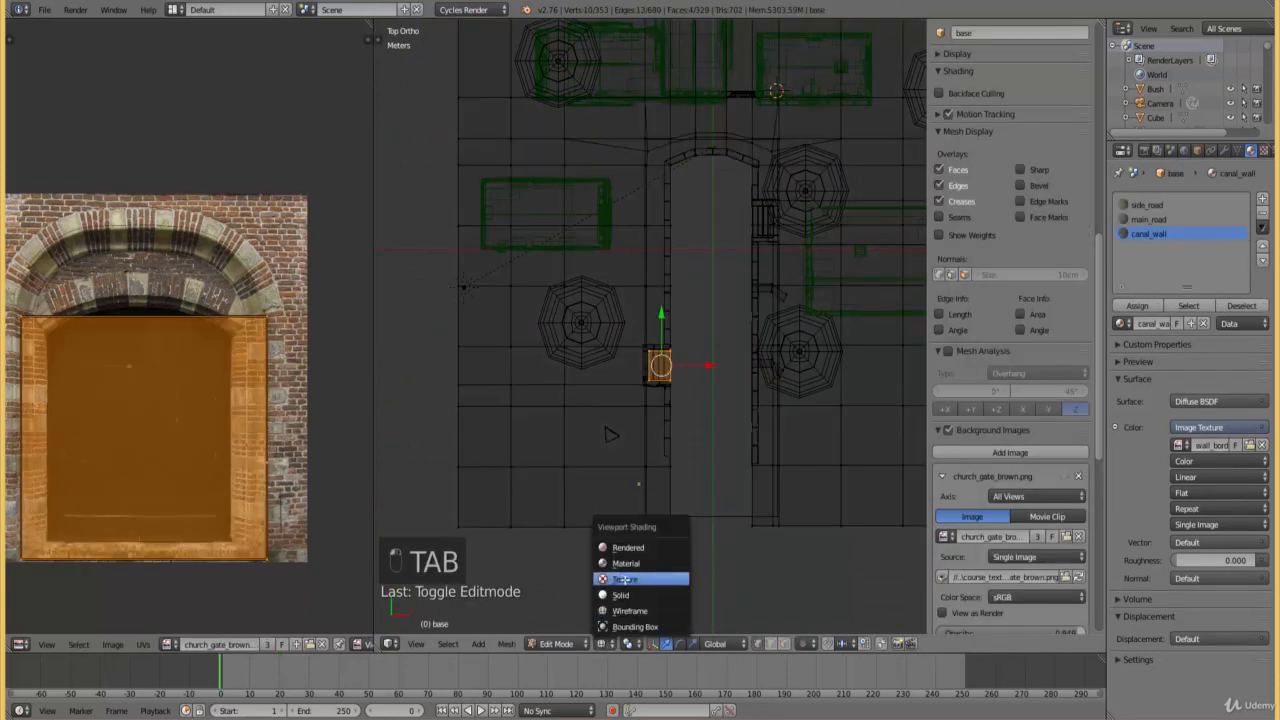
left_click(671, 580)
scroll(647, 507, "up", 8)
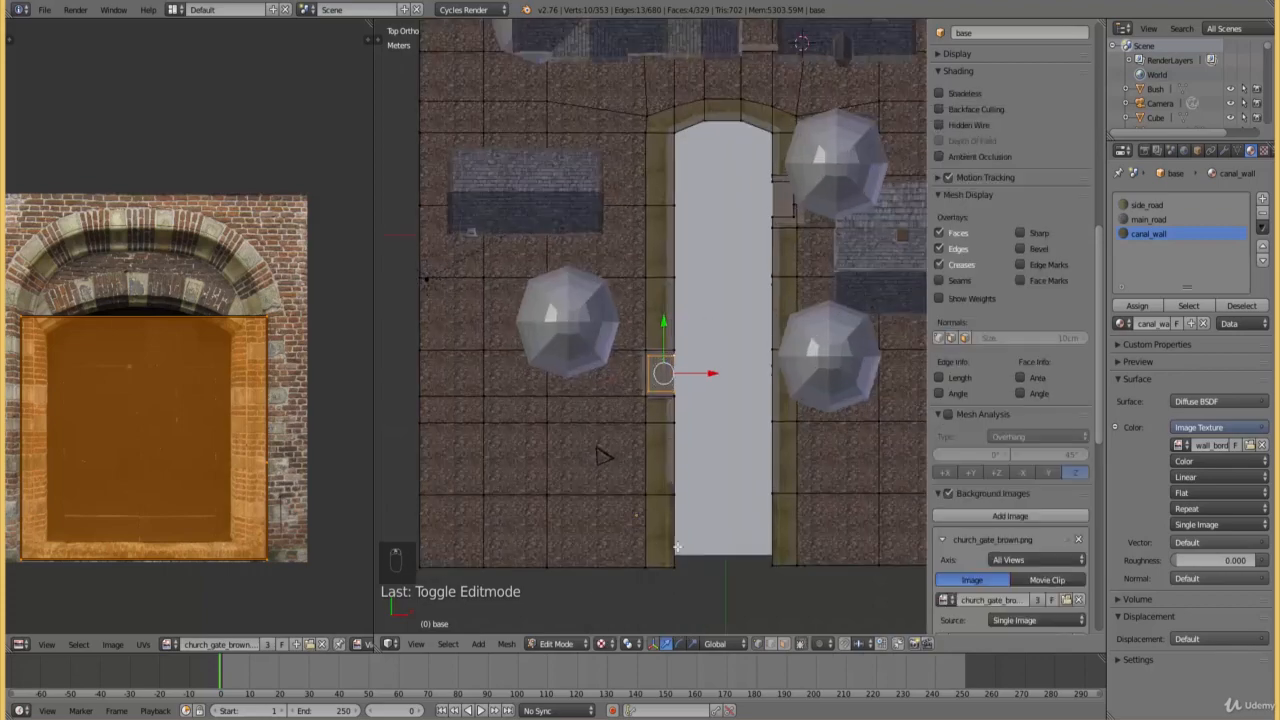
- Select the single ground vertex at the canal's front end on the camera's side, then return to the top view
middle_click_drag(647, 507, 674, 461)
scroll(674, 461, "down", 4)
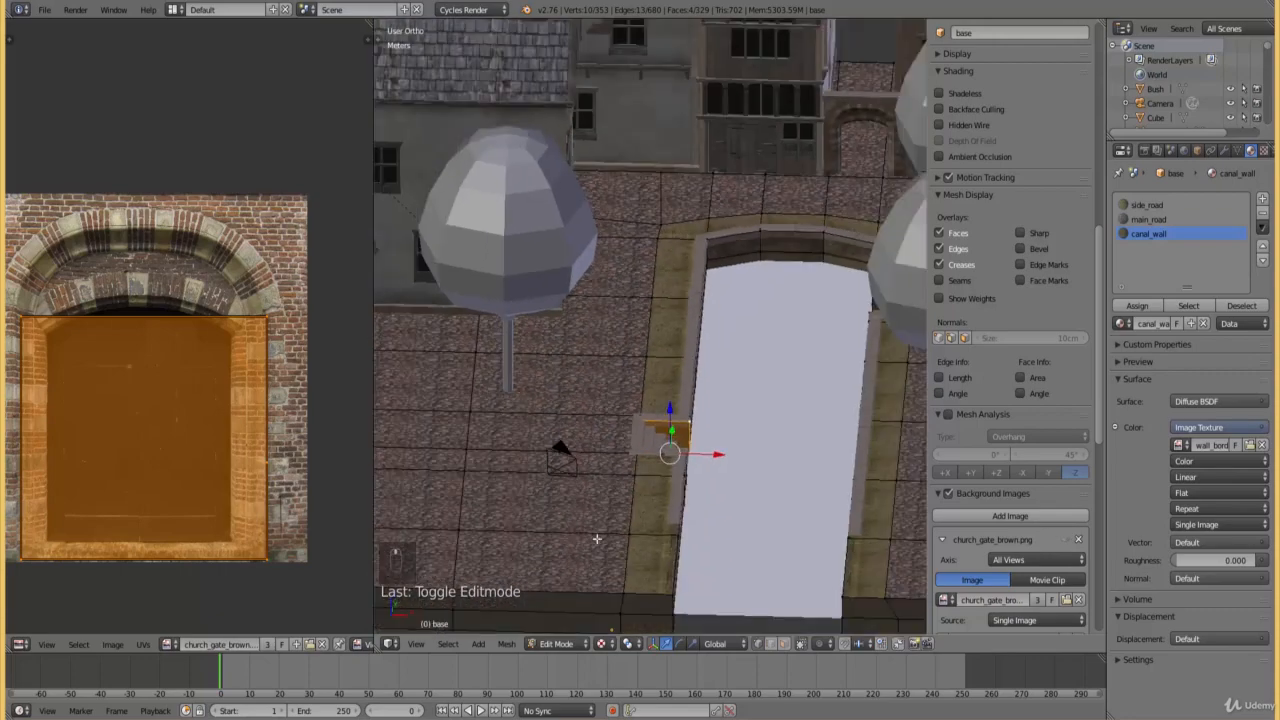
scroll(605, 470, "down", 2, "ctrl")
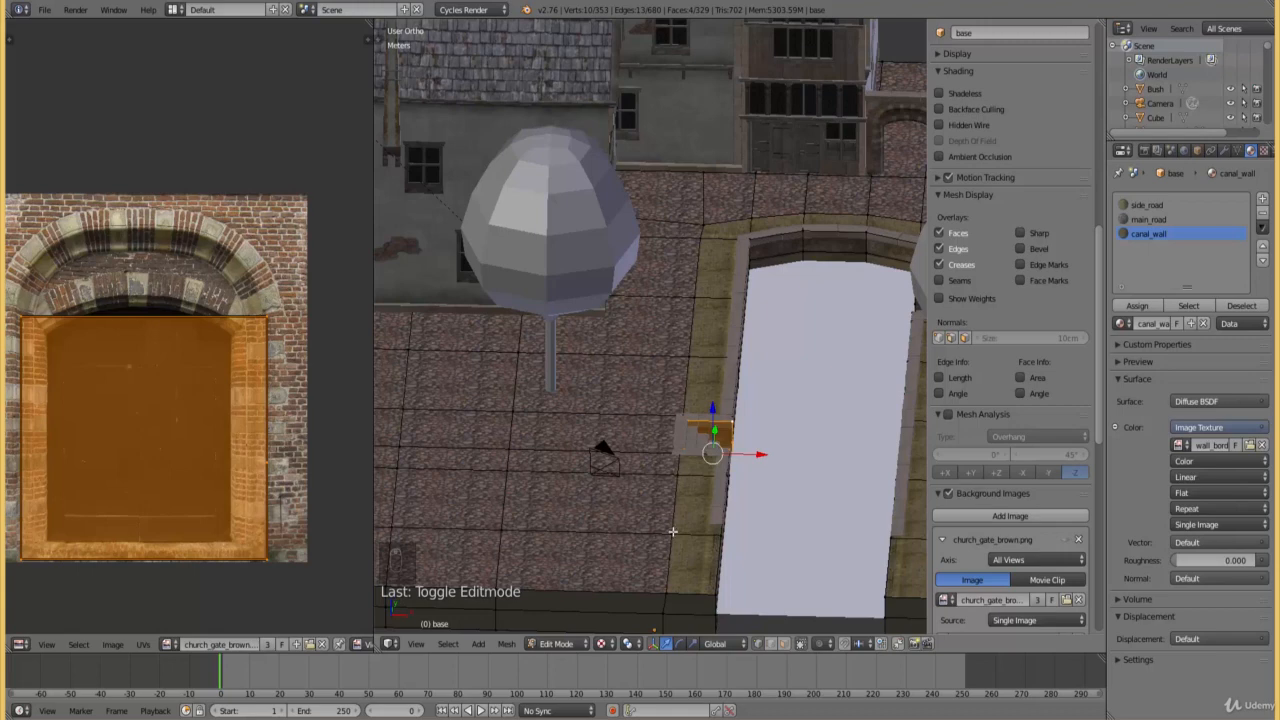
right_click(665, 591)
key("KP_7")
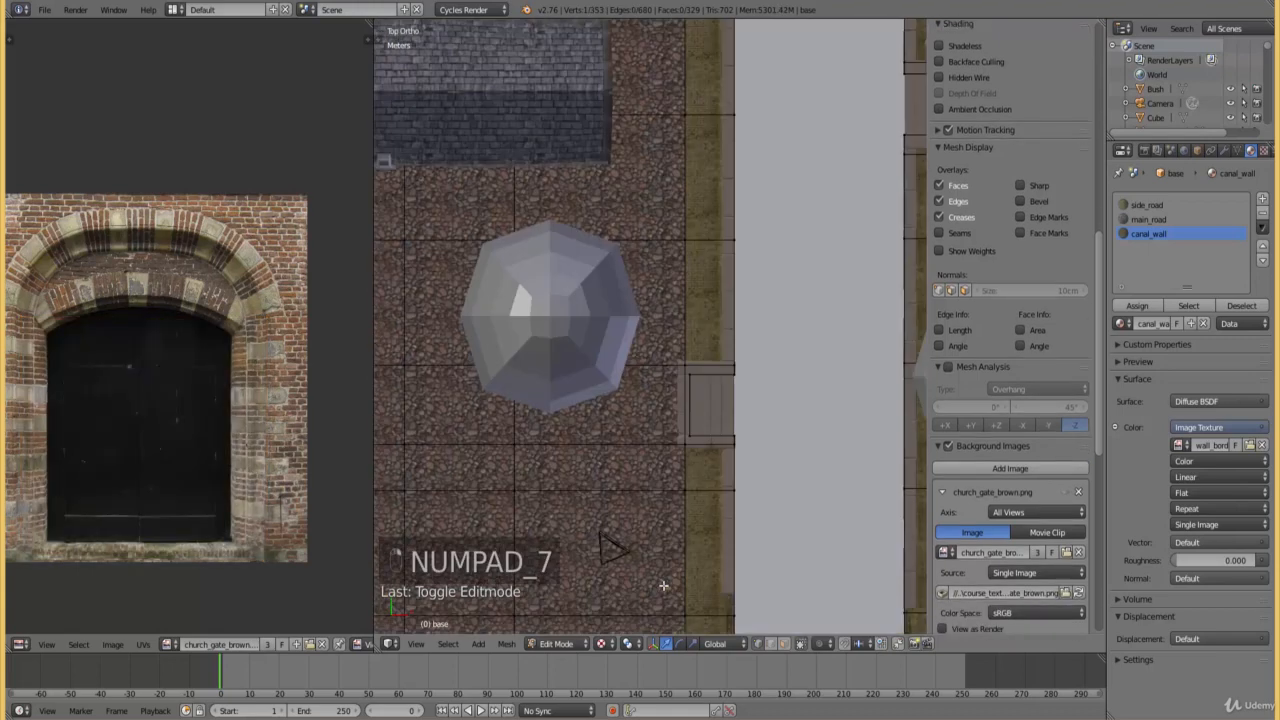
- Leave mesh editing, add a new material to the base, and use an Image Texture as its diffuse color
key("Tab")
left_click(1262, 199)
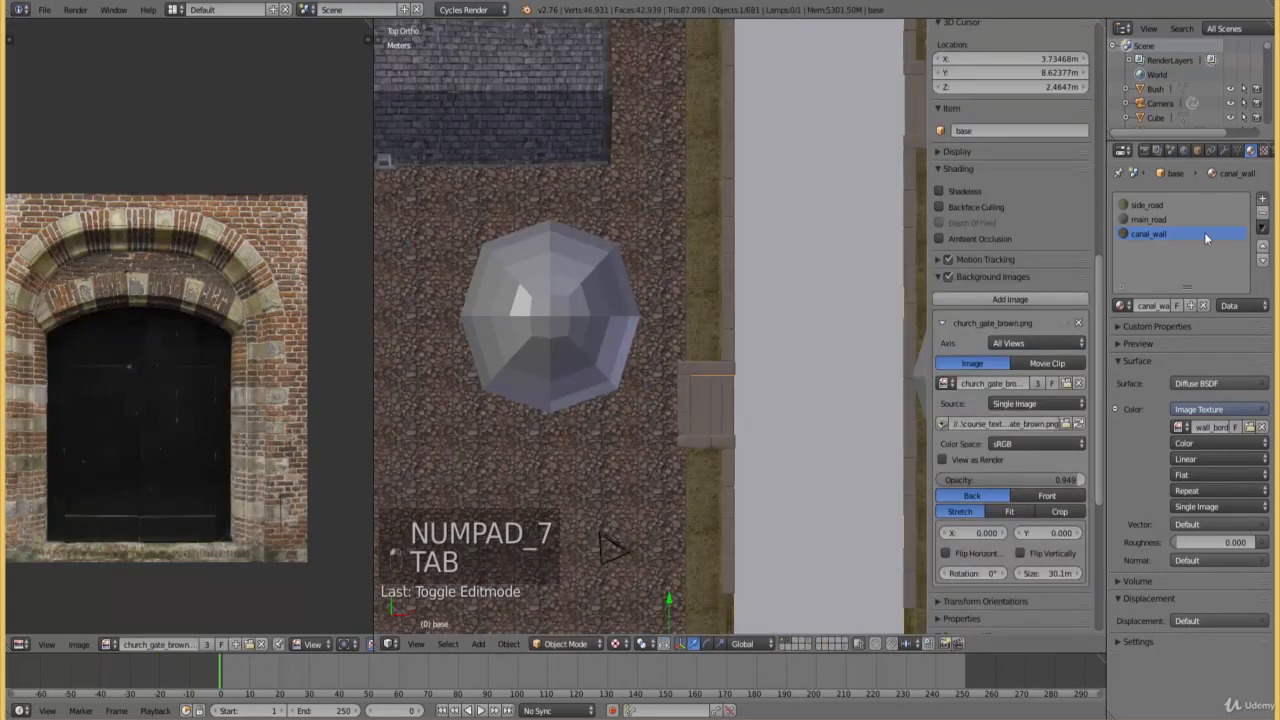
left_click(1184, 306)
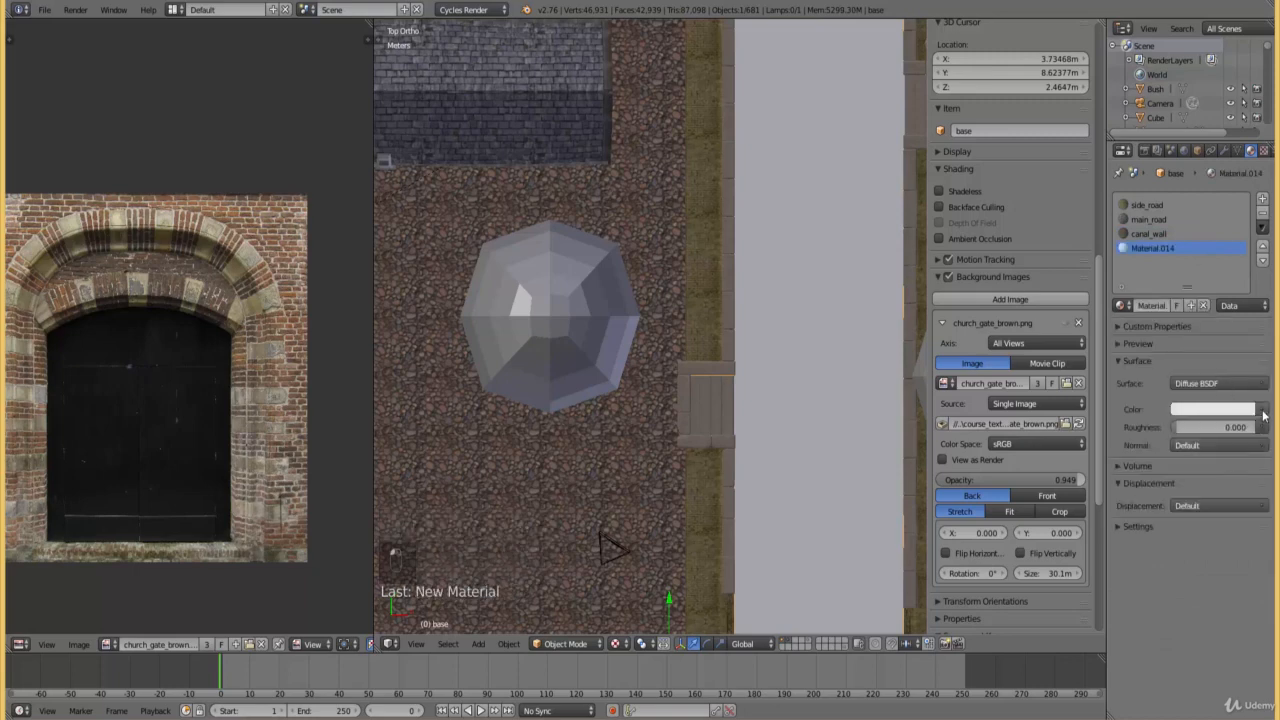
left_click(1260, 410)
left_click(1014, 360)
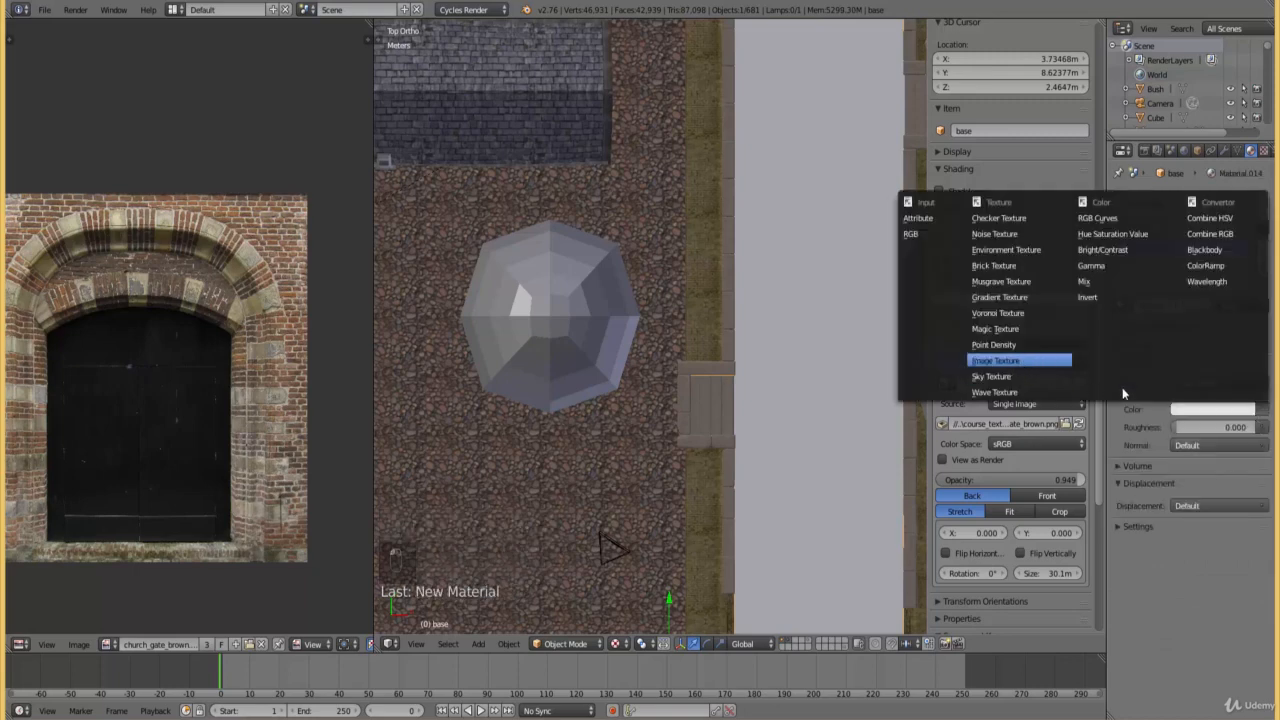
- Load mud_dry.png from the terrain textures folder as the new material's image
left_click(1242, 423)
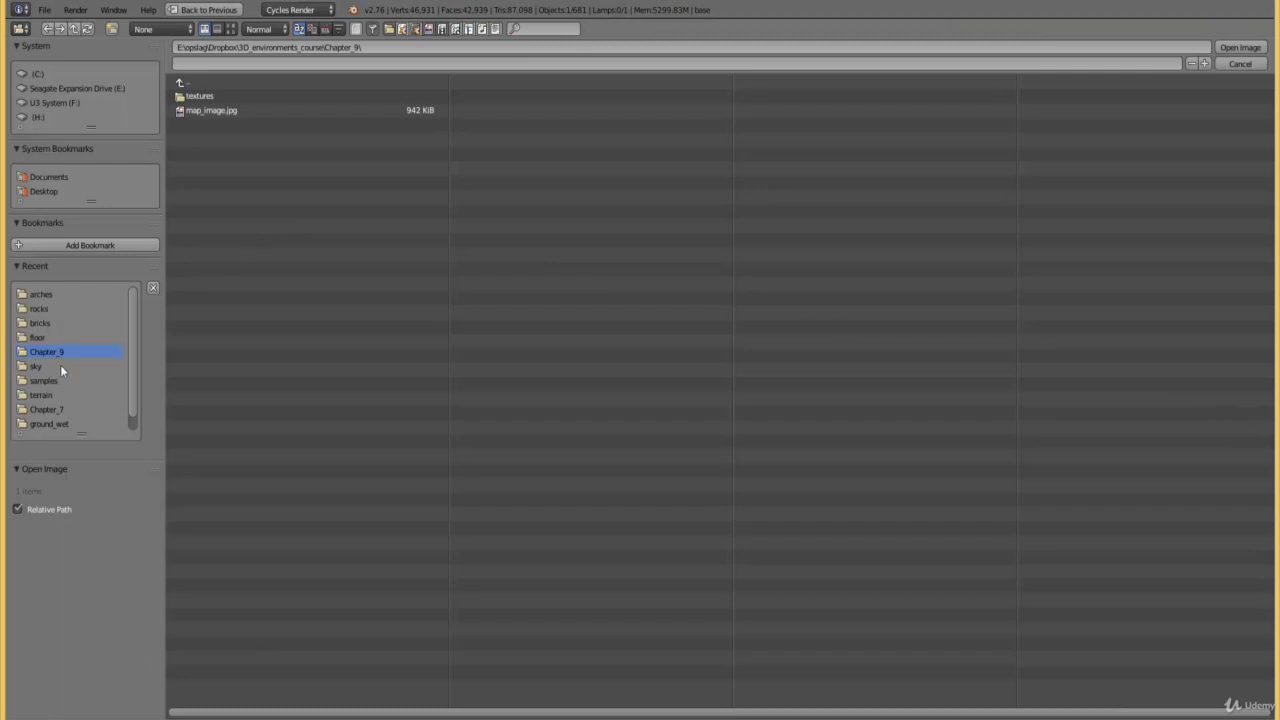
left_click(53, 393)
left_click(231, 28)
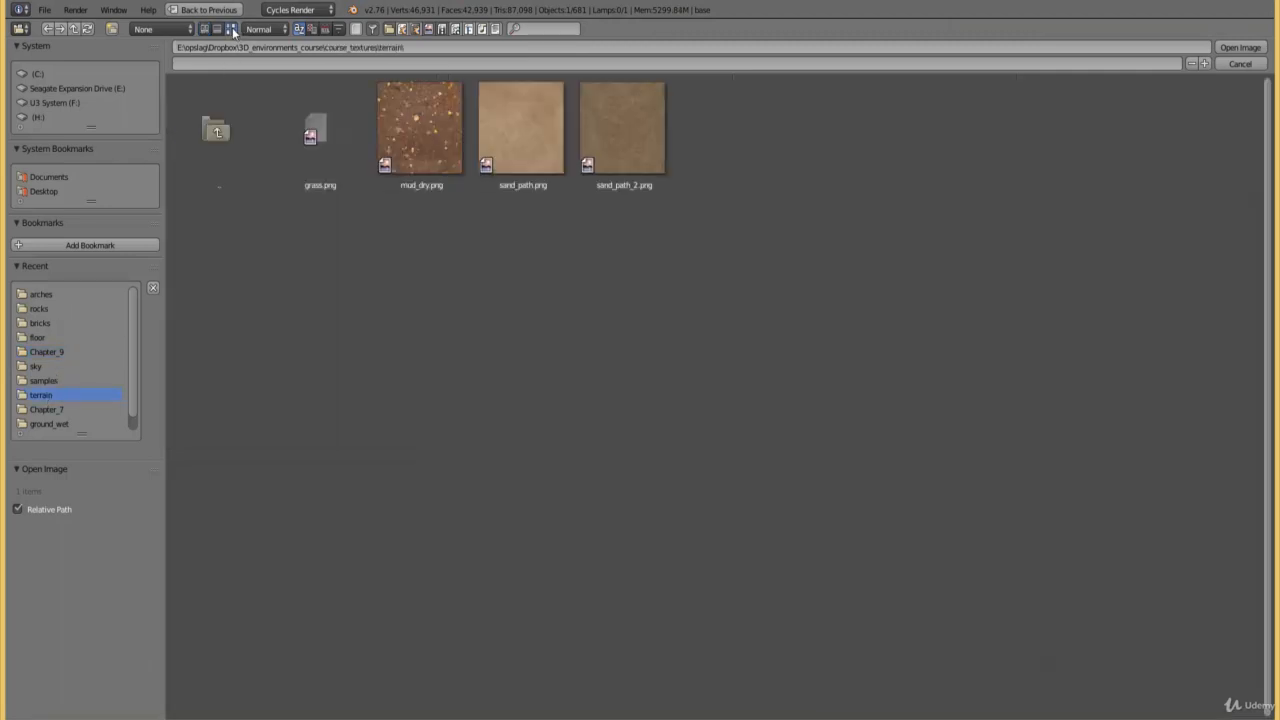
left_click(440, 157)
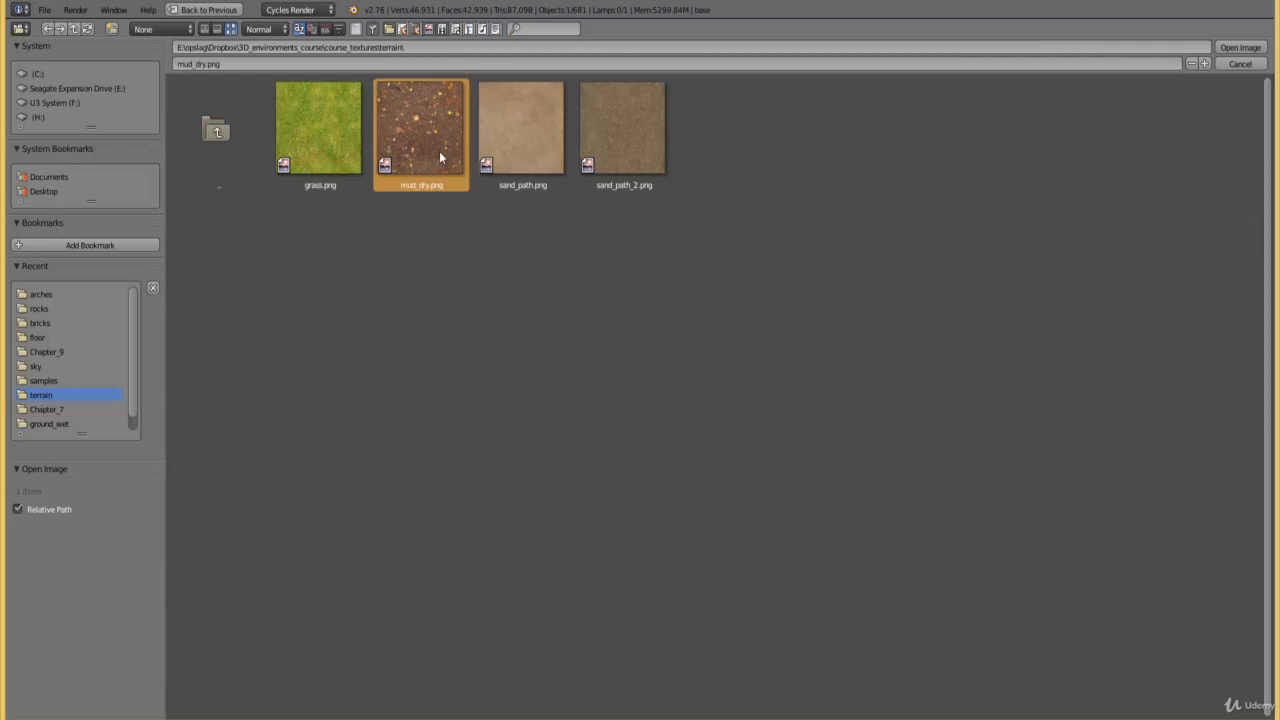
left_click(1240, 47)
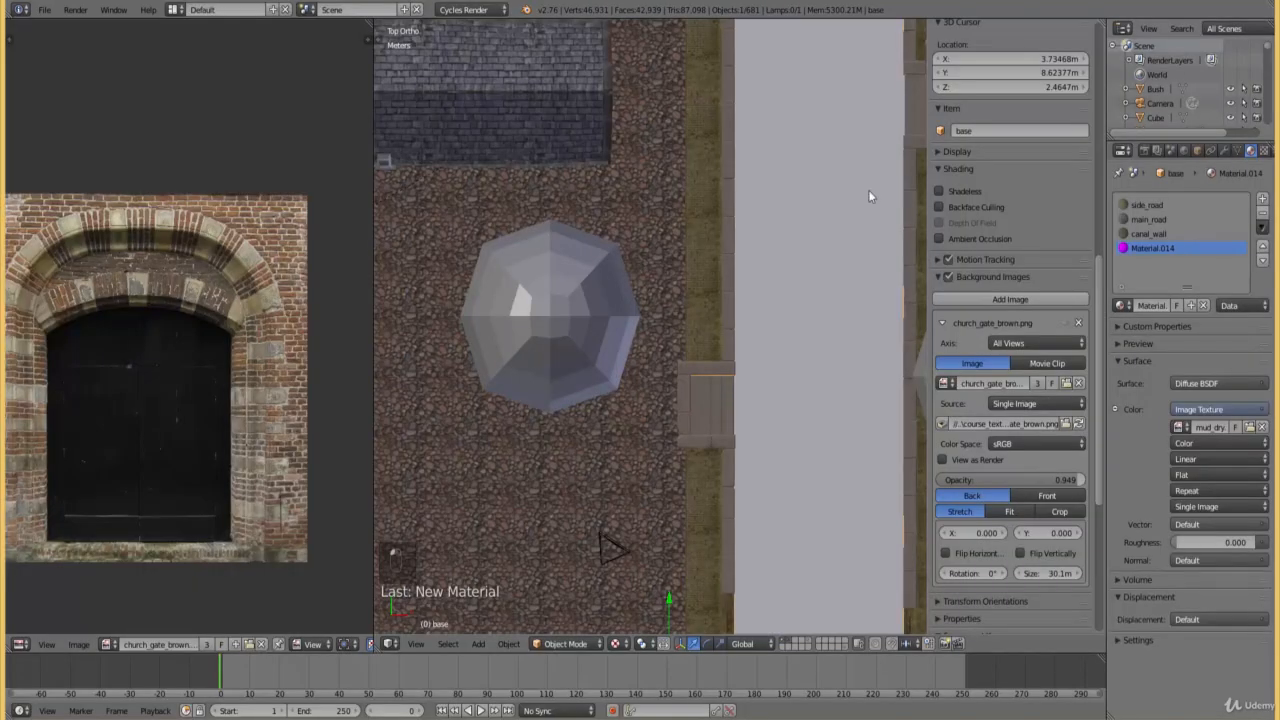
- Edit the base mesh and box-select the paving on the camera's side of the canal and behind it up to the back edge
scroll(525, 393, "down", 3)
key("Tab")
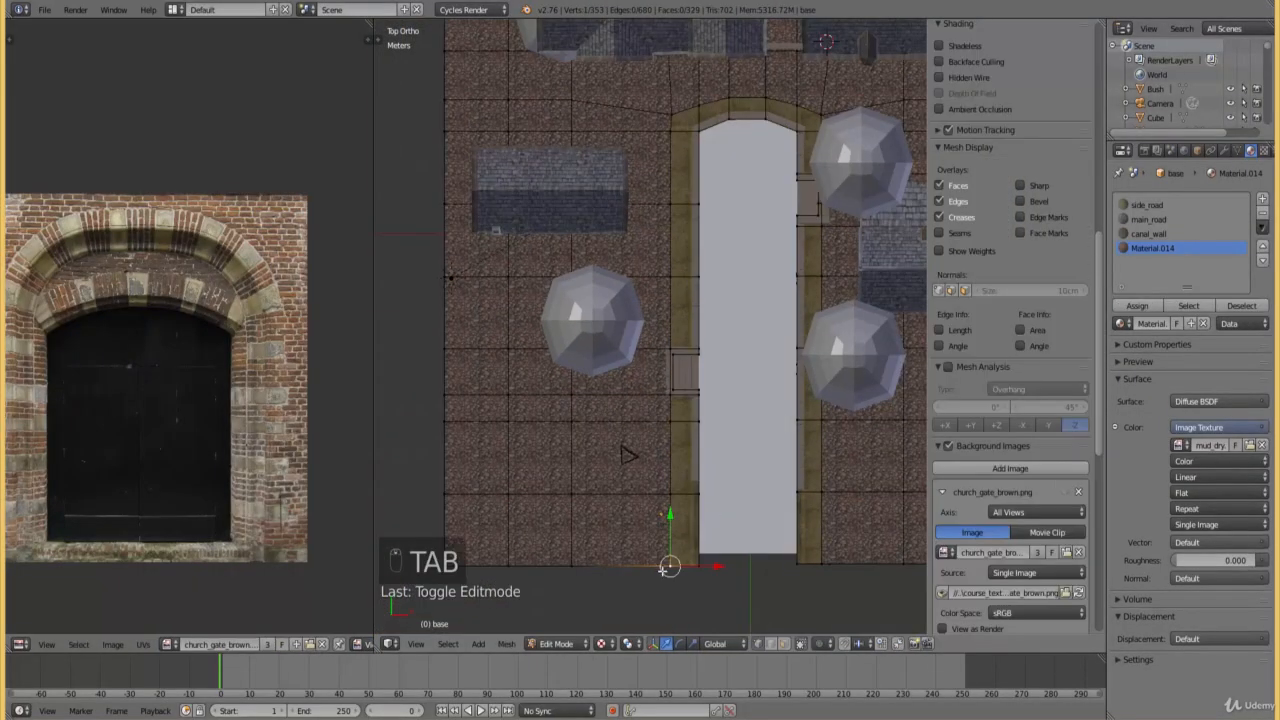
key("b")
key("b")
left_click_drag(673, 591, 408, 92)
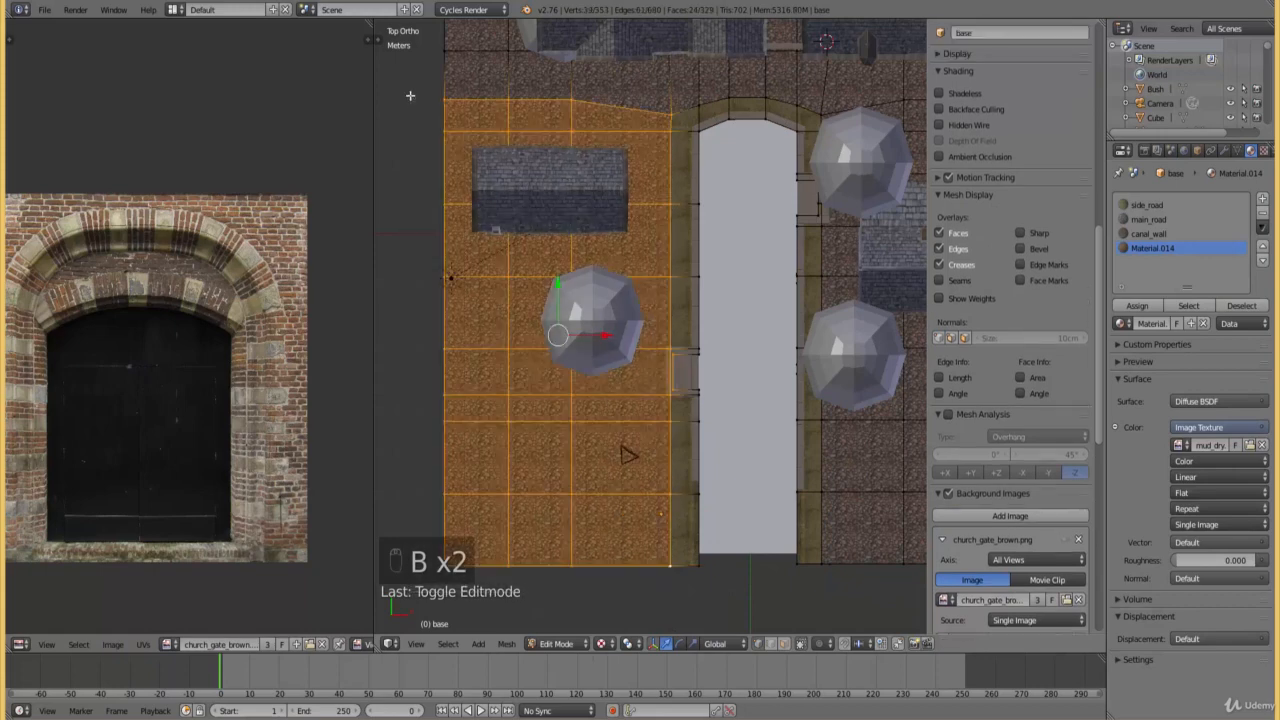
scroll(663, 253, "up", 8, "shift")
key("b")
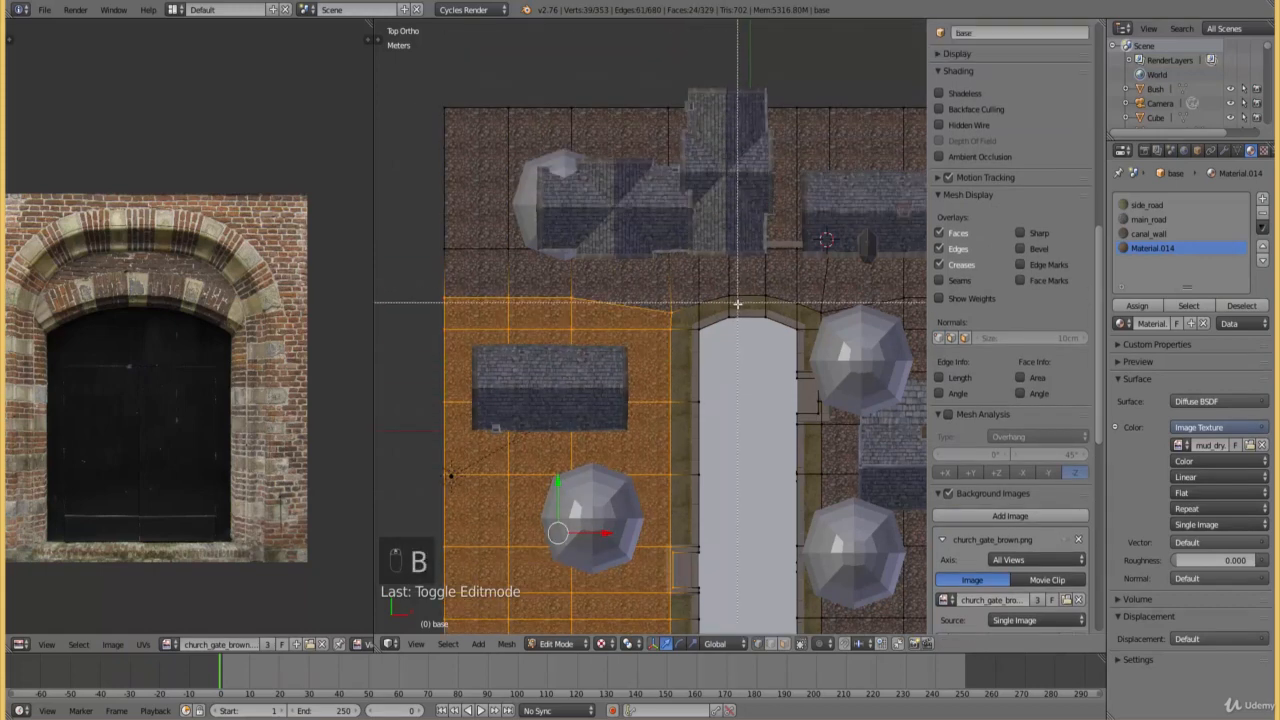
left_click_drag(738, 304, 438, 100)
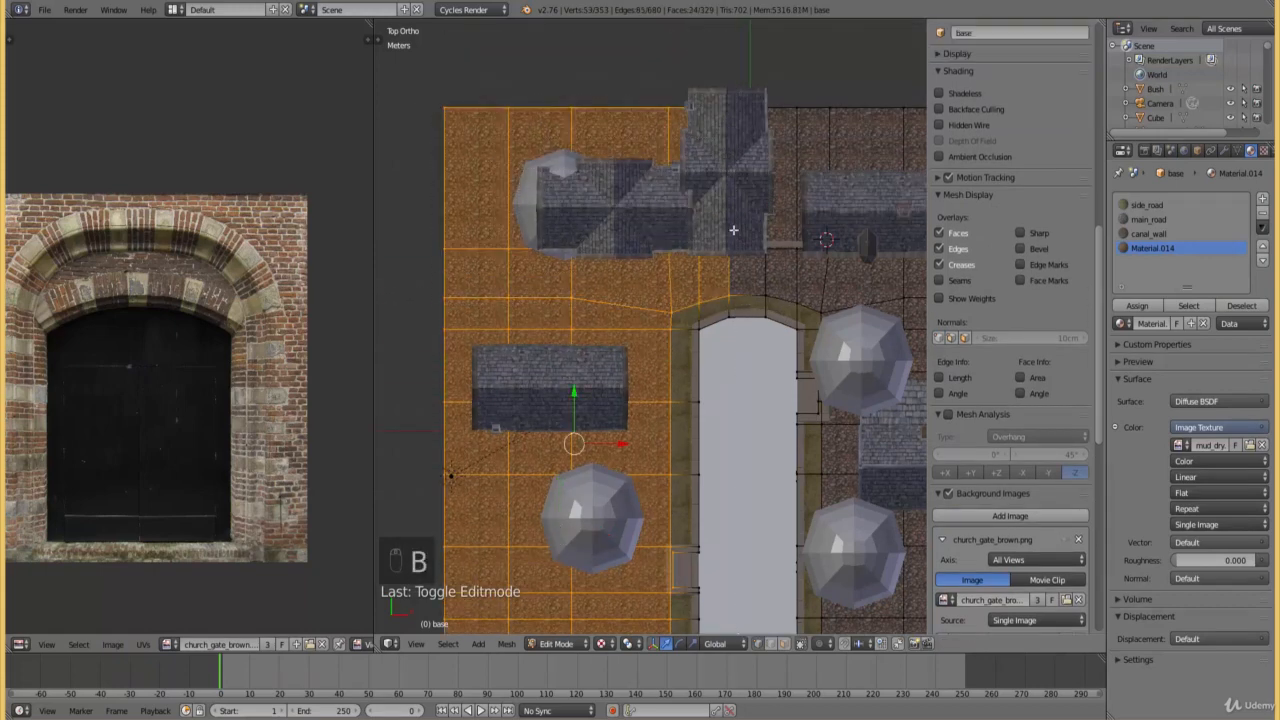
- Extend the selection to the paving behind the canal's far end and around the gate and smaller back house
scroll(734, 233, "up", 9, "ctrl")
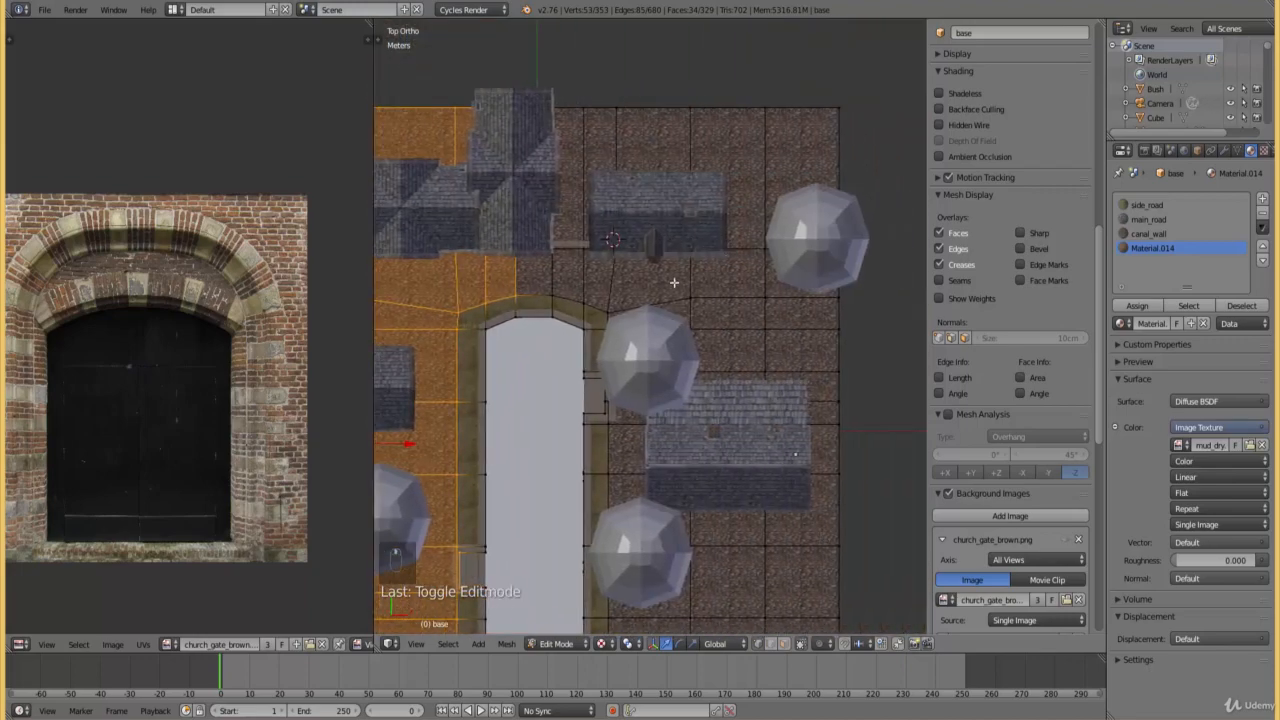
key("b")
left_click_drag(628, 300, 509, 94)
key("b")
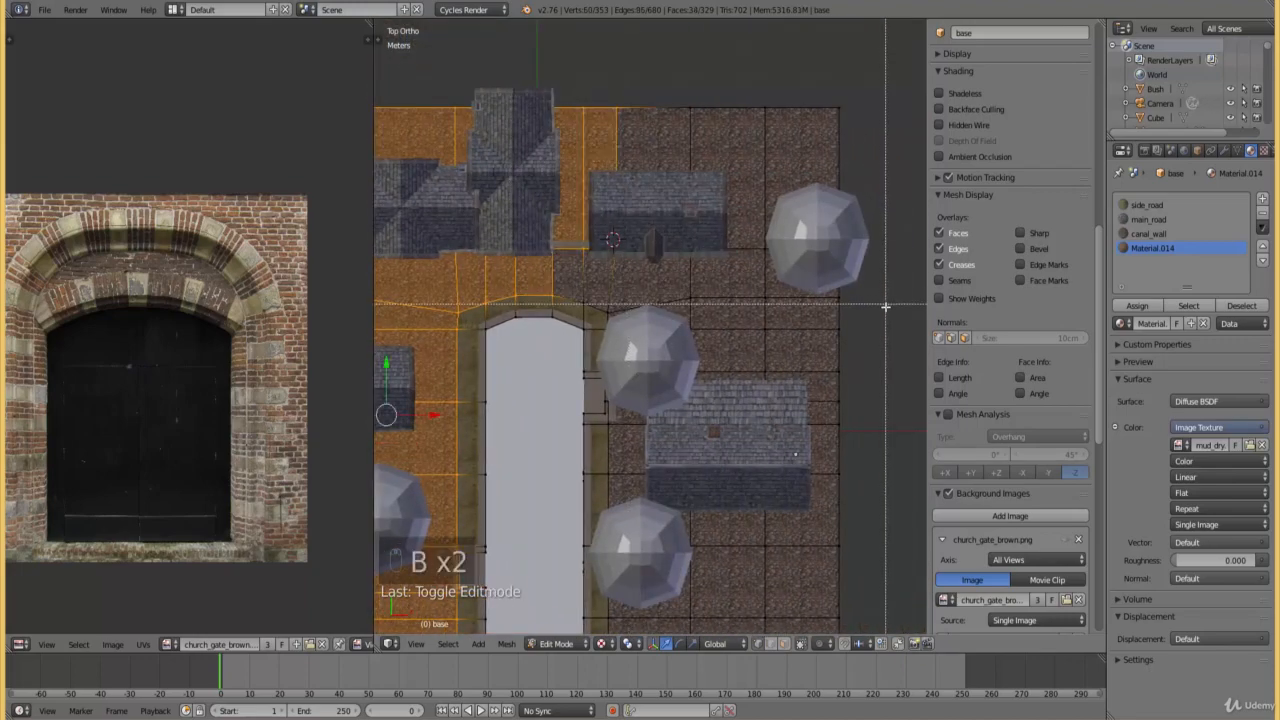
left_click_drag(886, 310, 666, 88)
scroll(615, 300, "up", 2)
key("b")
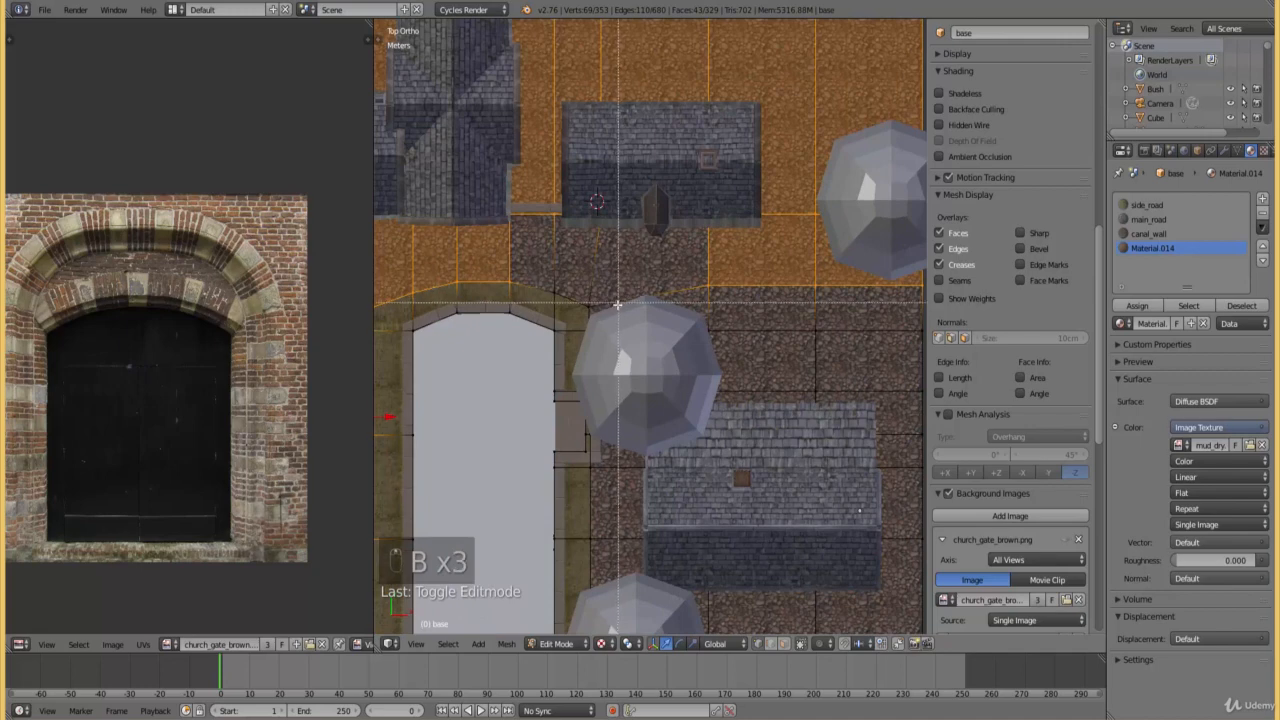
left_click_drag(615, 300, 544, 262)
- Add the paving on the side of the canal opposite the camera to the selection
scroll(544, 262, "down", 3)
key("b")
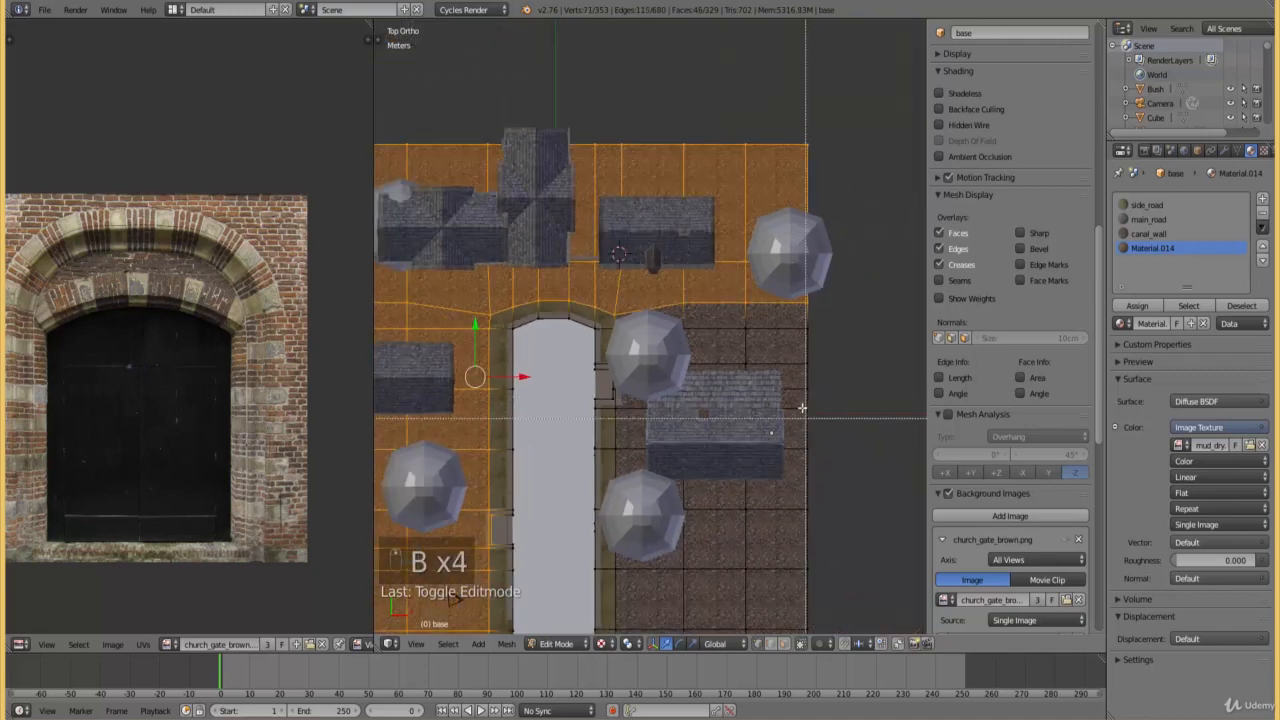
scroll(759, 352, "down", 7, "shift")
key("b")
left_click_drag(843, 597, 614, 152)
scroll(602, 191, "up", 6)
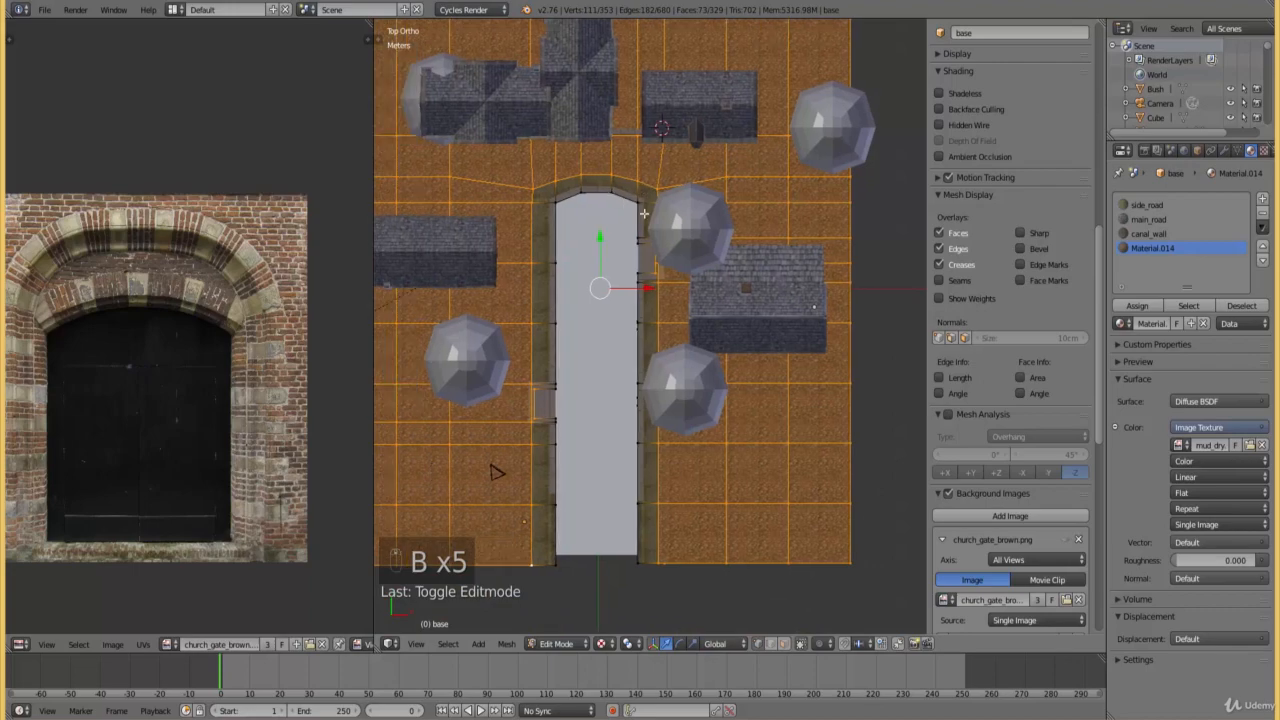
- In wireframe, deselect the stray vertices at the canal stairs opposite the camera and those below ground level
key("z")
key("b")
middle_click_drag(674, 431, 580, 226)
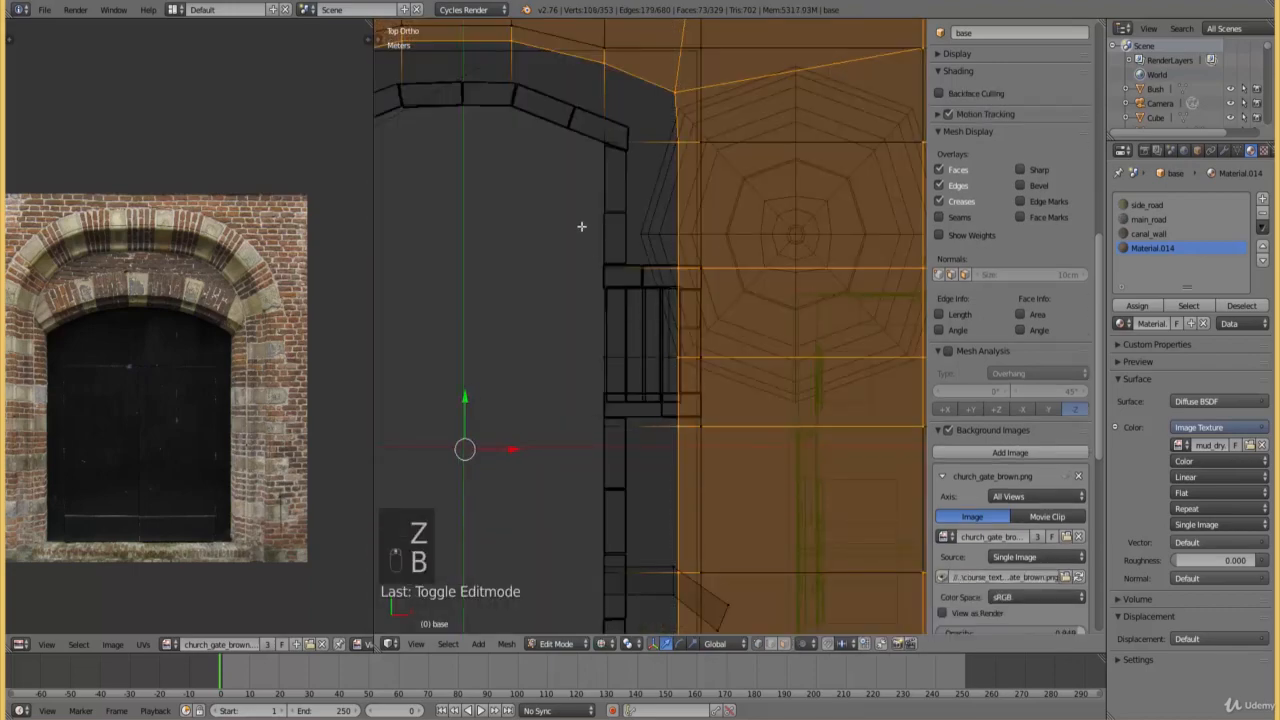
scroll(580, 228, "down", 8)
key("KP_1")
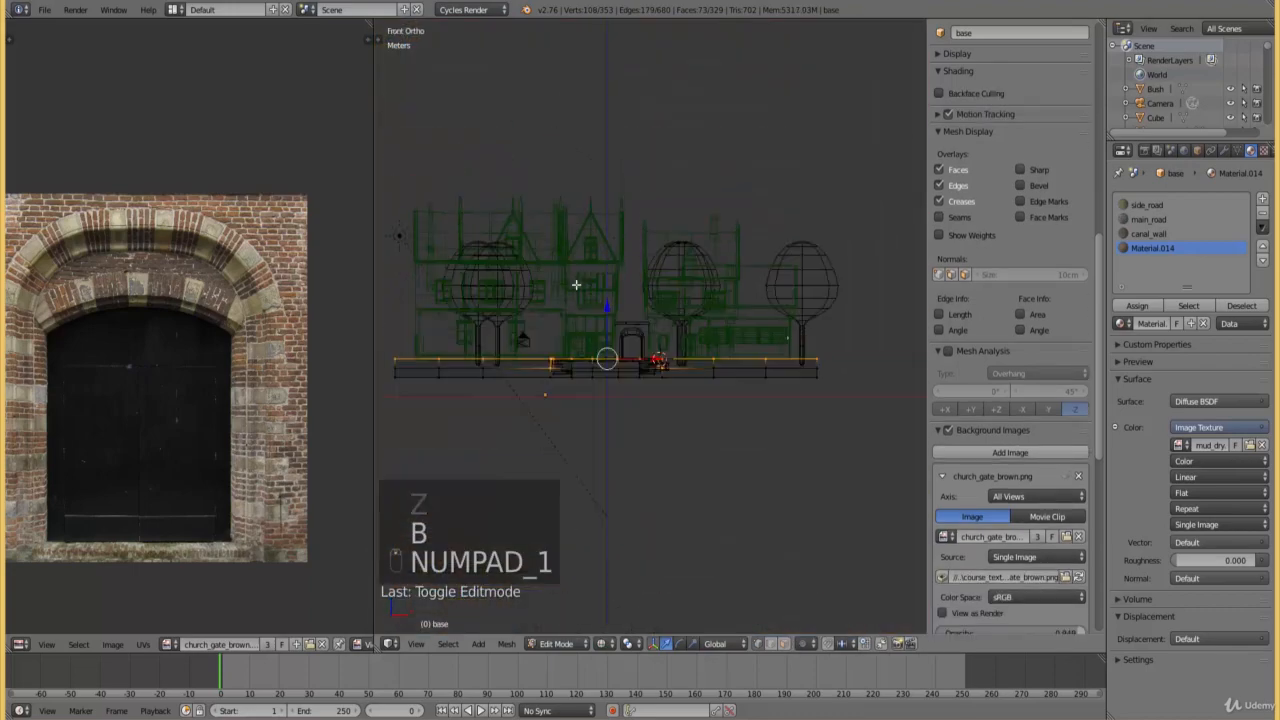
scroll(580, 290, "up", 6)
middle_click_drag(689, 433, 839, 434, "shift")
key("b")
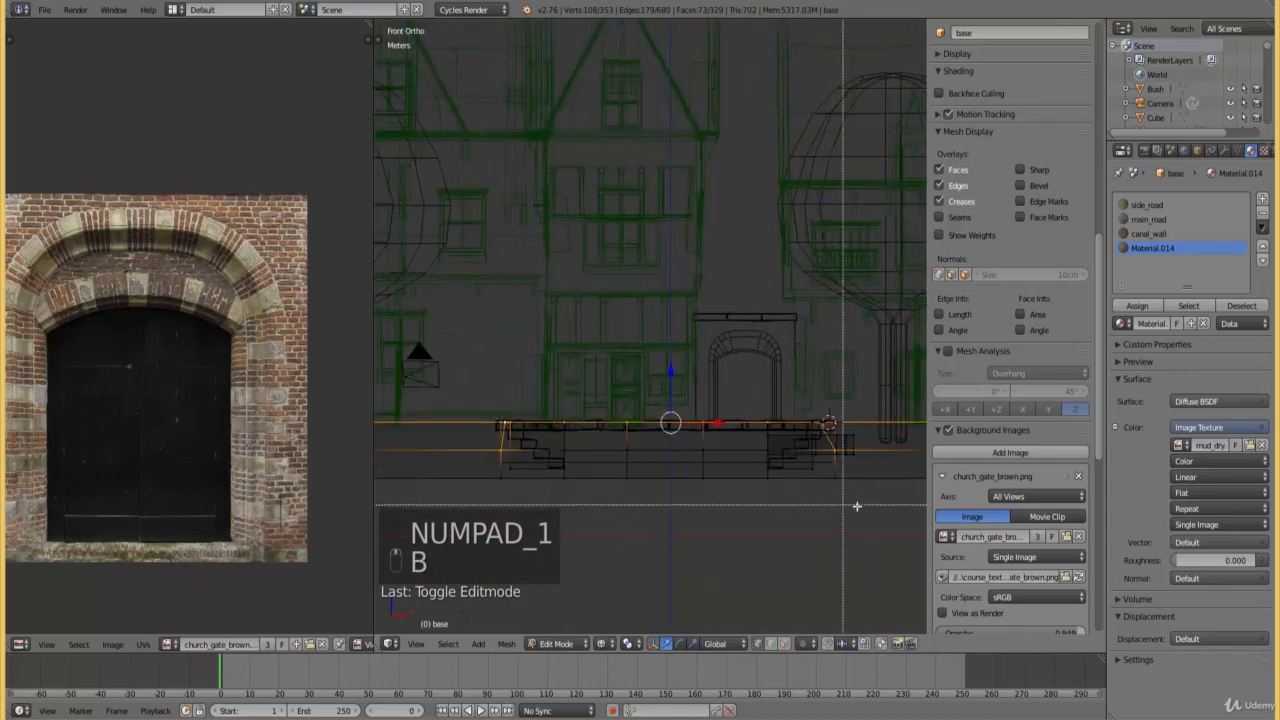
middle_click_drag(866, 509, 420, 430)
scroll(534, 418, "down", 3)
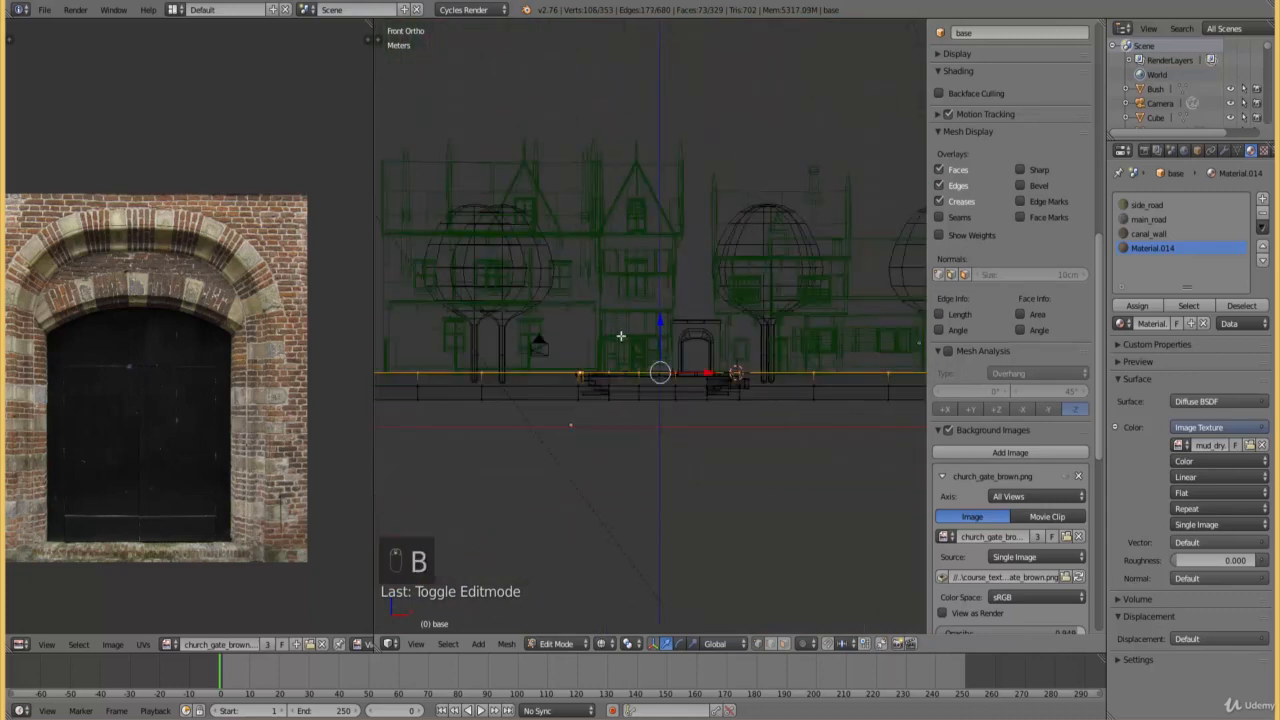
- Deselect the remaining stray vertices at the canal stairs on the camera's side from the top view
middle_click_drag(621, 337, 642, 364)
key("KP_7")
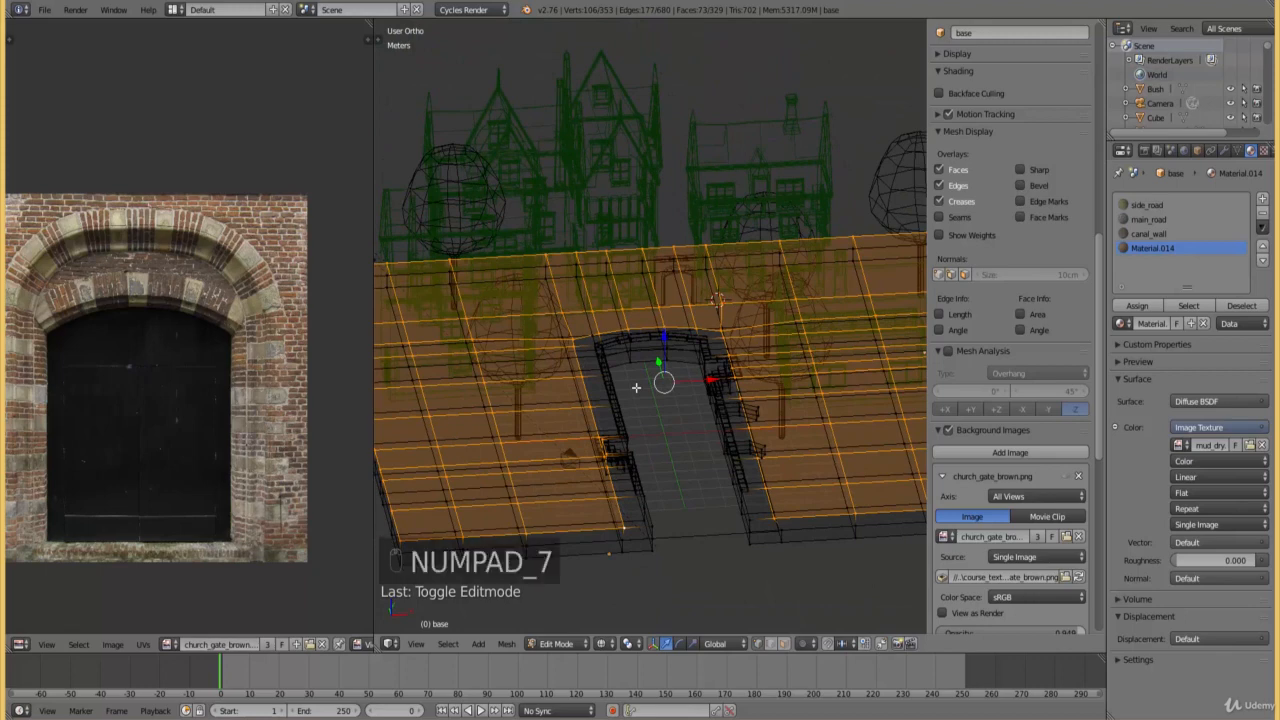
scroll(607, 416, "up", 3)
scroll(607, 416, "up", 5)
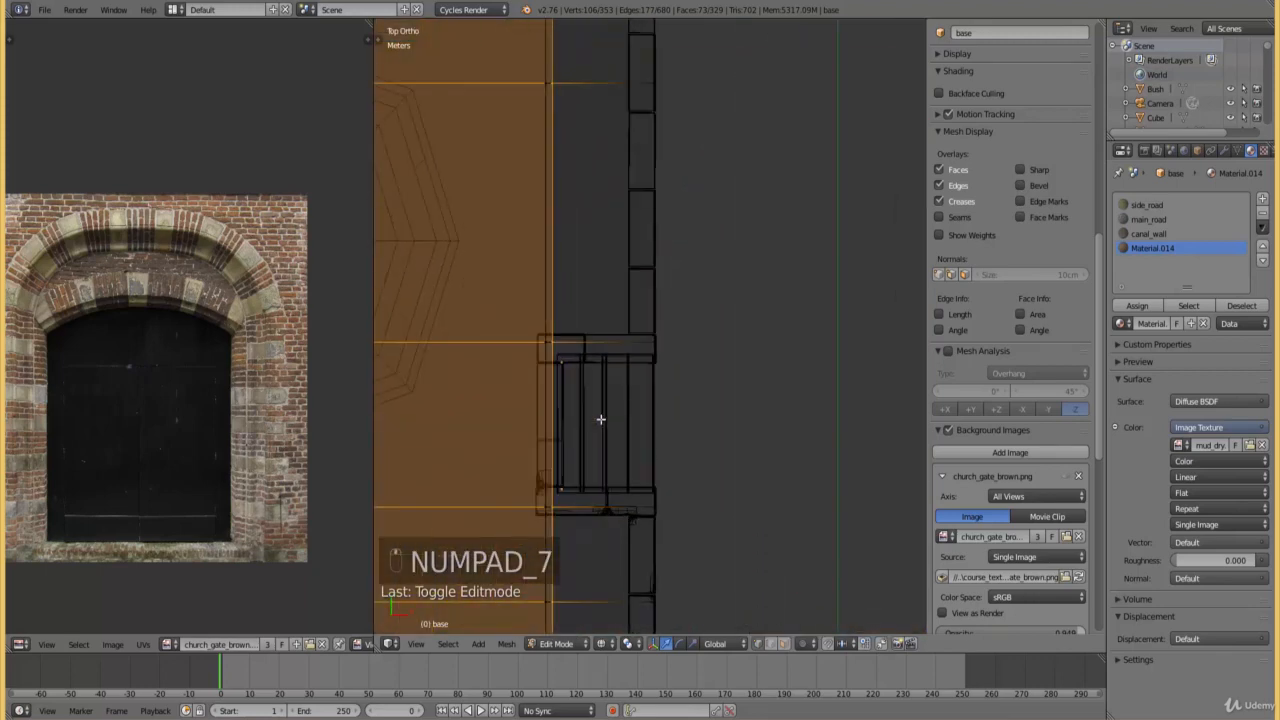
key("b")
left_click_drag(673, 457, 646, 174)
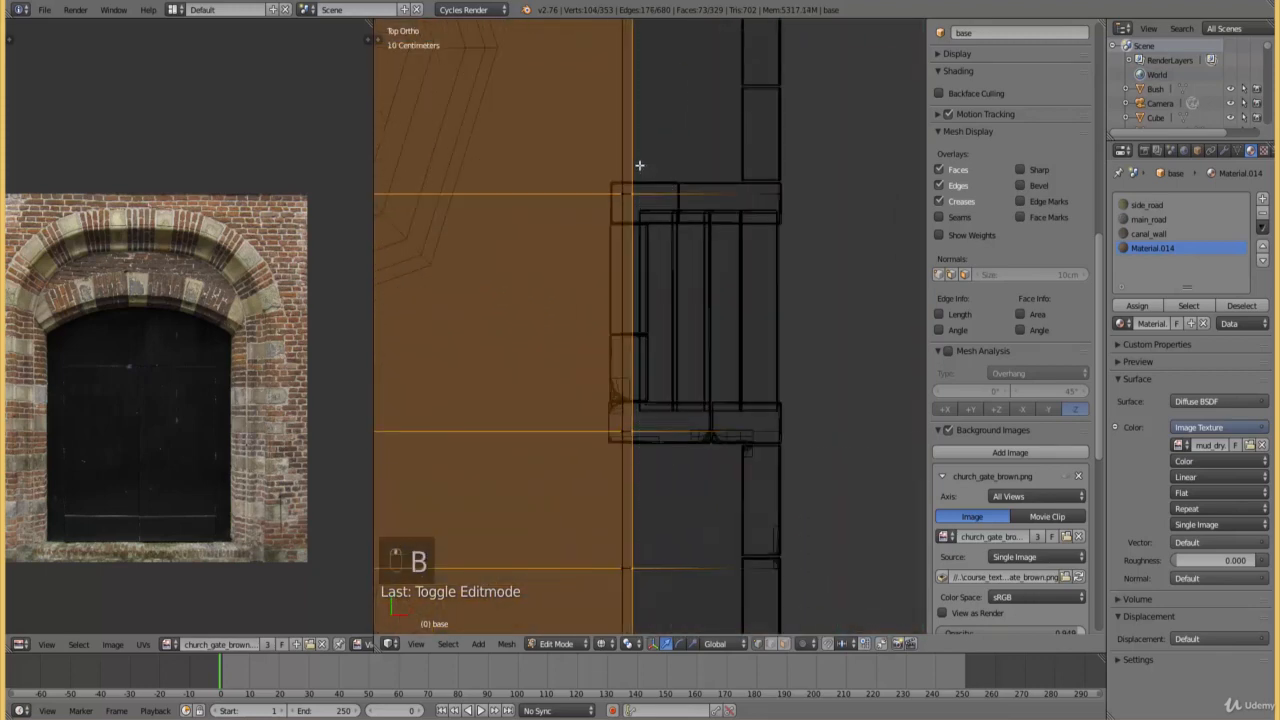
- Examine the selected ground faces in solid shading from several angles, checking that only paving is included
scroll(666, 214, "down", 8)
key("z")
mouse_move(543, 277)
middle_mouse_down()
mouse_move(658, 341)
mouse_move(662, 308)
middle_mouse_up()
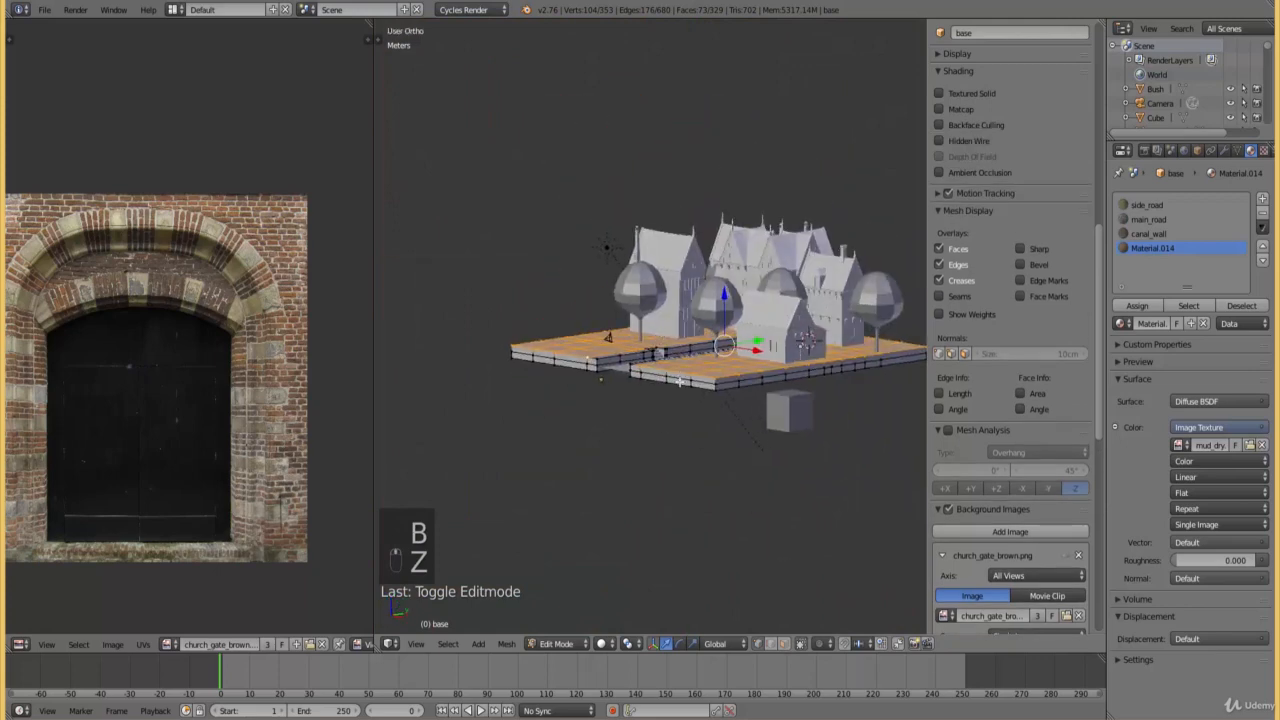
scroll(682, 387, "up", 7)
middle_click_drag(674, 397, 710, 418)
scroll(710, 418, "down", 5)
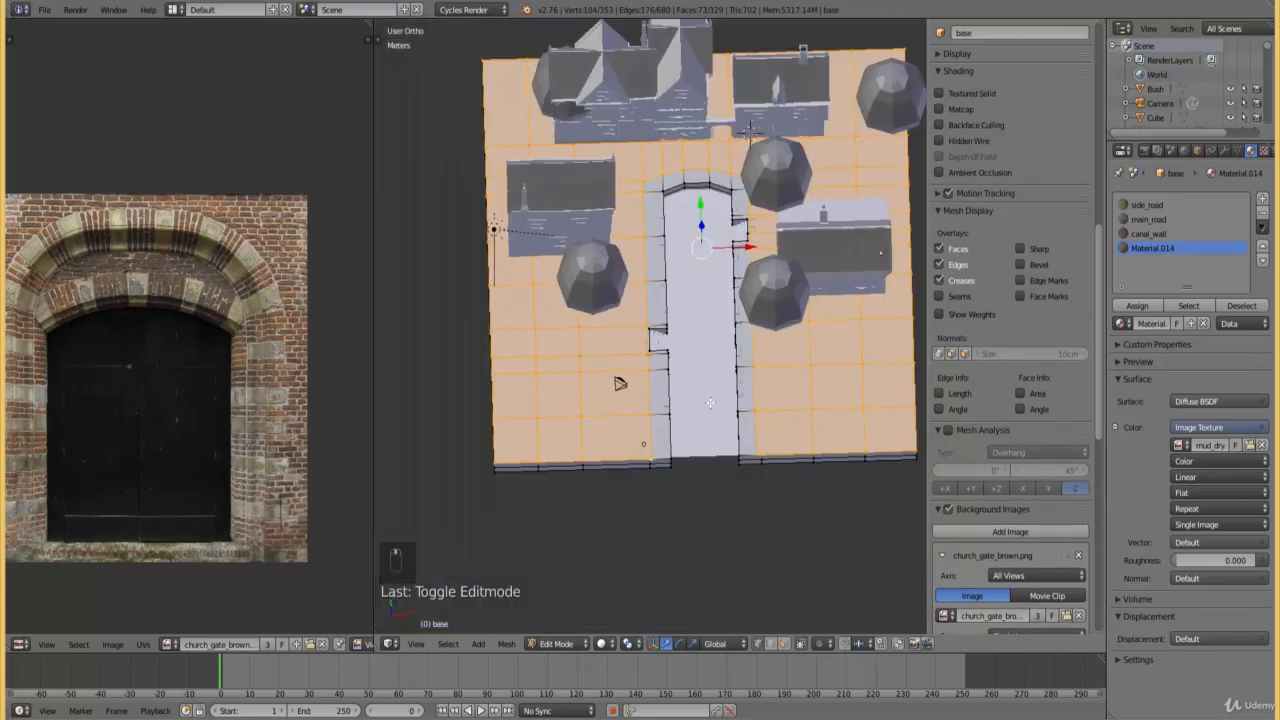
- Return to the top view of the whole base and switch it to texture shading
key("KP_7")
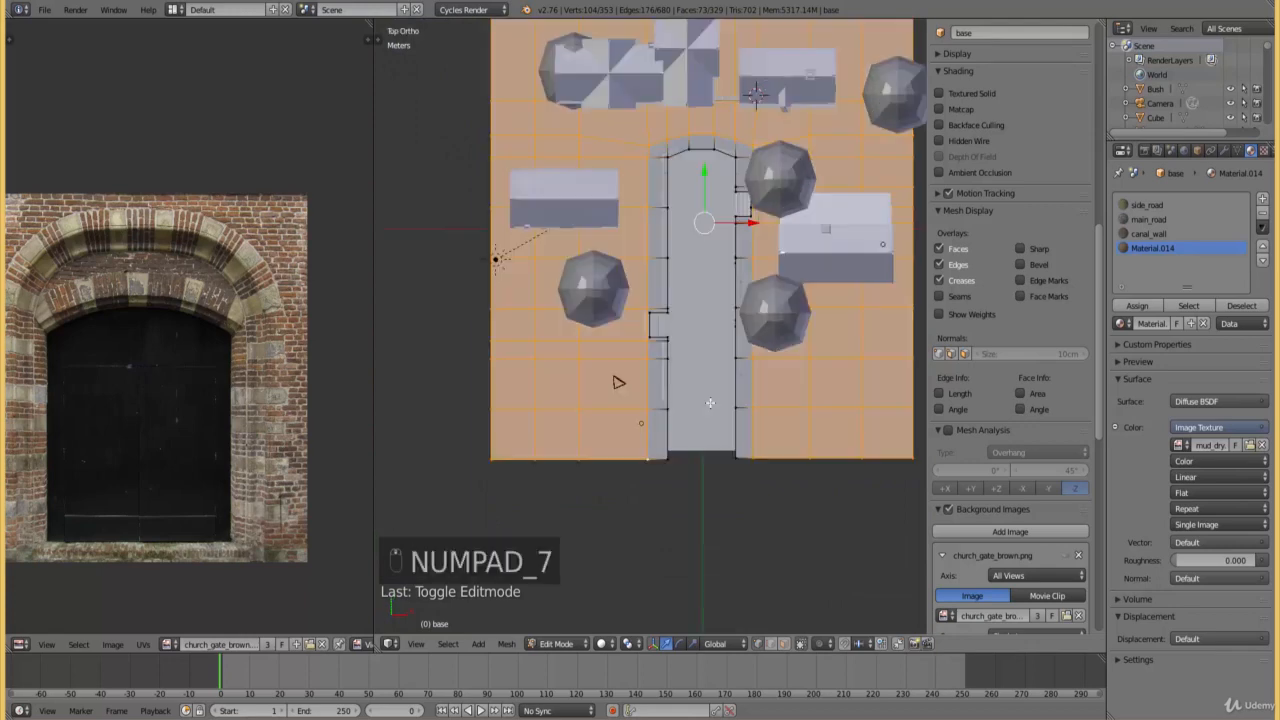
left_click(601, 643)
left_click(625, 578)
scroll(673, 337, "right", 3, "ctrl")
scroll(673, 337, "up", 5, "shift")
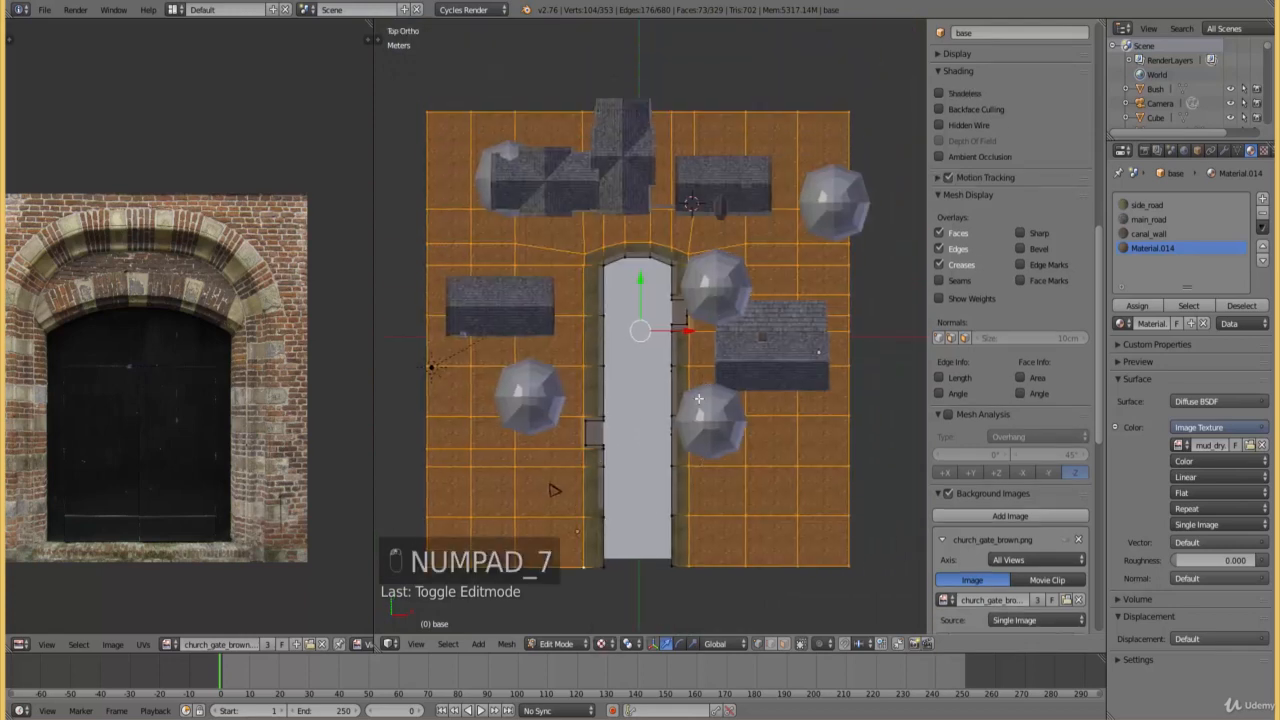
- Save the scene file
left_click(44, 9)
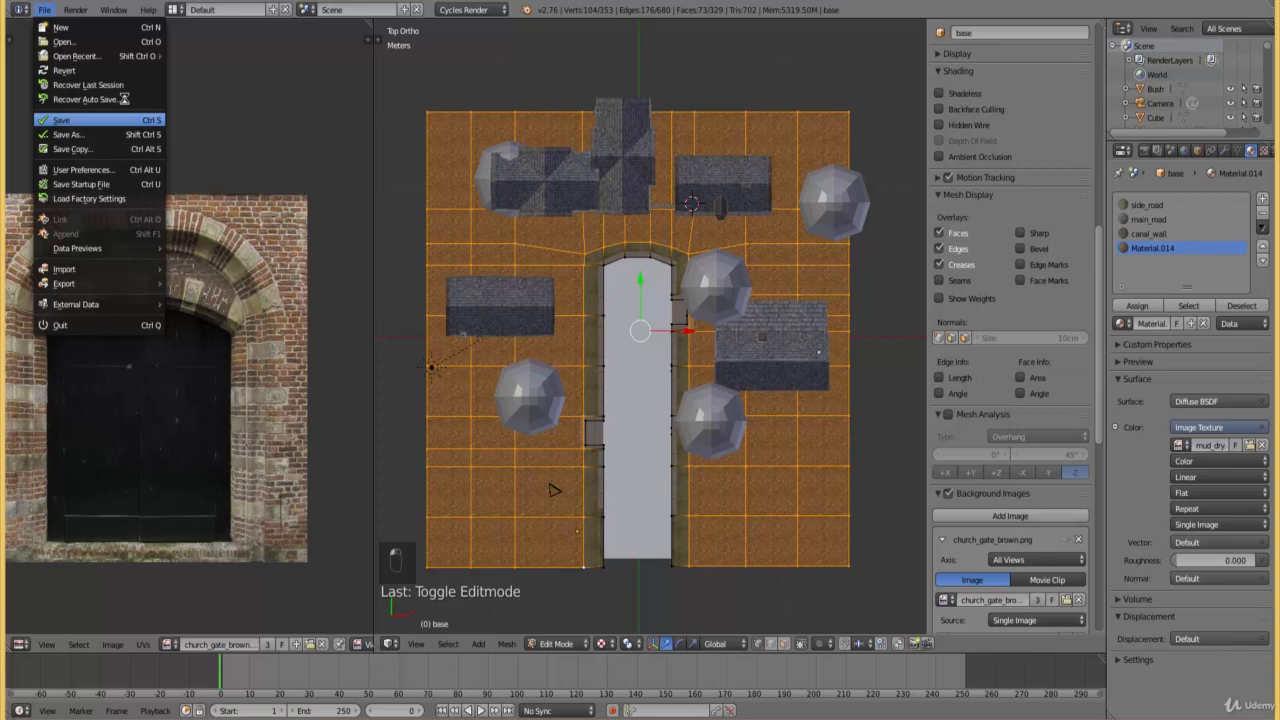
scroll(655, 321, "up", 2)
middle_click_drag(655, 321, 556, 355)
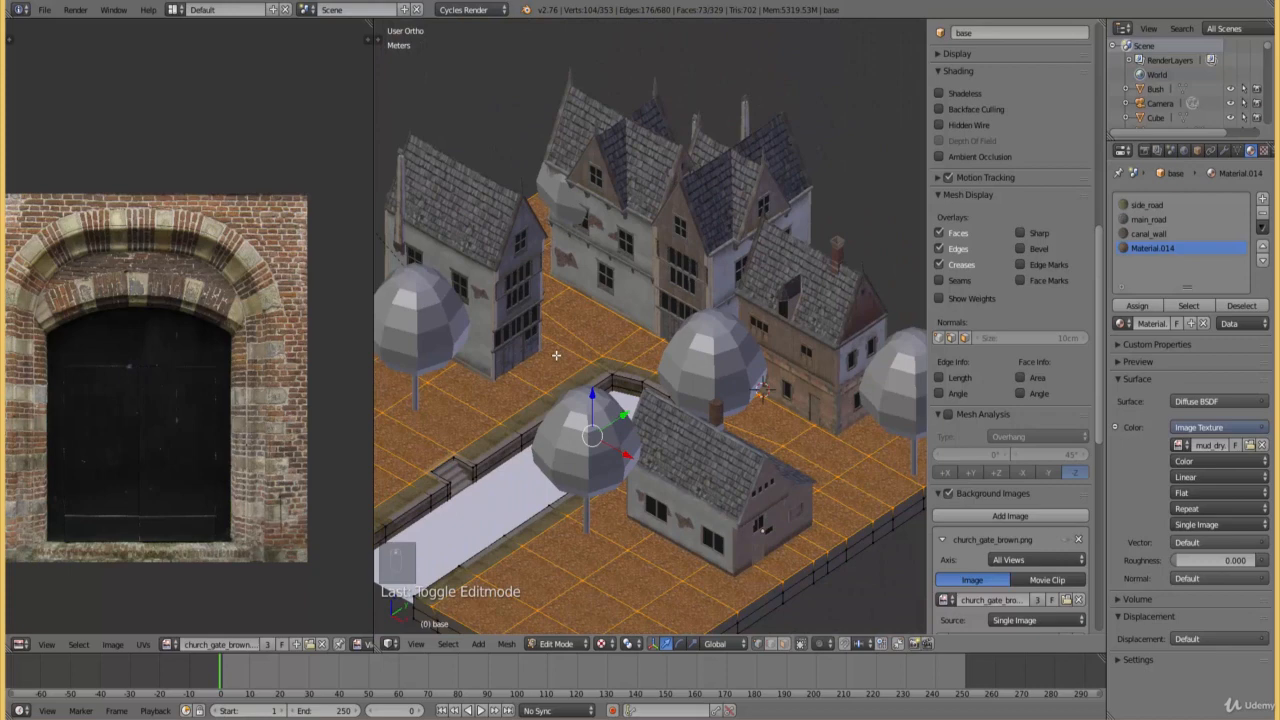
scroll(677, 273, "down", 5, "ctrl")
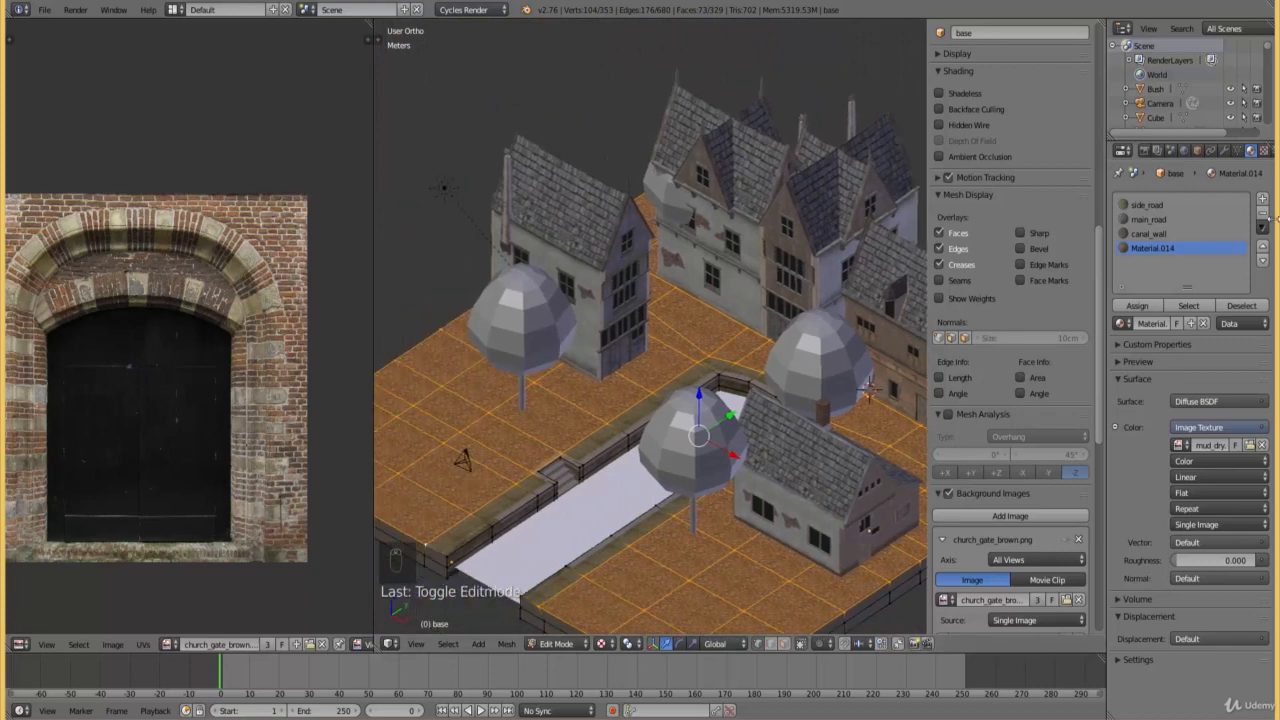
- Rename the new material "ground" and assign it to the selected paving faces of the base
left_click(1150, 323)
type("g")
key("Return")
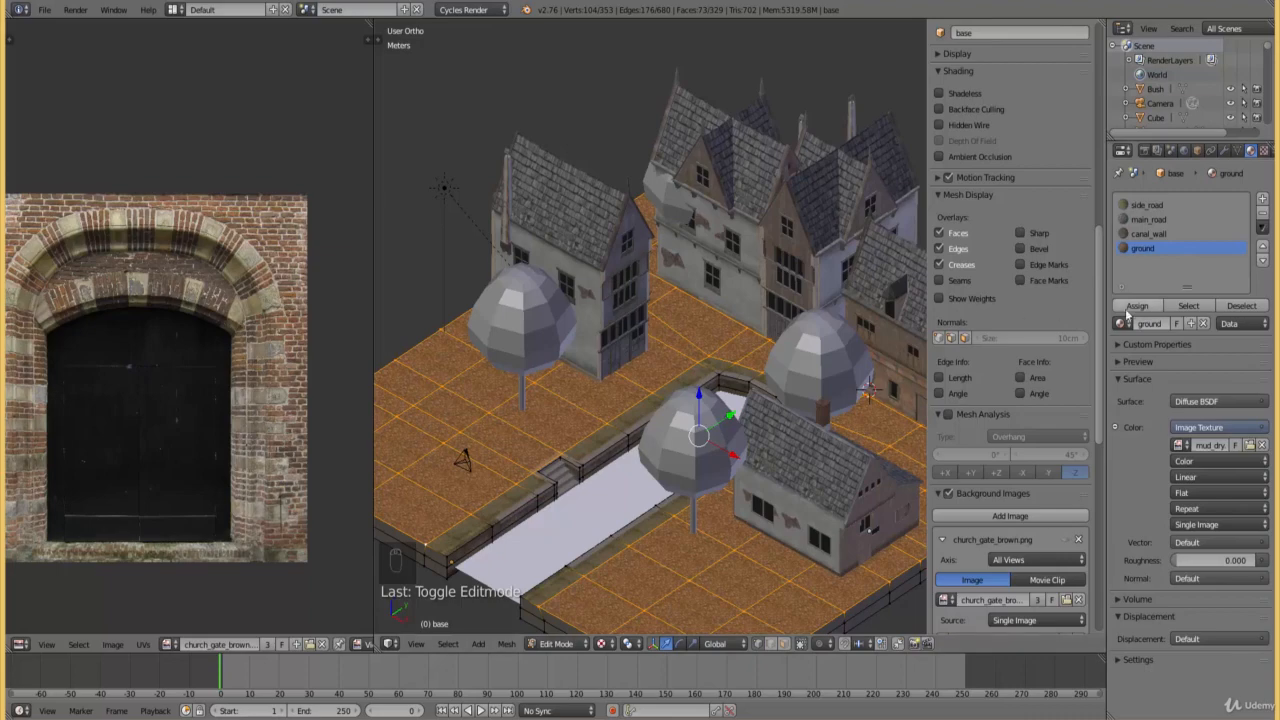
left_click(1130, 308)
- Show the mud_dry.png image in the UV/Image Editor behind the ground's UV layout
scroll(565, 469, "up", 5)
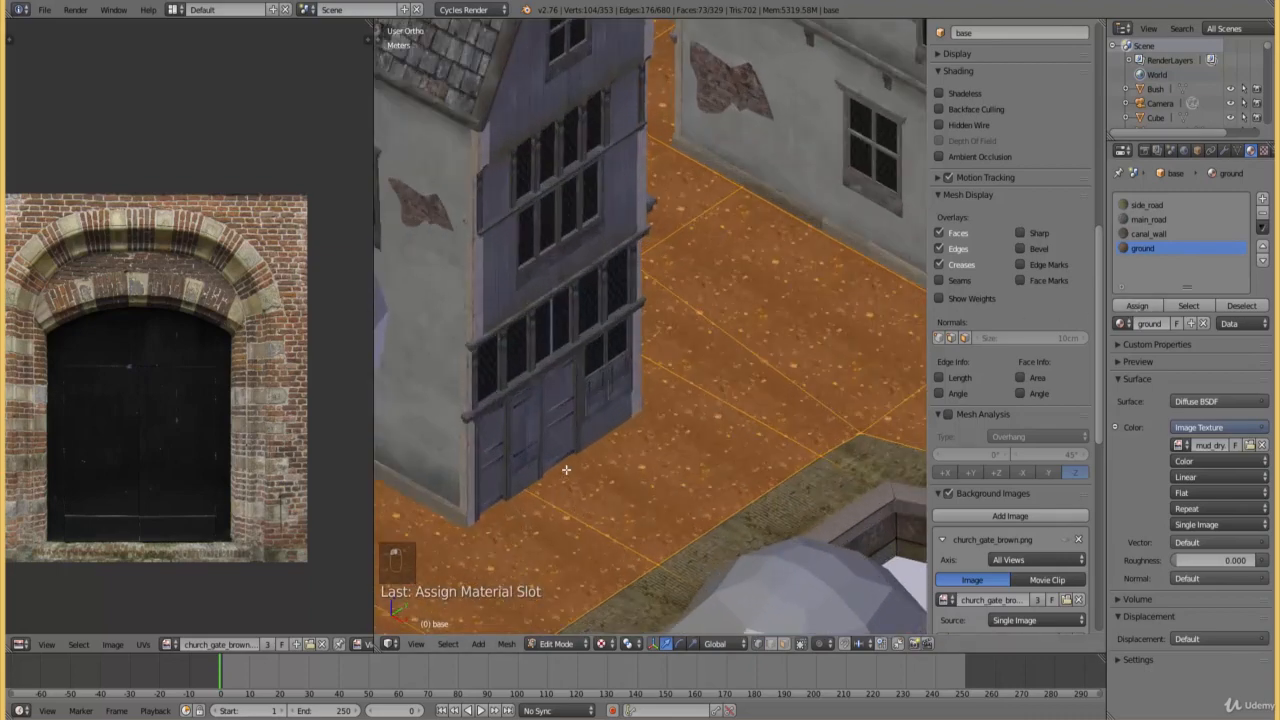
left_click(20, 644)
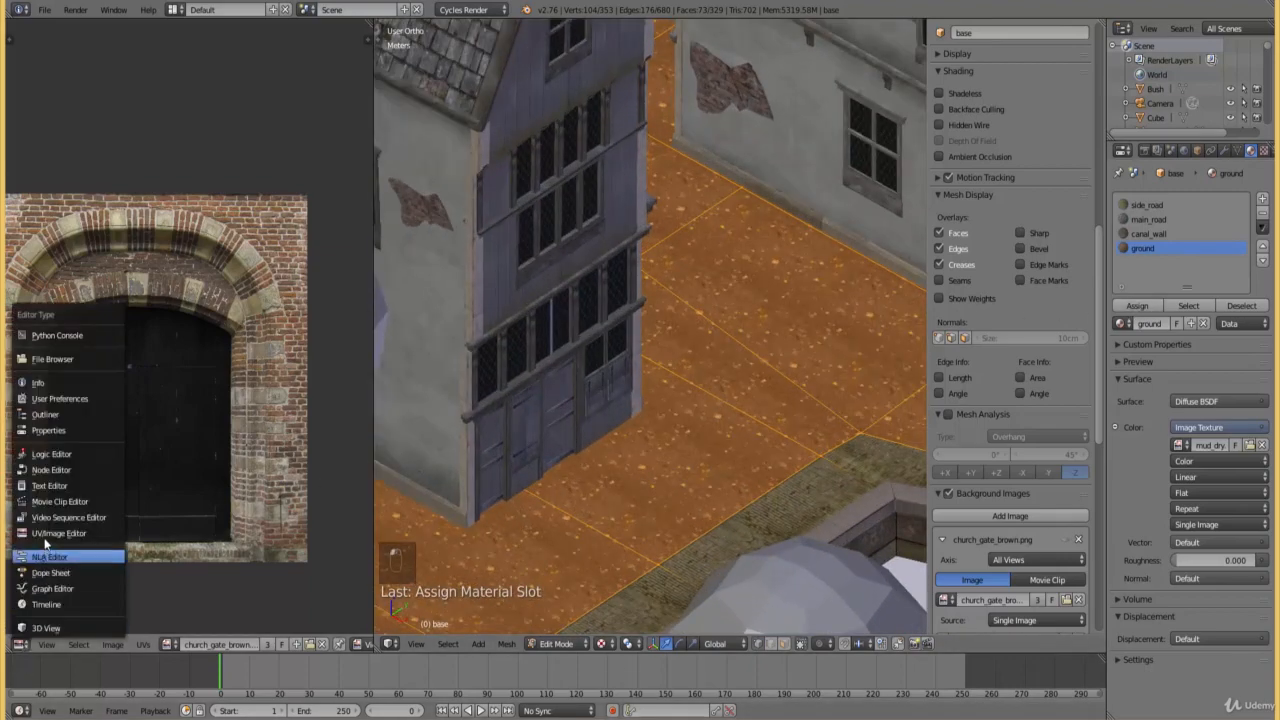
left_click(57, 534)
scroll(131, 517, "down", 5)
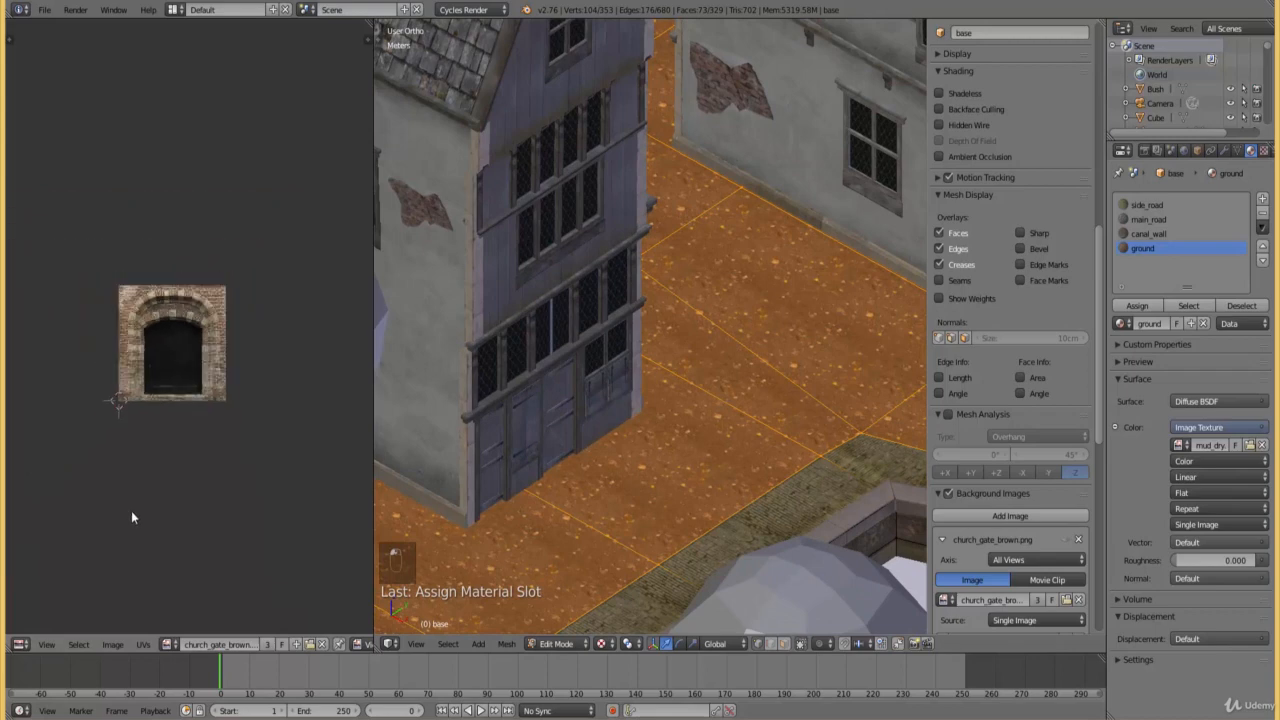
left_click(168, 644)
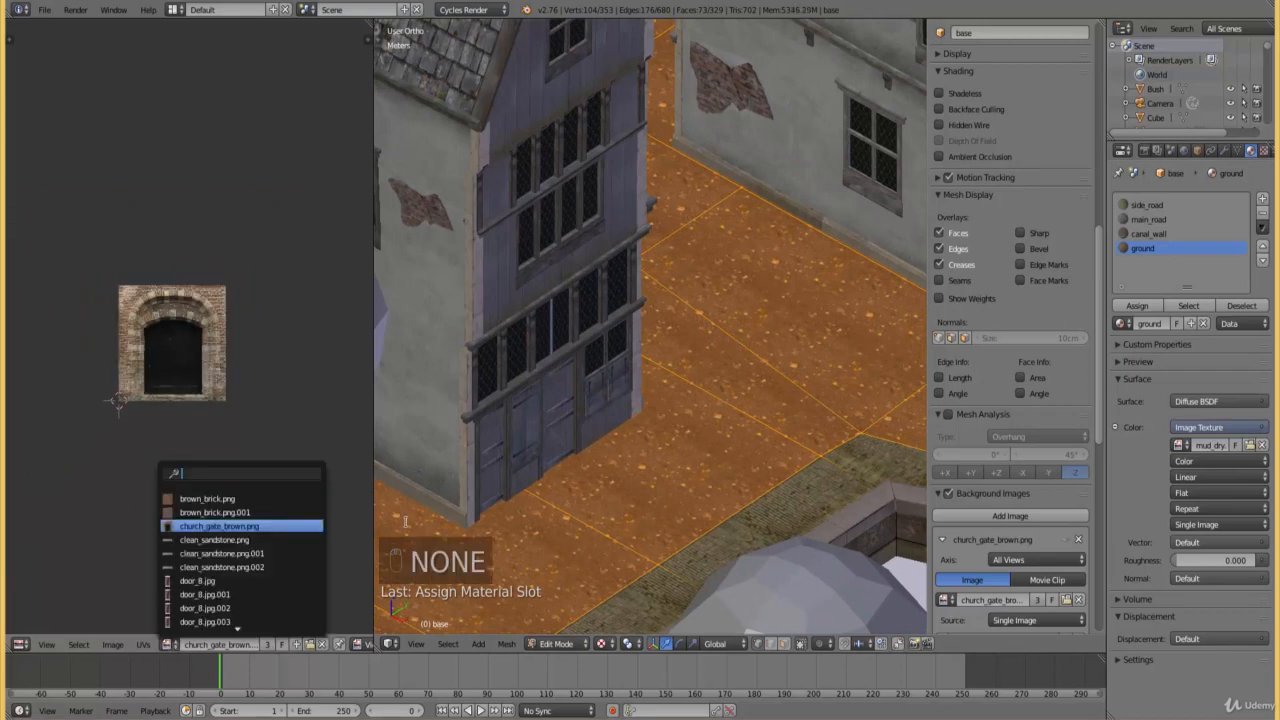
type("mud")
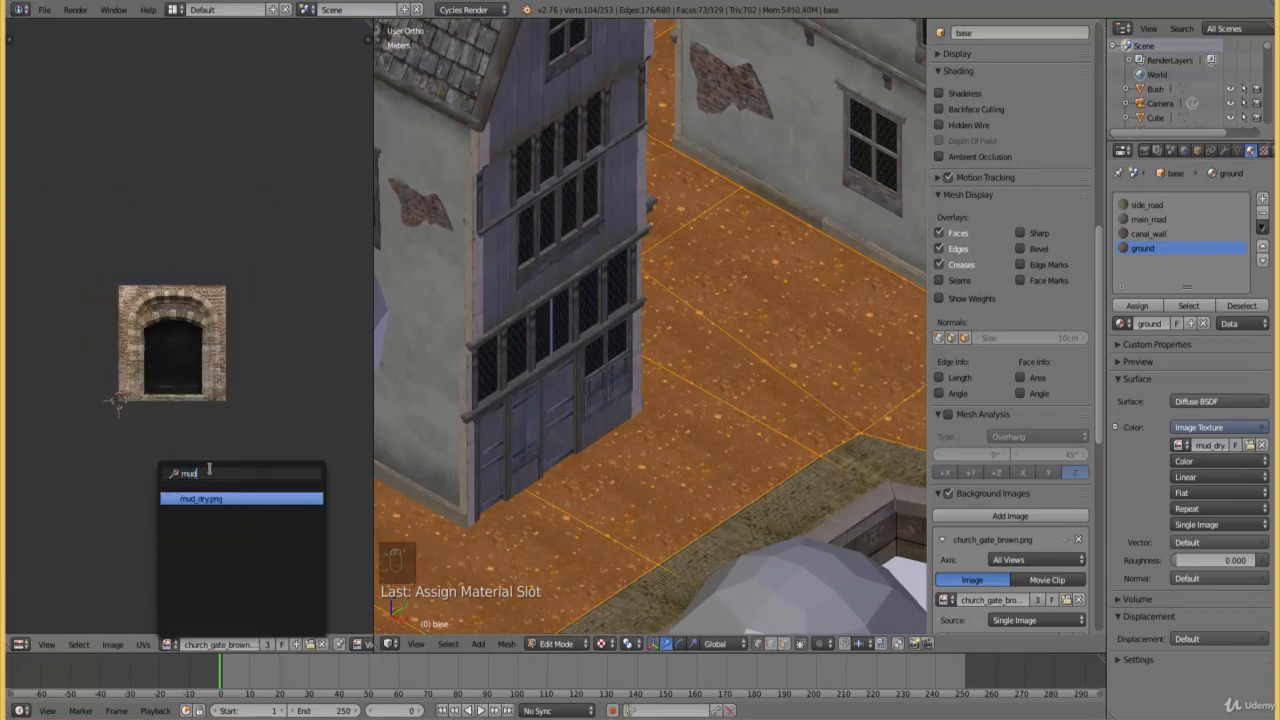
left_click(197, 497)
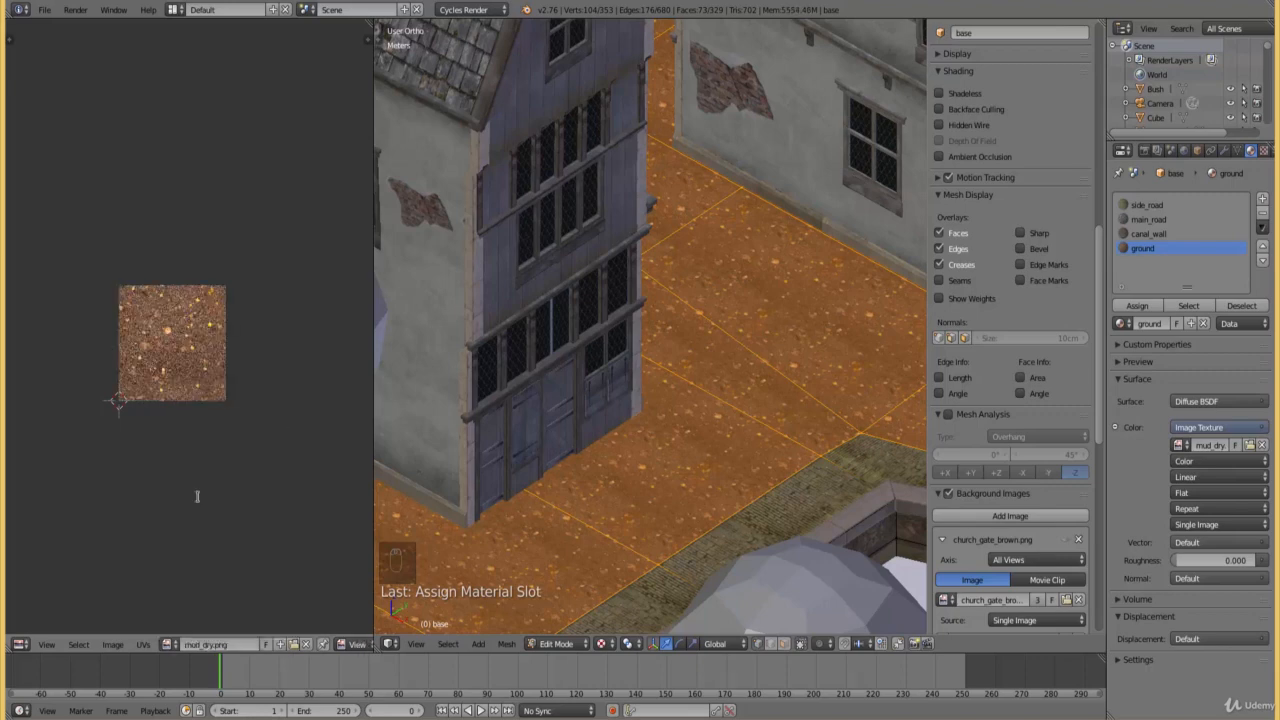
- Scale up the ground faces' UVs so the mud texture repeats more finely, and check the tiling in Object Mode
scroll(240, 429, "down", 4)
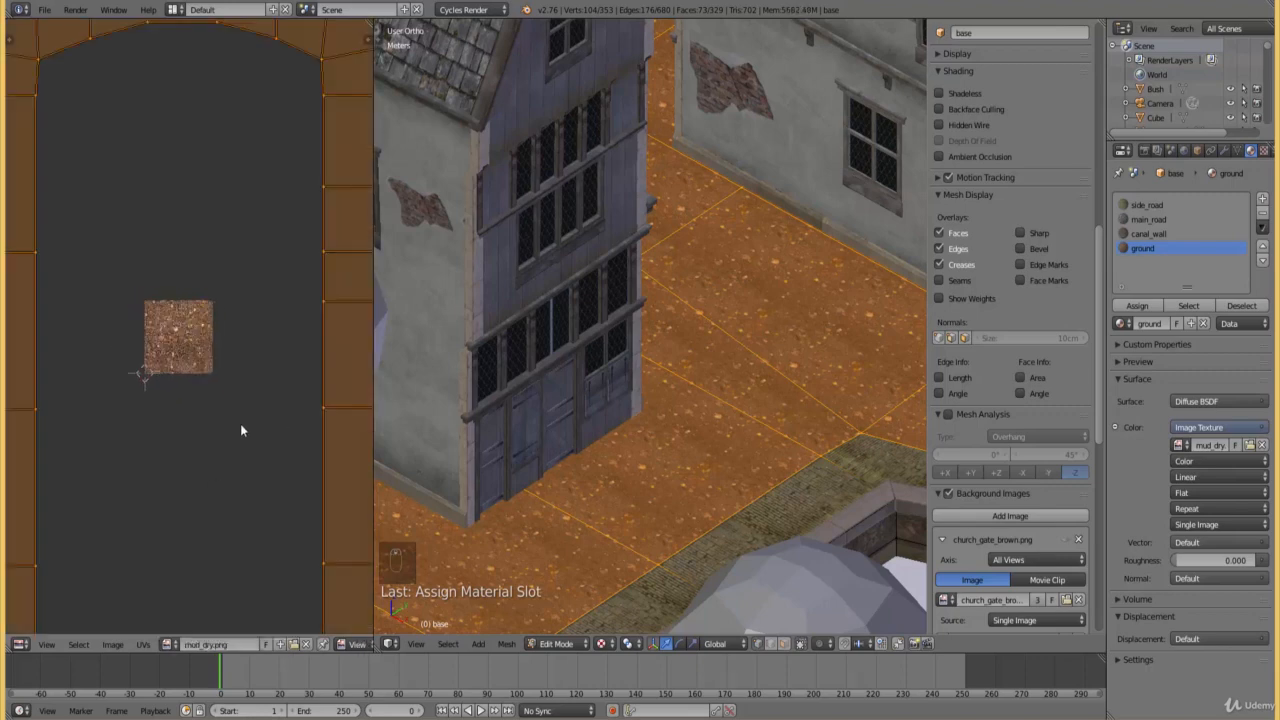
scroll(241, 428, "down", 3)
key("s")
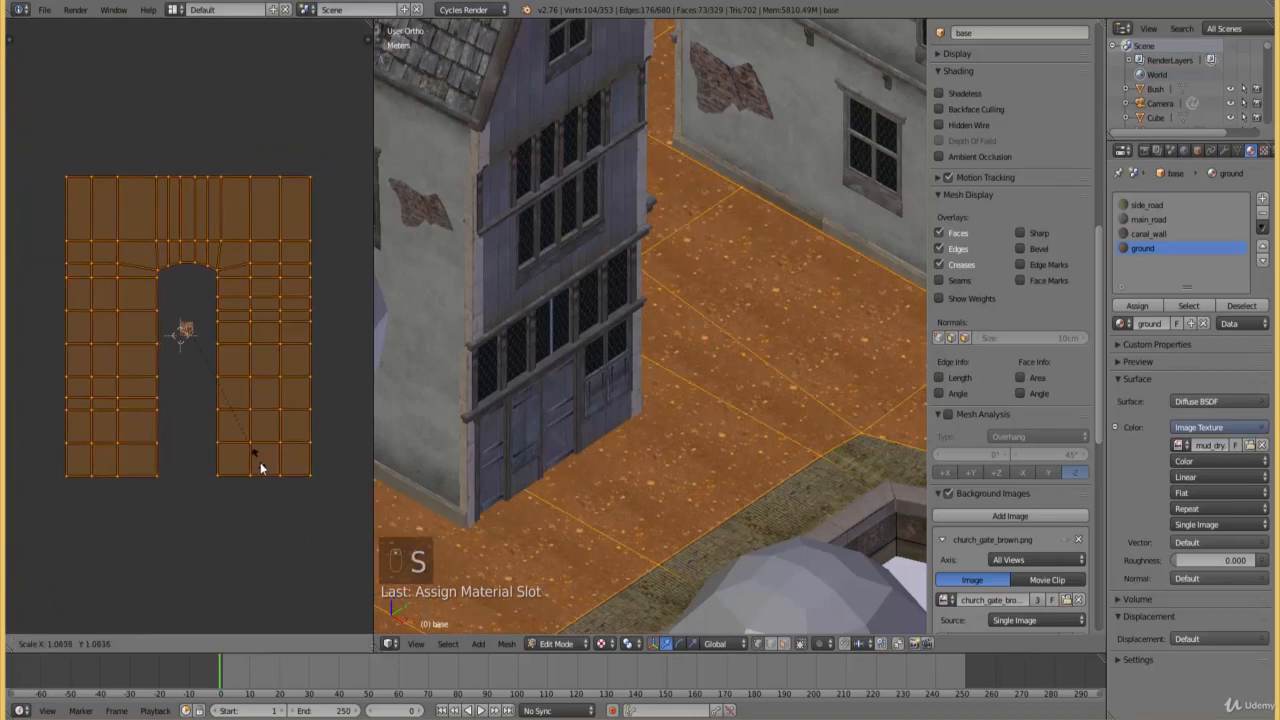
left_click(365, 615)
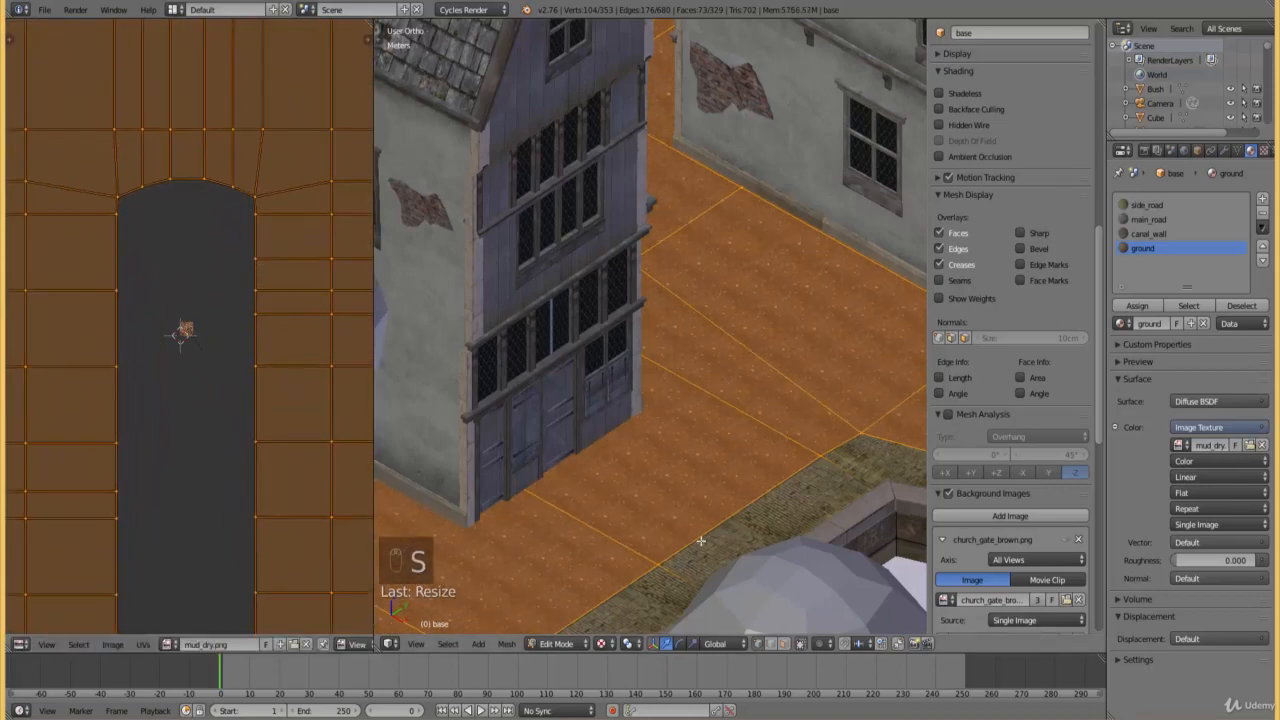
scroll(720, 487, "up", 5)
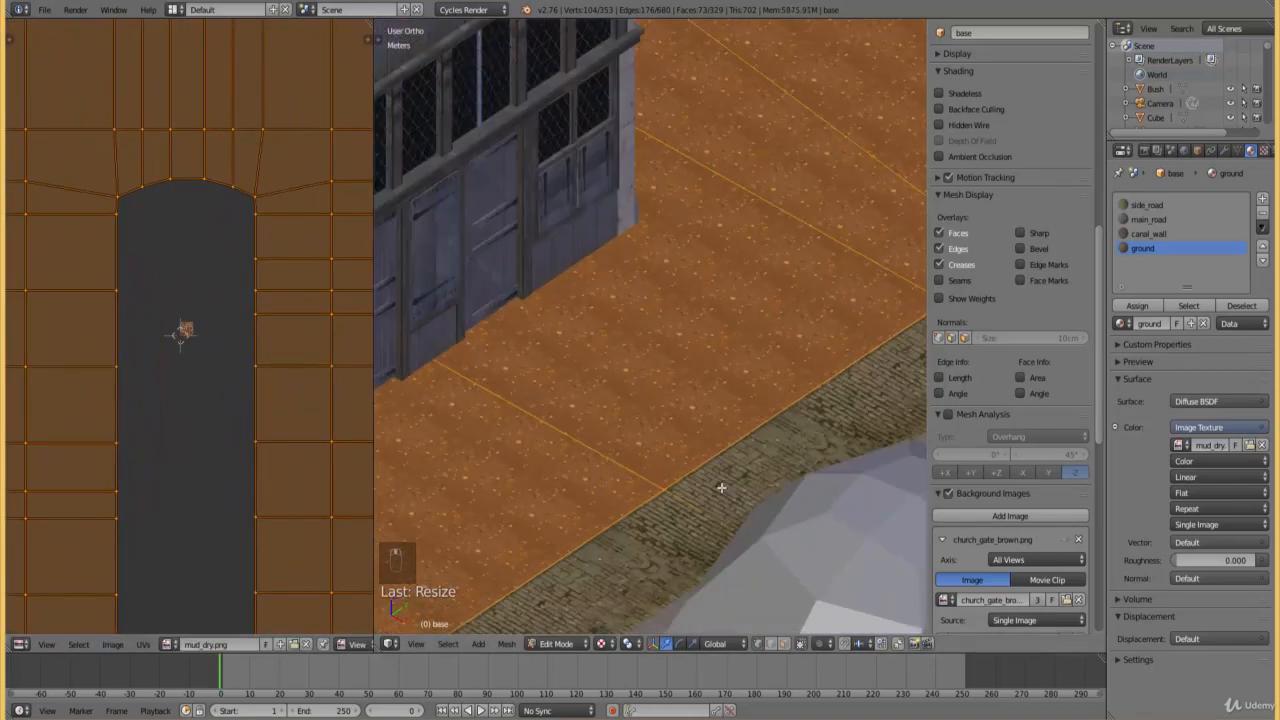
key("Tab")
scroll(716, 490, "up", 3)
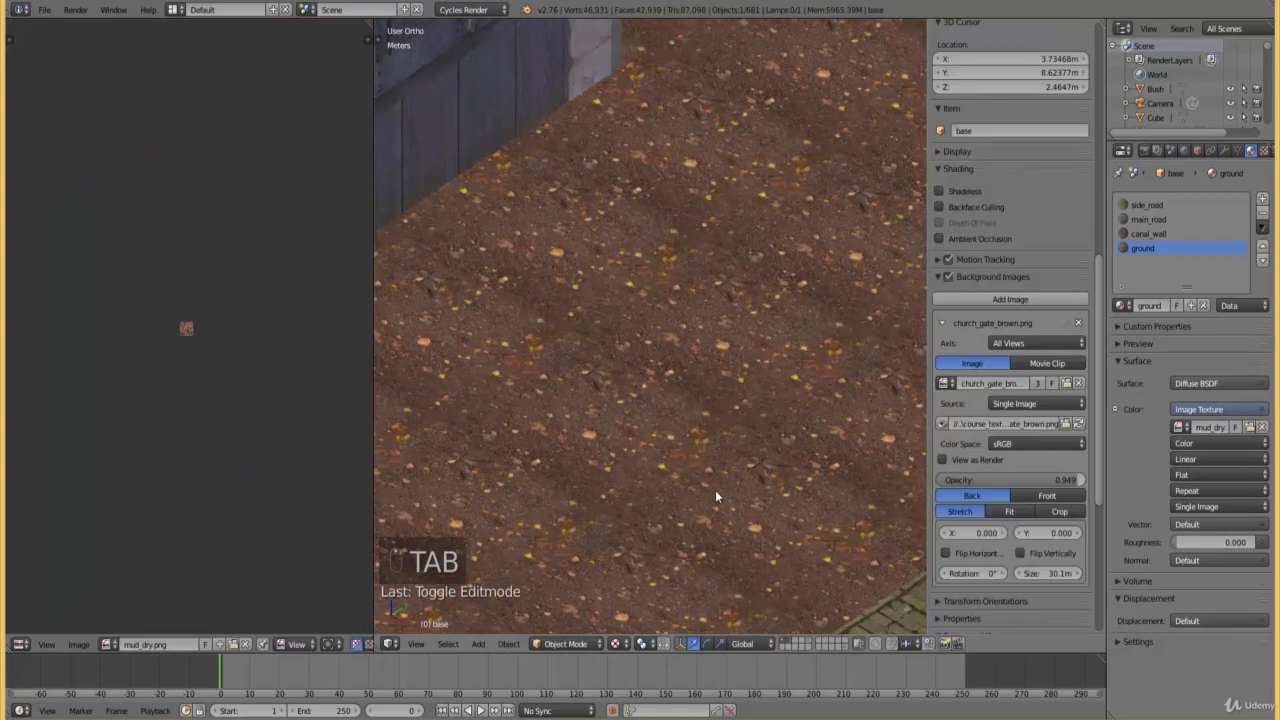
scroll(592, 466, "down", 5)
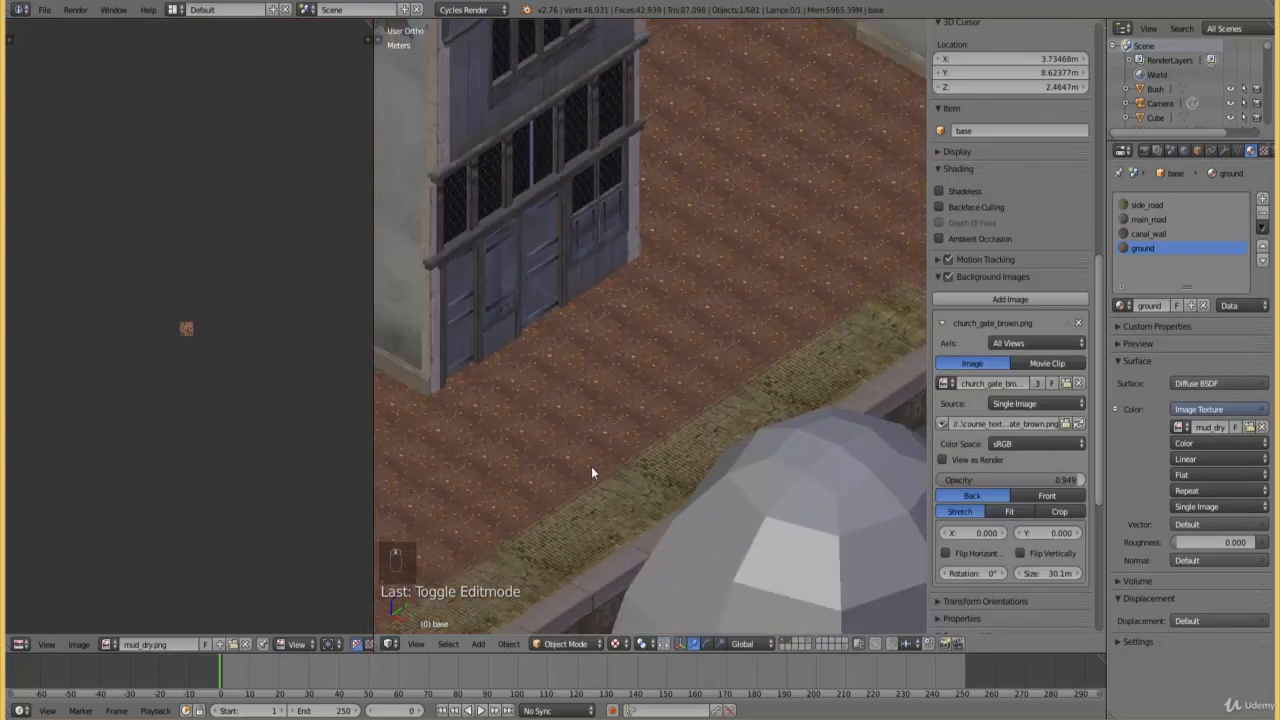
scroll(636, 459, "up", 3)
- In a wireframe top view, switch to the layer holding the cobblestone road tile and loose stones
key("KP_7")
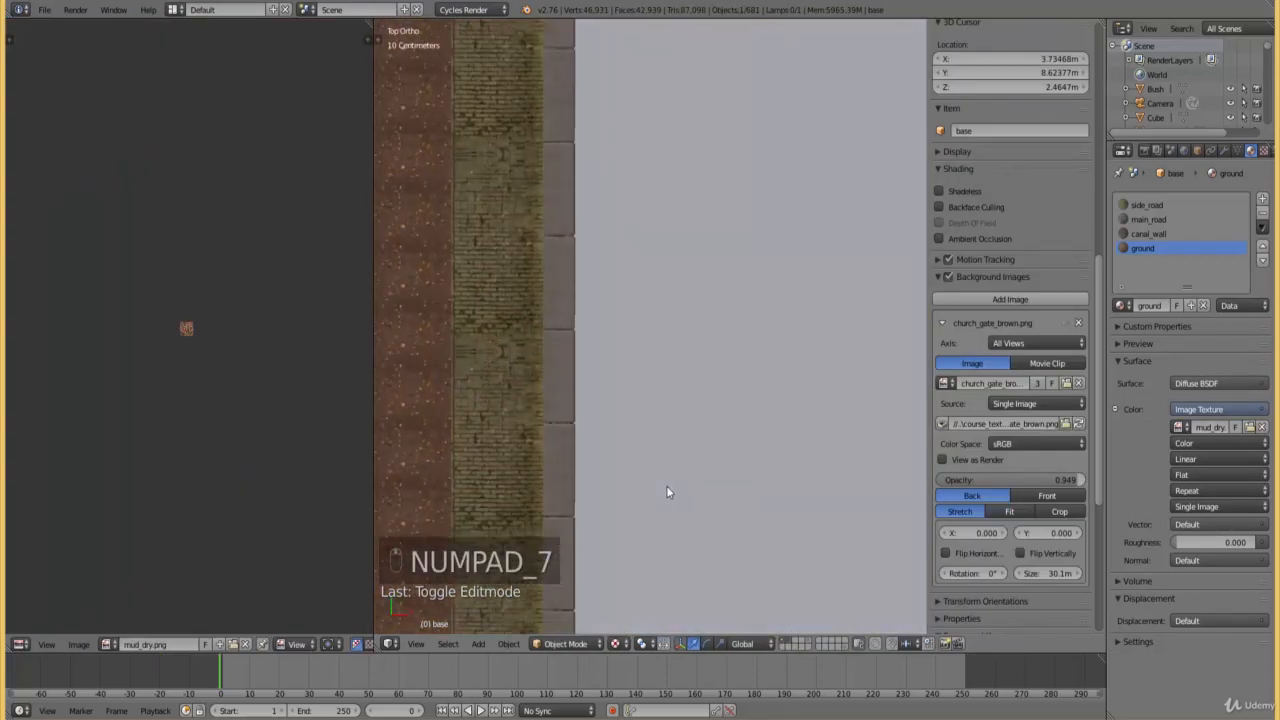
scroll(666, 491, "down", 4)
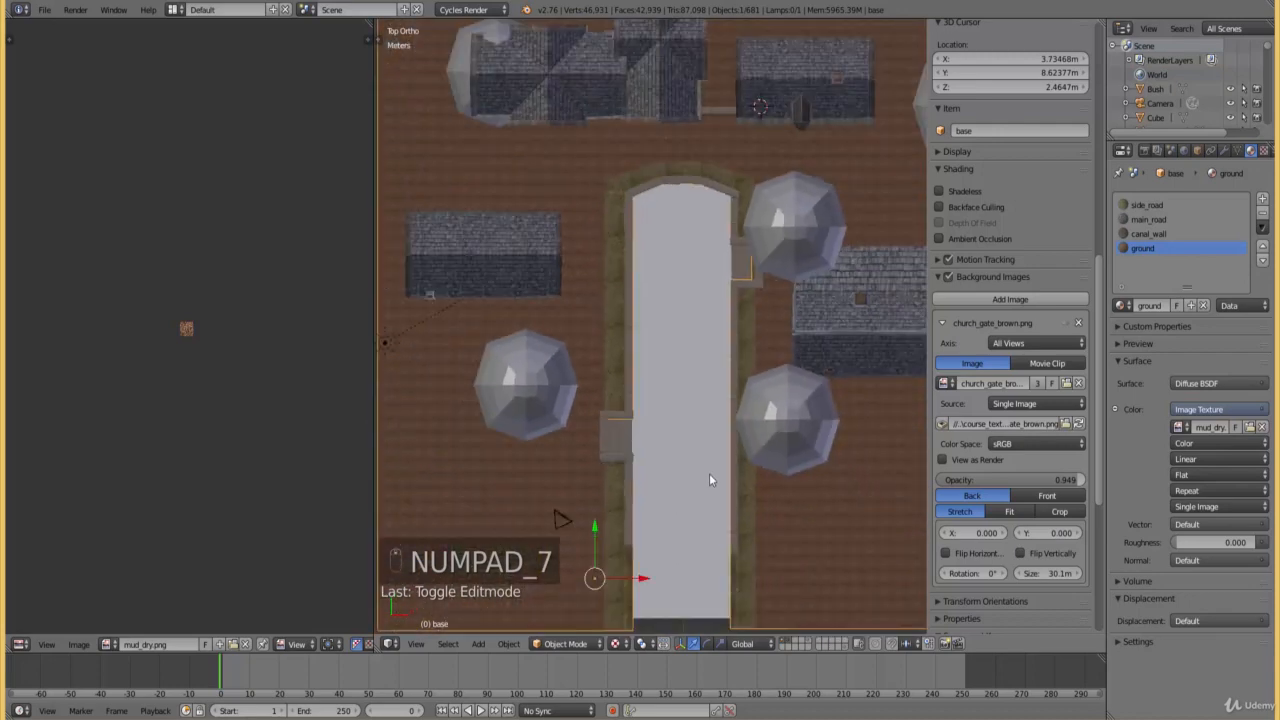
key("z")
left_click(788, 643)
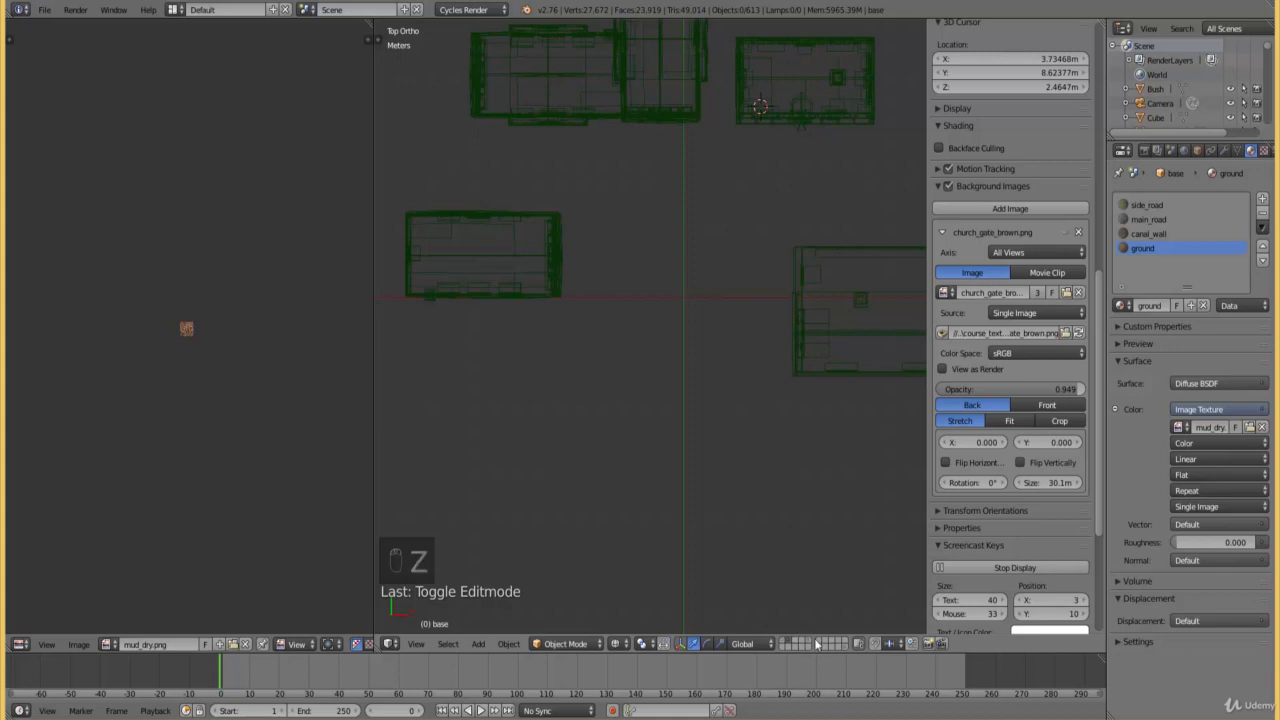
left_click(816, 647)
scroll(668, 482, "down", 1)
scroll(665, 475, "down", 7, "ctrl")
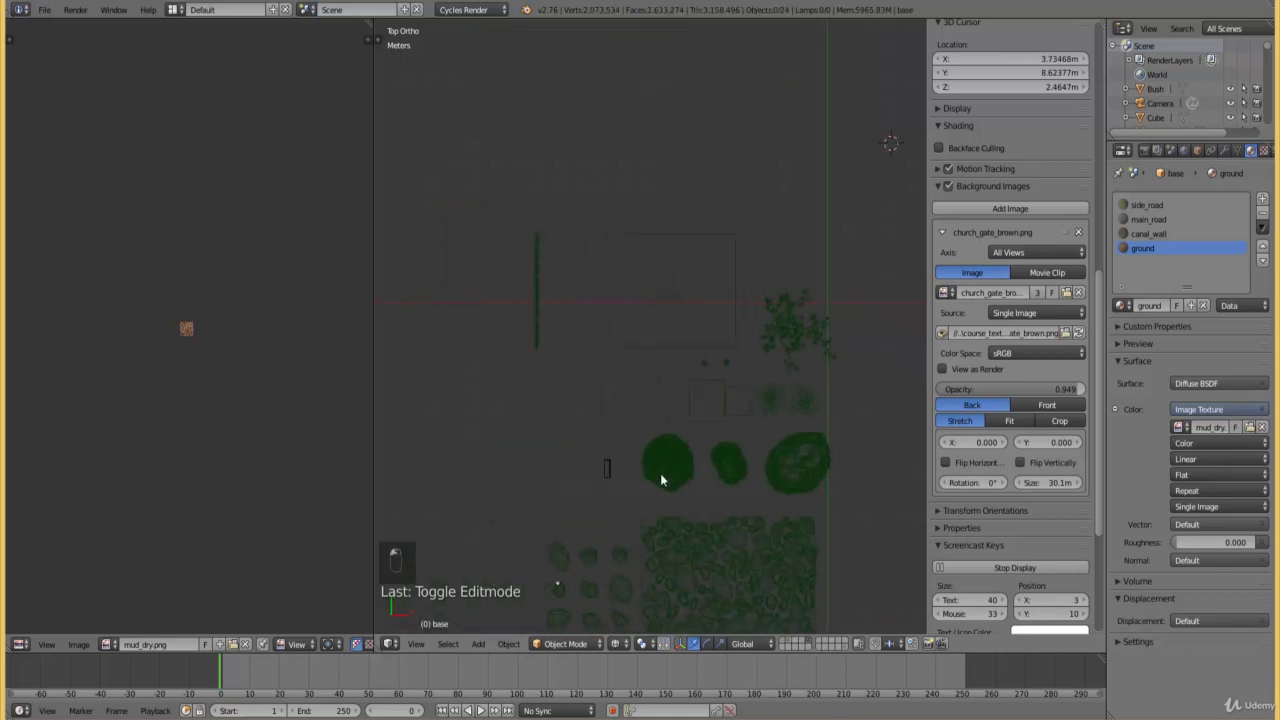
scroll(660, 475, "down", 13, "shift")
scroll(655, 525, "up", 1)
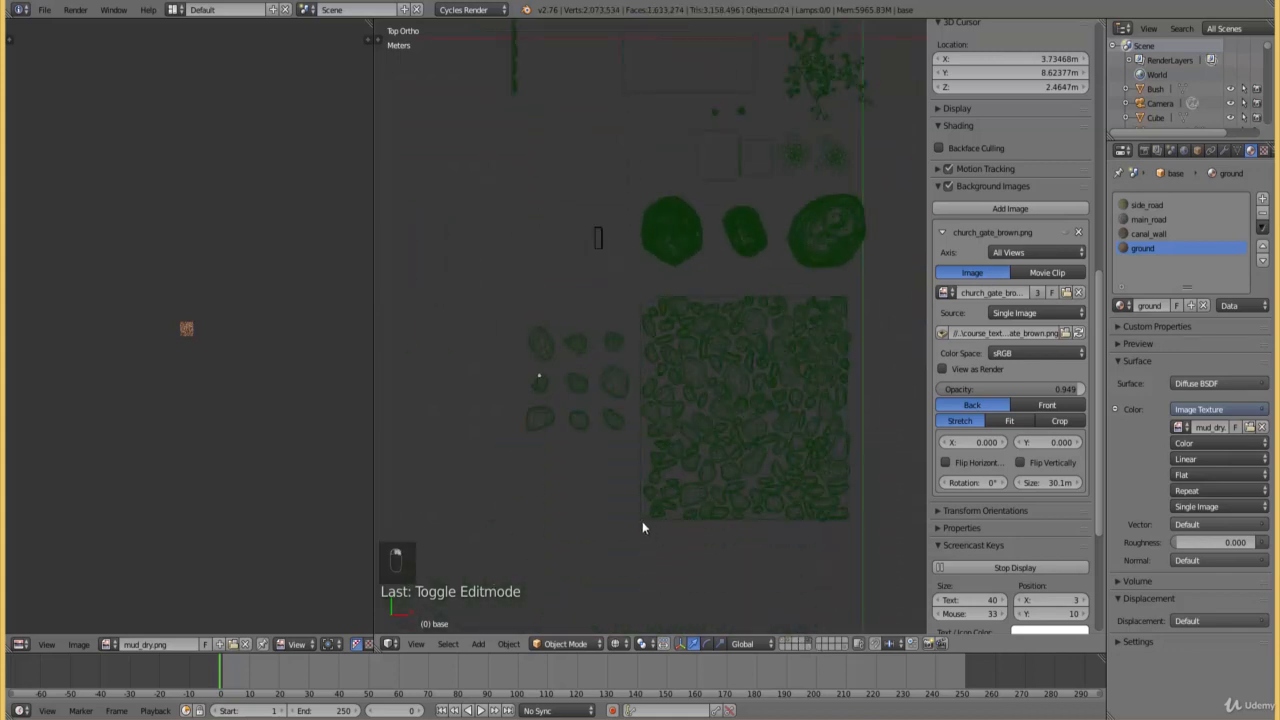
- Duplicate the road_01 cobblestone tile and place the copy in the empty space beyond the loose stones
right_click(642, 521)
key("Tab")
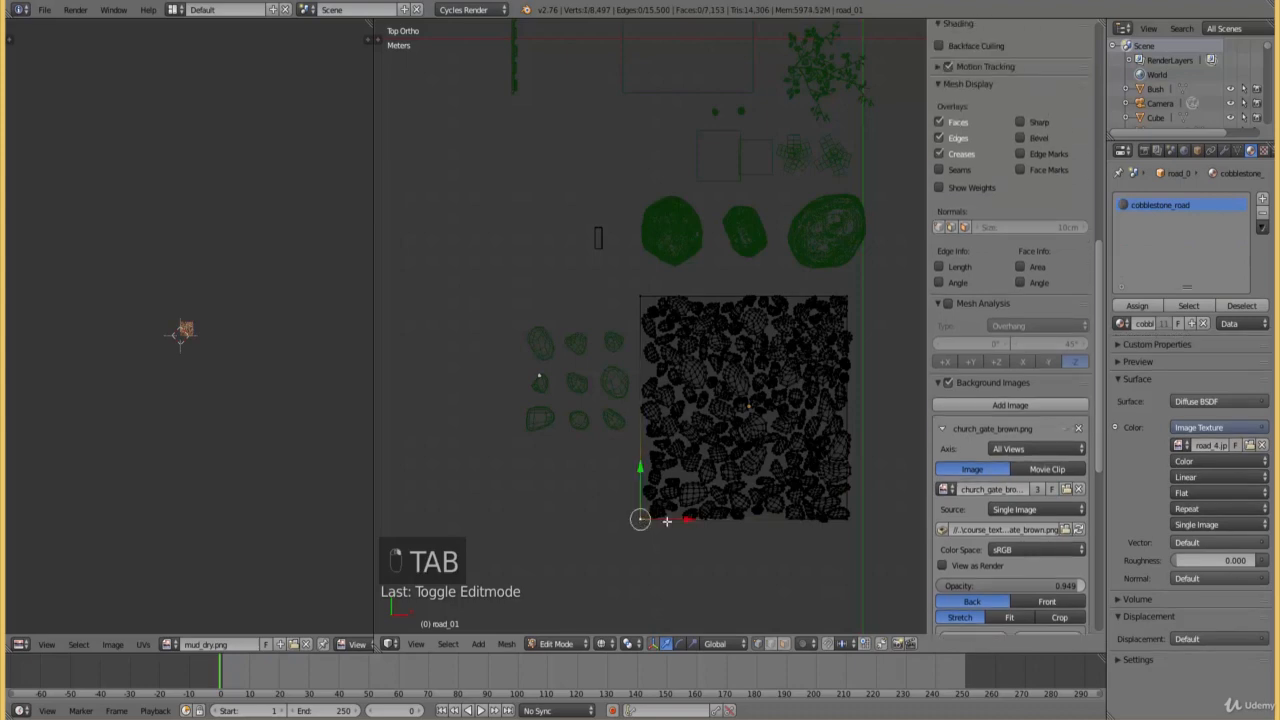
key("Tab")
key("shift+d")
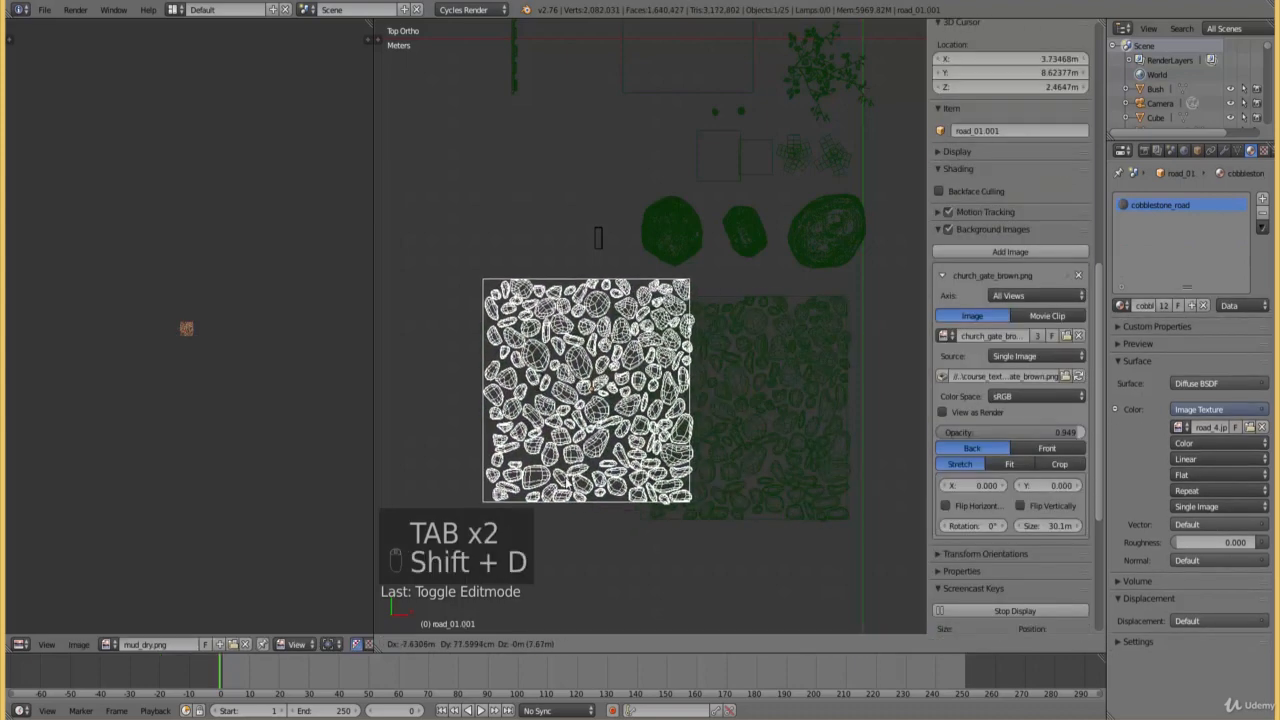
left_click(473, 464)
scroll(611, 499, "down", 7, "ctrl")
key("g")
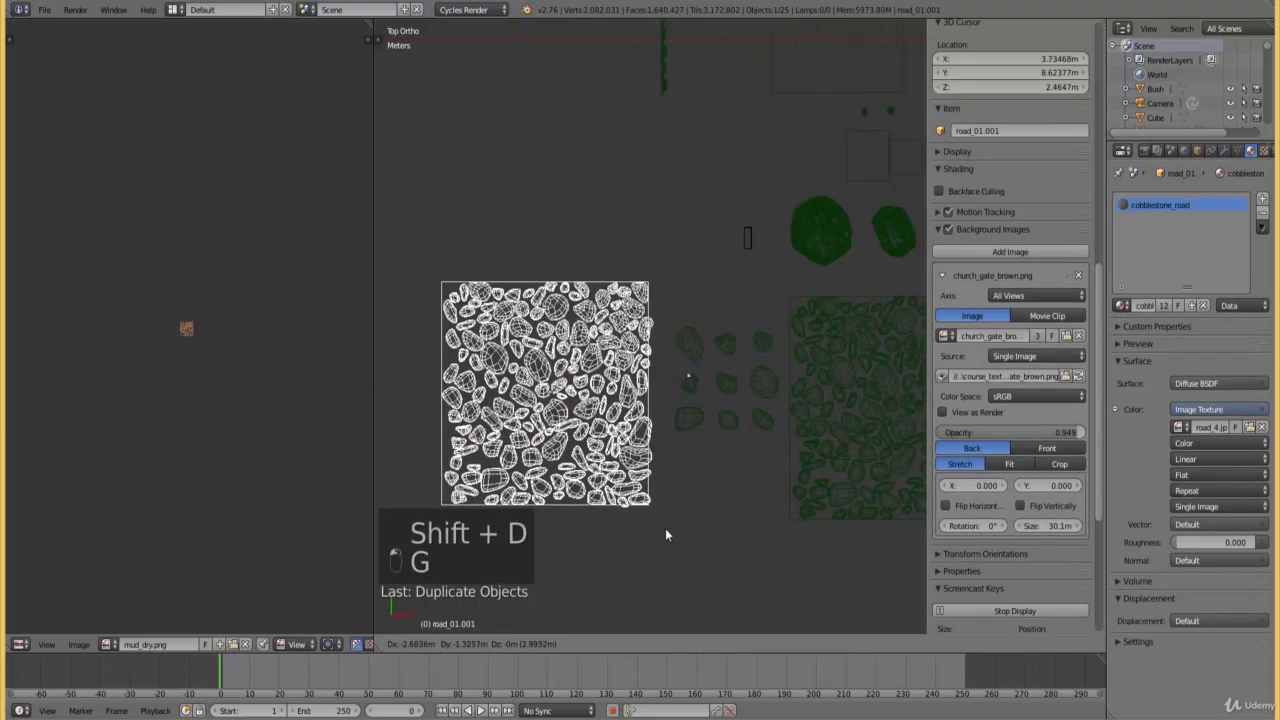
left_click(666, 534)
- Delete the vertices of the flat base plane from the duplicated tile, keeping only its stones
key("Tab")
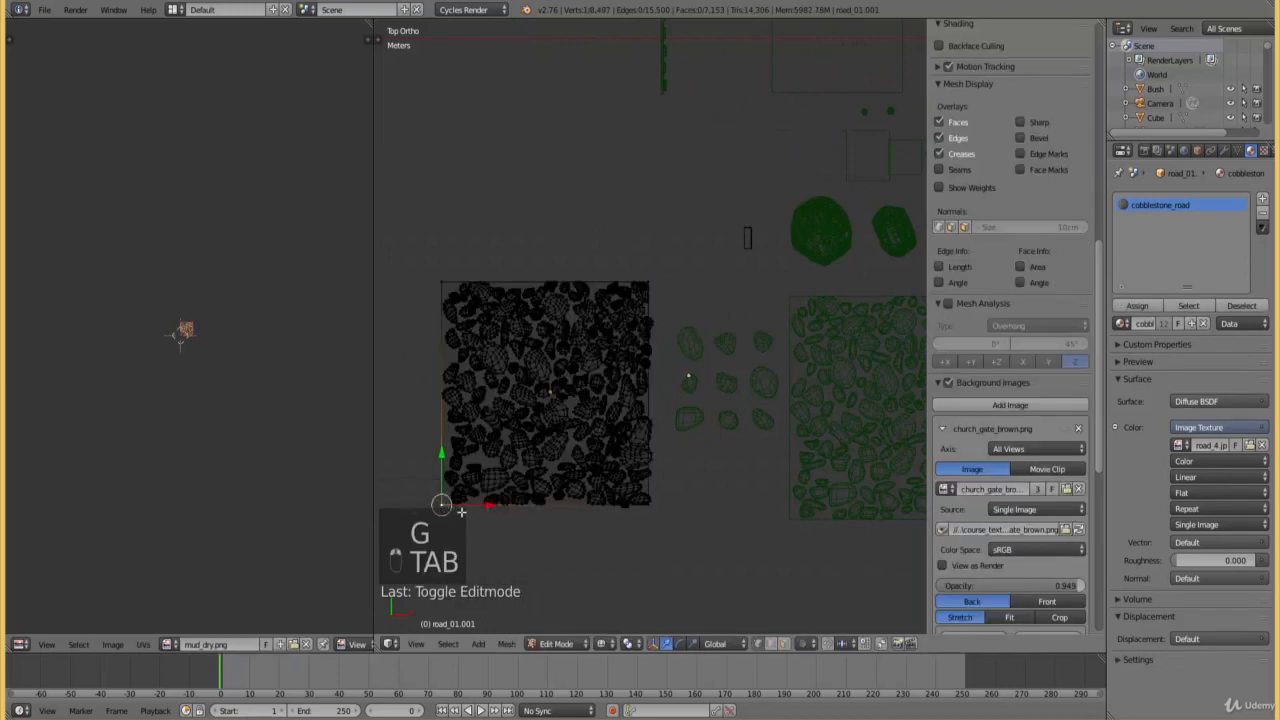
key("ctrl+l")
key("x")
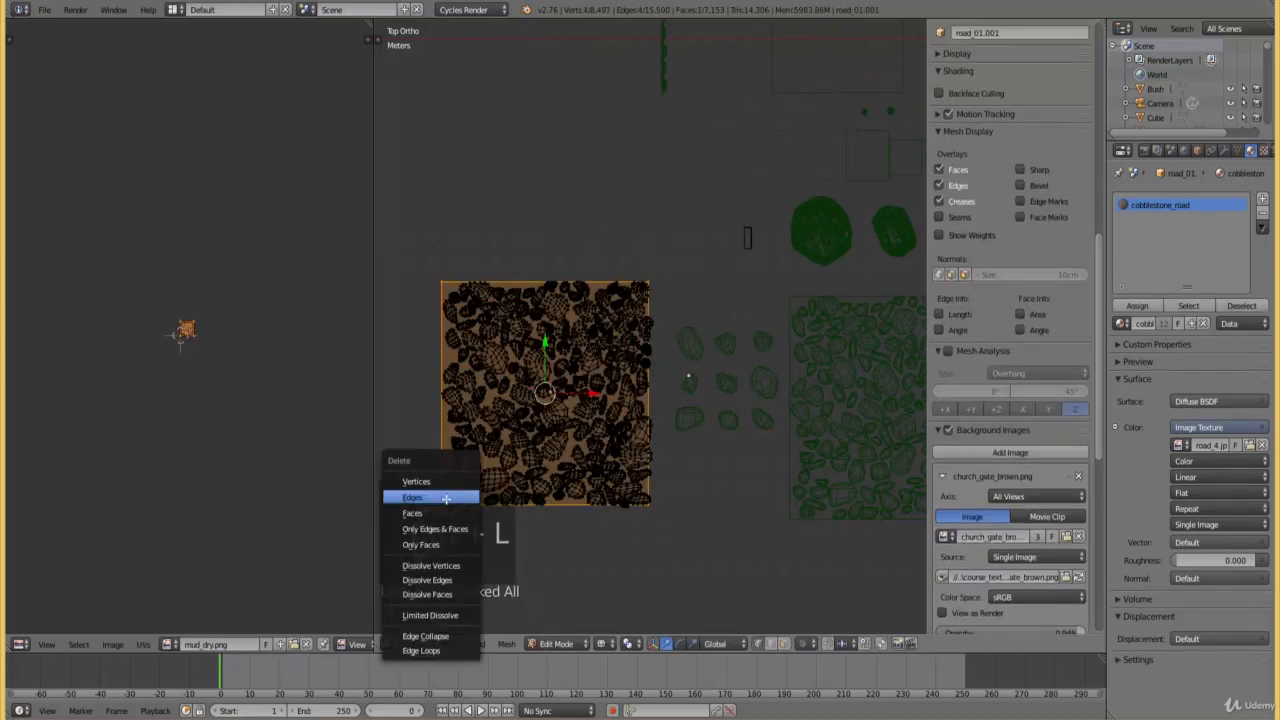
left_click(432, 483)
key("Tab")
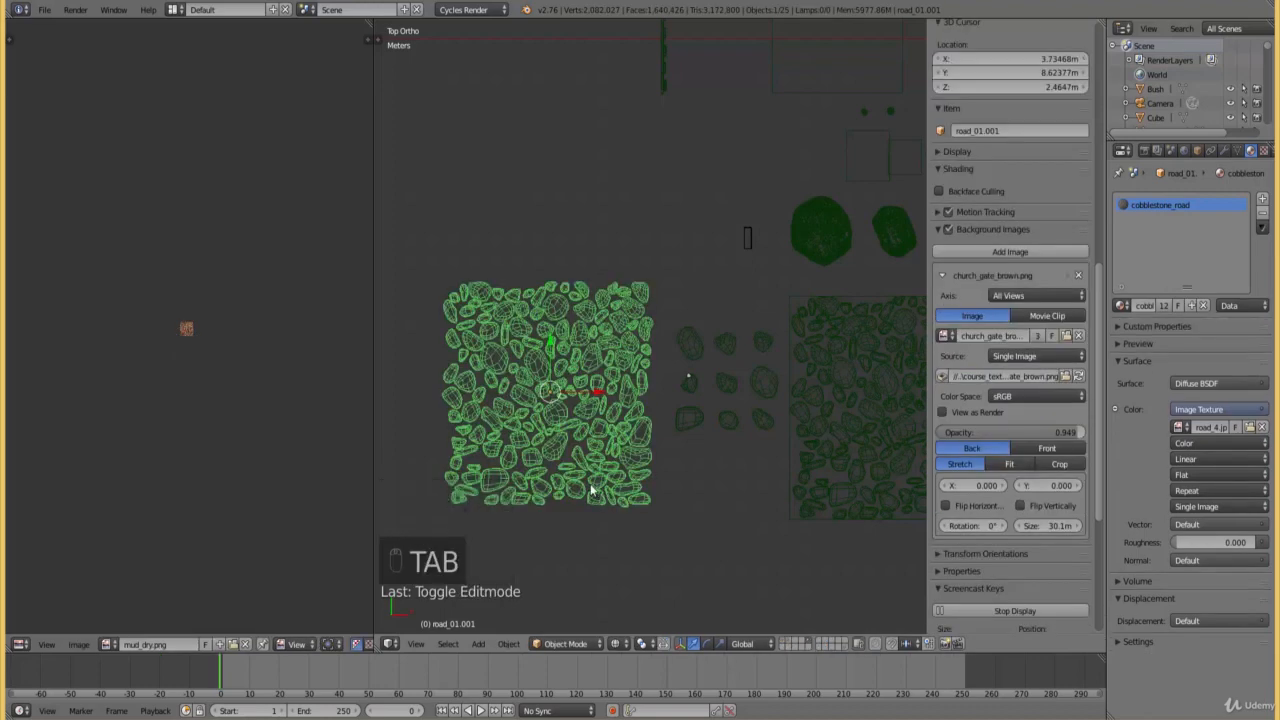
- Move the stone copy to the first layer and show that layer
key("m")
left_click(696, 512)
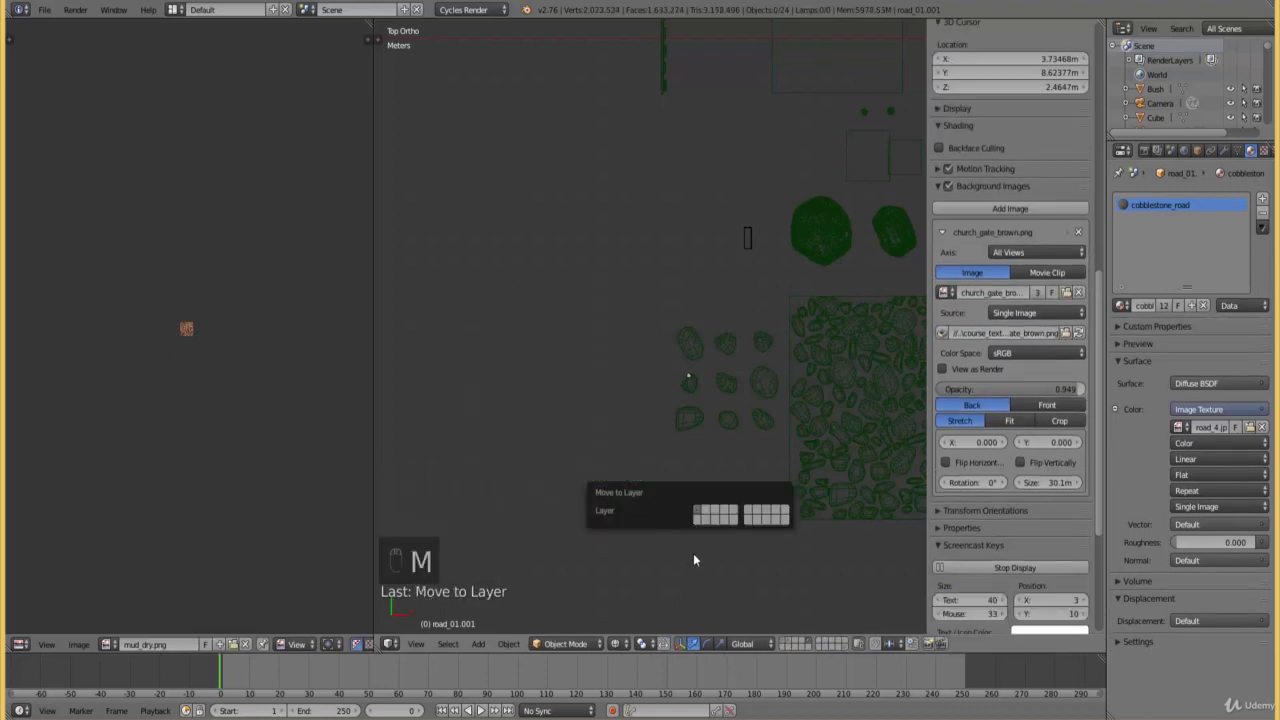
left_click(783, 640)
scroll(705, 514, "down", 7)
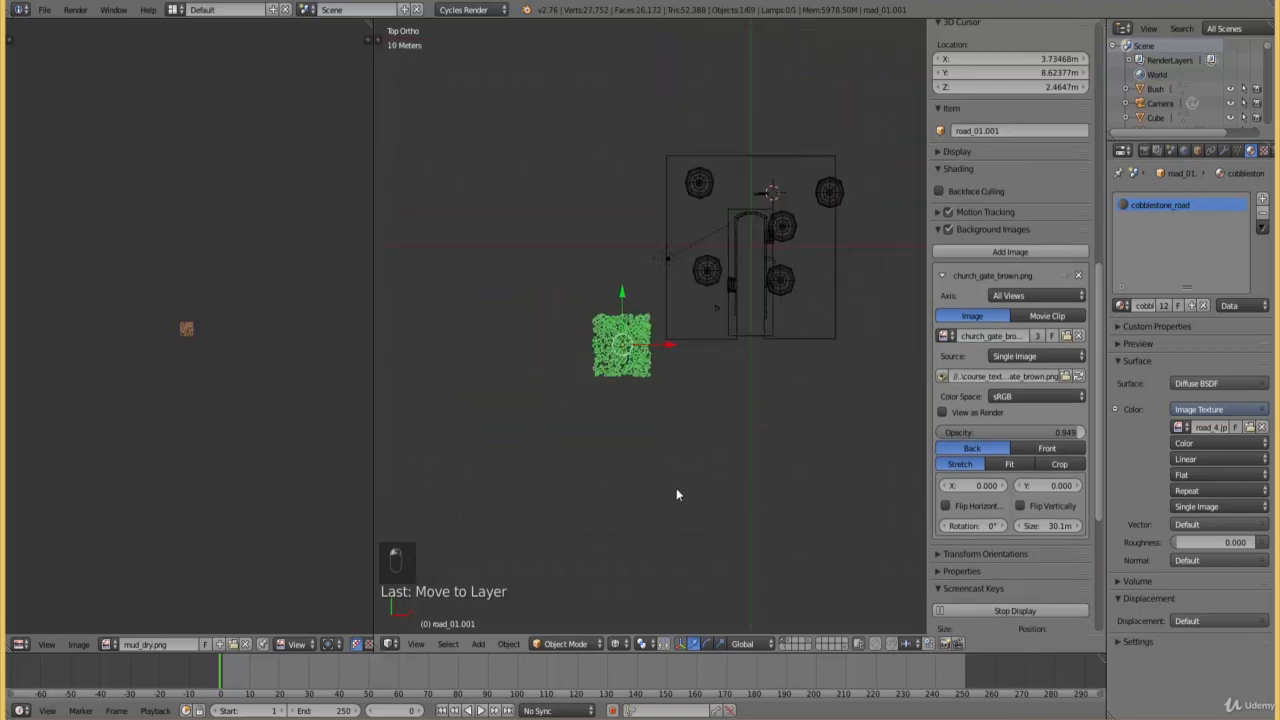
- Move the stones onto the base's near corner on the camera's side of the canal
key("g")
left_click(698, 445)
scroll(678, 448, "up", 7, "ctrl")
scroll(650, 452, "up", 3, "shift")
scroll(636, 450, "down", 3, "ctrl")
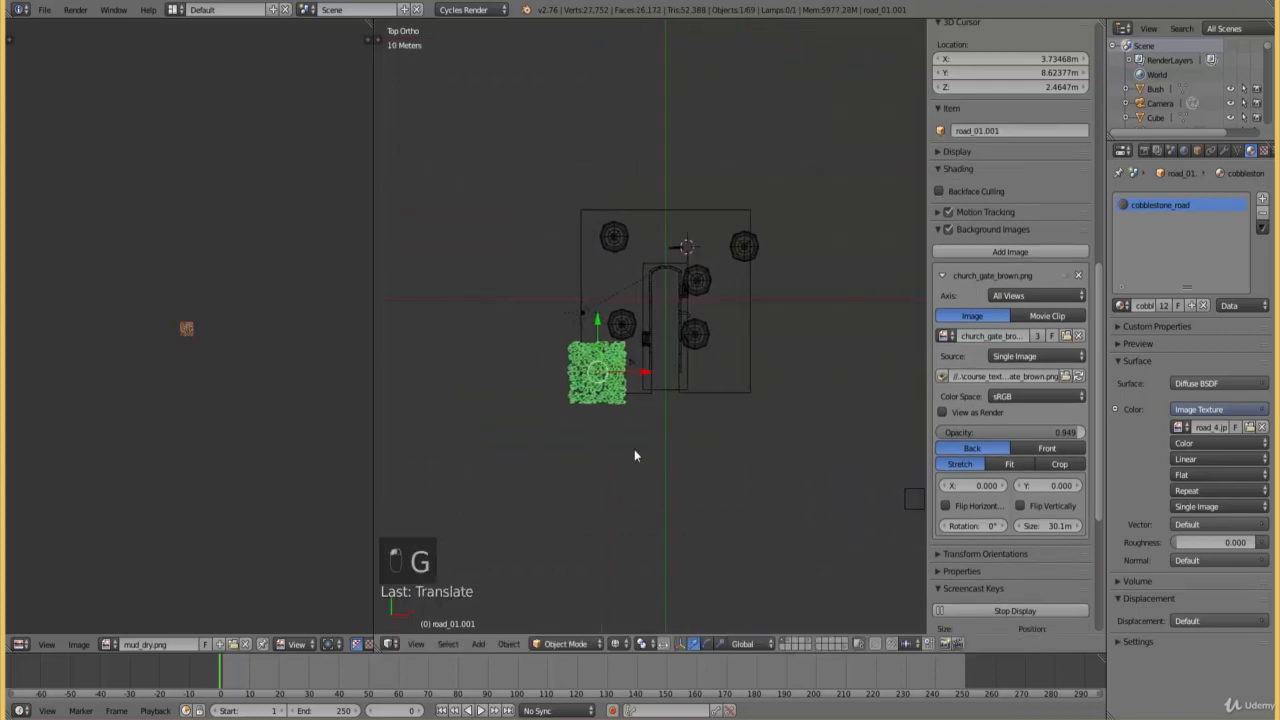
- Scale the stones down to about 0.28 and place them on the ground beside the canal, near the camera
scroll(634, 456, "up", 7)
key("s")
left_click(540, 530)
key("g")
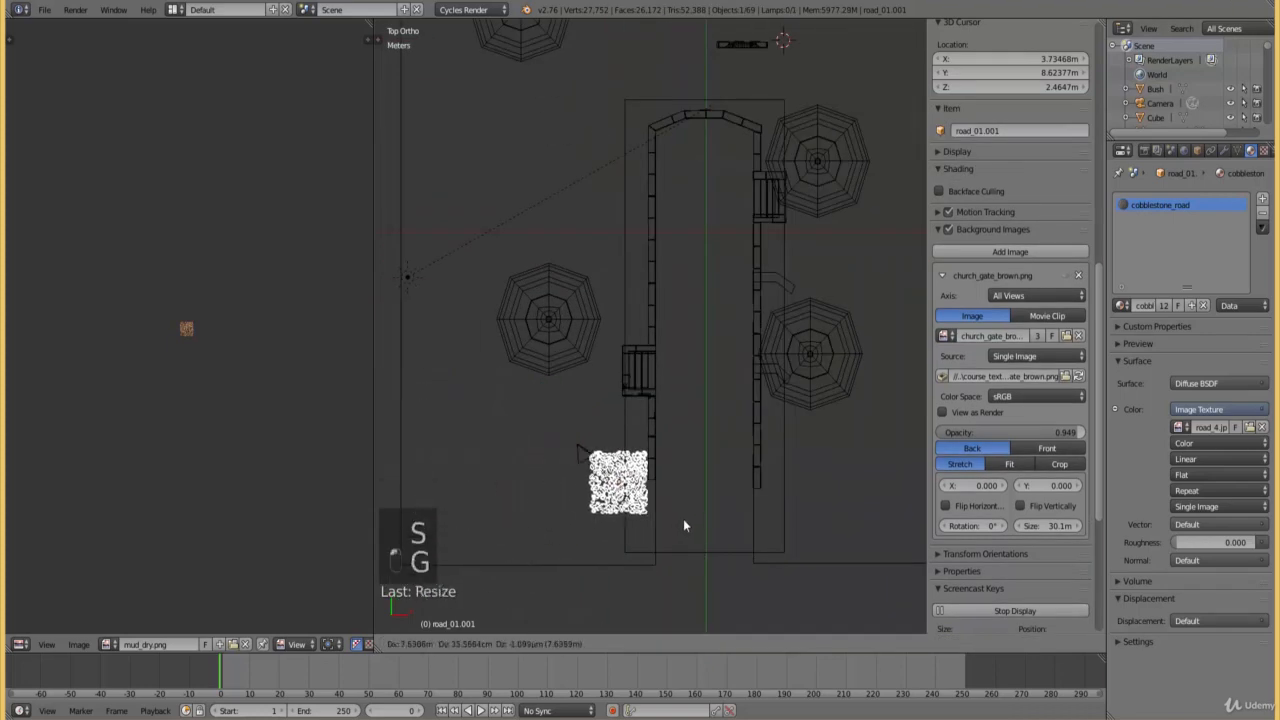
left_click(681, 522)
- Try the Bounds and Wire maximum draw types on the stone patch
scroll(680, 520, "down", 3, "shift")
scroll(678, 510, "up", 6)
scroll(678, 506, "up", 1, "ctrl")
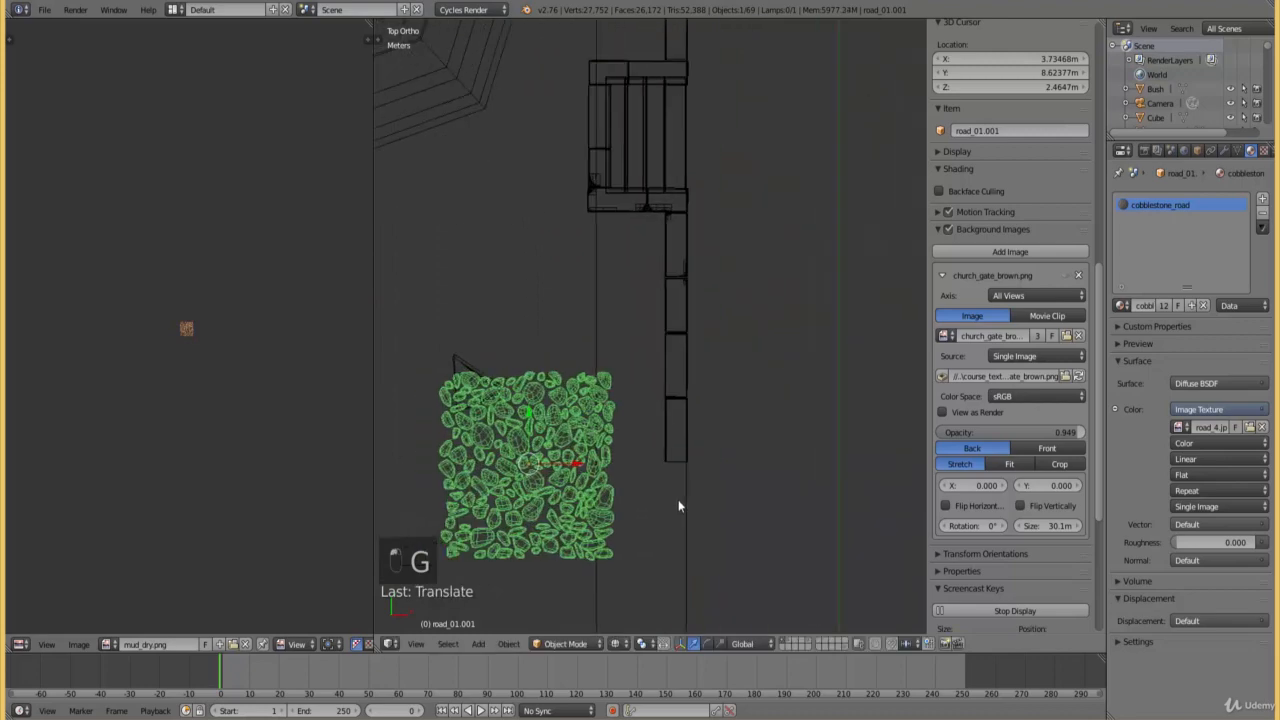
scroll(678, 505, "up", 2, "ctrl")
scroll(698, 475, "up", 3)
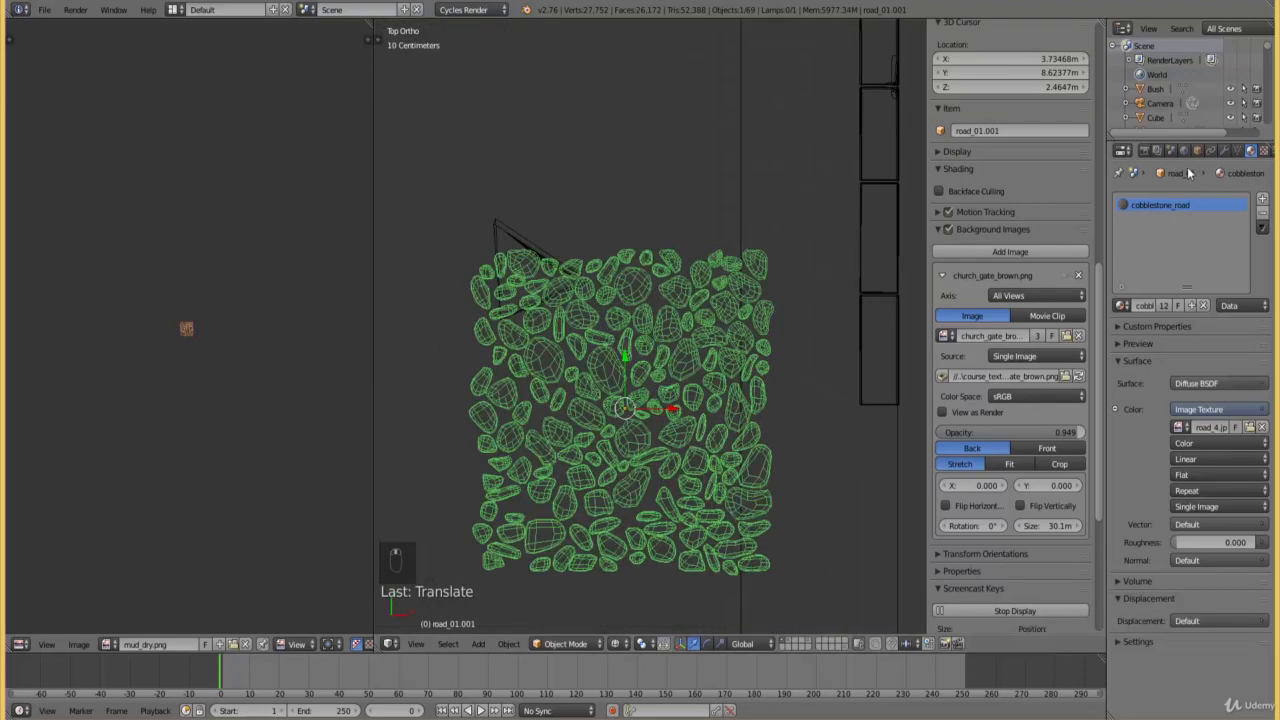
left_click(1197, 150)
left_click(1134, 673)
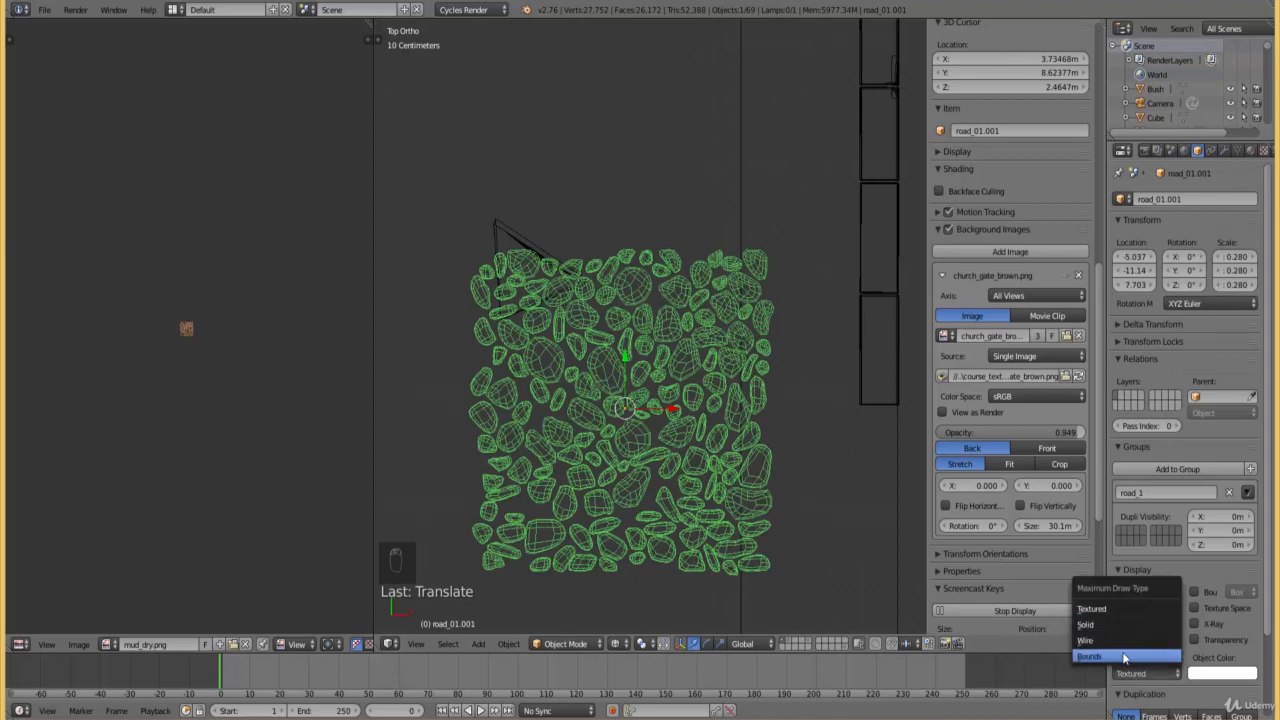
left_click(1124, 656)
left_click(1126, 672)
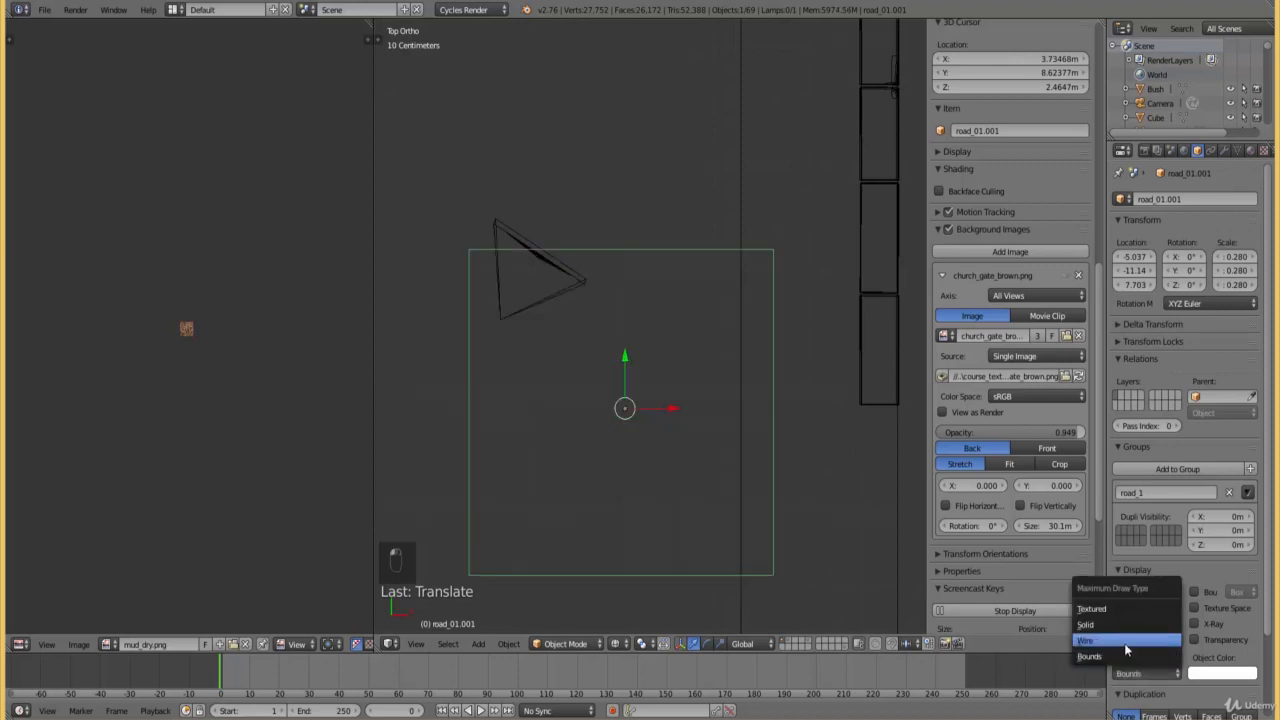
left_click(1125, 642)
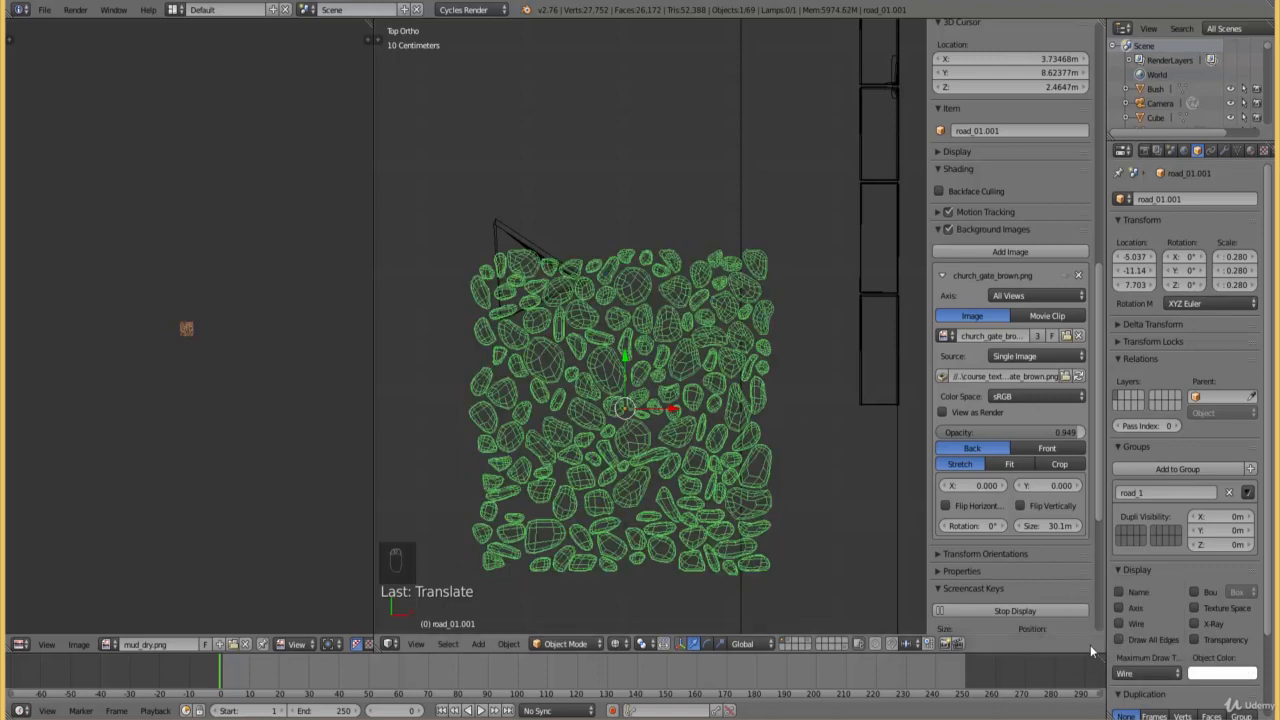
left_click(1130, 674)
- Lower the stone patch vertically onto the ground surface, to a Z location of about 0.48
key("z")
key("z")
scroll(778, 547, "down", 4)
middle_click_drag(771, 551, 753, 443)
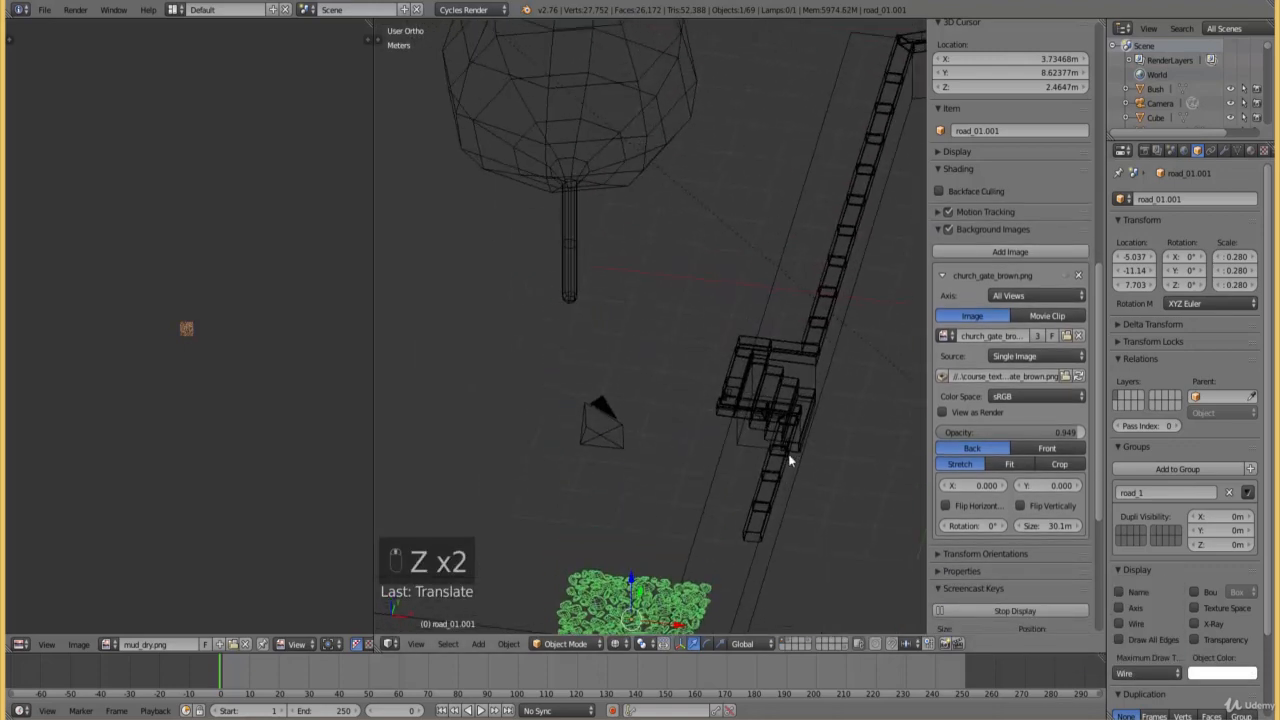
key("z")
left_click_drag(636, 577, 676, 70)
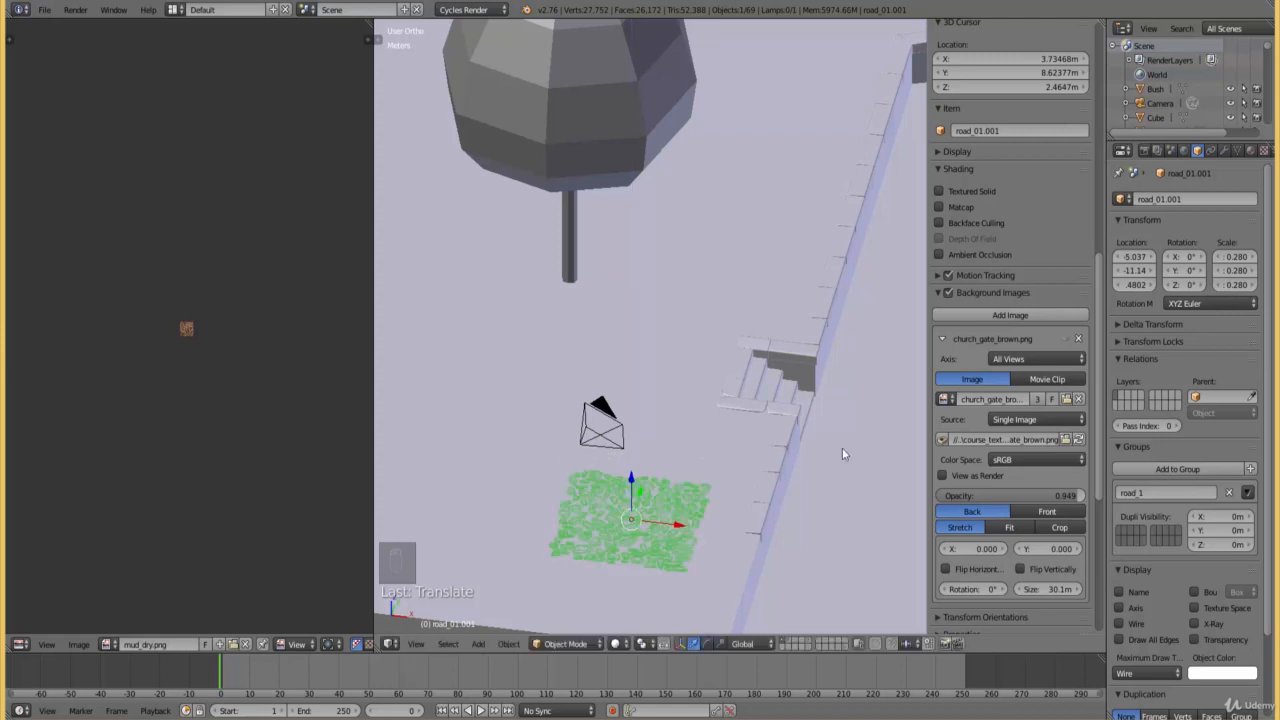
- Try the Bounds maximum draw type on the lowered stones, checking it in solid shading, and restore the Textured type
key("KP_7")
key("z")
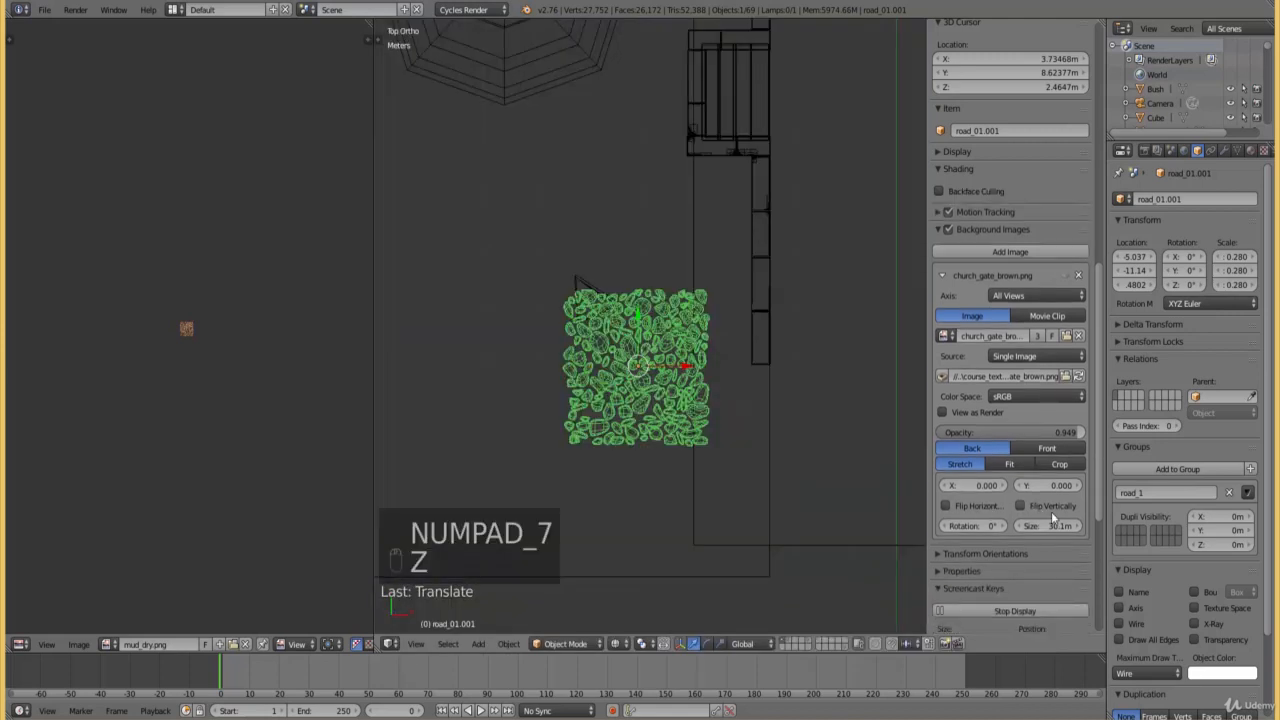
left_click(1137, 676)
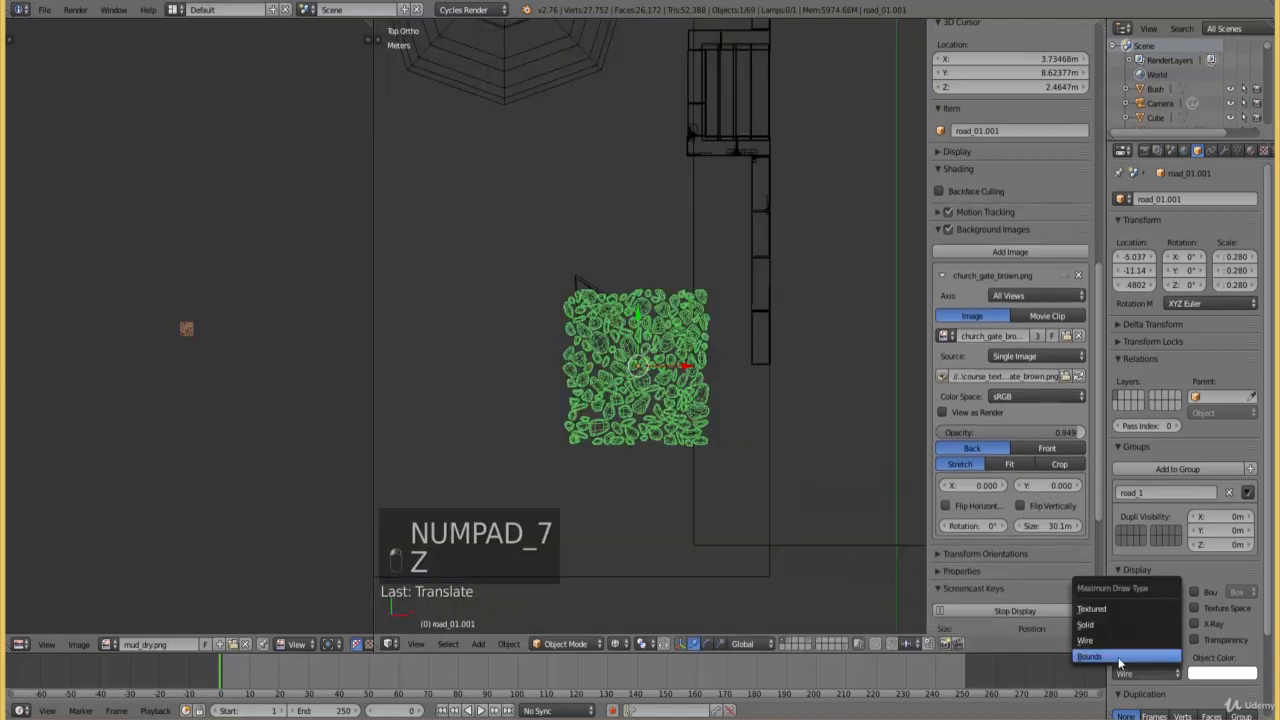
left_click(1128, 664)
mouse_move(733, 590)
middle_mouse_down()
mouse_move(751, 436)
mouse_move(752, 451)
middle_mouse_up()
key("z")
scroll(752, 451, "up", 4)
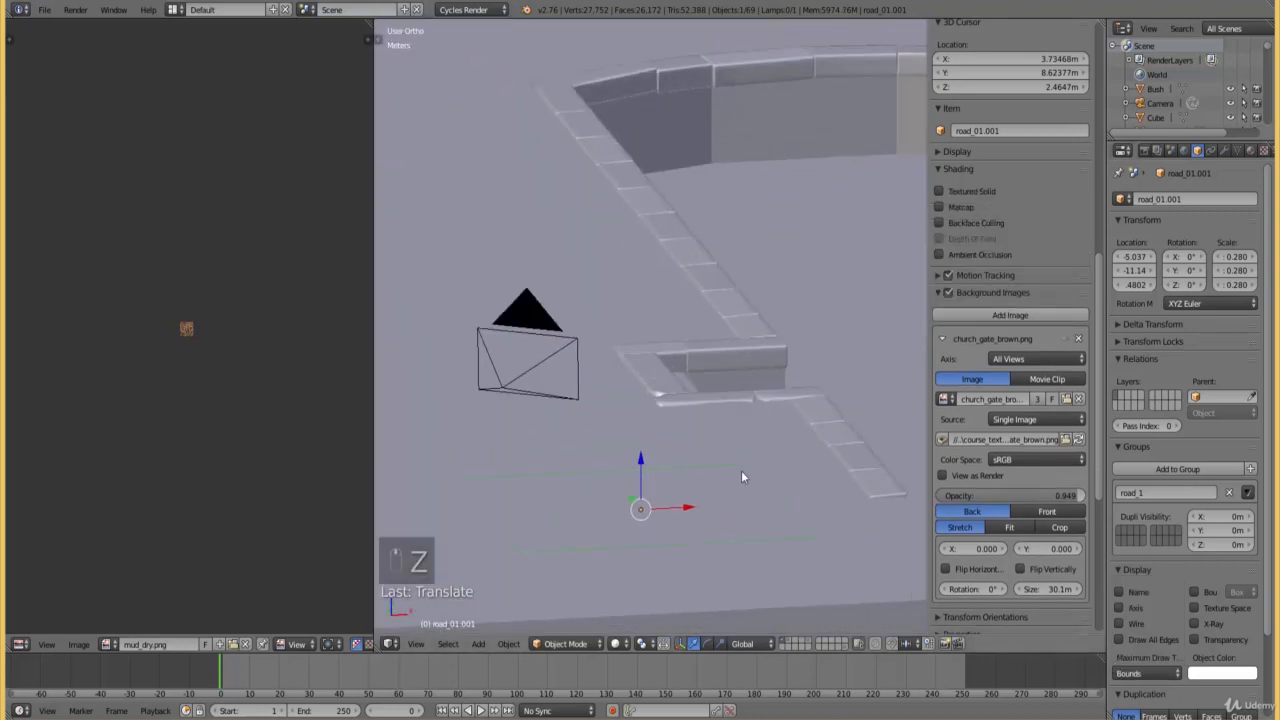
key("KP_7")
key("z")
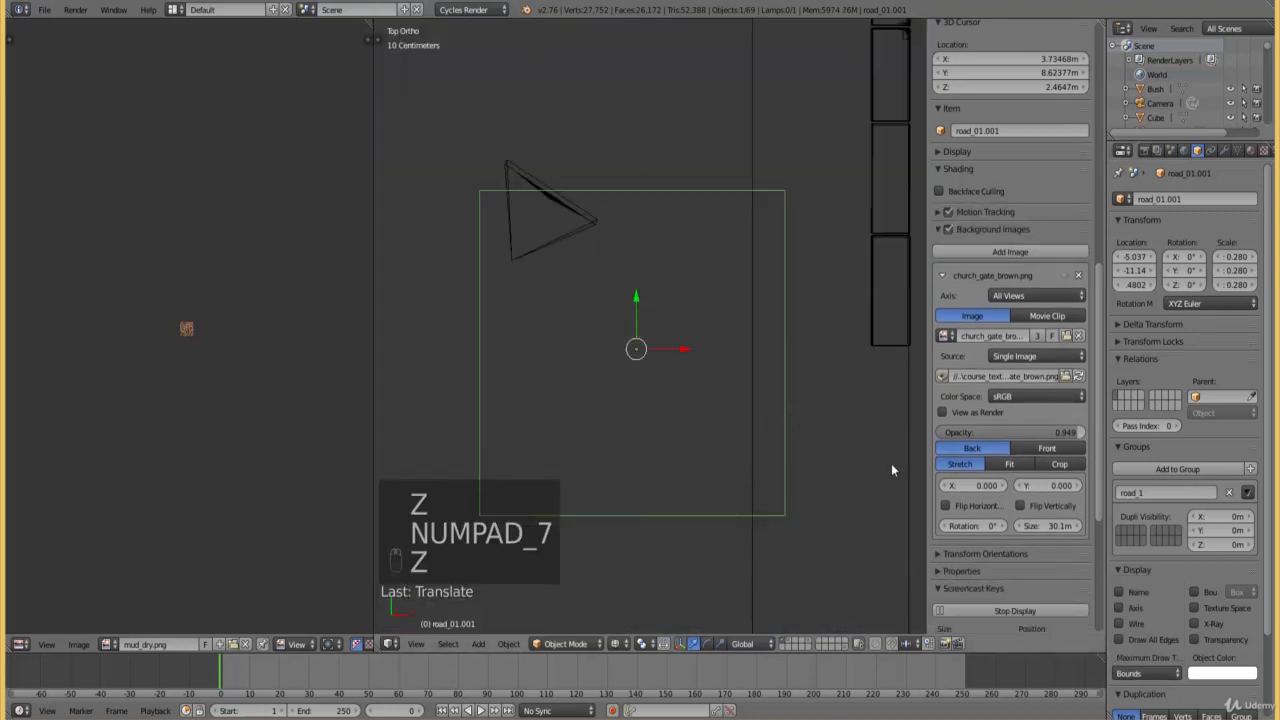
left_click(1148, 672)
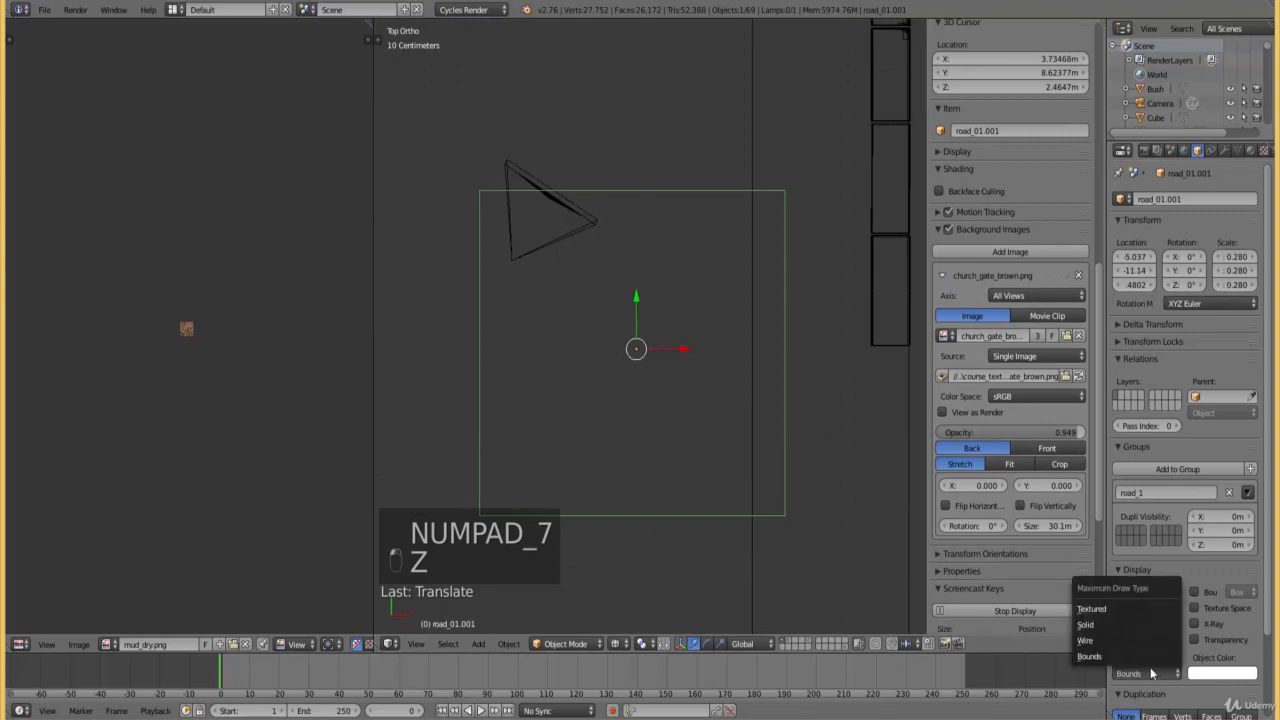
left_click(1110, 612)
- Move the stone patch against the canal's edge stones, right beside the stairs, at about X -4.17, Y -8.74
scroll(761, 417, "down", 3)
key("g")
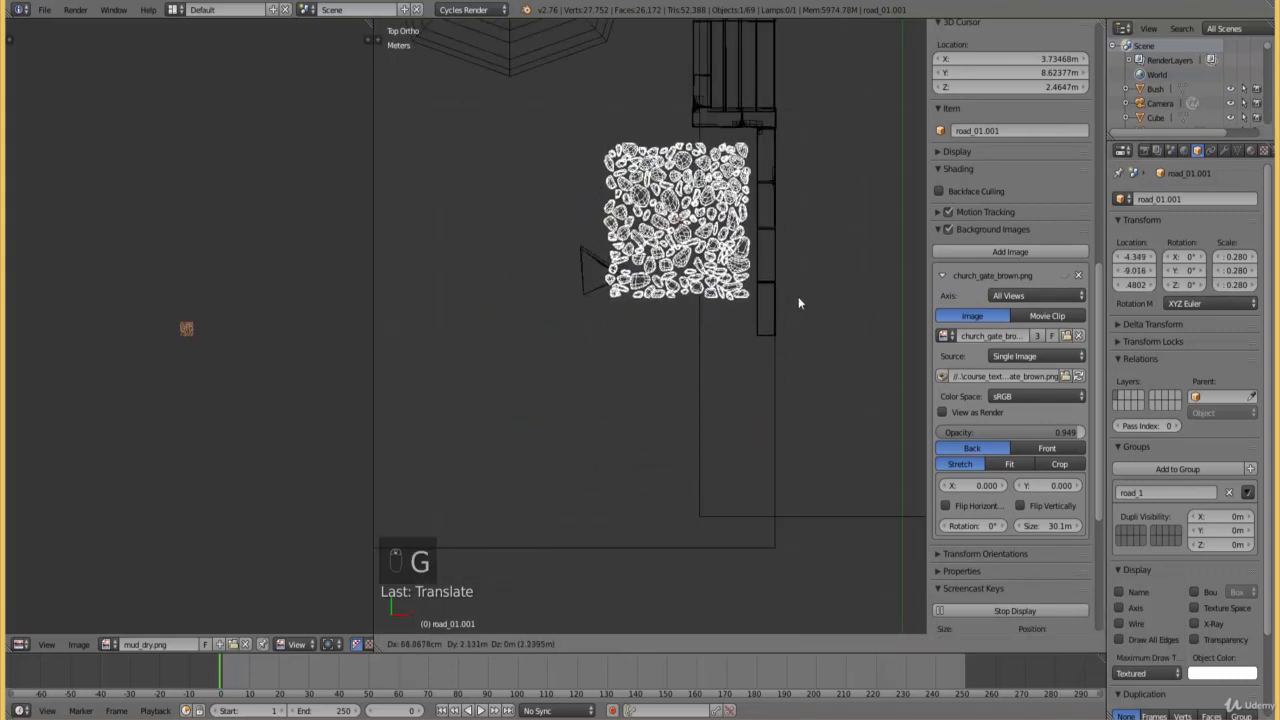
left_click(804, 291)
middle_click_drag(804, 216, 773, 420, "shift")
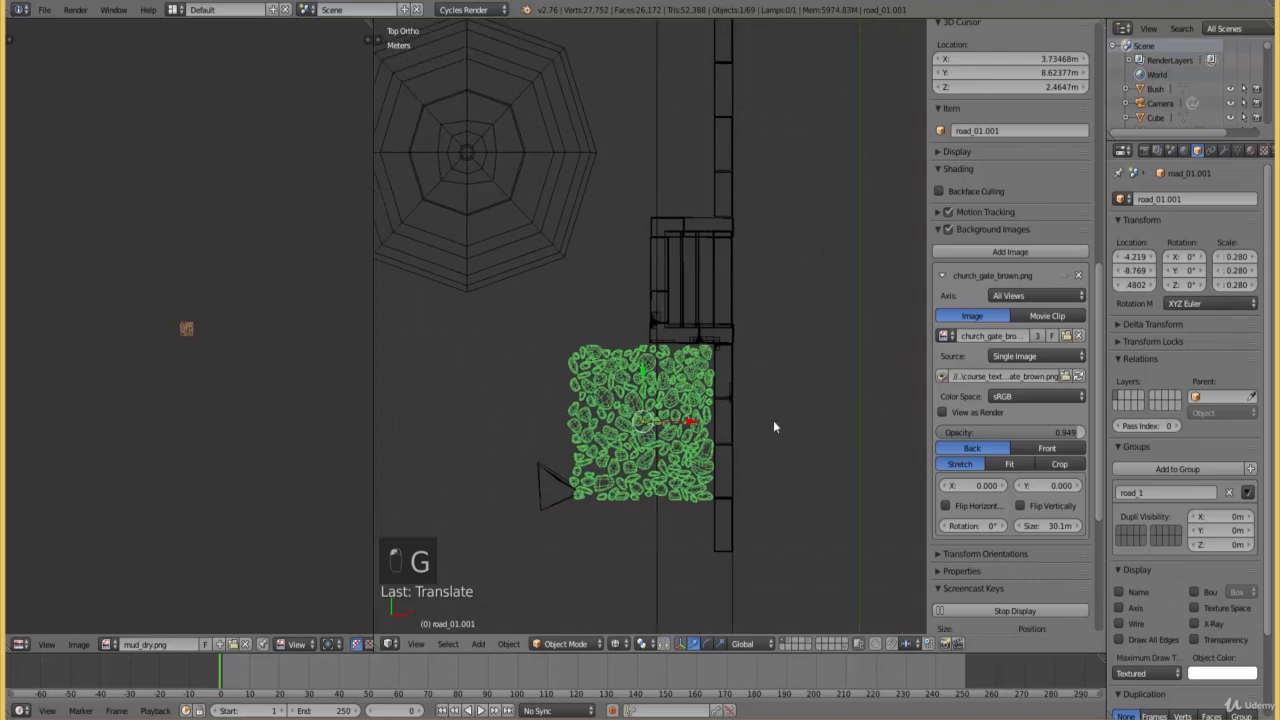
scroll(771, 468, "up", 5)
key("g")
left_click(834, 440)
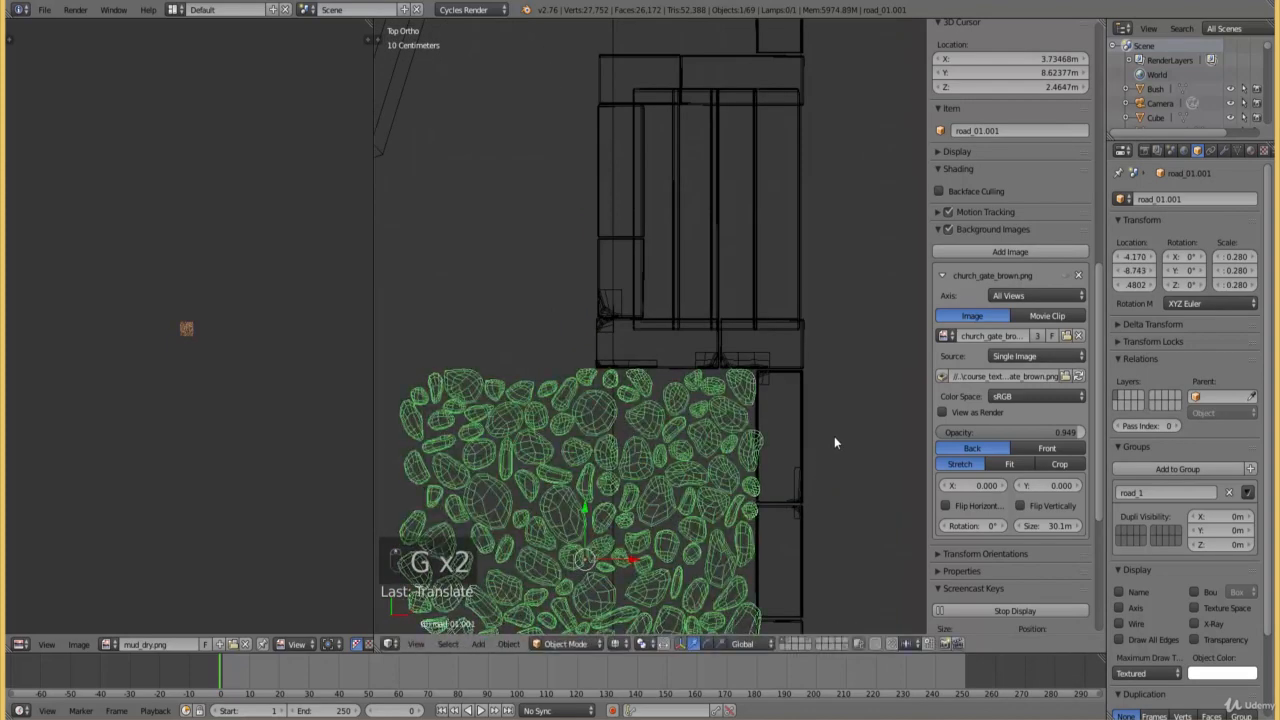
- Fine-tune the stones' height on the ground to a Z location of 0.482
scroll(820, 437, "down", 3)
middle_click_drag(806, 438, 830, 350)
key("ctrl+KP_Decimal")
key("z")
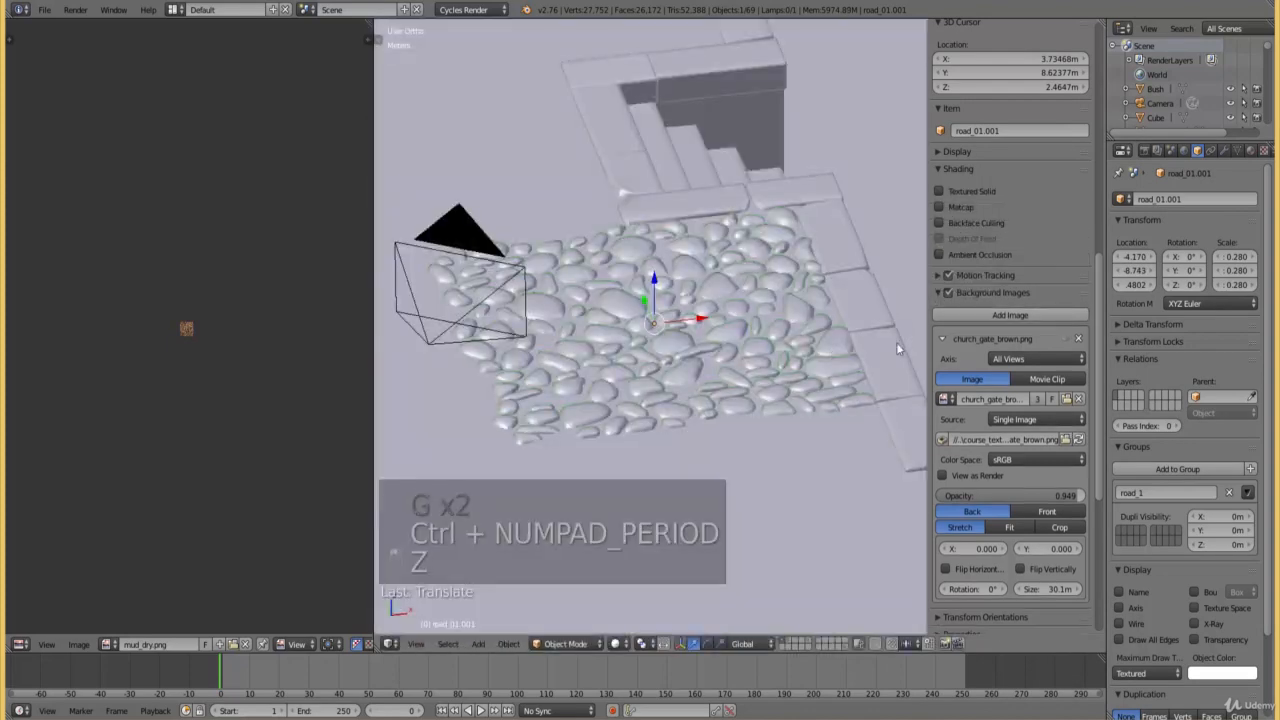
scroll(694, 265, "up", 5)
key("g")
key("z")
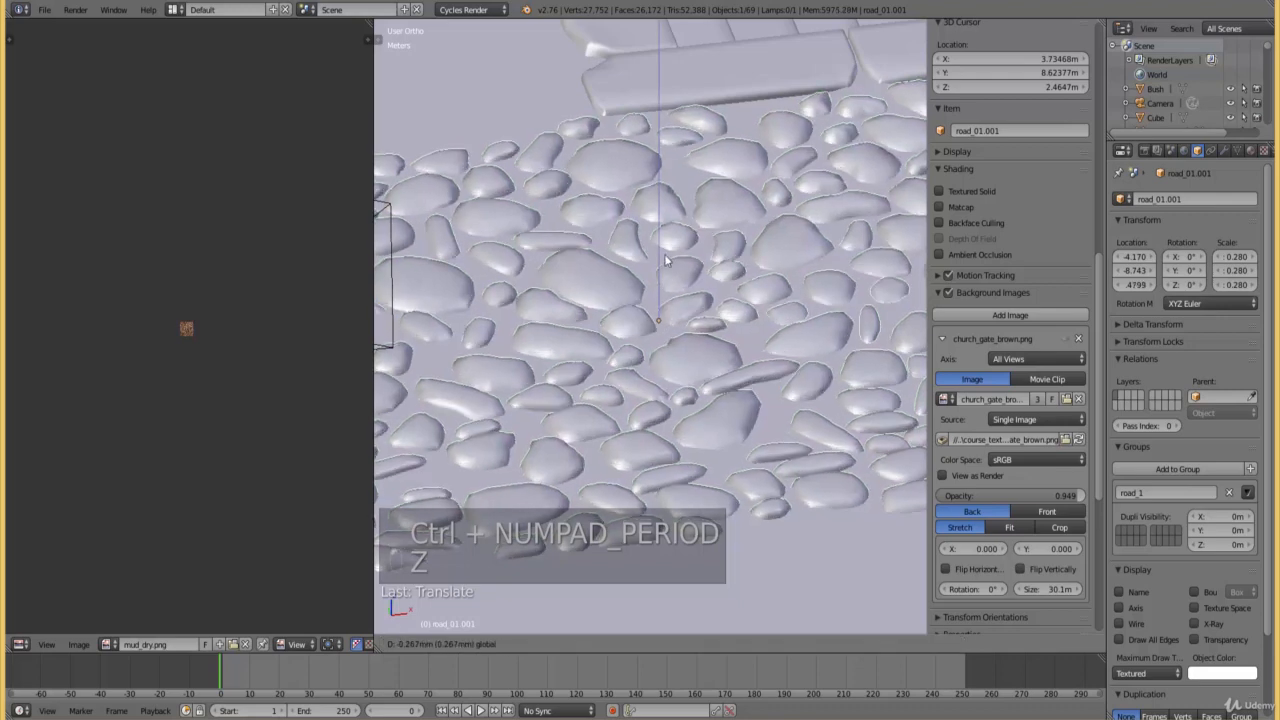
left_click(667, 281)
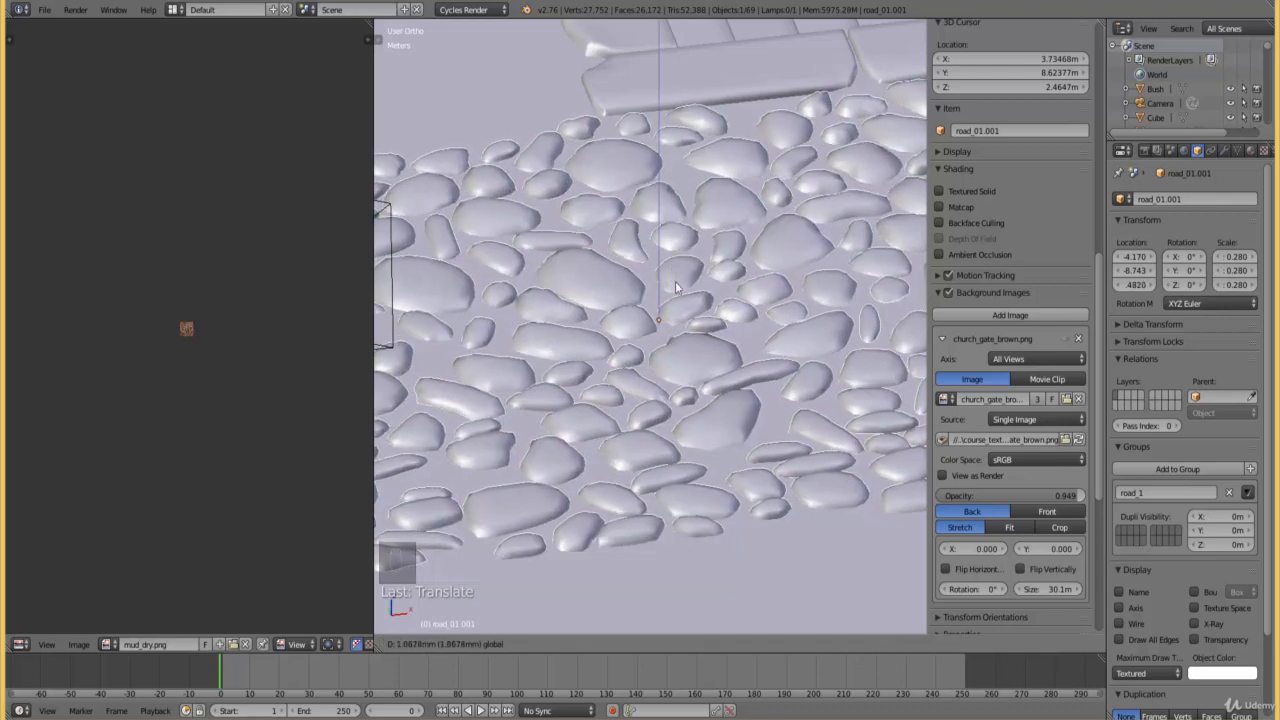
- Preview the stone patch beside the stairs in rendered shading
scroll(674, 280, "down", 5)
scroll(701, 320, "up", 4)
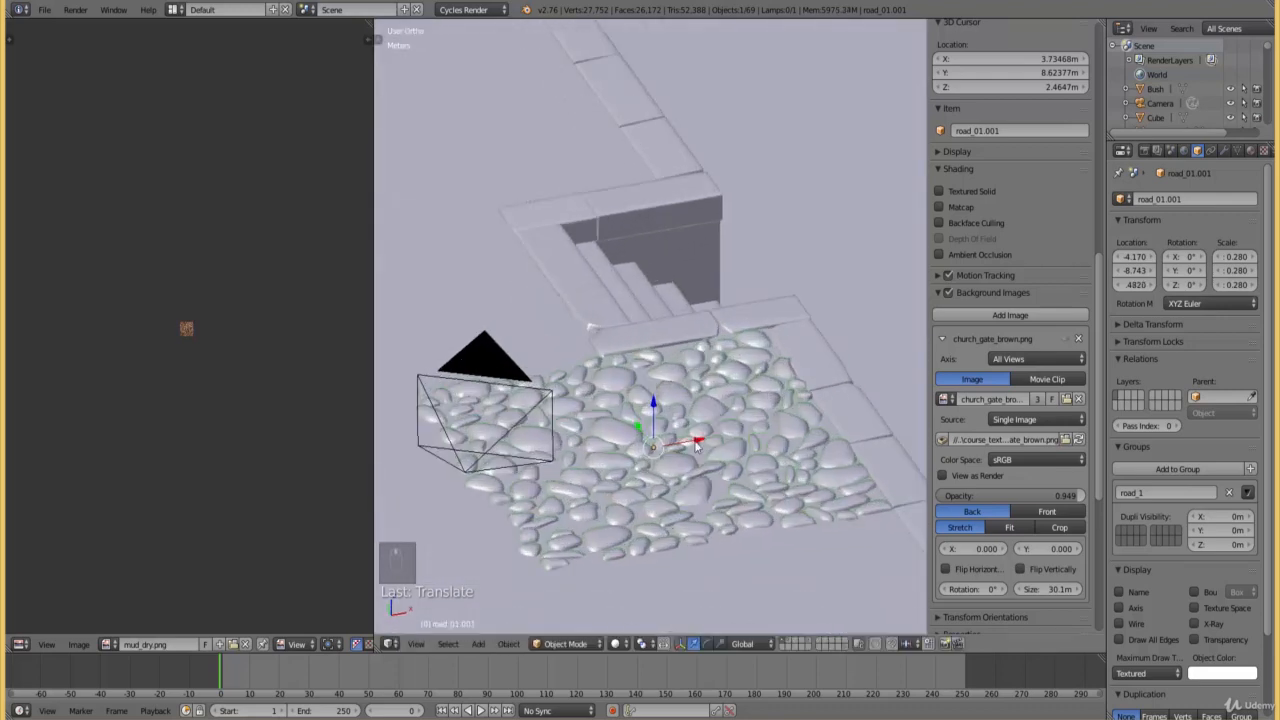
left_click(616, 645)
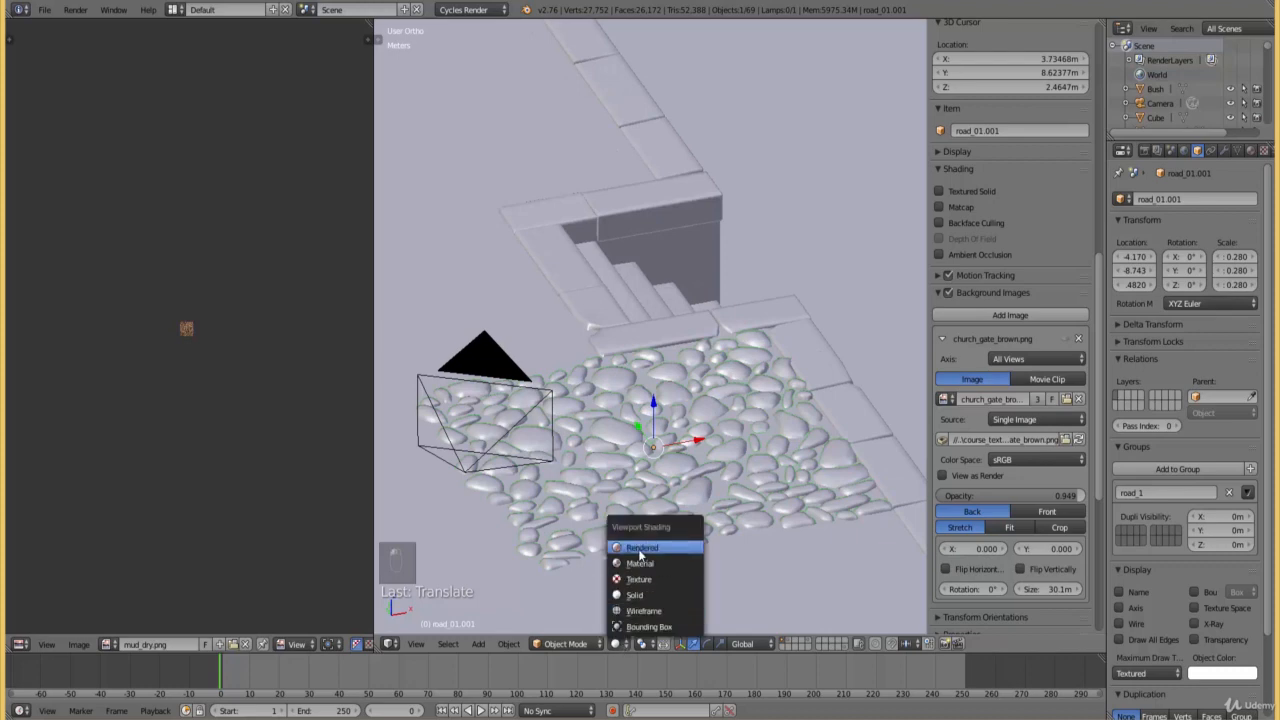
left_click(641, 553)
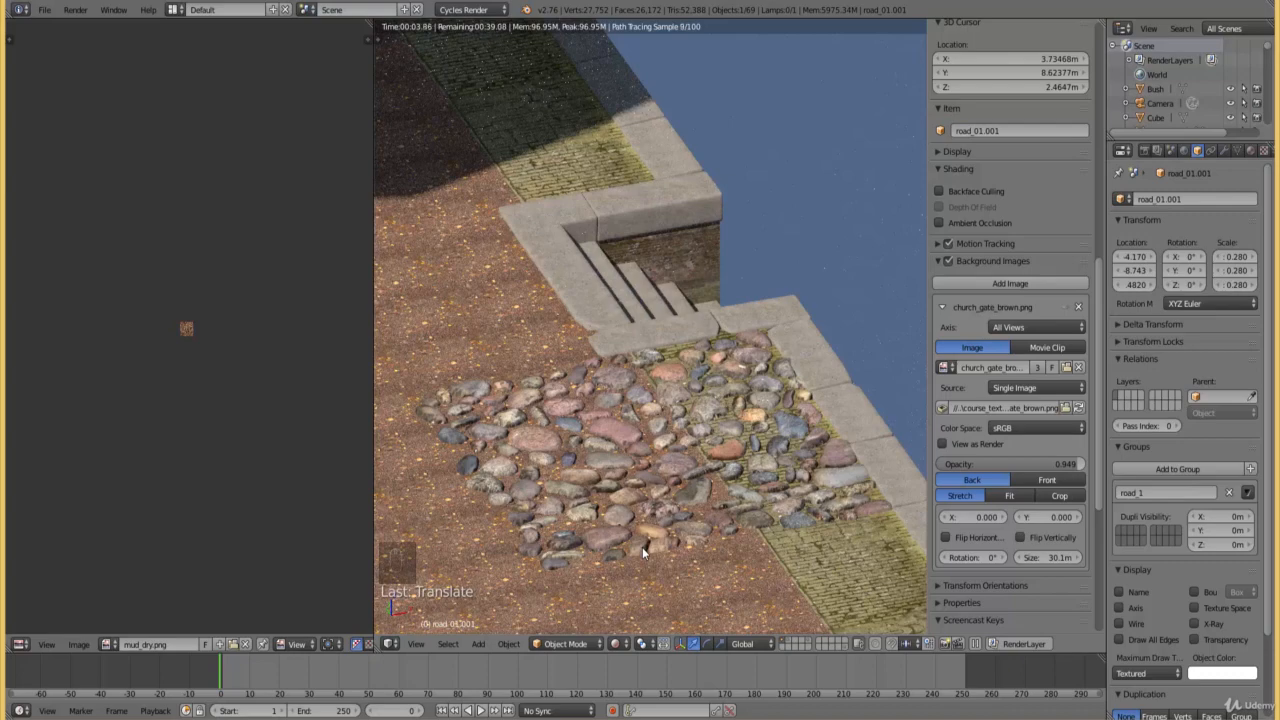
- Scale the stone patch down to 0.208 and move it onto the mud ground, along the border of the canal-side strip
key("z")
key("KP_7")
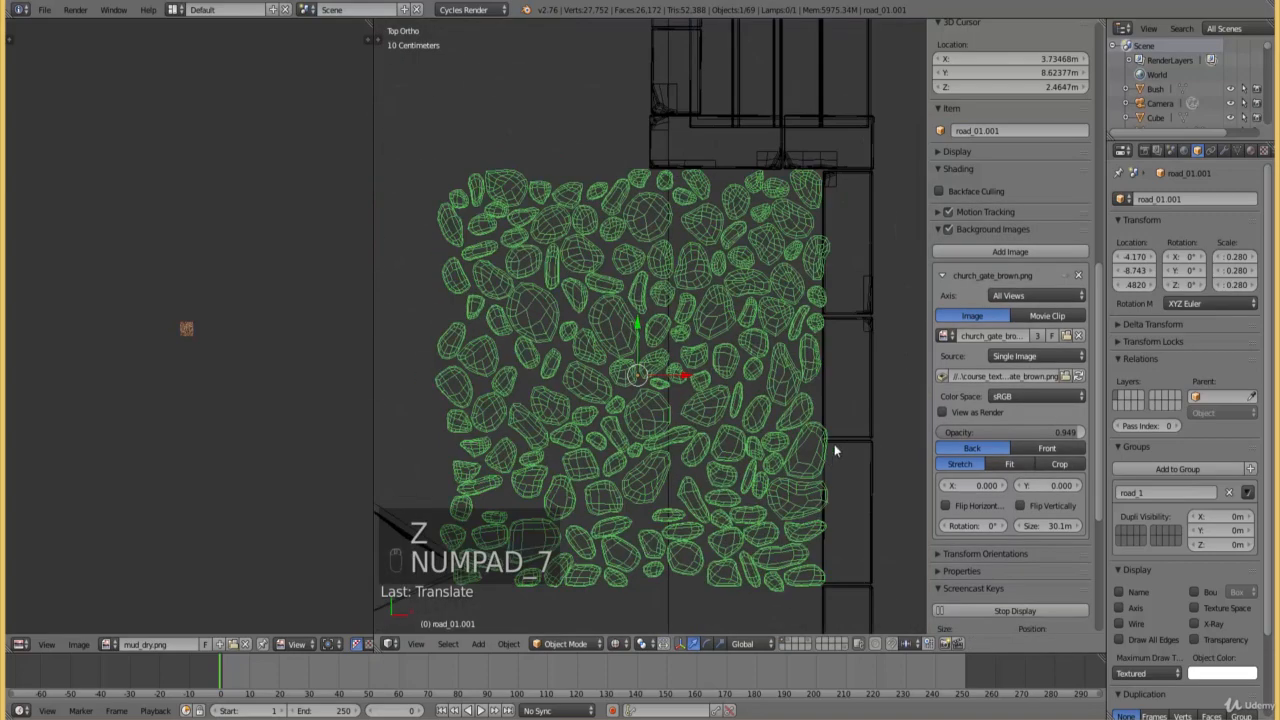
key("g")
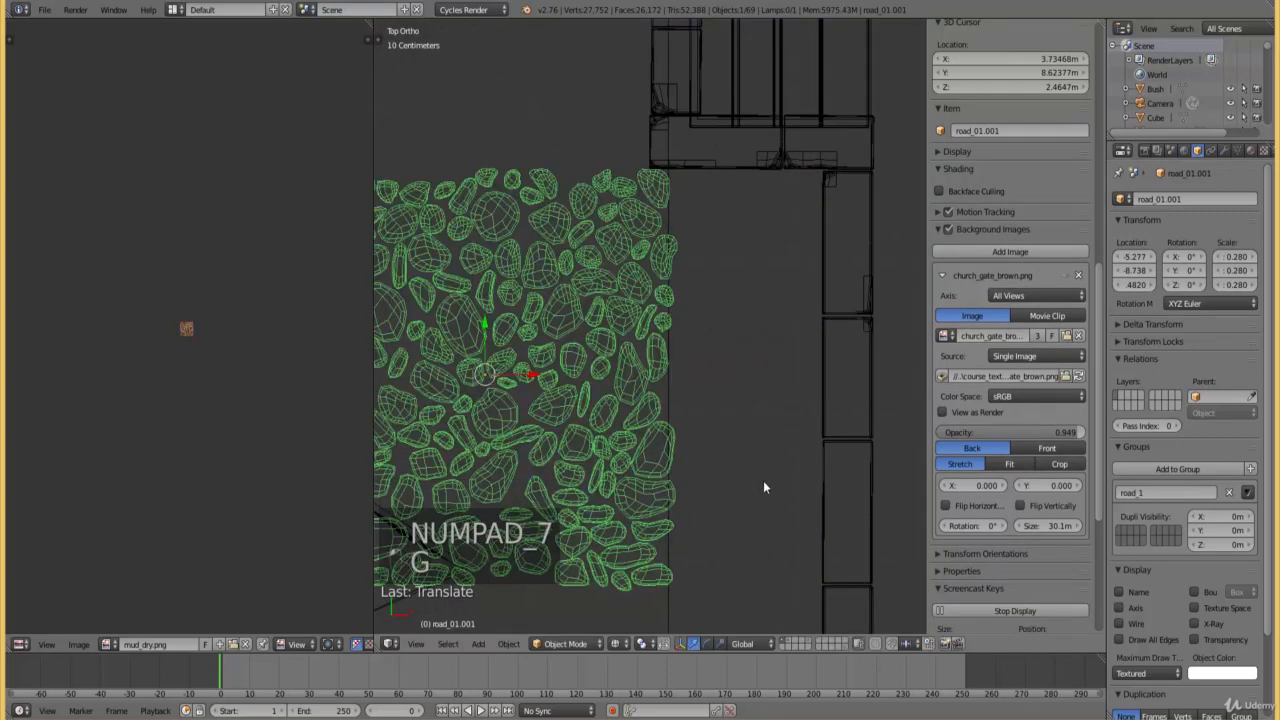
key("s")
left_click(697, 460)
key("g")
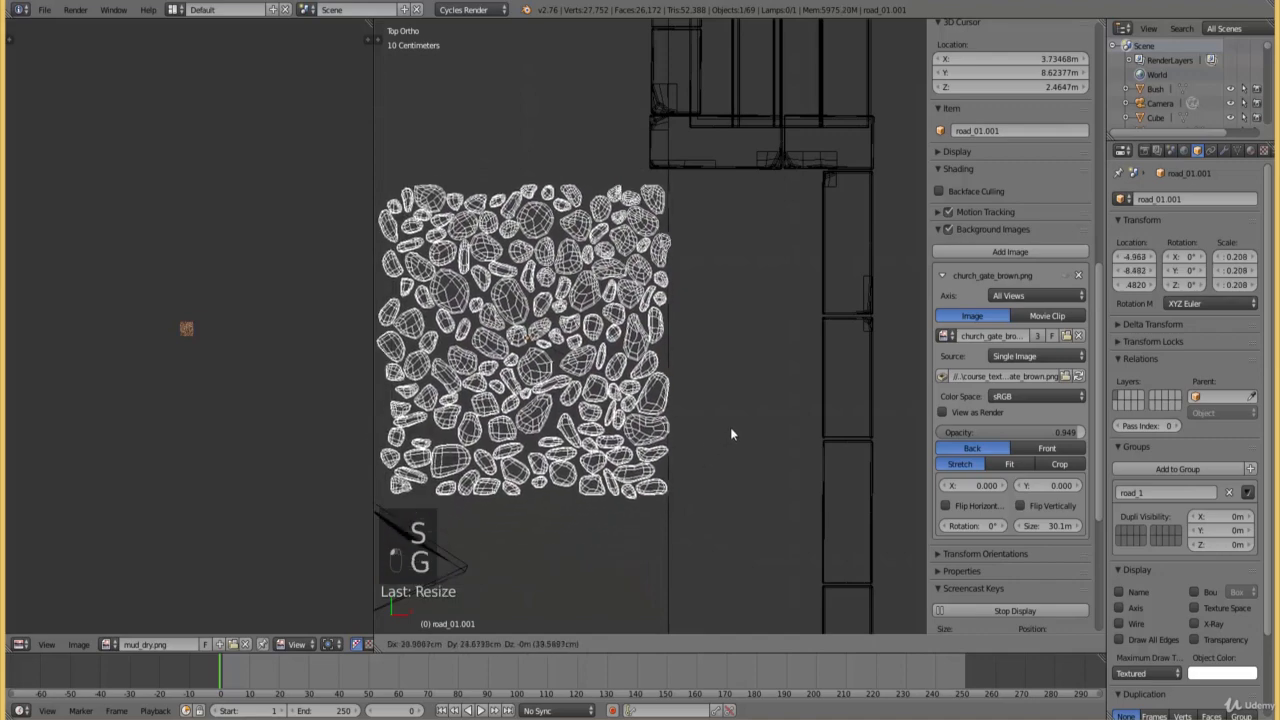
left_click(733, 416)
- Check the smaller stones in rendered shading, up close and through the camera
mouse_move(733, 416)
middle_mouse_down()
mouse_move(722, 462)
mouse_move(771, 403)
mouse_move(740, 450)
middle_mouse_up()
left_click(614, 643)
left_click(618, 545)
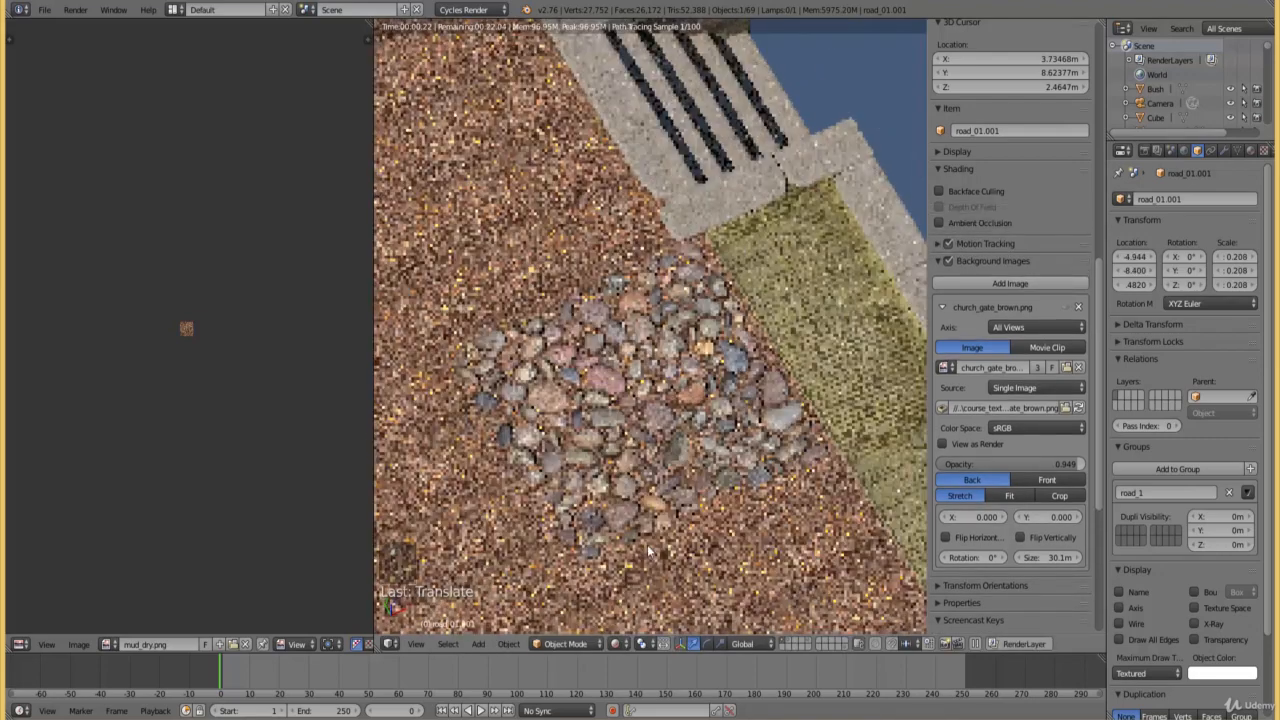
key("KP_0")
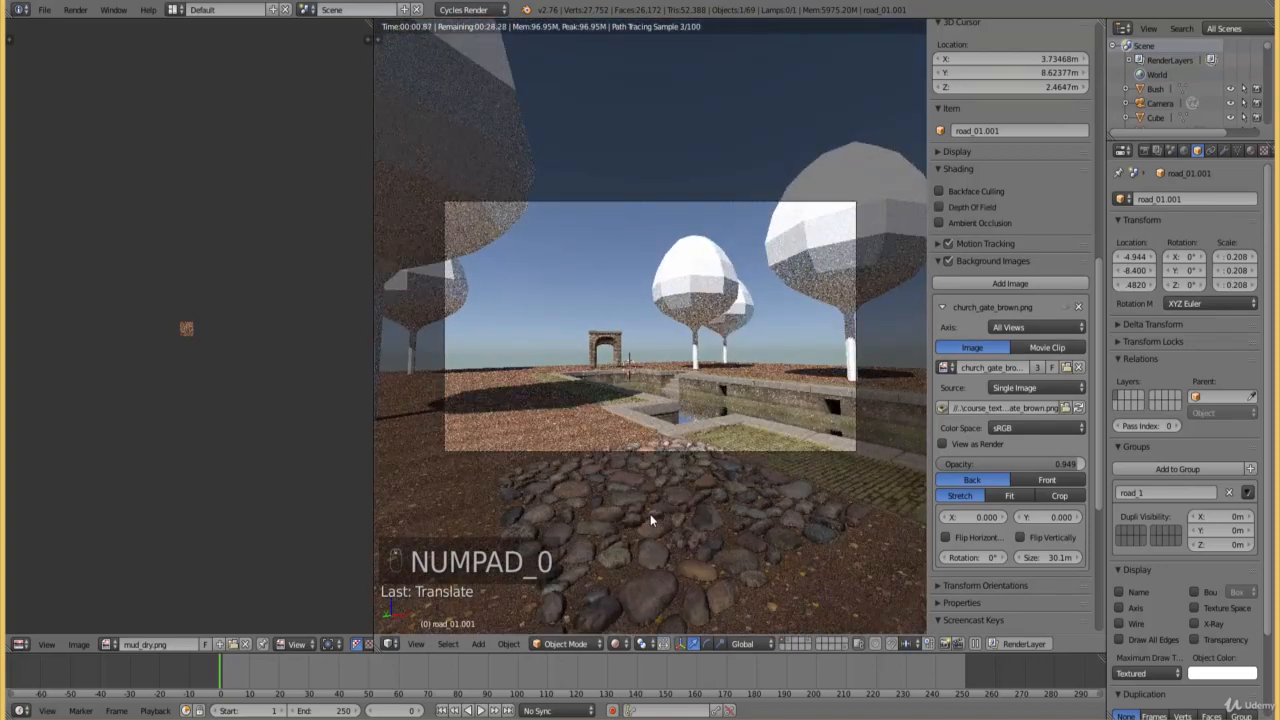
- Scale the stone patch down to 0.180 and realign it with the strip's border near the stair corner
key("KP_7")
key("z")
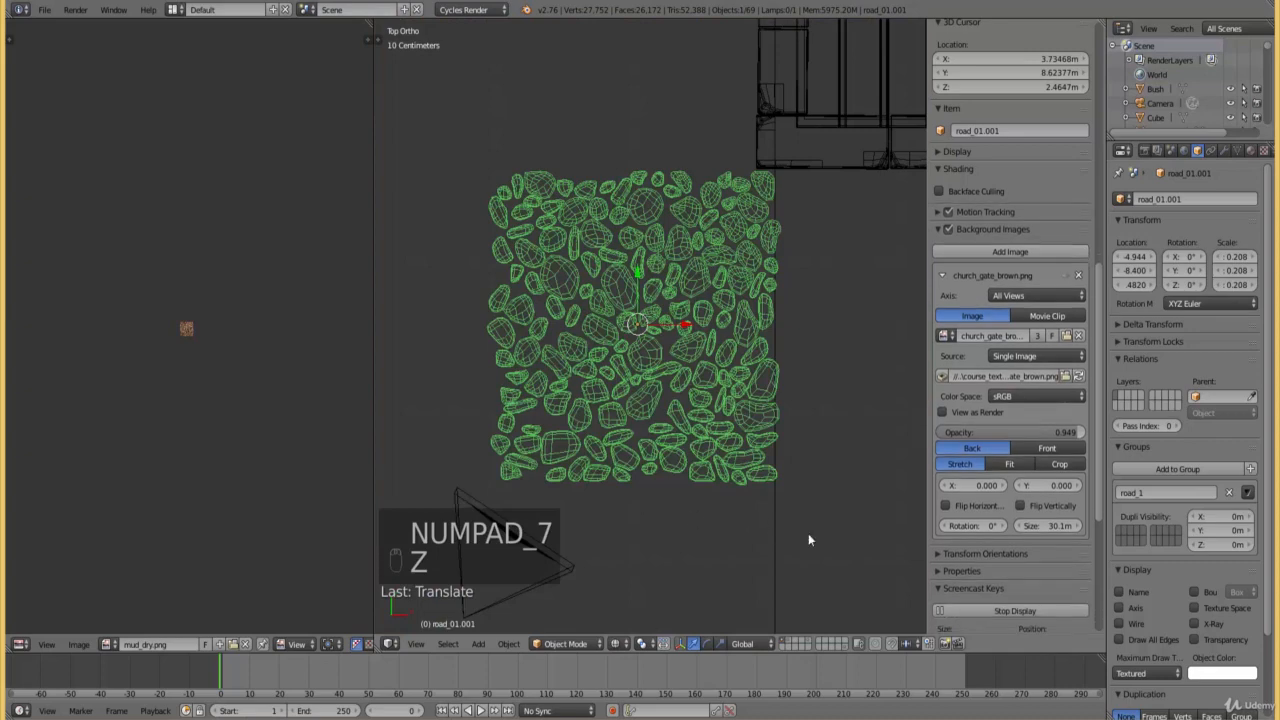
key("s")
left_click(785, 512)
key("g")
left_click(798, 490)
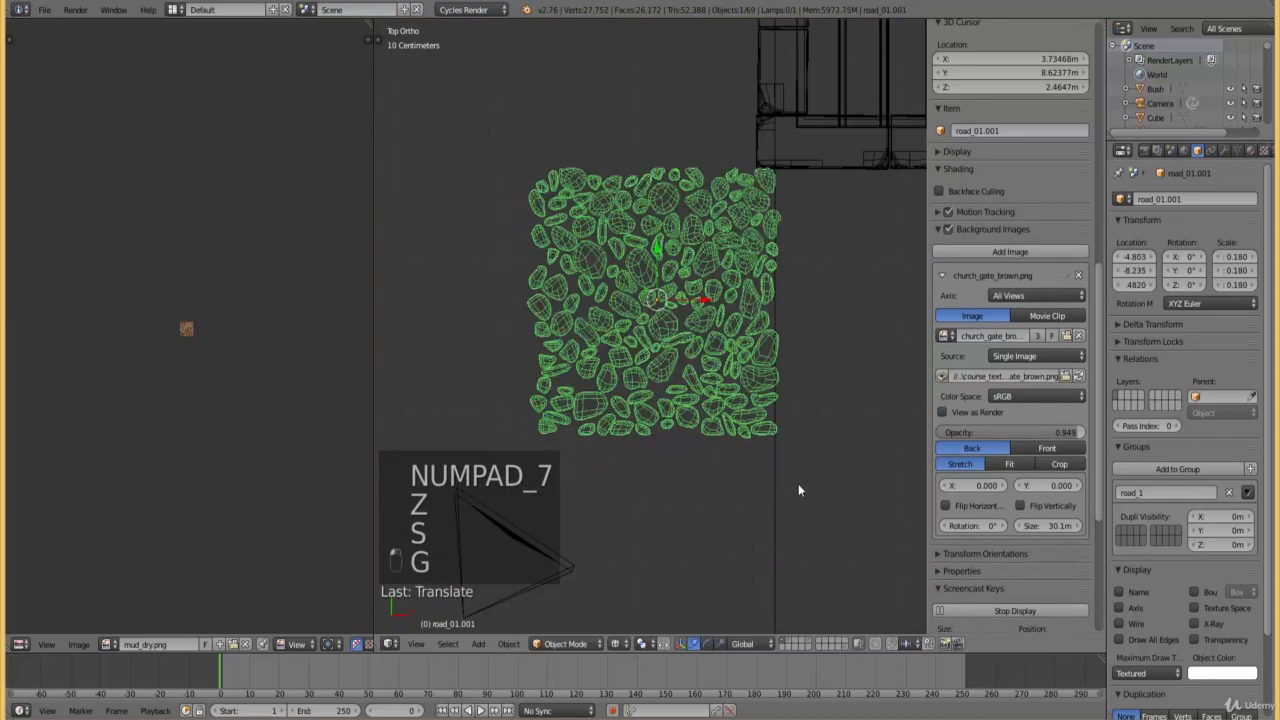
- Duplicate the stone patch and place the copy alongside the stairs, adjoining the first patch's far side
middle_click_drag(762, 201, 766, 362, "shift")
scroll(764, 363, "down", 7)
scroll(764, 385, "up", 5)
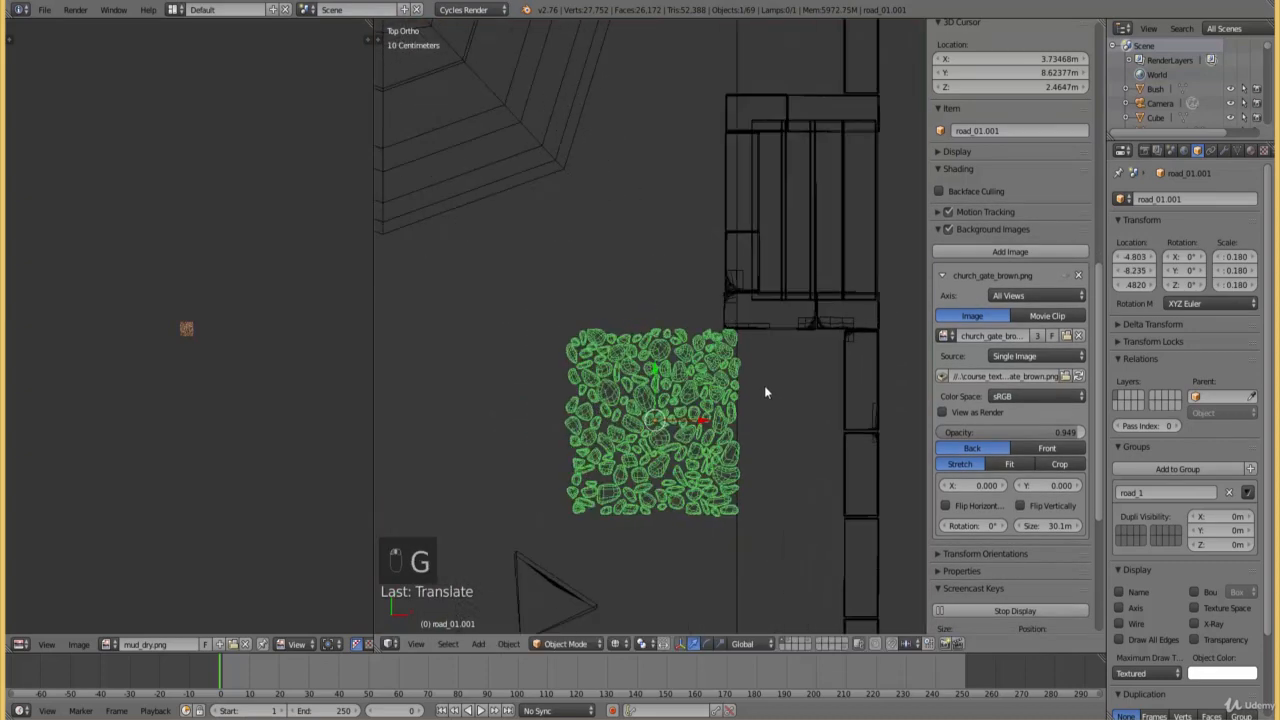
scroll(764, 392, "up", 1)
key("shift+d")
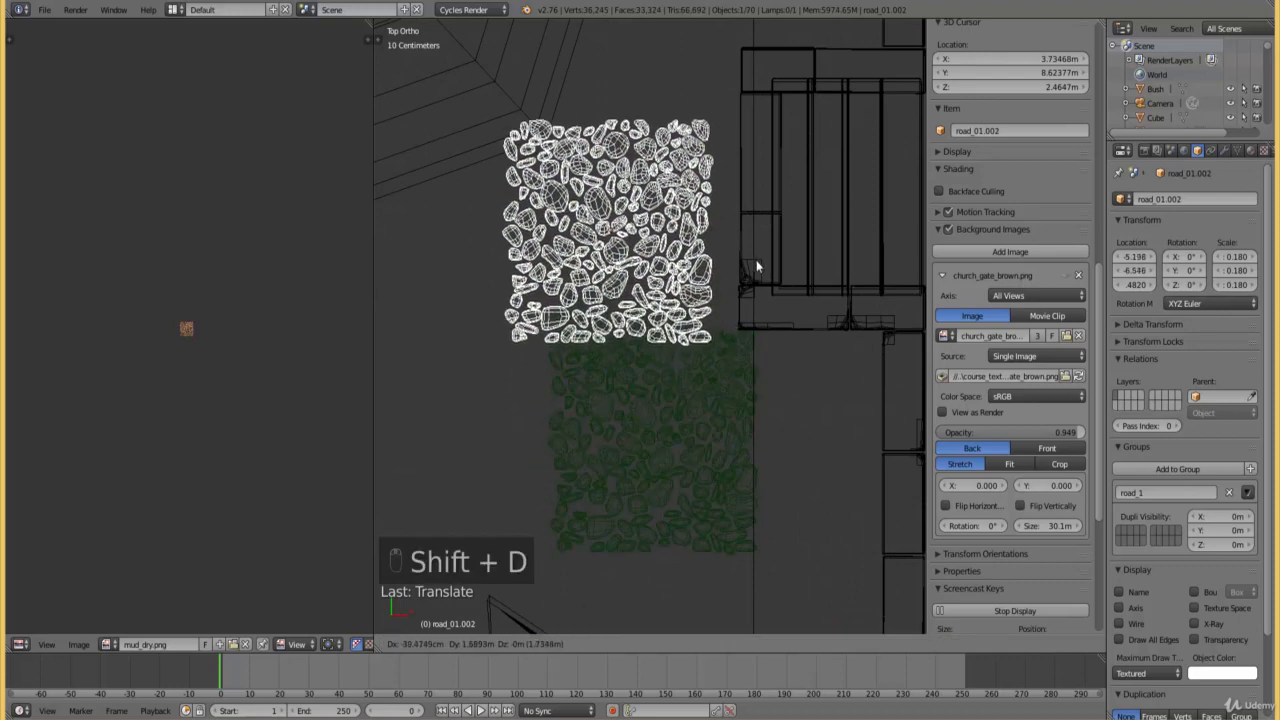
left_click(822, 295)
scroll(800, 291, "down", 3)
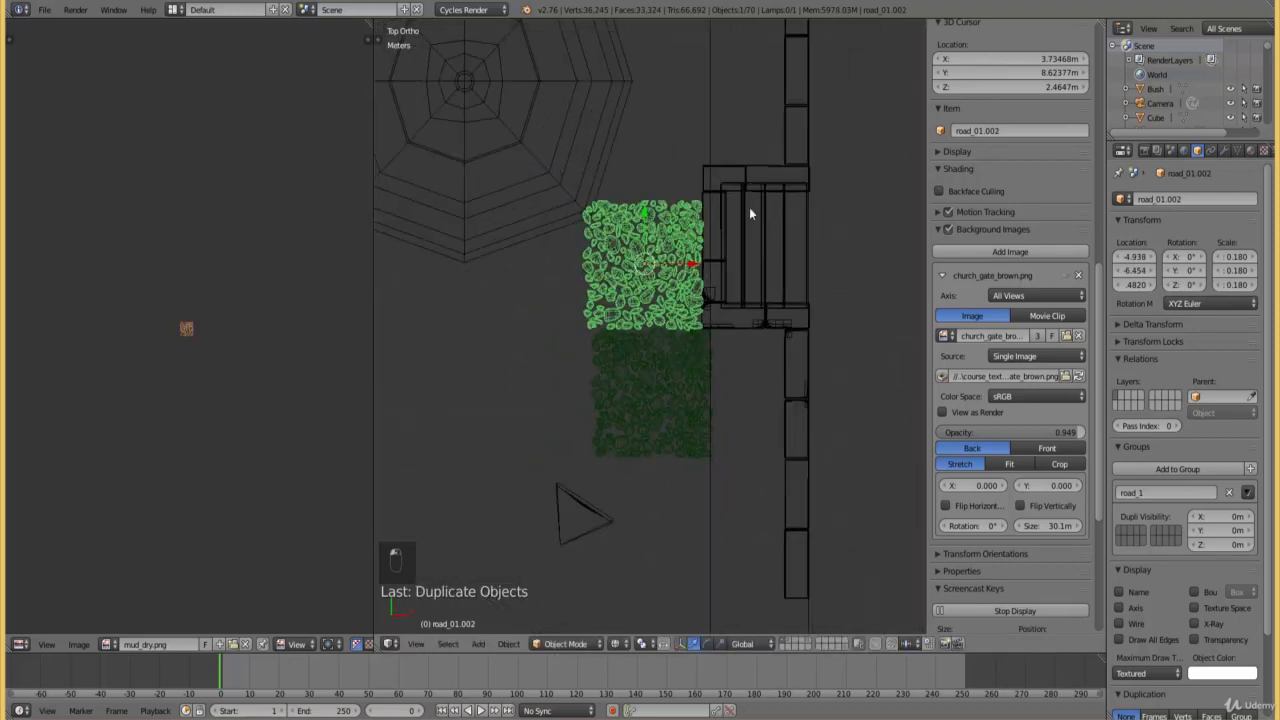
- Duplicate the stone patch again and fit the copy against the first patch's near side, along the strip's border
key("shift+d")
left_click(771, 428)
scroll(774, 433, "up", 4)
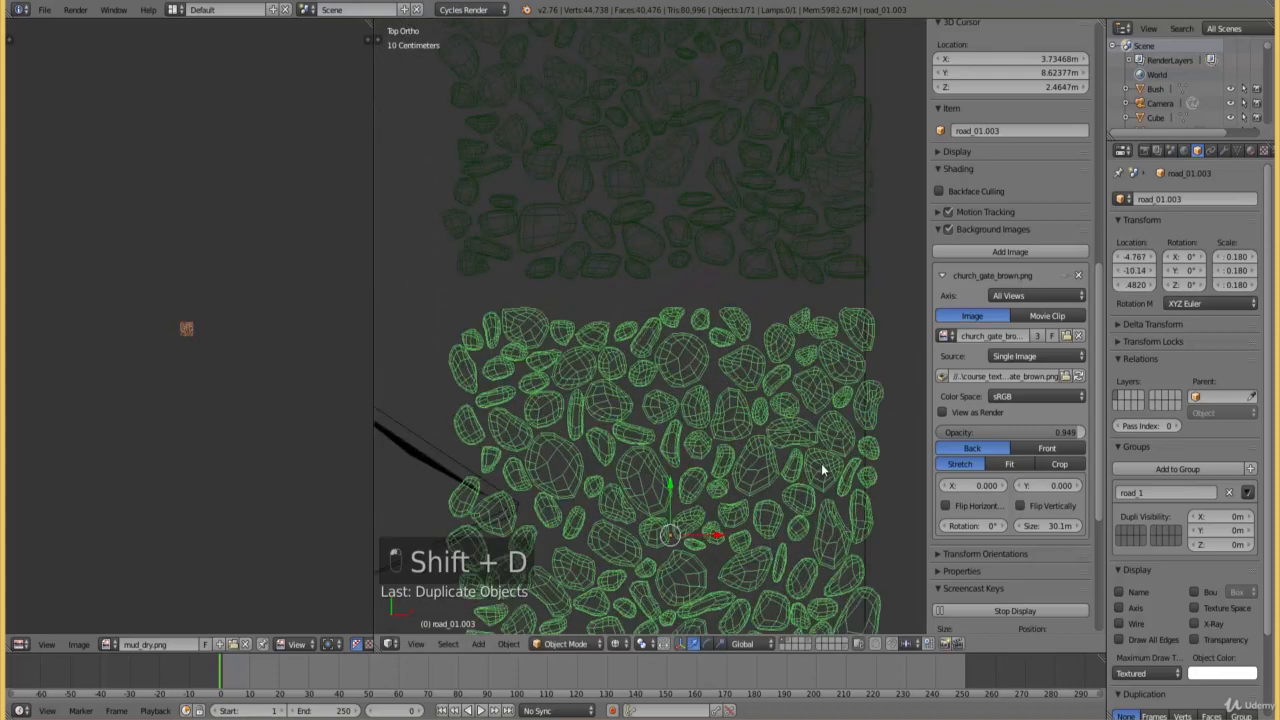
key("g")
left_click(828, 442)
scroll(831, 434, "down", 4)
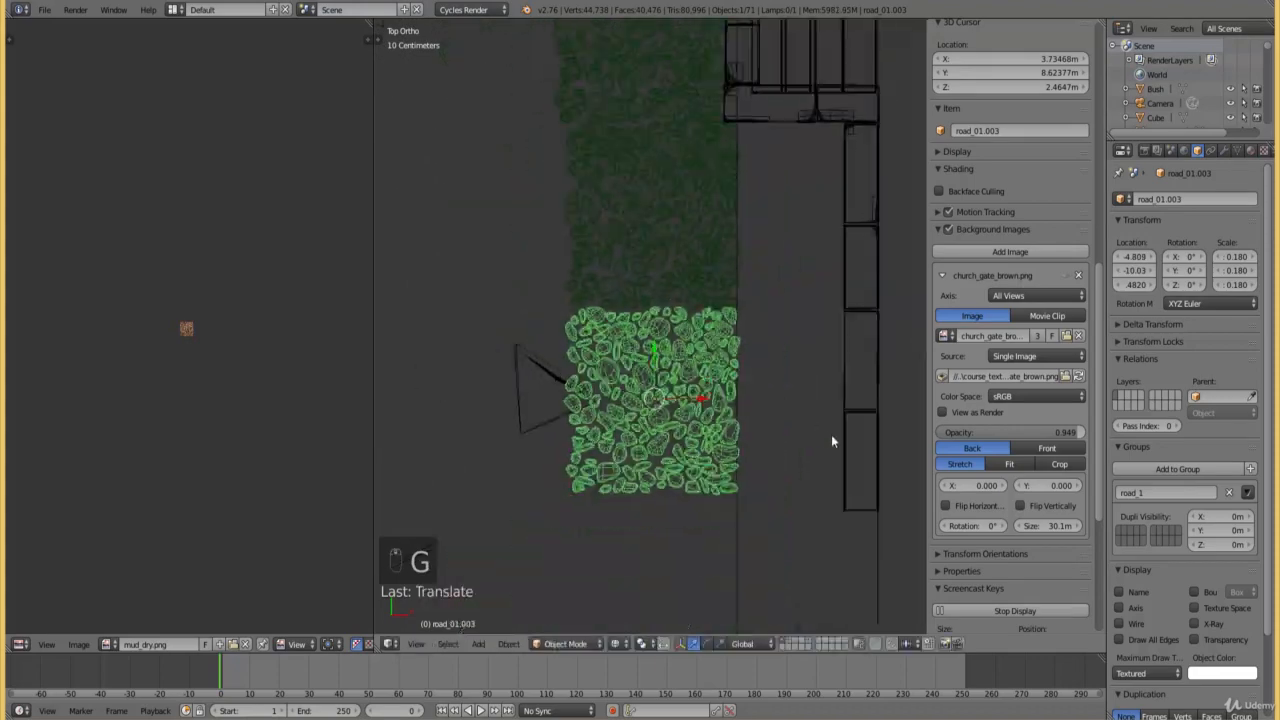
- Duplicate the stone patch twice, placing one copy over the camera and the other directly beyond it to form a second column
key("shift+d")
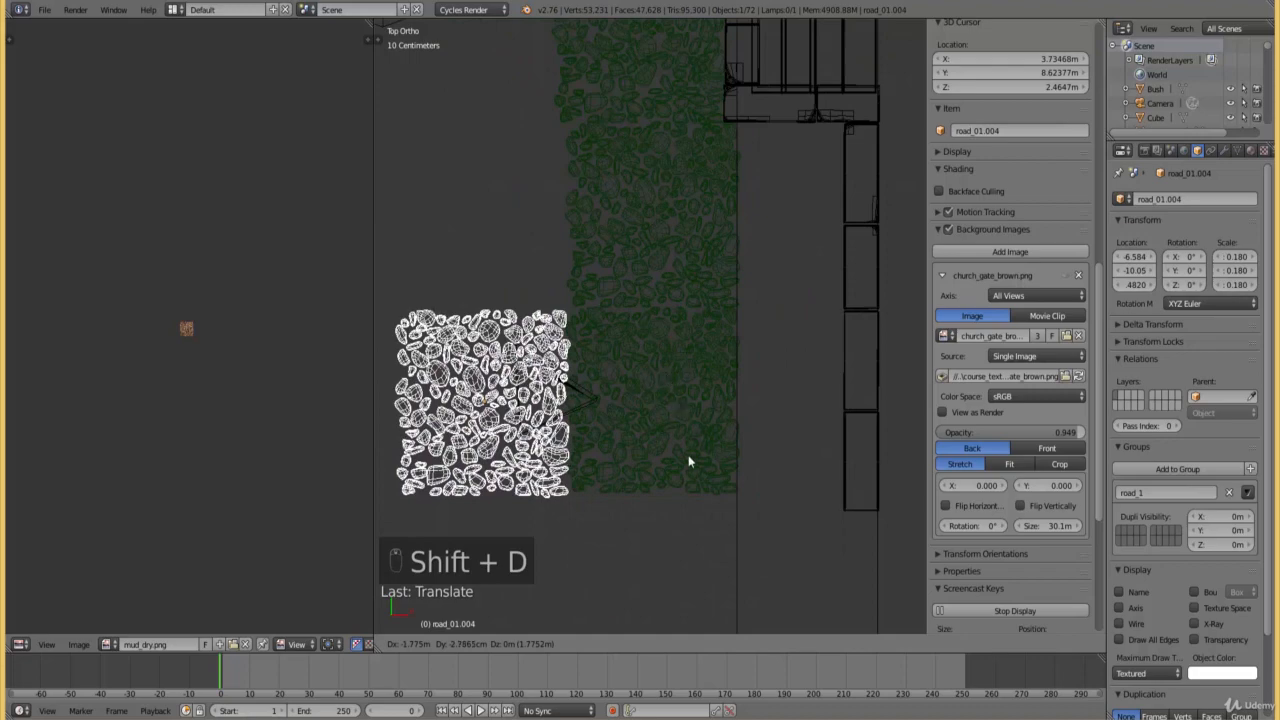
left_click(688, 461)
key("shift+d")
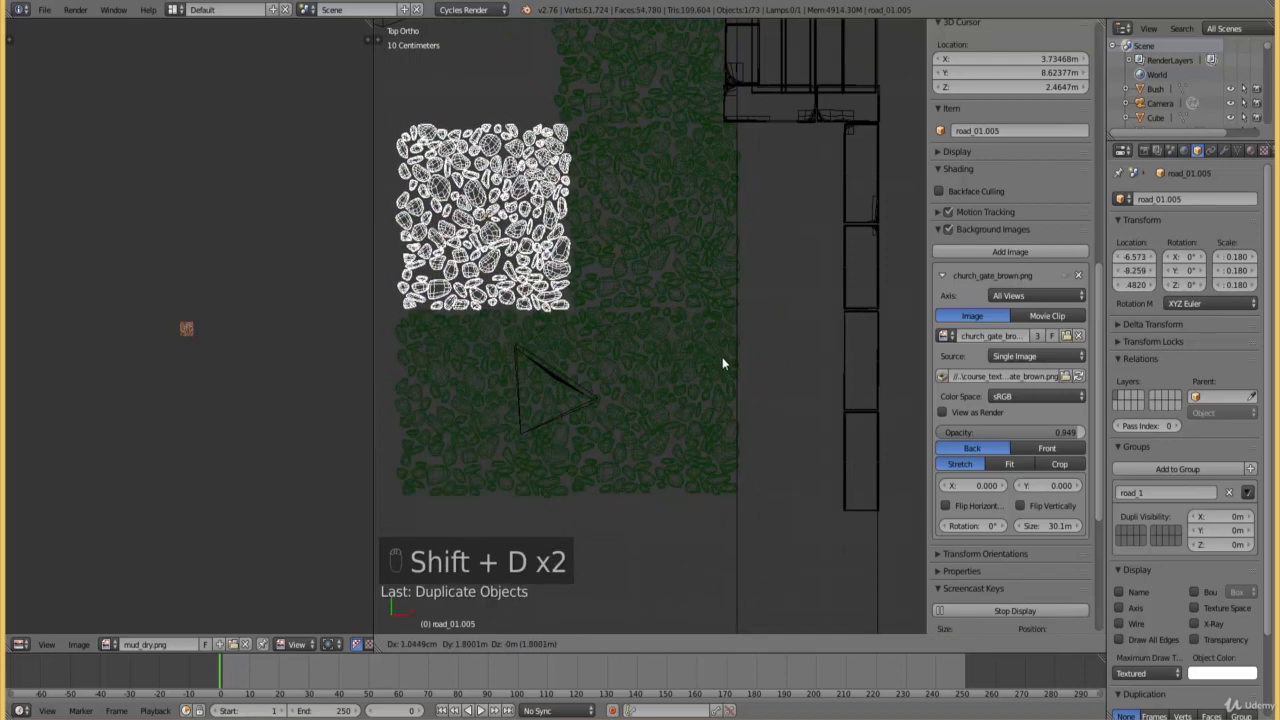
left_click(719, 357)
- Check the patches against the camera view and delete the two stone patches nearest the camera
key("KP_0")
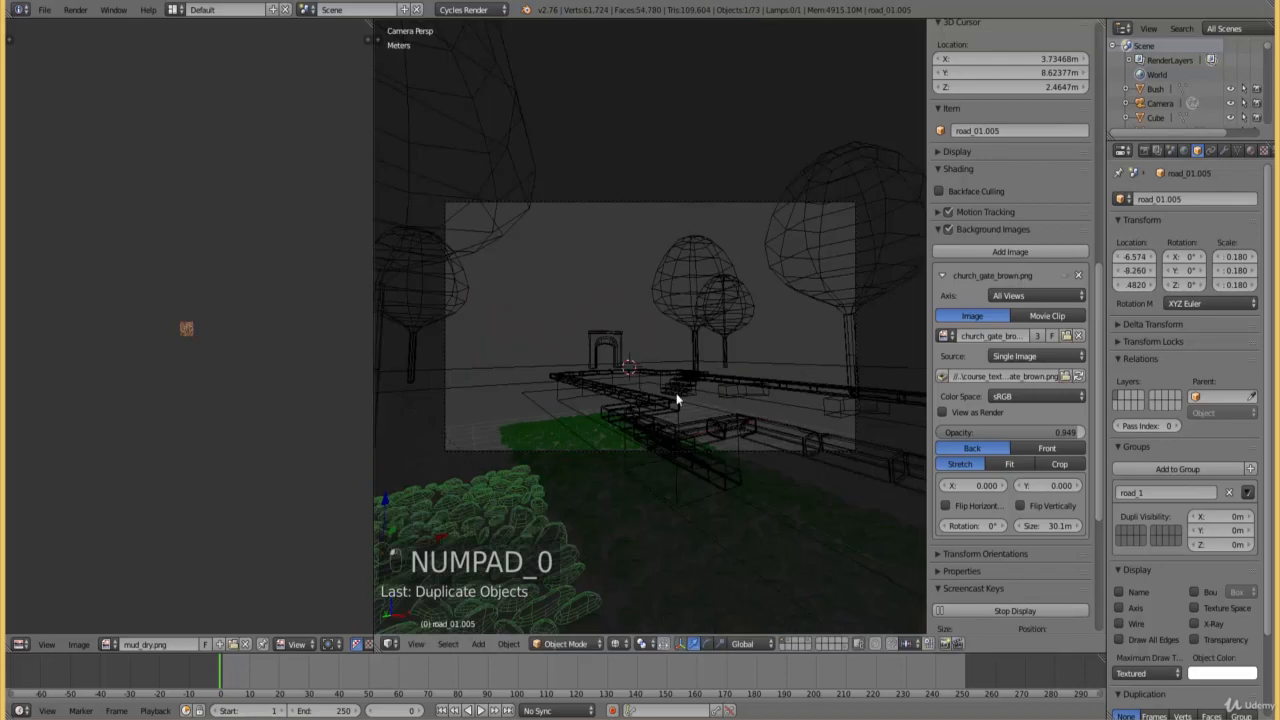
key("KP_7")
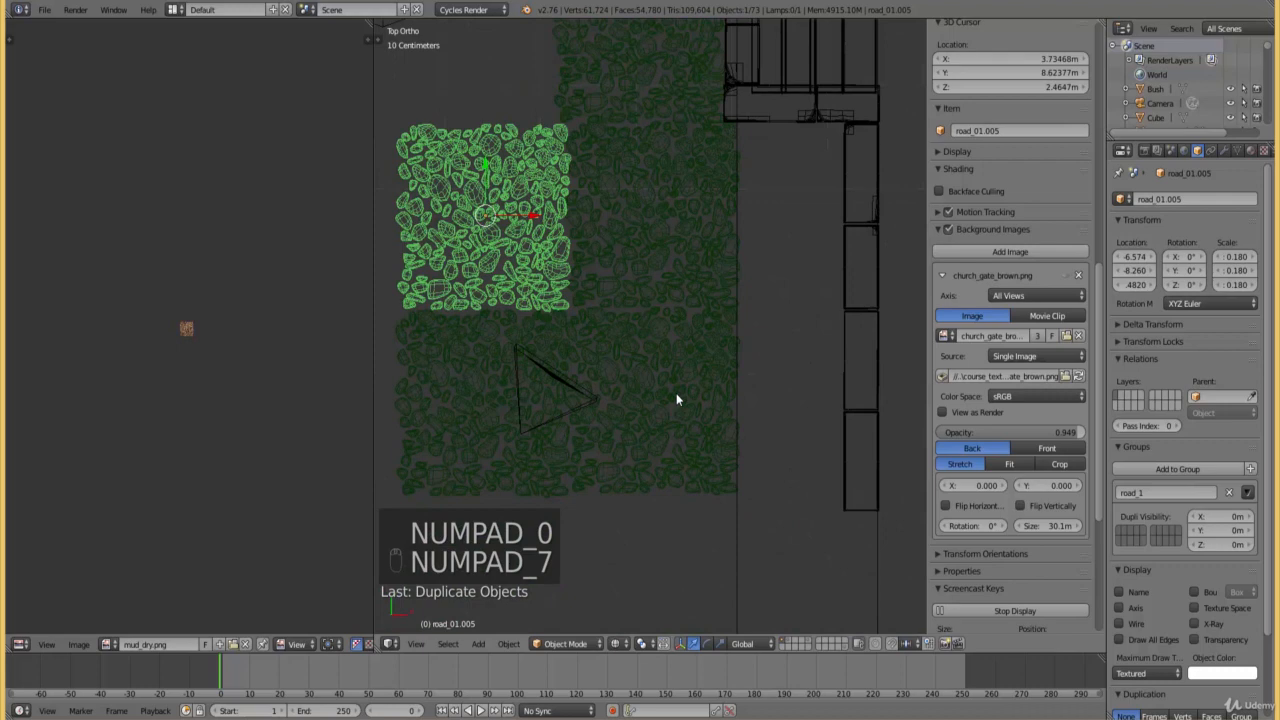
right_click(670, 494)
key("x")
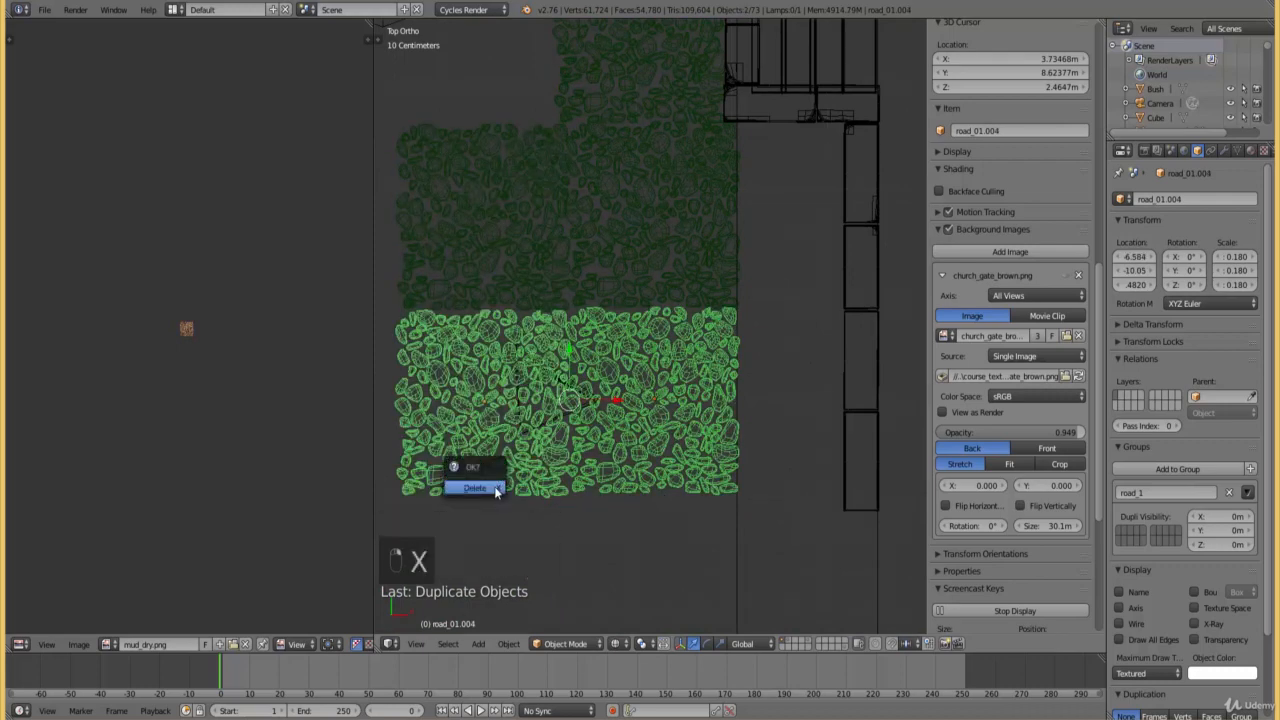
left_click(490, 486)
- Duplicate the outer stone patch and place the copy at the tree's edge, beside the patch next to the stairs
scroll(508, 413, "down", 3)
right_click(486, 391)
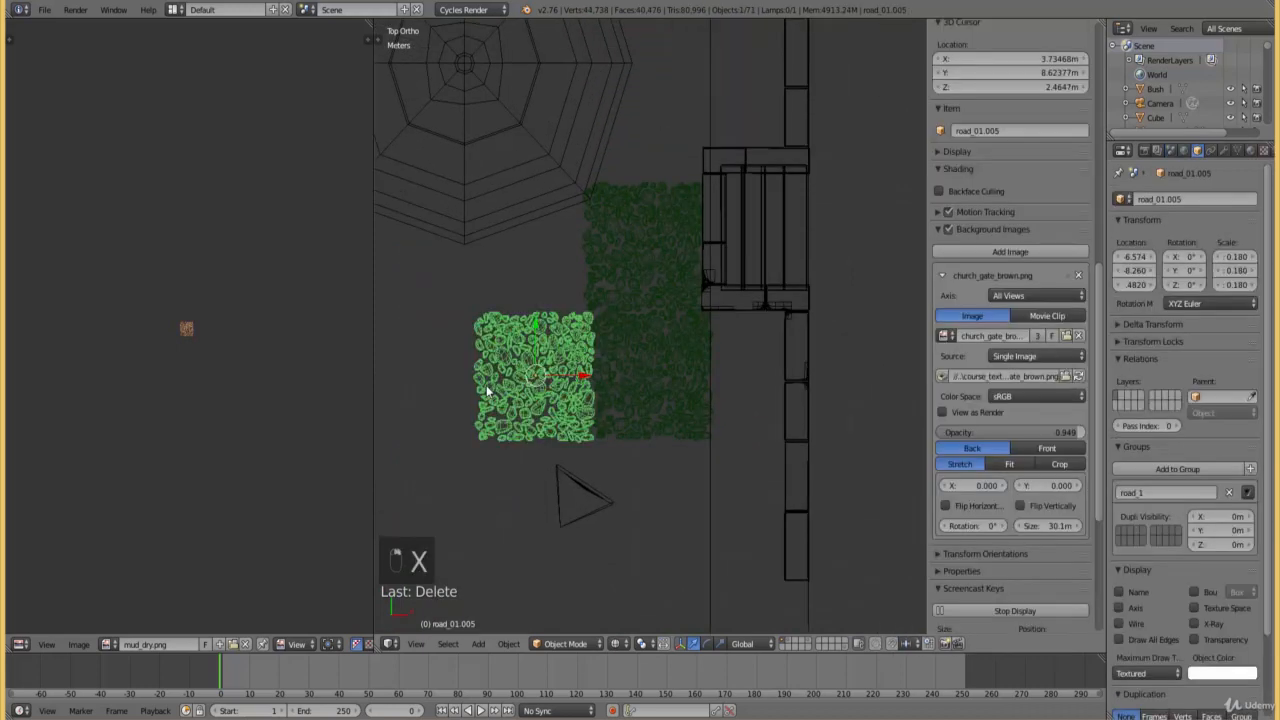
scroll(640, 450, "up", 3)
key("shift+d")
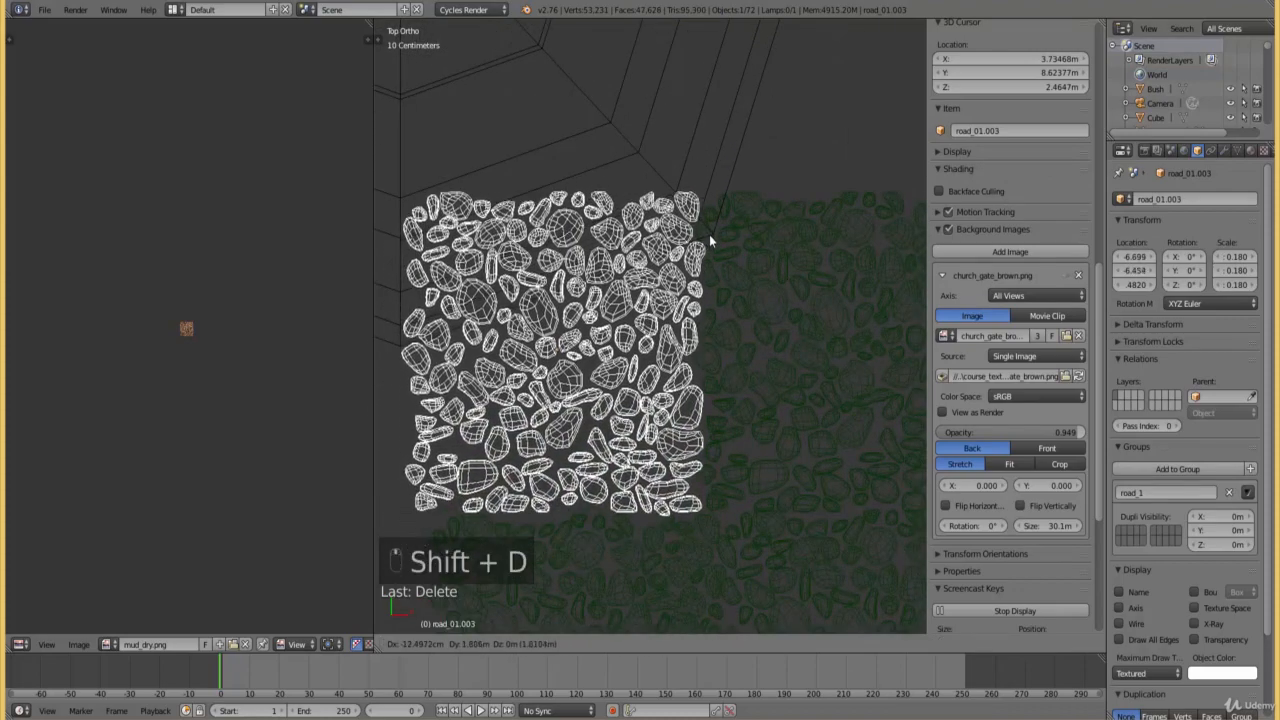
left_click(710, 329)
- Add two more stone patch copies past the stairs, one along the strip's border and one beside it under the tree
scroll(718, 328, "down", 4)
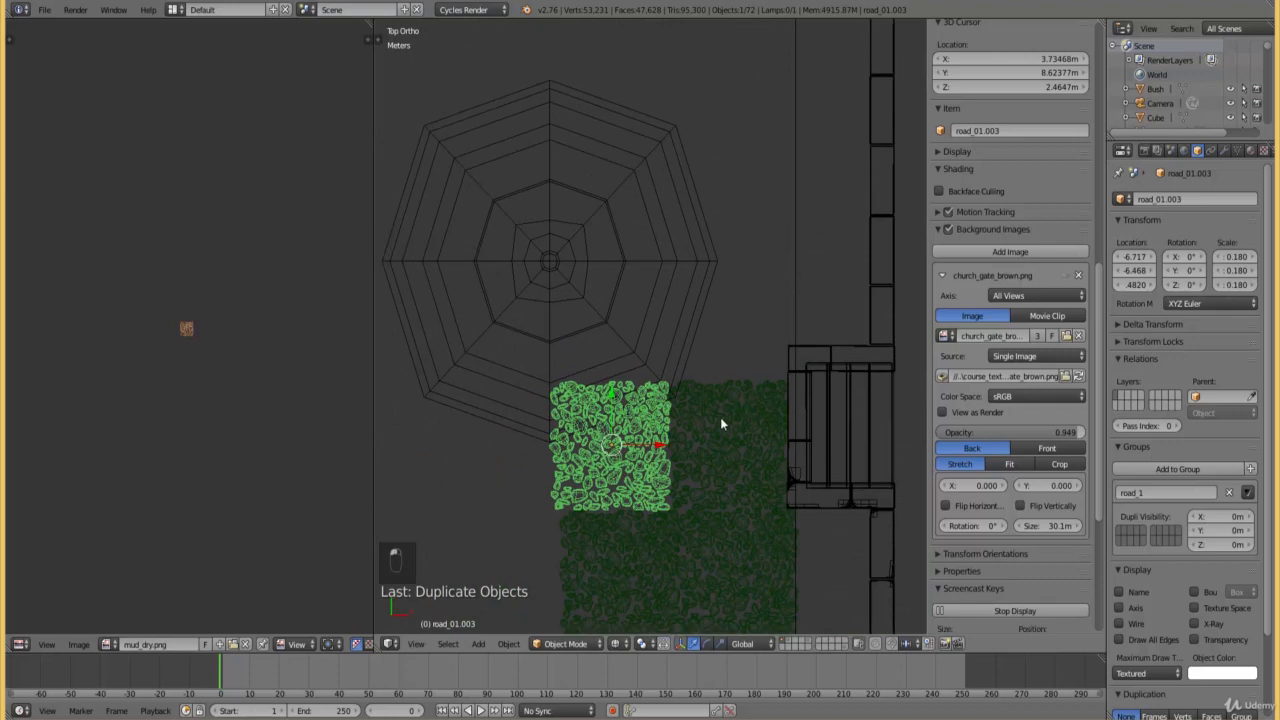
scroll(708, 440, "up", 2)
key("shift+d")
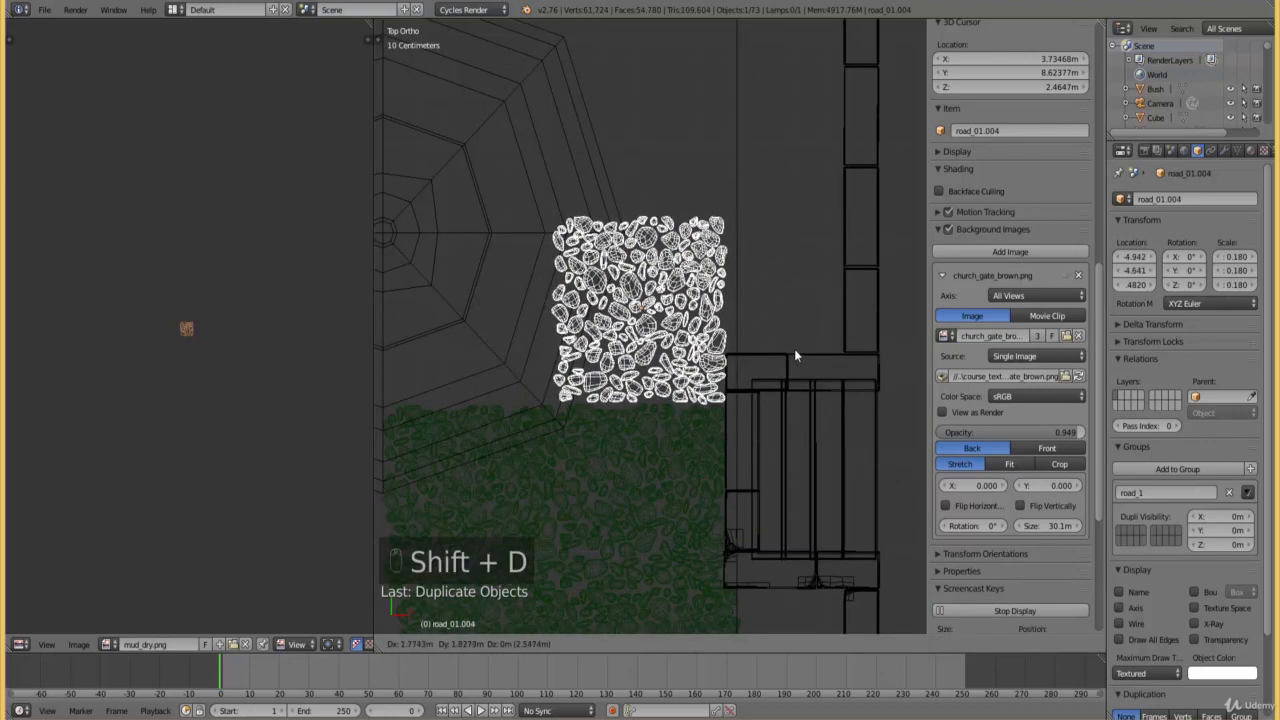
left_click(794, 356)
key("shift+d")
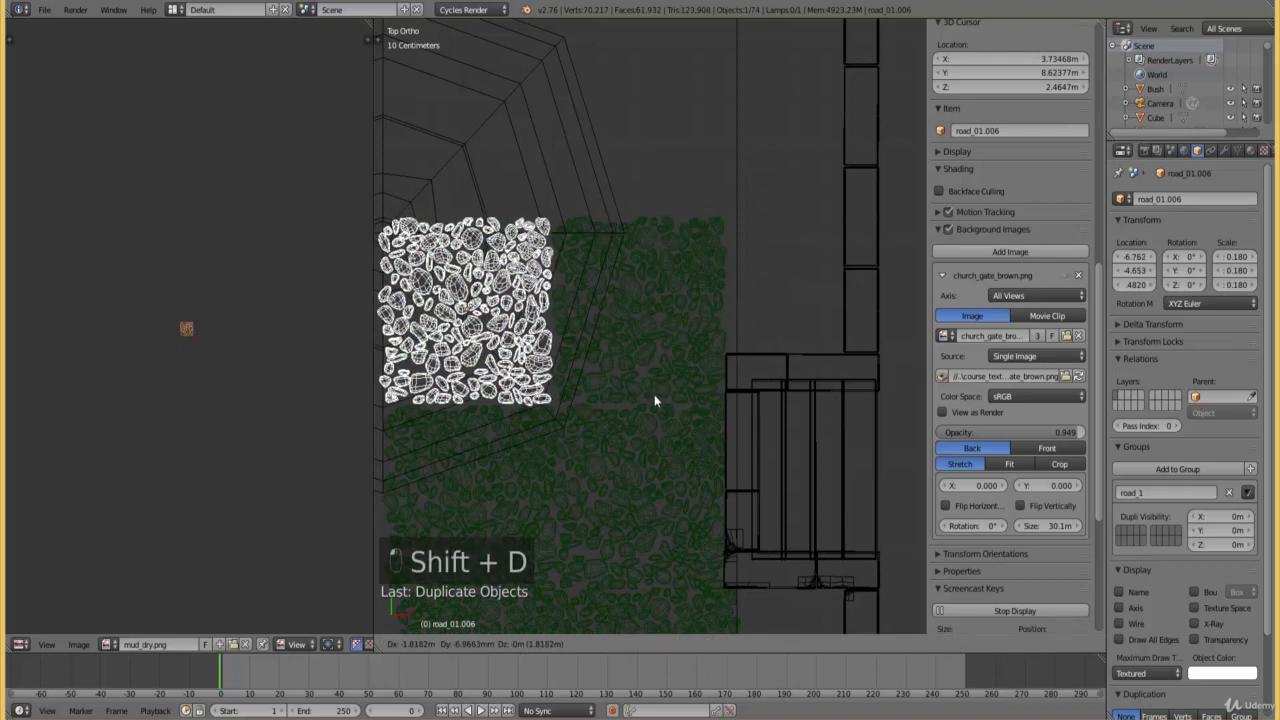
left_click(706, 390)
- Inspect the enlarged stone area through the camera in rendered shading
key("KP_0")
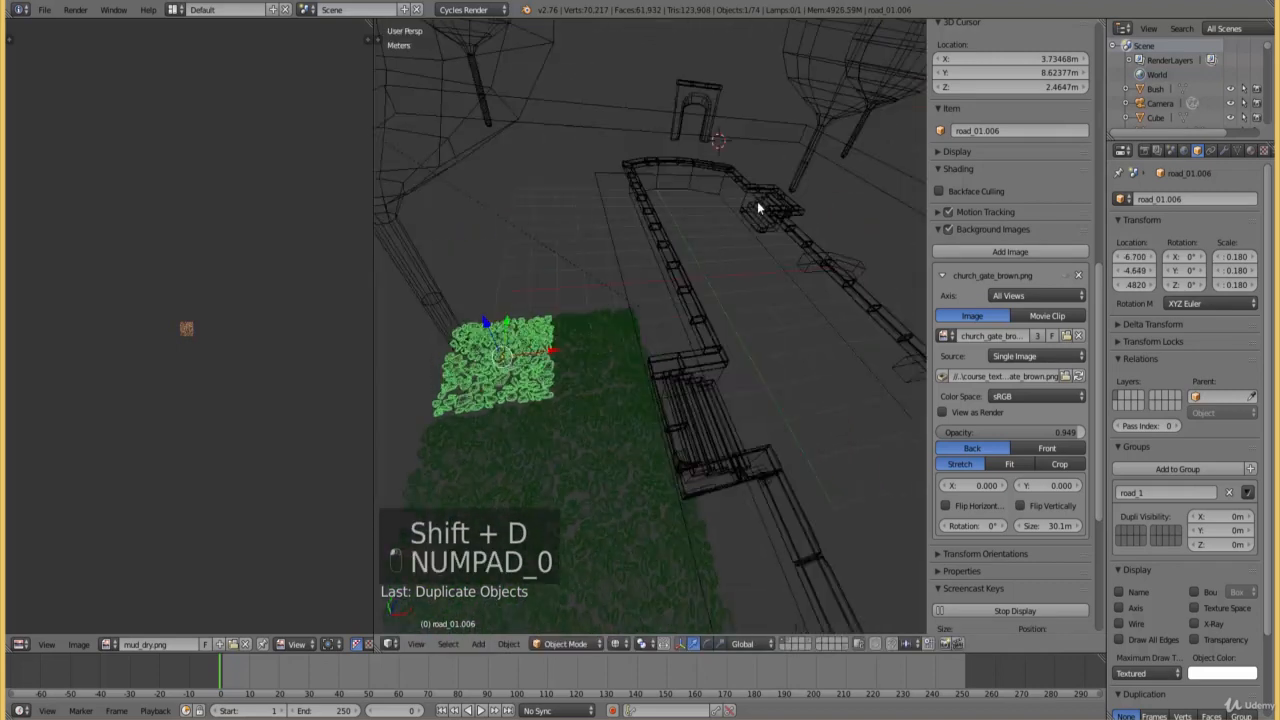
key("z")
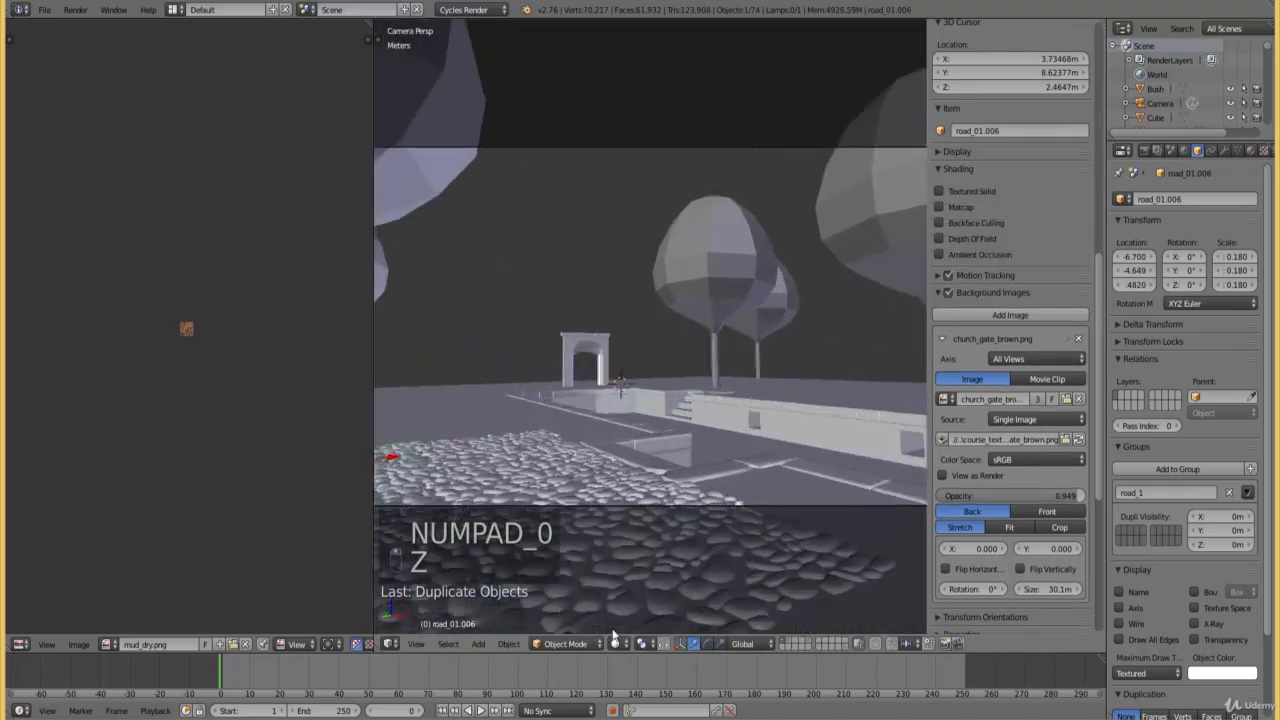
left_click(615, 642)
left_click(650, 546)
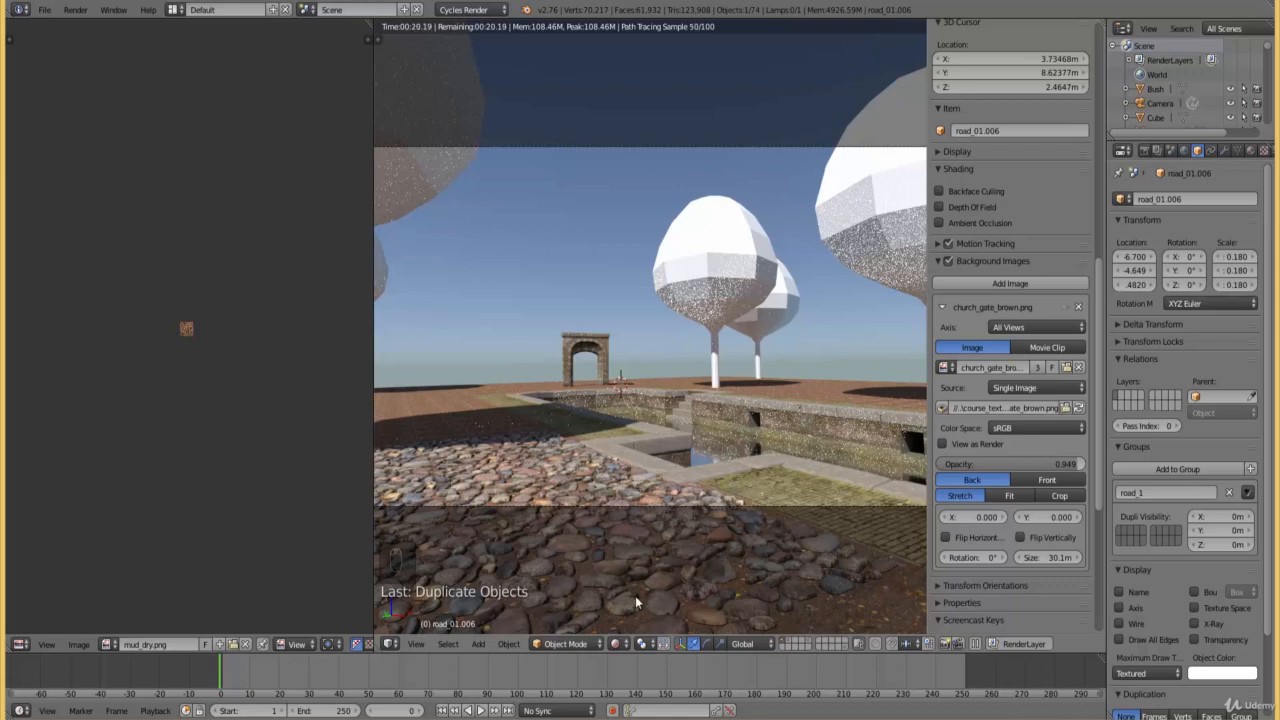
- Select all the loose stone patches from above in wireframe and delete them
key("KP_7")
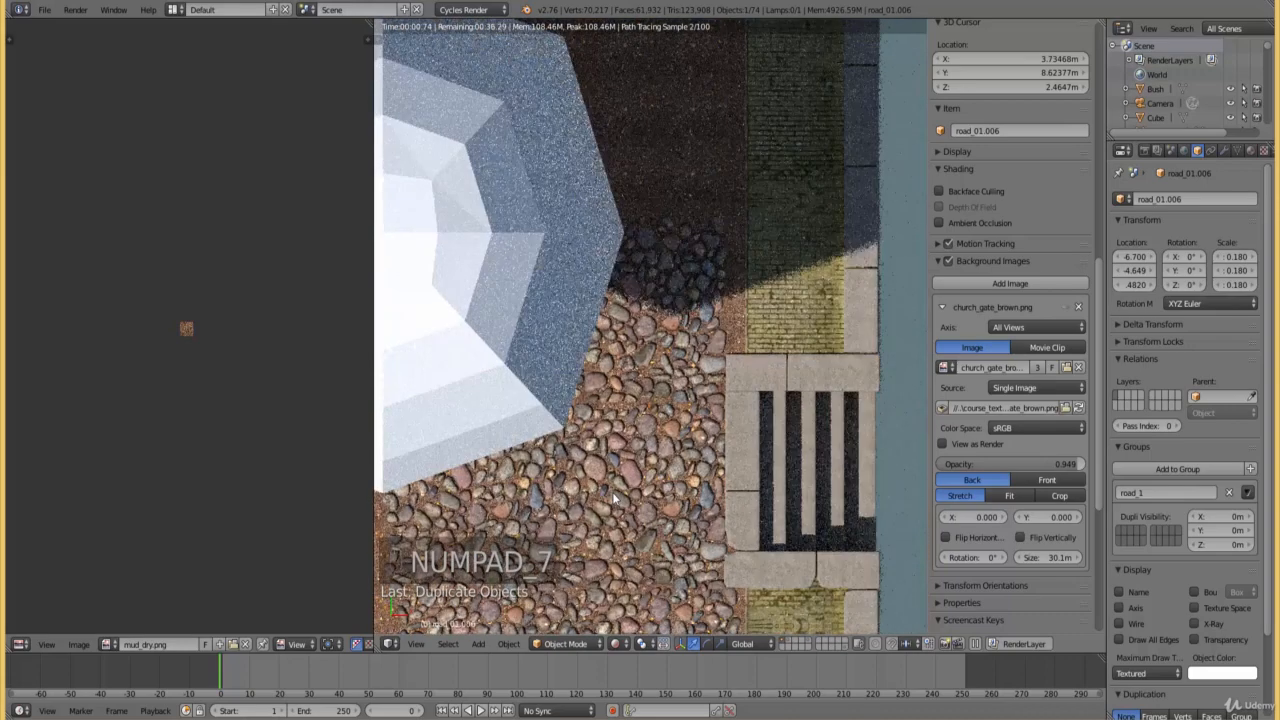
key("z")
key("b")
left_click_drag(636, 515, 597, 435)
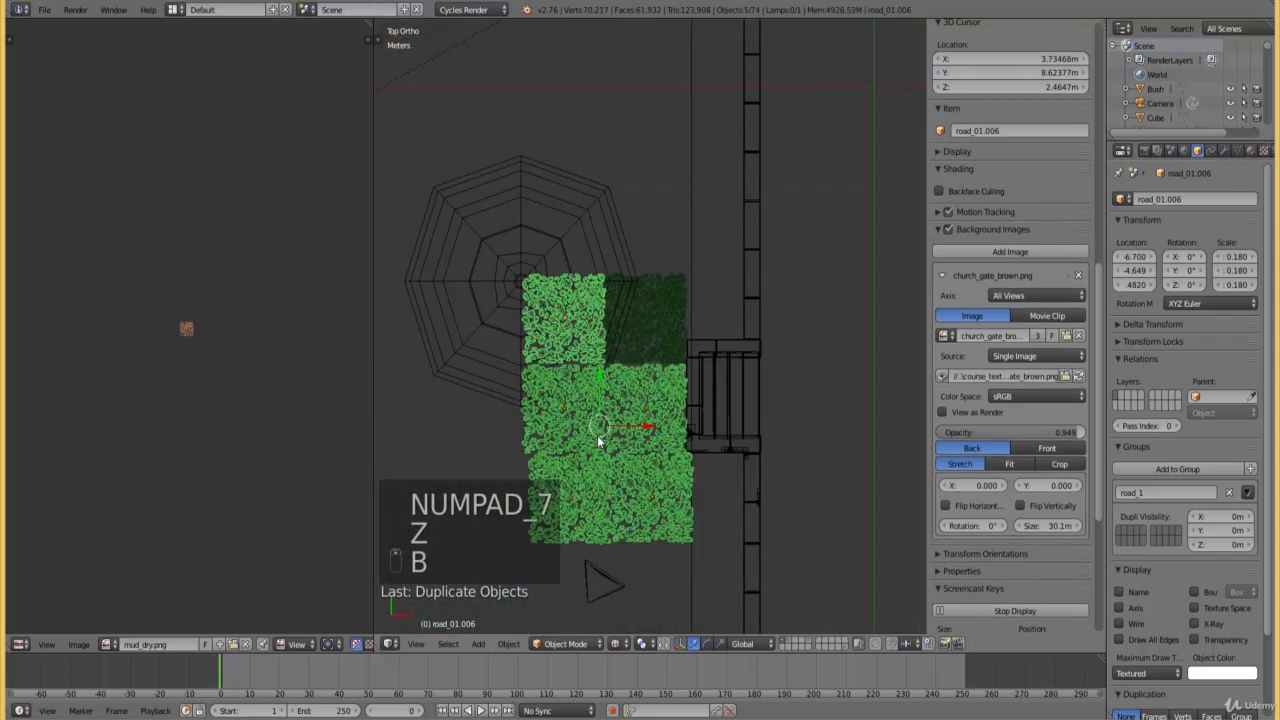
key("b")
left_click_drag(645, 378, 641, 351)
key("x")
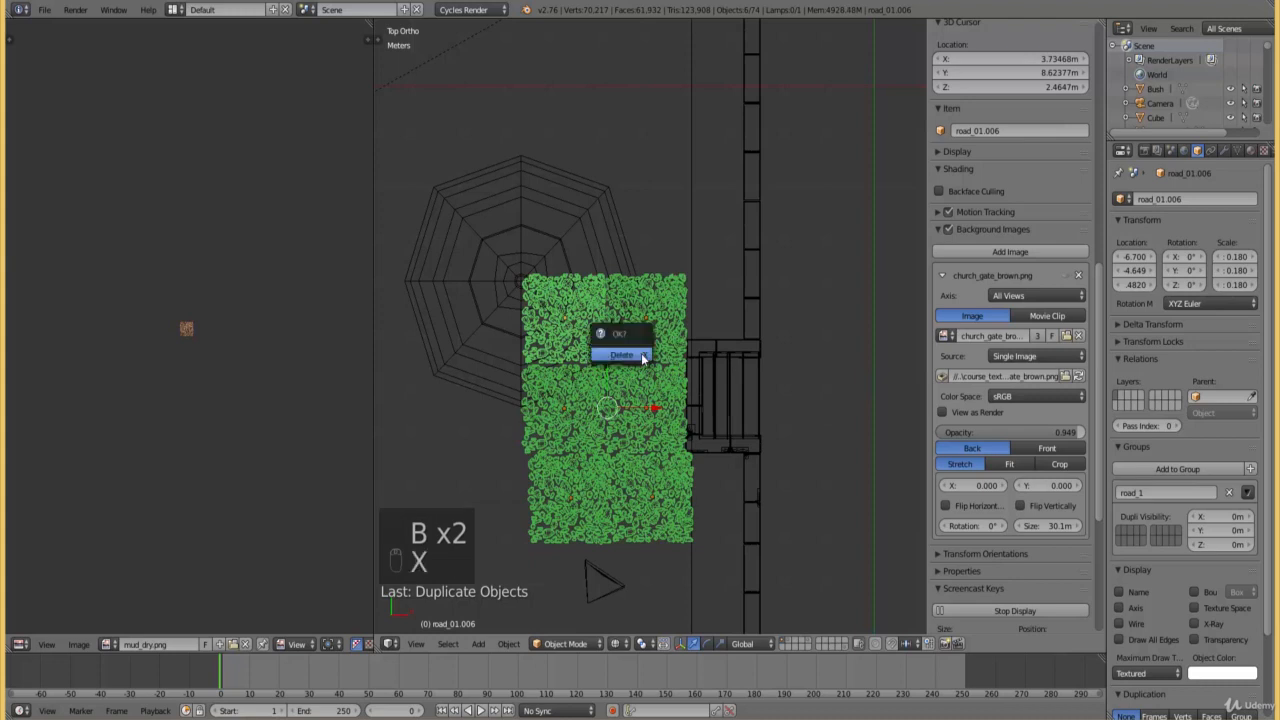
left_click(643, 360)
- Show the layer holding the source assets, select the square road_01 cobblestone panel and display its material settings
left_click(787, 645)
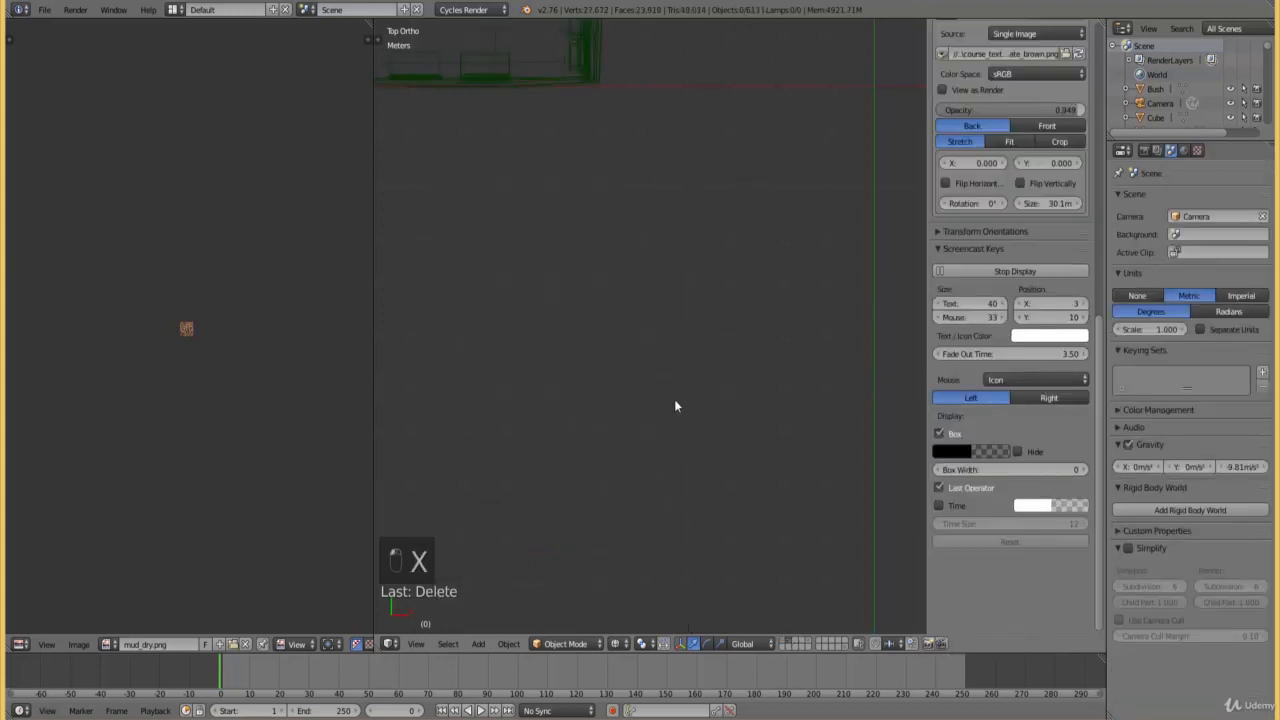
scroll(657, 379, "down", 11)
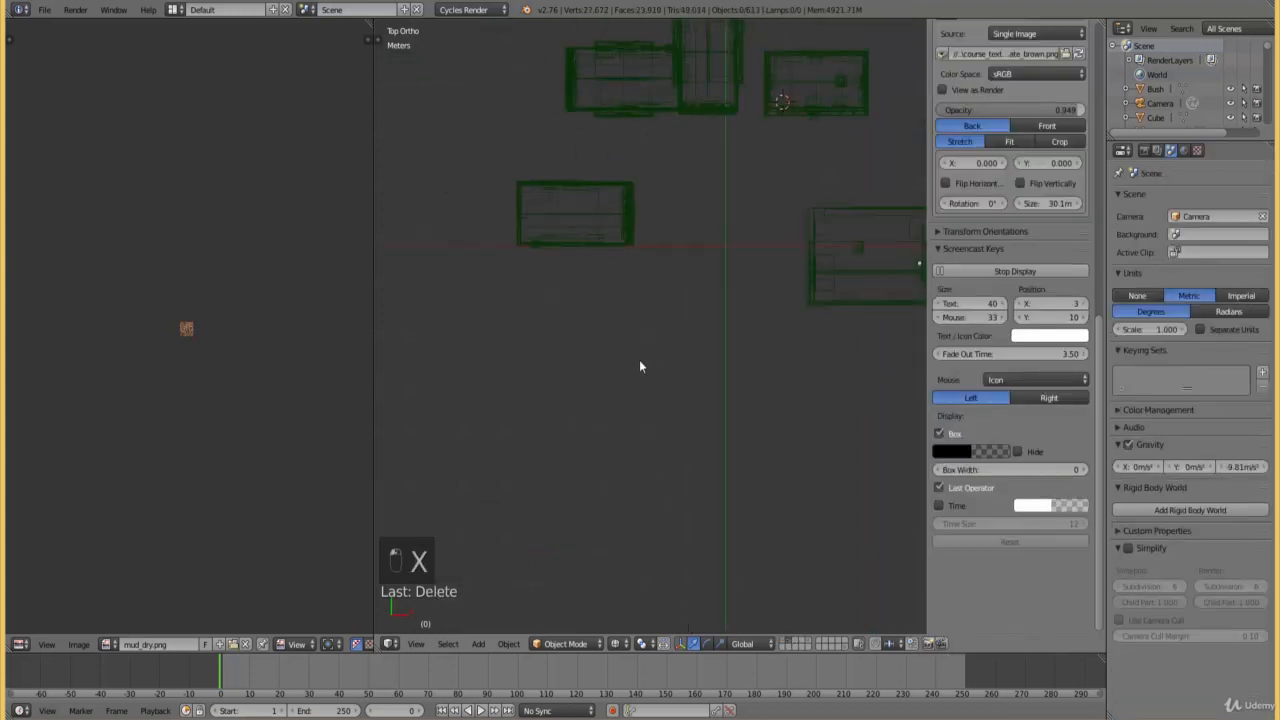
left_click(802, 645)
scroll(640, 458, "up", 3)
left_click(640, 460)
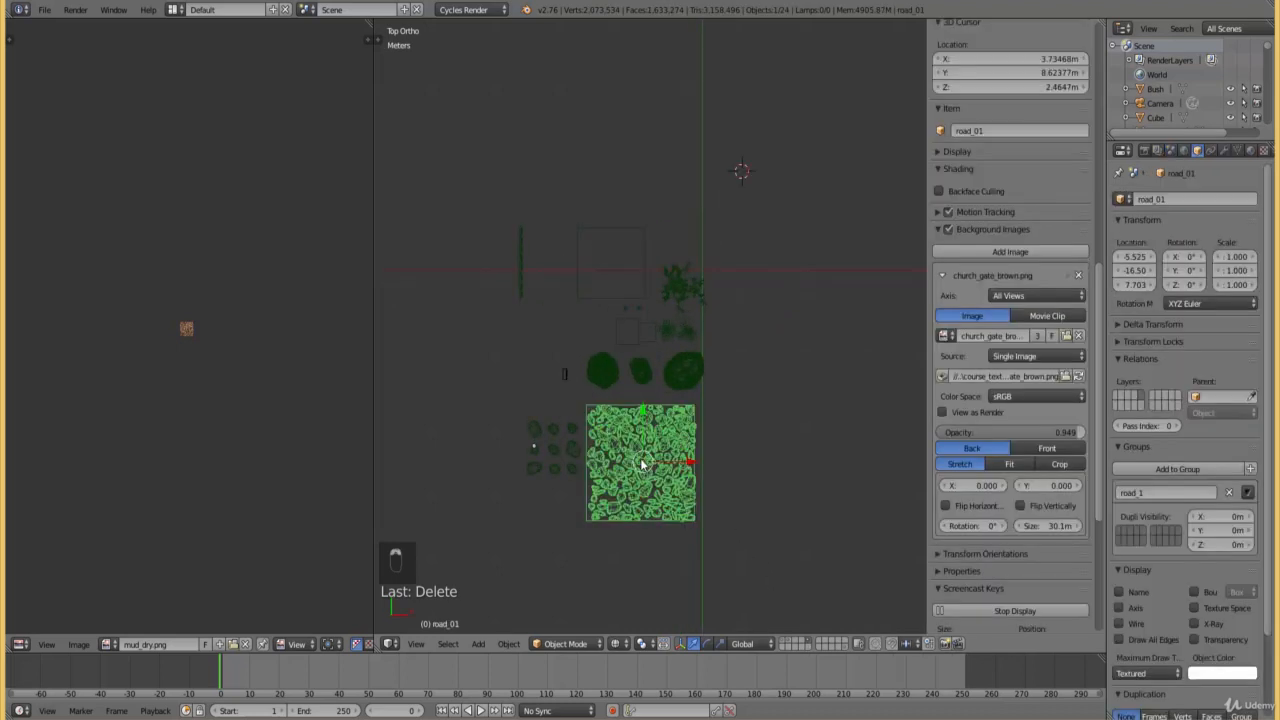
left_click(1168, 200)
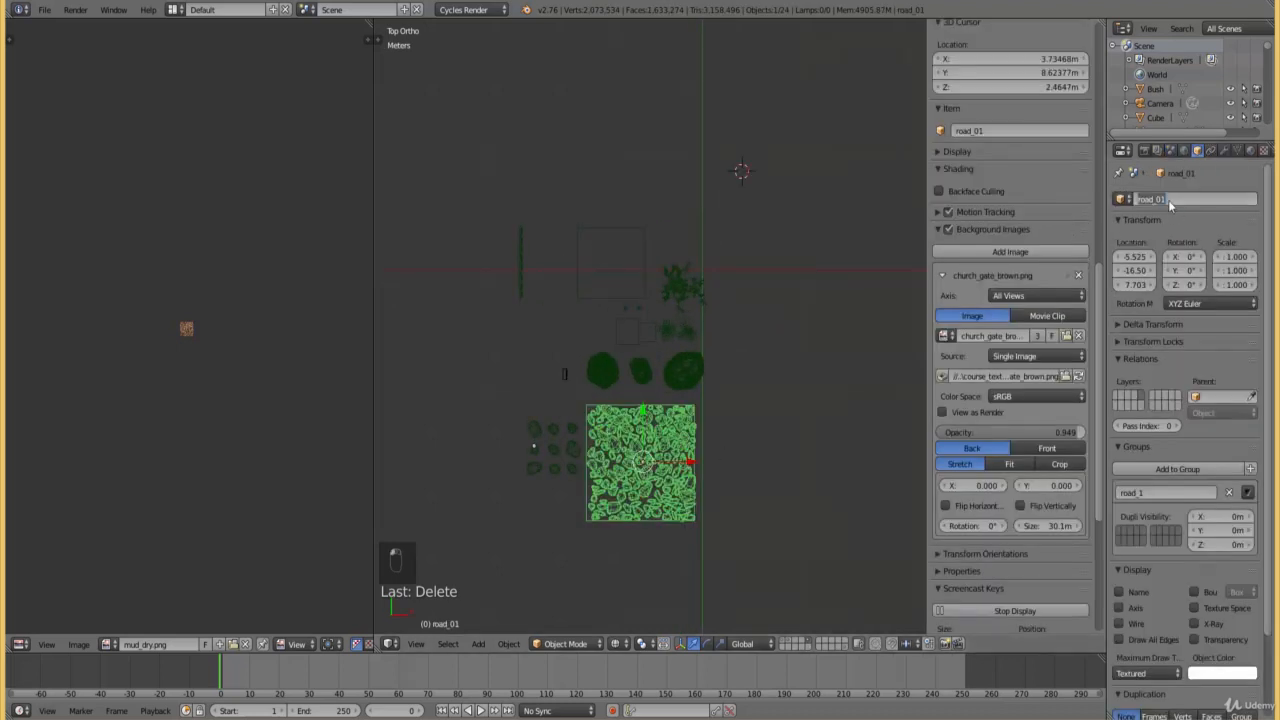
left_click(1250, 151)
- Duplicate the road_01 panel in place, move the copy to the first layer and display that layer
key("shift+d")
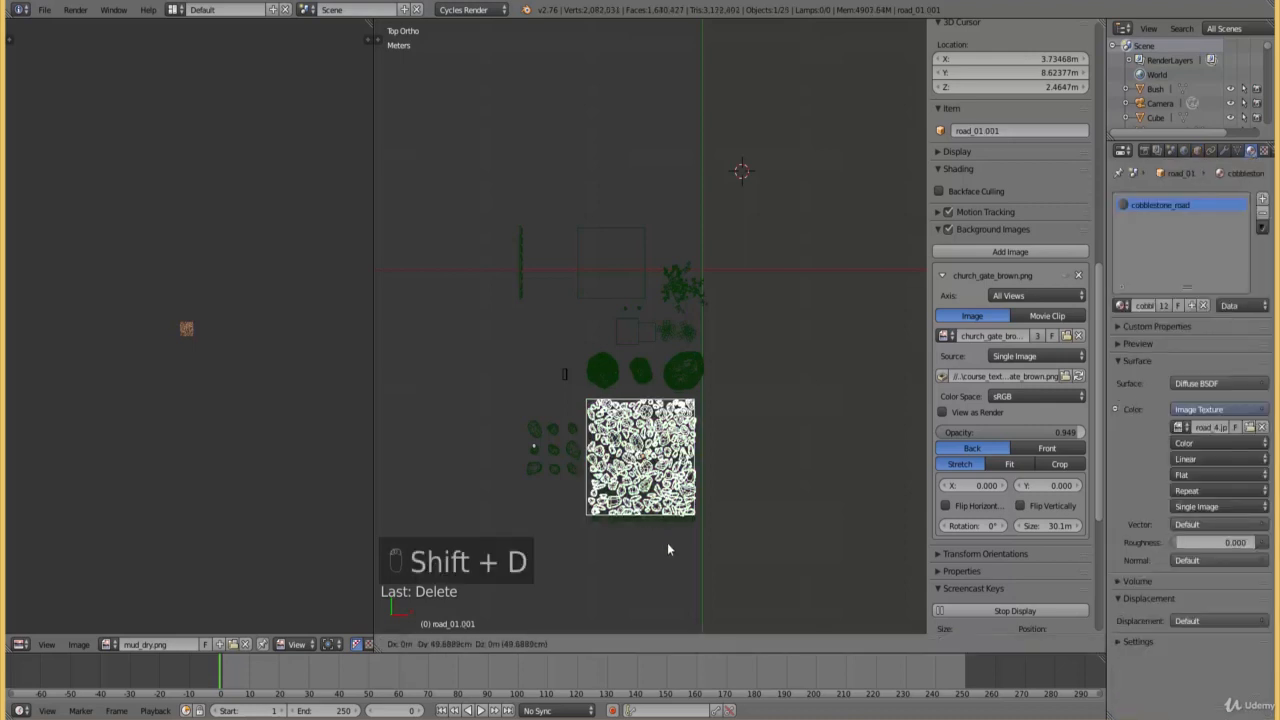
right_click(668, 514)
key("m")
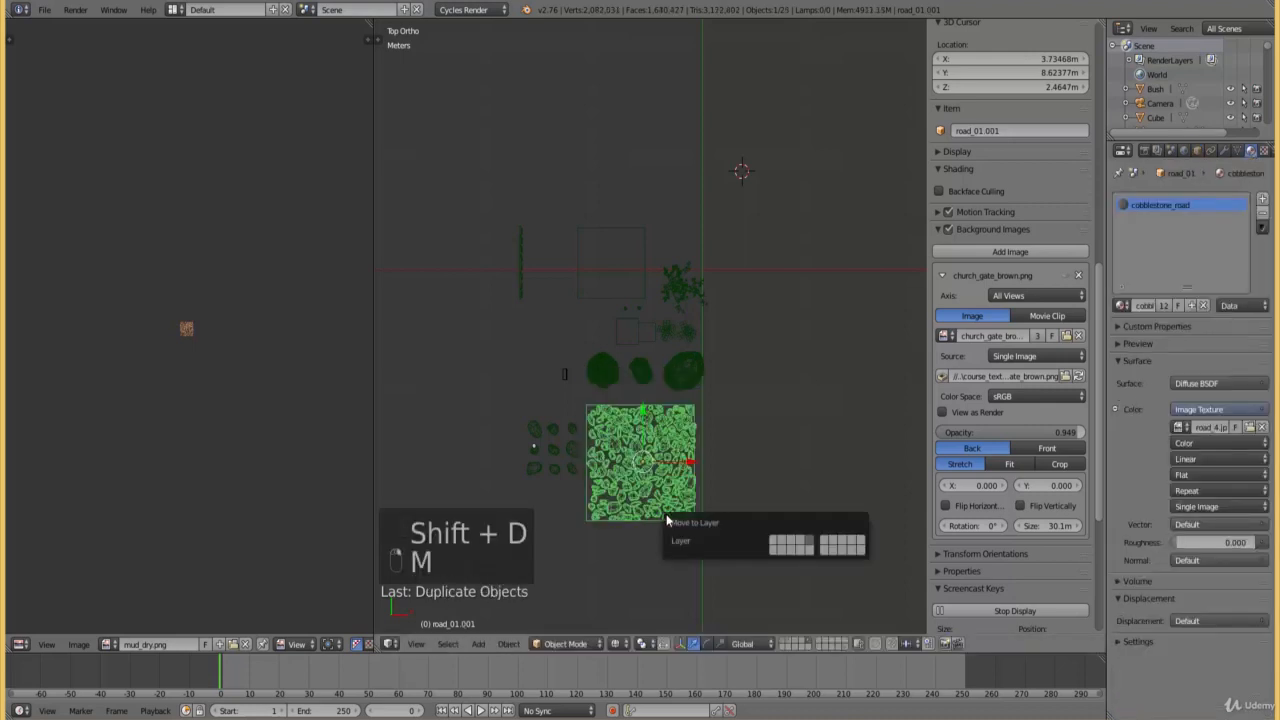
left_click(776, 545)
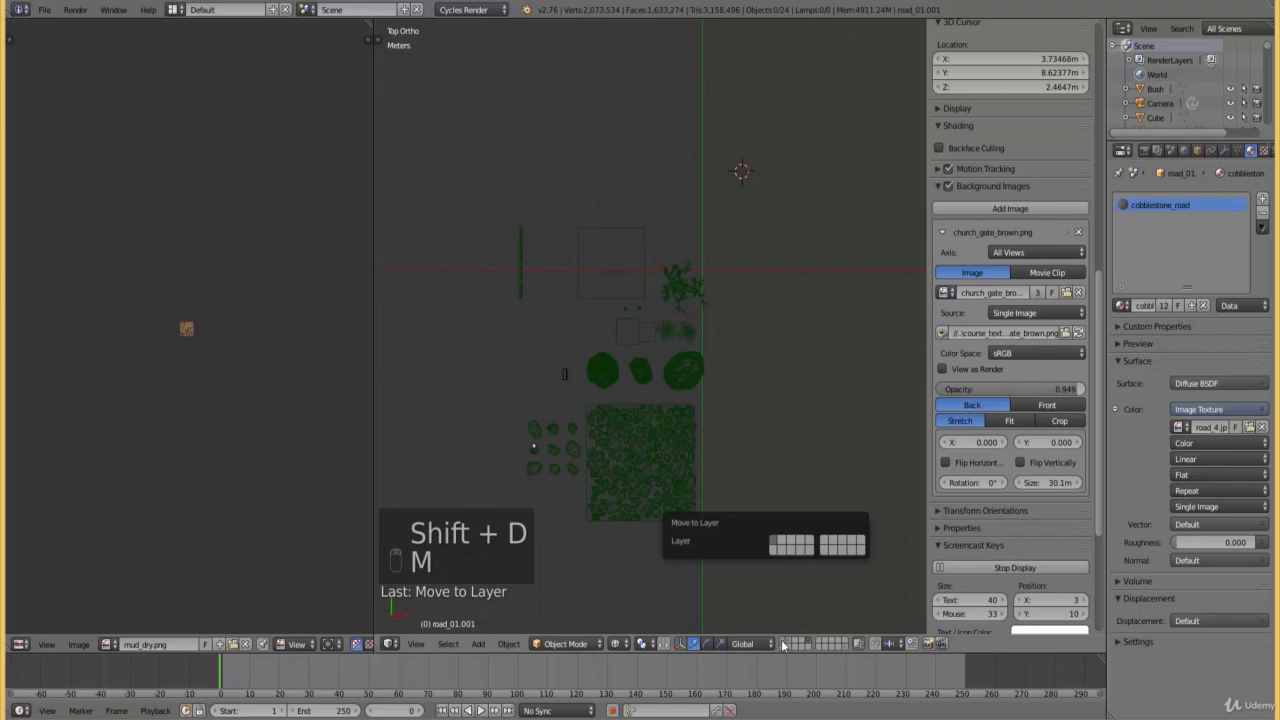
left_click(782, 645)
- Move the copied cobblestone panel near the camera, scale it down and place it just below the canal stairs
middle_click_drag(688, 471, 688, 399, "shift")
scroll(692, 483, "up", 4)
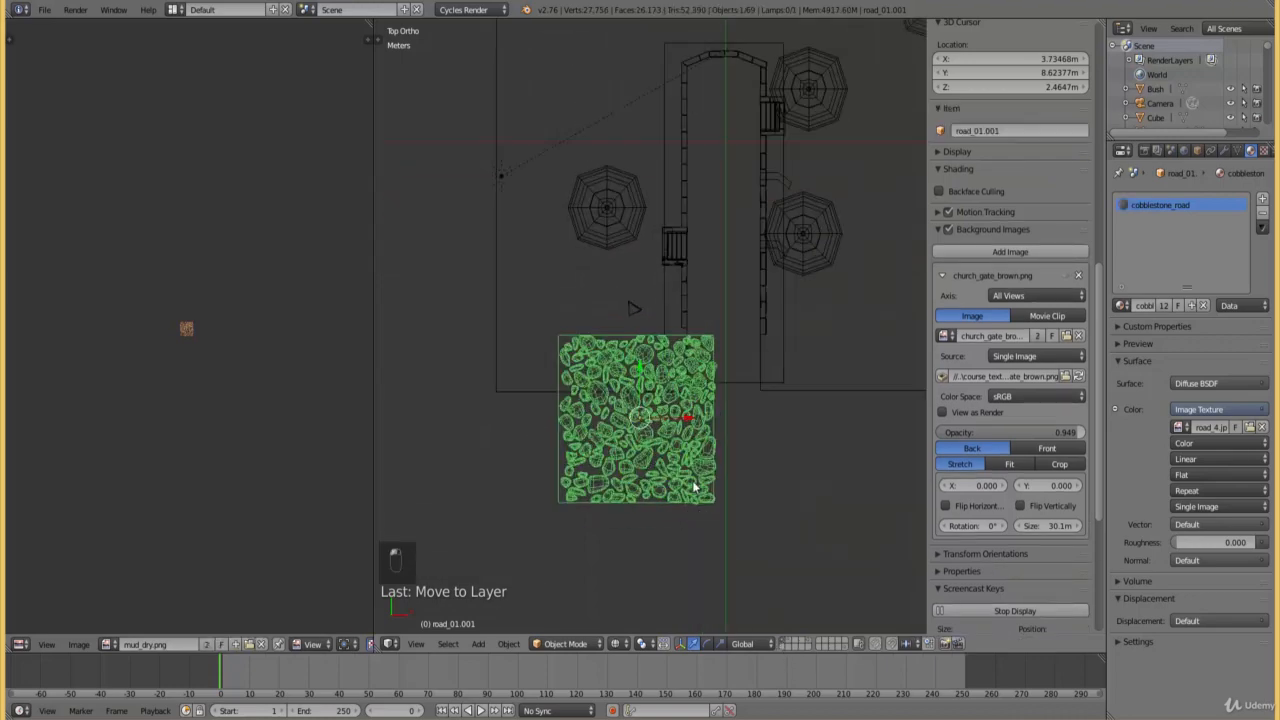
key("g")
left_click(820, 507)
scroll(820, 507, "up", 2)
key("s")
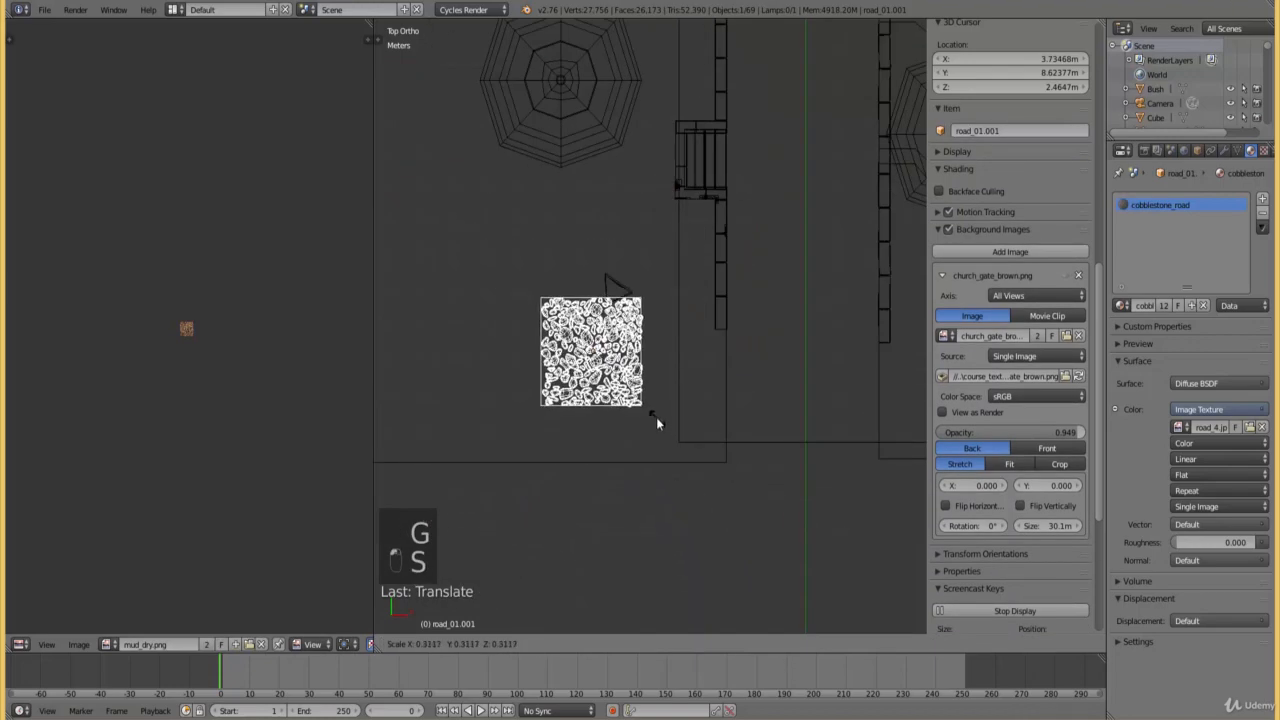
left_click(660, 455)
scroll(661, 460, "up", 3)
key("g")
left_click(773, 333)
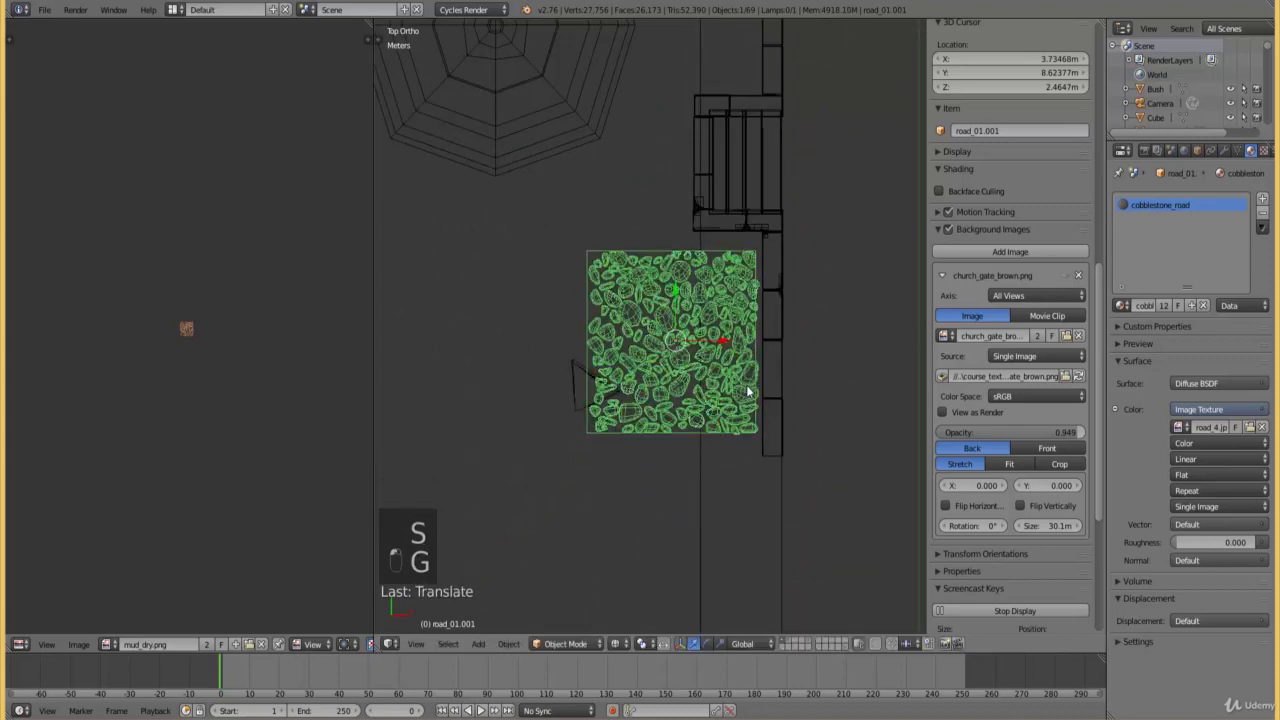
- Scale the cobblestone panel by about 0.61 and fit its far edge against the stairs' near edge
middle_click_drag(812, 418, 726, 489, "shift")
scroll(782, 512, "up", 3)
key("s")
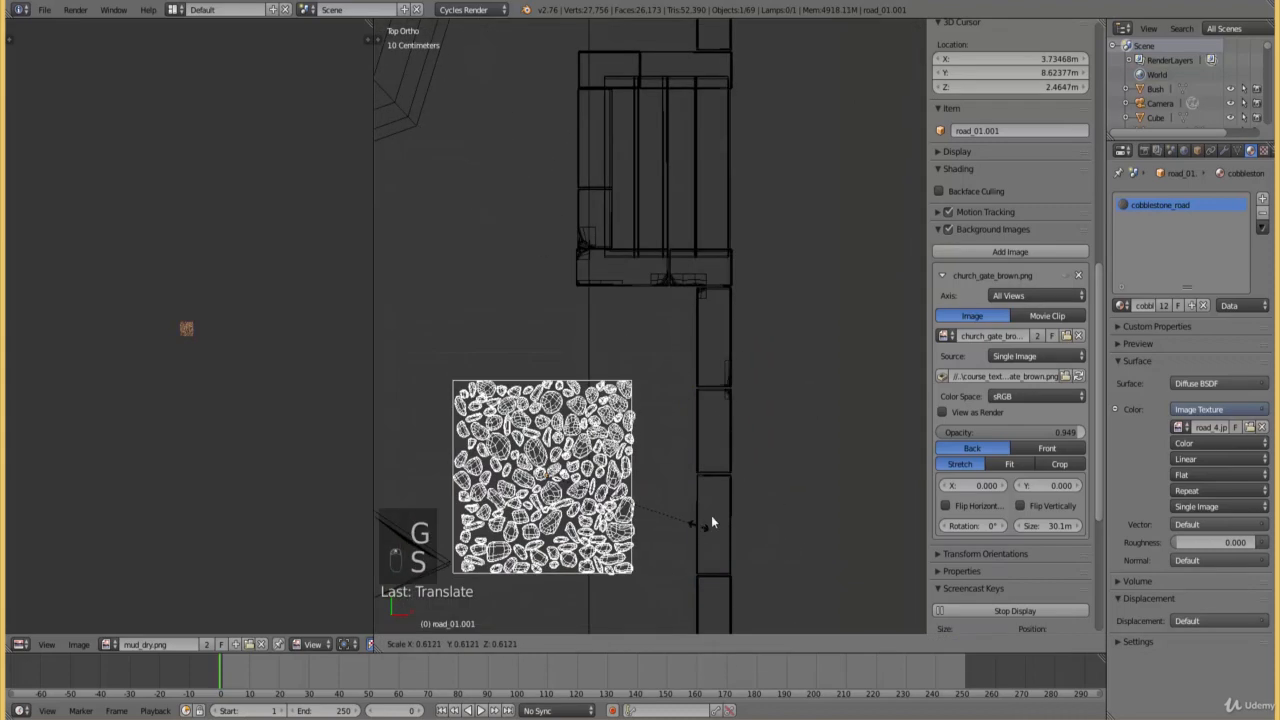
left_click(711, 518)
key("g")
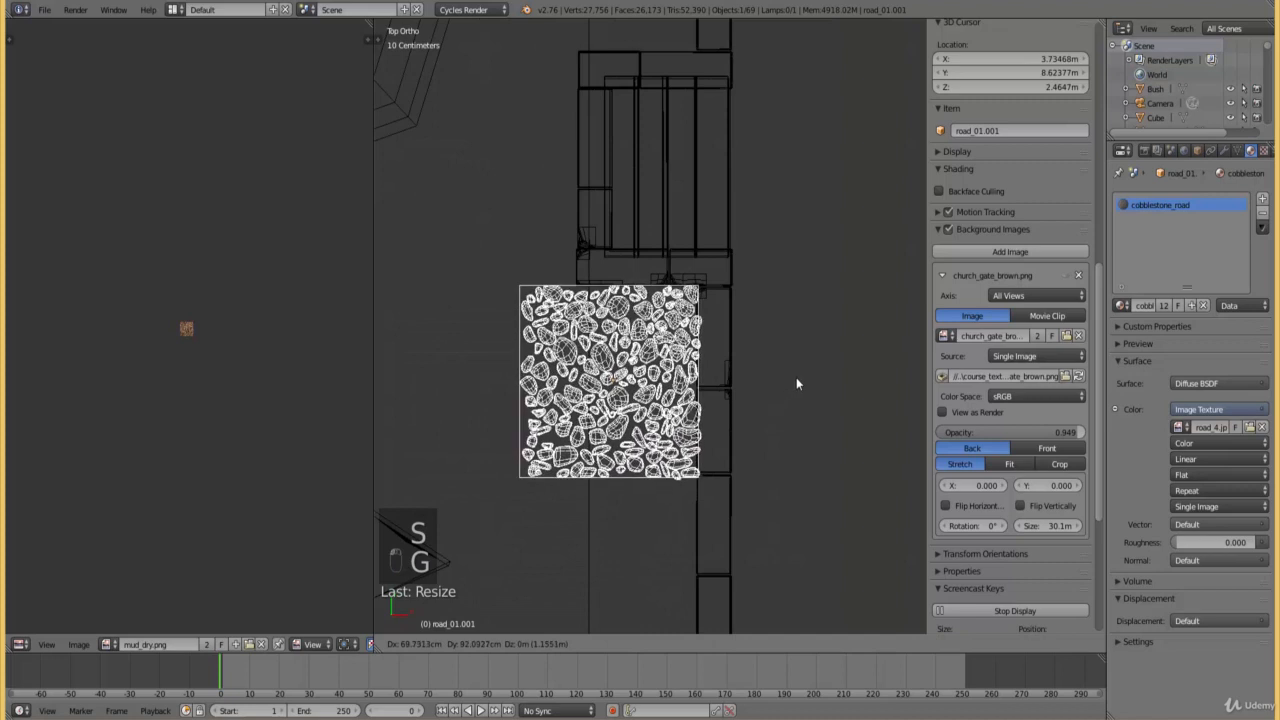
left_click(785, 404)
- Raise the cobblestone panel along Z above the ground surface and shift it along X away from the canal wall
key("z")
key("ctrl+KP_Decimal")
scroll(688, 430, "down", 2)
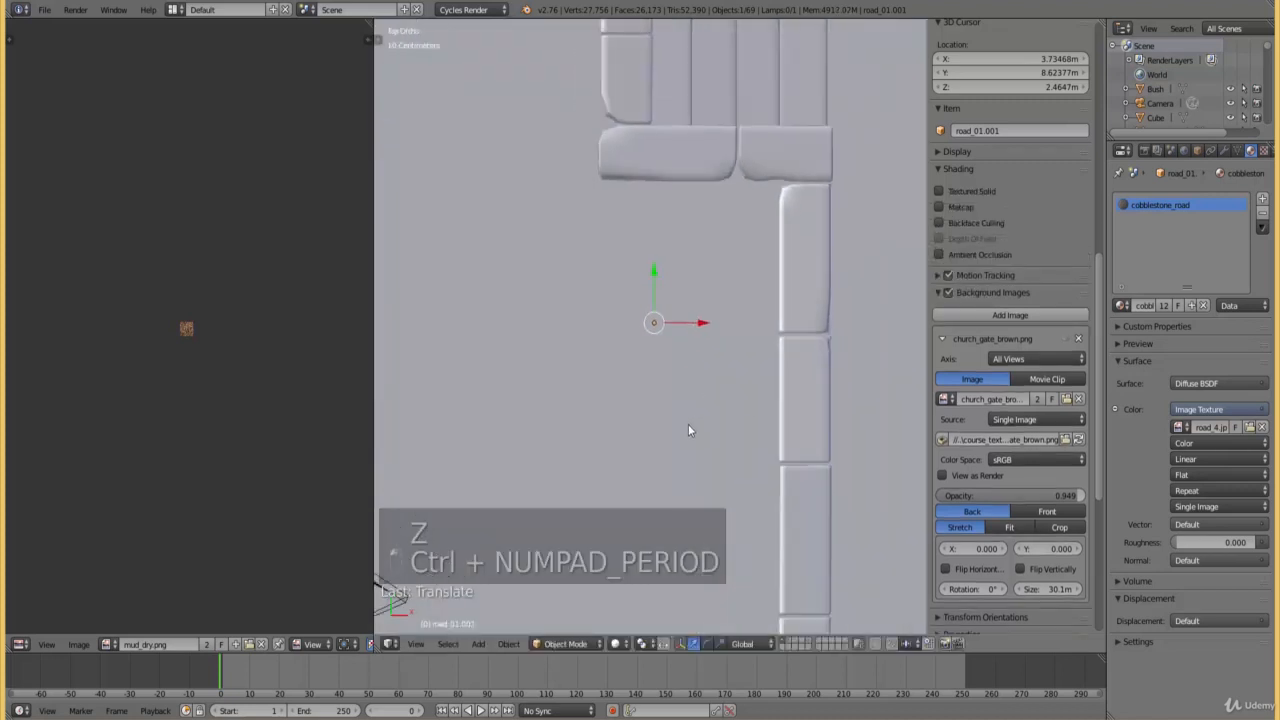
mouse_move(688, 430)
middle_mouse_down()
mouse_move(734, 297)
mouse_move(714, 283)
mouse_move(685, 430)
middle_mouse_up()
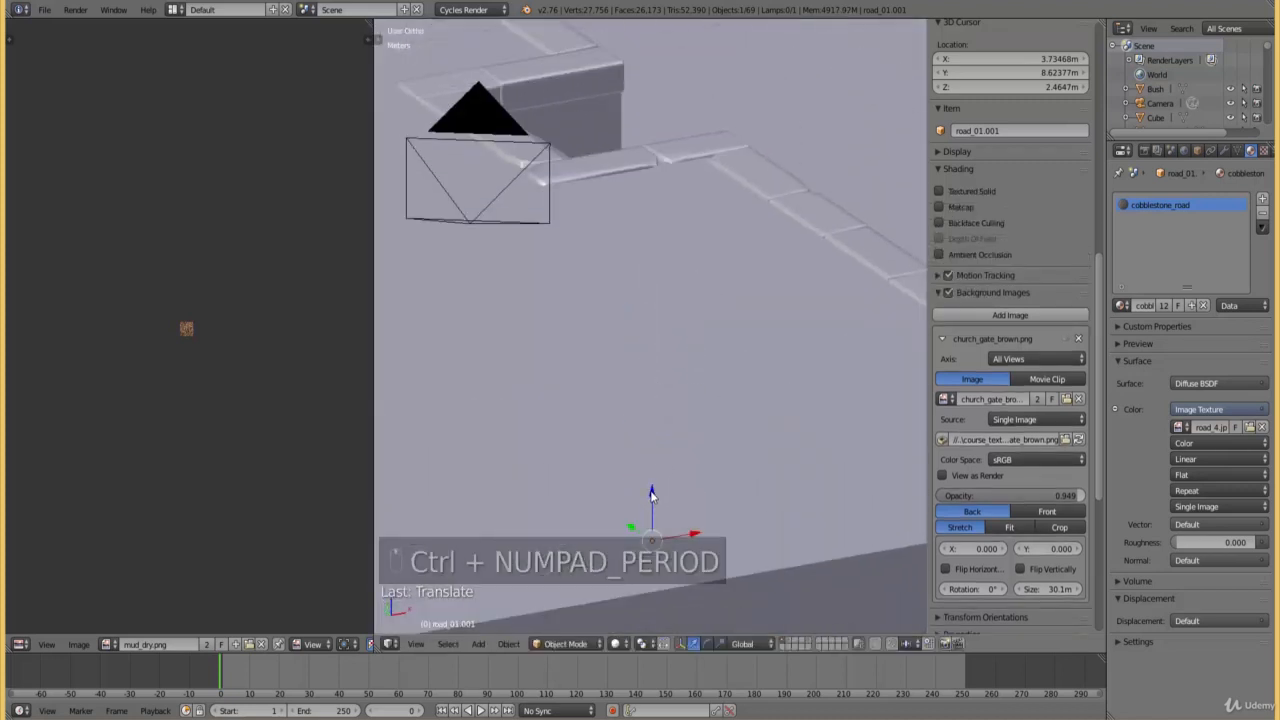
key("g")
key("z")
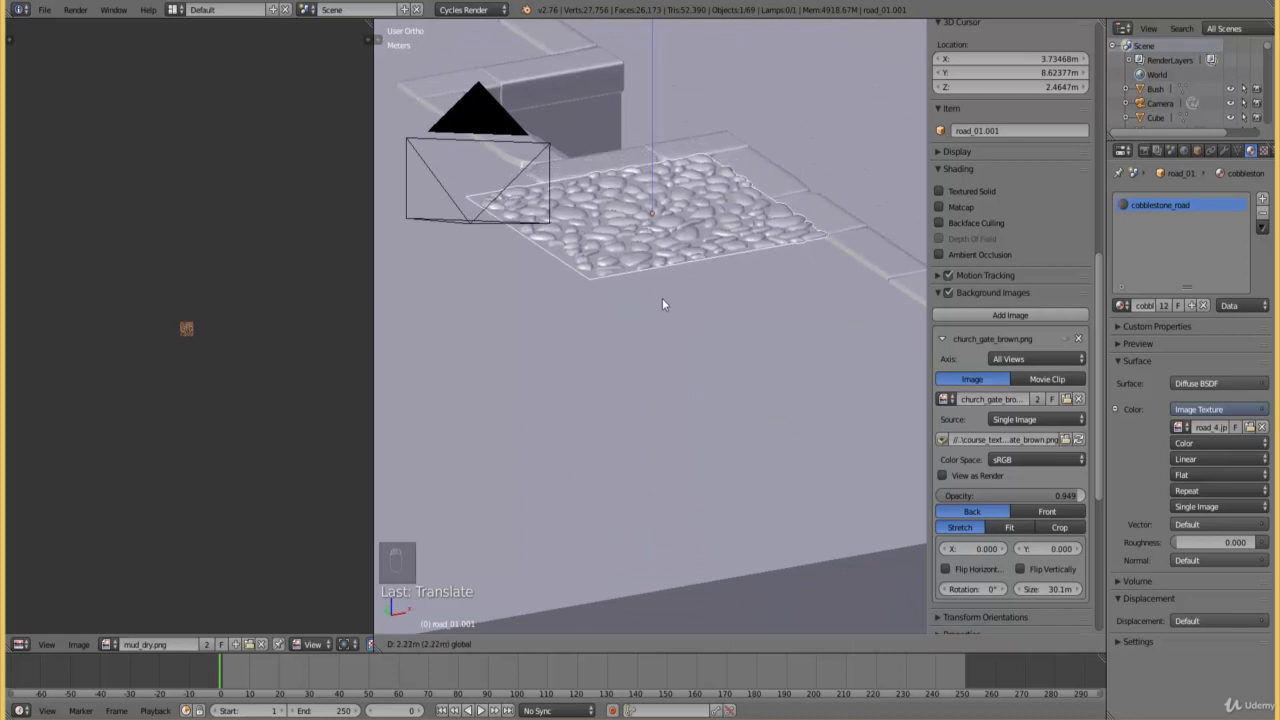
key("x")
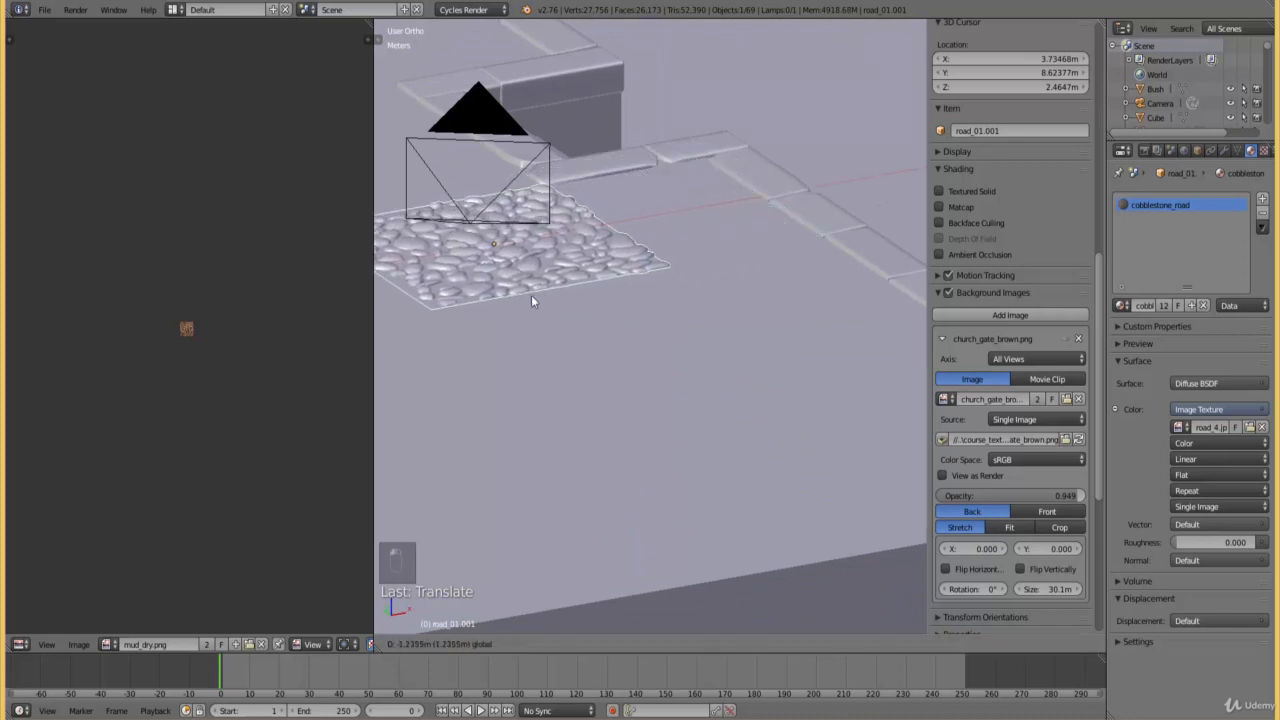
left_click(530, 295)
- Align the panel's canal-side edge with the brick strip's border from above, using wireframe and textured shading
key("KP_7")
key("z")
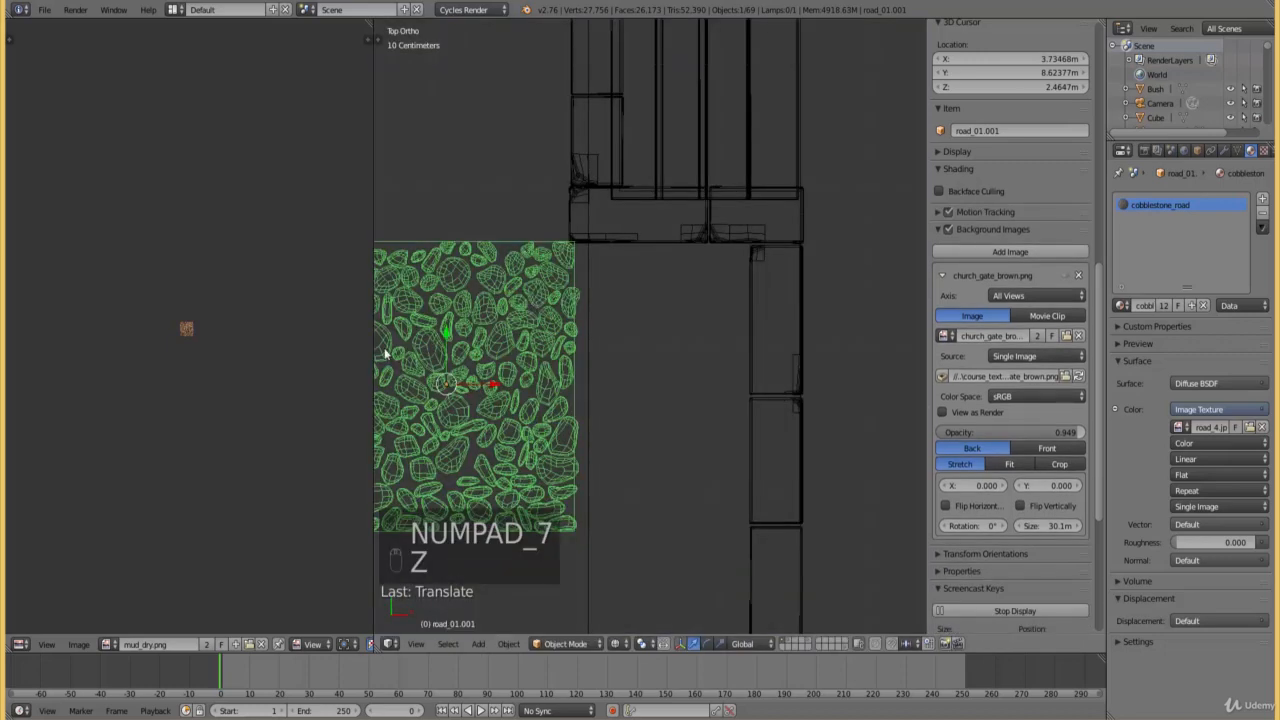
mouse_move(480, 386)
left_mouse_down("shift")
mouse_move(612, 412)
mouse_move(625, 632)
left_mouse_up("shift")
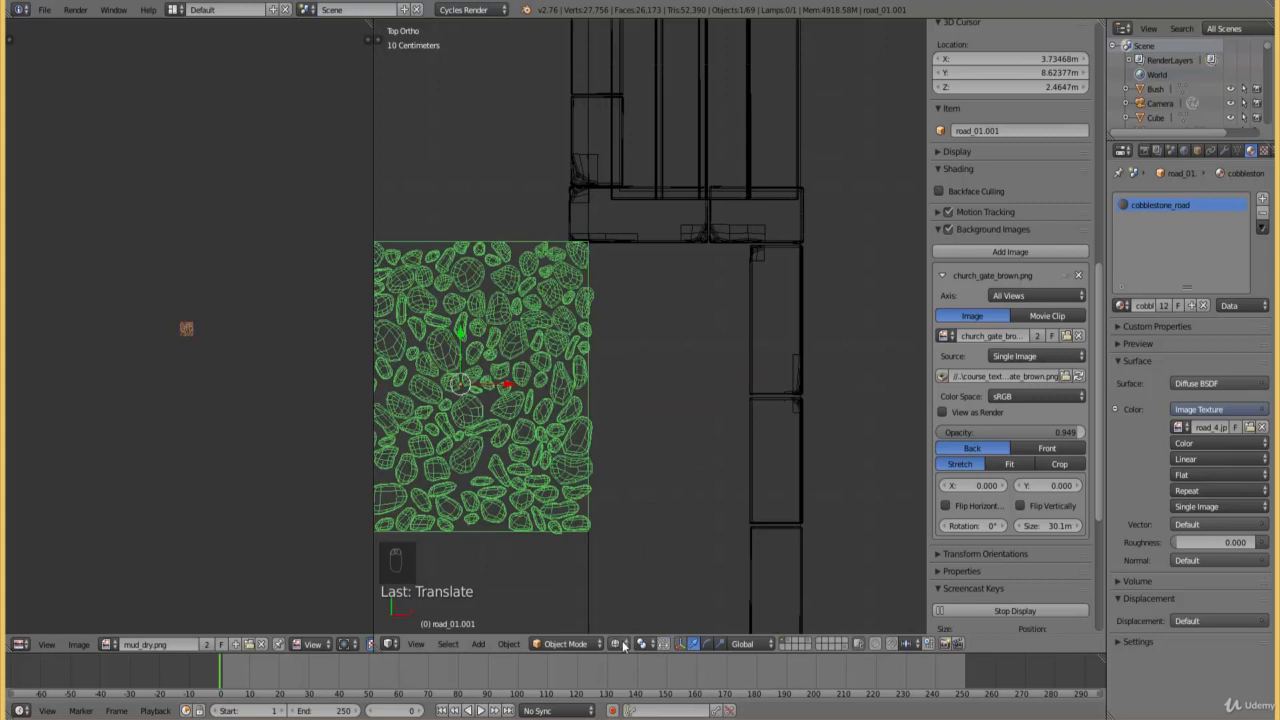
left_click(614, 643)
left_click(640, 580)
scroll(609, 420, "down", 4, "ctrl")
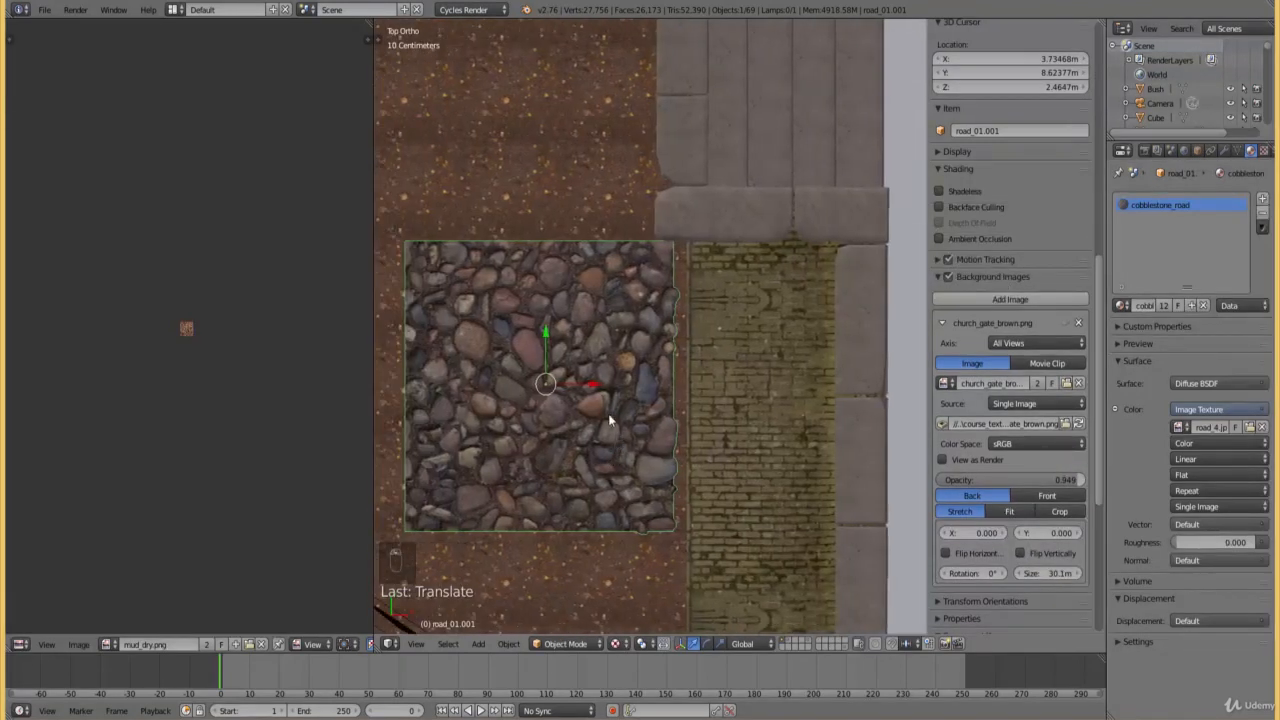
left_click_drag(598, 392, 736, 433, "shift")
scroll(660, 478, "down", 3, "ctrl")
- Fine-tune the cobblestone panel's height along Z relative to the mud ground and return to the top view
middle_click_drag(660, 478, 675, 424)
scroll(649, 361, "up", 2, "shift")
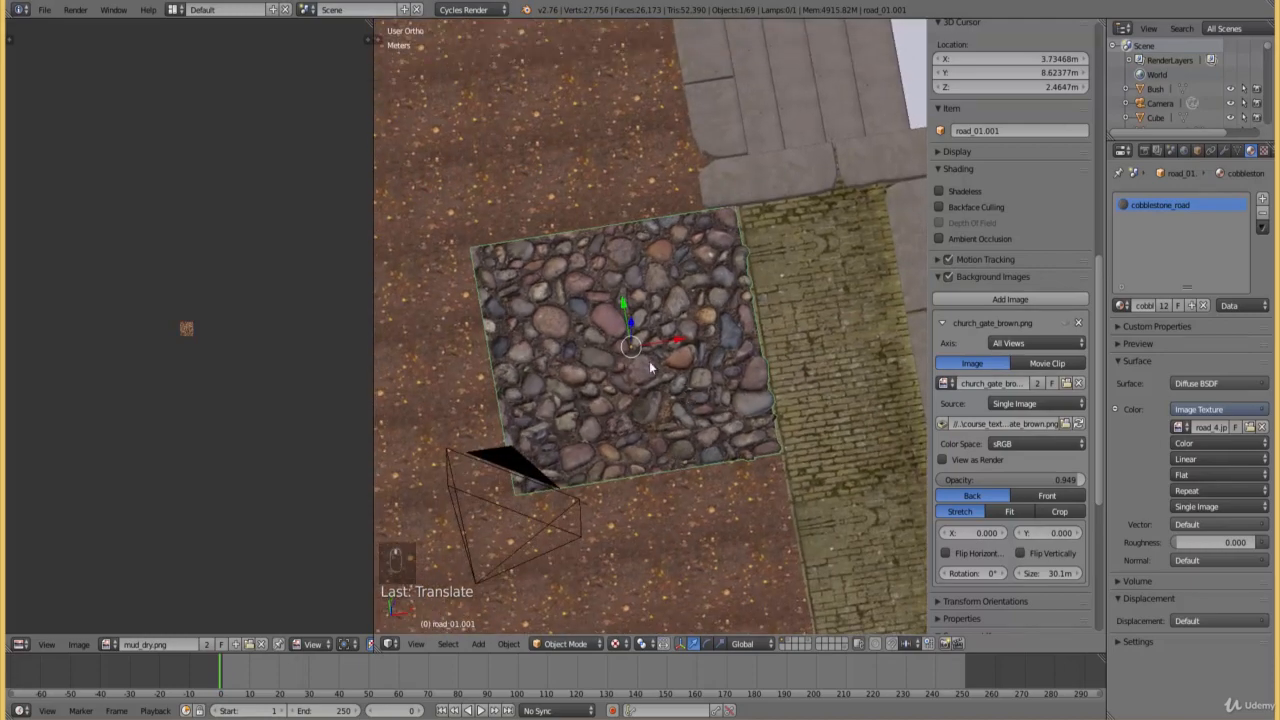
scroll(634, 322, "up", 2)
middle_click_drag(630, 316, 654, 266)
key("g")
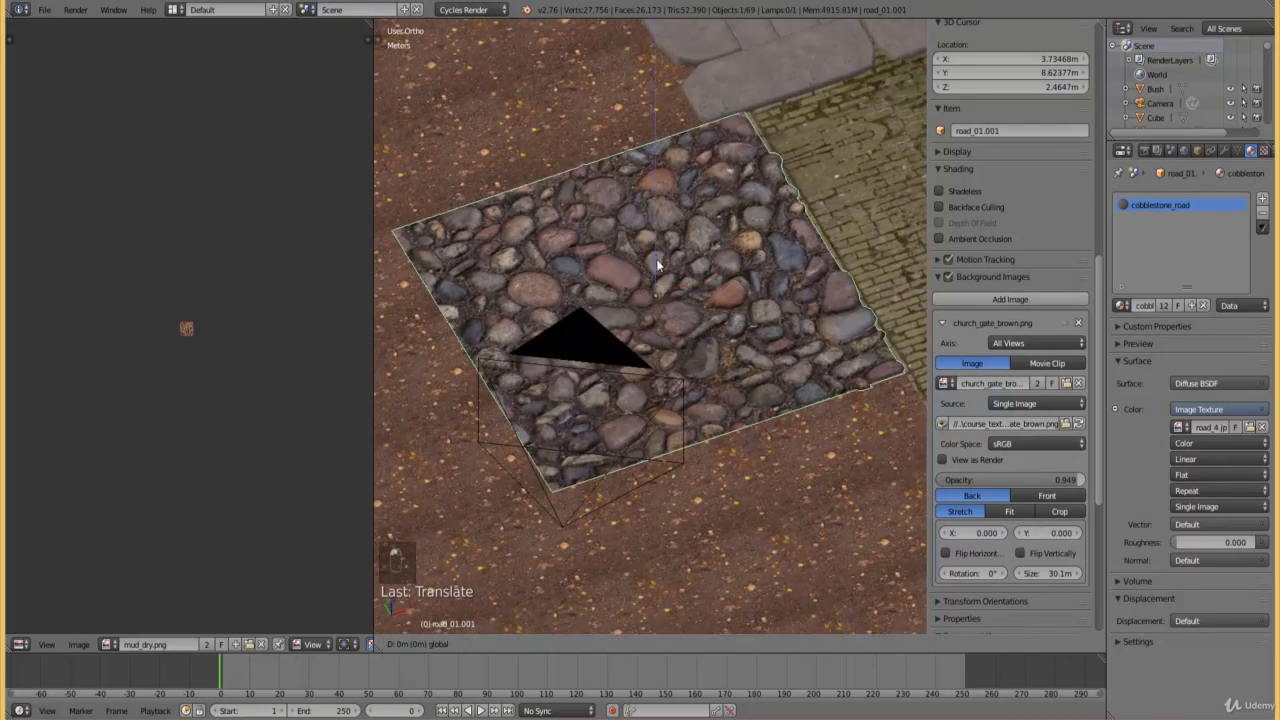
key("z")
key("0")
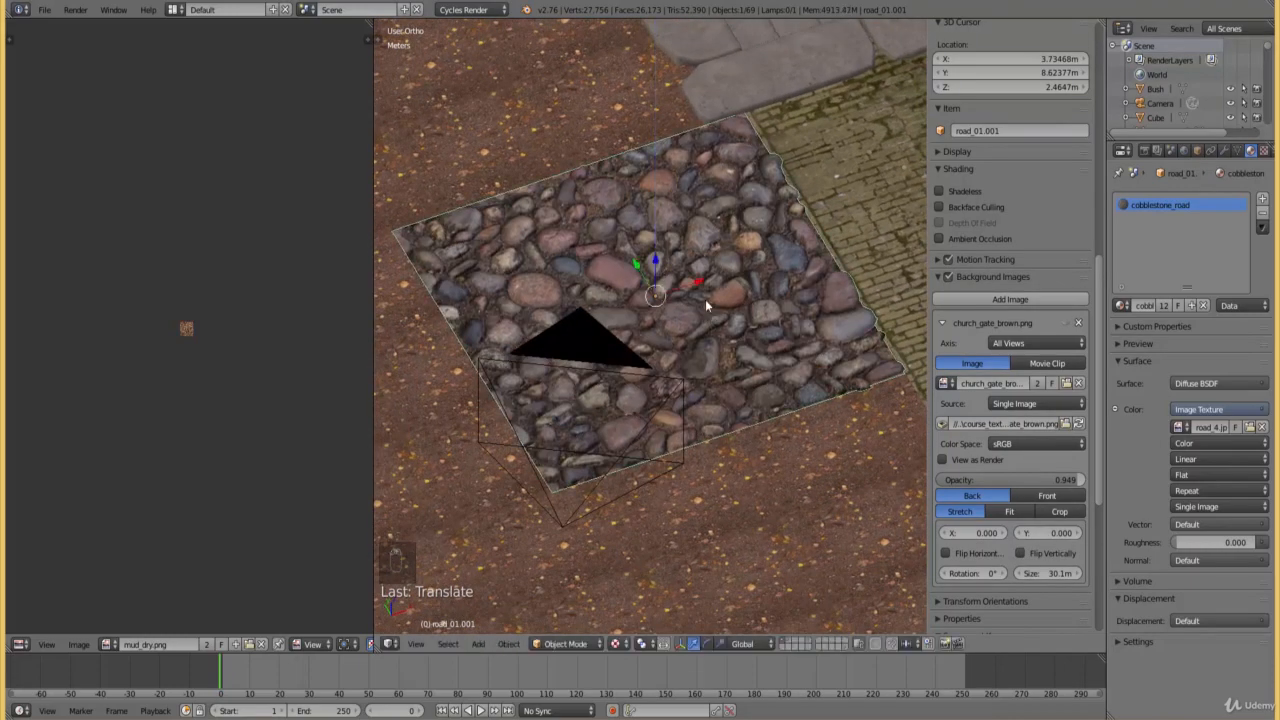
key("Return")
key("KP_7")
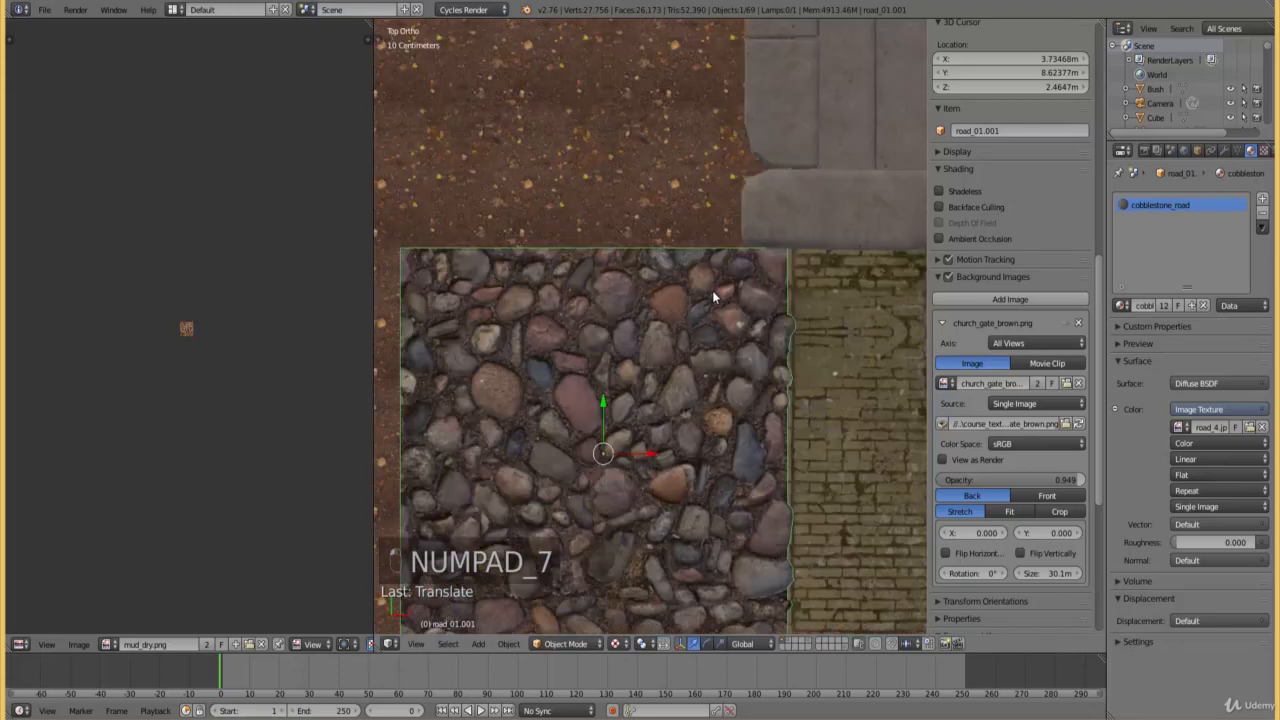
- Duplicate the cobblestone road tile and place the copy edge to edge on its left side
scroll(730, 298, "down", 5)
key("shift+d")
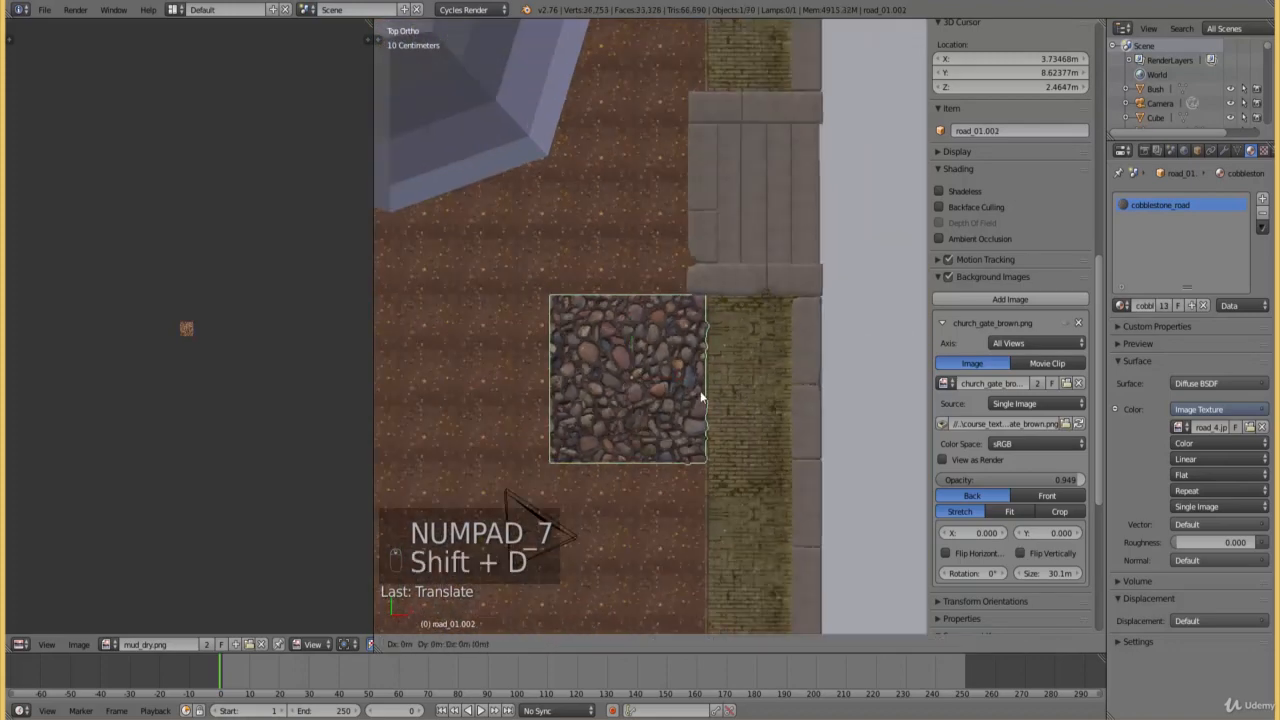
left_click_drag(678, 381, 543, 404)
middle_click_drag(514, 485, 600, 410, "shift")
scroll(599, 398, "up", 5)
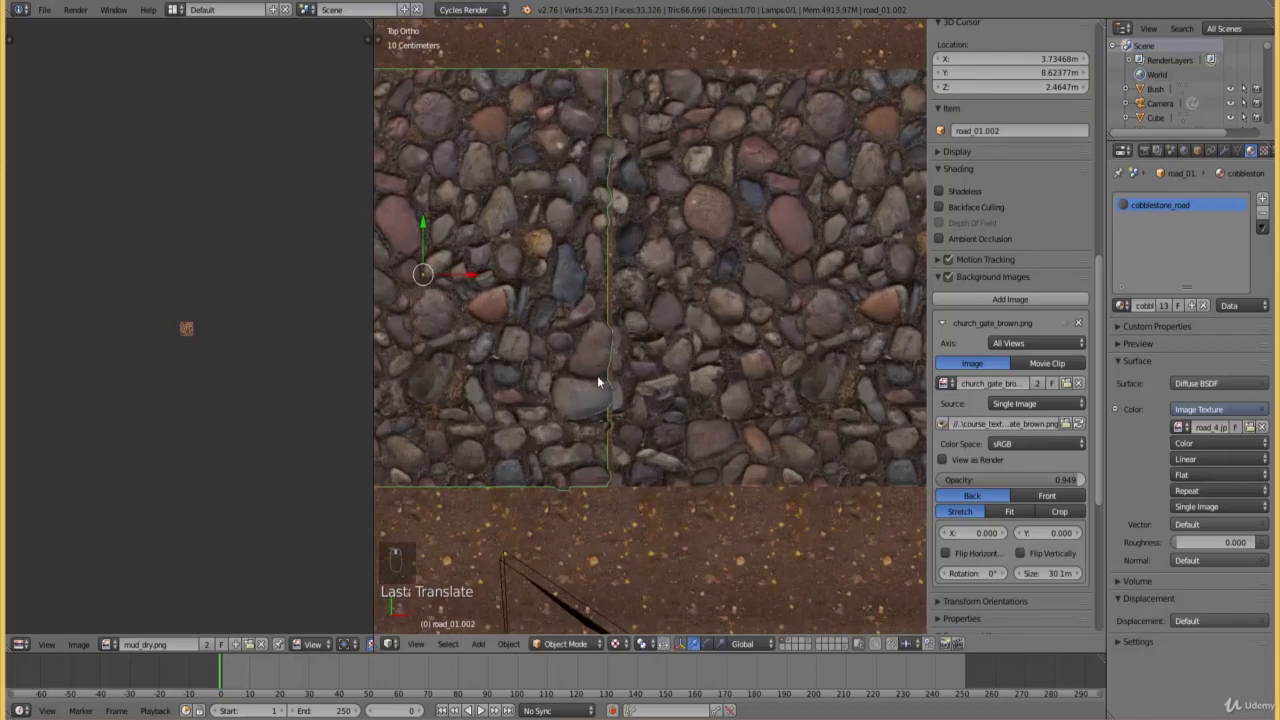
left_click_drag(483, 278, 531, 288, "shift")
scroll(654, 260, "down", 6)
middle_click_drag(714, 329, 676, 446, "shift")
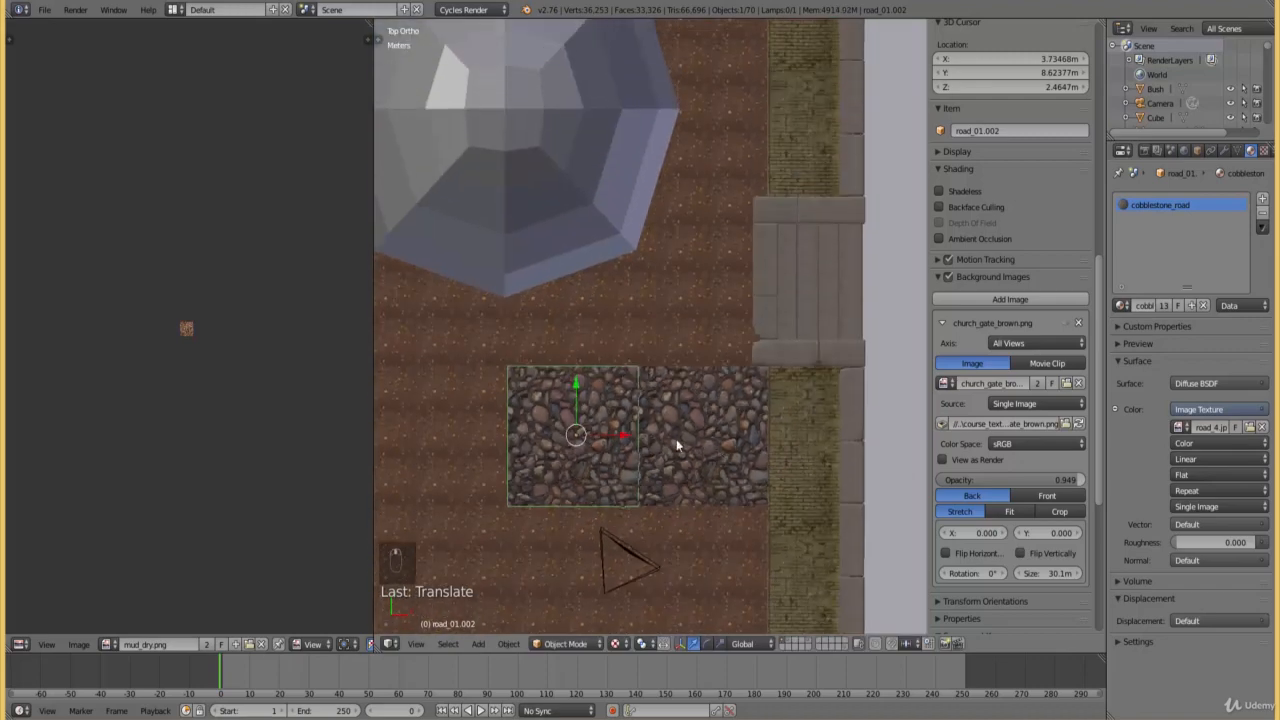
- Duplicate the left cobblestone tile and place the copy above the existing row, flush against the stone platform's left edge
key("shift+d")
left_click(740, 342)
scroll(680, 470, "up", 6)
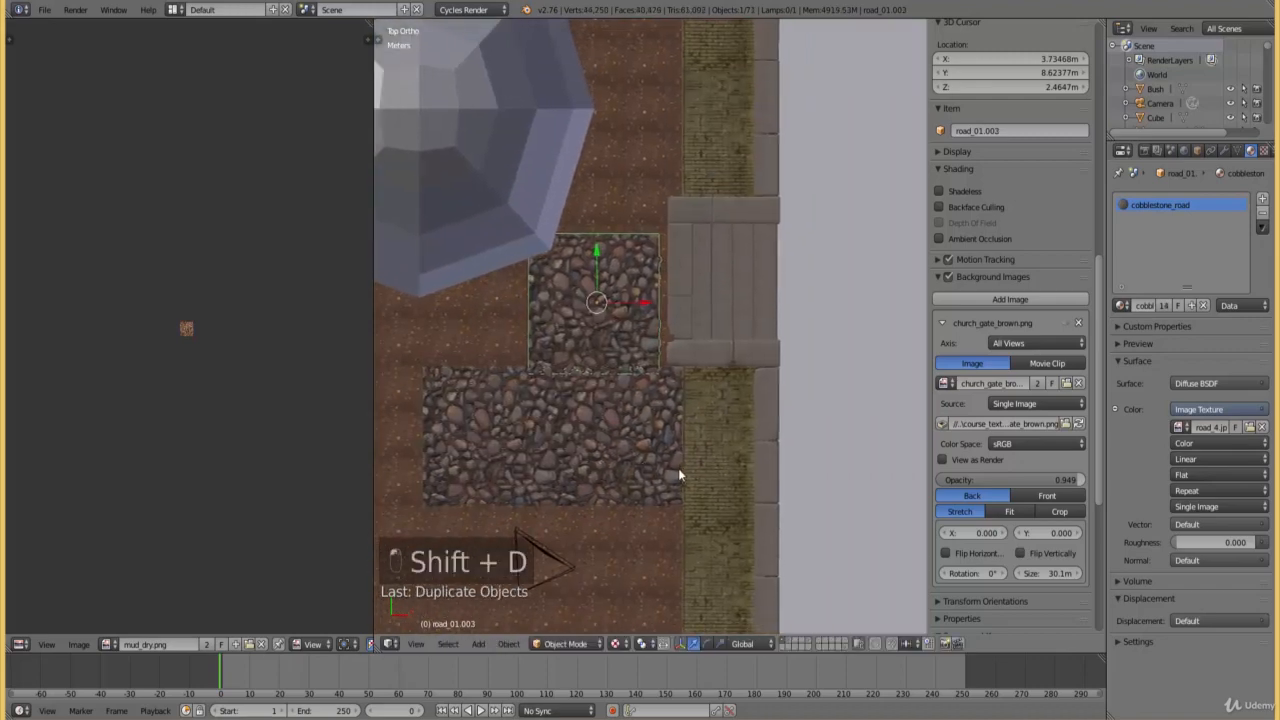
key("g")
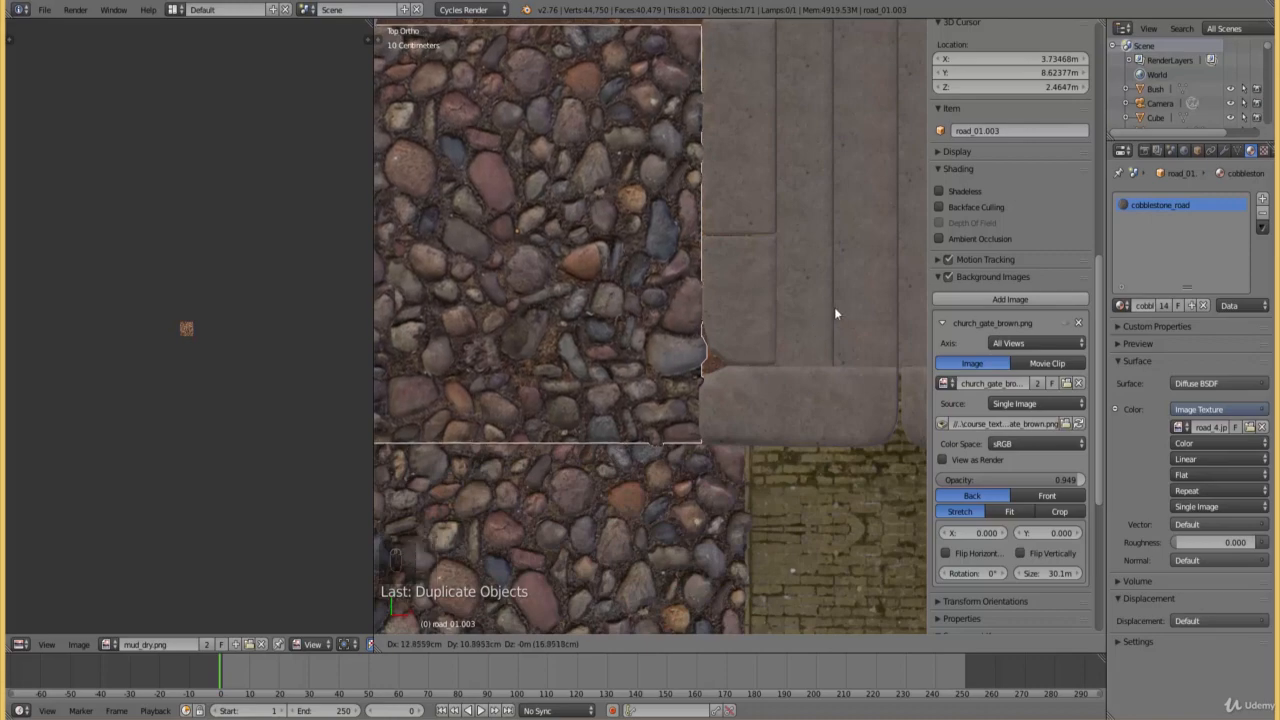
left_click(834, 329)
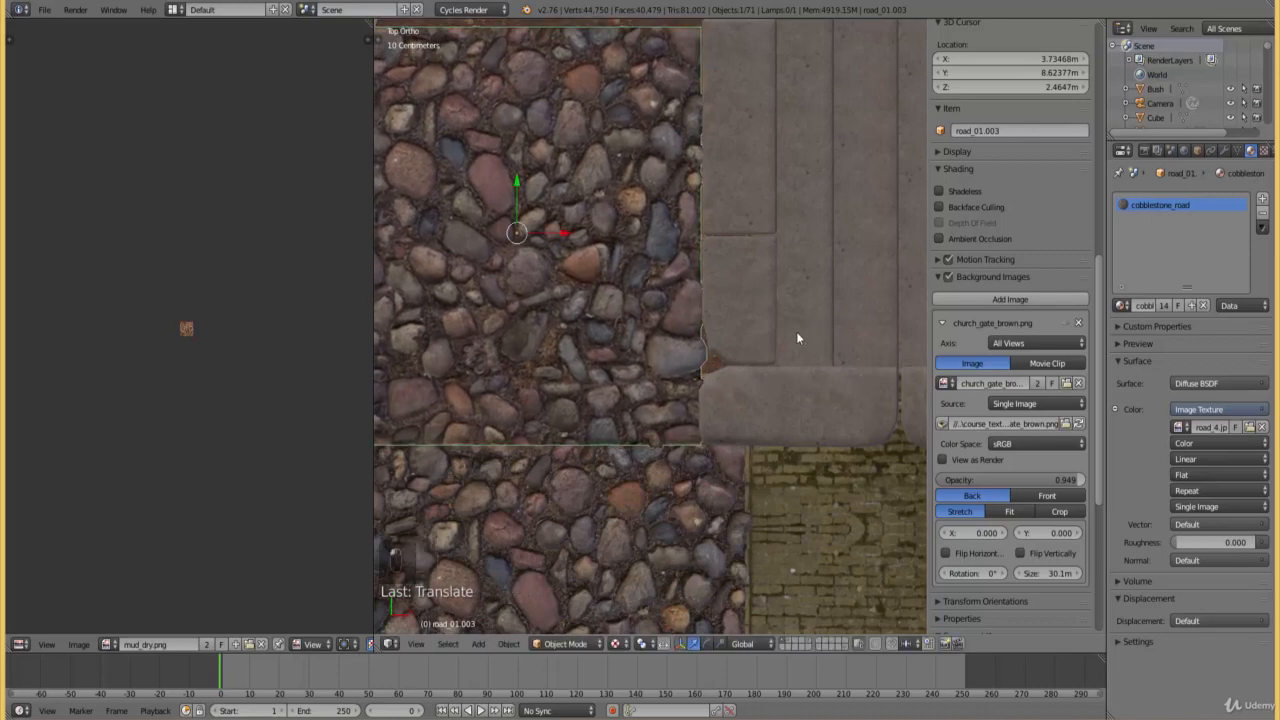
scroll(719, 330, "down", 5)
- Duplicate the upper cobblestone tile and move the copy about 1.85 m in the negative X direction to sit beside it
scroll(719, 330, "up", 5)
key("shift+d")
right_click(846, 294)
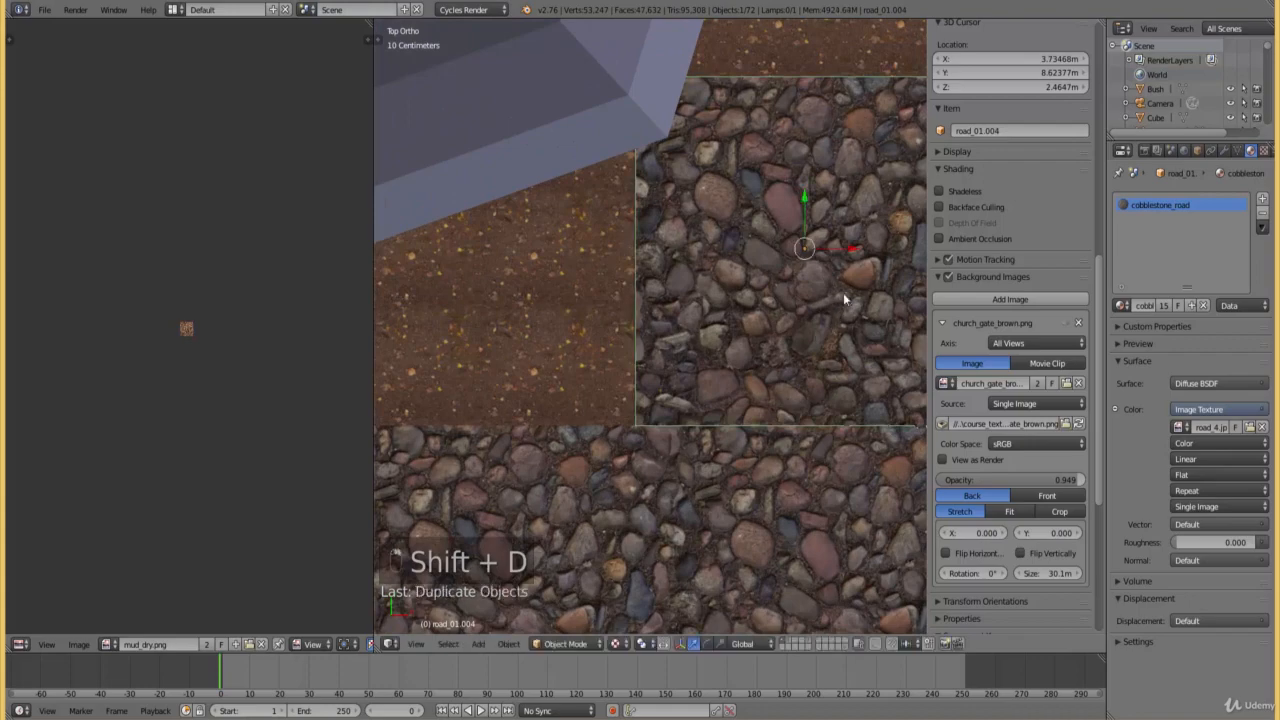
key("g")
key("x")
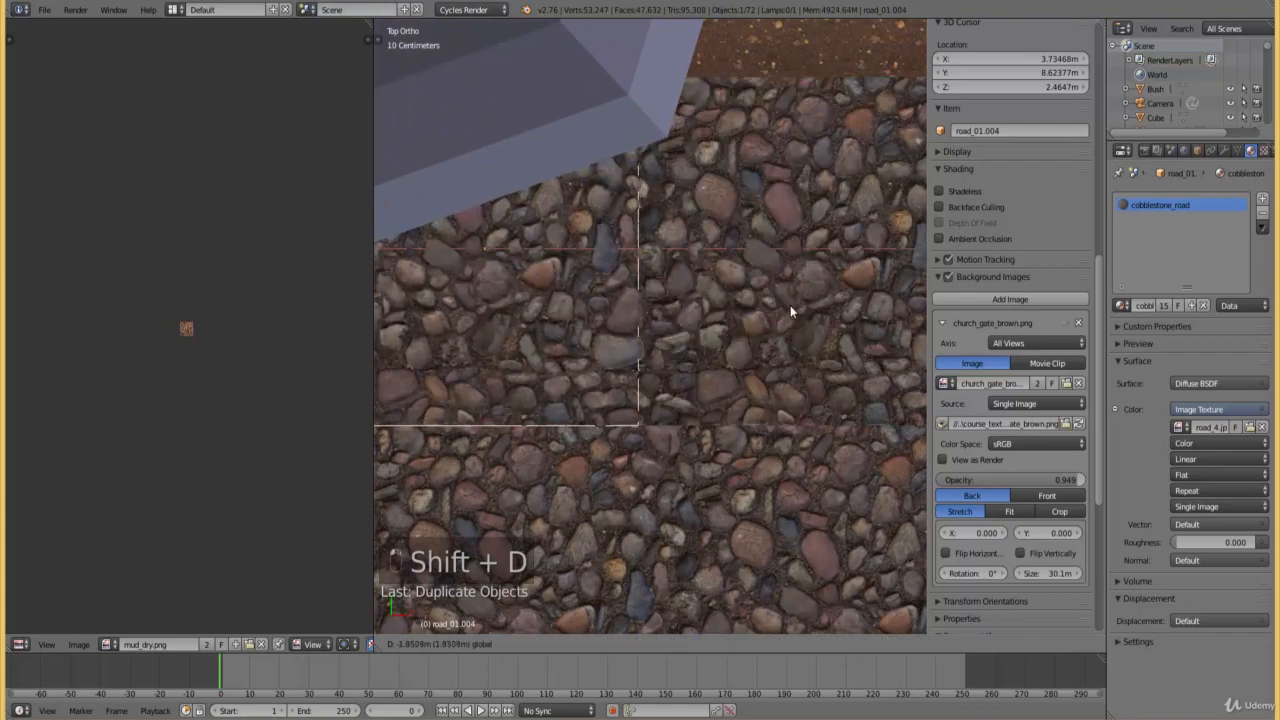
left_click(796, 300)
- Preview the four cobblestone tiles through the camera in rendered shading
key("KP_0")
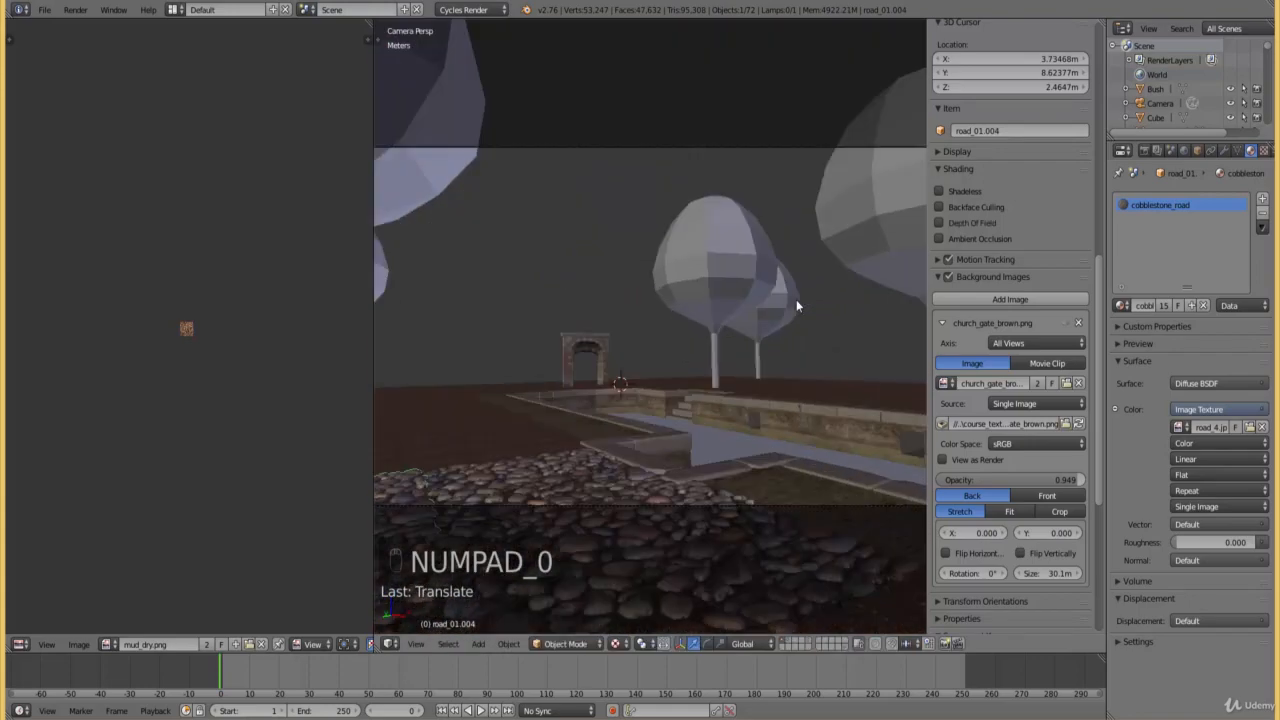
left_click(616, 645)
left_click(654, 548)
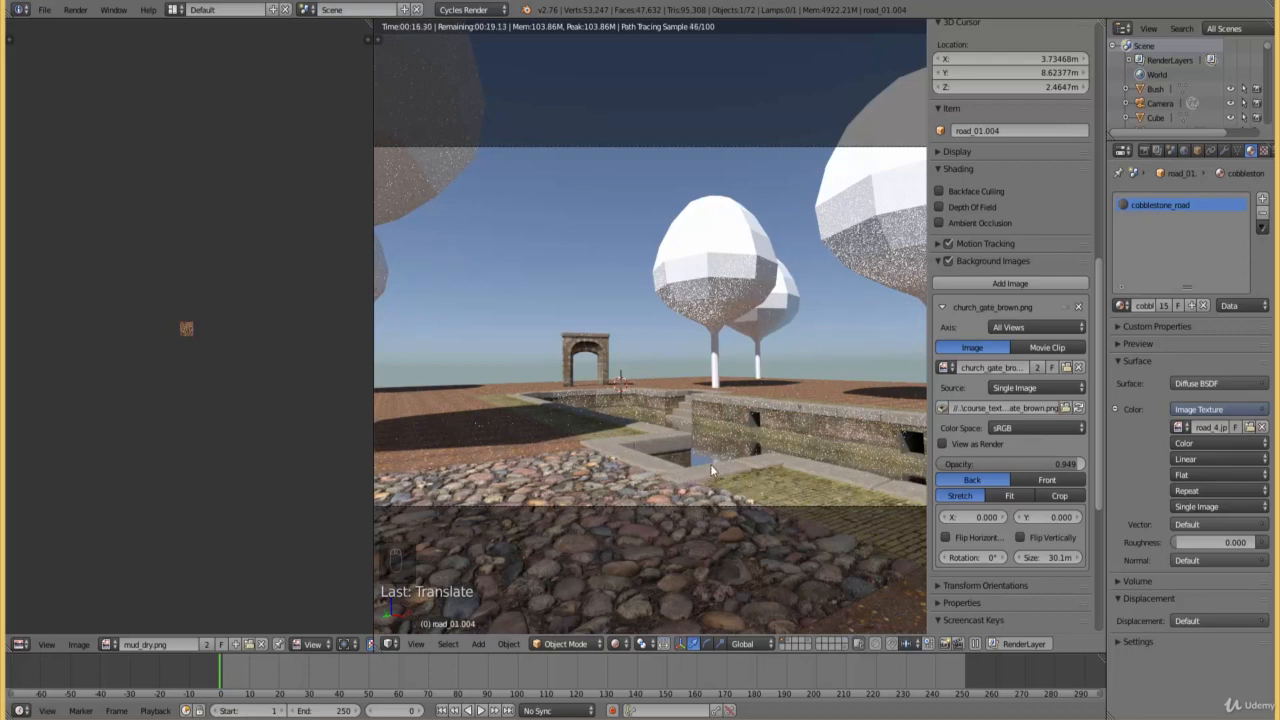
- Select the camera in wireframe shading and lower it by about 34 cm
key("z")
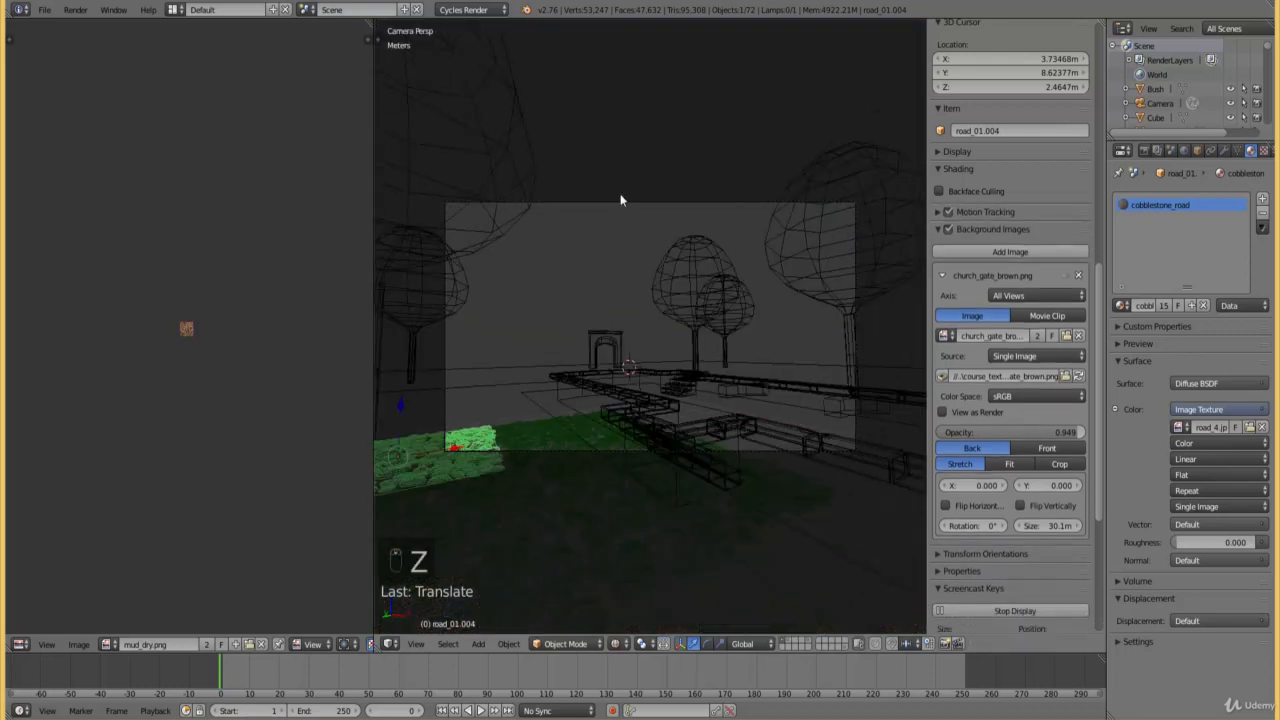
right_click(619, 201)
key("g")
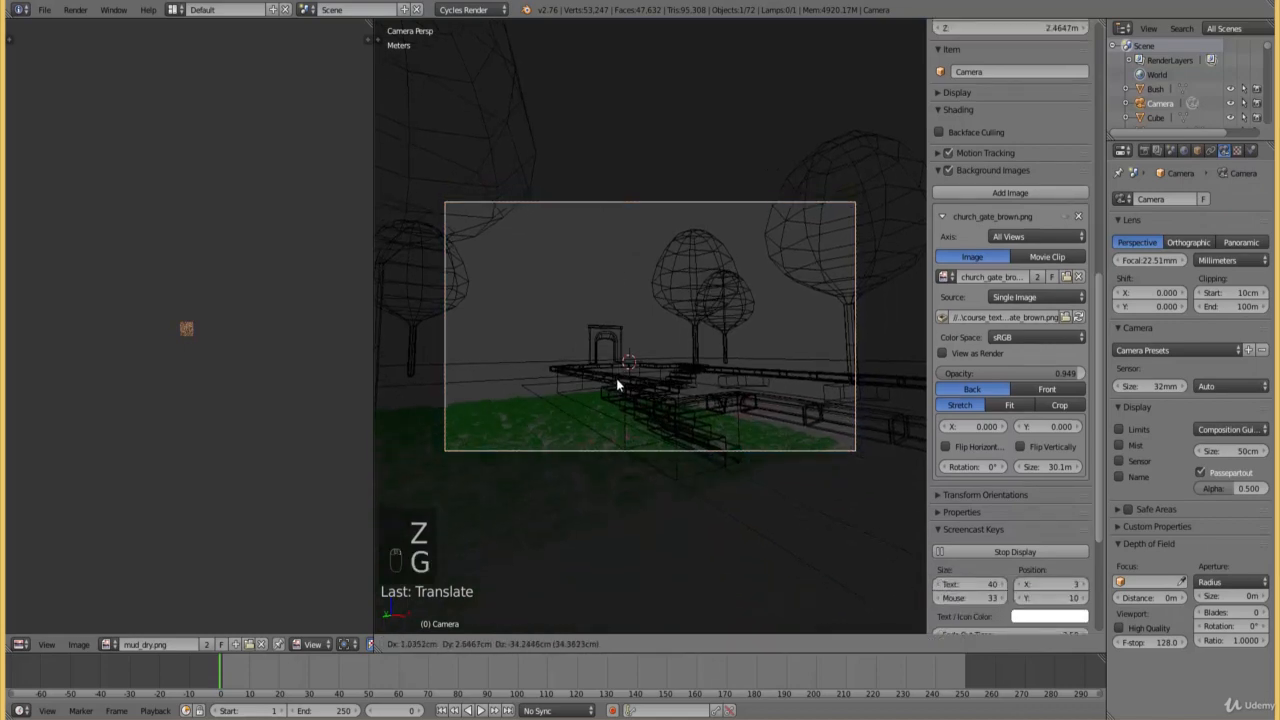
left_click(617, 380)
- Examine the cobblestone road from the lowered camera in rendered shading, with the viewport's properties sidebar hidden
key("z")
scroll(635, 406, "up", 1)
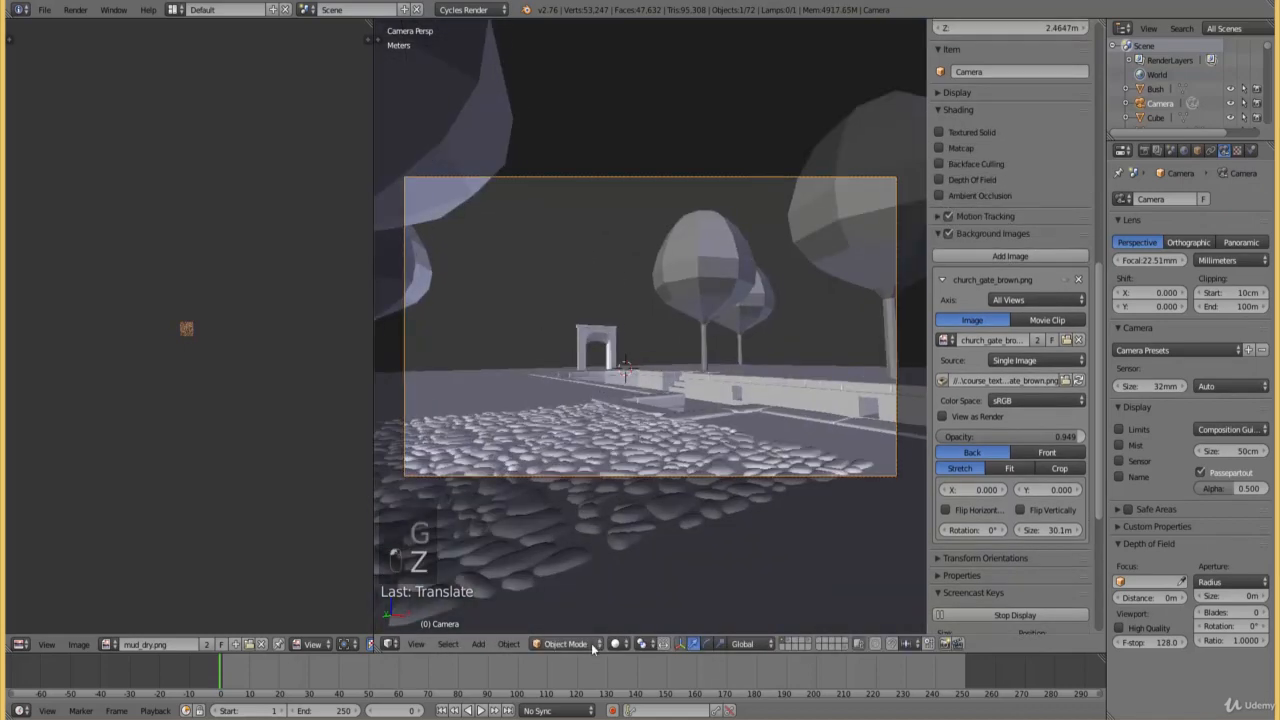
left_click(614, 644)
left_click(637, 549)
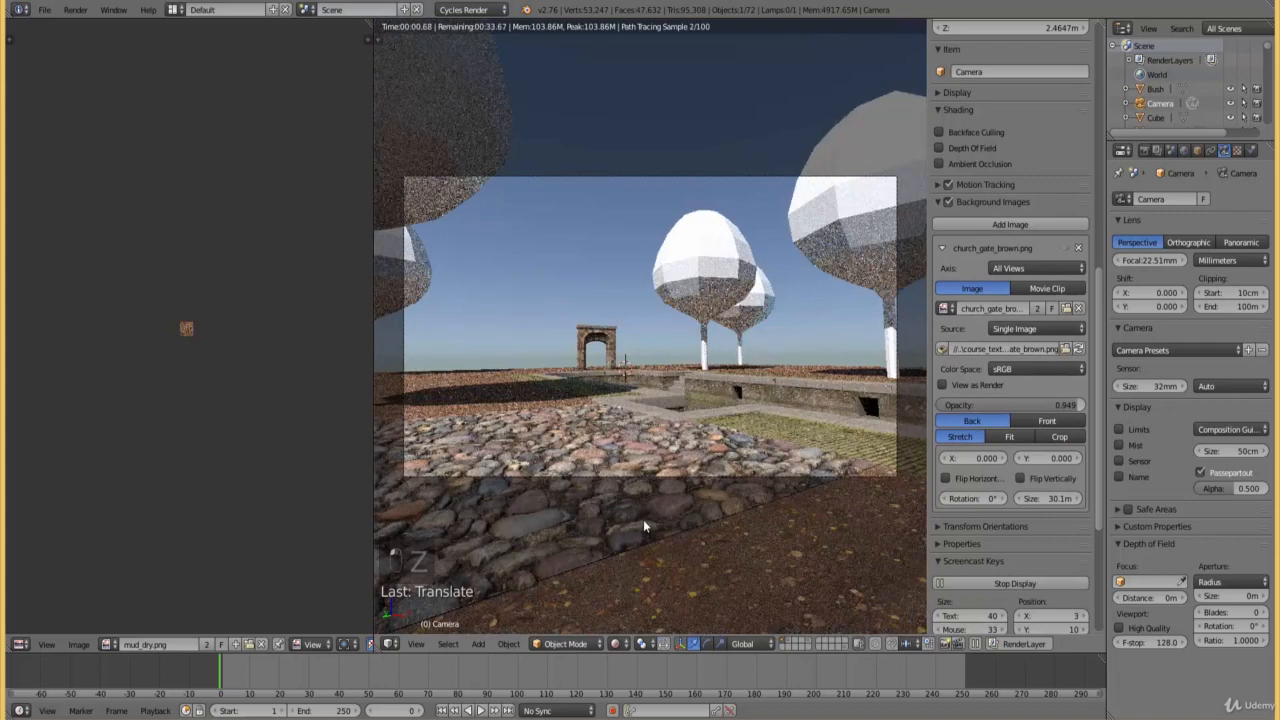
scroll(637, 500, "up", 4)
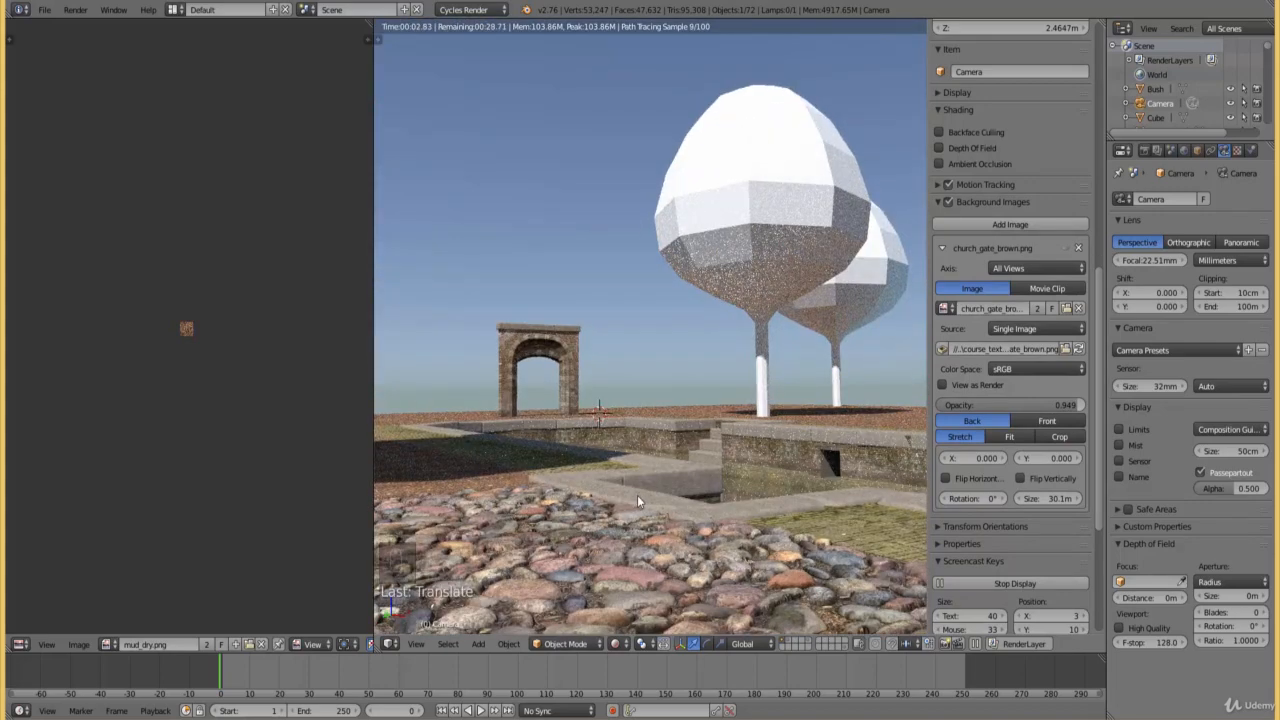
scroll(637, 497, "down", 5)
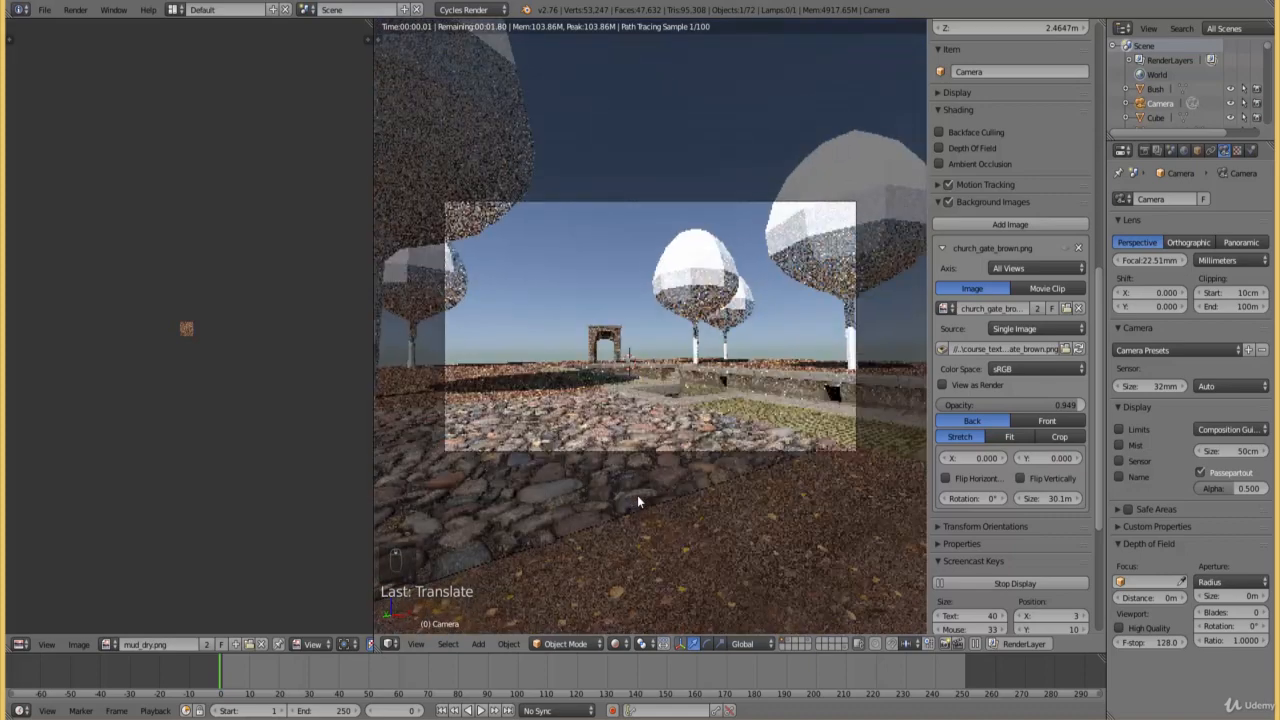
scroll(637, 495, "up", 1)
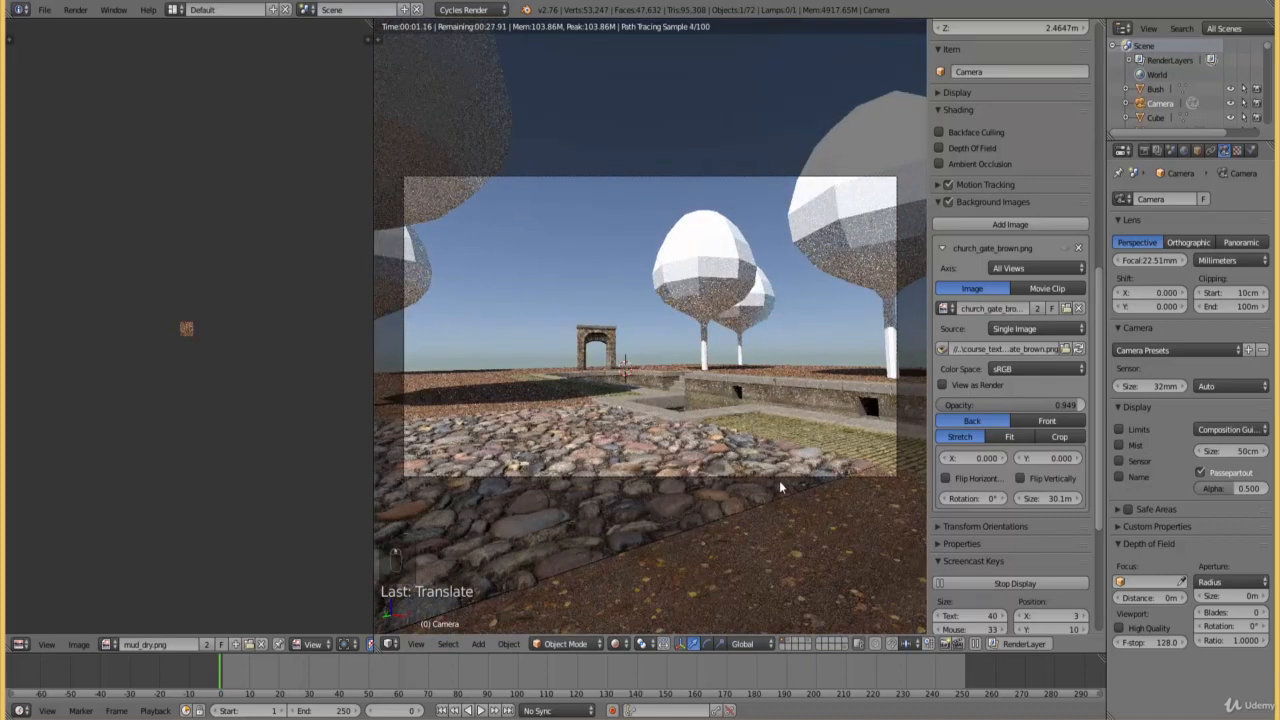
key("n")
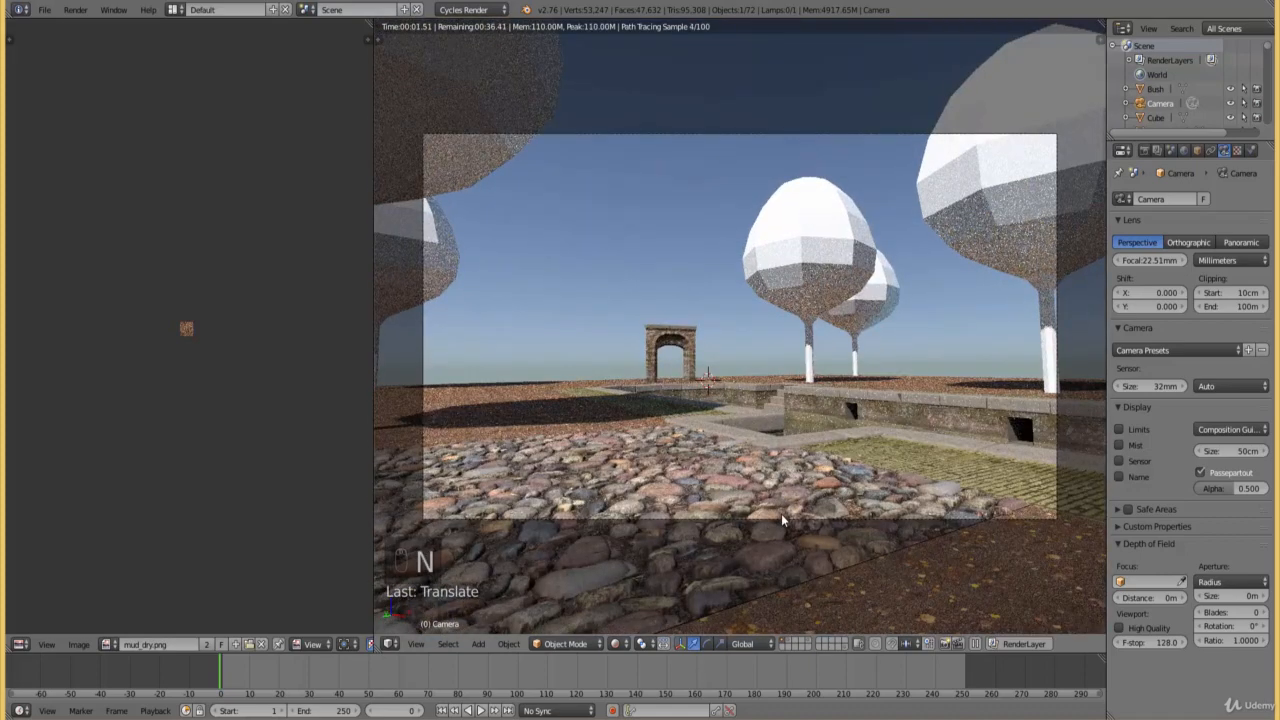
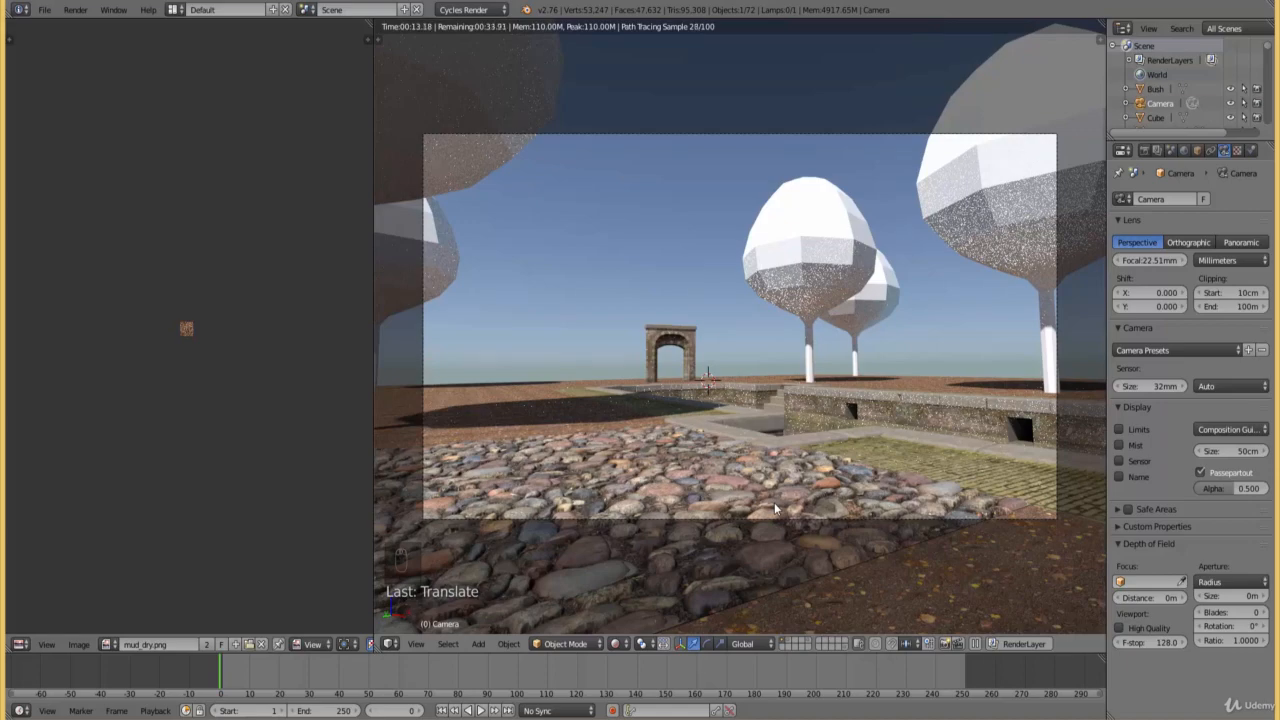
- In the wireframe top view, duplicate the upper right cobblestone tile and place the copy roughly above it
key("KP_7")
key("z")
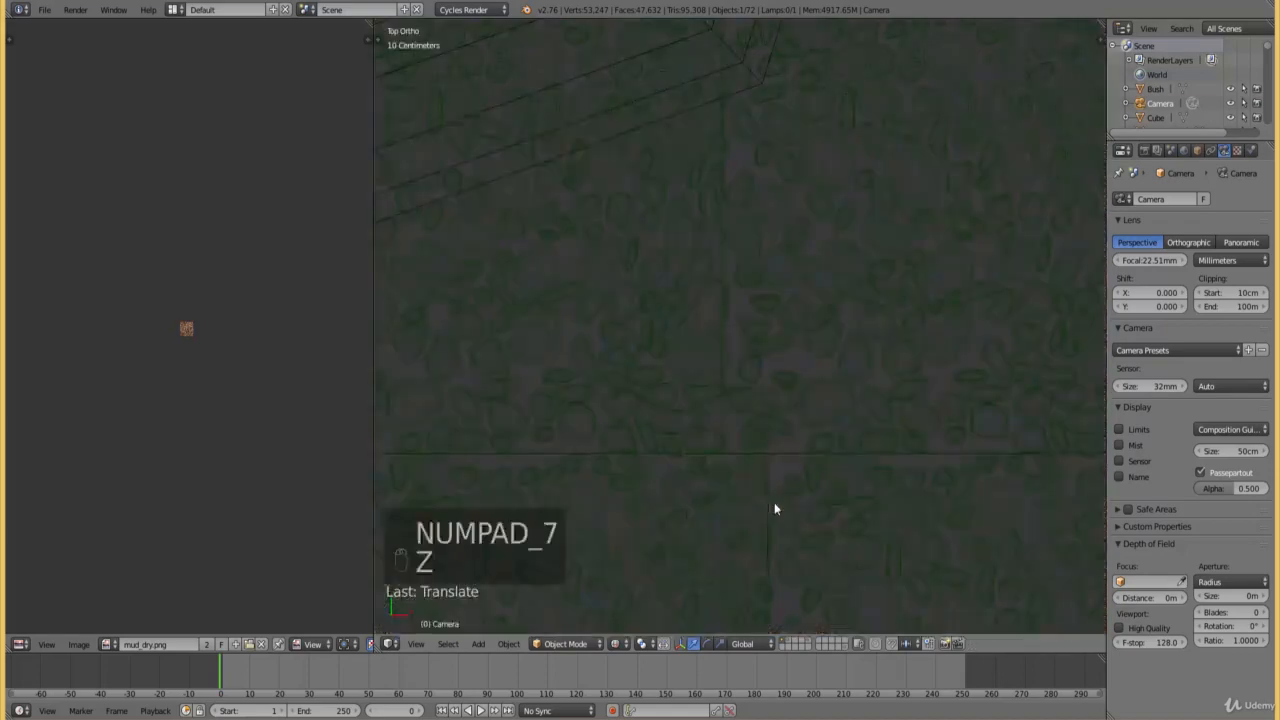
scroll(820, 465, "up", 5)
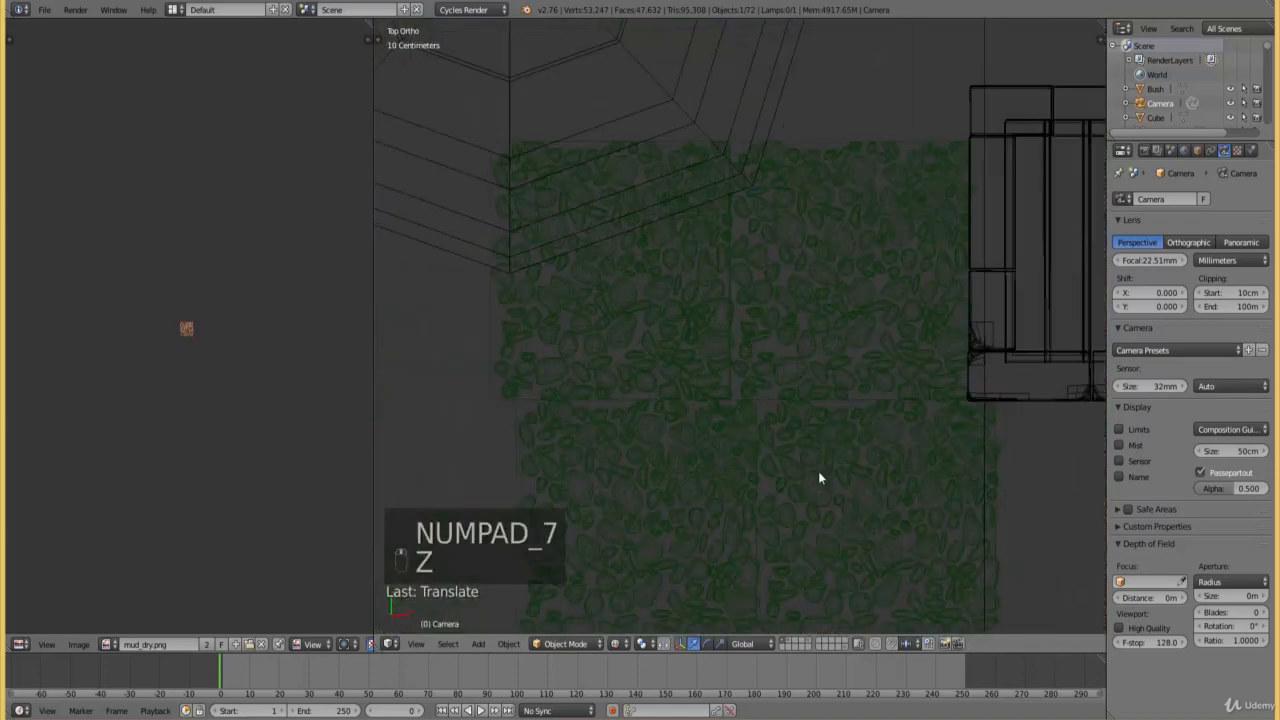
scroll(811, 477, "down", 5)
scroll(810, 474, "up", 3, "ctrl")
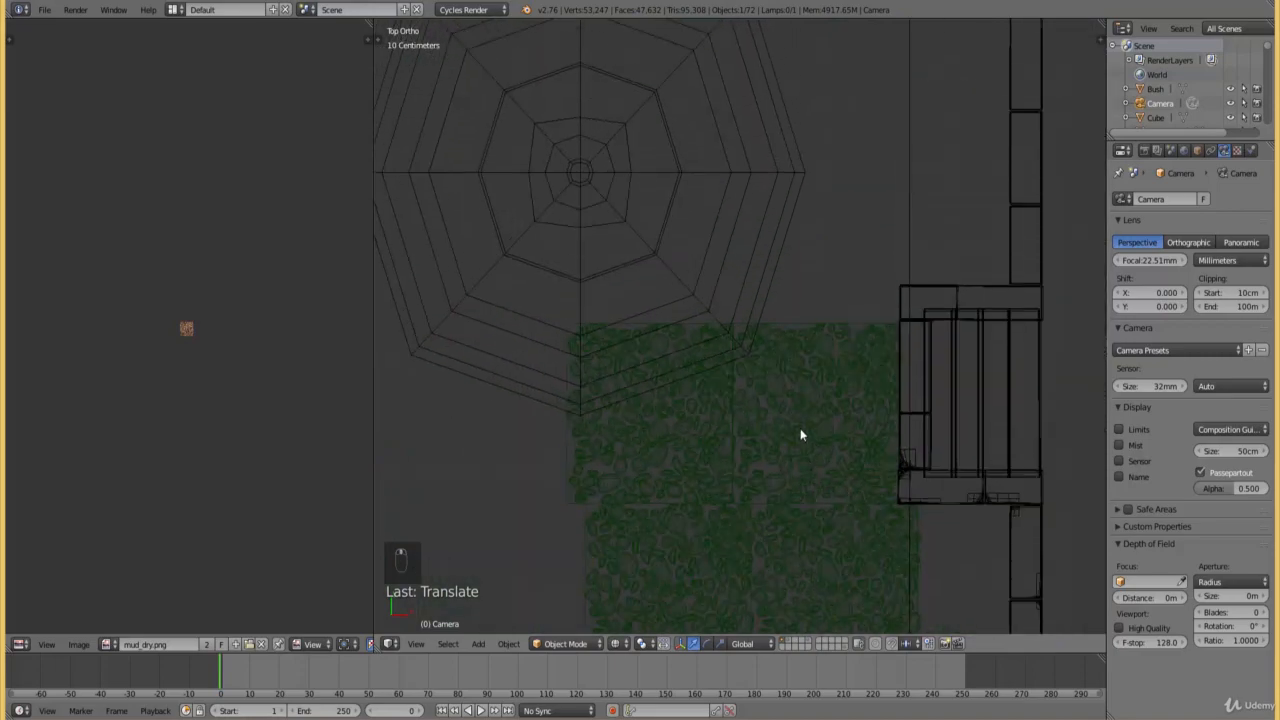
right_click(800, 430)
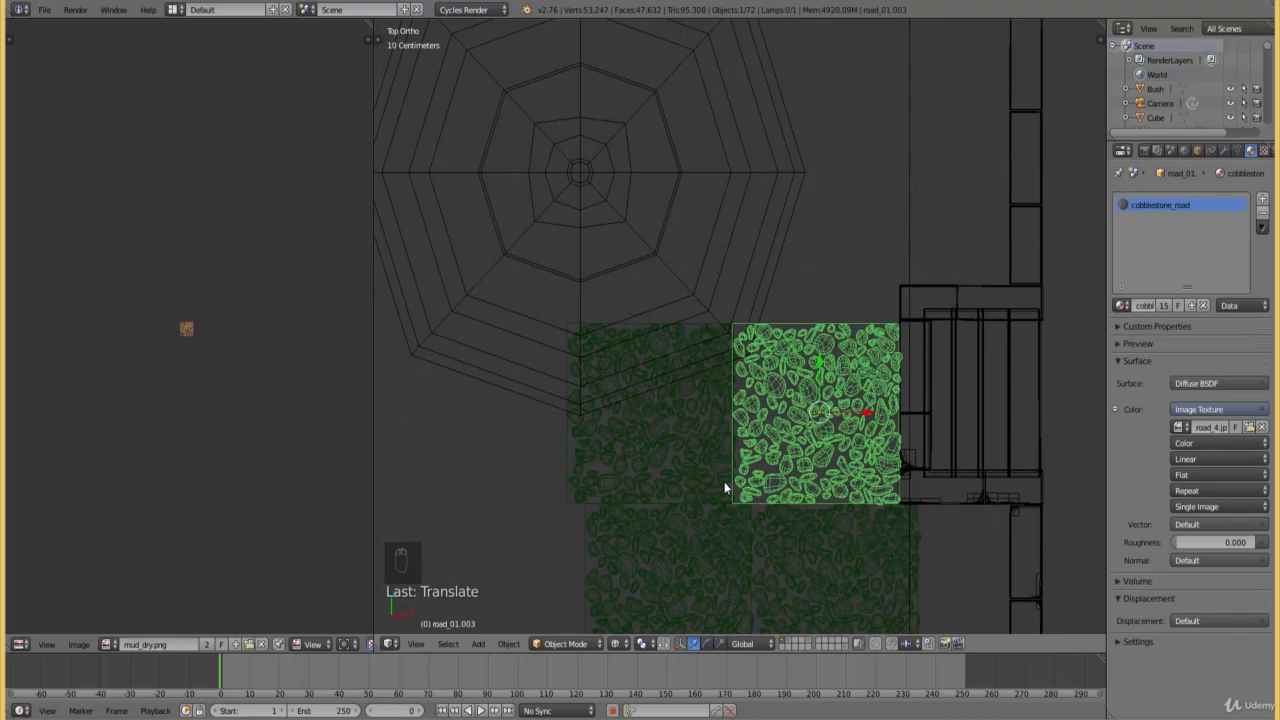
scroll(834, 456, "down", 2, "ctrl")
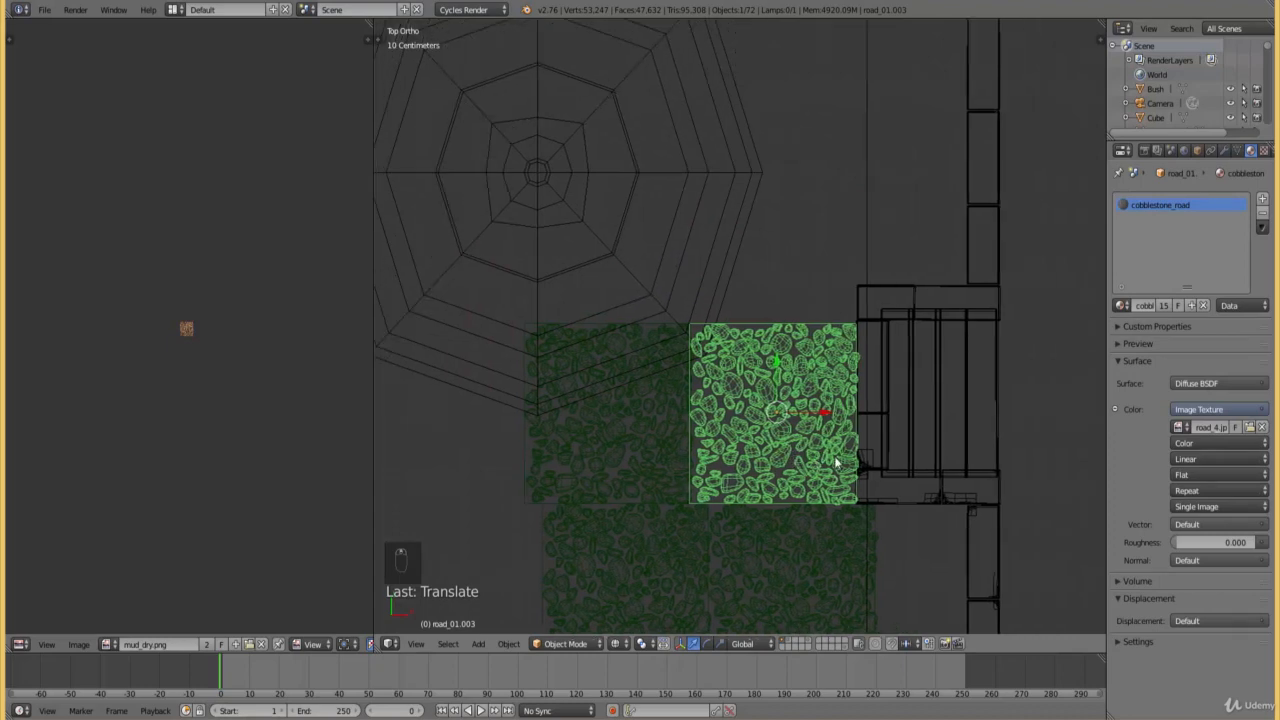
scroll(864, 446, "up", 4, "shift")
scroll(864, 446, "up", 2, "ctrl")
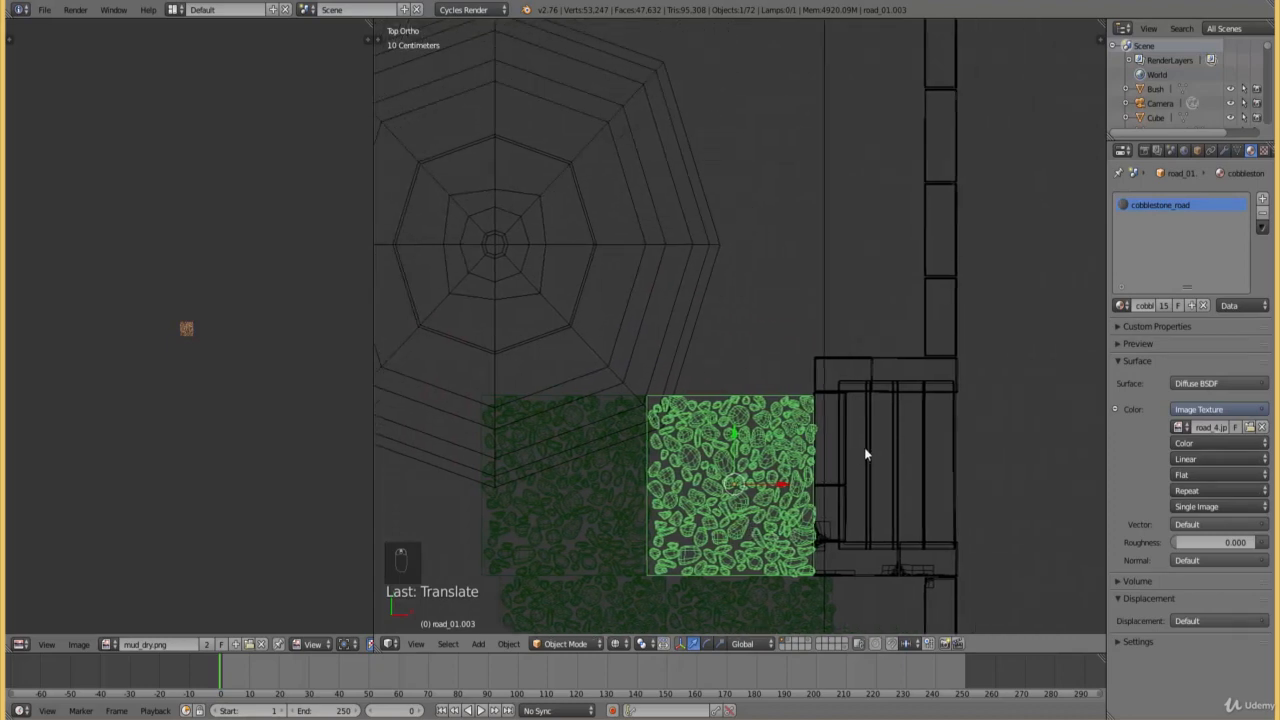
scroll(863, 448, "up", 2)
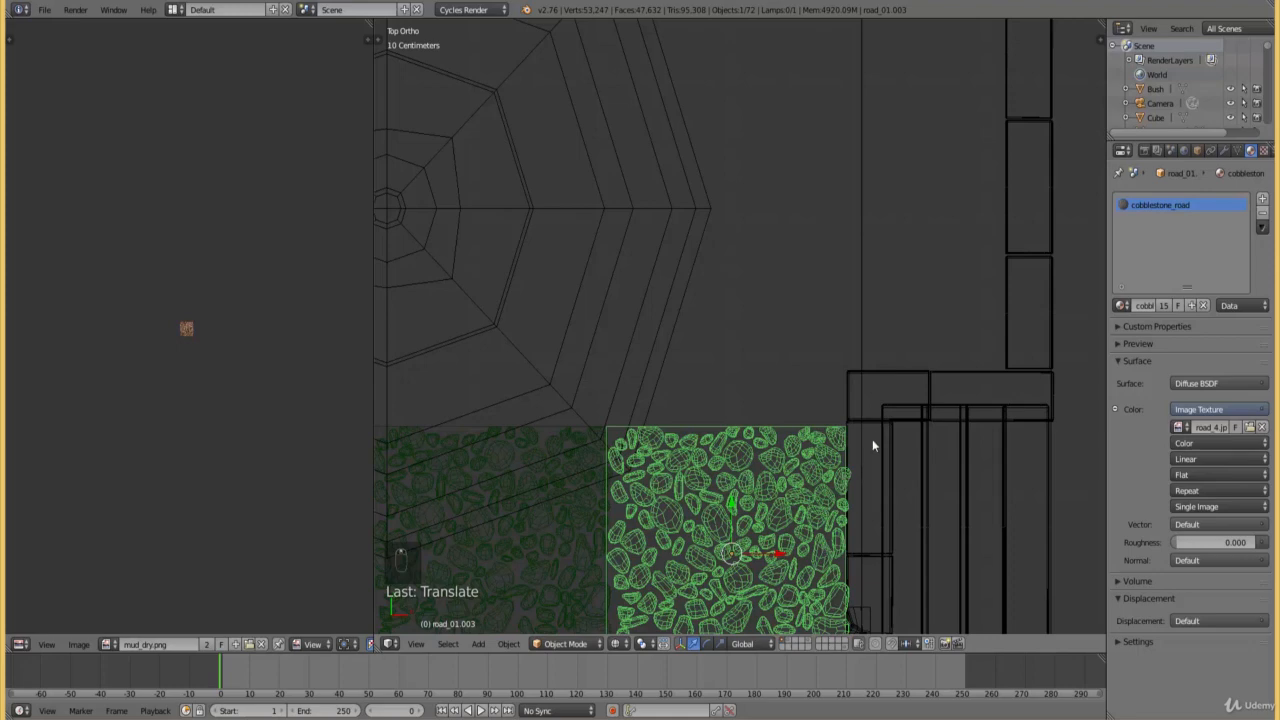
key("shift+d")
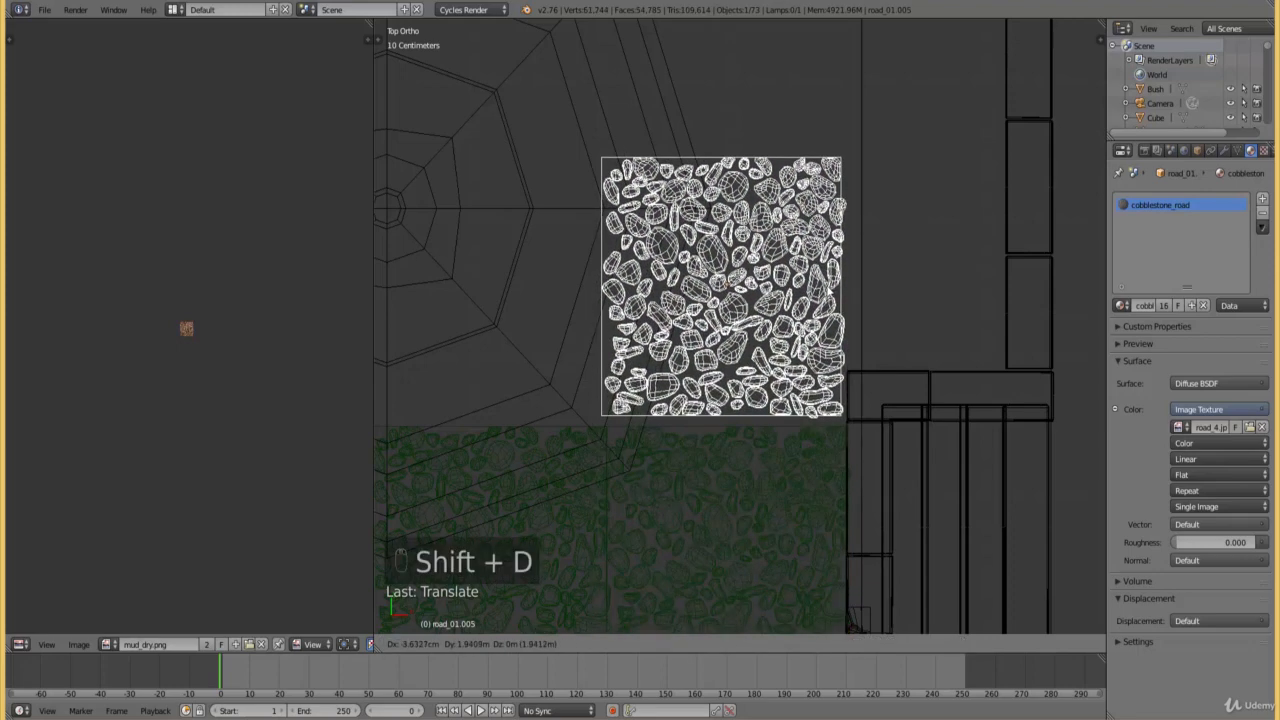
left_click(876, 380)
- Fine-tune the new tile's position so its lower and side edges line up with the tile below
scroll(886, 381, "up", 2)
key("g")
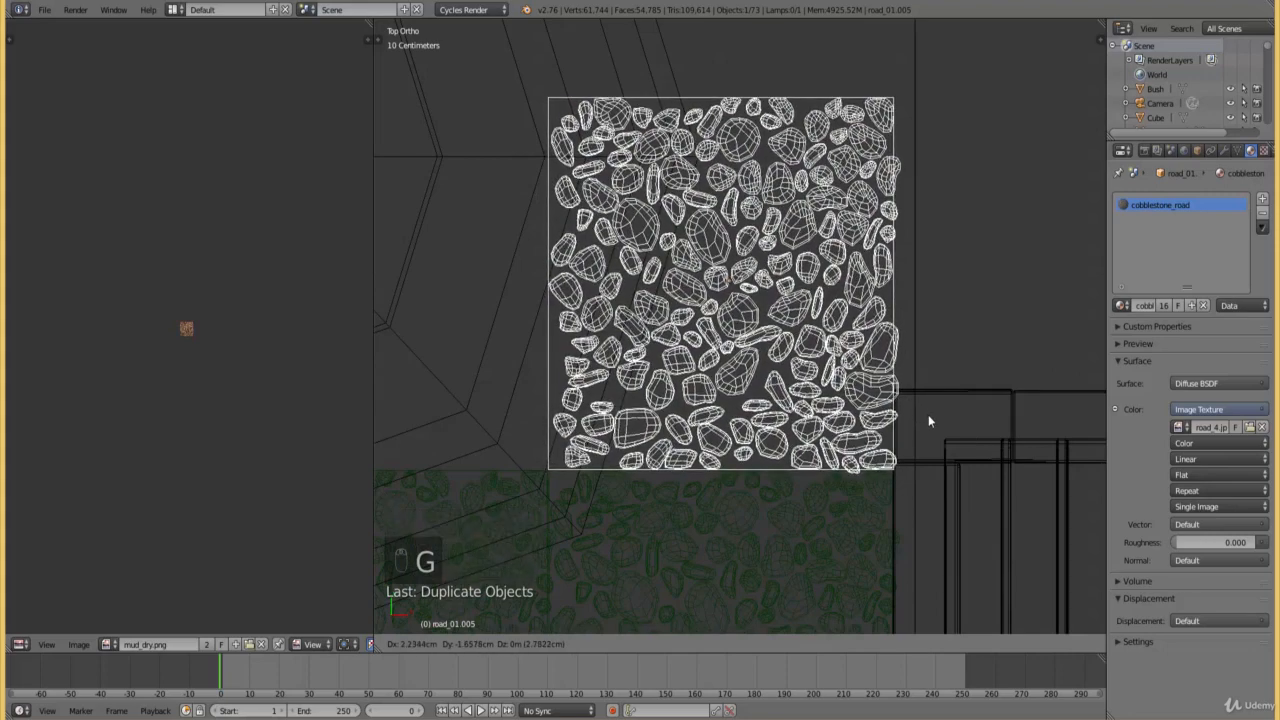
left_click(928, 414)
scroll(869, 393, "down", 4)
scroll(869, 393, "down", 4, "ctrl")
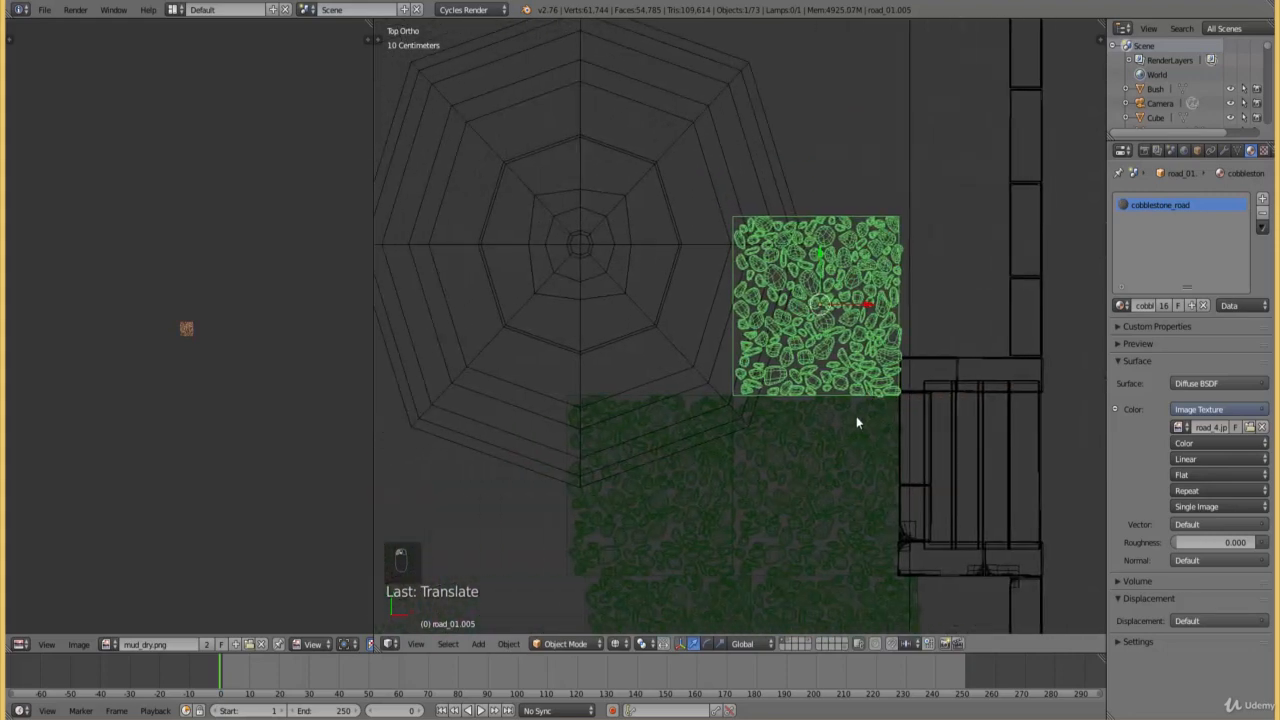
scroll(857, 417, "up", 3)
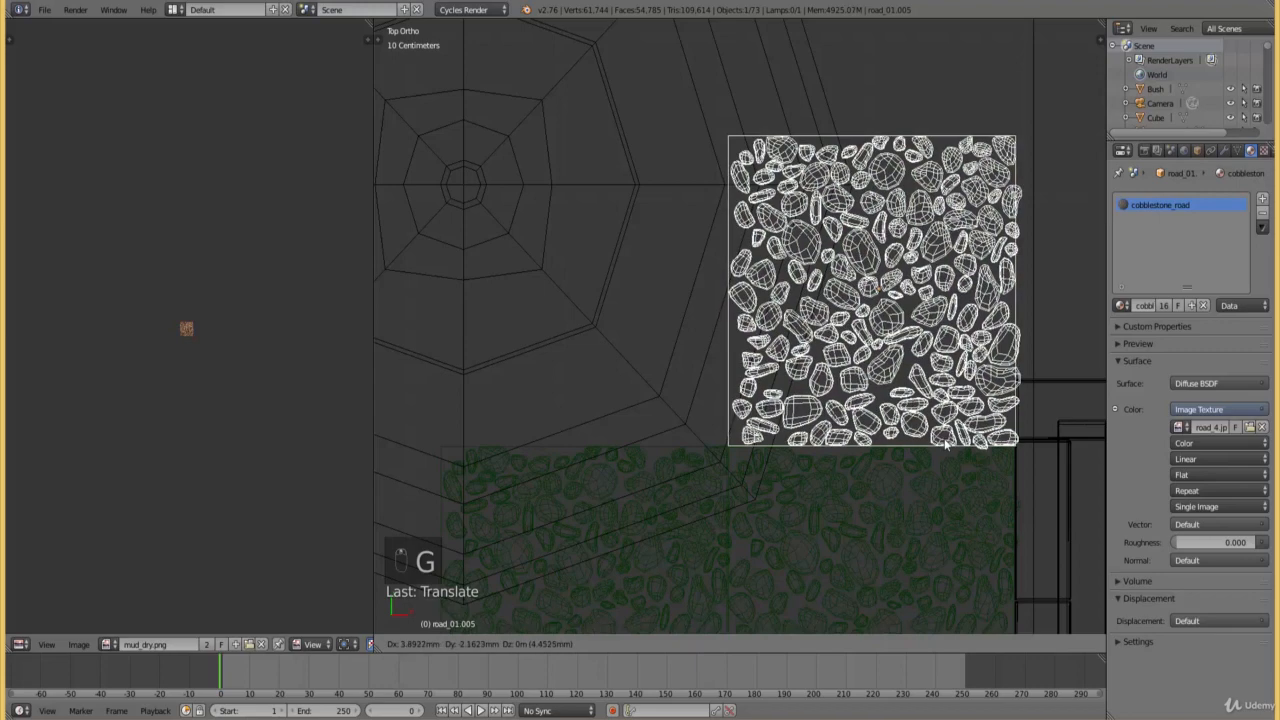
left_click(946, 443)
- Duplicate the new top tile, move the copy about 1.87 m in the negative X direction and align it with the neighbouring tiles
key("shift+d")
right_click(950, 408)
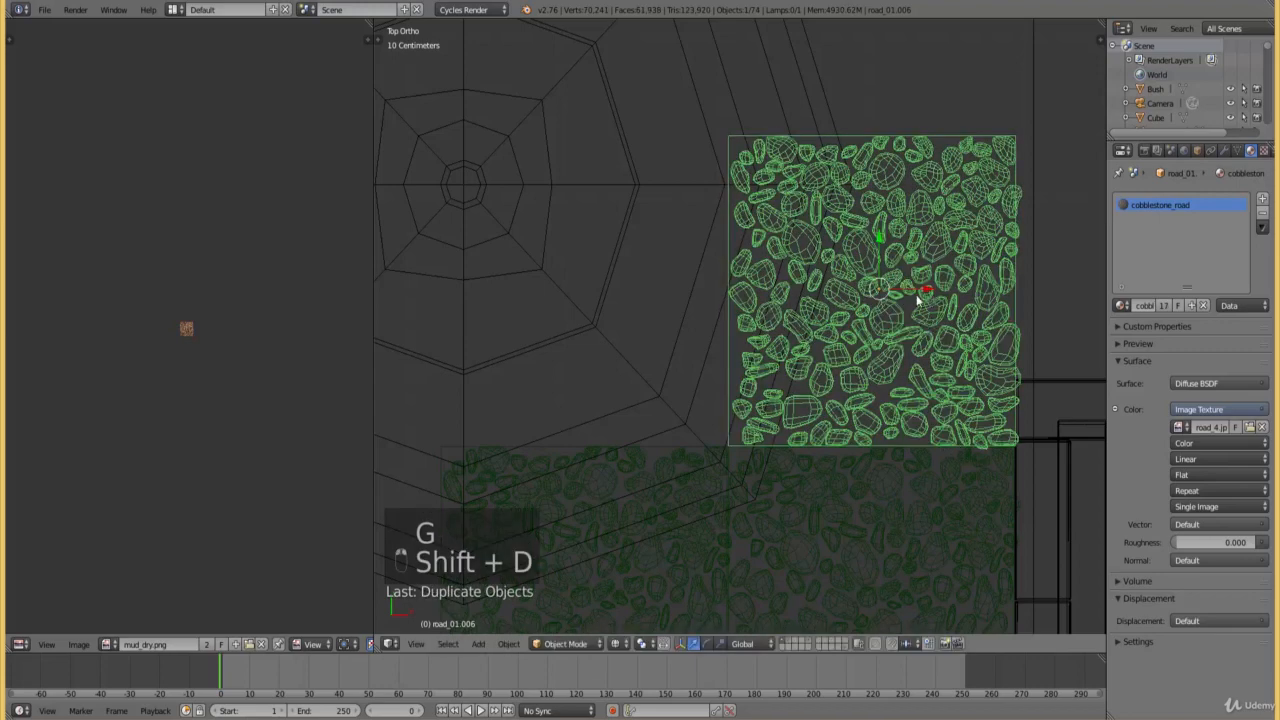
left_click_drag(918, 292, 774, 324)
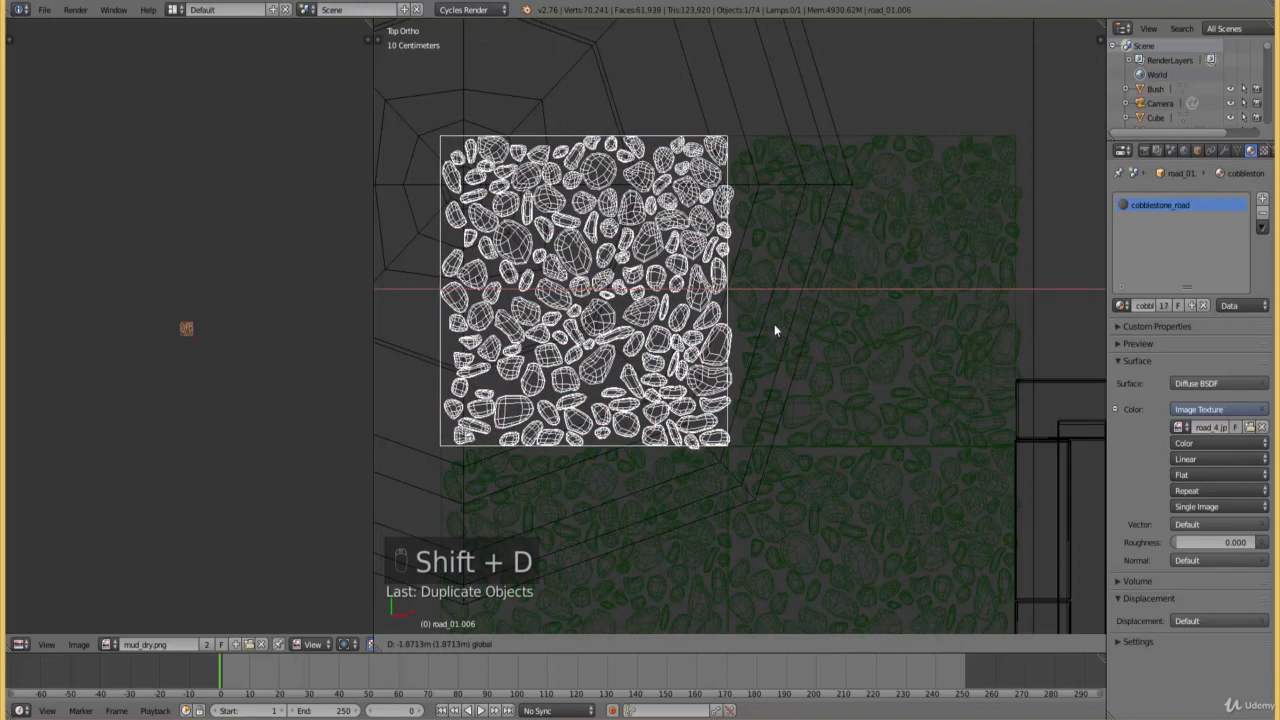
left_click(764, 362)
scroll(757, 377, "up", 5)
key("g")
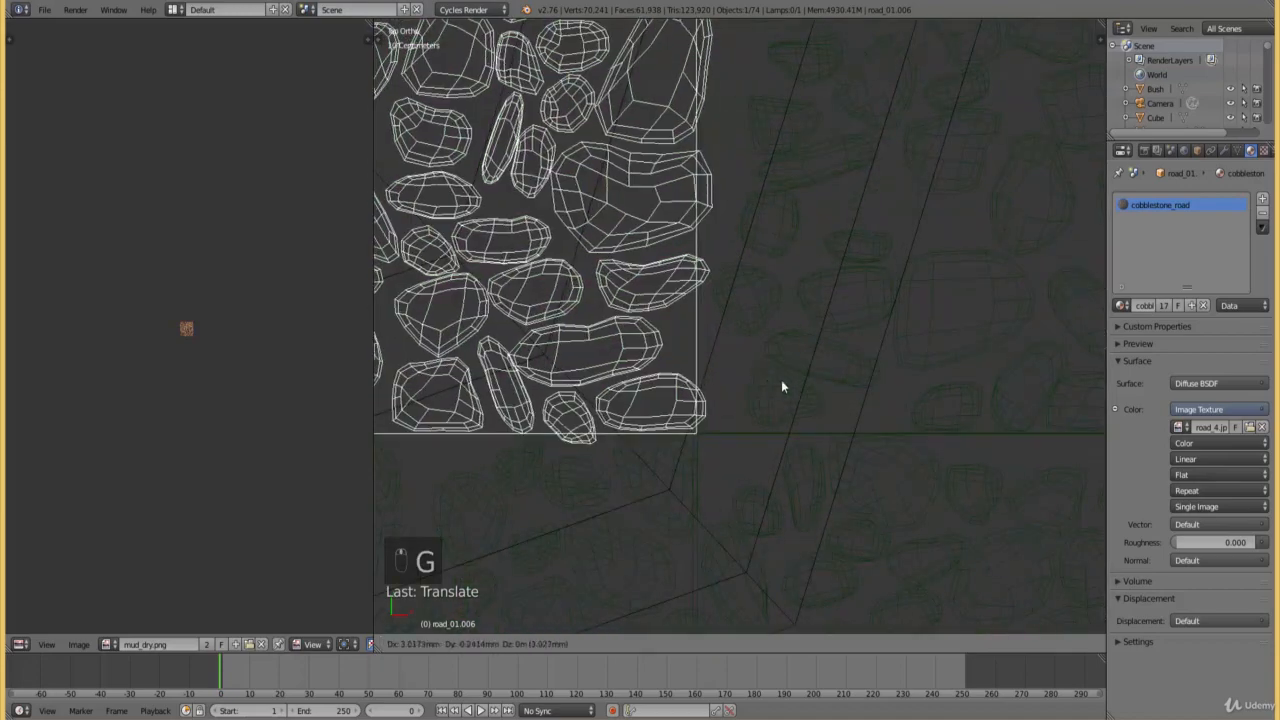
left_click(797, 380)
scroll(790, 364, "down", 7)
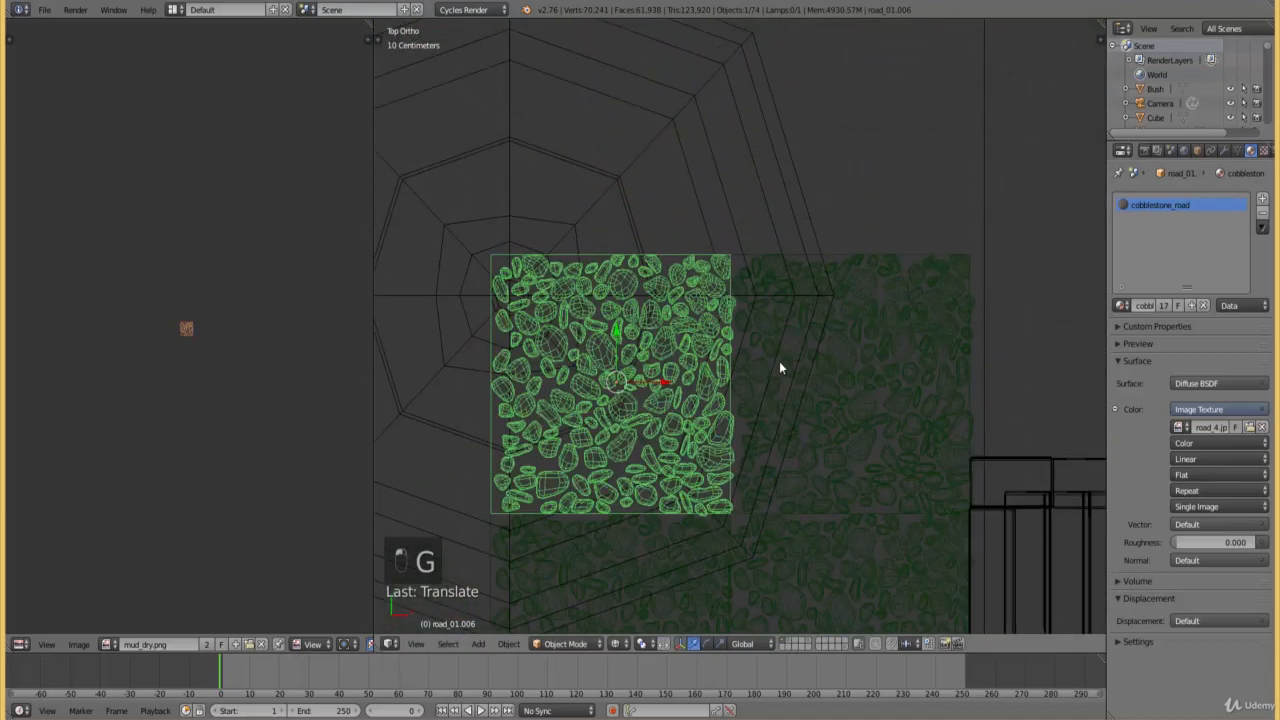
scroll(780, 362, "up", 6, "ctrl")
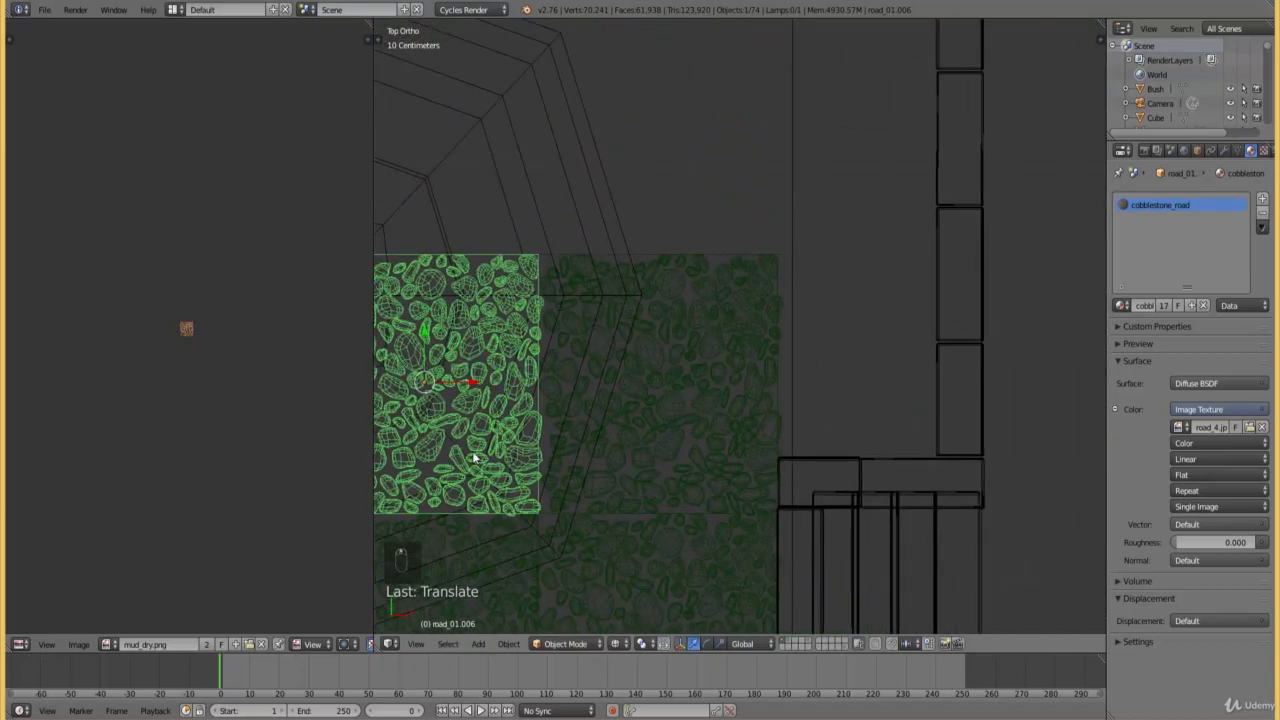
- Duplicate the selected top-row cobblestone tile and place the copy flush against the row's right end, over the low walls
key("shift+d")
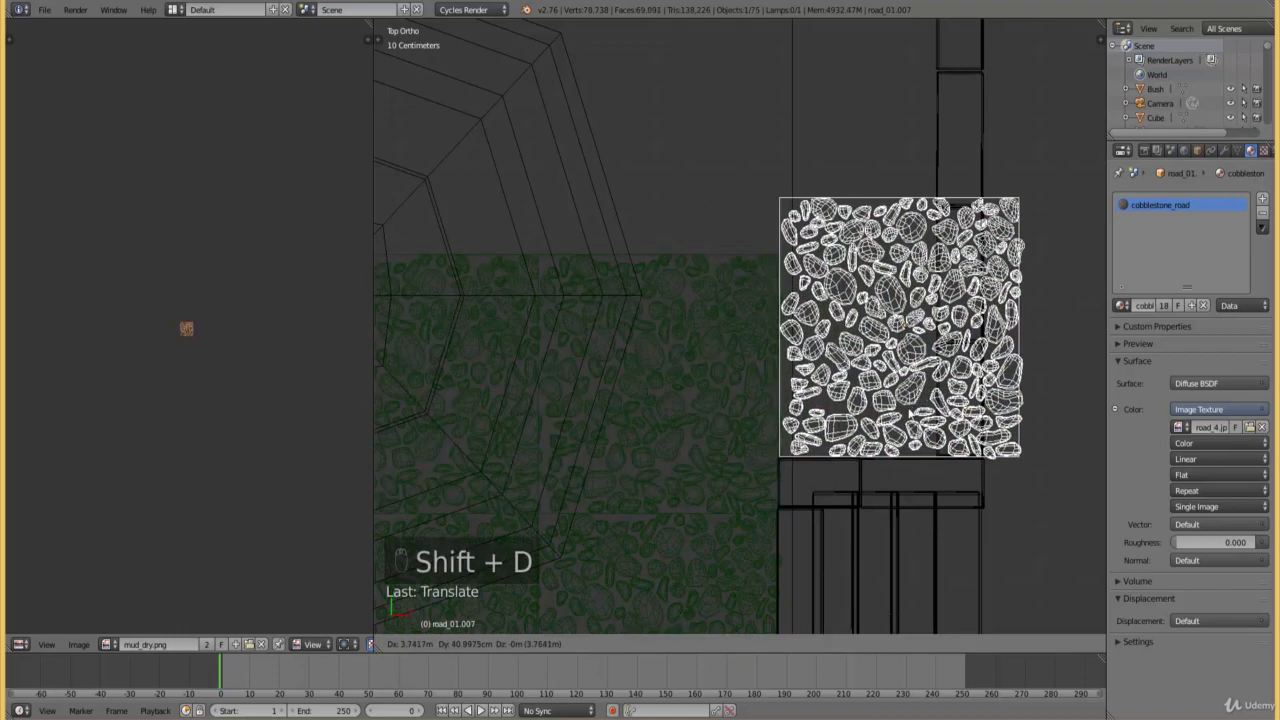
left_click(908, 410)
scroll(901, 418, "up", 3, "ctrl")
scroll(880, 392, "up", 3)
scroll(834, 272, "down", 3)
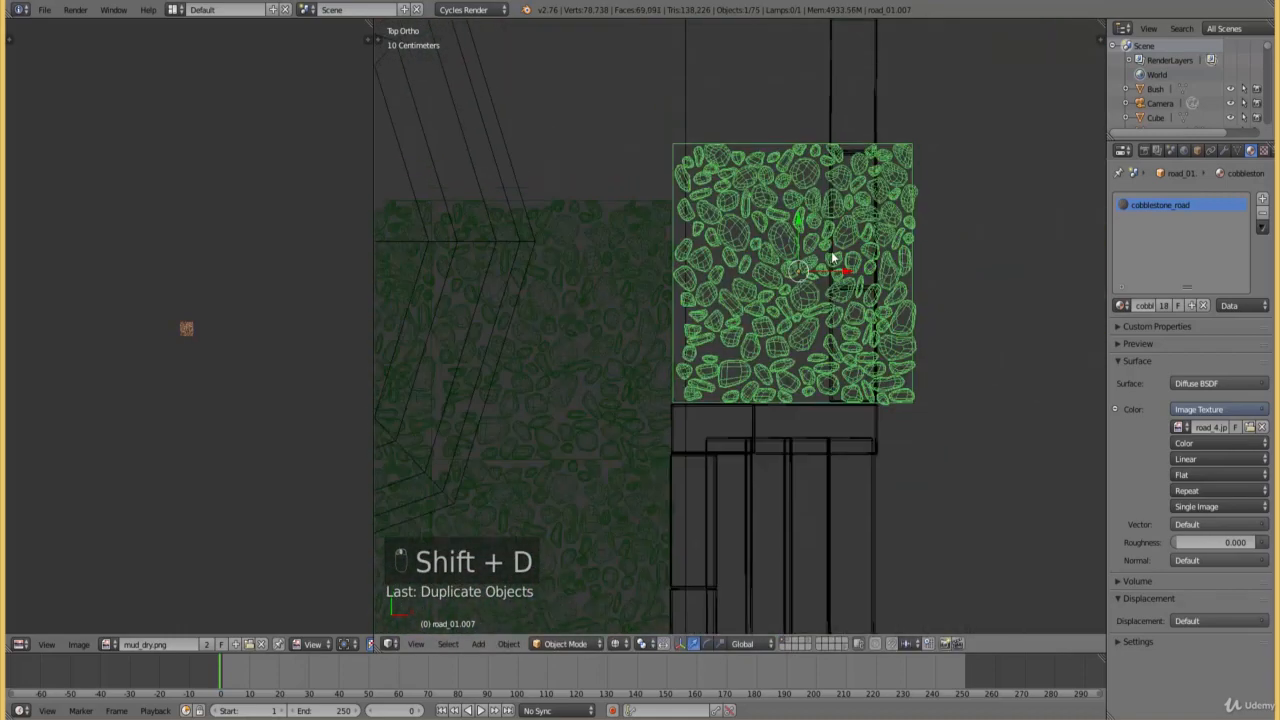
scroll(830, 240, "up", 2)
key("g")
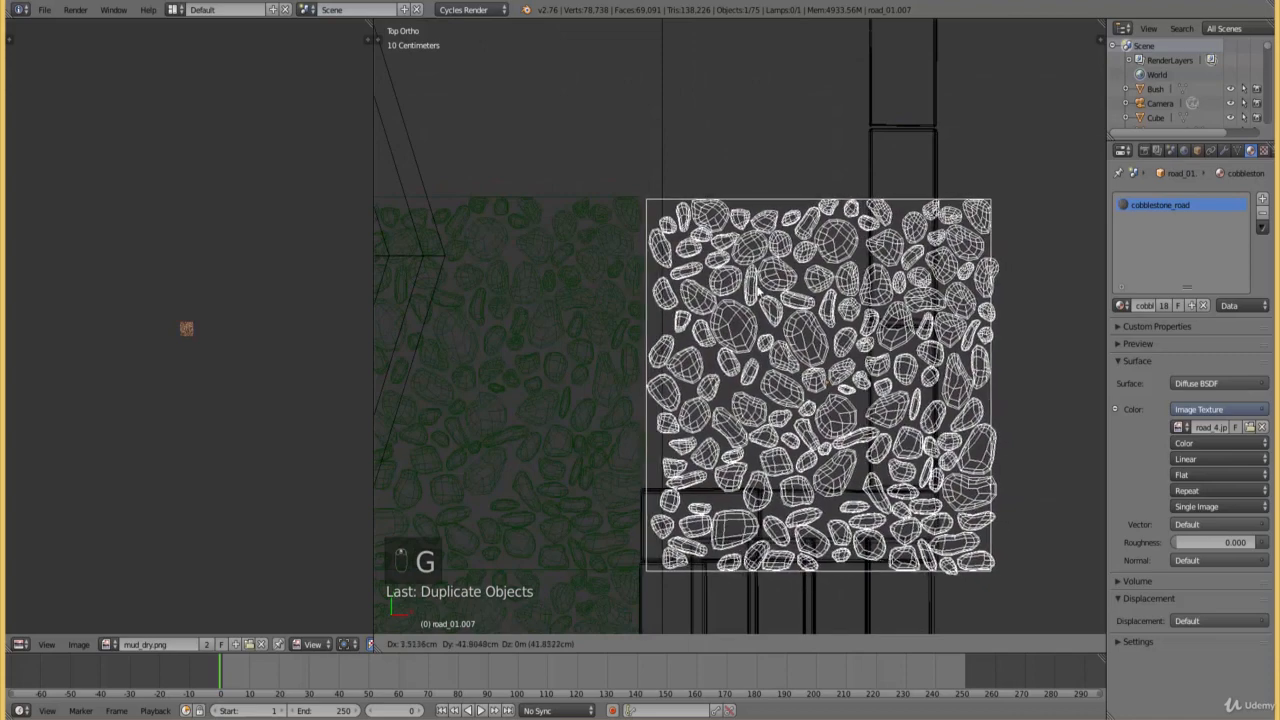
left_click(702, 564)
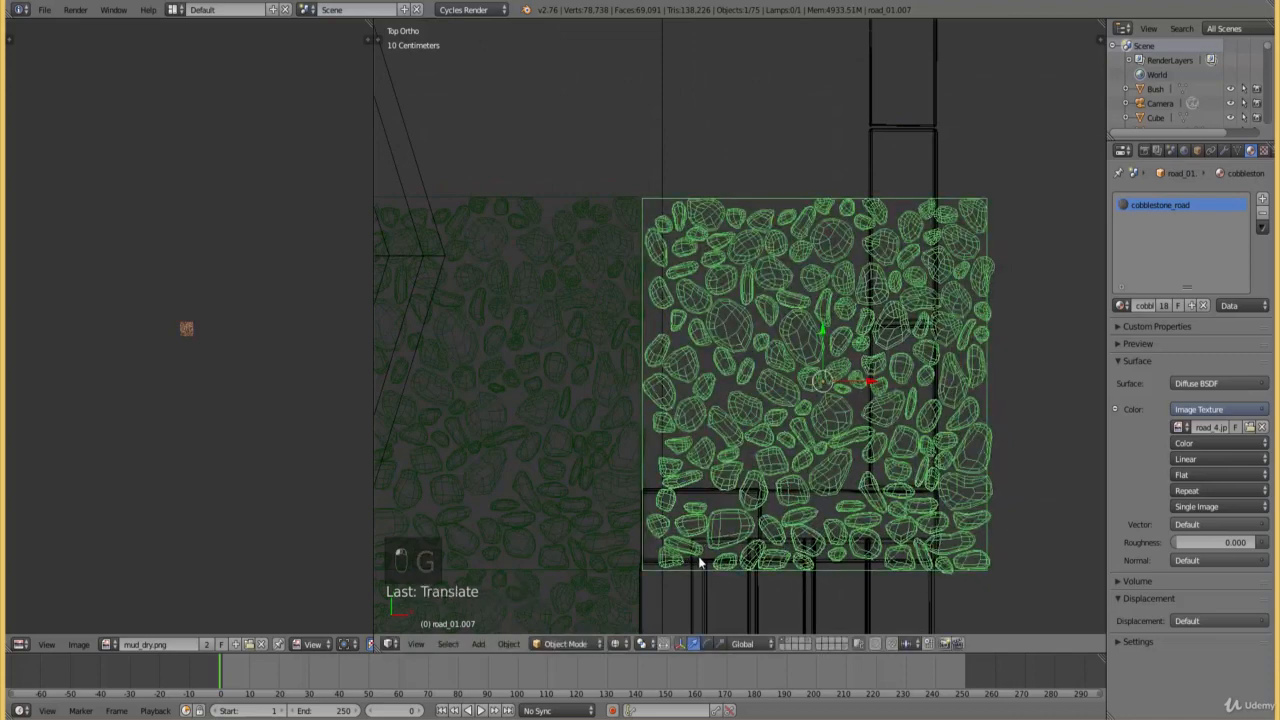
- Cut four evenly spaced horizontal edge loops into the new tile's ground plane in Edit Mode
right_click(864, 544)
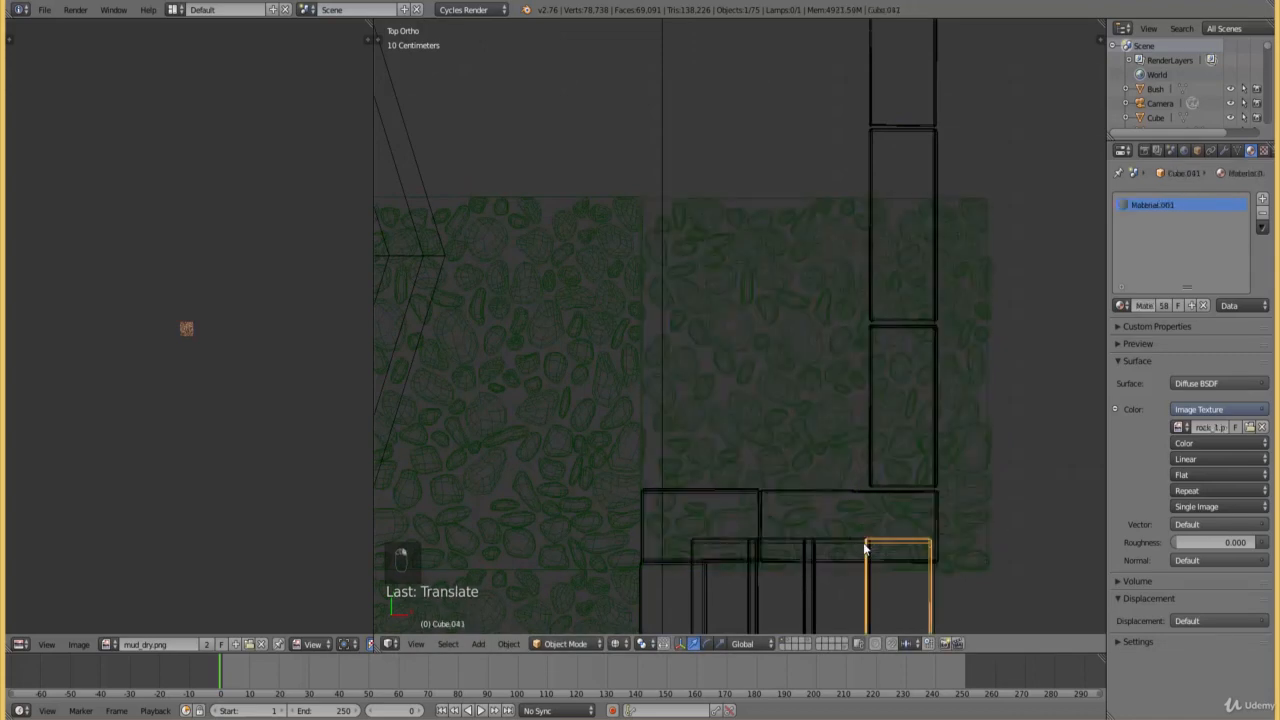
right_click(963, 539)
key("Tab")
key("b")
key("b")
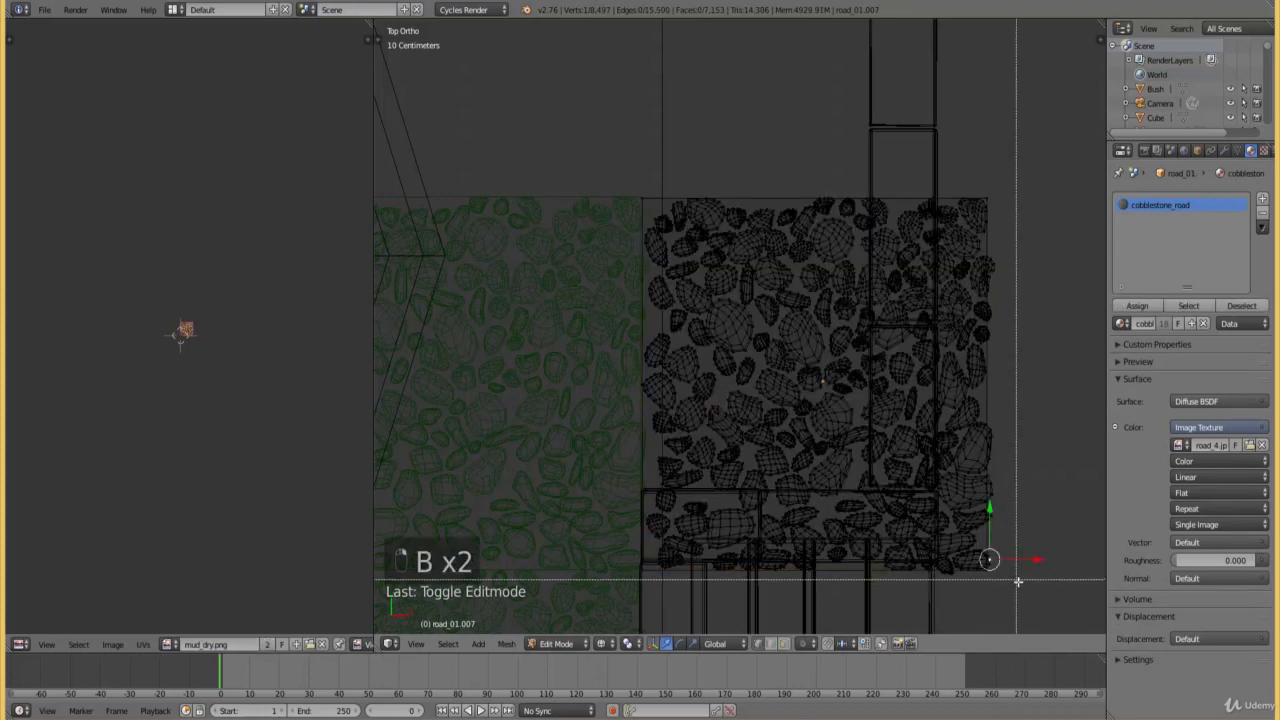
key("ctrl+r")
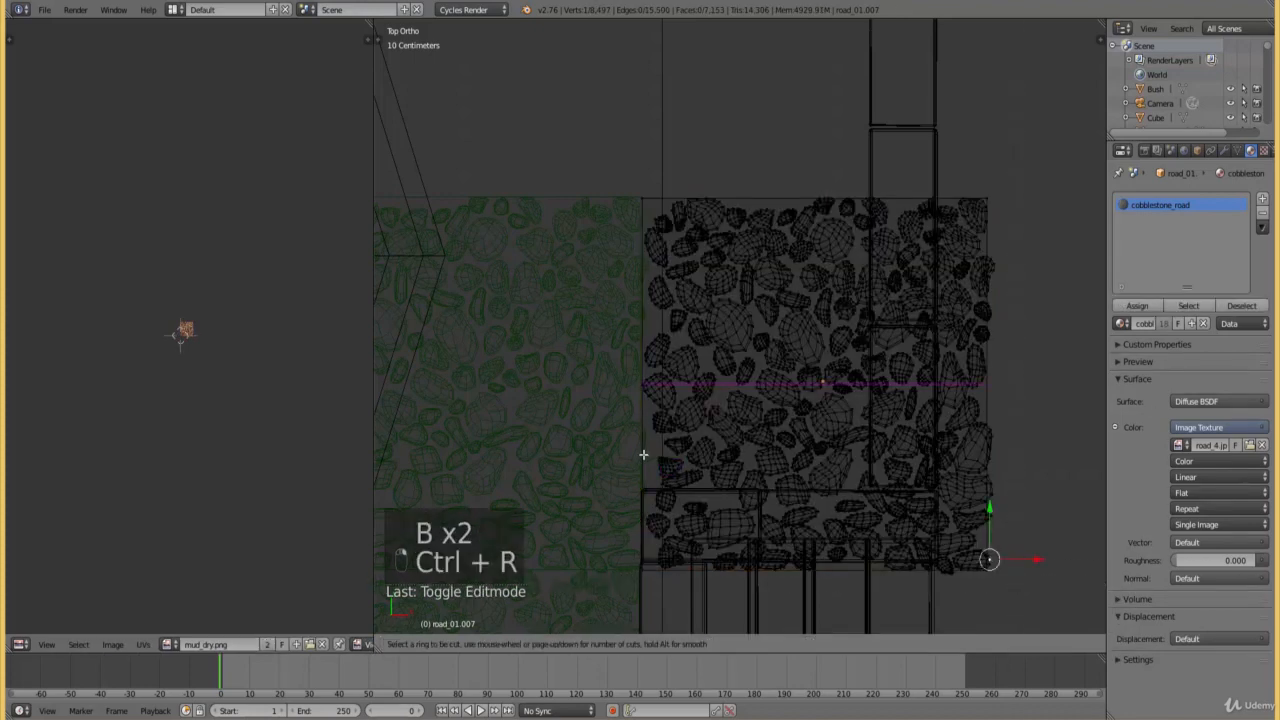
scroll(643, 455, "up", 3)
left_click(643, 454)
right_click(643, 454)
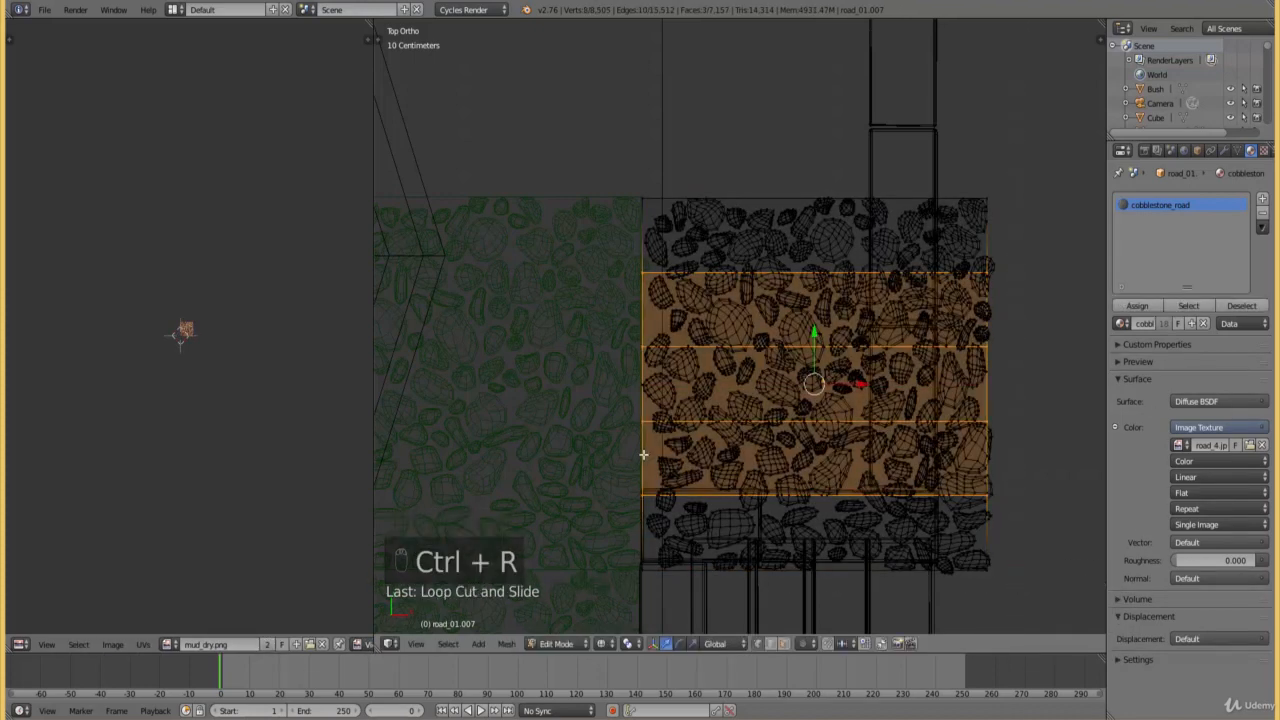
right_click(643, 455)
- Select the whole stones along the new tile's lower edge, including their linked geometry, and delete them
key("b")
left_click_drag(1020, 585, 612, 545)
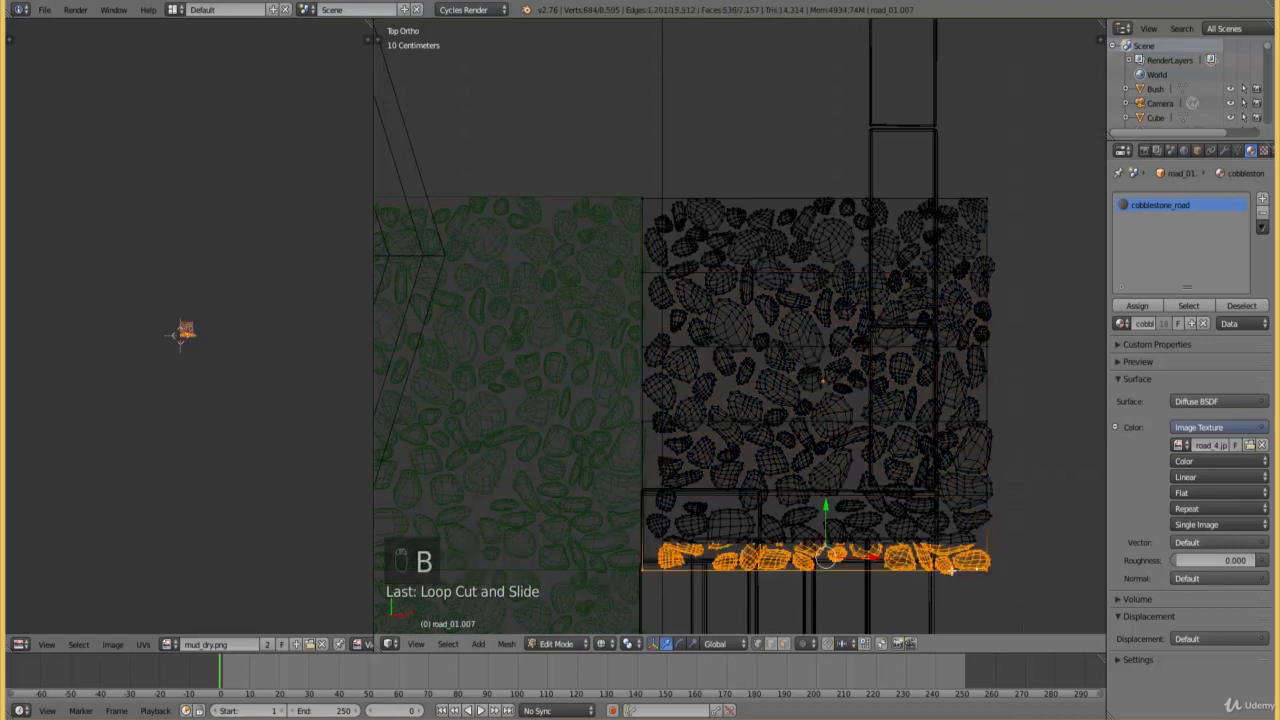
key("b")
left_click_drag(1014, 586, 660, 530)
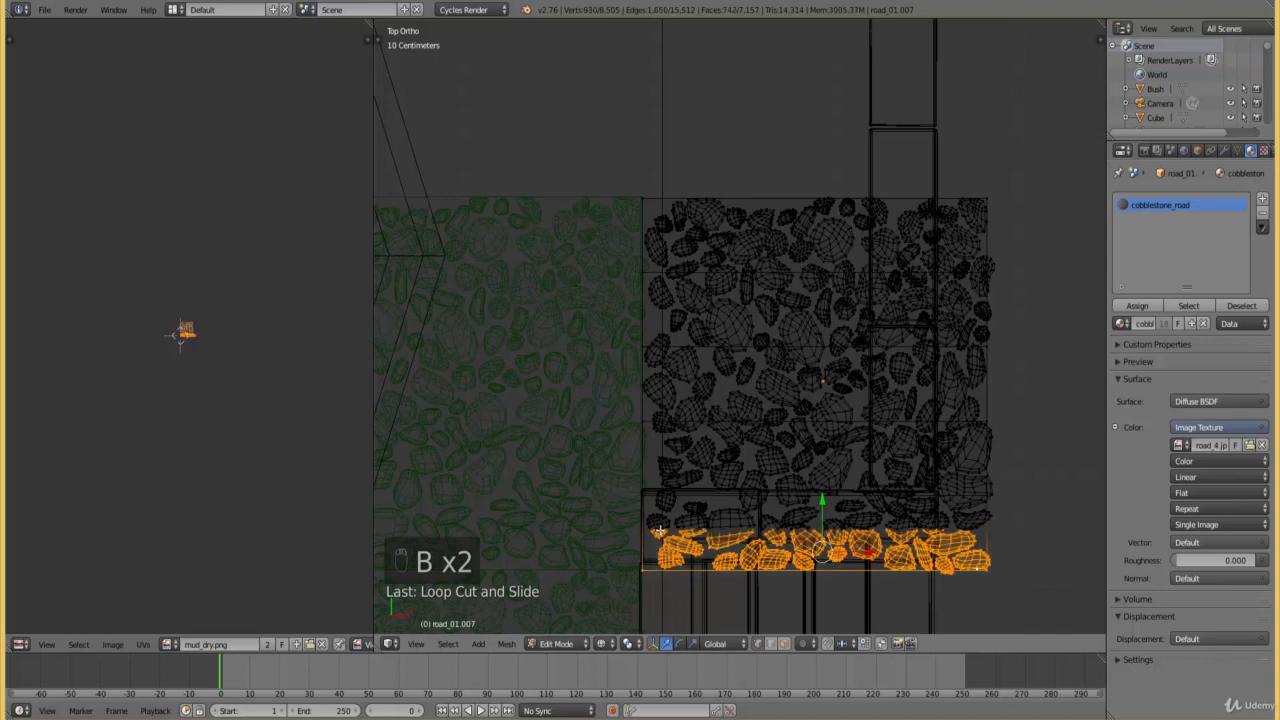
right_click(728, 542)
key("b")
left_click_drag(974, 567, 652, 495)
key("ctrl+l")
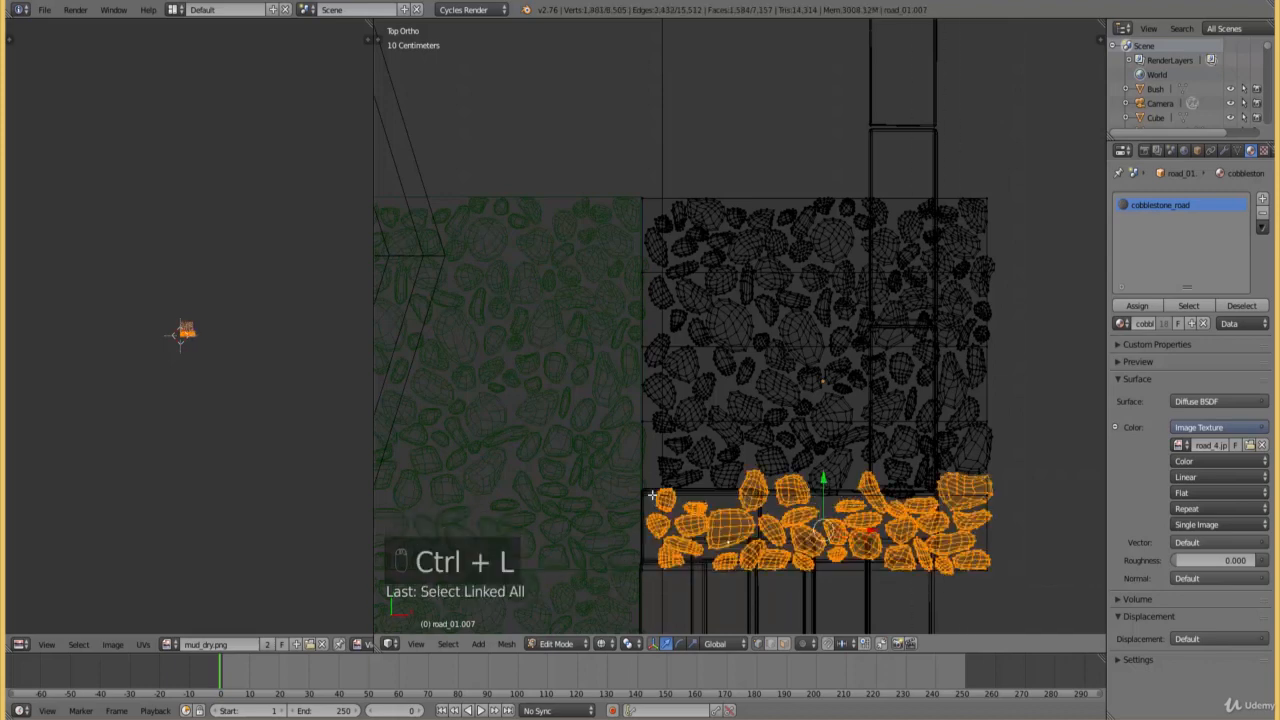
key("x")
left_click(652, 495)
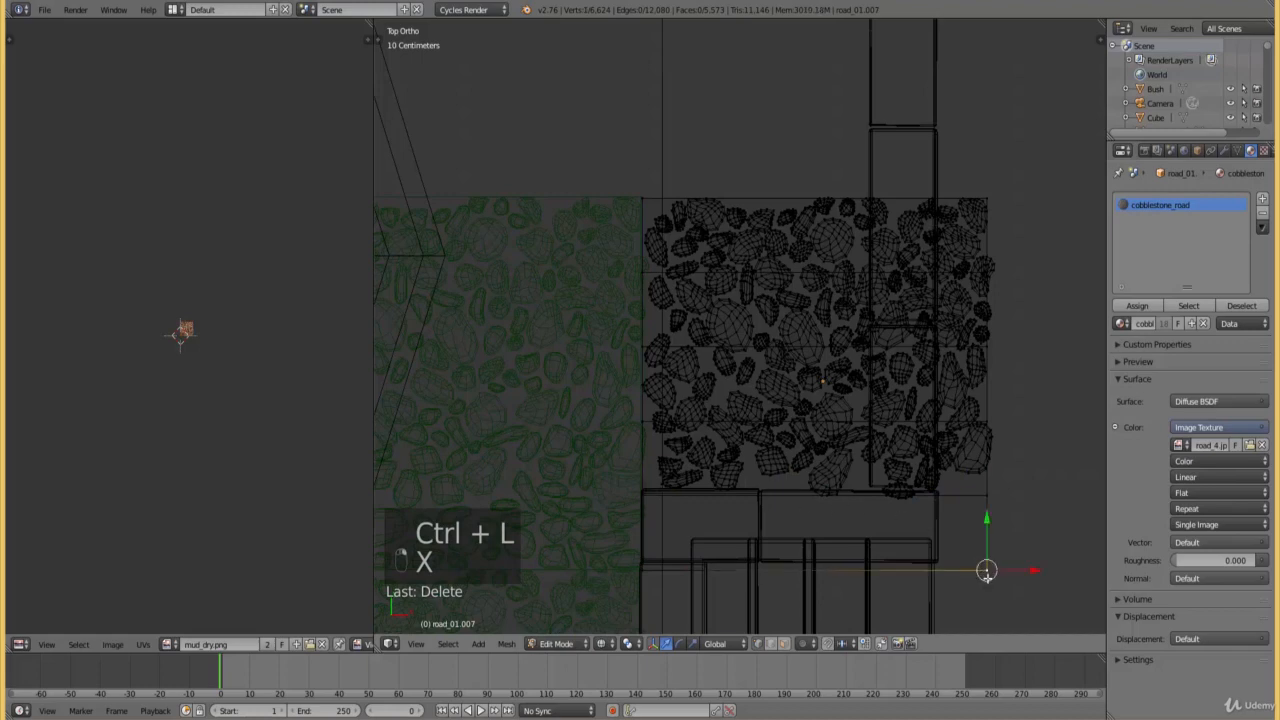
- Delete the vertices of the ground plane's lowest edge to remove its bottom strip
key("b")
left_click_drag(1012, 590, 605, 560)
key("x")
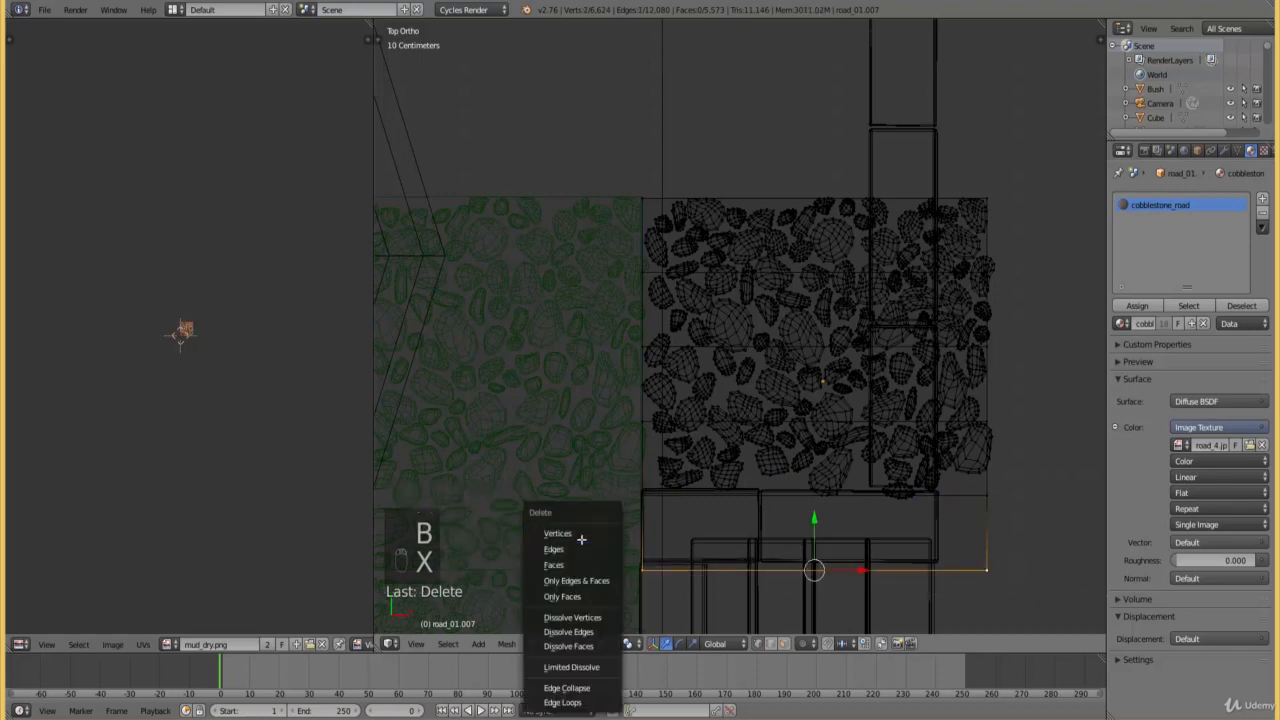
left_click(580, 535)
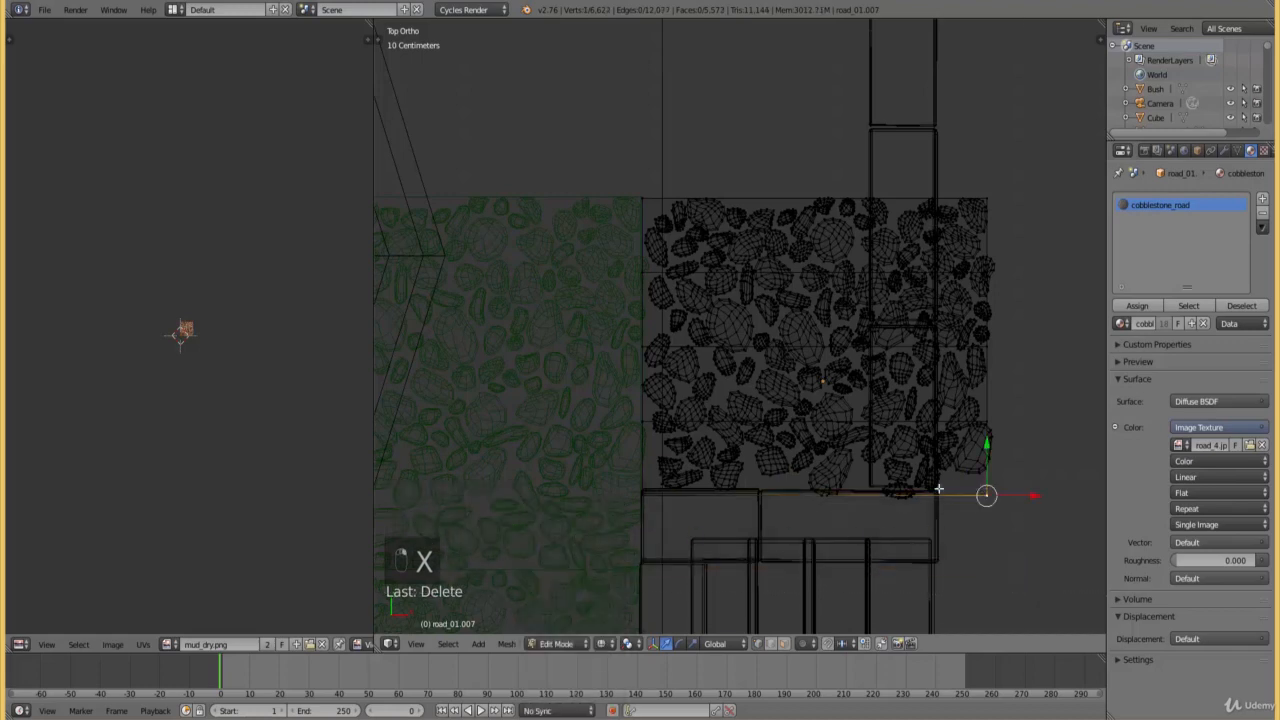
- Cut four evenly spaced vertical edge loops into the remaining ground plane
key("ctrl+r")
scroll(910, 508, "up", 2)
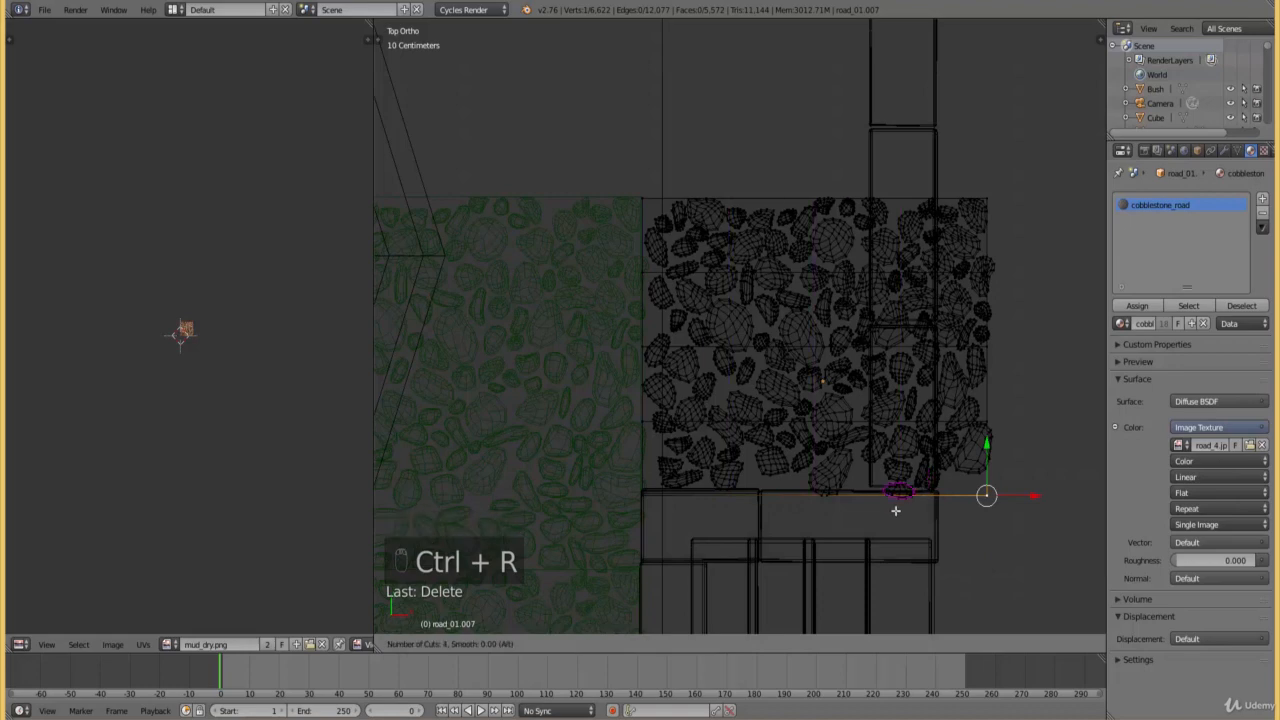
left_click(894, 509)
right_click(1009, 503)
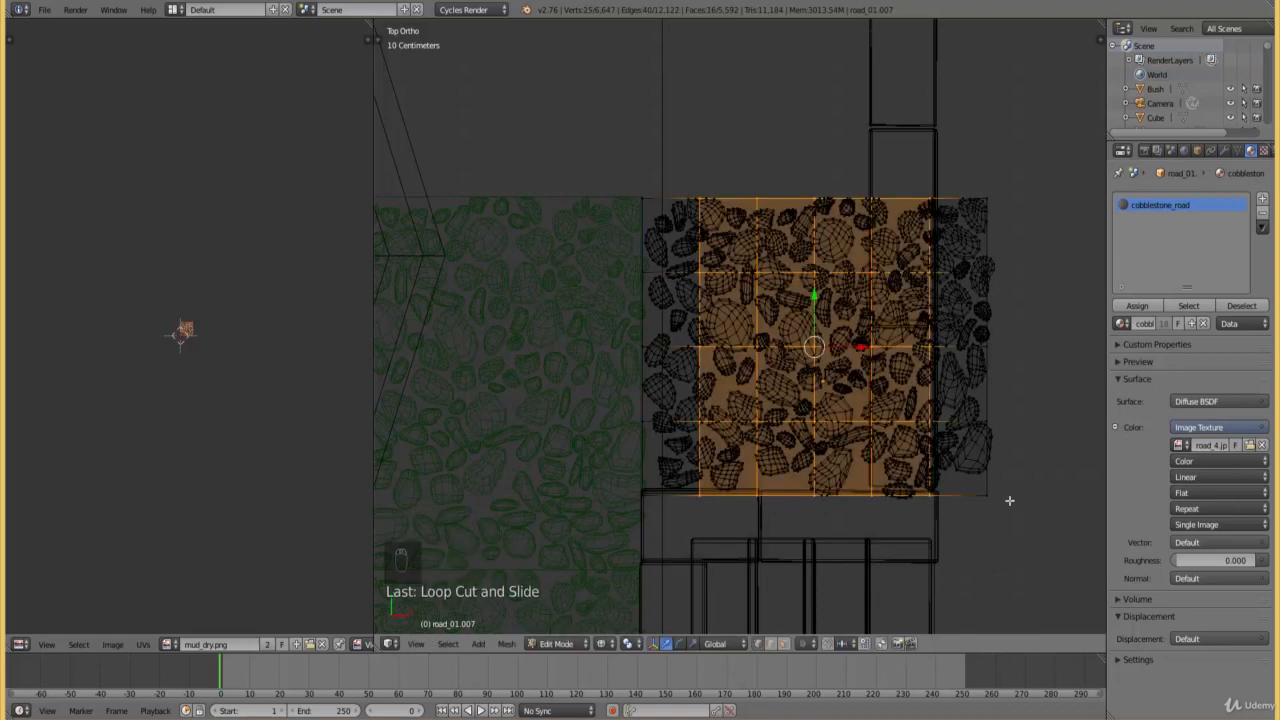
- Delete all vertices beyond the outer side of the wall, along the tile's right edge
key("a")
key("b")
left_click_drag(1012, 530, 955, 160)
key("x")
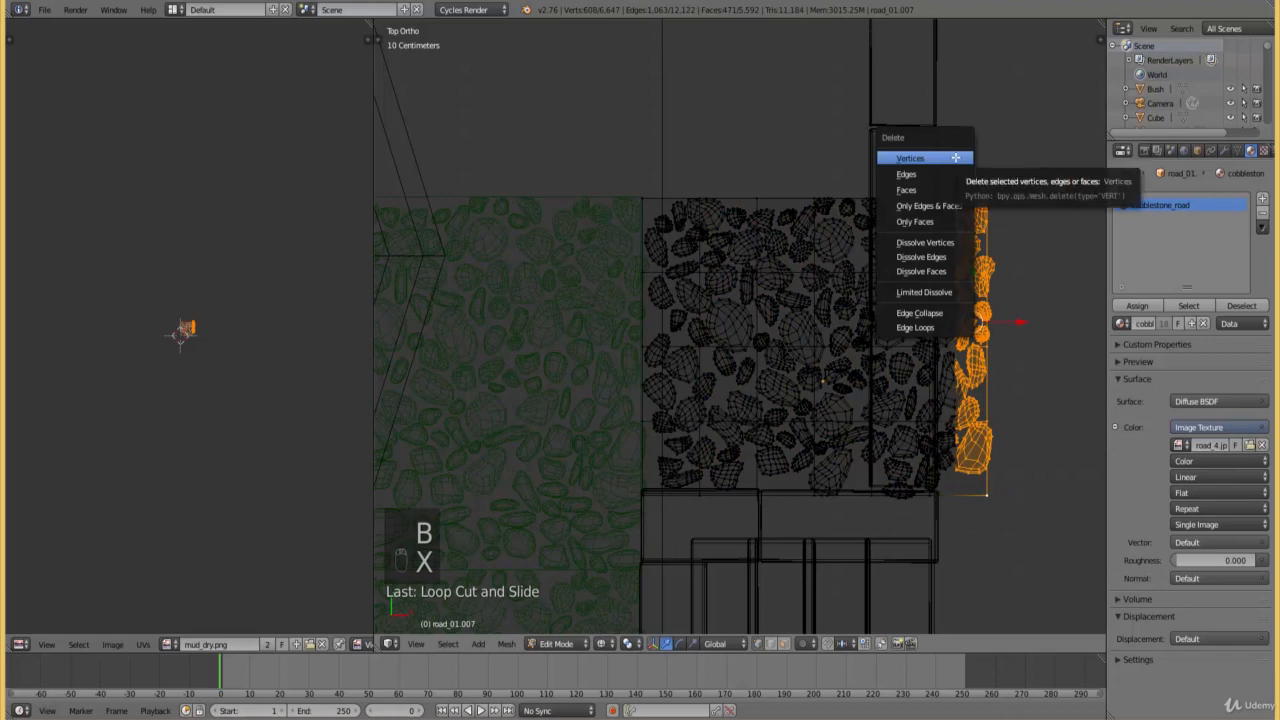
left_click(955, 160)
- Select the stones overlapping the vertical wall together with their linked geometry and delete them
key("b")
left_click_drag(981, 508, 889, 169)
key("b")
left_click_drag(997, 563, 880, 129)
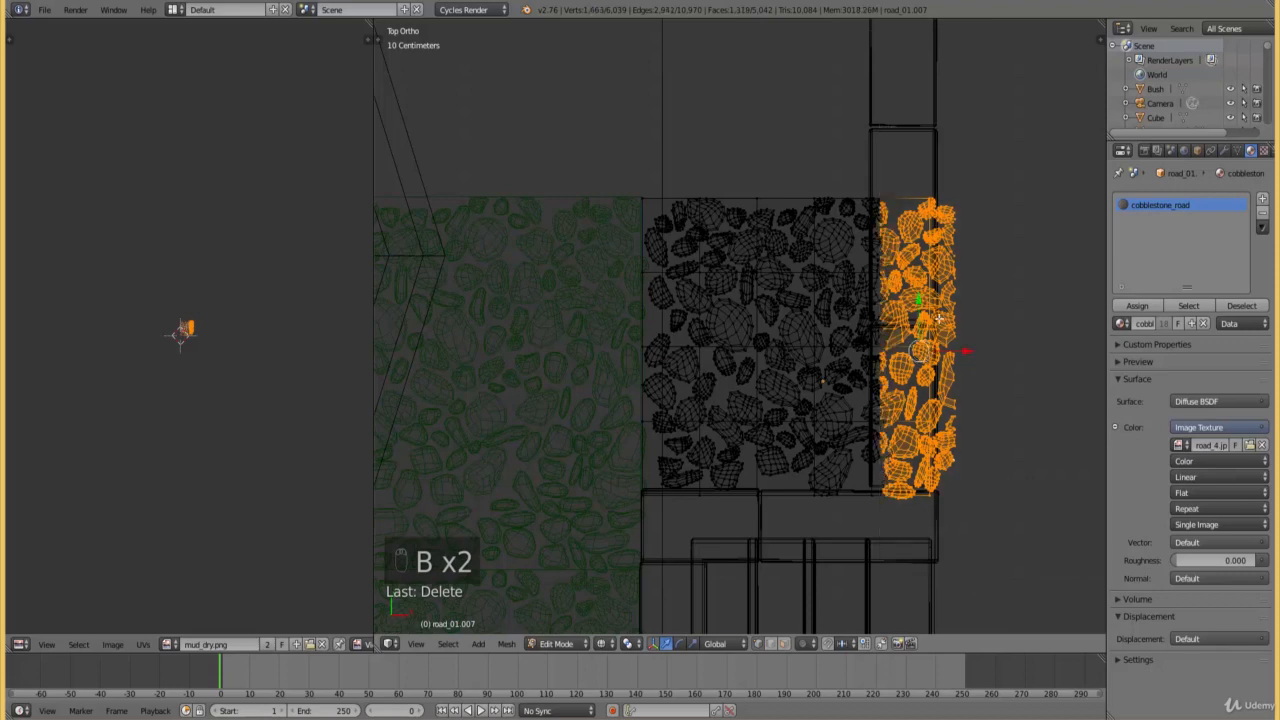
right_click(966, 483)
key("b")
left_click_drag(978, 514, 941, 199)
key("b")
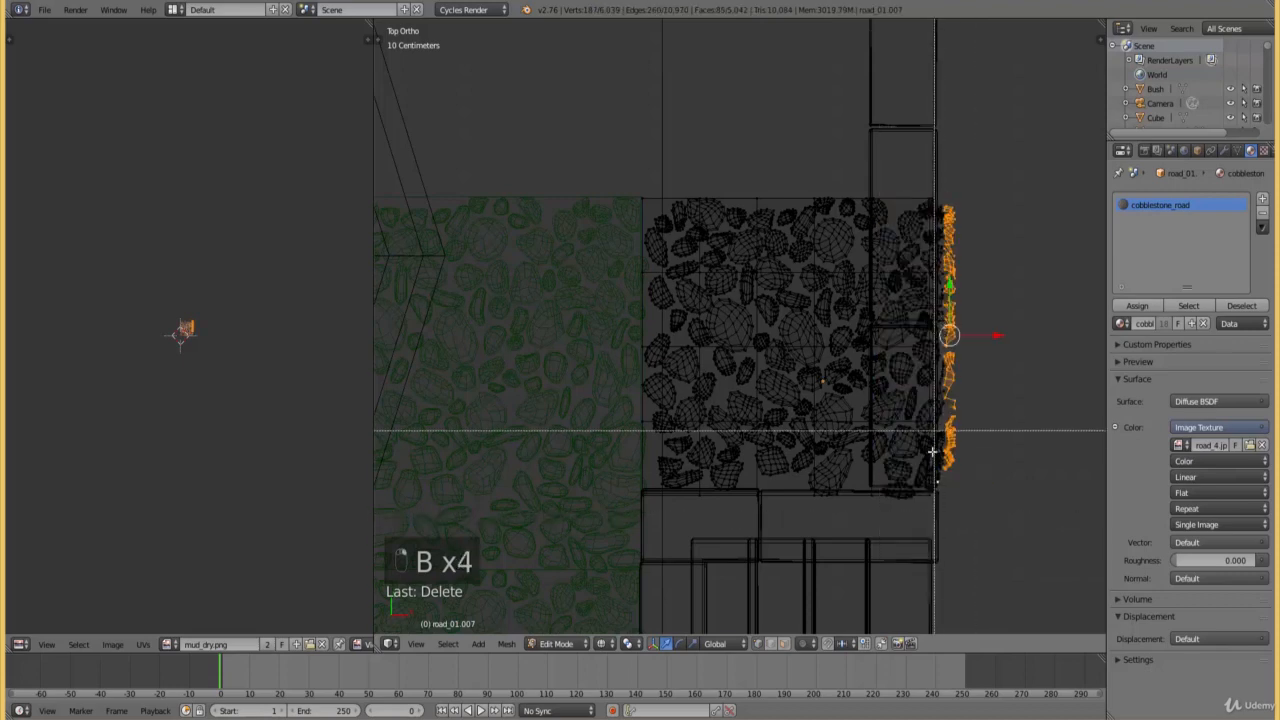
left_click_drag(926, 487, 884, 218)
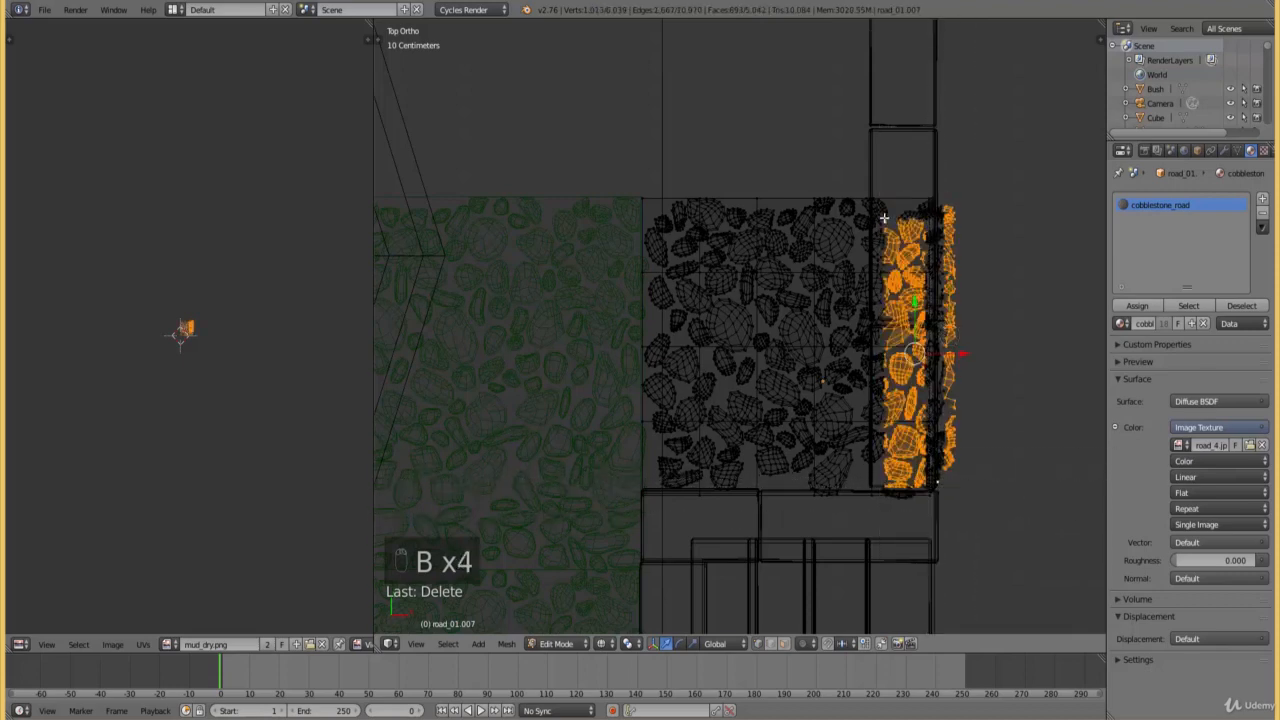
key("ctrl+l")
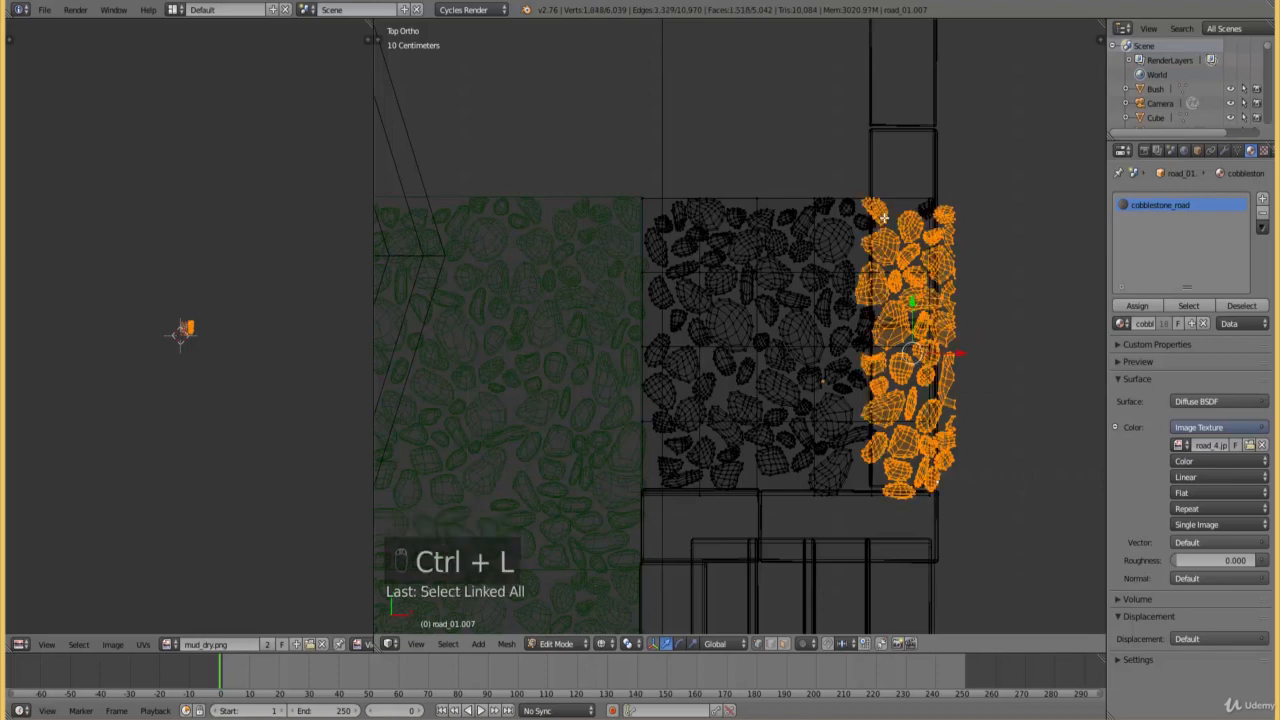
key("x")
left_click(873, 216)
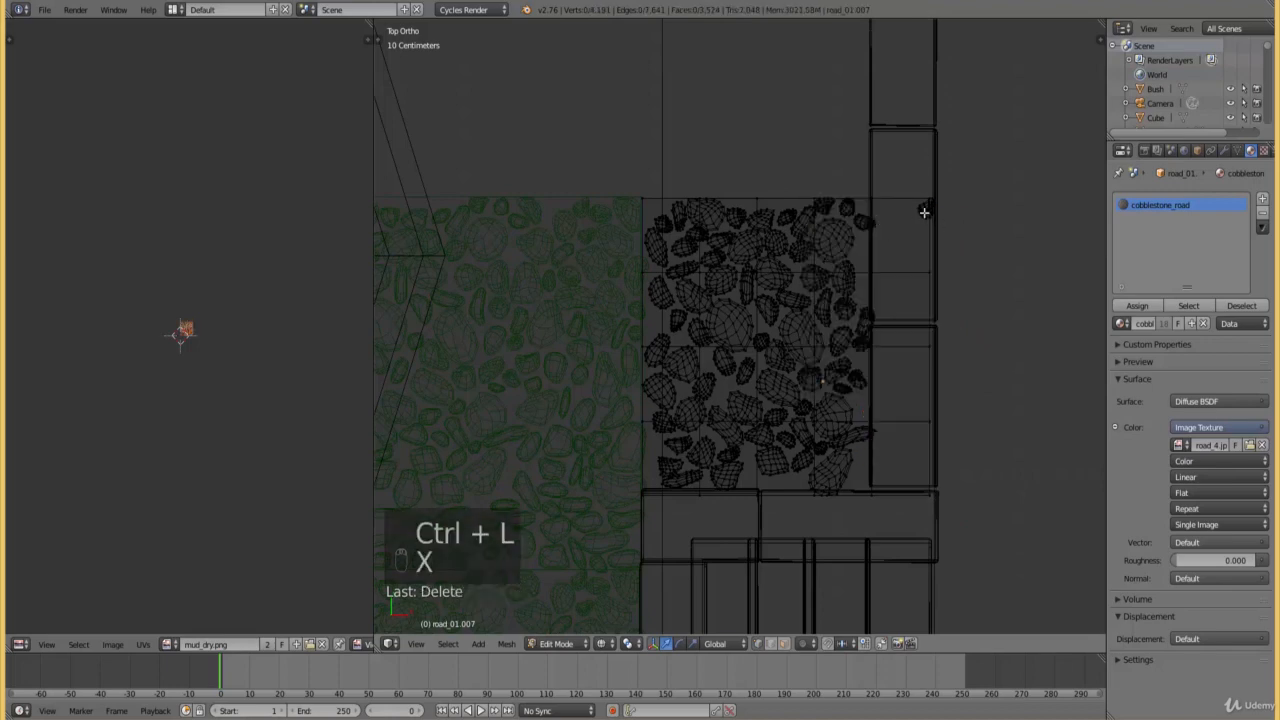
- Delete the leftover single stone near the tile's upper right corner, including its linked geometry
right_click(924, 212)
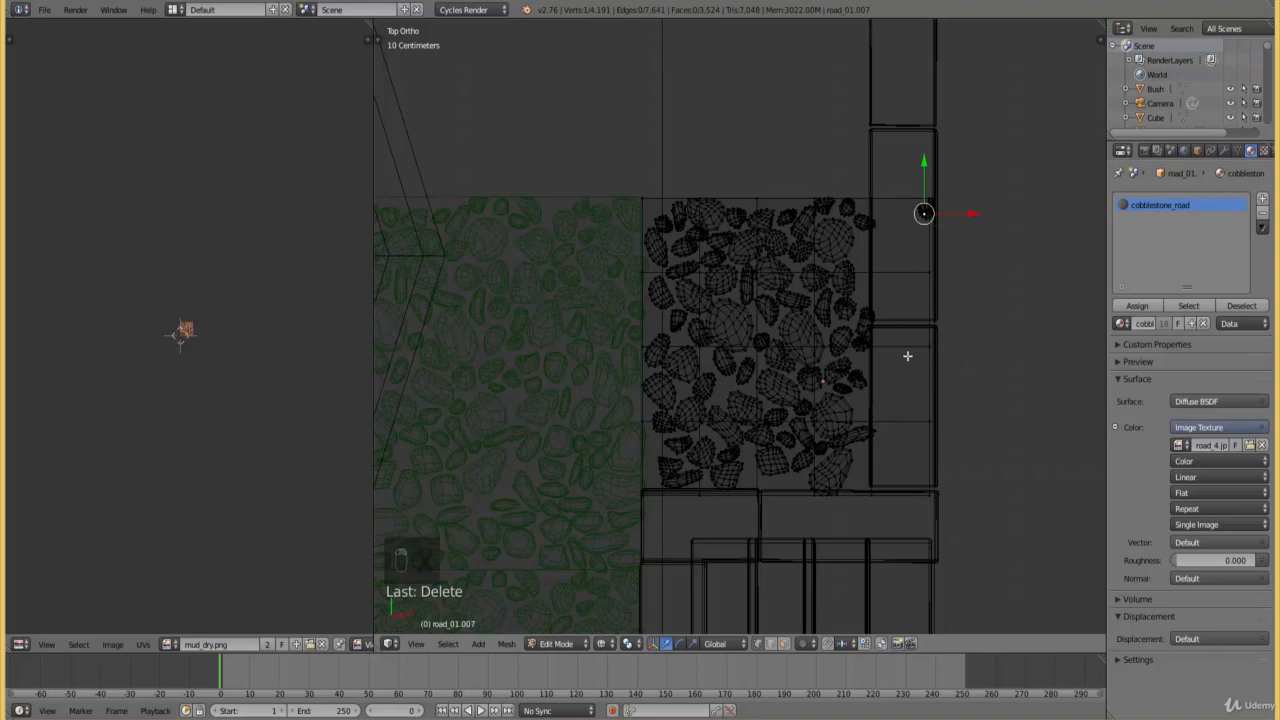
key("ctrl+l")
key("x")
left_click(905, 357)
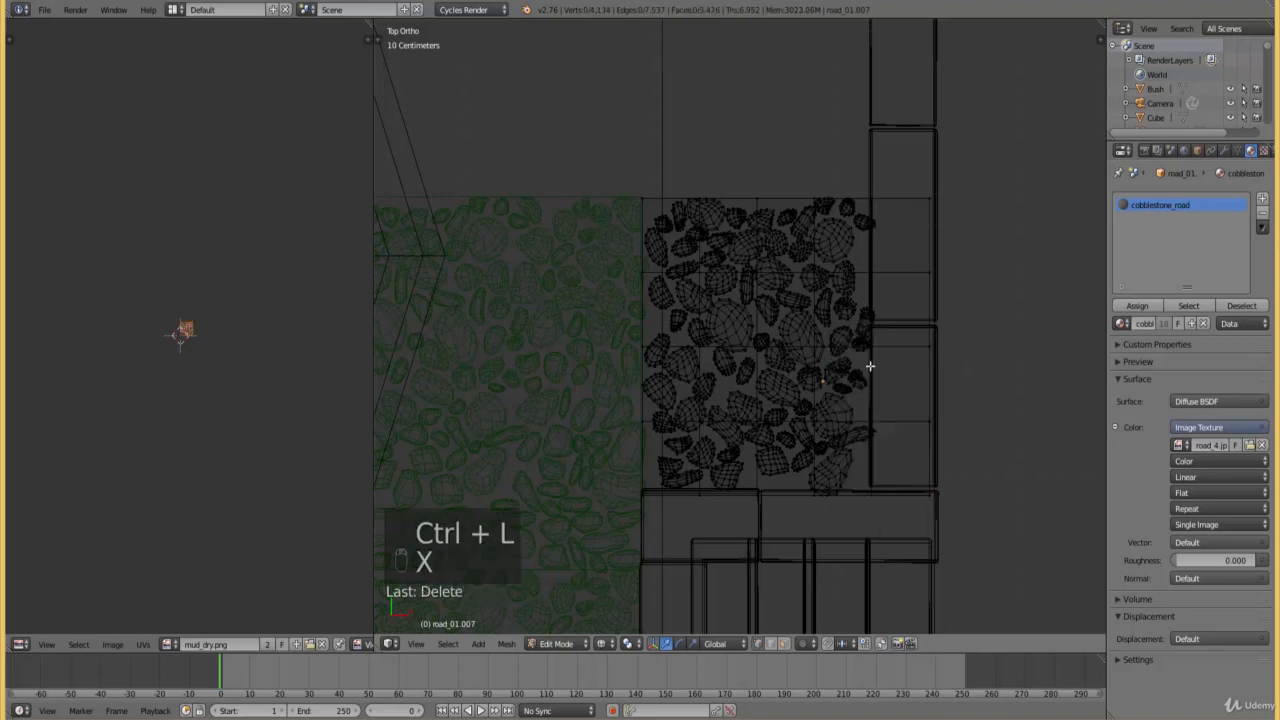
- Return to Object Mode and delete the entire trimmed tile beside the wall
scroll(887, 394, "down", 3)
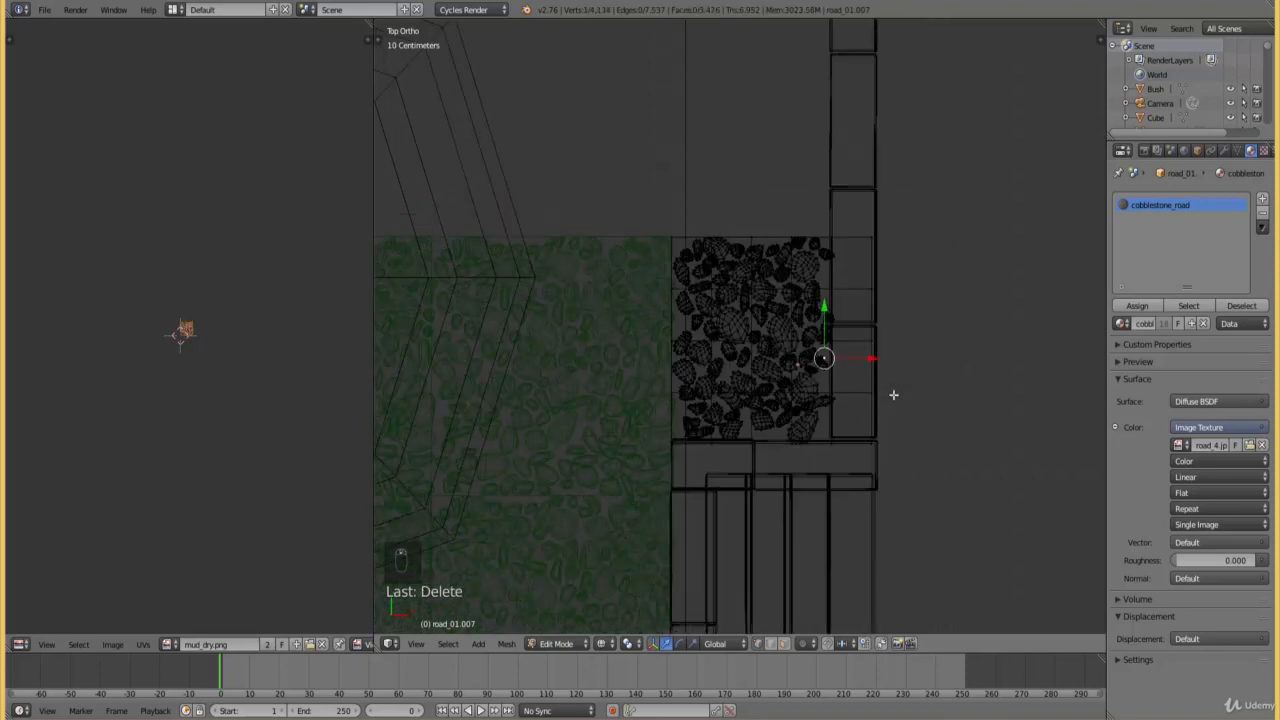
scroll(780, 350, "up", 2)
key("b")
key("Tab")
key("x")
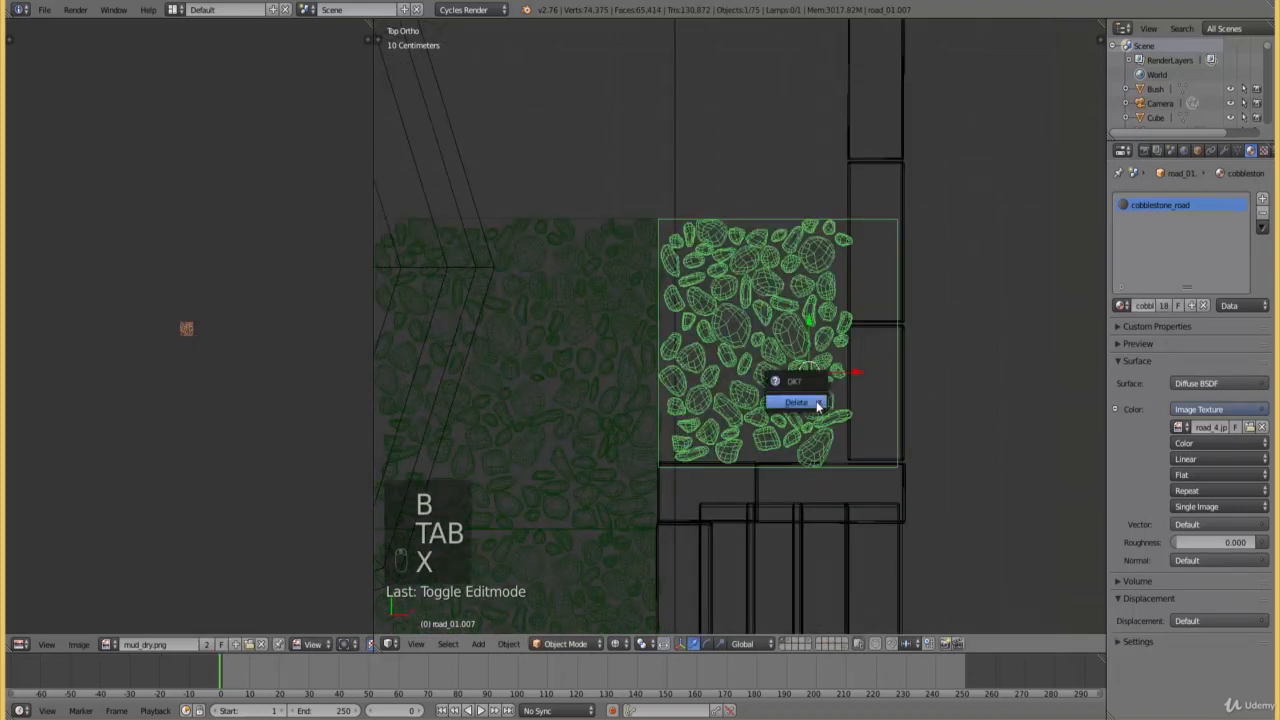
left_click(797, 399)
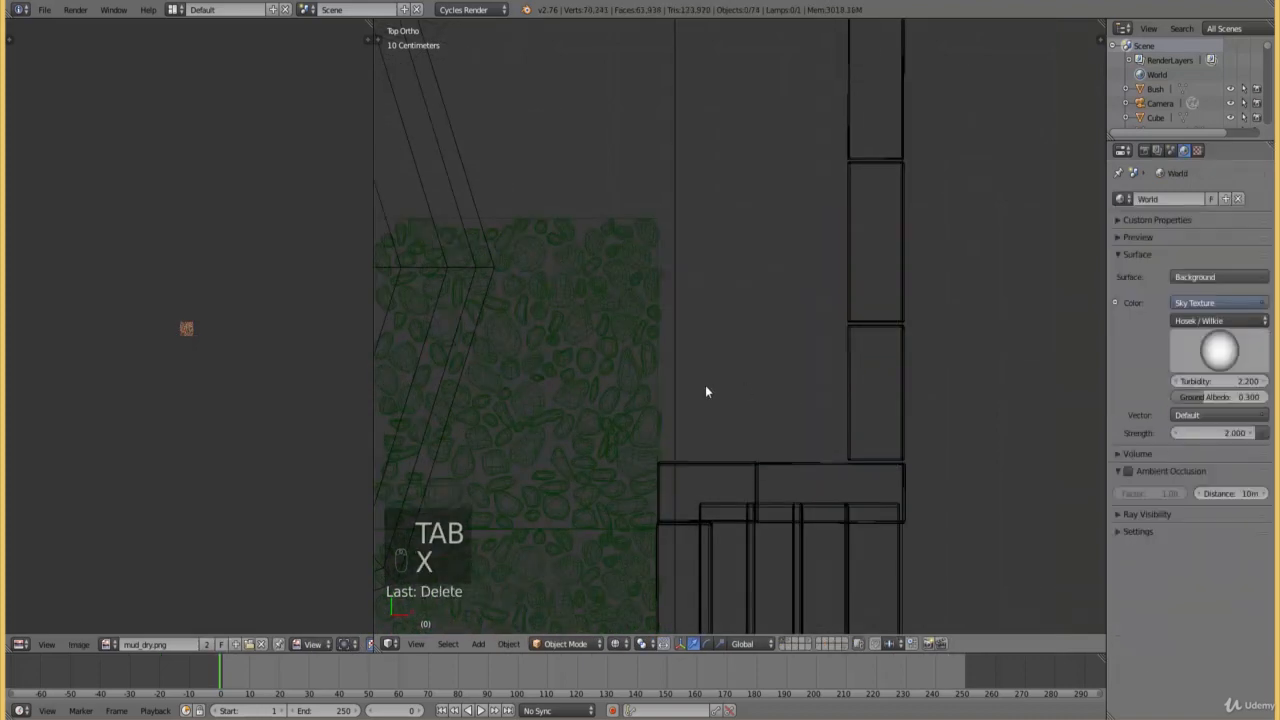
- Shift both top-row cobblestone tiles slightly in the positive X direction and check their edge at the wall in solid shading
scroll(707, 380, "down", 3)
scroll(710, 380, "up", 4)
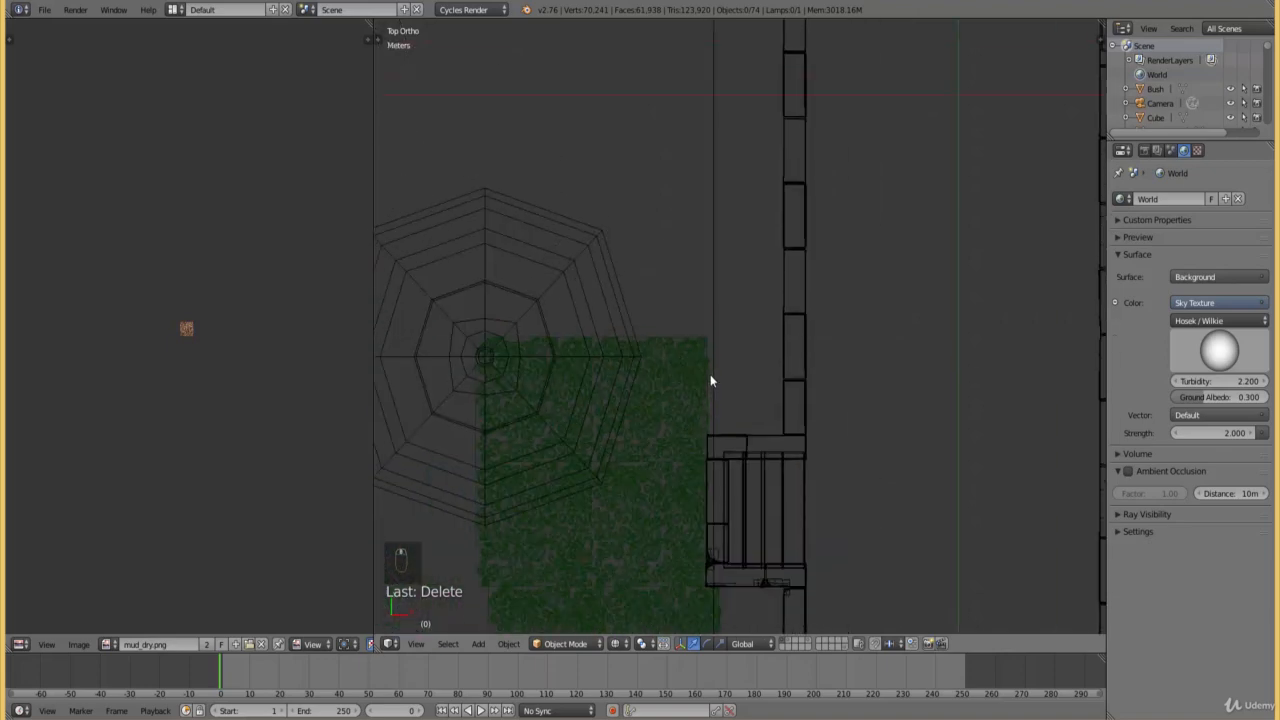
right_click(658, 366)
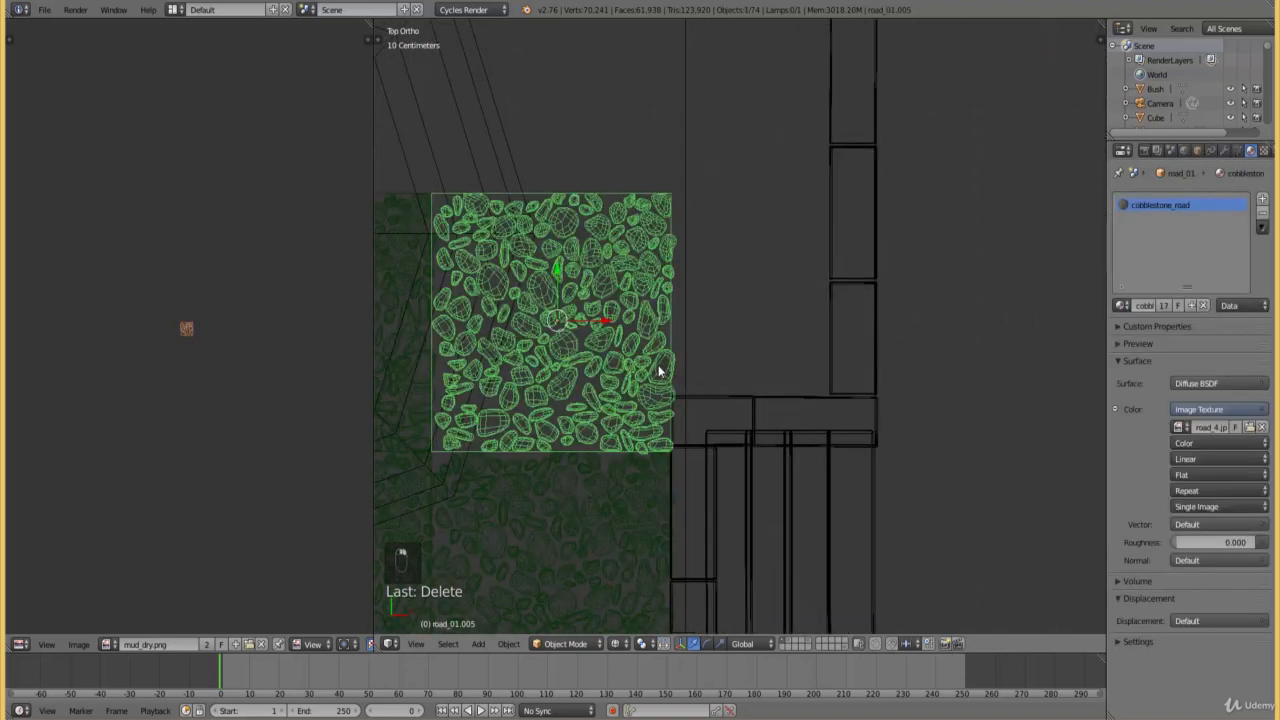
scroll(658, 366, "down", 6, "ctrl")
right_click(543, 306, "shift")
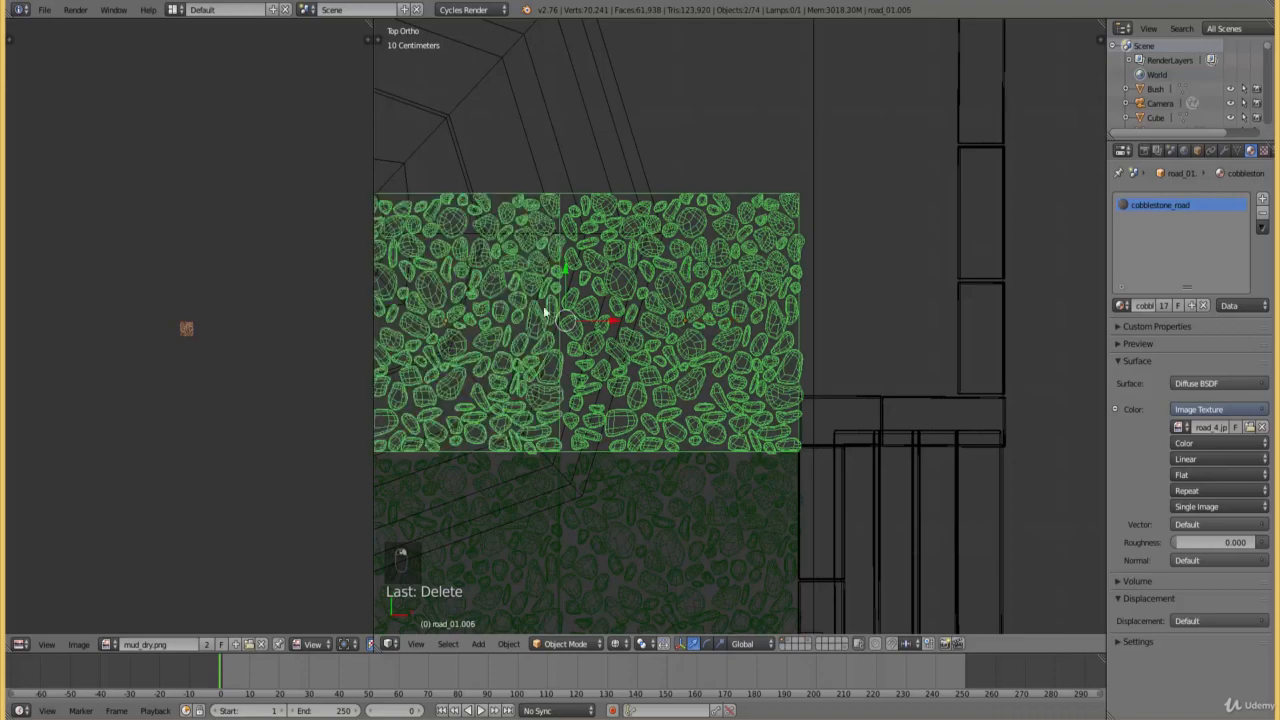
key("shift+d")
key("x")
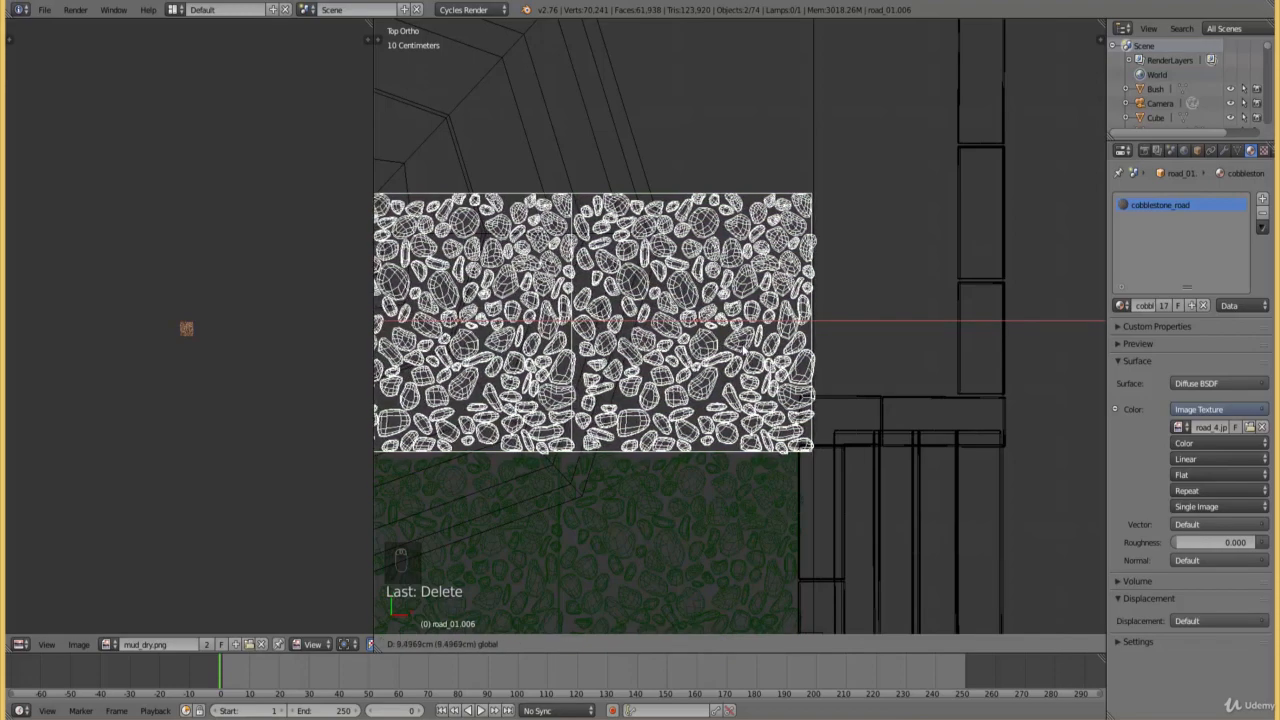
left_click(834, 464)
scroll(839, 475, "up", 2)
key("z")
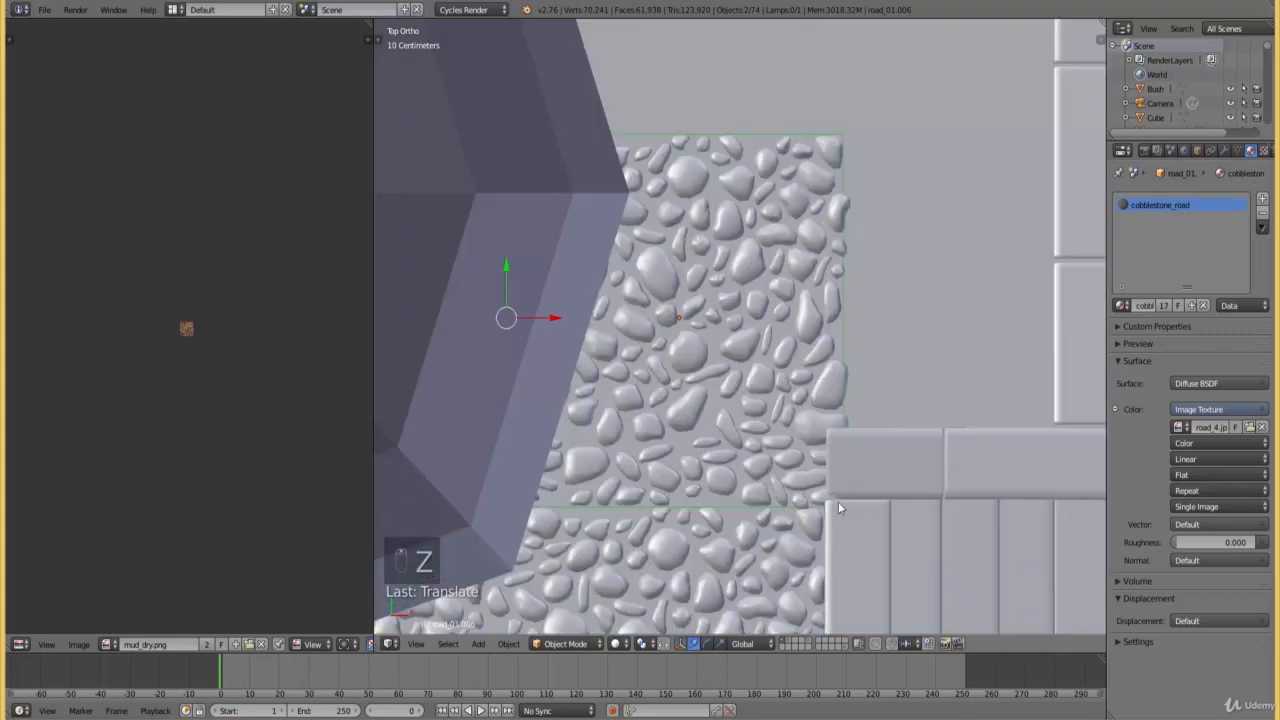
scroll(838, 501, "down", 4)
key("z")
- Duplicate the two top-row cobblestone tiles and move the copies about 1.86 m along Y, flush above the originals
scroll(794, 387, "down", 3)
scroll(740, 378, "up", 3, "shift")
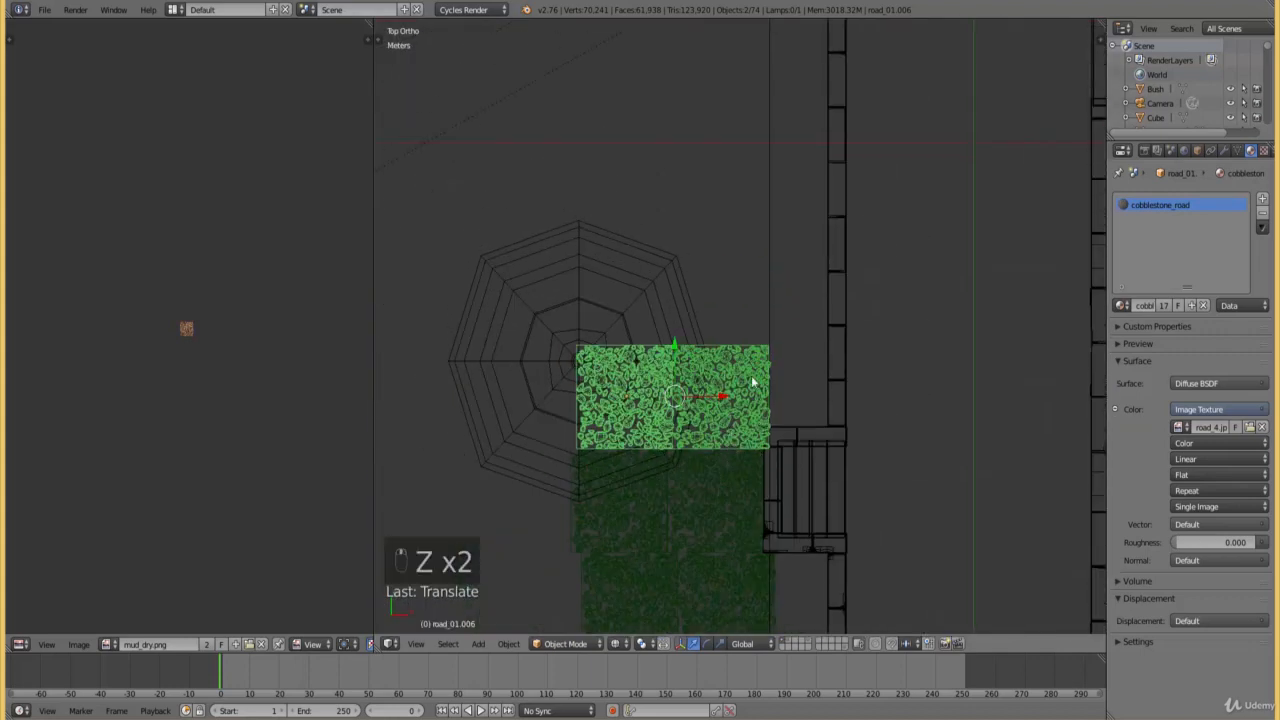
scroll(707, 370, "up", 4)
scroll(707, 370, "down", 2, "ctrl")
key("shift+d")
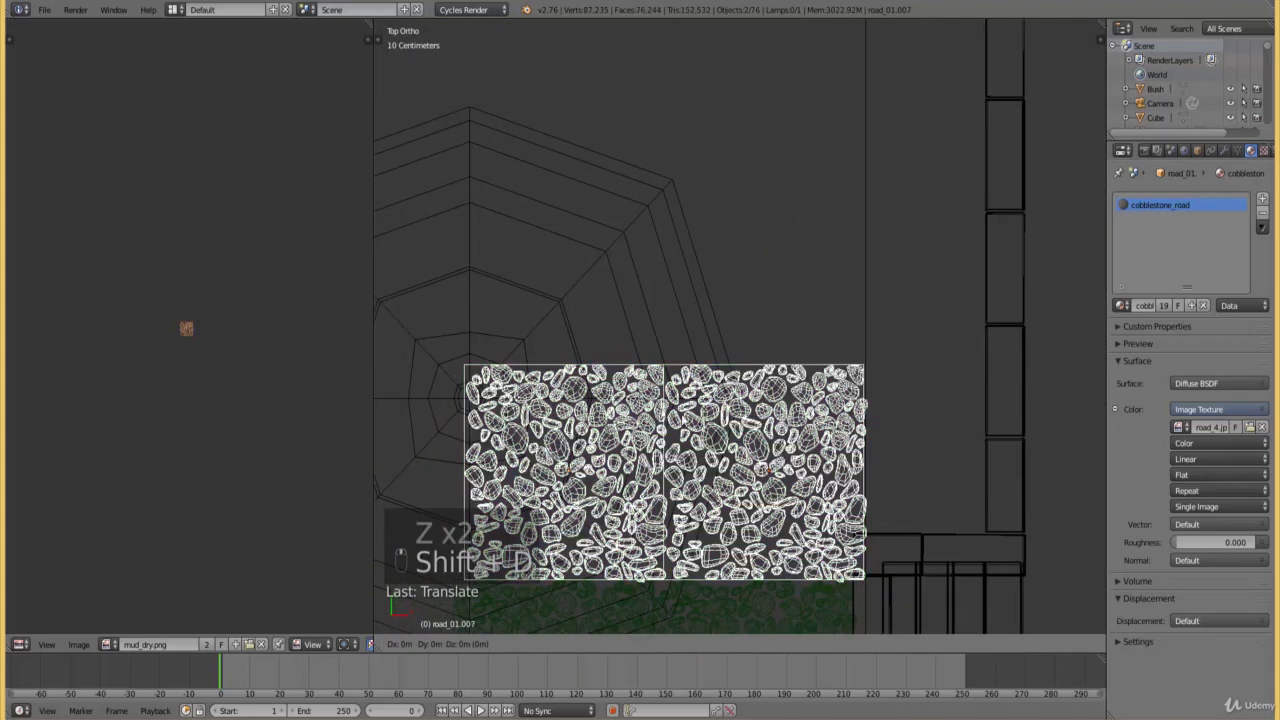
right_click(669, 422)
key("g")
key("y")
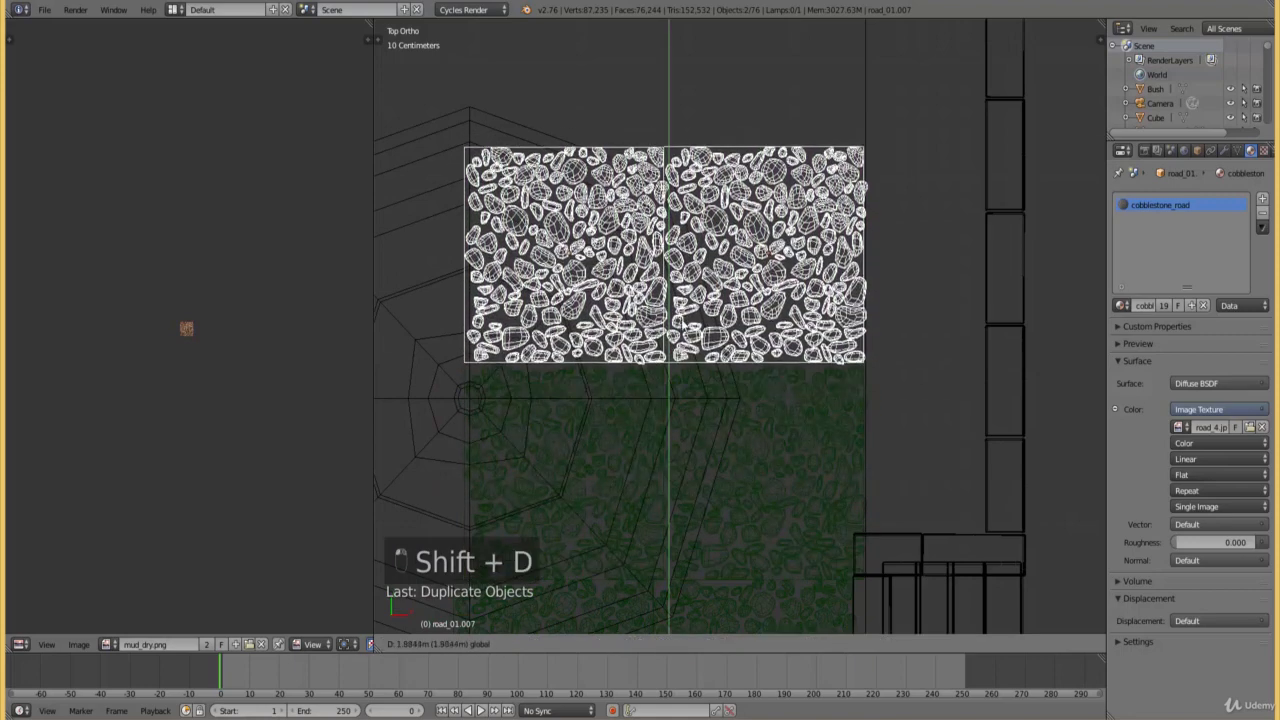
left_click(688, 334)
- Shift the two new cobblestone tiles about 10 mm along X to line up with the road edge
scroll(688, 336, "down", 3)
scroll(688, 336, "up", 5, "shift")
scroll(706, 385, "up", 2)
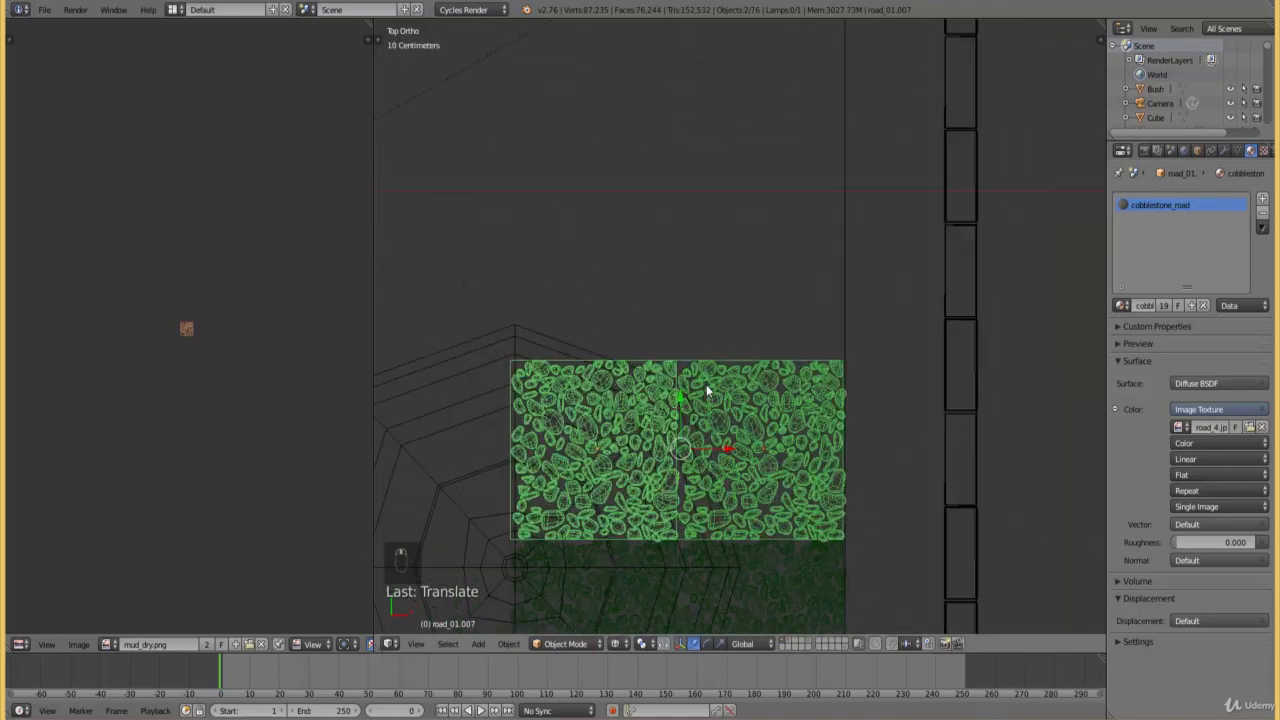
scroll(723, 409, "up", 5)
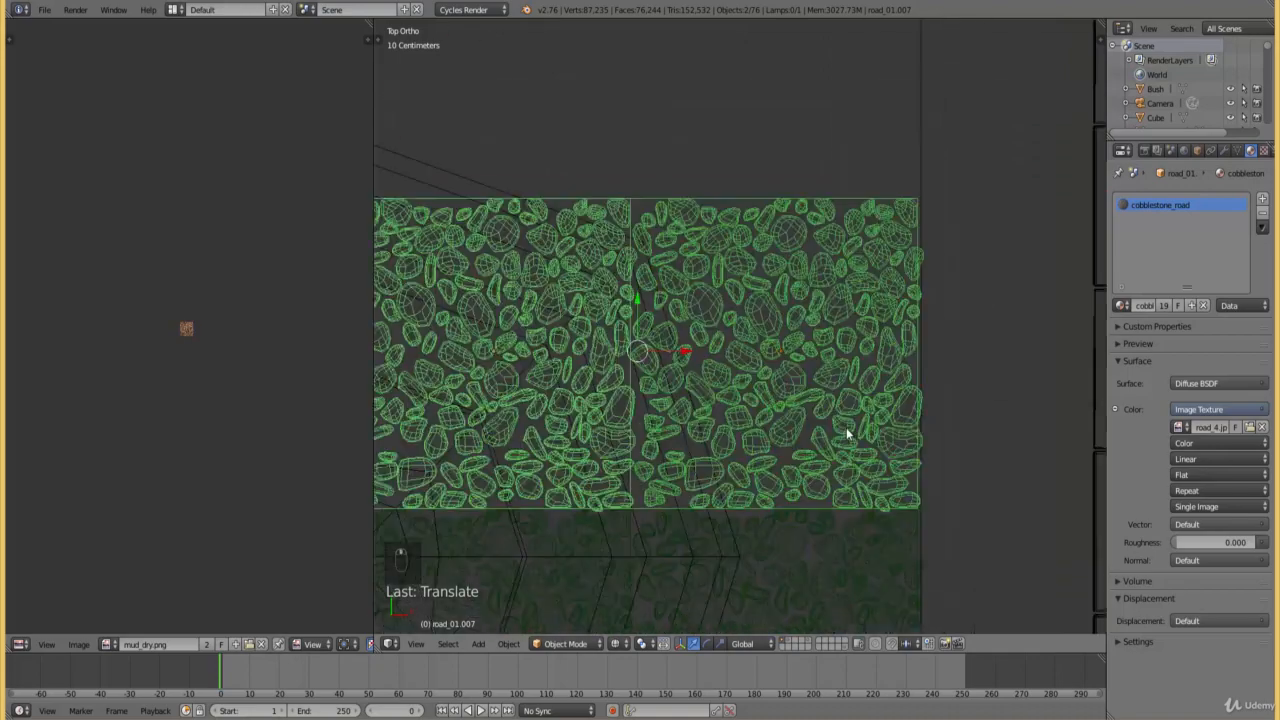
key("g")
key("x")
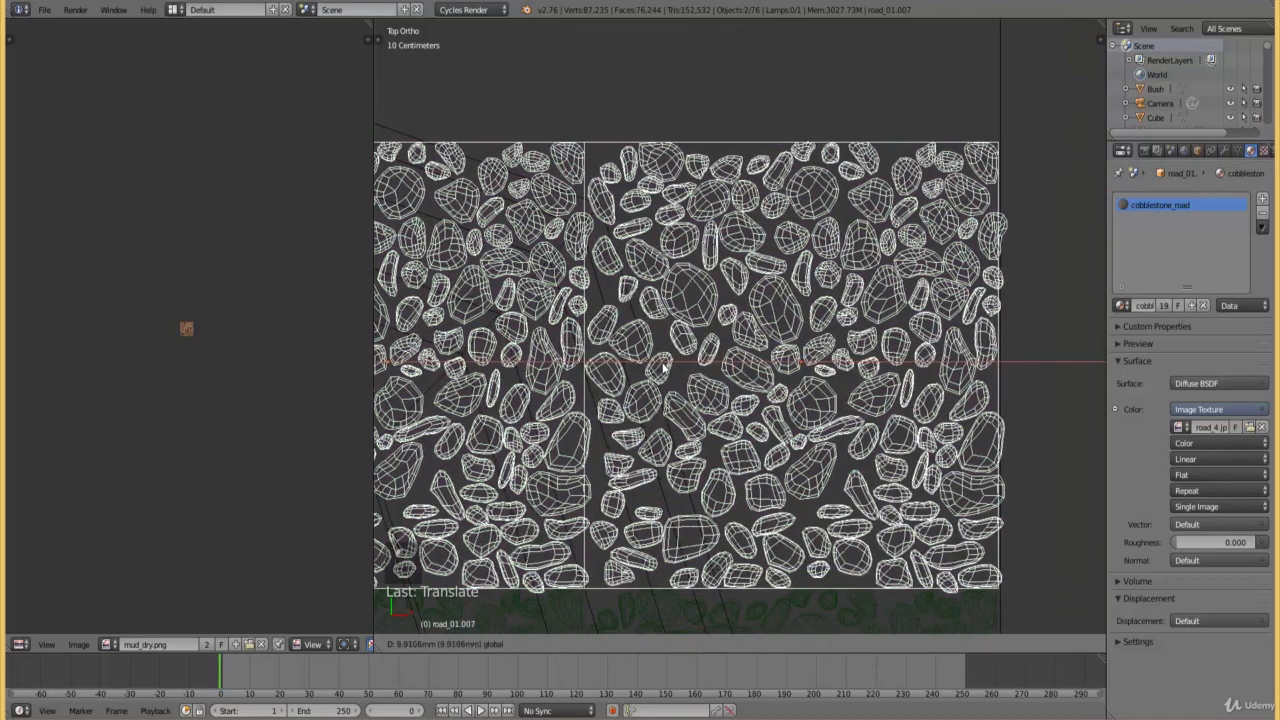
left_click(668, 350)
- Duplicate the shifted pair of tiles and place the copies about 1.85 m further along Y
scroll(682, 347, "down", 2)
scroll(682, 350, "up", 3, "shift")
key("shift+d")
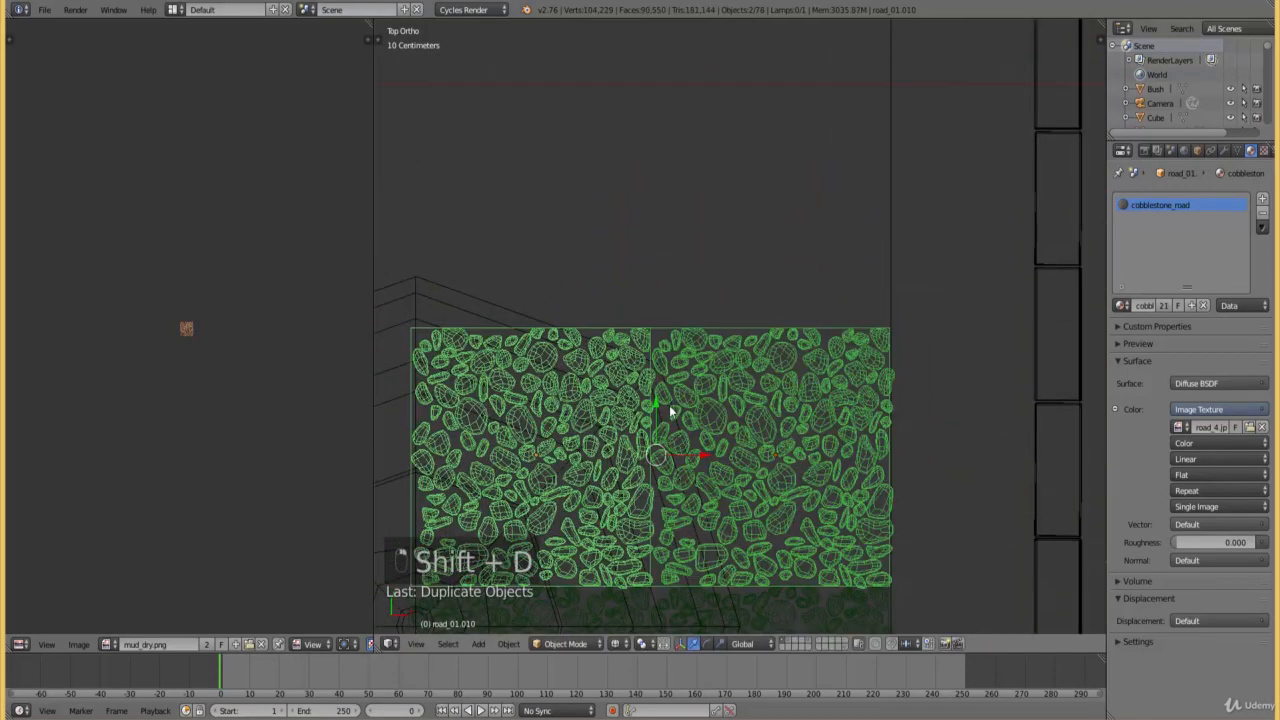
key("y")
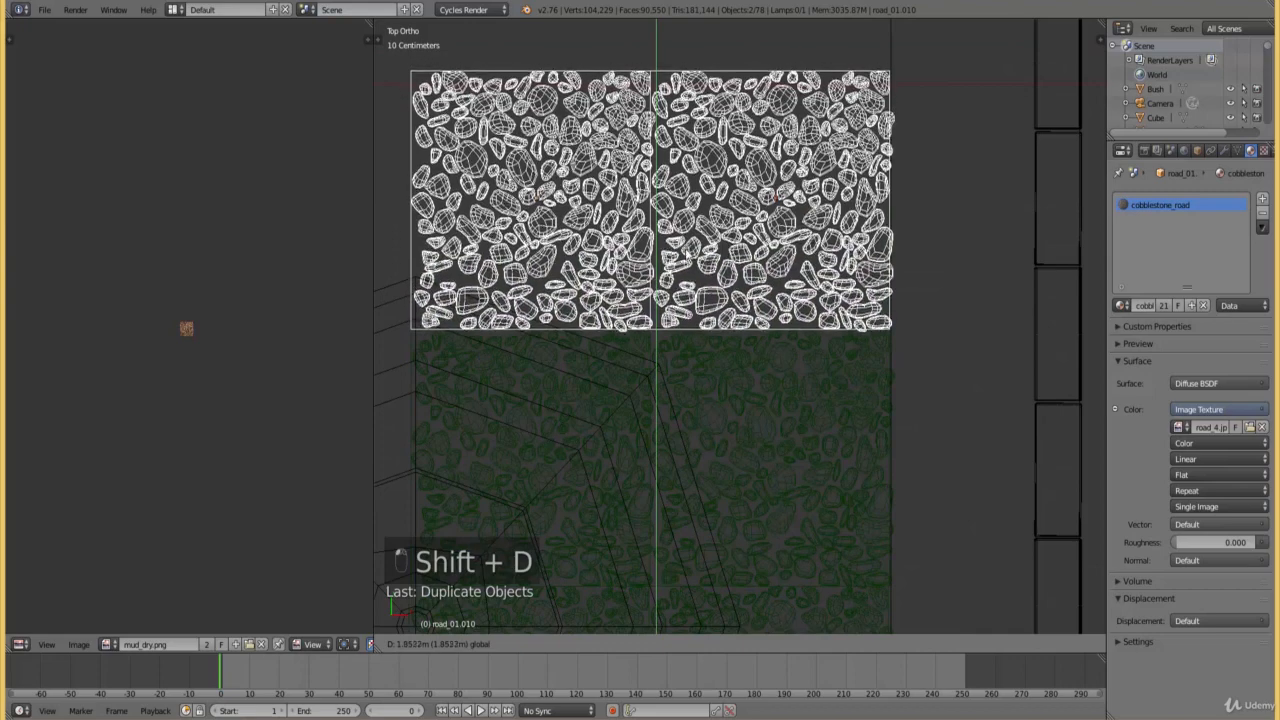
left_click(752, 191)
- Check the extended cobblestone road through the camera in rendered shading
key("KP_0")
key("z")
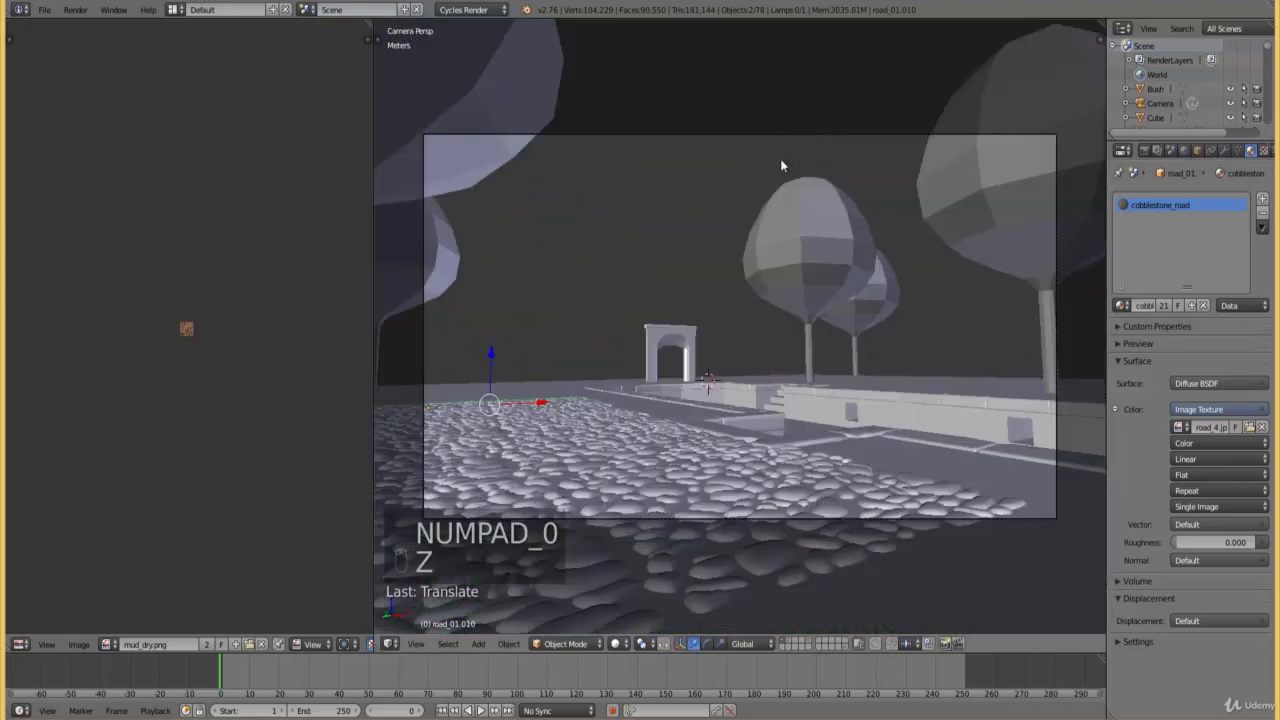
left_click(628, 643)
left_click(656, 541)
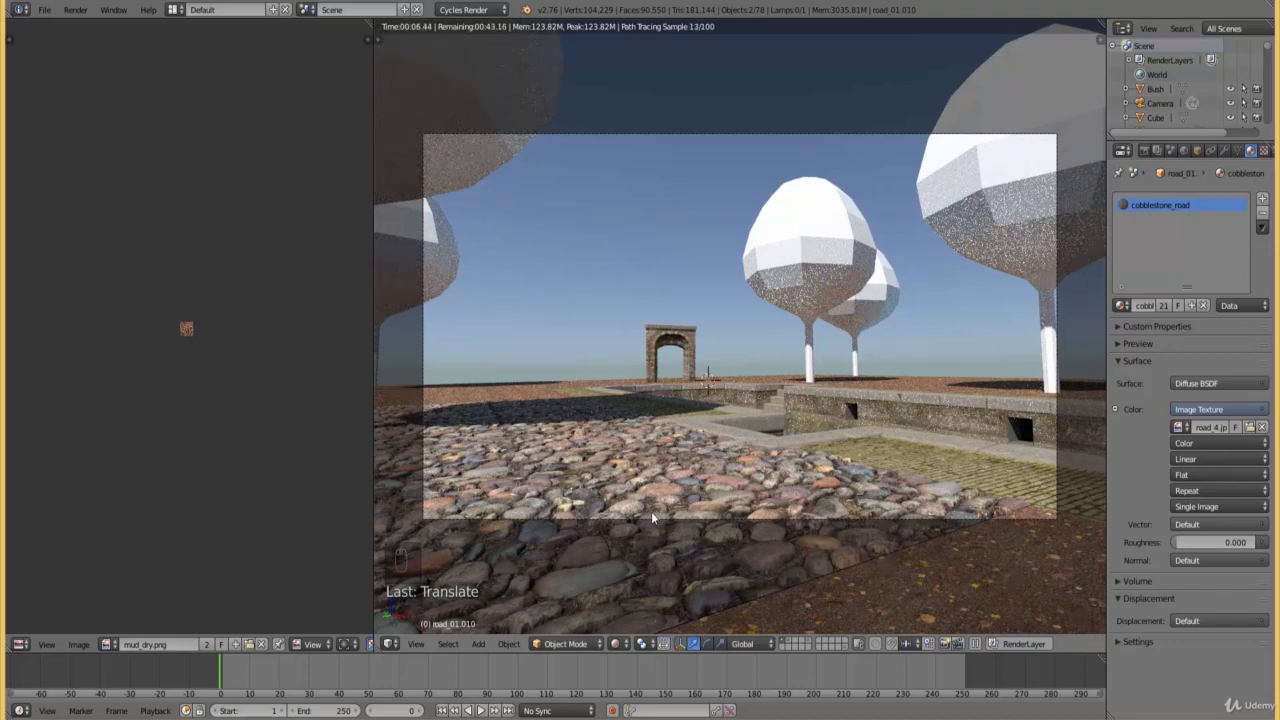
- Return to the wireframe top view and set the maximum draw type of both bottom-row cobblestone tiles to Bounds
key("KP_7")
key("z")
scroll(738, 372, "down", 2)
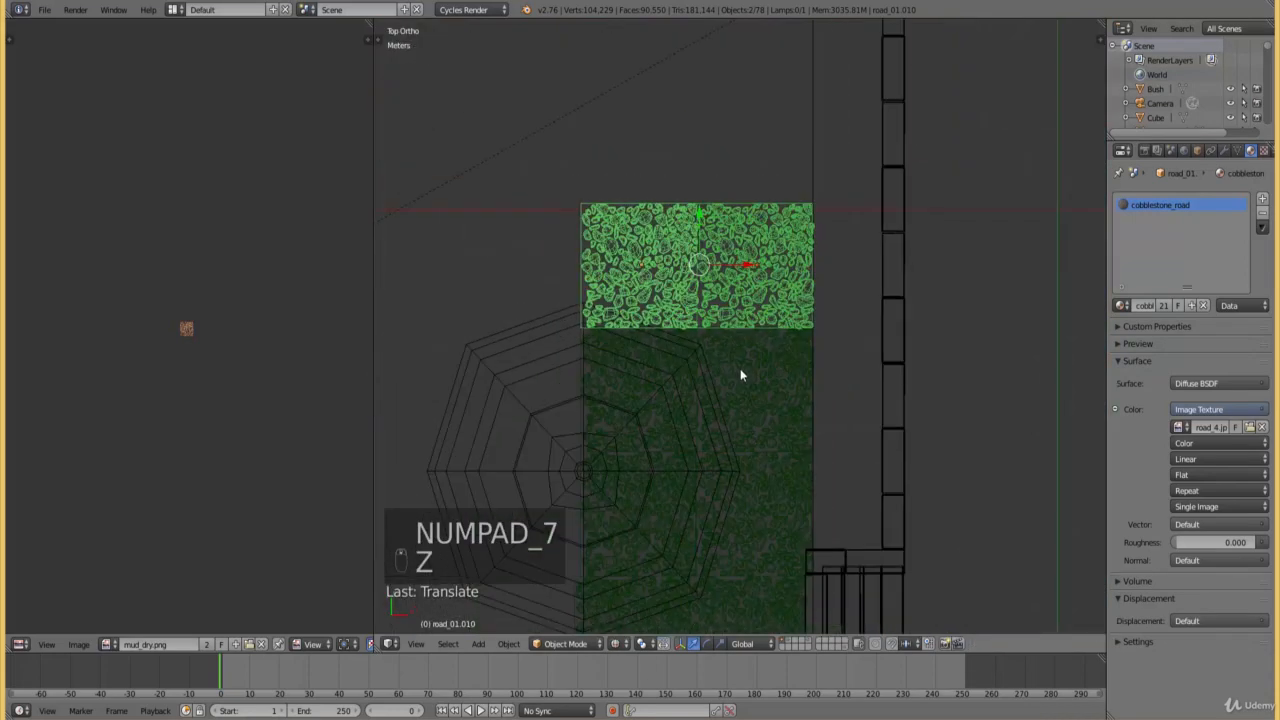
scroll(740, 368, "down", 6, "shift")
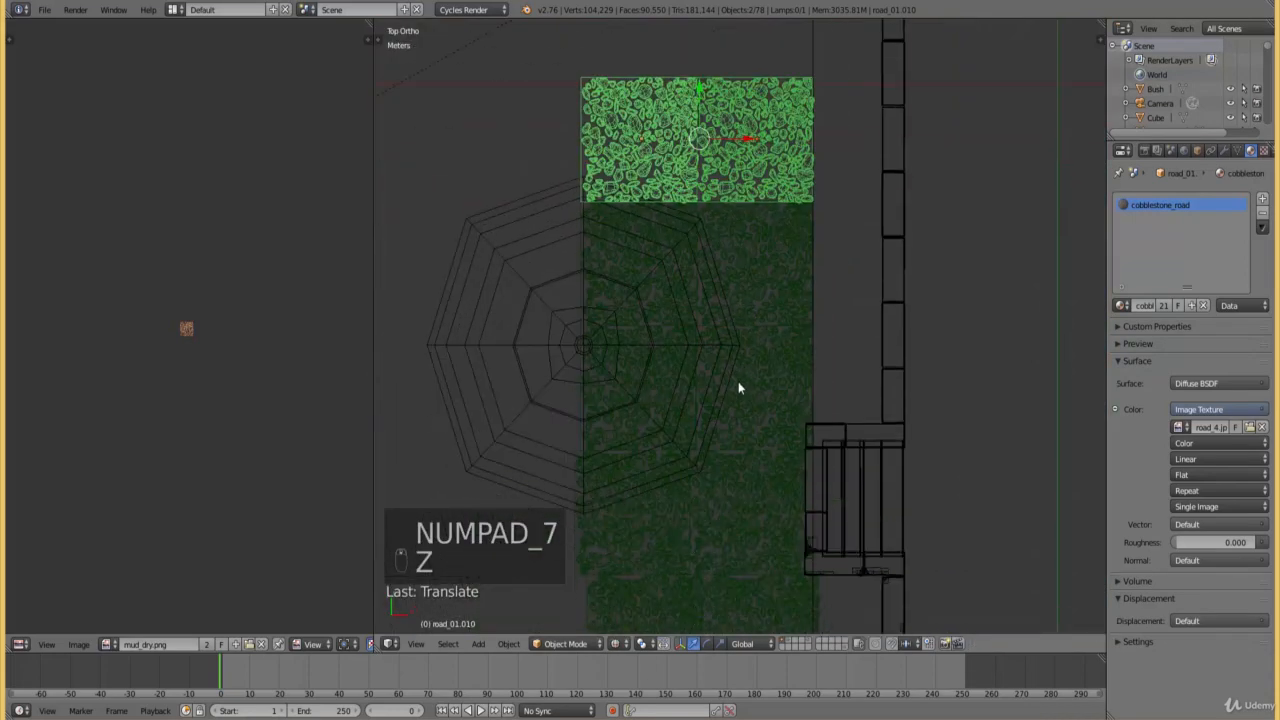
right_click(734, 494)
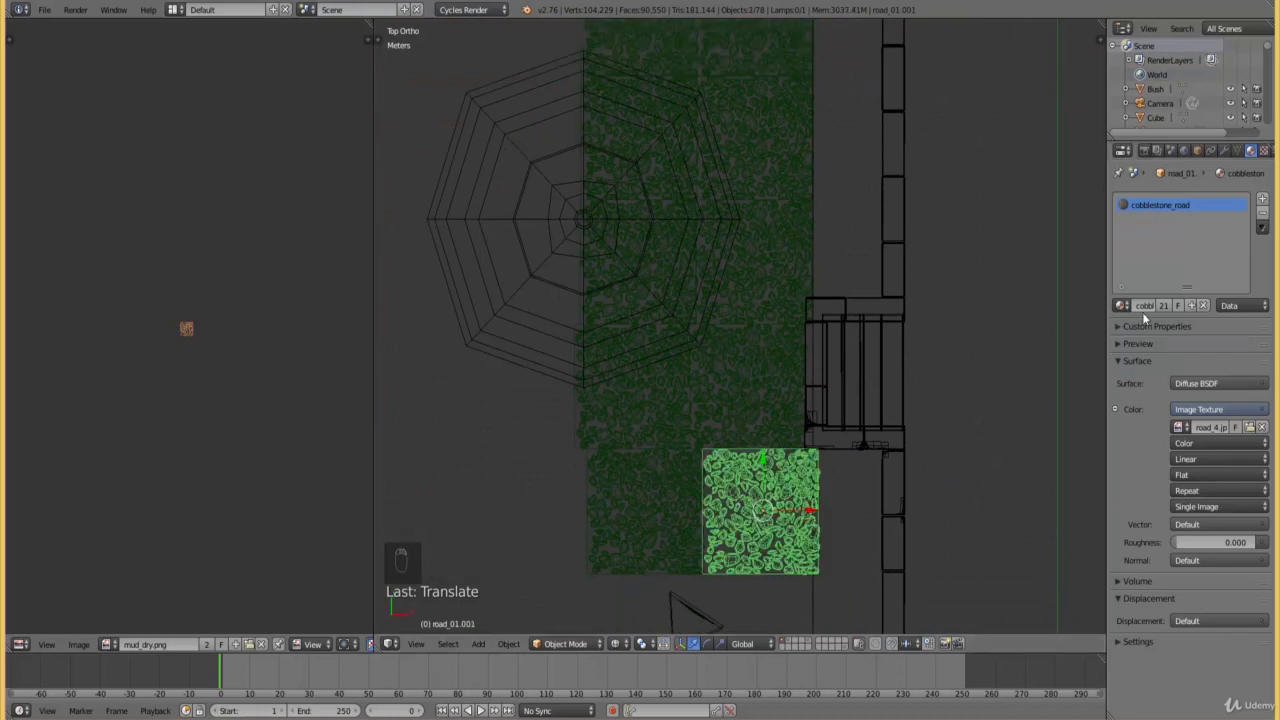
left_click(1199, 151)
left_click(1160, 673)
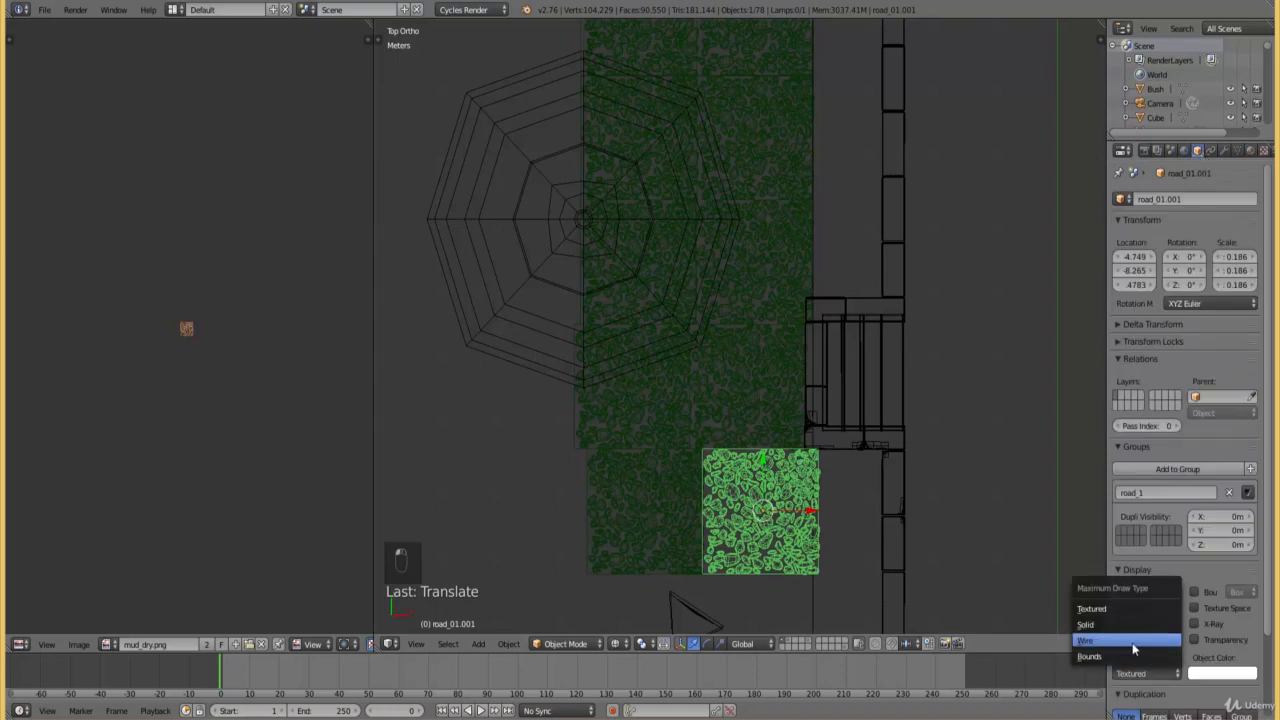
left_click(1133, 645)
left_click(1137, 674)
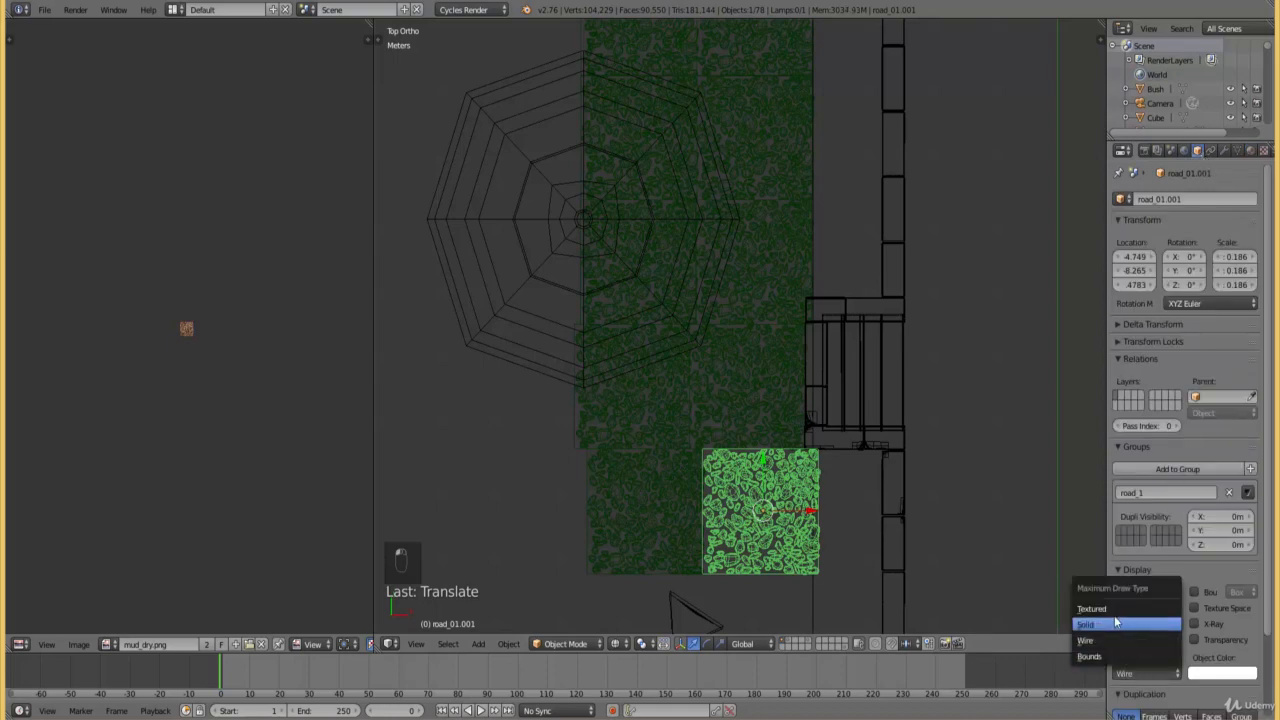
left_click(1119, 655)
right_click(628, 538)
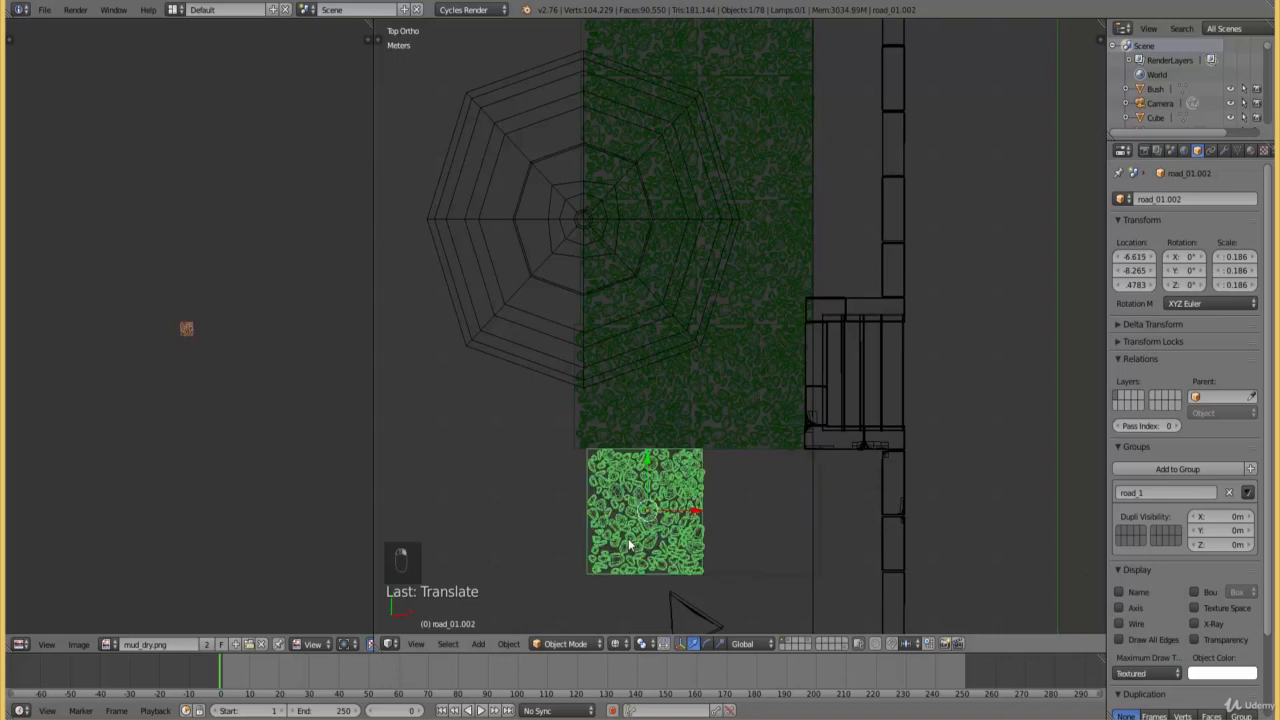
left_click(1136, 673)
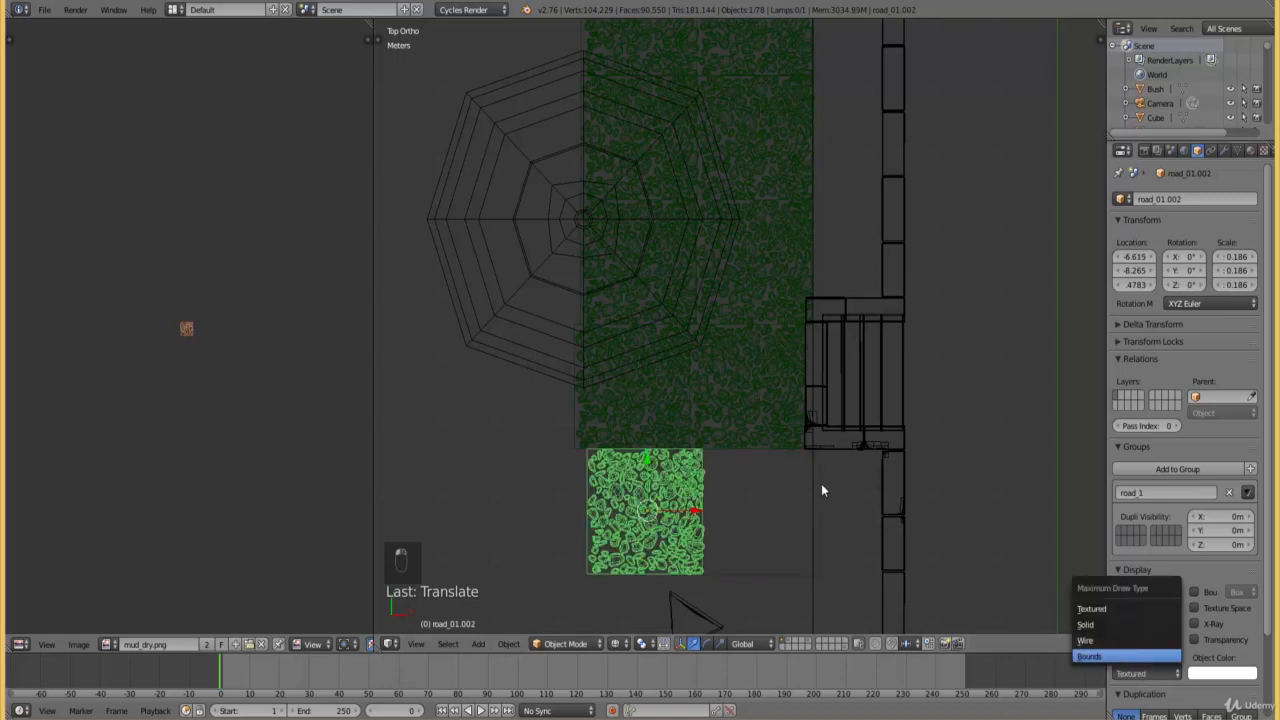
- Box-select the right column of tiles with its lowest tile active and set the maximum draw type to Bounds
right_click(779, 423)
middle_click_drag(779, 423, 779, 531, "shift")
key("b")
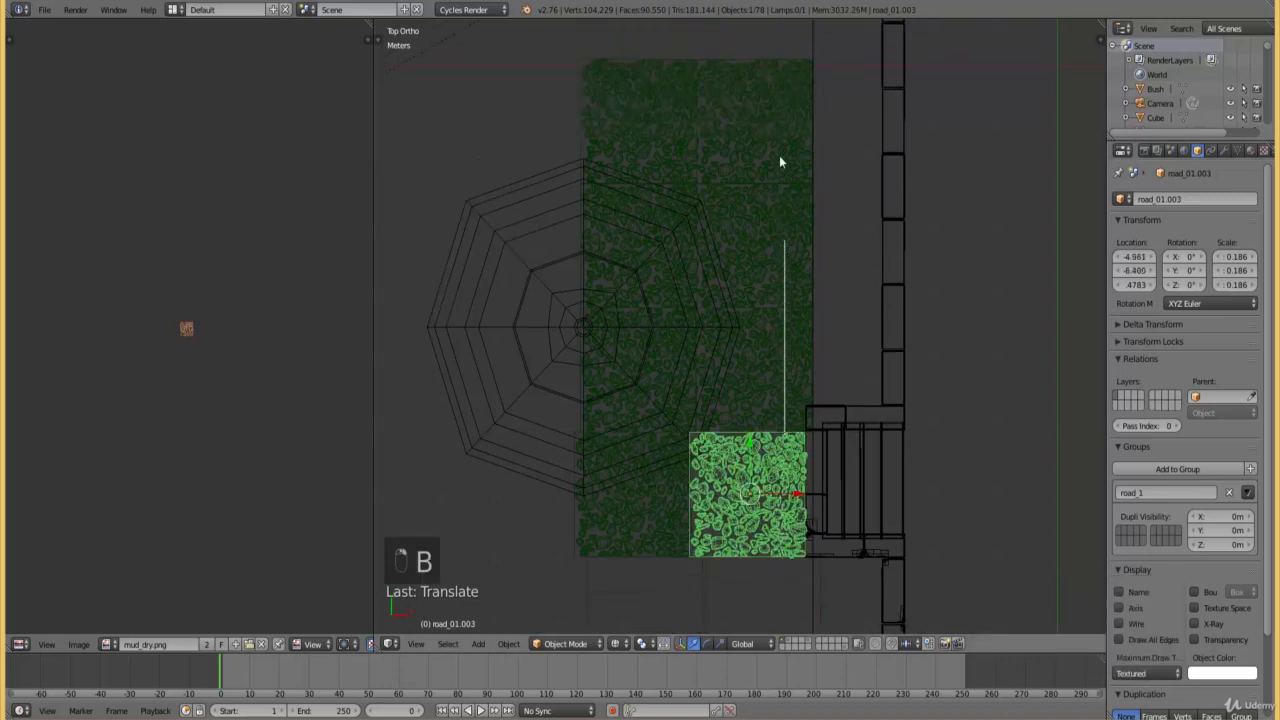
left_click_drag(779, 155, 777, 130)
left_click(1141, 673)
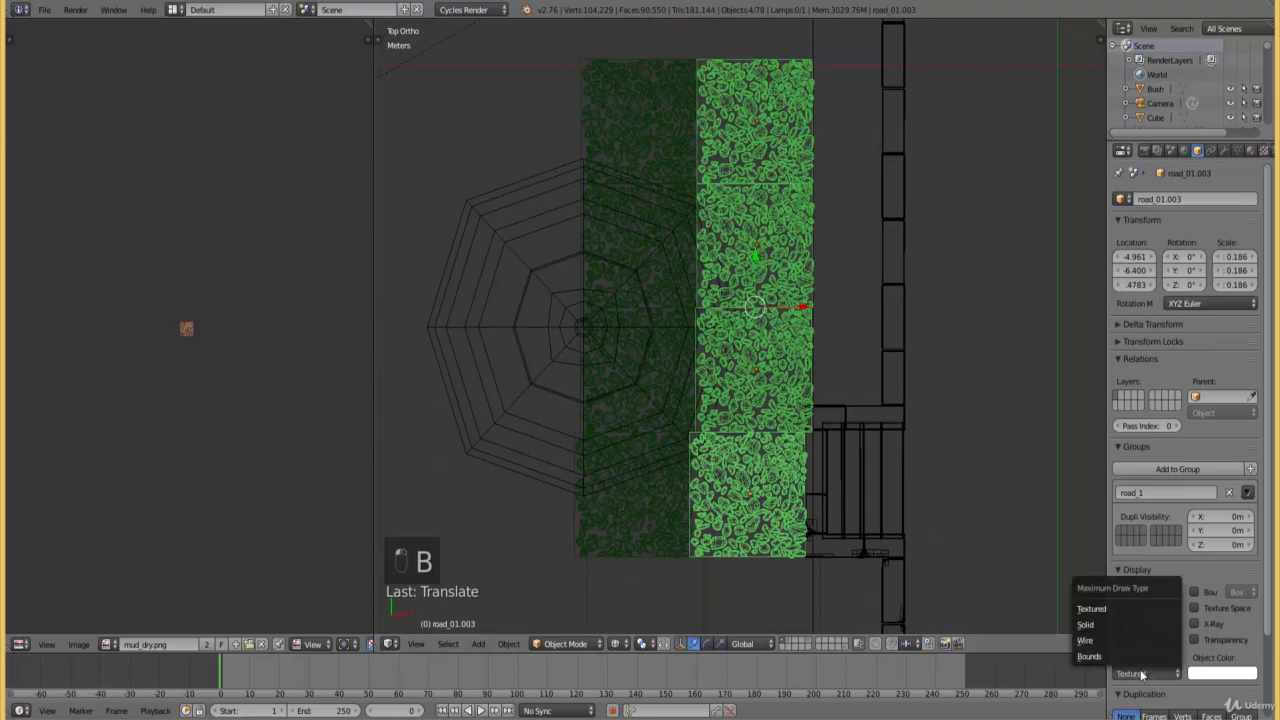
left_click(1125, 660)
- Set the maximum draw type to Bounds for the right column's lowest detailed tile and the left column's two lowest detailed tiles
right_click(763, 383)
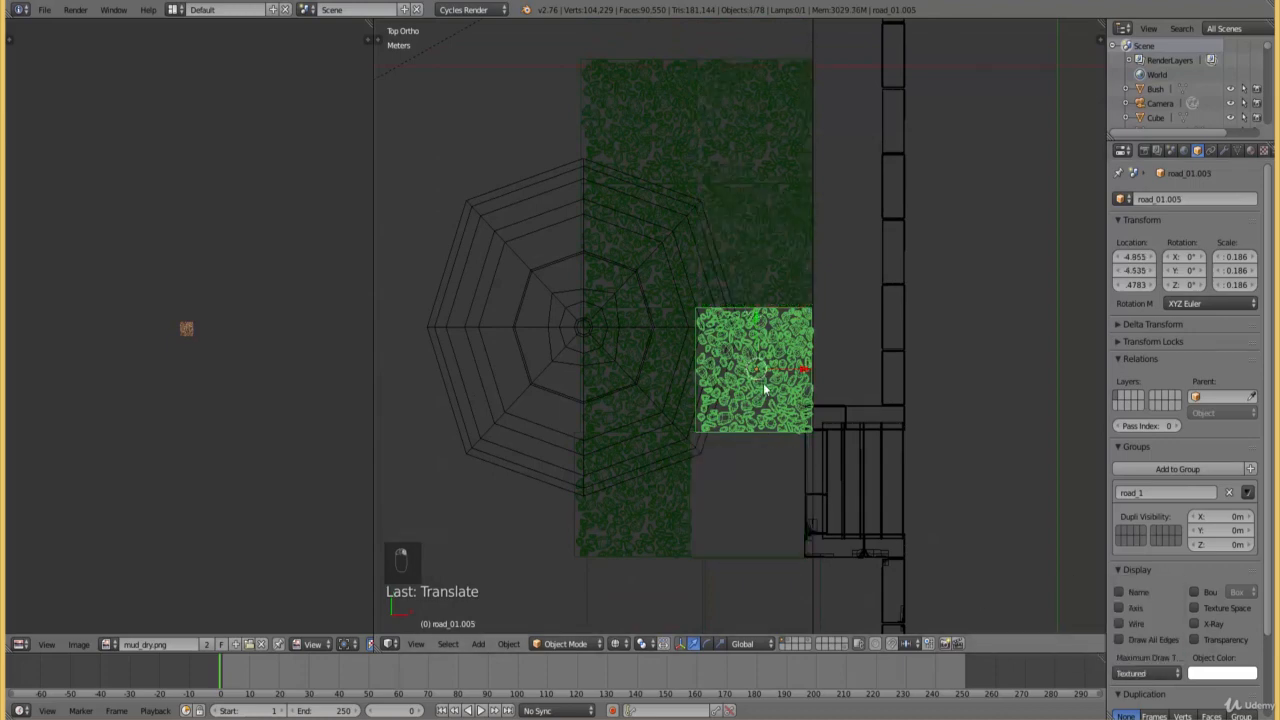
left_click(1148, 676)
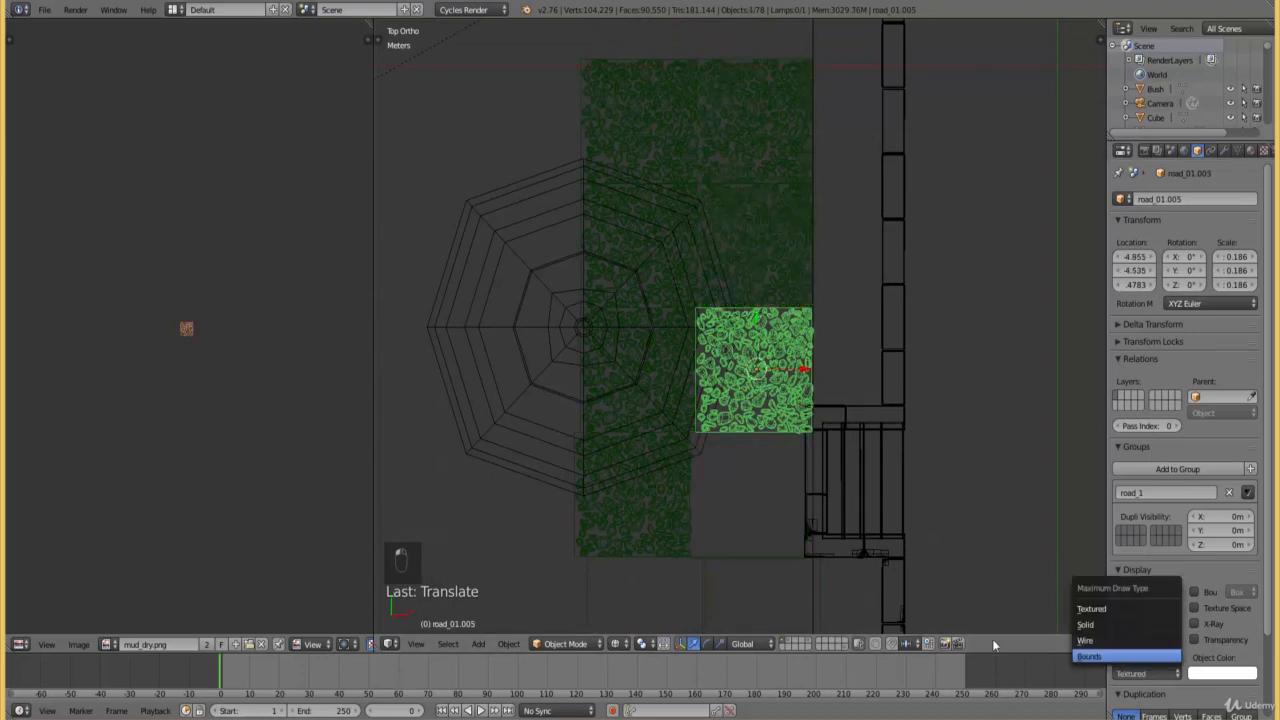
left_click(1126, 665)
right_click(690, 527)
left_click(1148, 673)
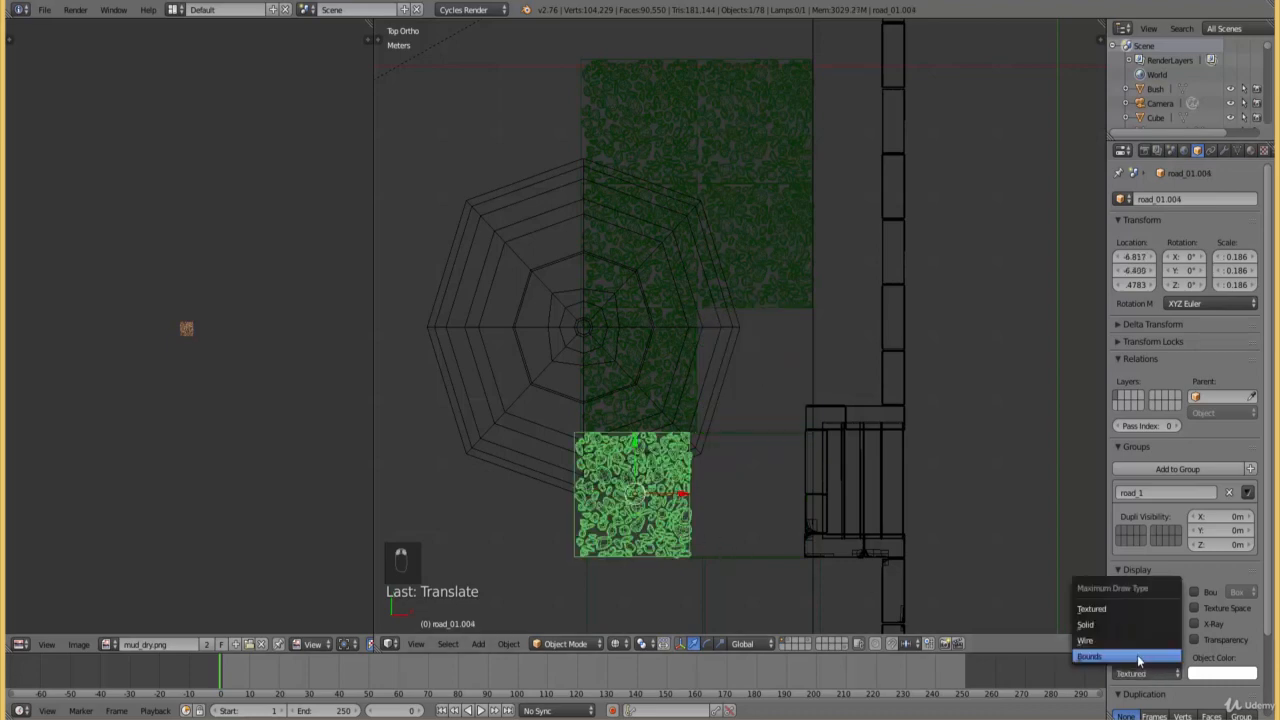
left_click(1130, 657)
right_click(686, 418)
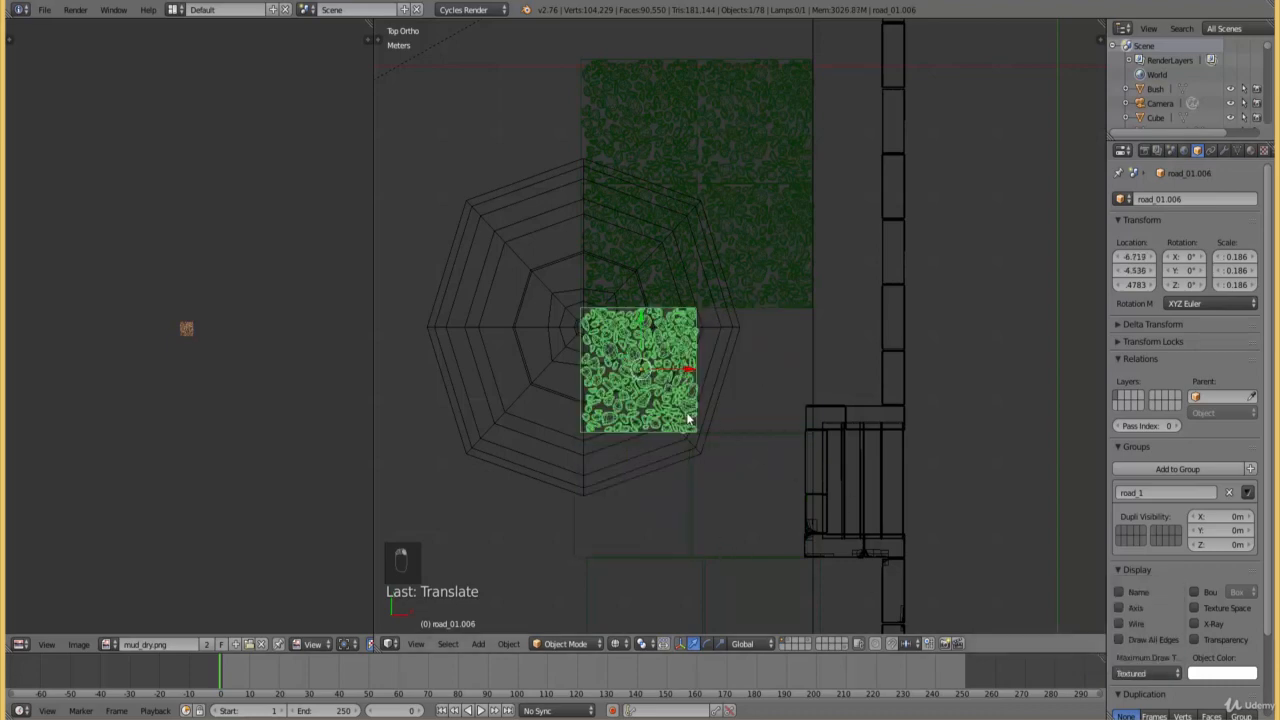
left_click(1136, 676)
- Set both tiles in the row directly below the top row to the Bounds maximum draw type
scroll(943, 510, "up", 6, "shift")
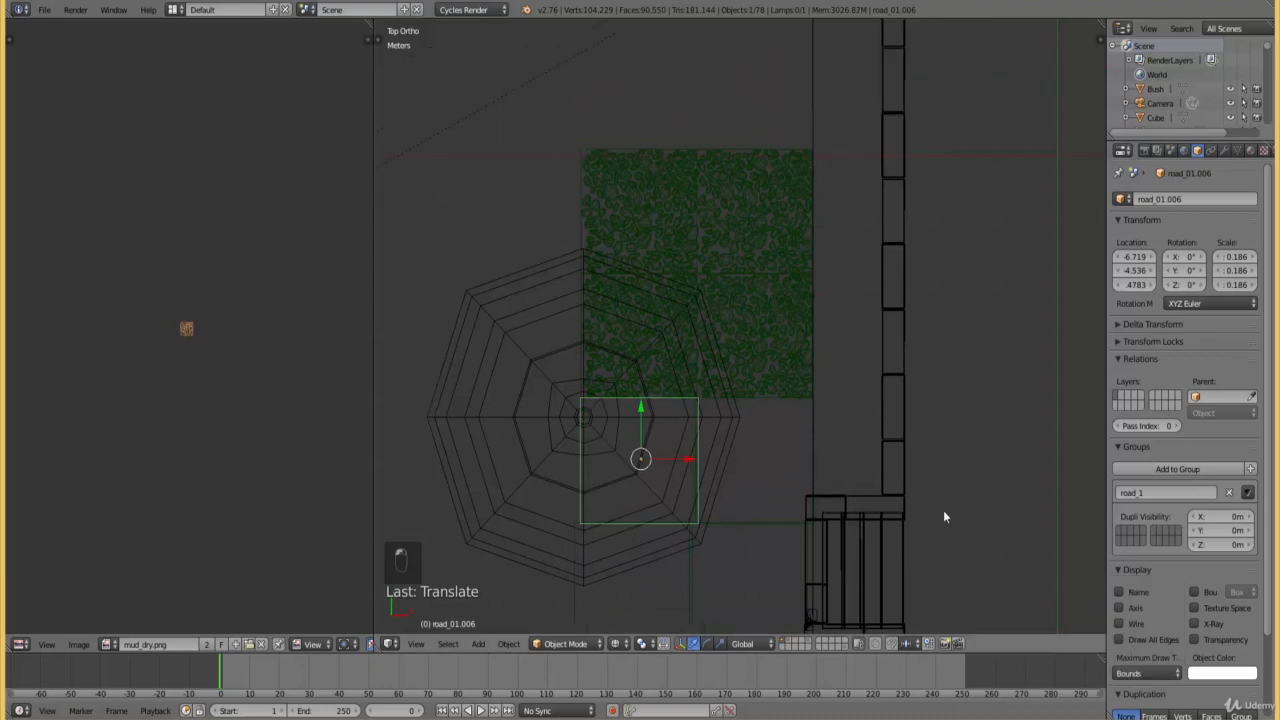
right_click(806, 412)
left_click(1140, 672)
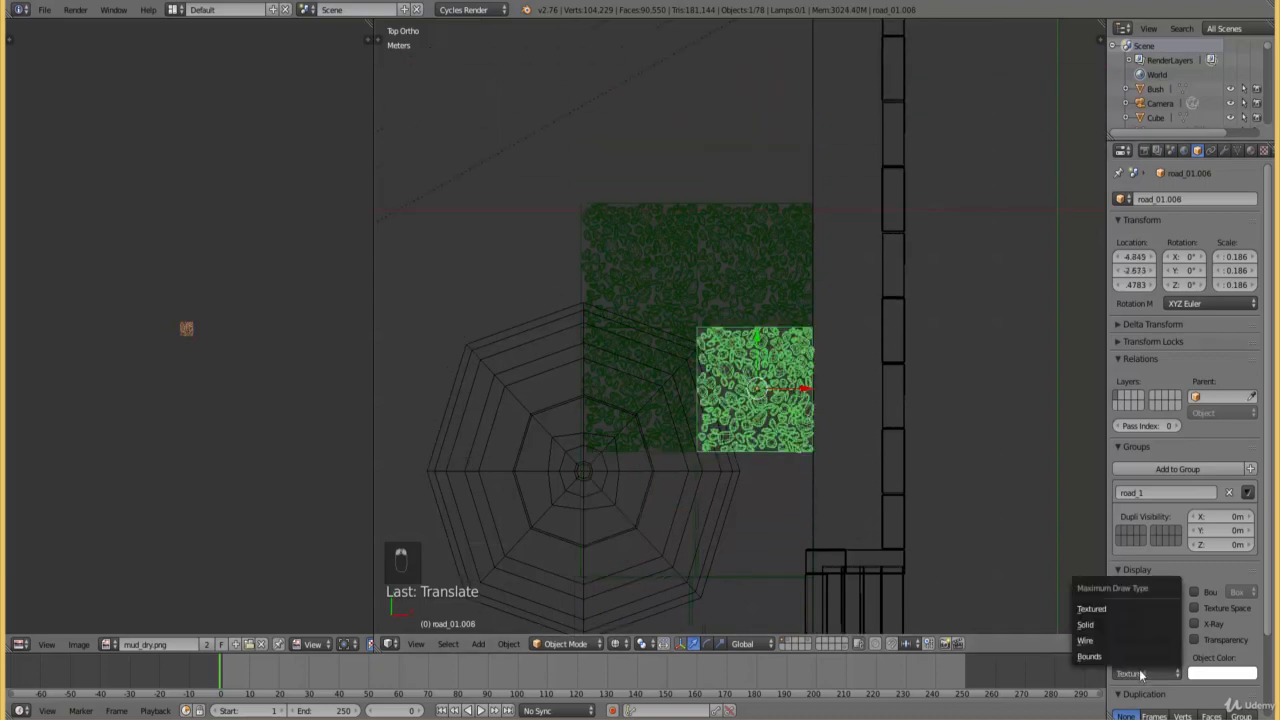
left_click(1126, 656)
right_click(669, 348)
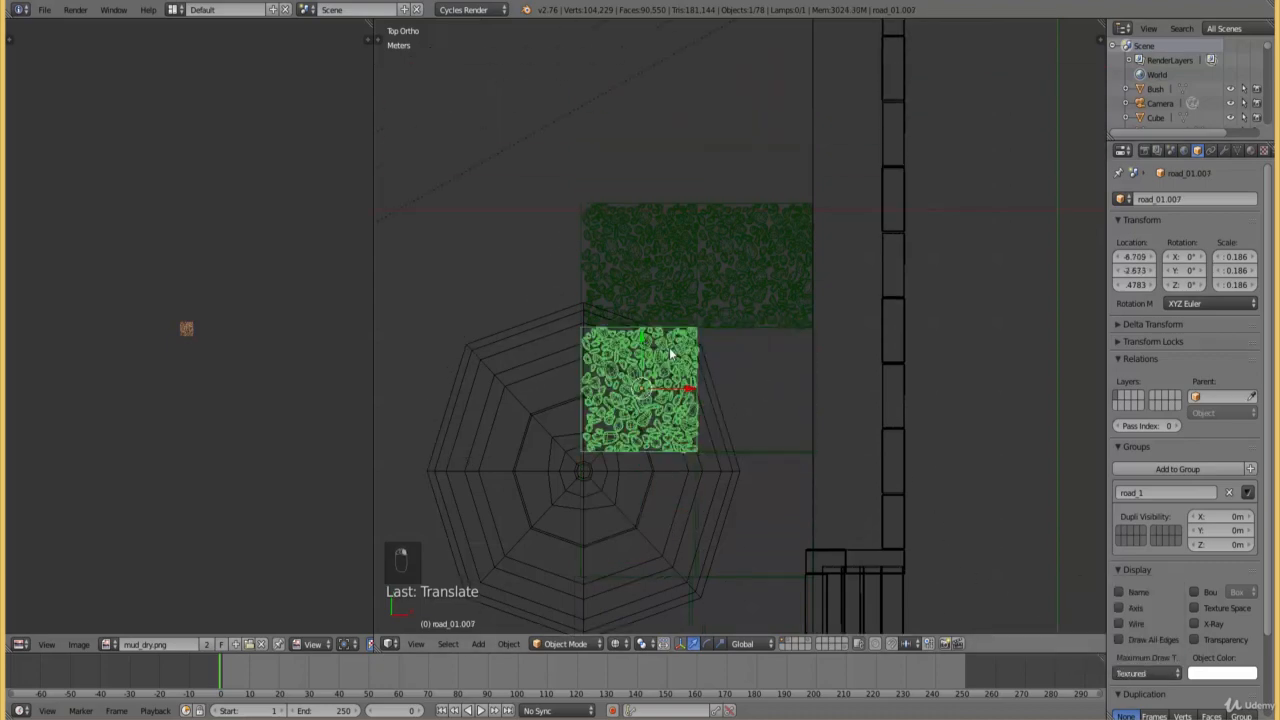
left_click(1138, 673)
left_click(1126, 657)
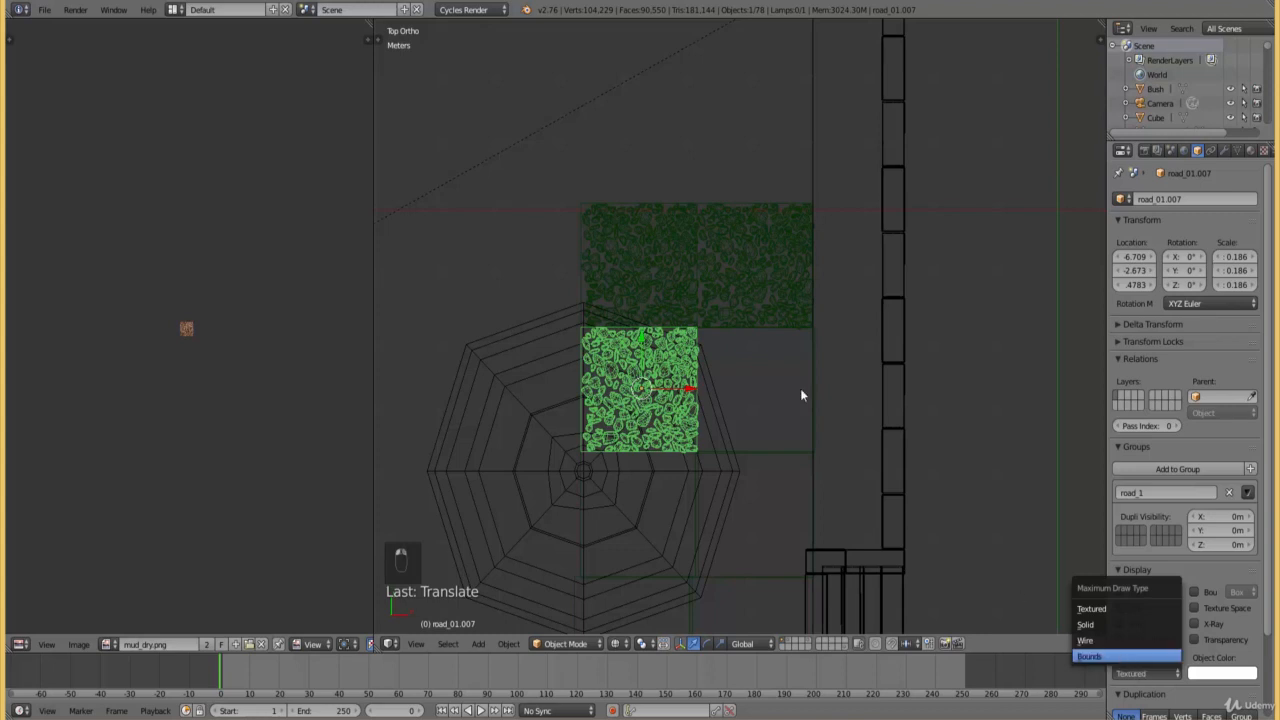
- Set the maximum draw type of the two top-row cobblestone tiles to Bounds
right_click(753, 287)
left_click(1149, 668)
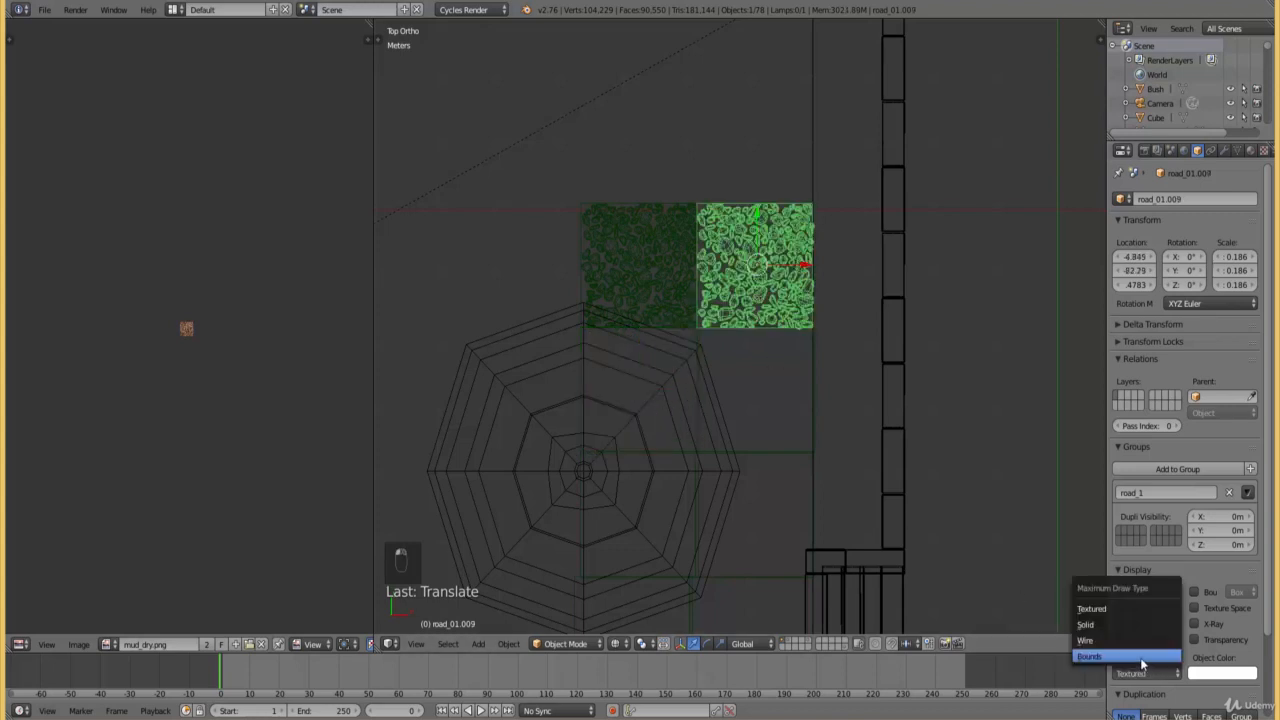
left_click(1130, 657)
scroll(717, 319, "up", 3, "shift")
scroll(717, 319, "up", 2)
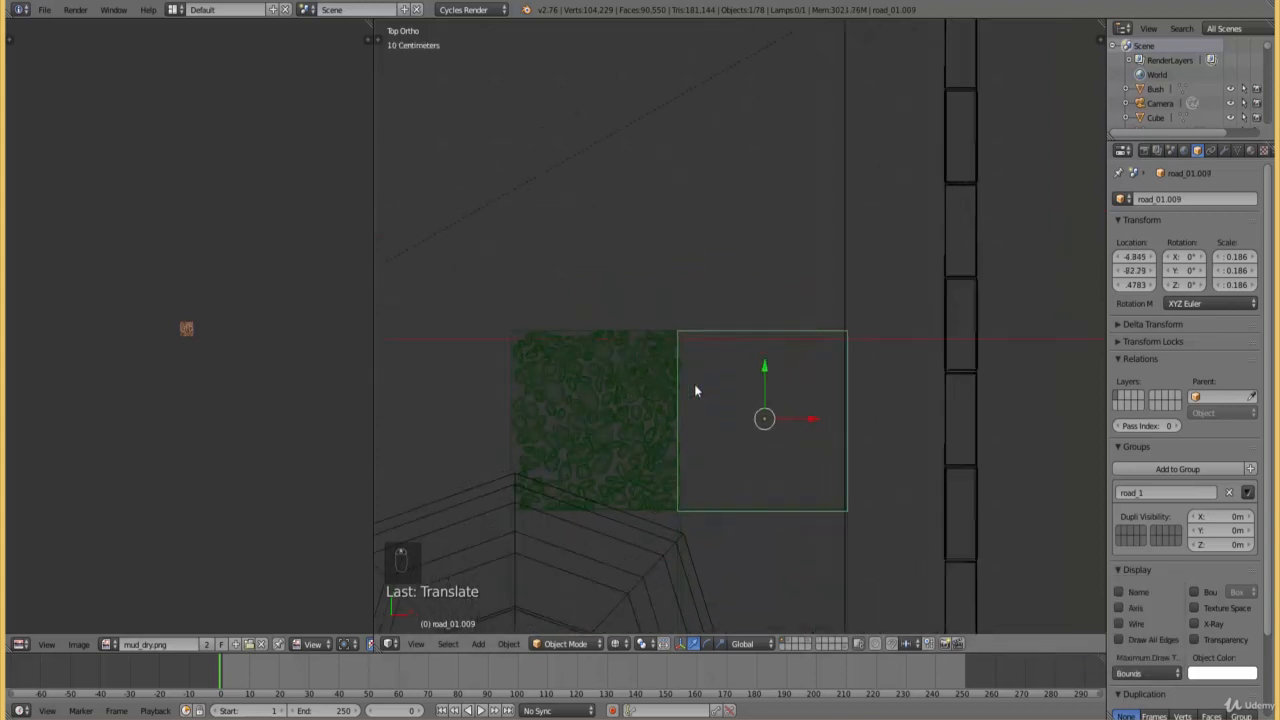
right_click(655, 394)
left_click(1149, 673)
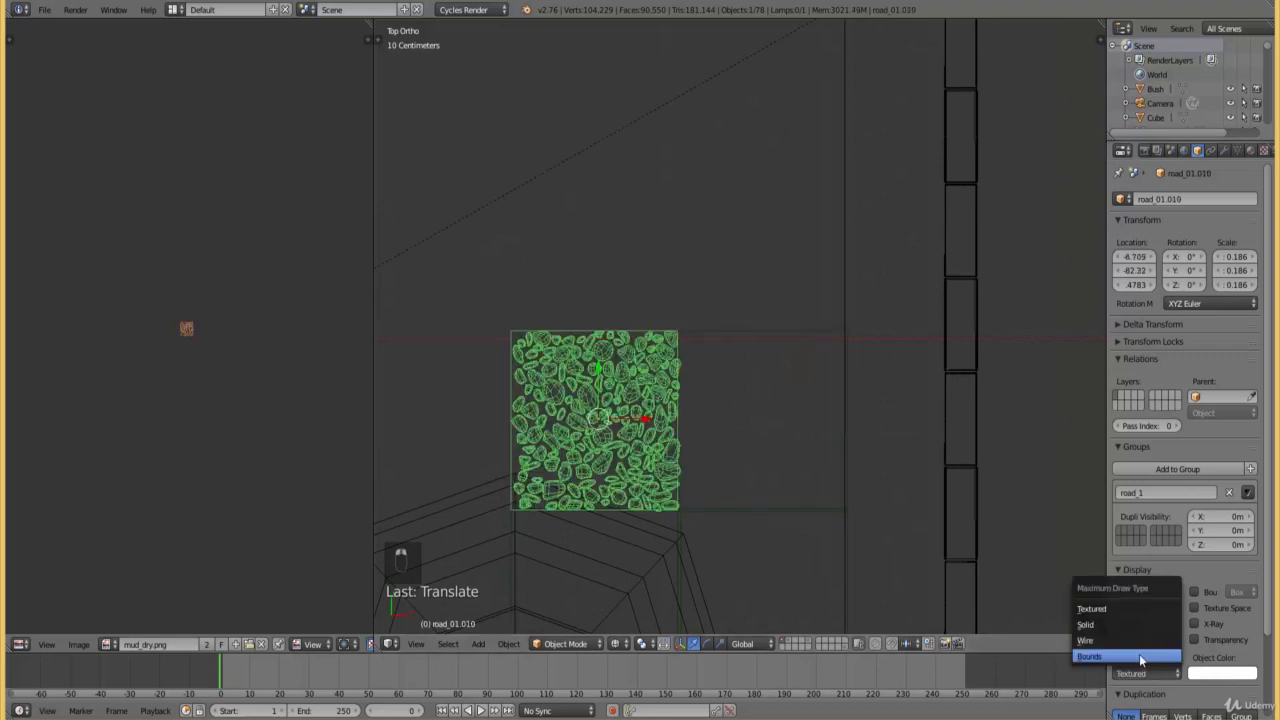
left_click(1135, 657)
- Duplicate both top-row bounding-box tiles together and move the copies about 1.88 m along Y
scroll(900, 510, "up", 3, "shift")
right_click(762, 463, "shift")
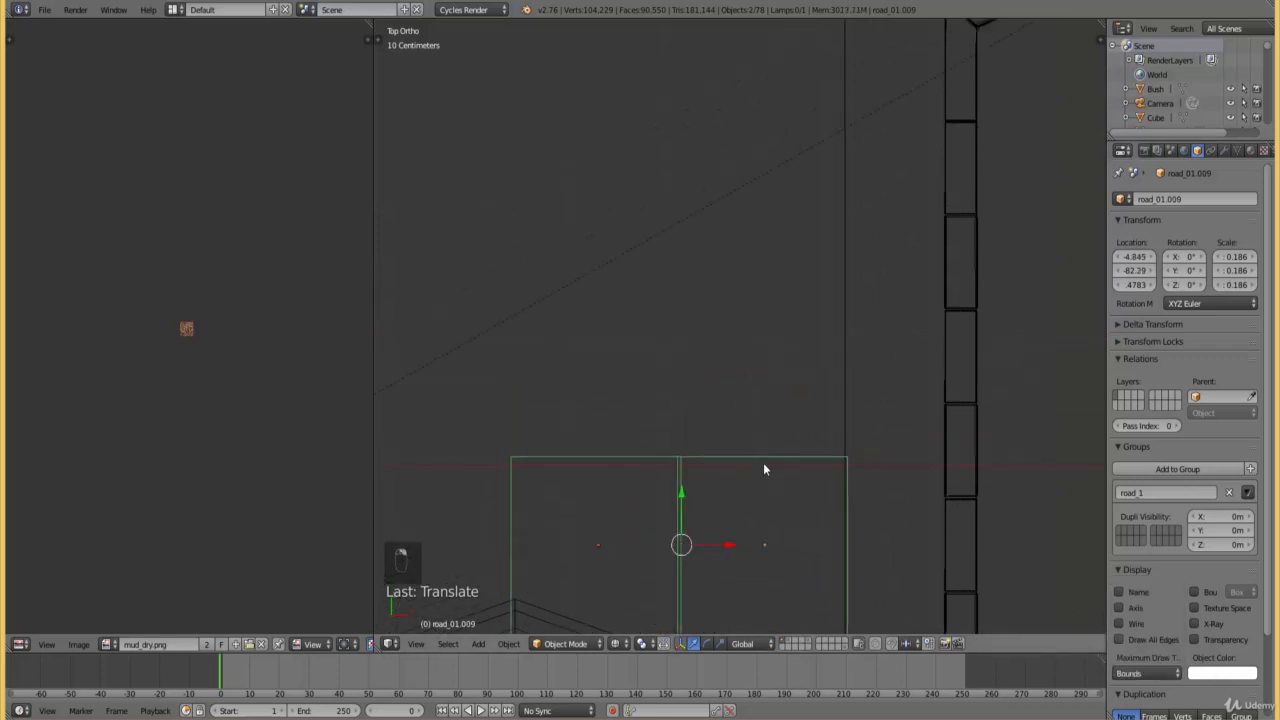
key("shift+d")
right_click(700, 508)
key("g")
key("y")
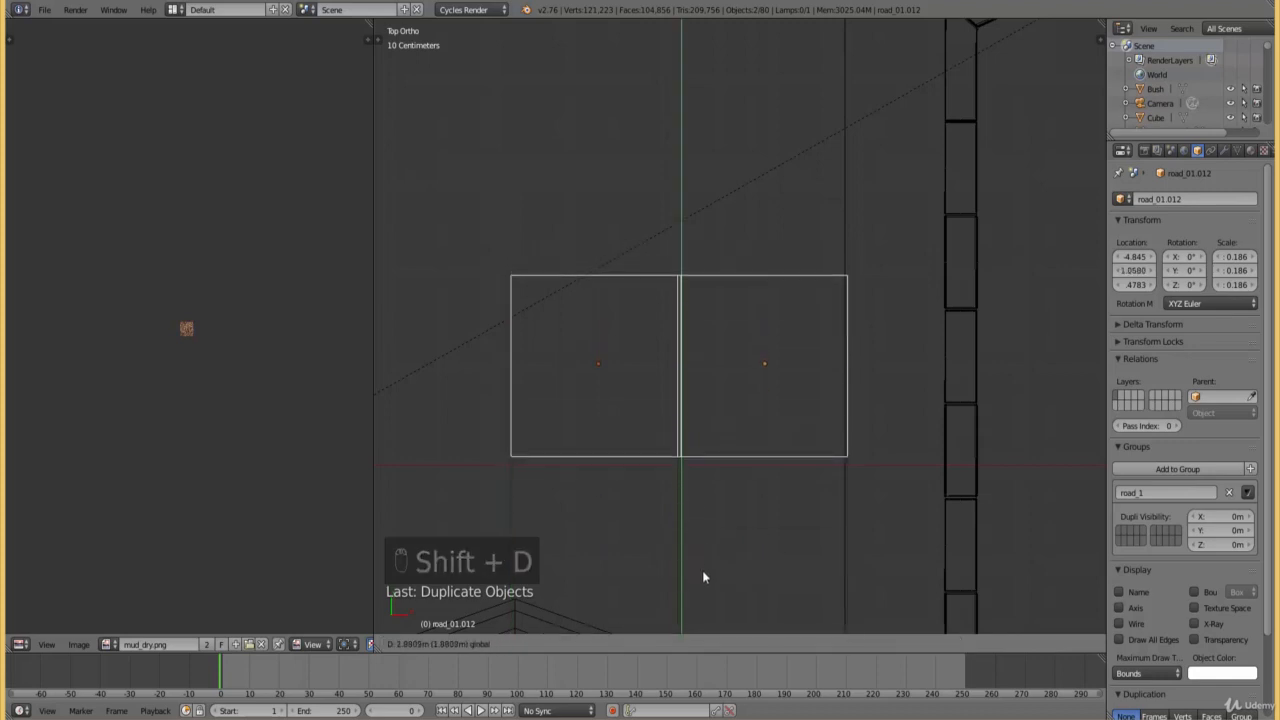
left_click(703, 570)
- Duplicate the newest pair of tiles and move the copies along Y to add another row directly above
scroll(734, 432, "down", 1)
scroll(738, 433, "up", 5, "shift")
key("shift+d")
key("y")
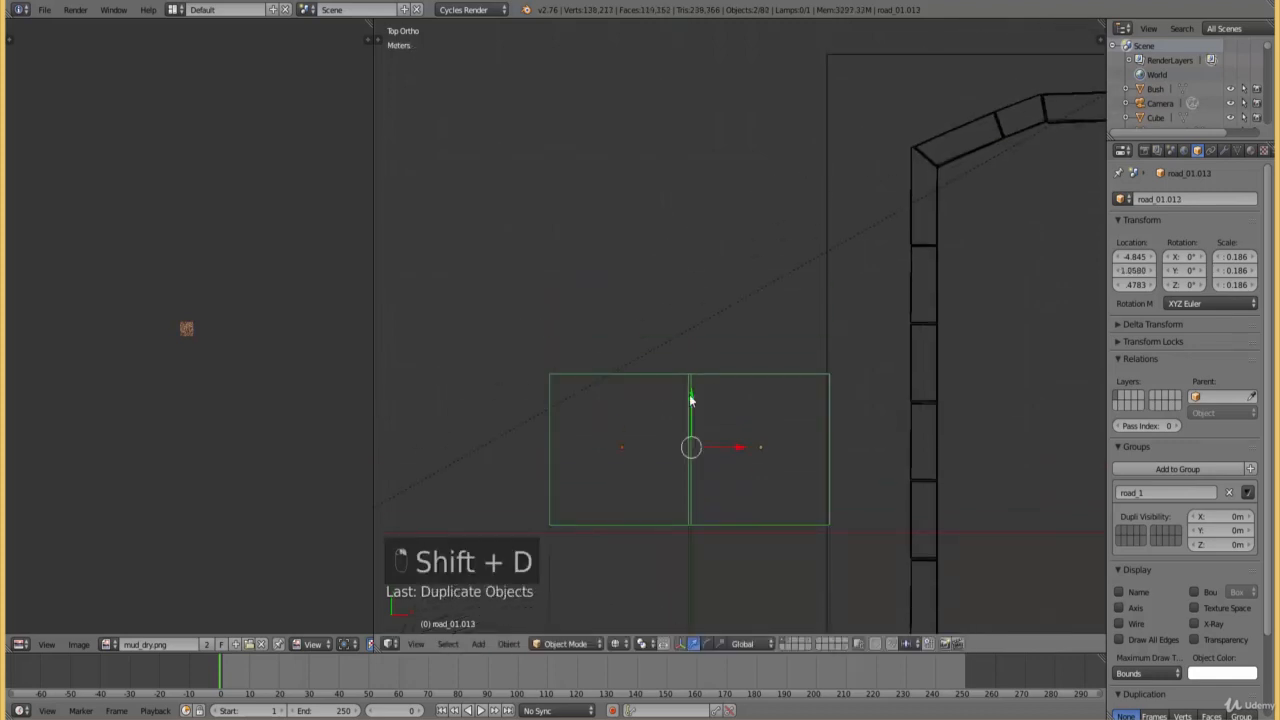
left_click(686, 200)
- Duplicate the topmost tile pair once more along Y, extending the road level with the top of the curved wall
scroll(729, 332, "up", 4, "shift")
key("shift+d")
key("y")
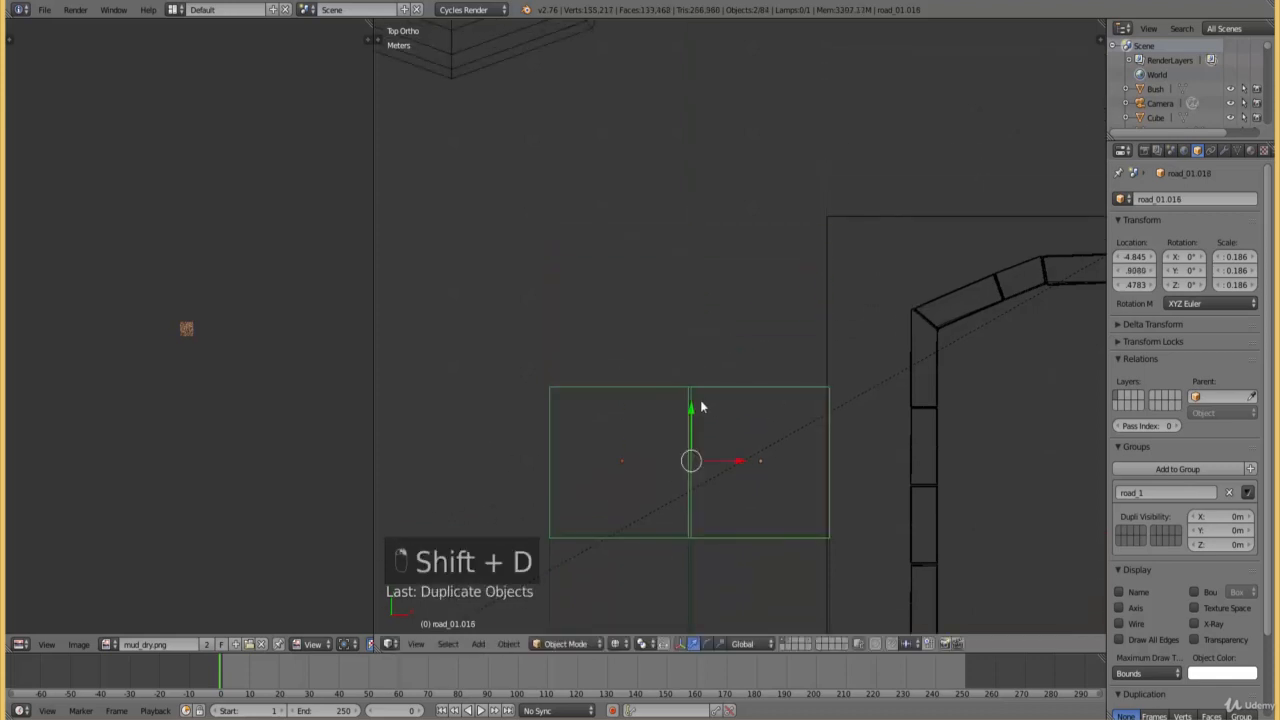
left_click(687, 281)
scroll(700, 290, "down", 3)
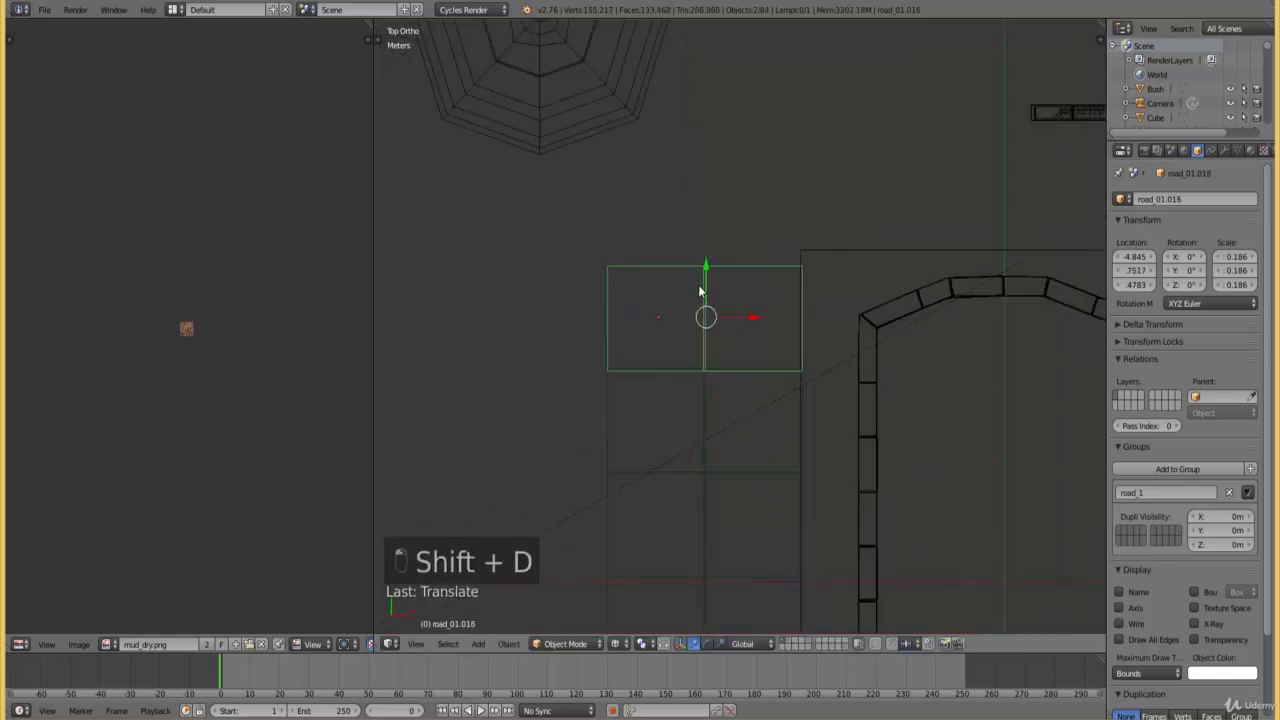
- Move the topmost pair of cobblestone tiles about 4 cm further along Y so they meet the row below
scroll(712, 403, "up", 5)
scroll(704, 392, "down", 1, "shift")
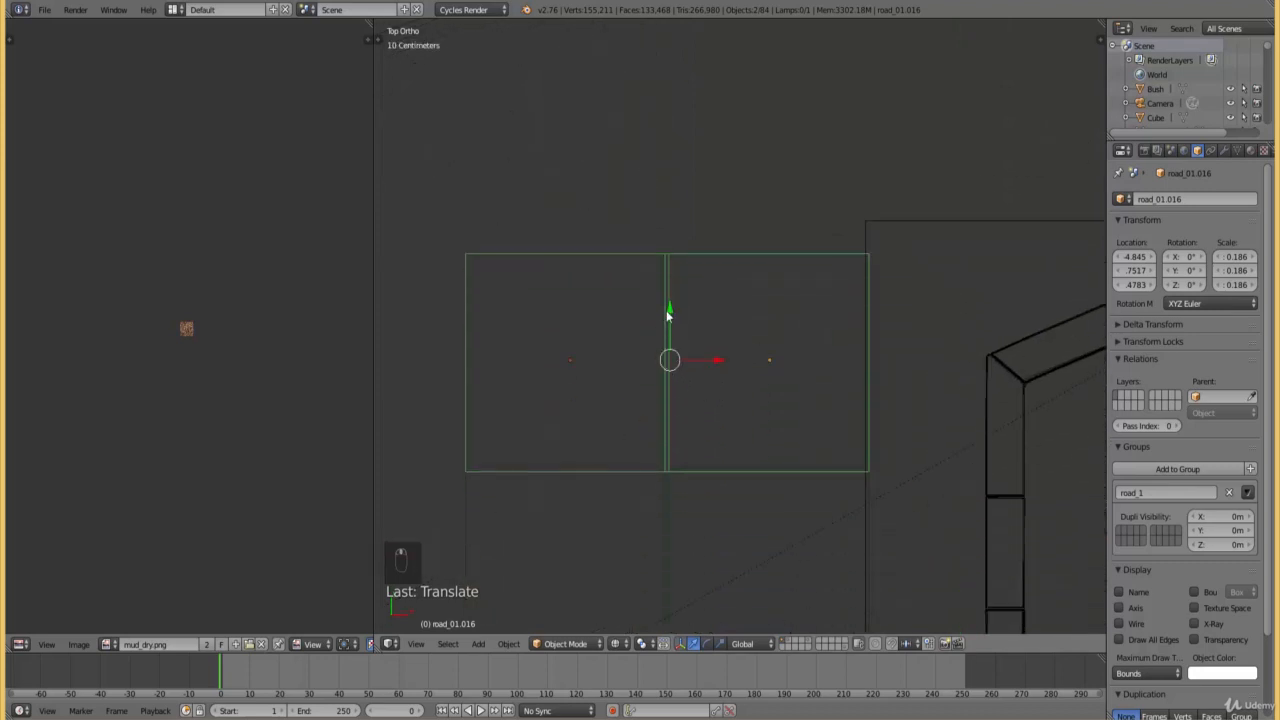
key("g")
key("y")
left_click(681, 277)
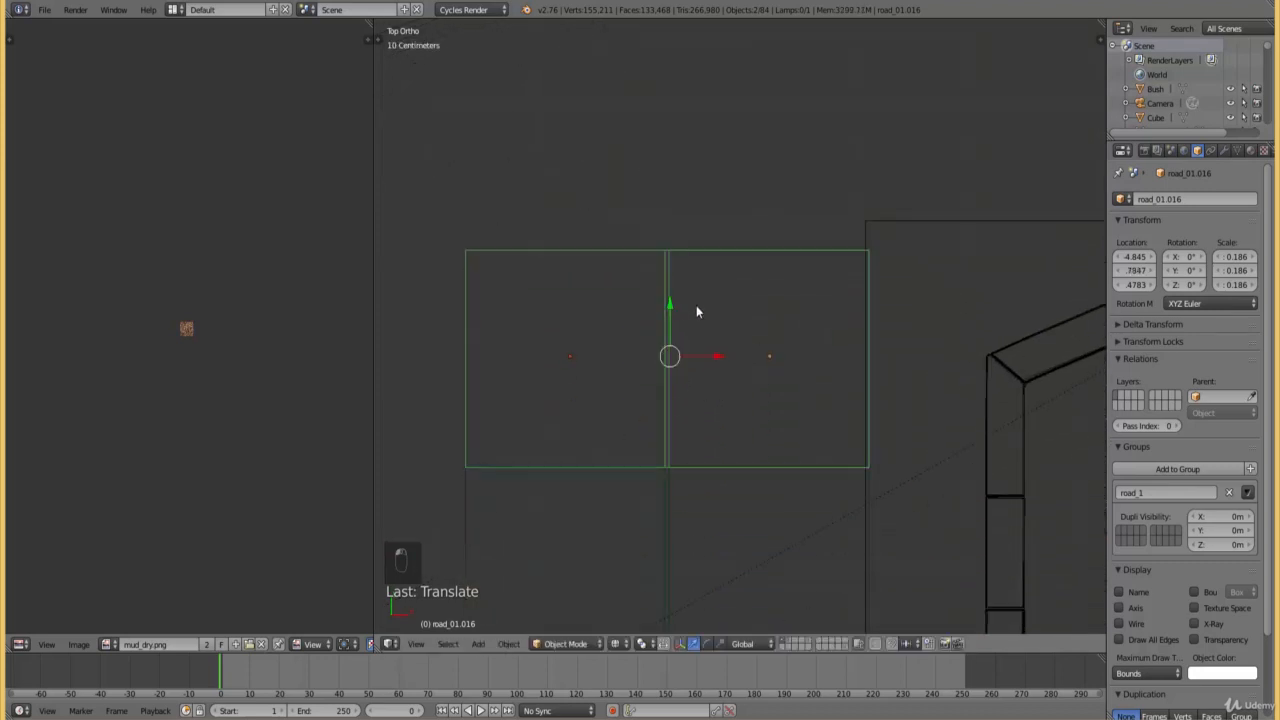
- Select the five upper tiles of the road's outer column and shift them about 2 cm along negative X
right_click(580, 470)
scroll(600, 450, "down", 4)
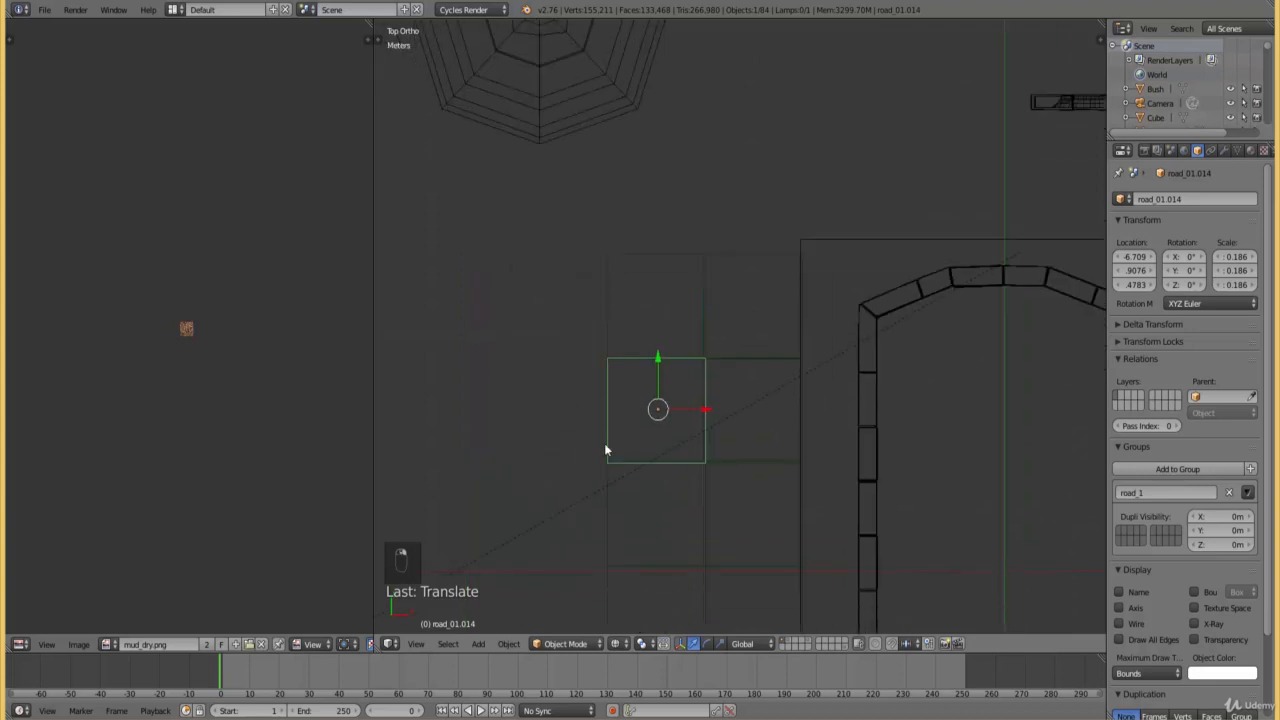
left_click_drag(659, 495, 659, 492)
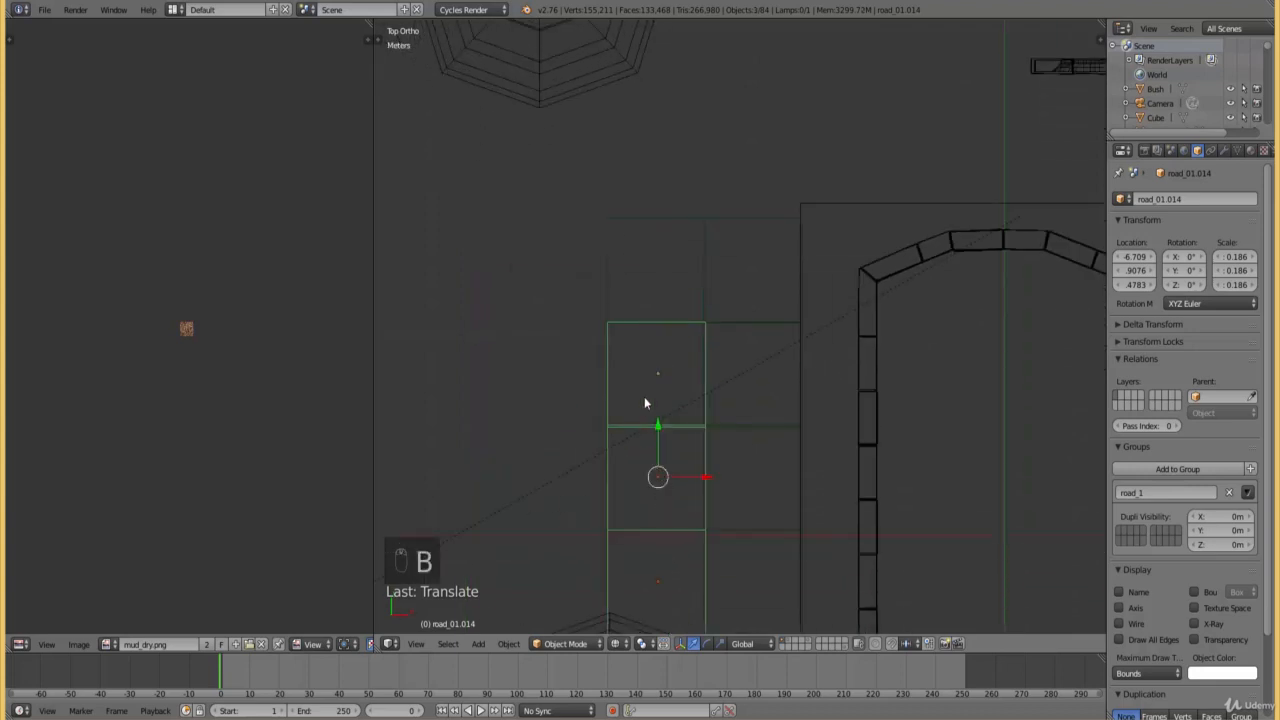
key("b")
left_click_drag(643, 366, 637, 283)
scroll(650, 320, "down", 5, "shift")
scroll(657, 340, "up", 3)
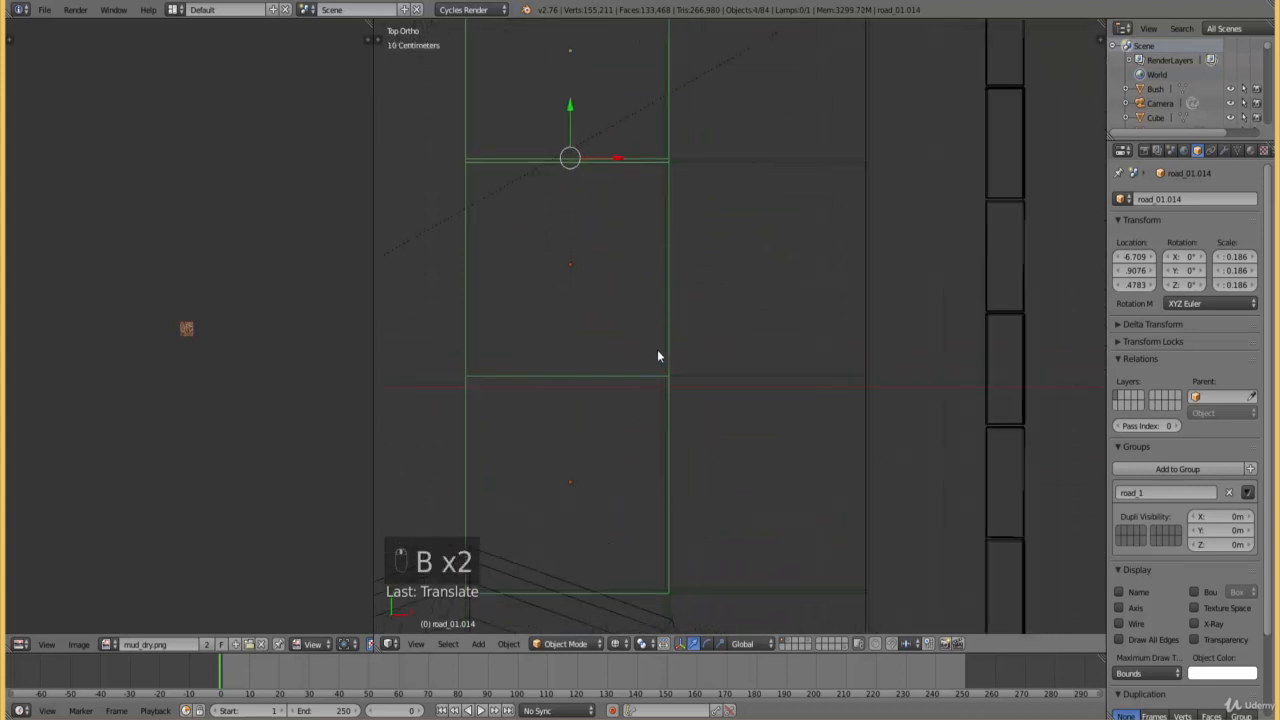
scroll(651, 463, "down", 4, "shift")
key("b")
left_click_drag(659, 450, 654, 425)
scroll(654, 370, "down", 2)
scroll(640, 290, "up", 5, "shift")
scroll(637, 266, "up", 6)
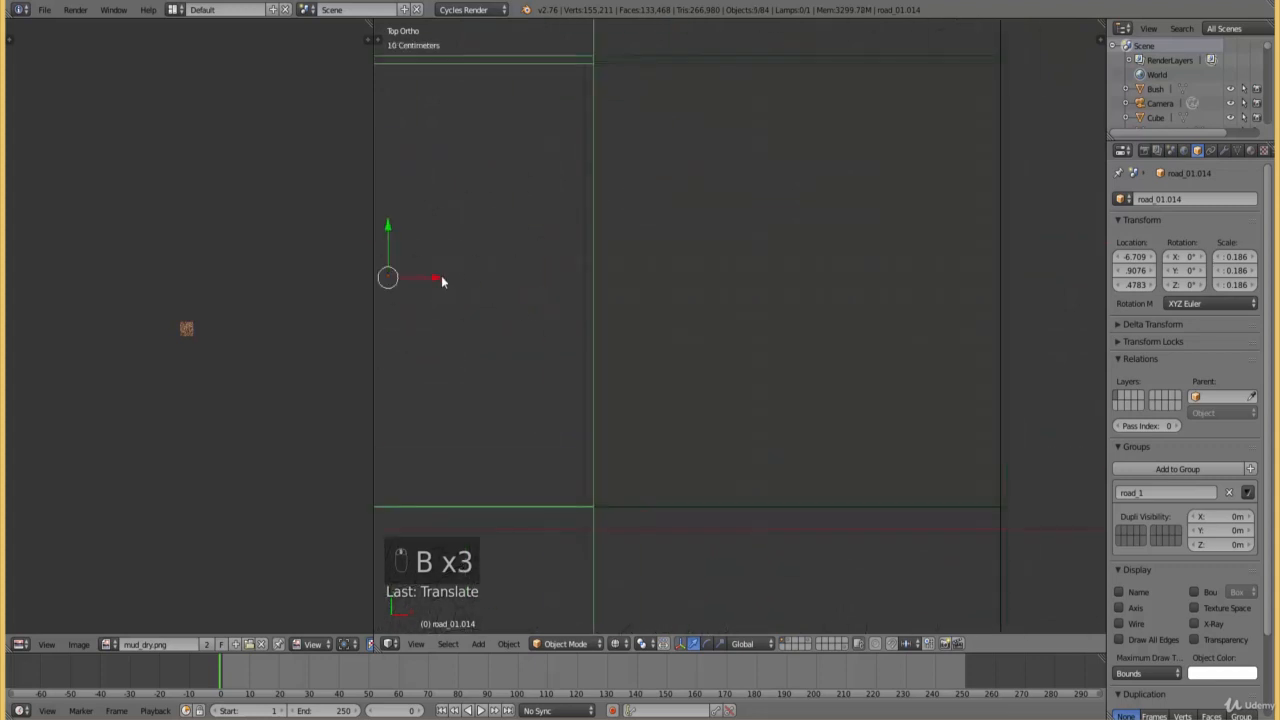
left_click_drag(443, 282, 390, 283)
scroll(666, 282, "down", 6)
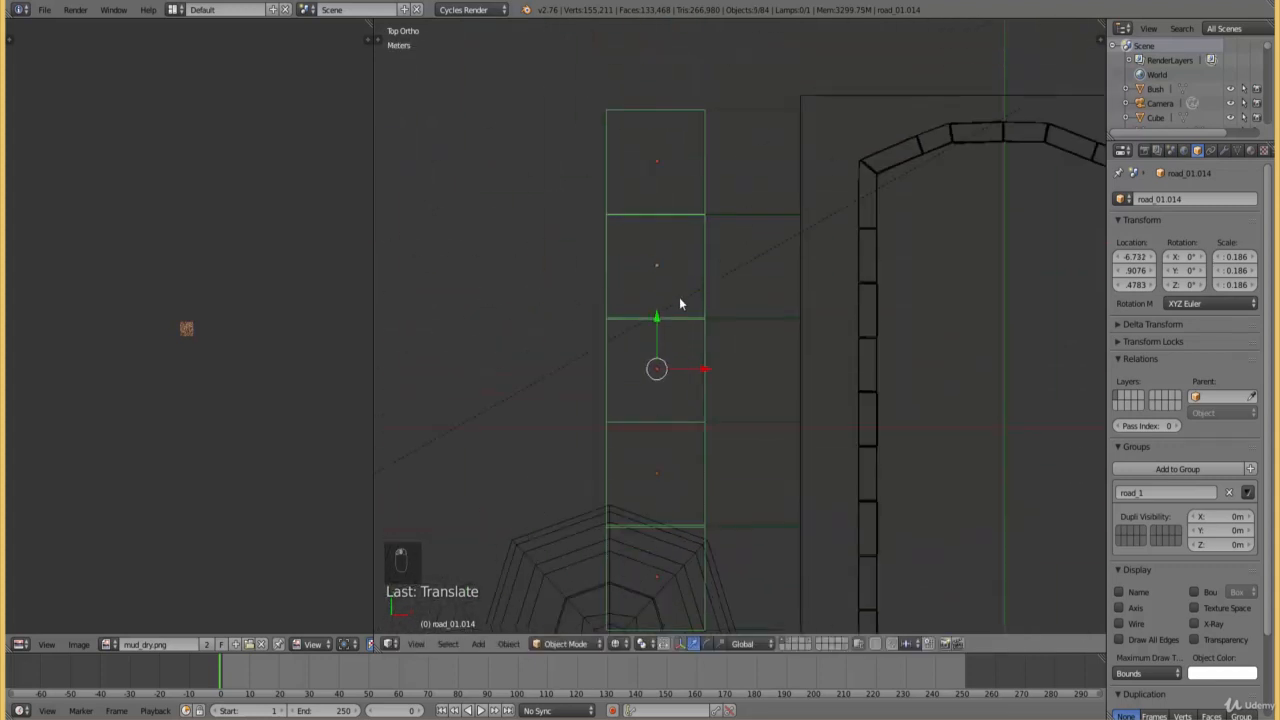
- View the road through the camera in solid shading
scroll(679, 303, "up", 5, "shift")
key("KP_0")
key("z")
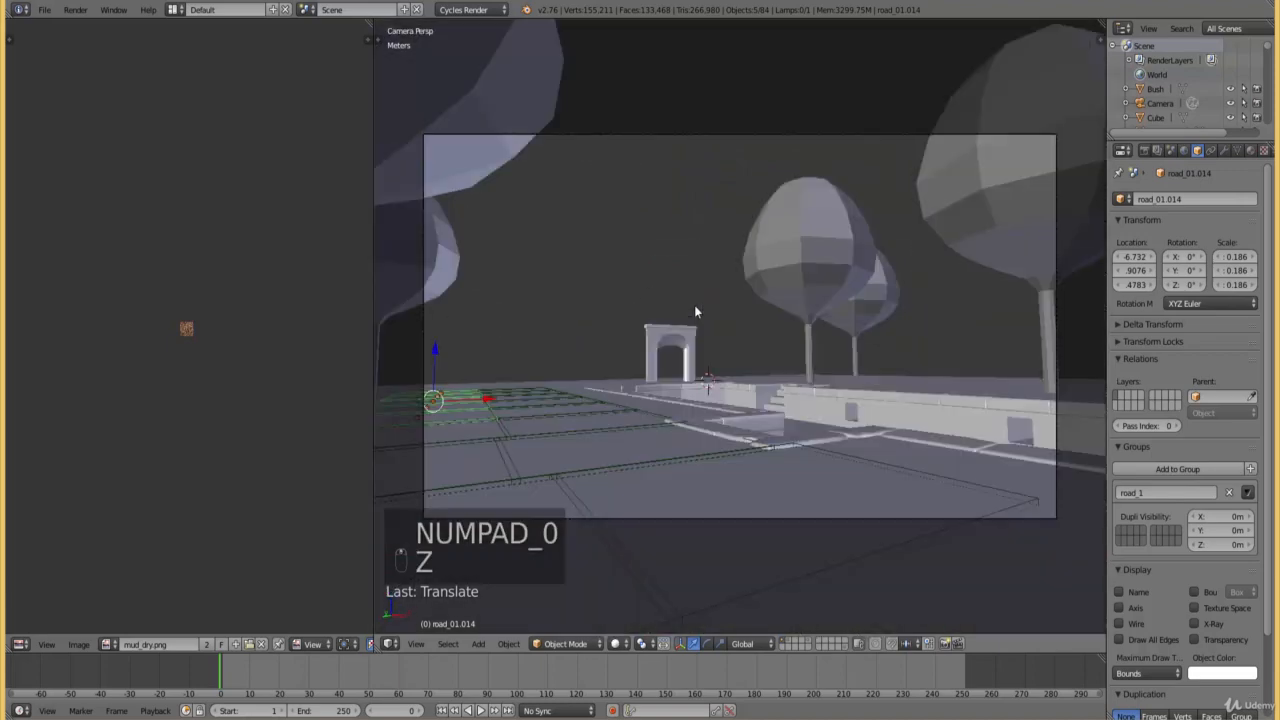
- In top view, select the two lowest outer-column tiles and move them about 3 cm along negative X
key("KP_7")
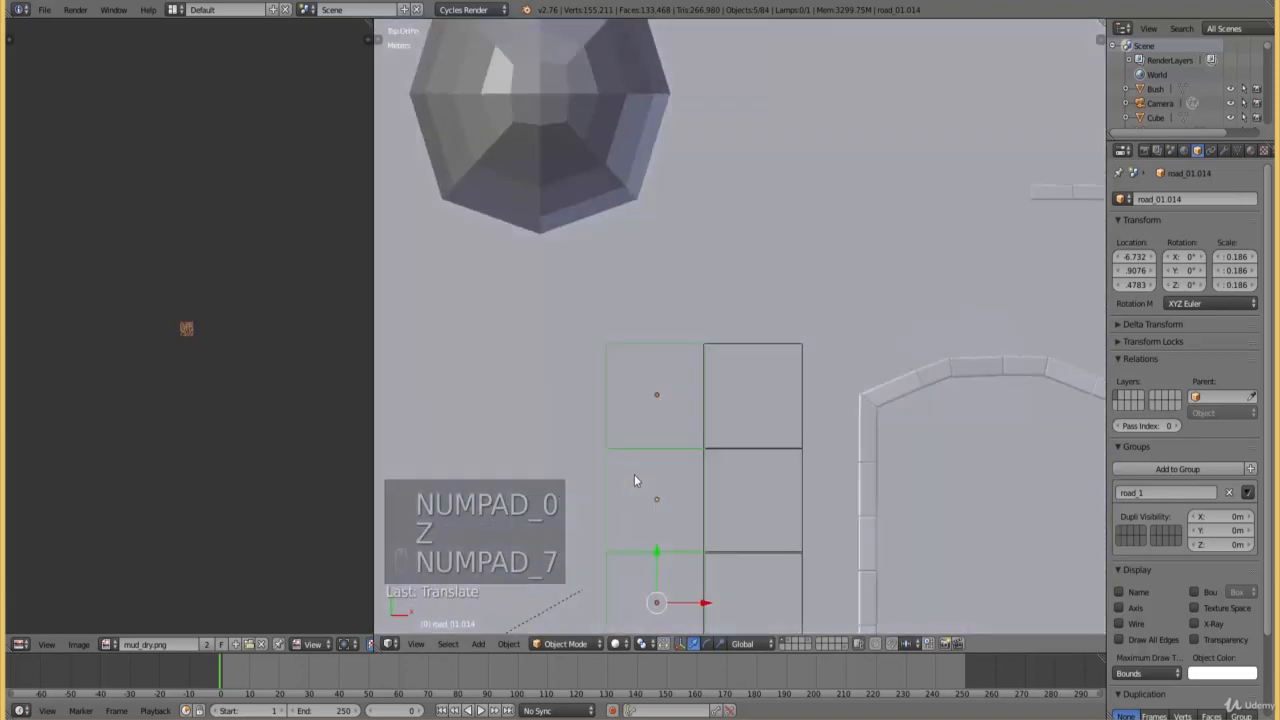
scroll(684, 494, "up", 7)
scroll(686, 495, "up", 2)
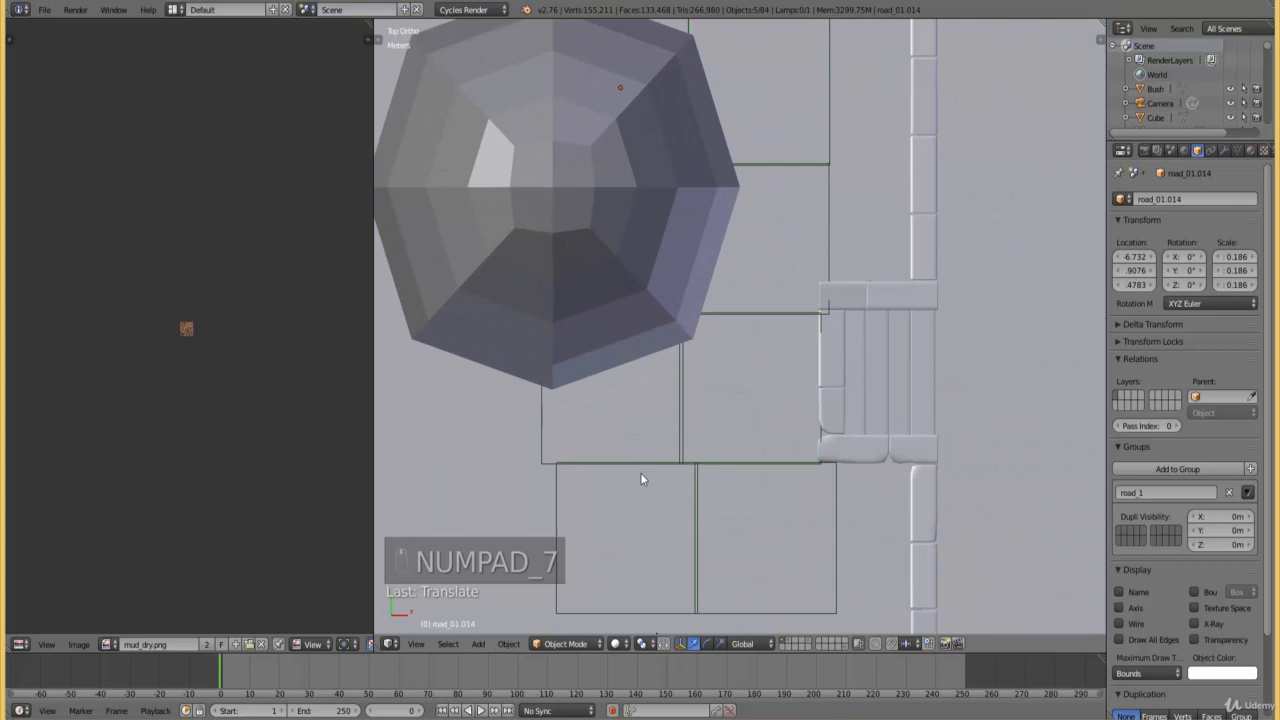
right_click(546, 466)
right_click(557, 487)
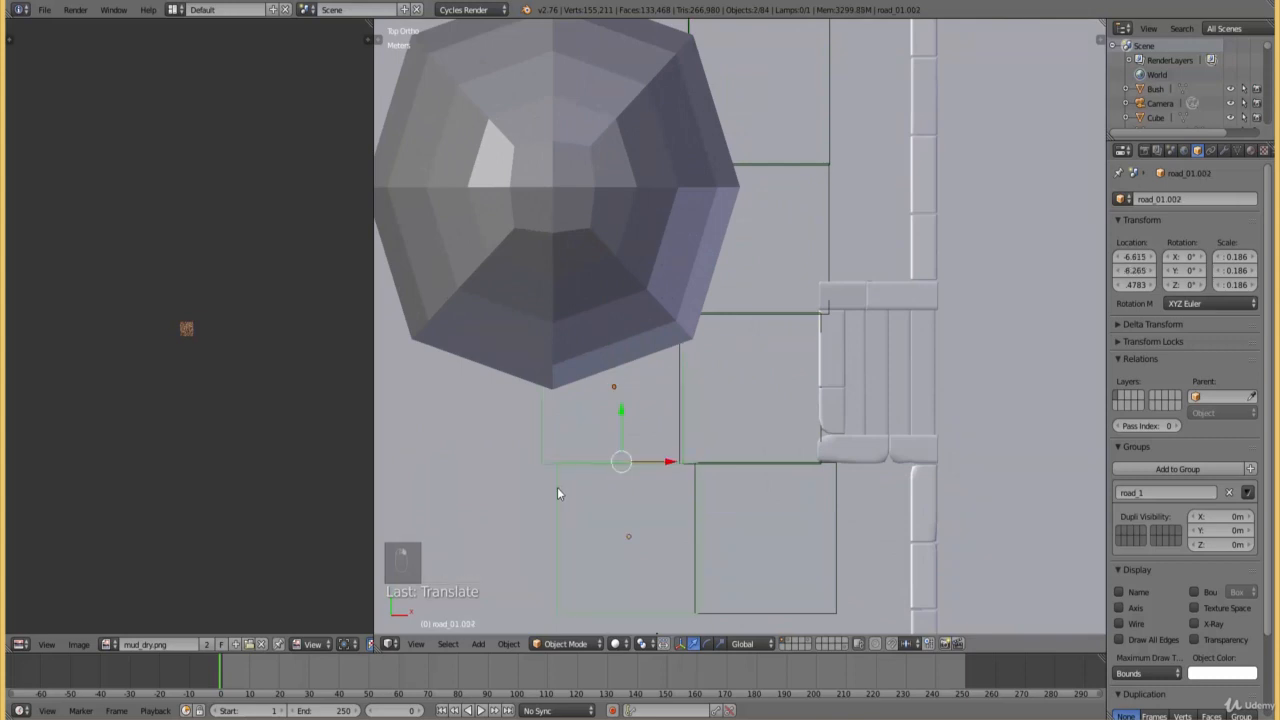
scroll(594, 451, "up", 4)
left_click_drag(543, 310, 496, 308)
- Preview the adjusted cobblestones through the camera with rendered shading
key("KP_0")
key("z")
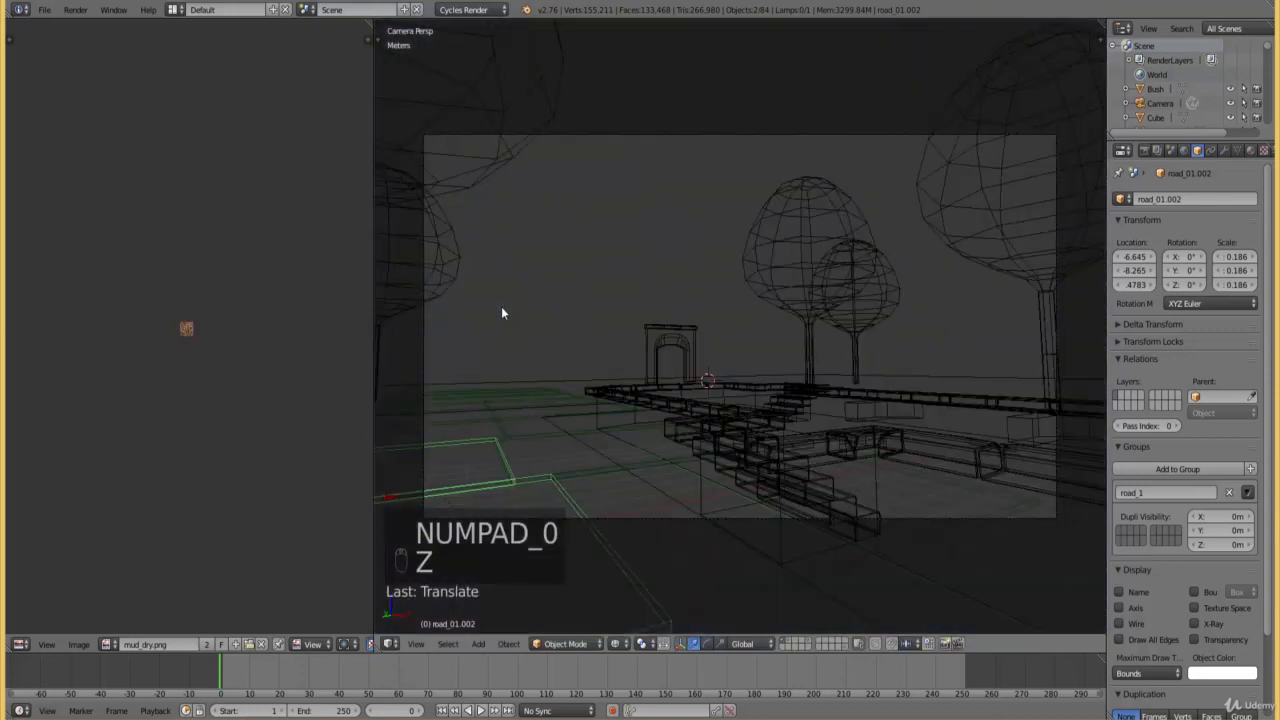
left_click(616, 644)
left_click(640, 549)
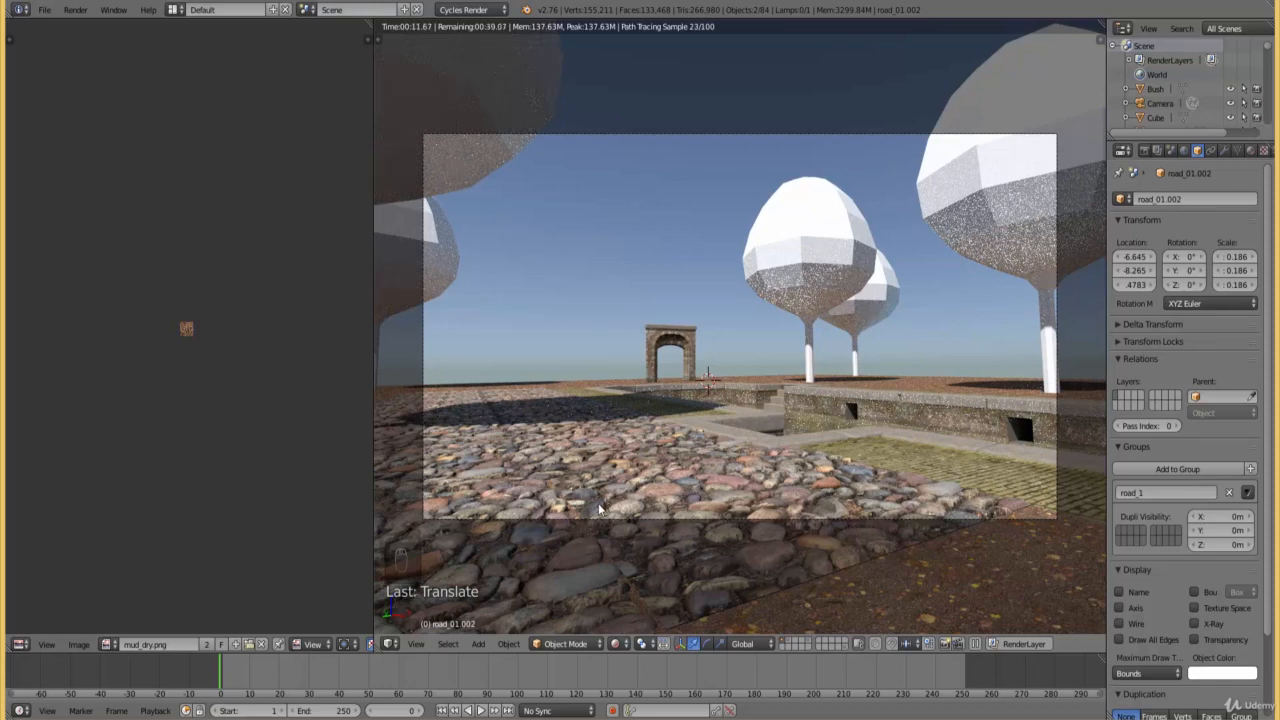
- Return to the wireframe top view and box-select all eight tiles of the road's outer column
key("z")
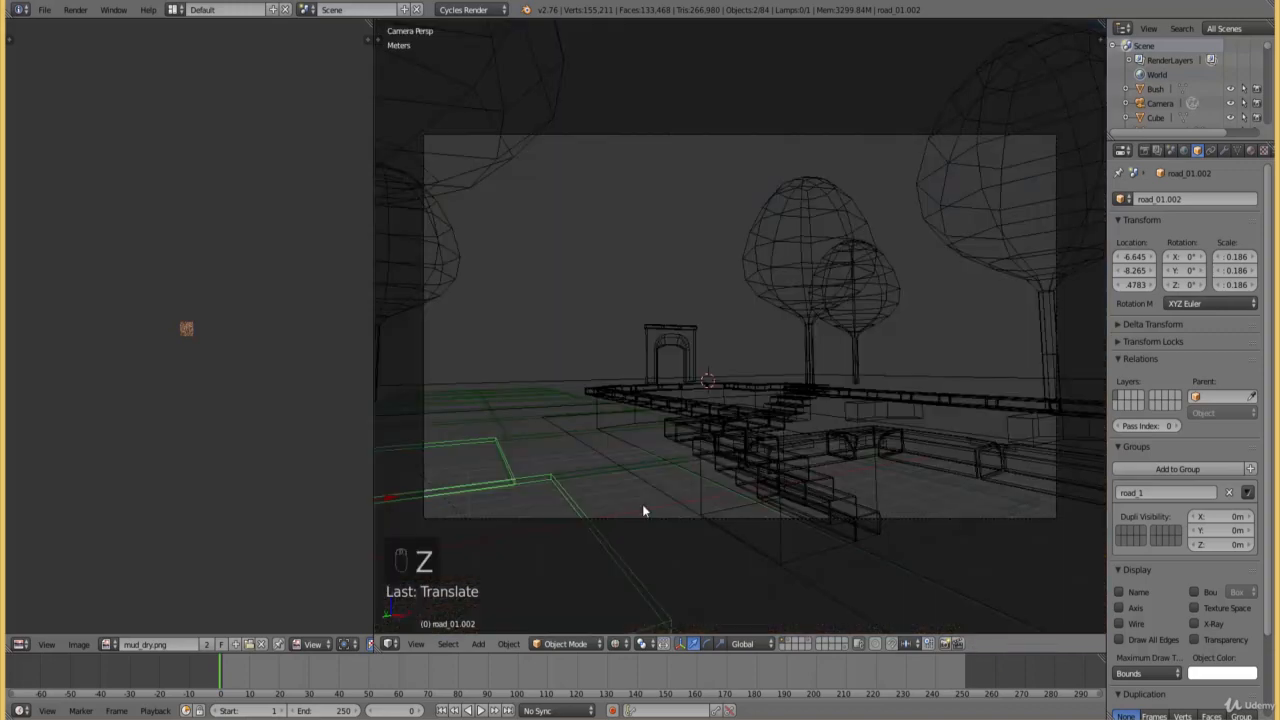
key("KP_7")
scroll(637, 436, "down", 5)
scroll(622, 257, "up", 12, "shift")
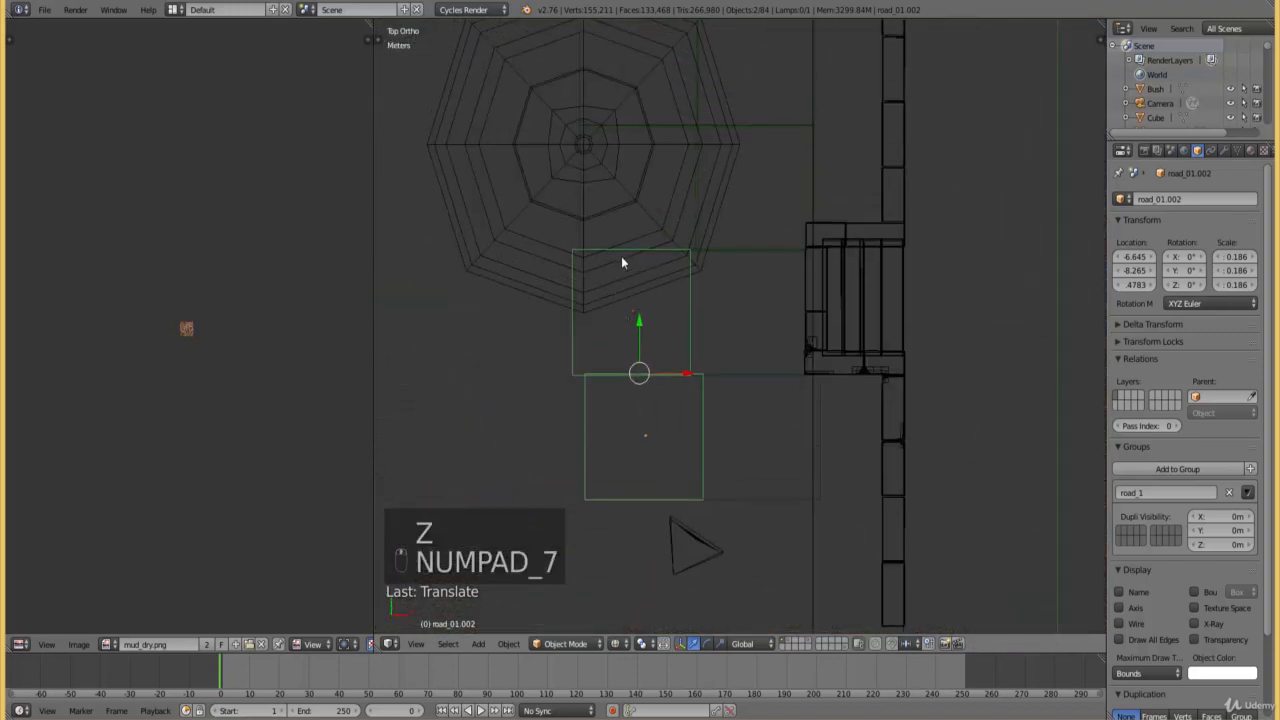
scroll(630, 265, "up", 6, "shift")
key("b")
left_click_drag(682, 335, 656, 152)
scroll(639, 203, "up", 5, "shift")
scroll(642, 224, "down", 3)
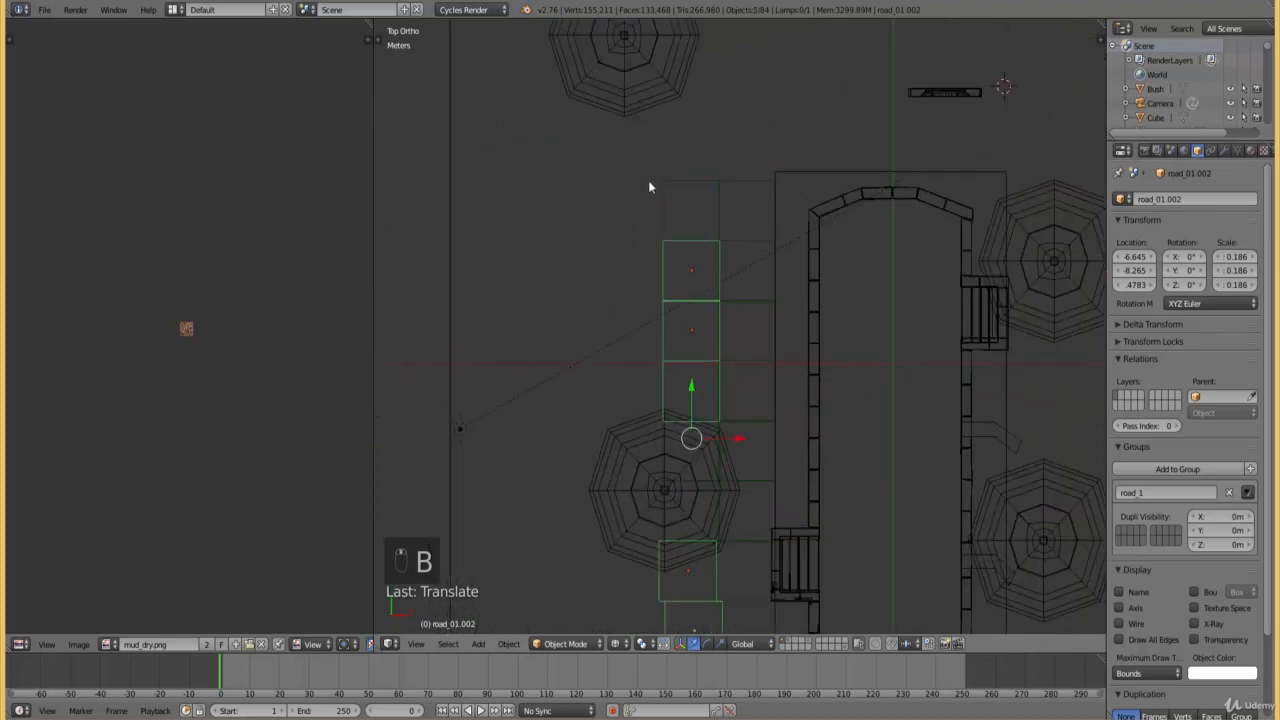
key("b")
scroll(694, 288, "down", 5, "shift")
scroll(656, 430, "up", 7)
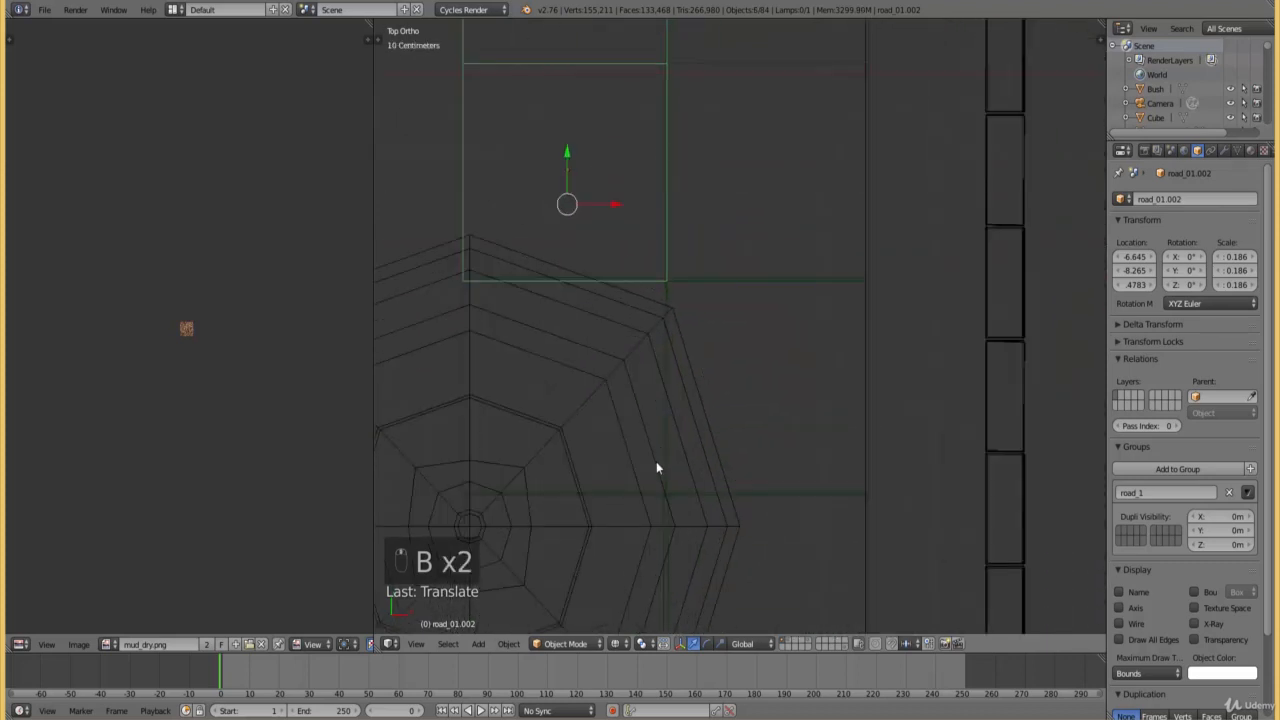
key("b")
left_click_drag(621, 499, 616, 490)
scroll(665, 445, "down", 12, "shift")
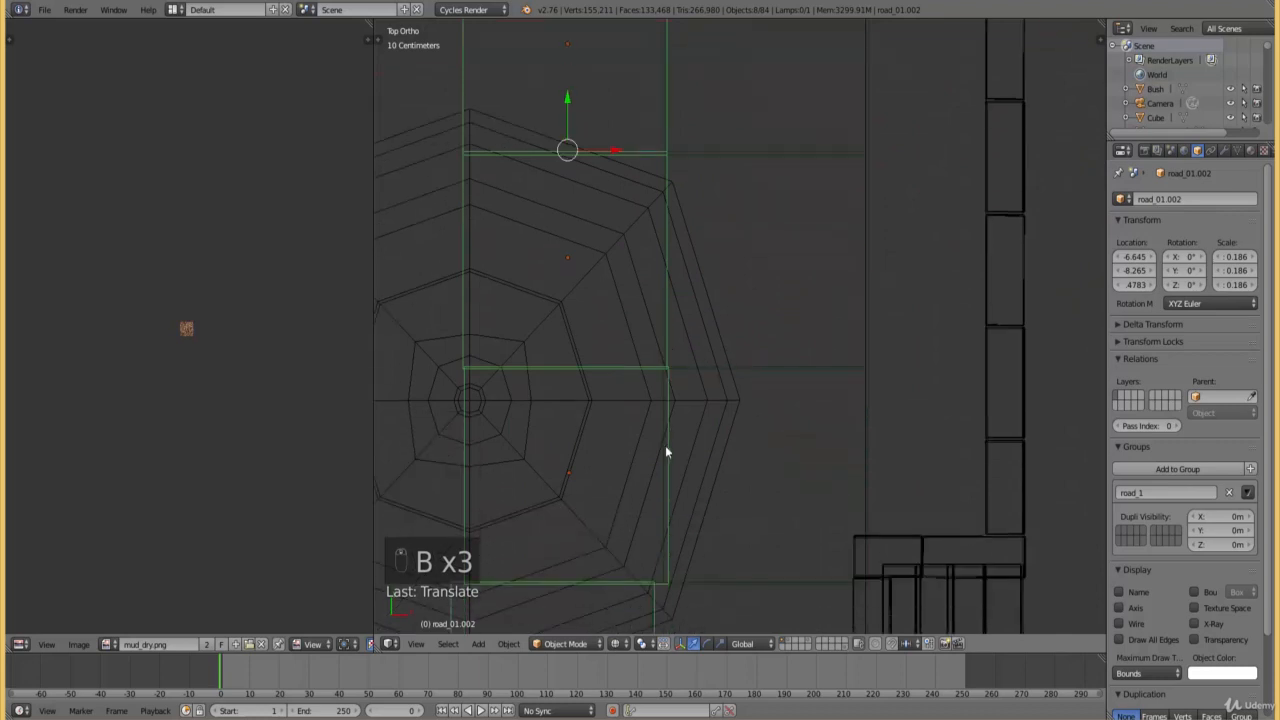
scroll(670, 436, "down", 6, "shift")
scroll(670, 435, "up", 10, "shift")
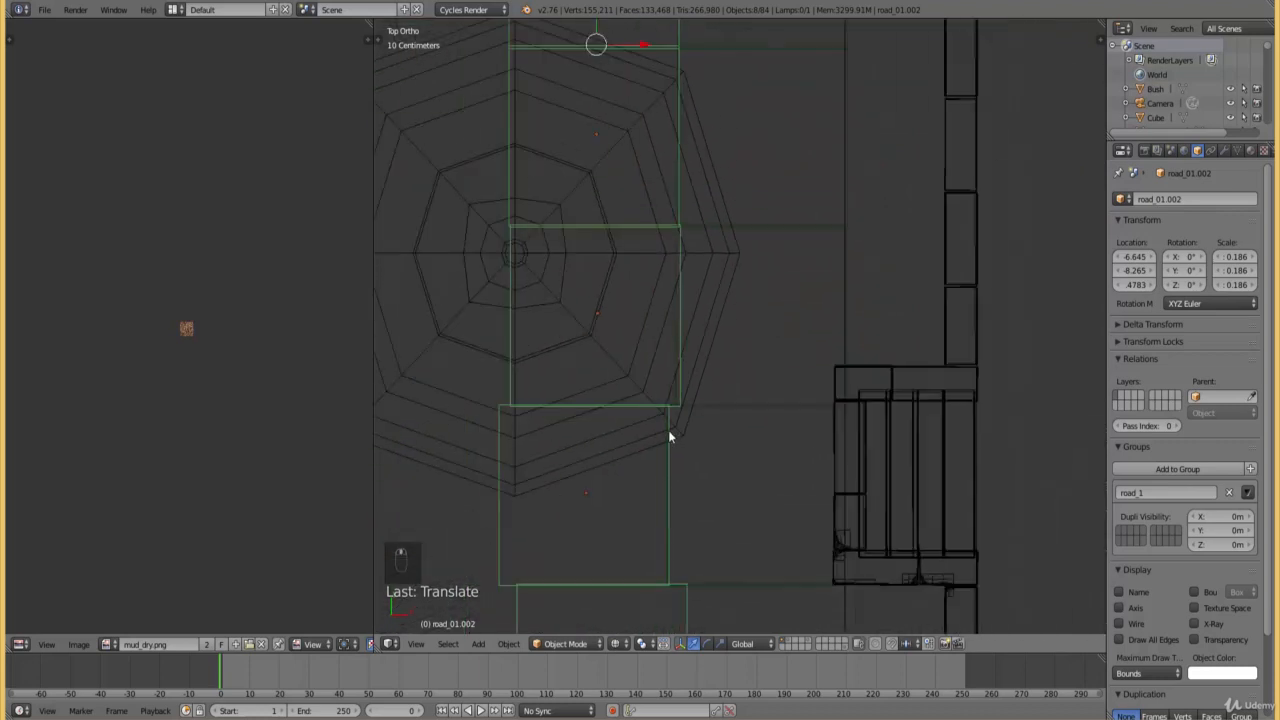
- Deselect the third outer tile from the road's near end and move the other seven about 4 cm along positive X
key("b")
middle_click_drag(532, 375, 482, 347)
scroll(598, 337, "up", 4)
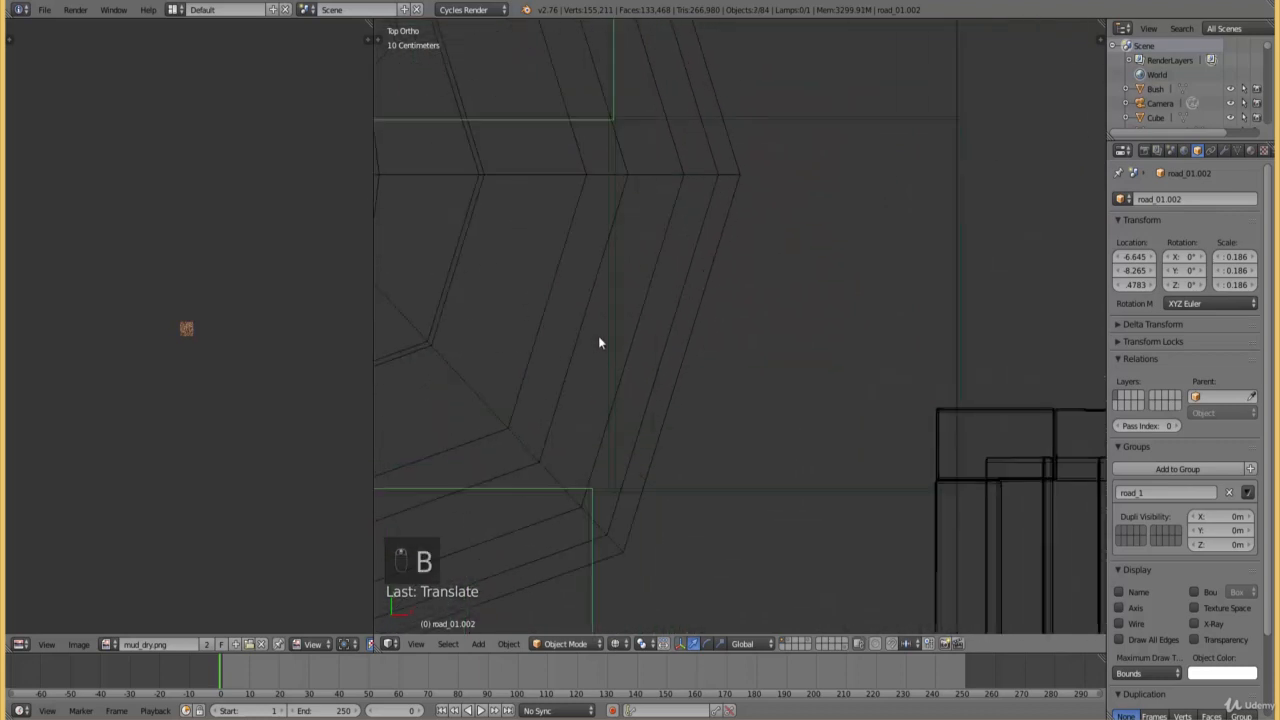
scroll(600, 341, "down", 4)
scroll(602, 367, "down", 15, "shift")
scroll(662, 359, "up", 4)
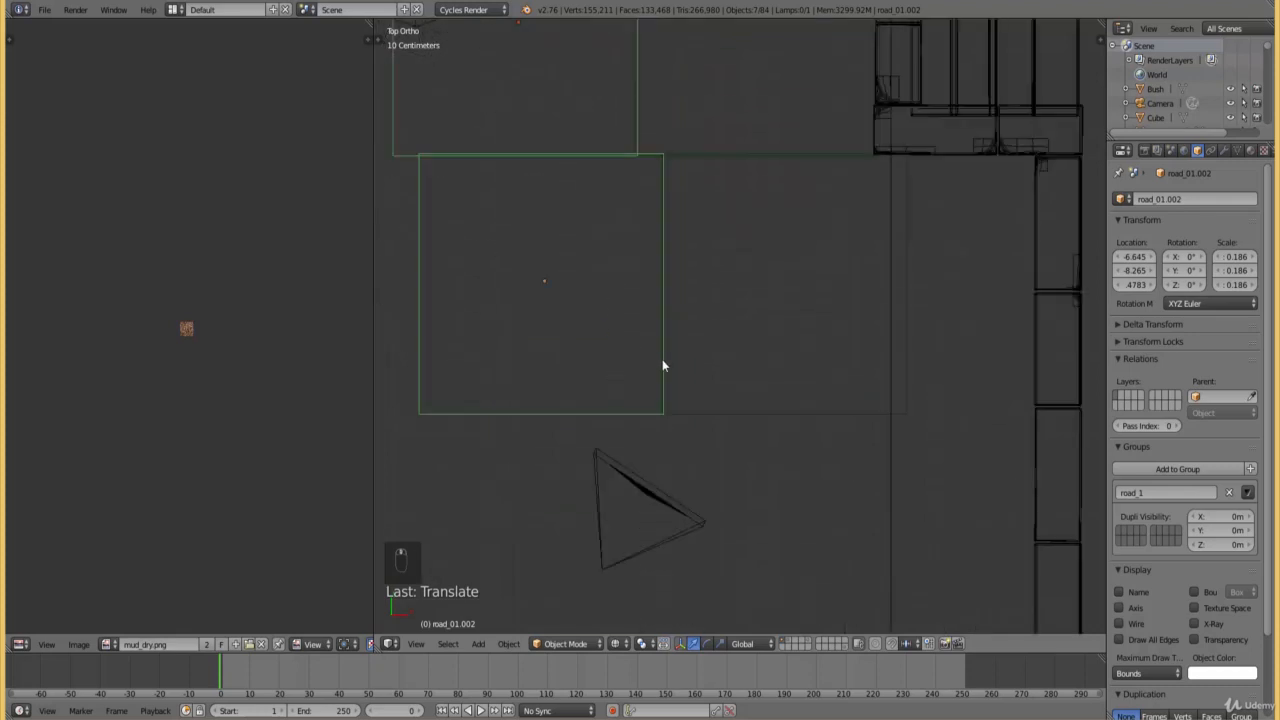
key("g")
left_click(707, 363)
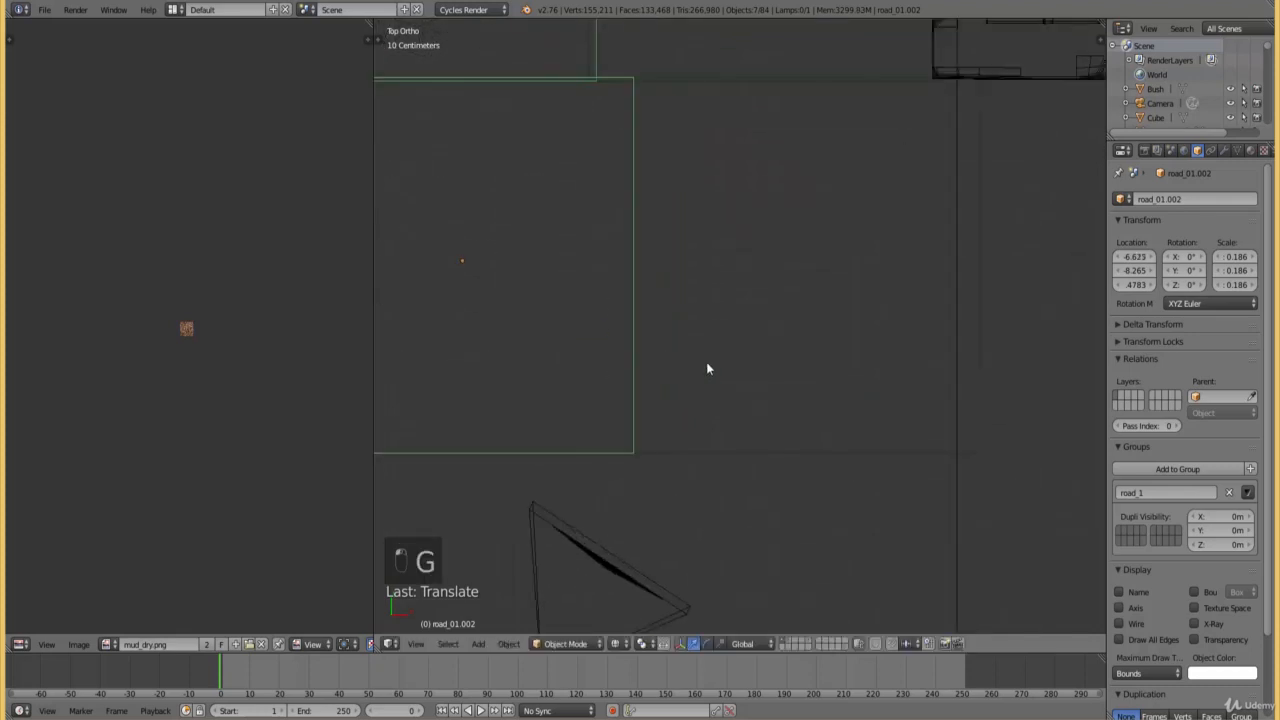
key("g")
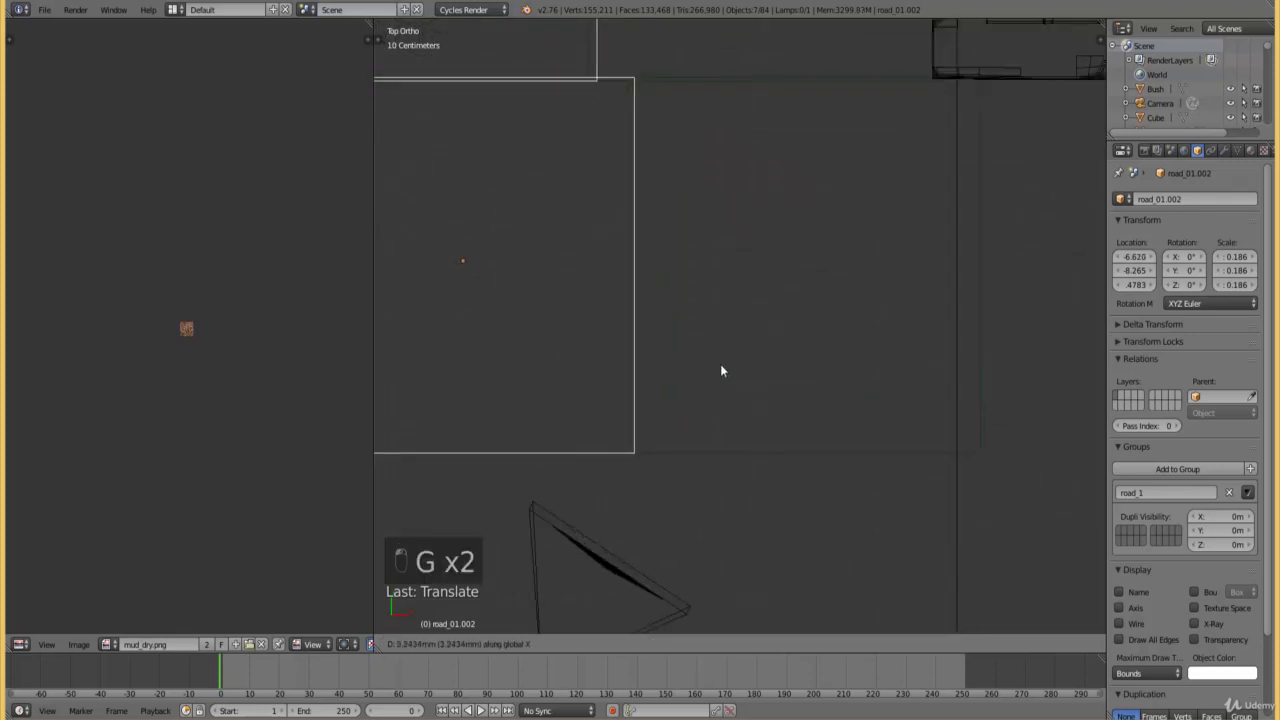
left_click(742, 374)
- Render the camera view in the viewport to check the seam between the two tile columns
key("KP_0")
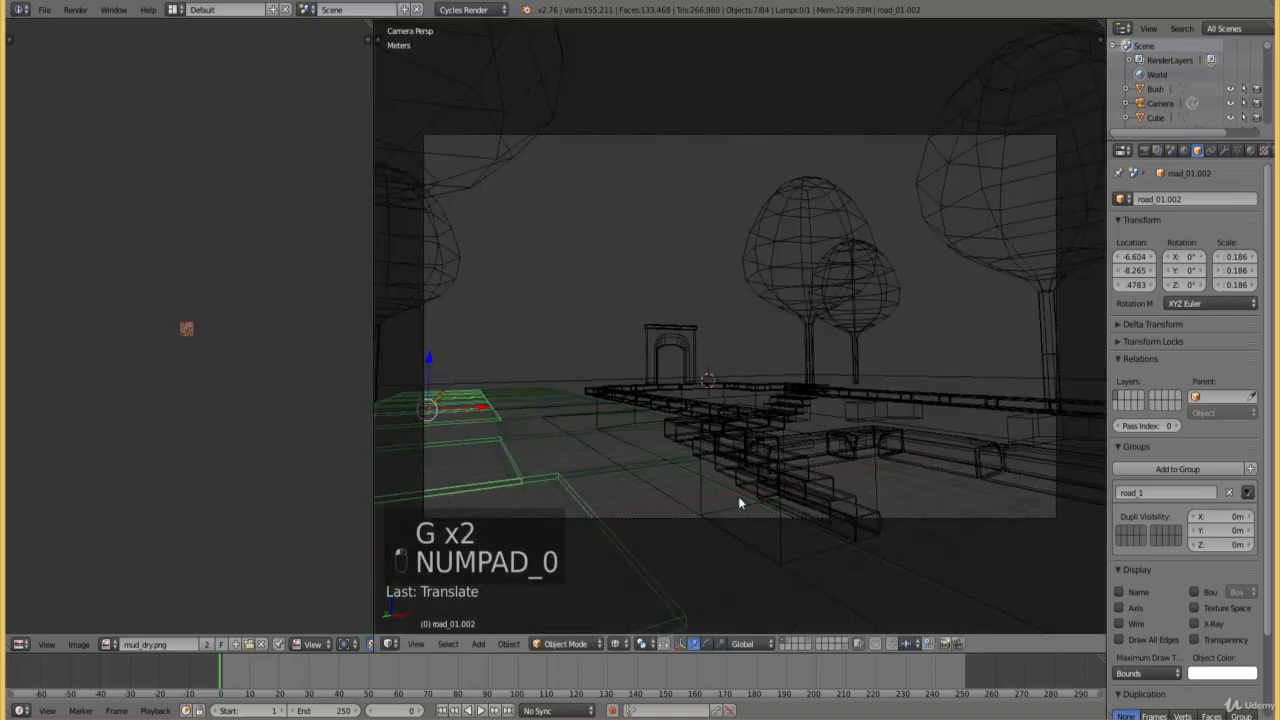
left_click(615, 643)
left_click(640, 560)
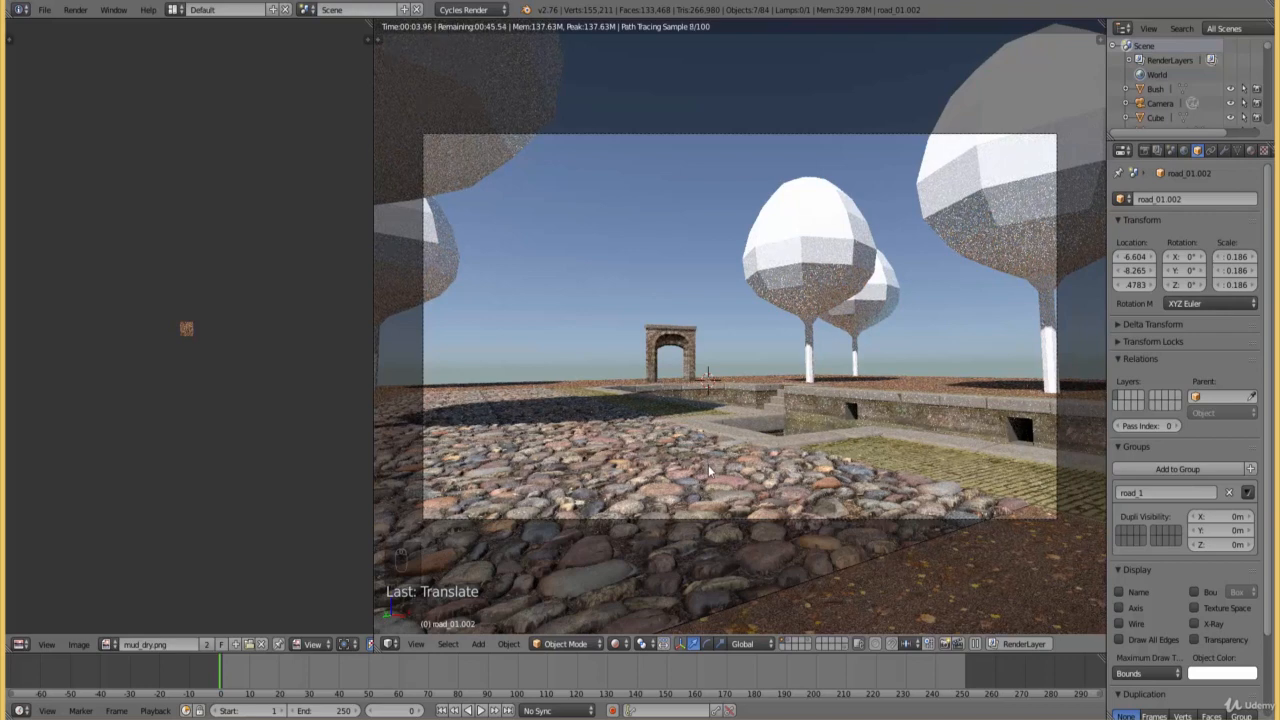
- Show the layer containing the houses as well and preview the whole scene in rendered shading
key("z")
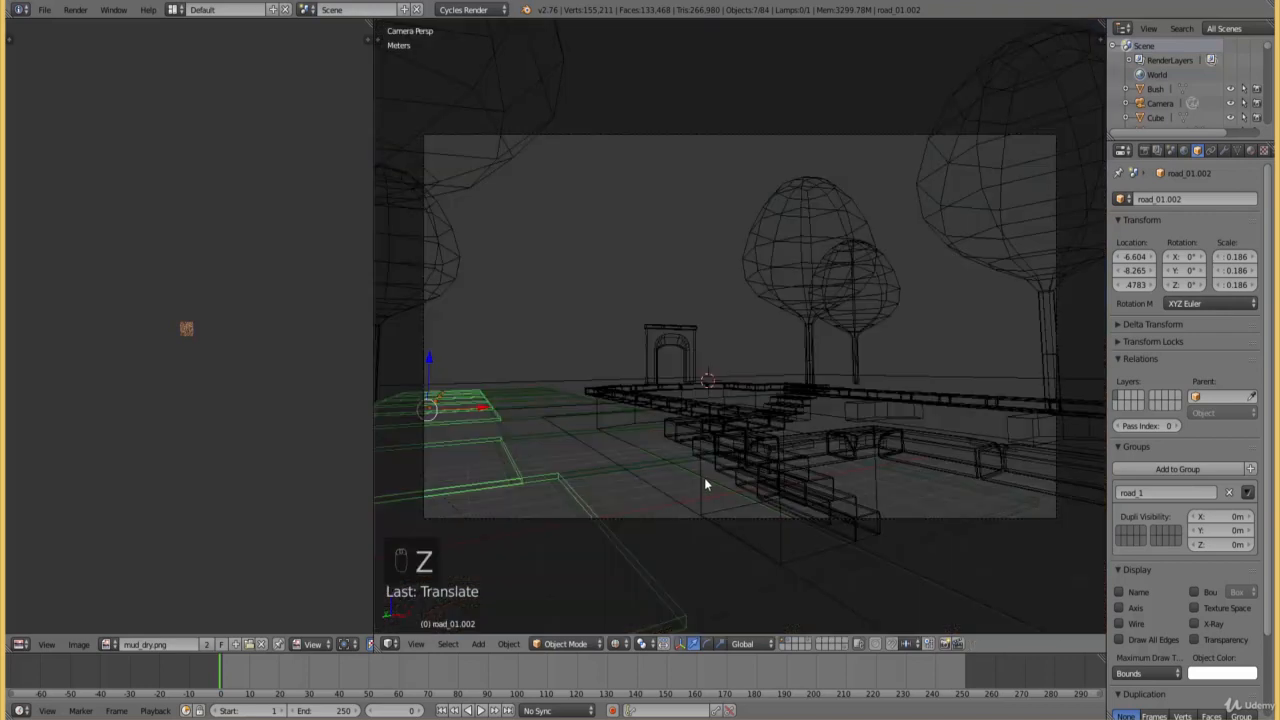
left_click(795, 648, "shift")
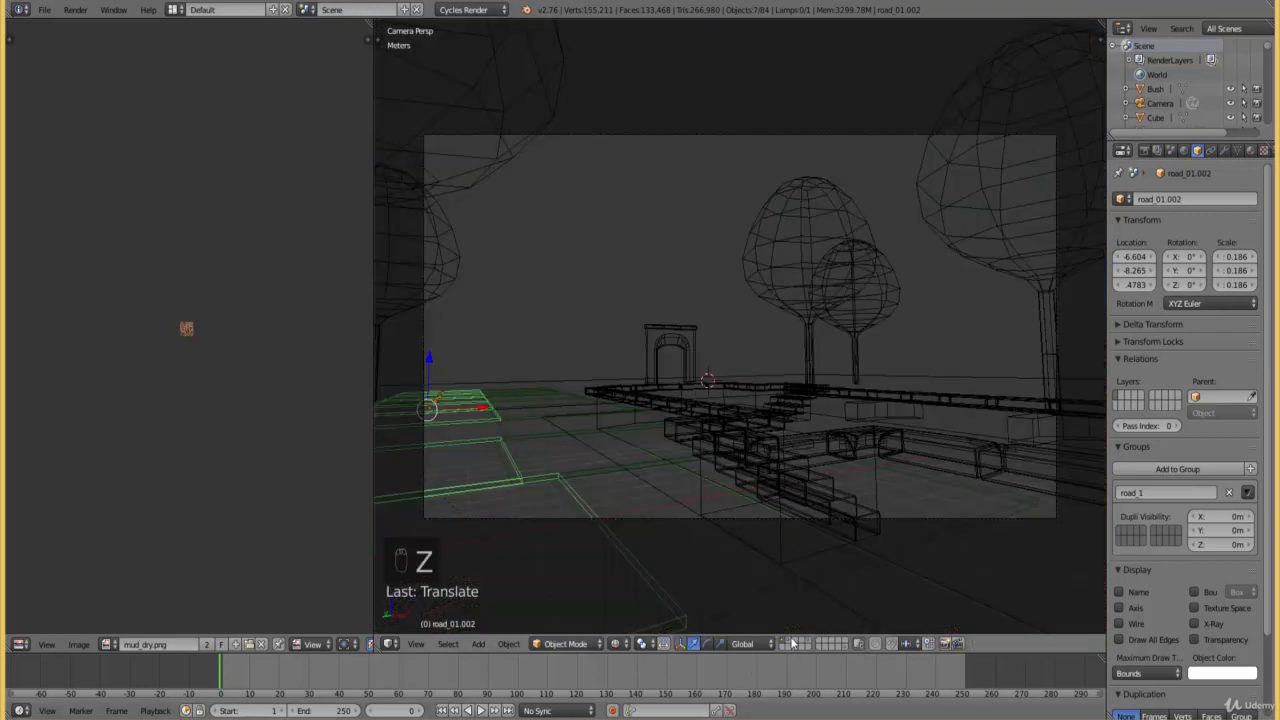
left_click(633, 645)
left_click(638, 550)
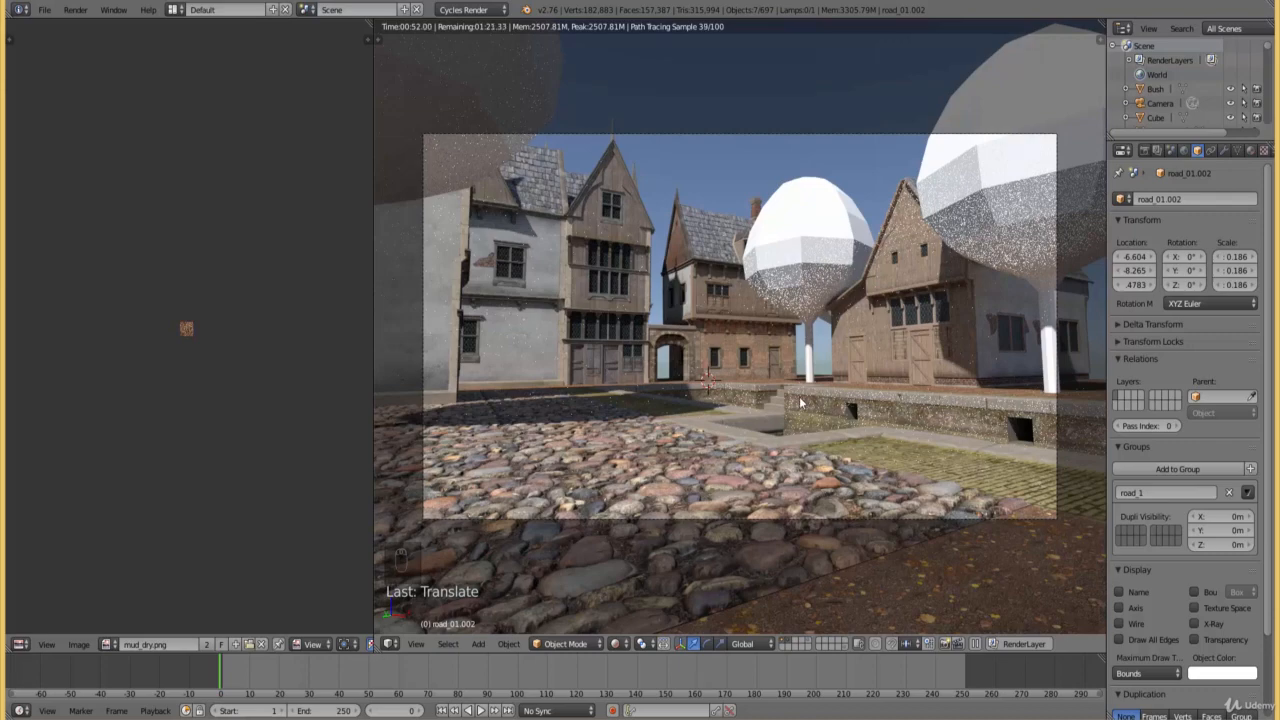
- Switch to a textured top view and examine the ground between the road's far end, the curved wall and the houses
key("KP_7")
key("z")
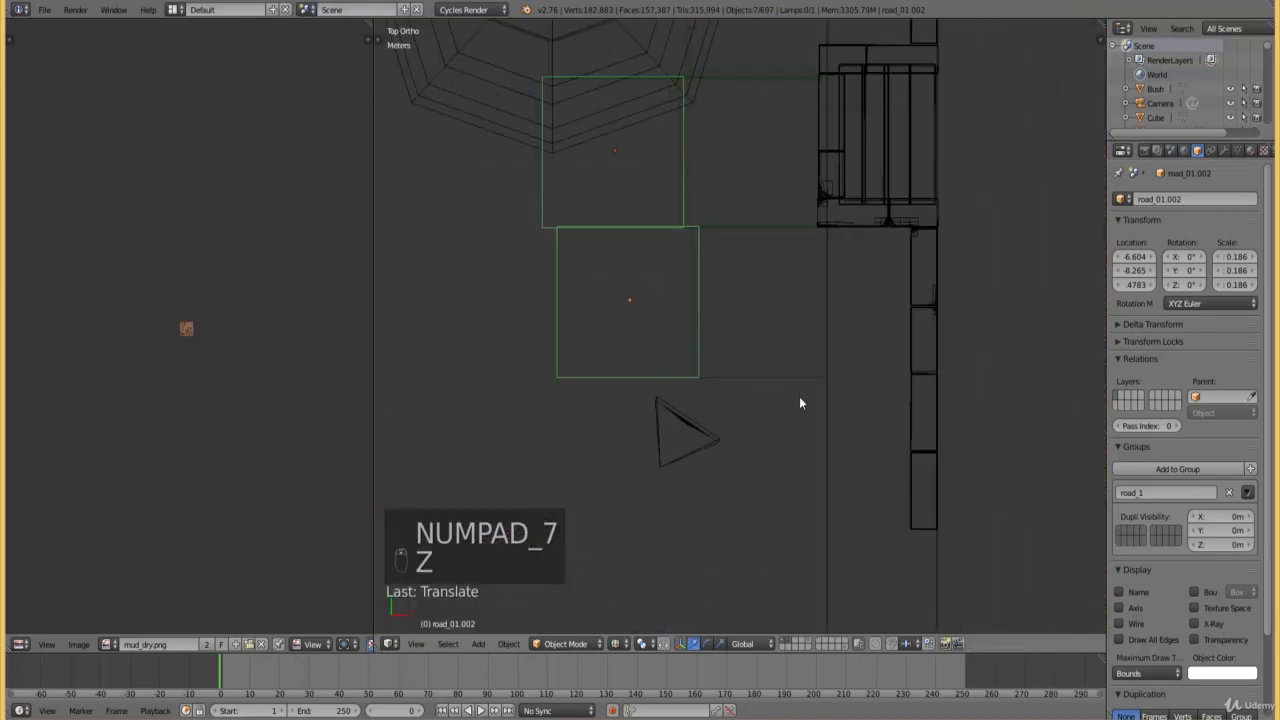
scroll(788, 397, "up", 10, "shift")
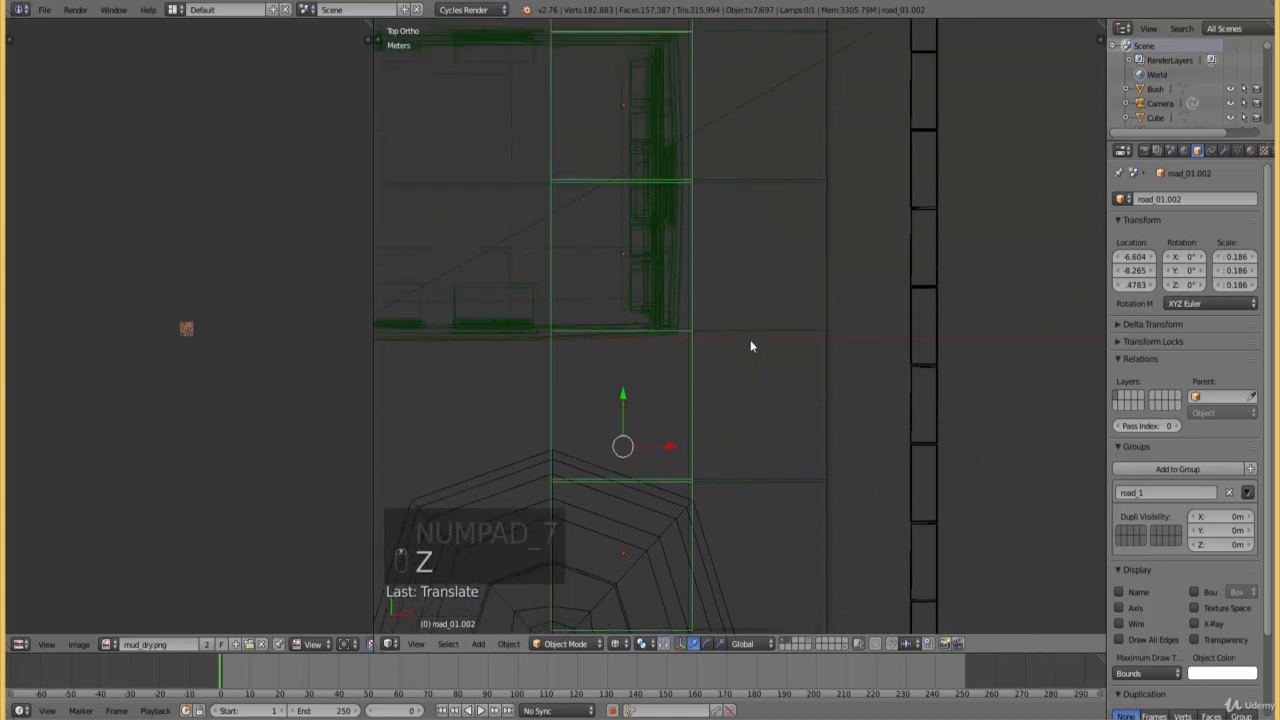
scroll(740, 335, "up", 5, "shift")
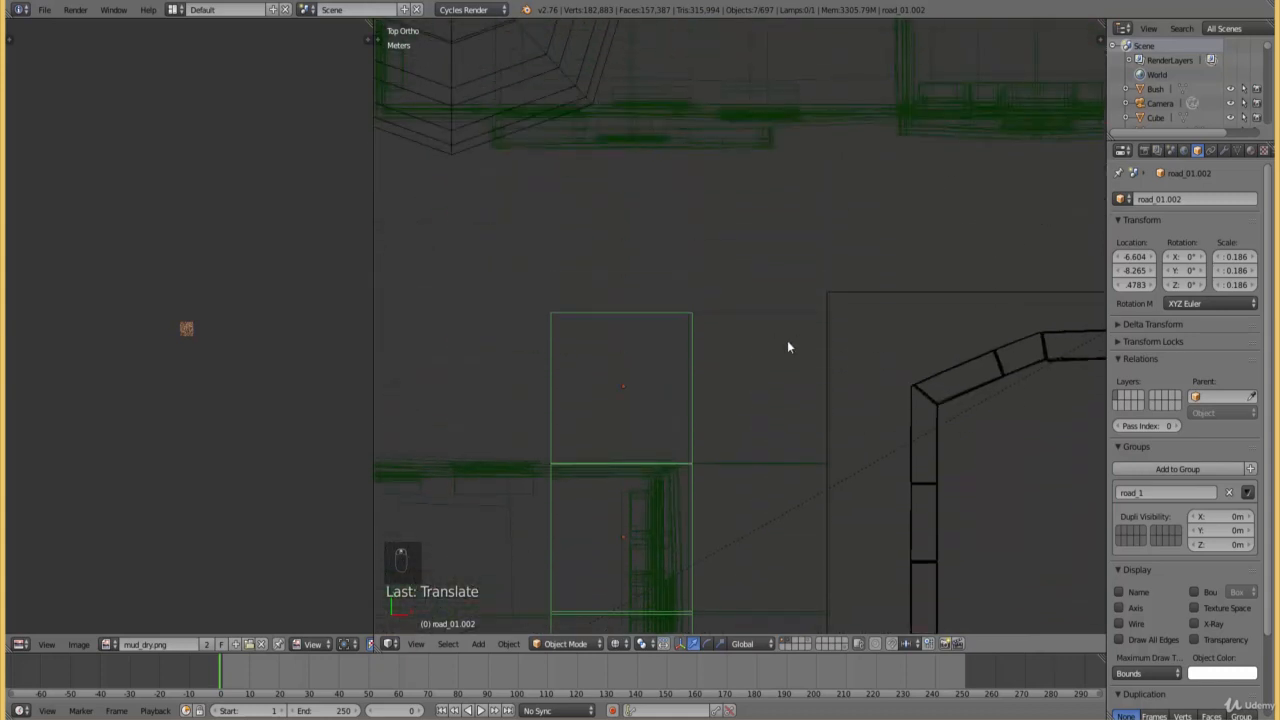
scroll(787, 347, "up", 4, "ctrl")
left_click(641, 644)
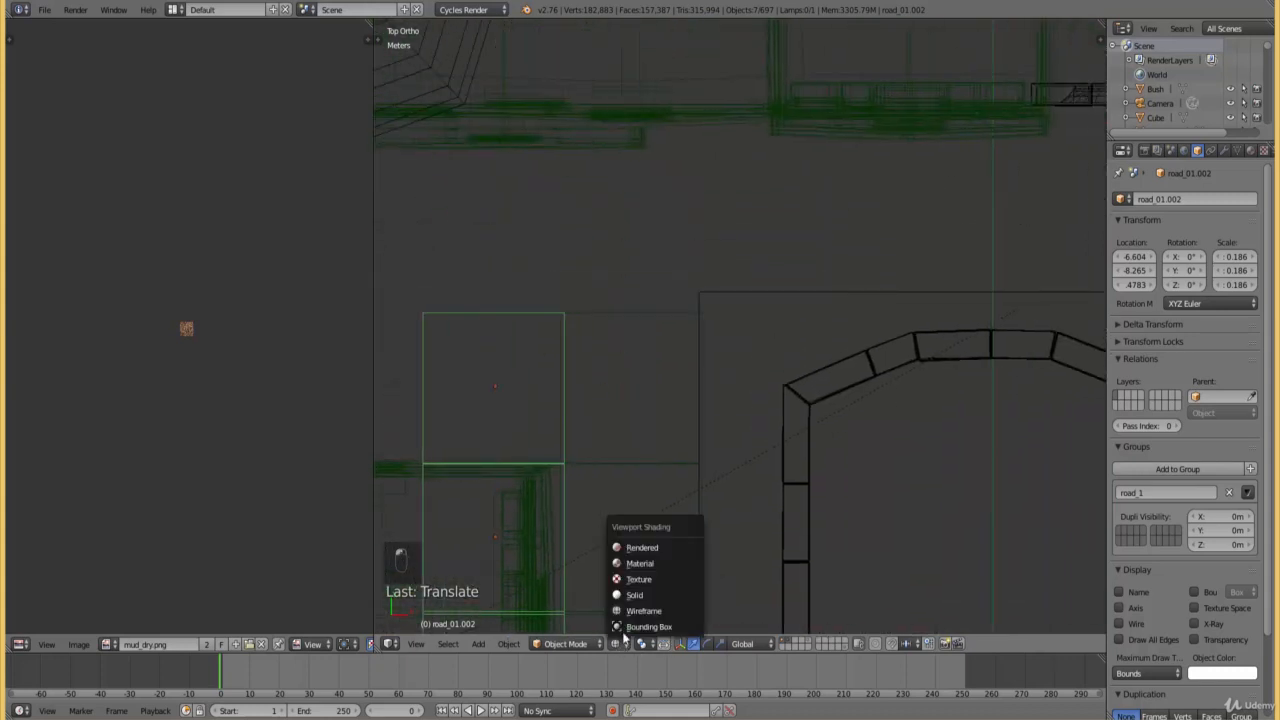
left_click(642, 584)
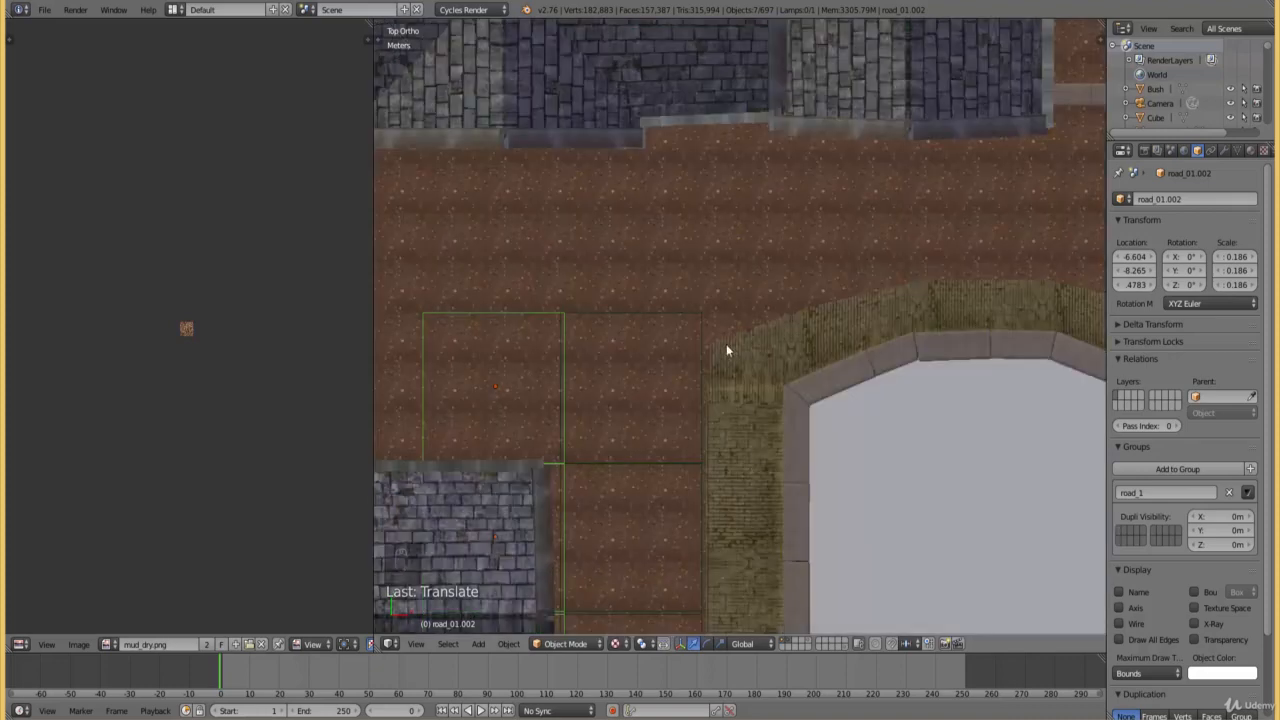
scroll(715, 346, "up", 4)
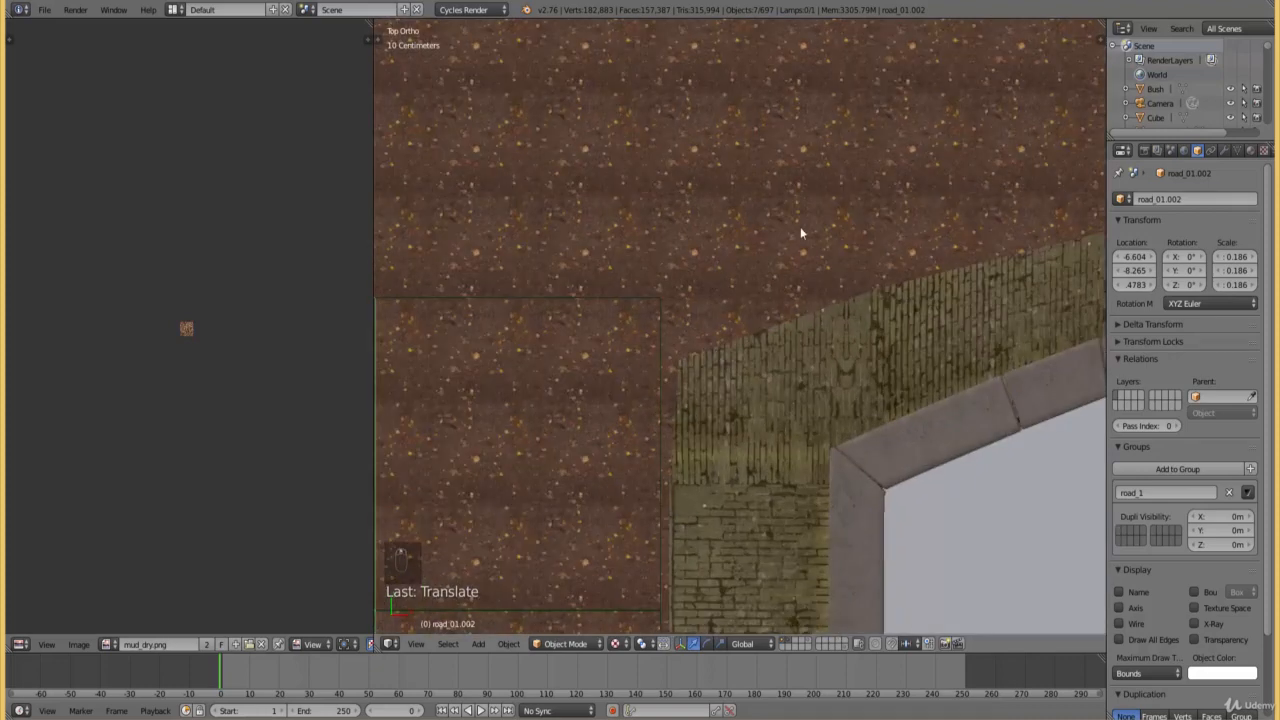
scroll(623, 291, "down", 3)
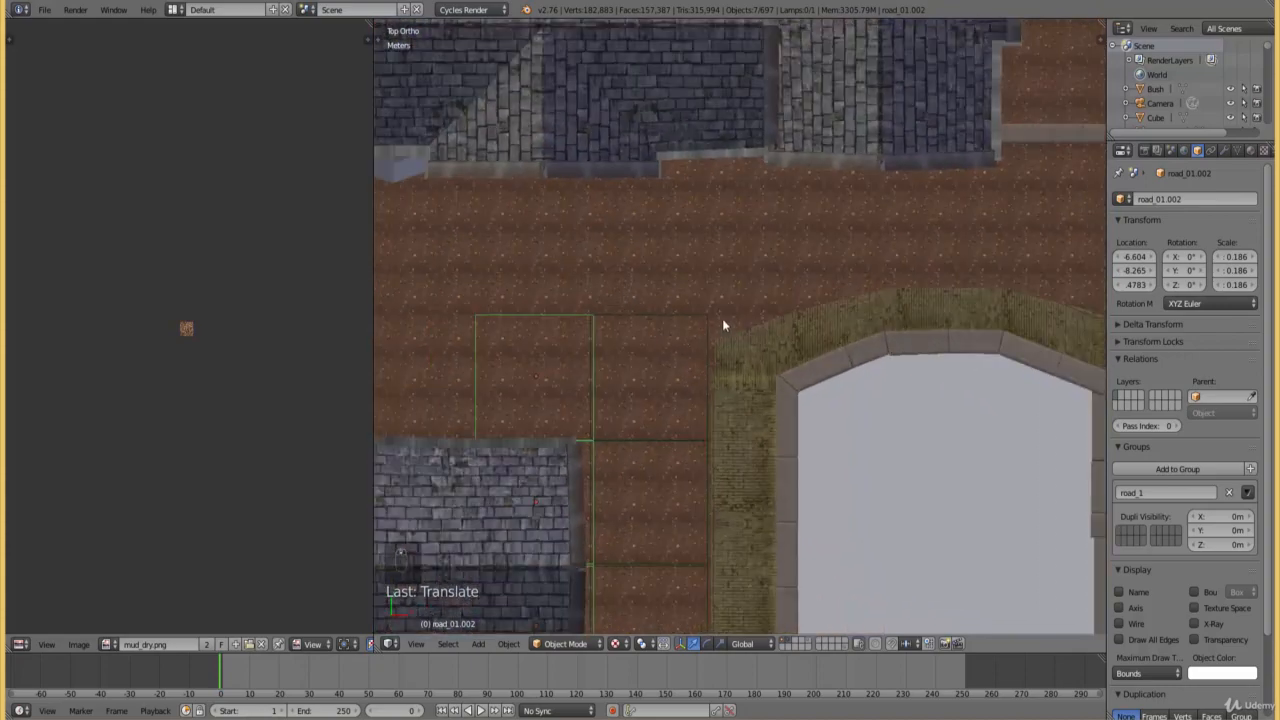
- Switch to wireframe and examine the layout between the road's far end, the curved wall and the surrounding houses from above
key("z")
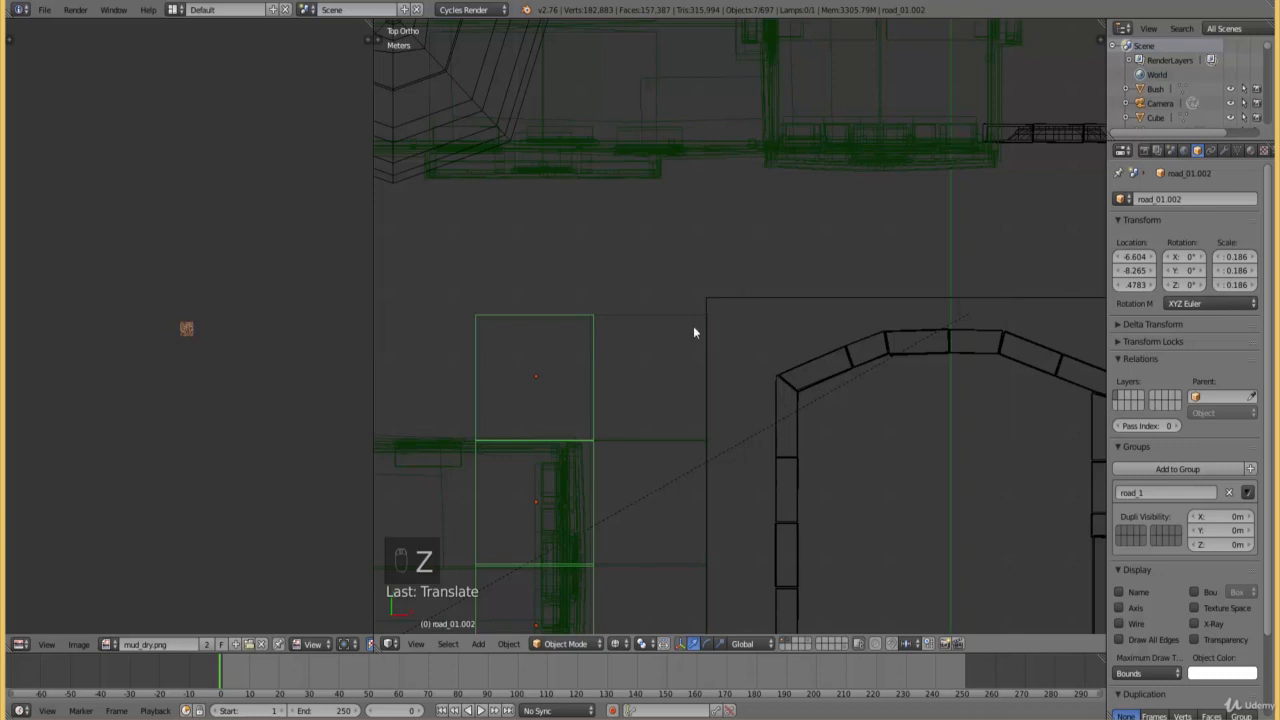
scroll(690, 335, "down", 2)
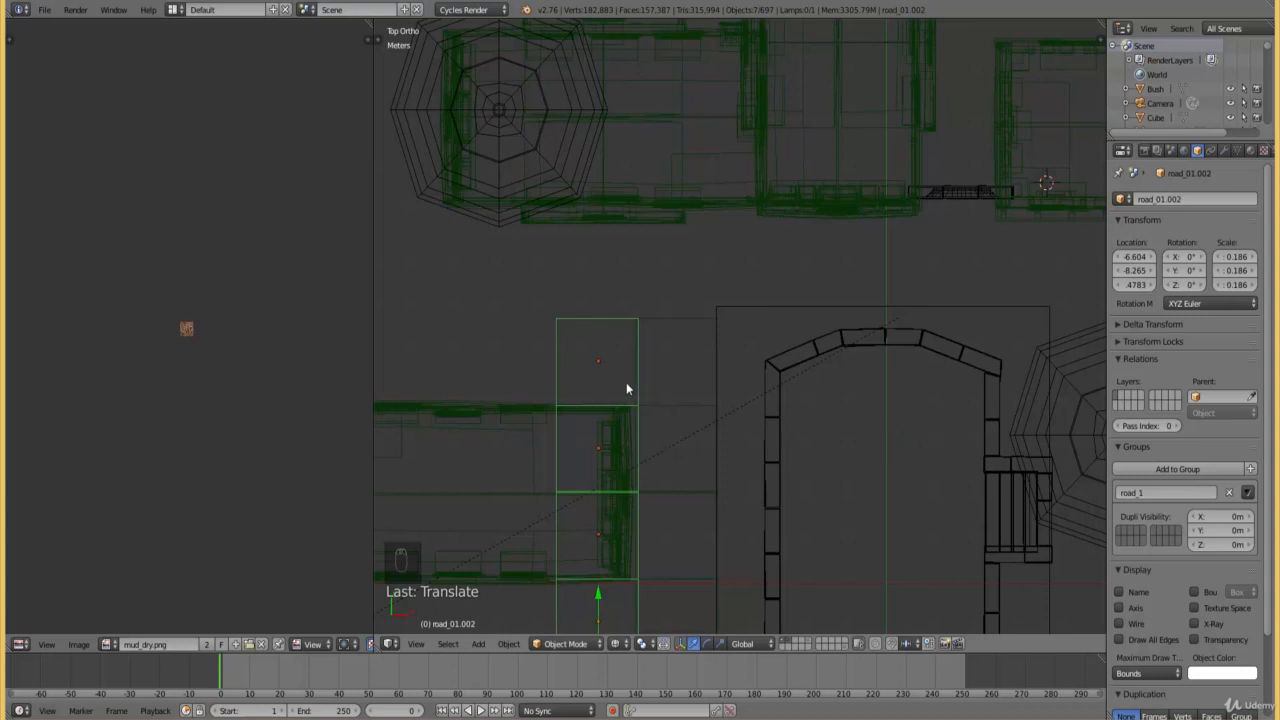
scroll(626, 389, "up", 1)
scroll(743, 370, "down", 3)
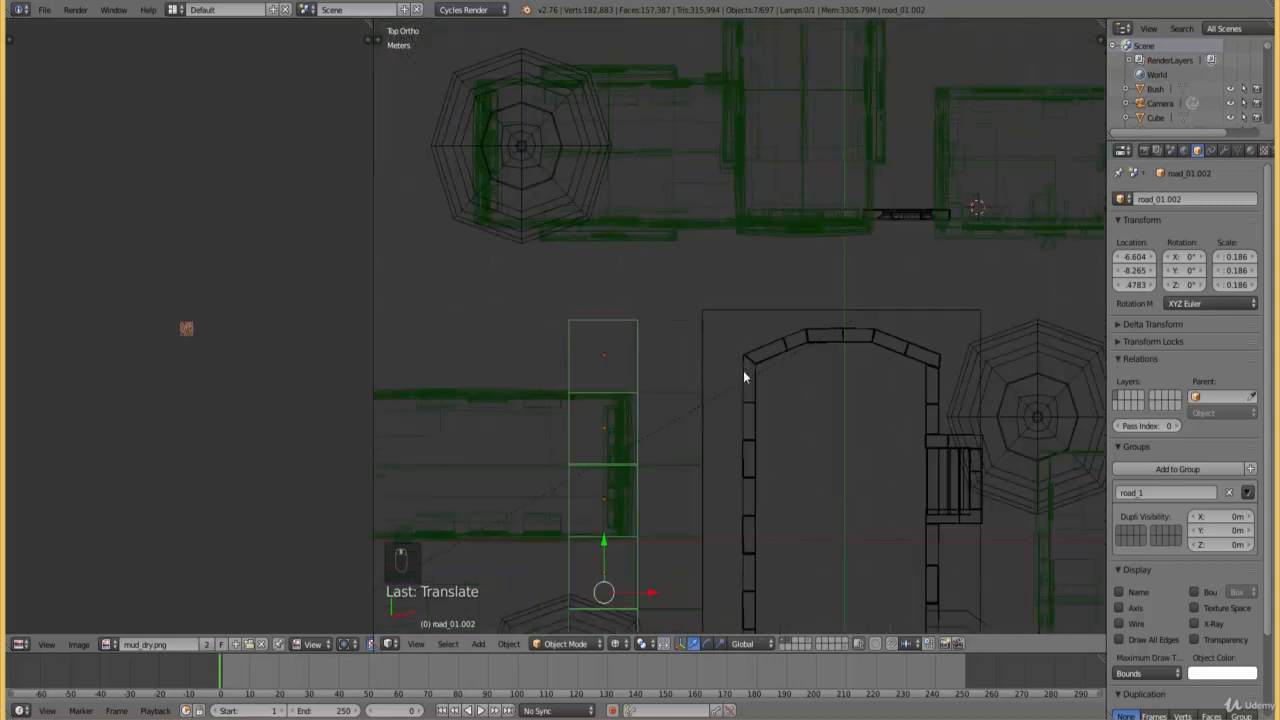
scroll(729, 374, "down", 8, "shift")
scroll(638, 322, "up", 7, "shift")
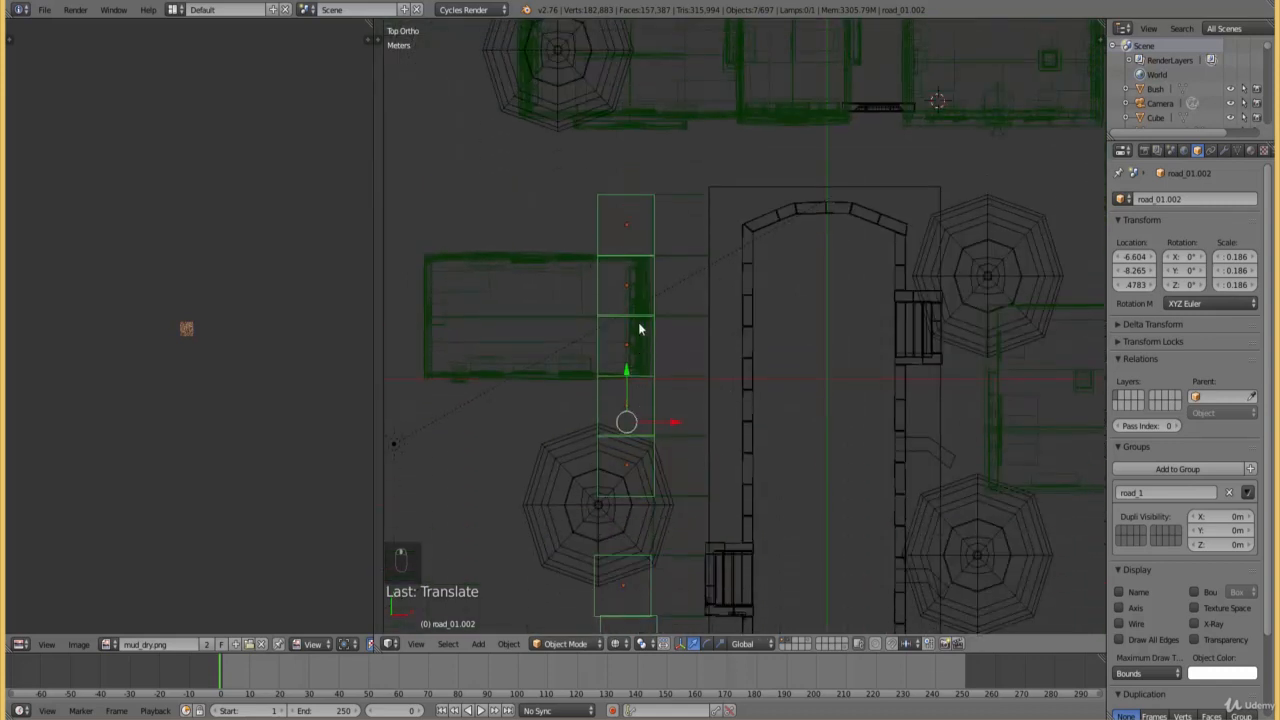
middle_click_drag(662, 326, 727, 362, "shift")
scroll(727, 362, "up", 5)
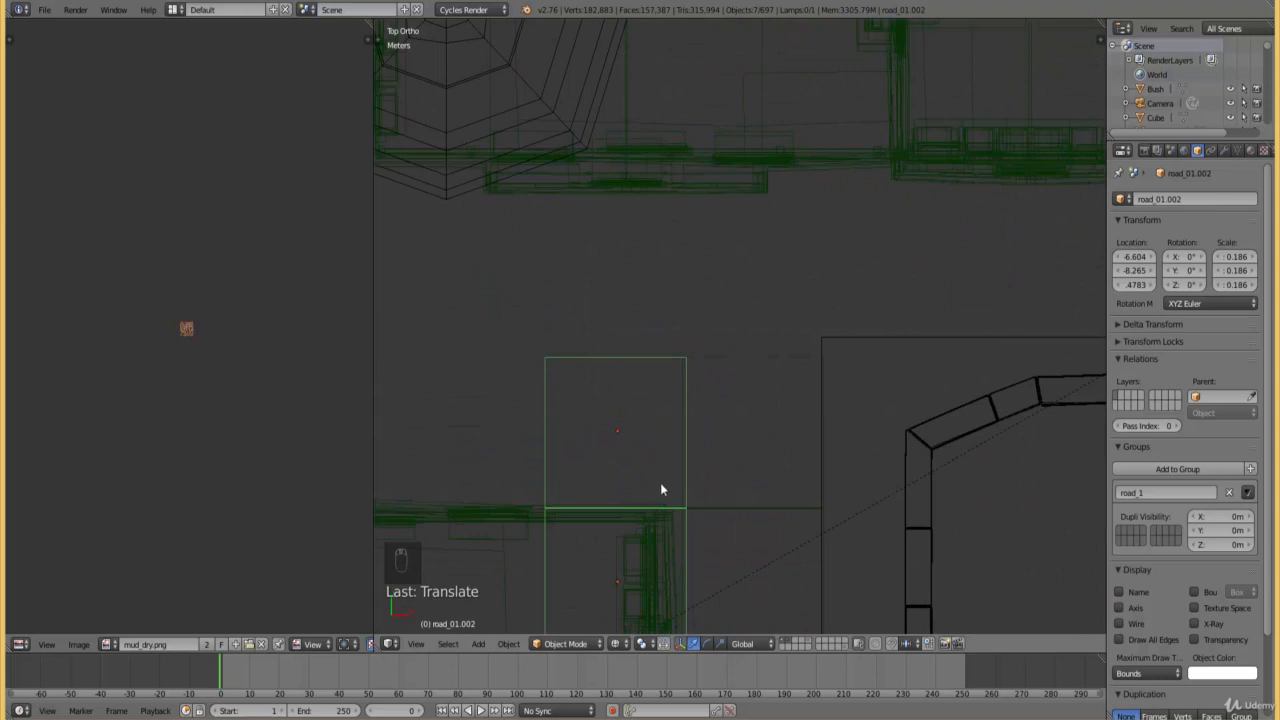
scroll(839, 370, "down", 8, "ctrl")
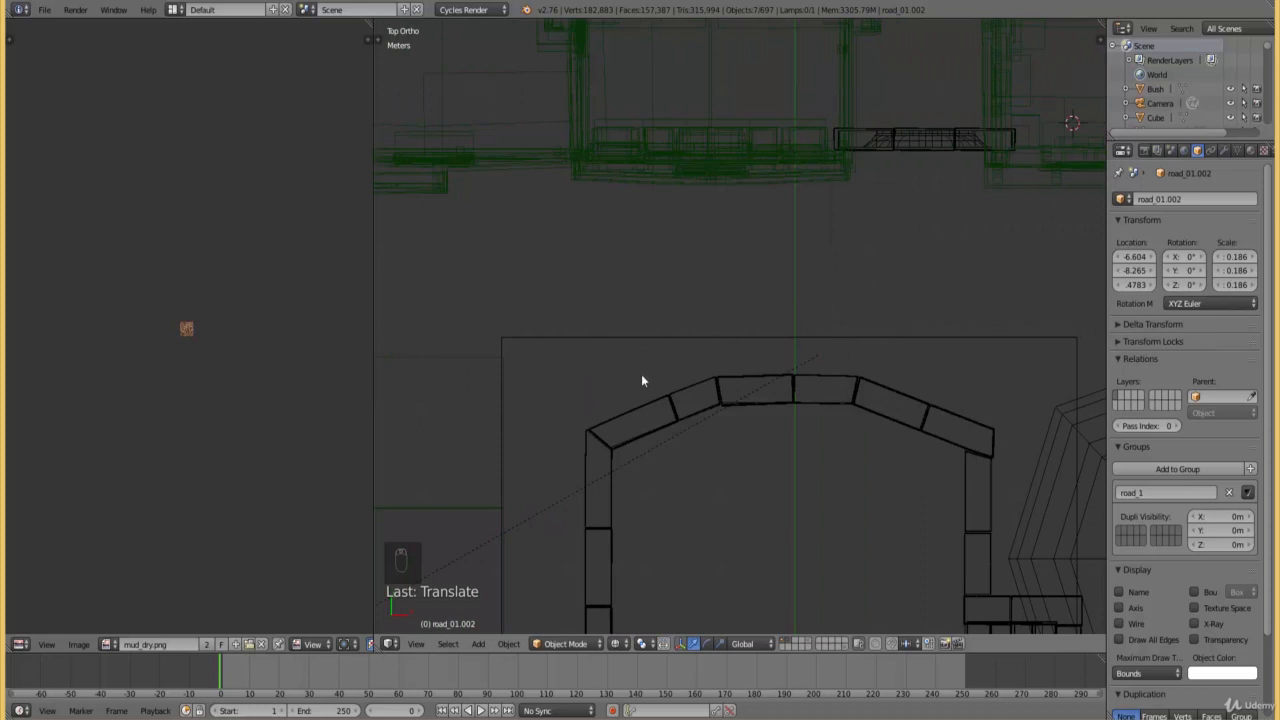
scroll(540, 367, "up", 6, "ctrl")
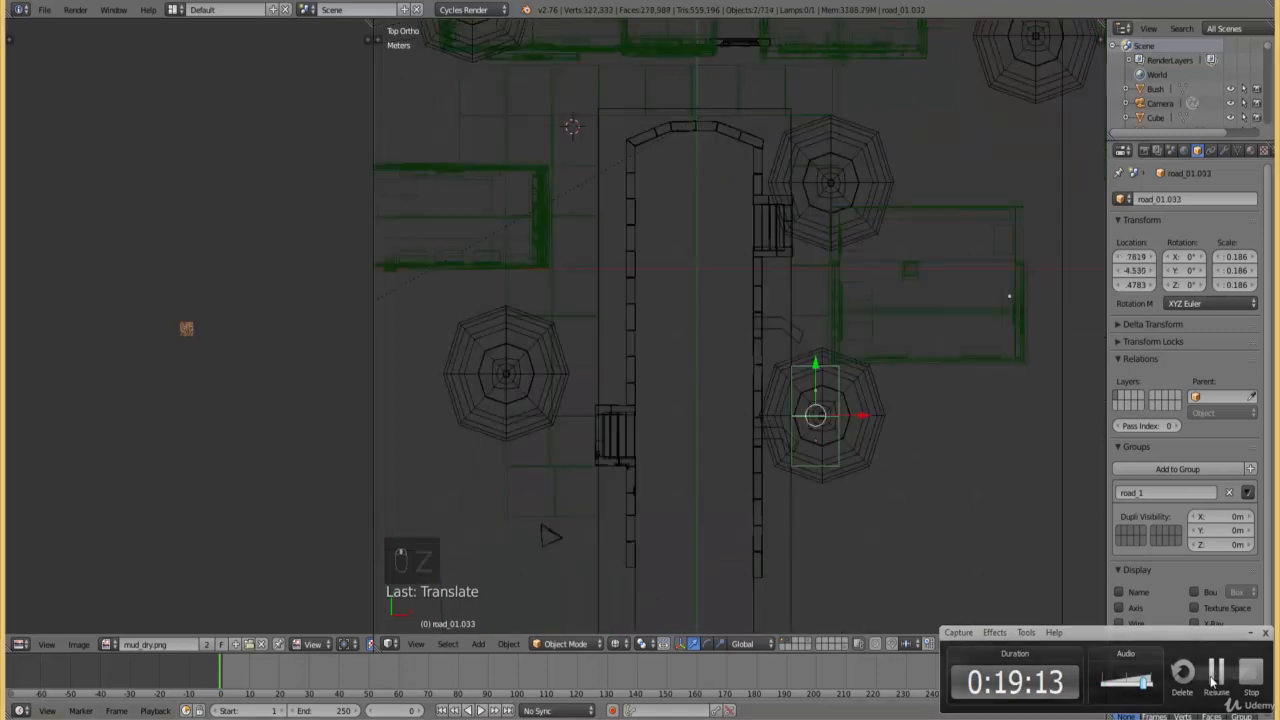
- Preview the extended cobblestone road around the stairs, wall and trees in rendered shading from an angled view
scroll(830, 510, "up", 2)
scroll(734, 457, "up", 4, "ctrl")
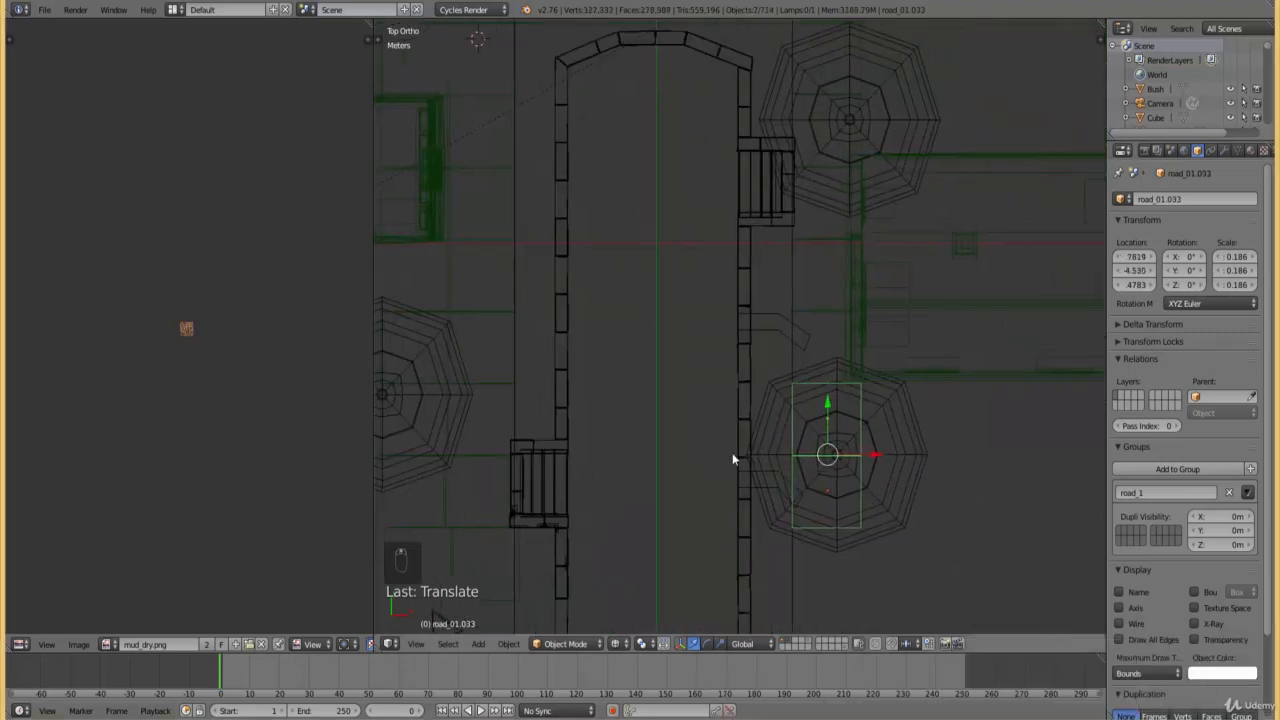
scroll(746, 466, "up", 1)
middle_click_drag(637, 505, 678, 450)
scroll(678, 450, "up", 4)
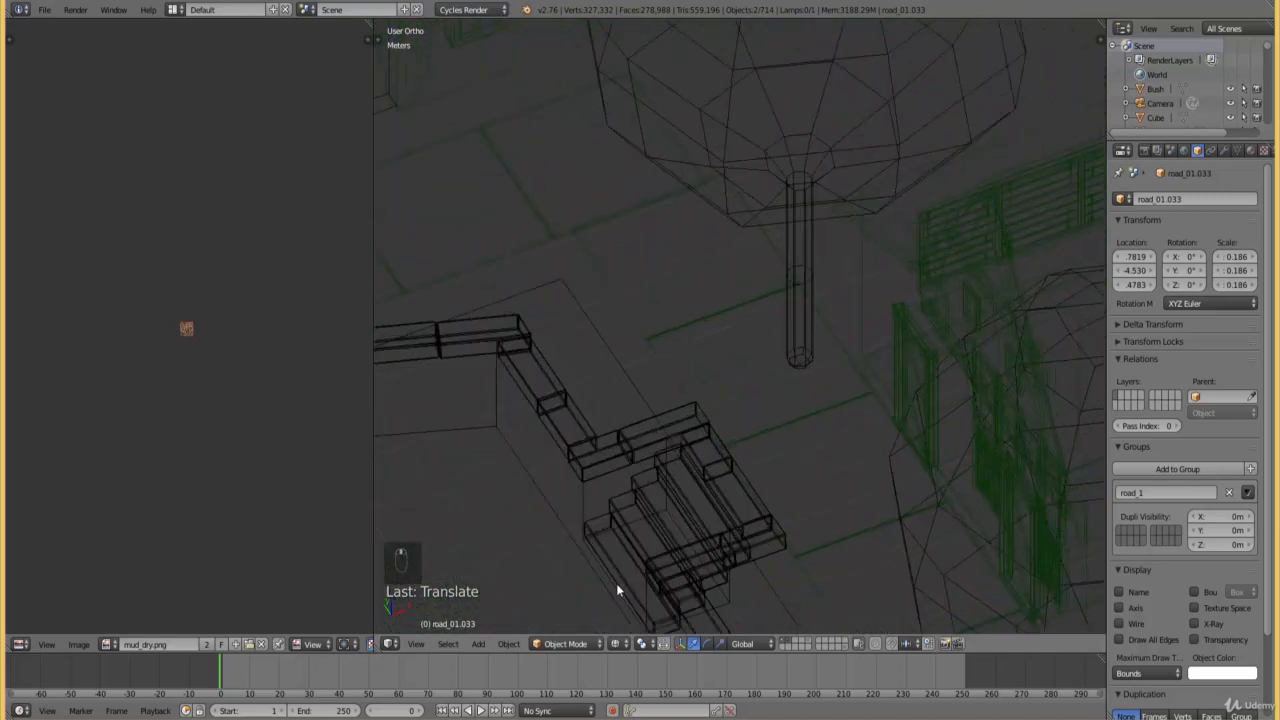
left_click(621, 643)
left_click(642, 547)
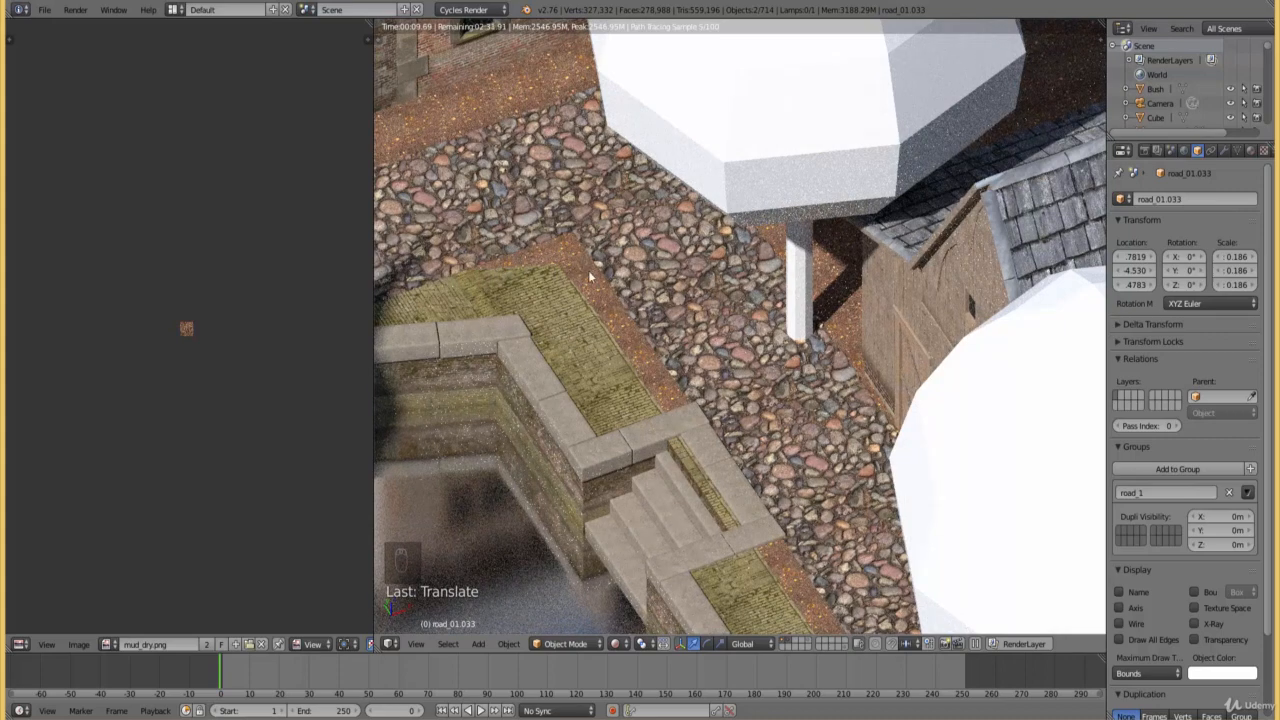
- In the wireframe top view, duplicate the road tile beside the wall's curved corner and move the copy along negative X over that corner
key("KP_7")
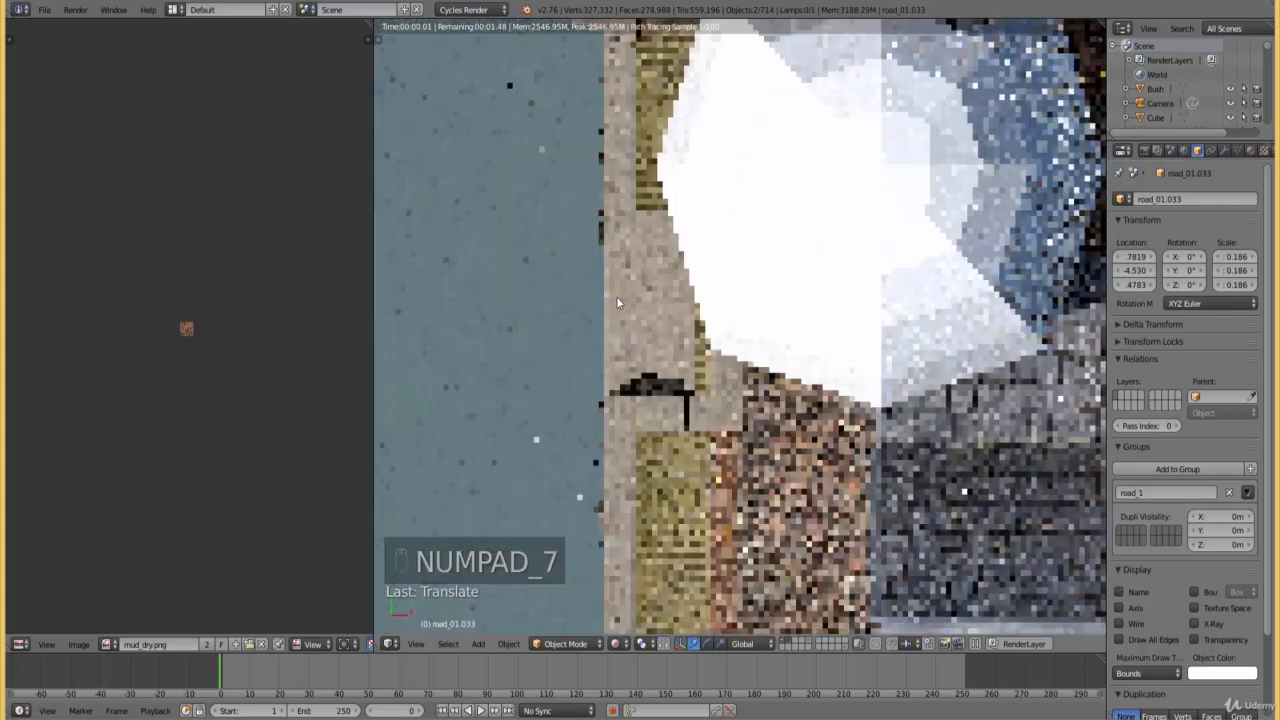
key("z")
scroll(608, 308, "up", 6)
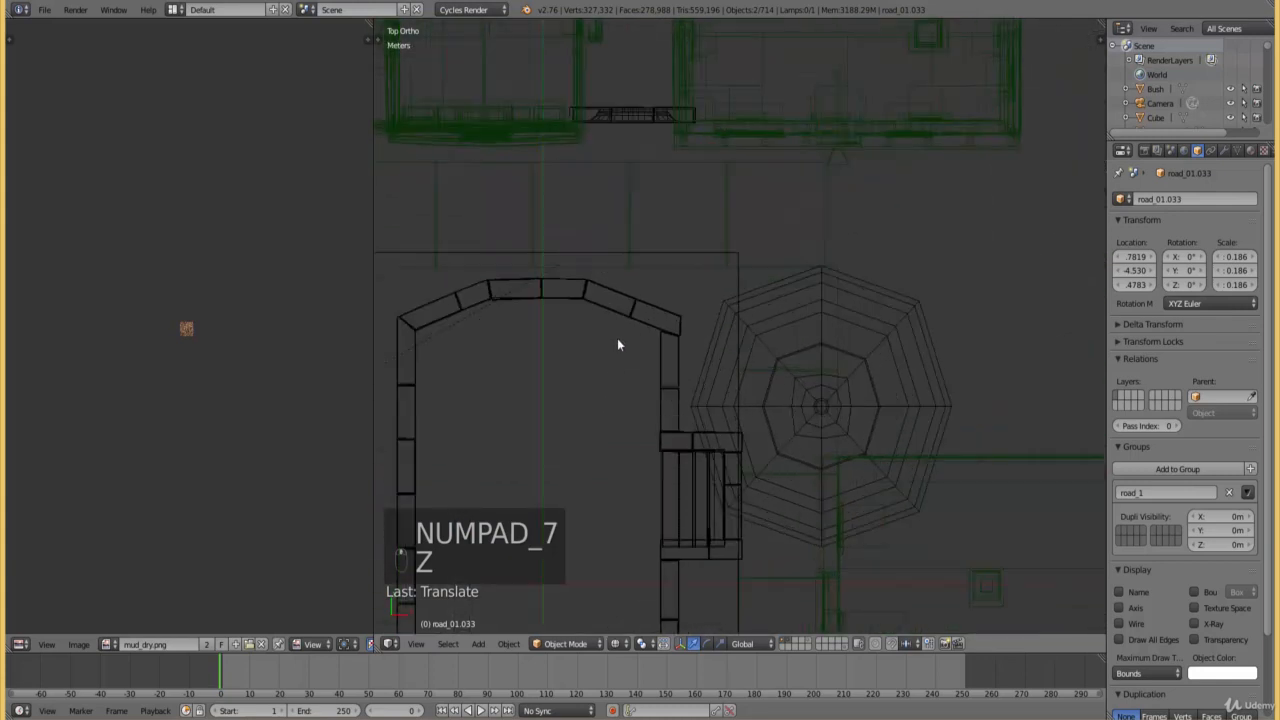
right_click(727, 314)
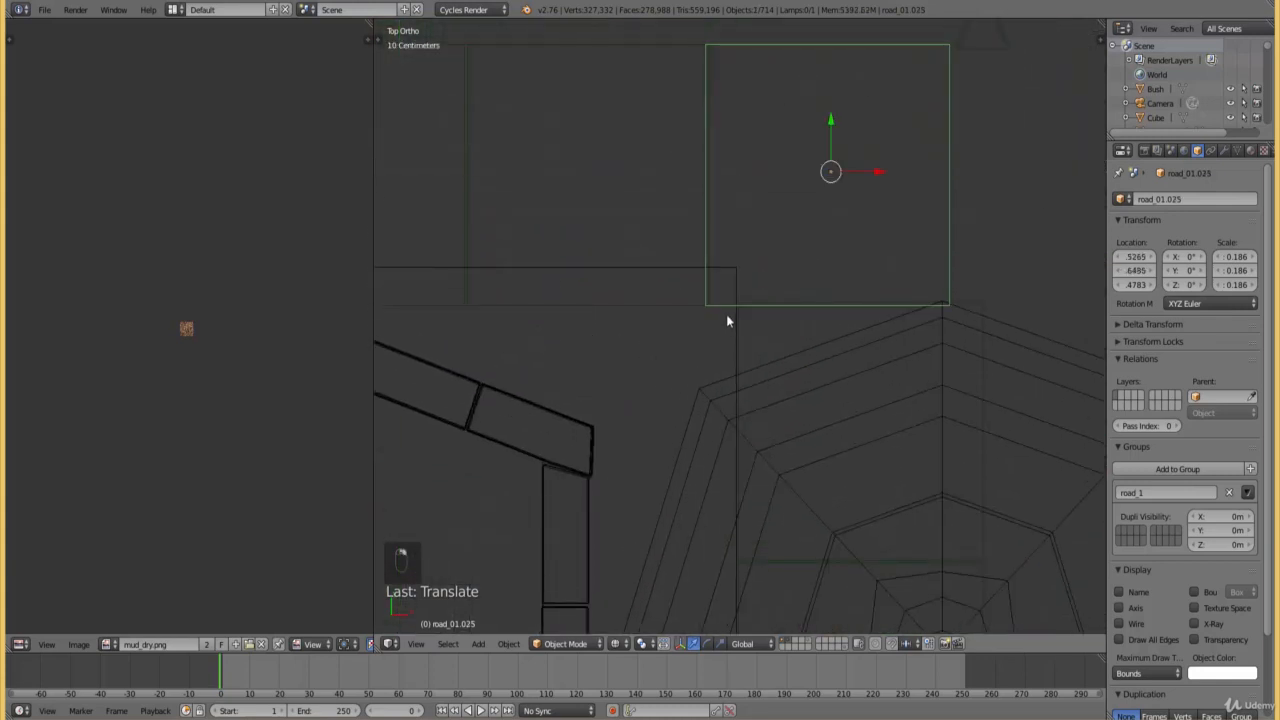
right_click(737, 344)
right_click(741, 347)
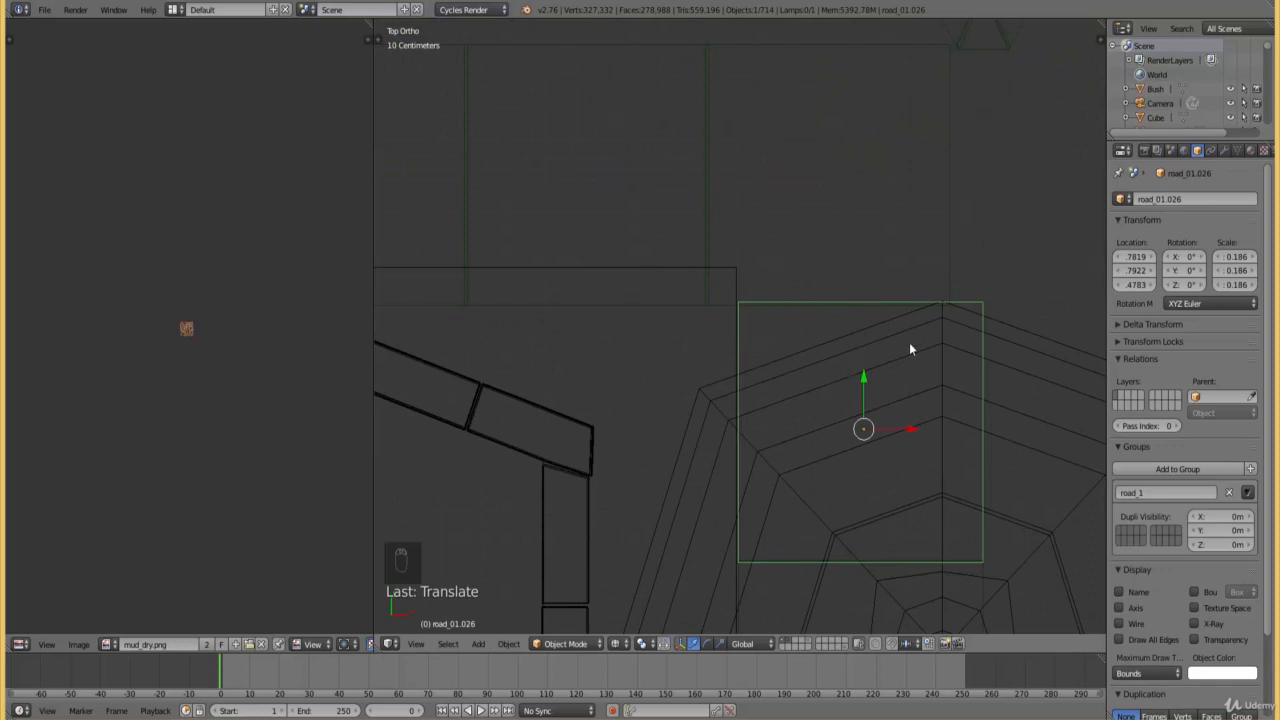
key("shift+d")
right_click(921, 400)
left_click_drag(926, 427, 628, 458)
- Divide the duplicated tile's ground plane with four centred loop cuts in each direction
scroll(628, 454, "down", 2, "ctrl")
key("Tab")
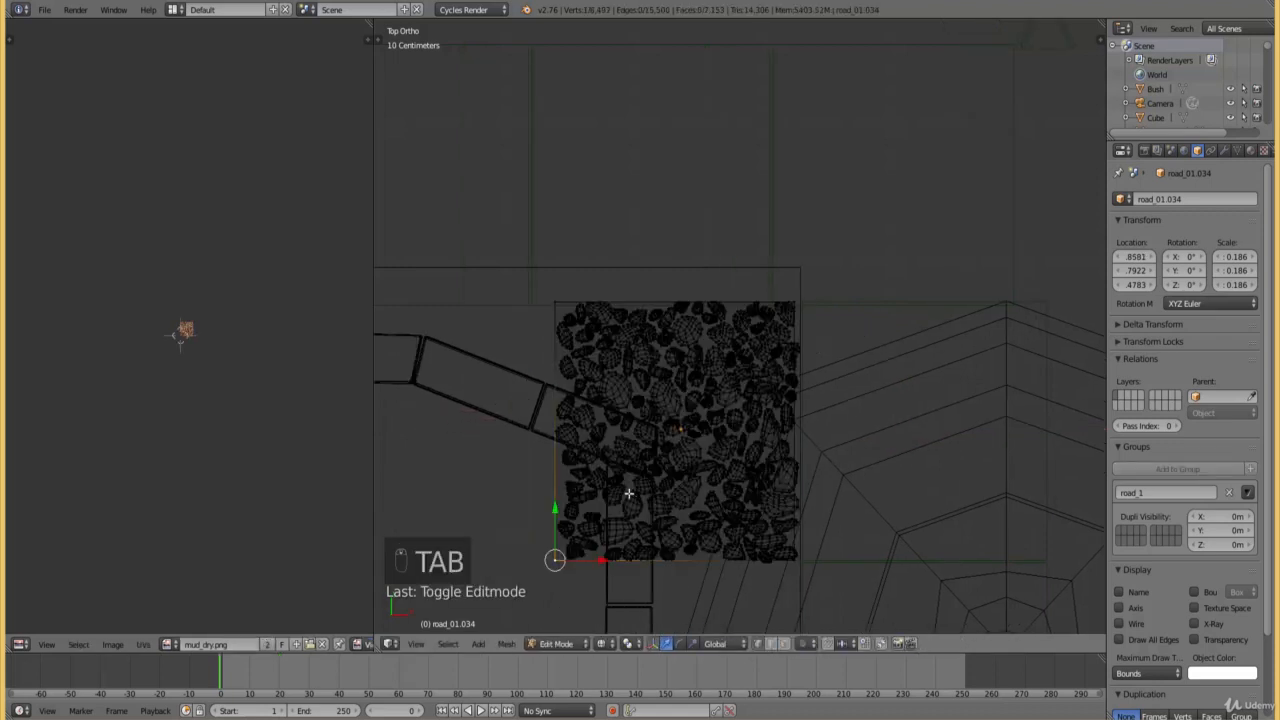
key("ctrl+r")
scroll(628, 562, "up", 1)
scroll(628, 562, "up", 2)
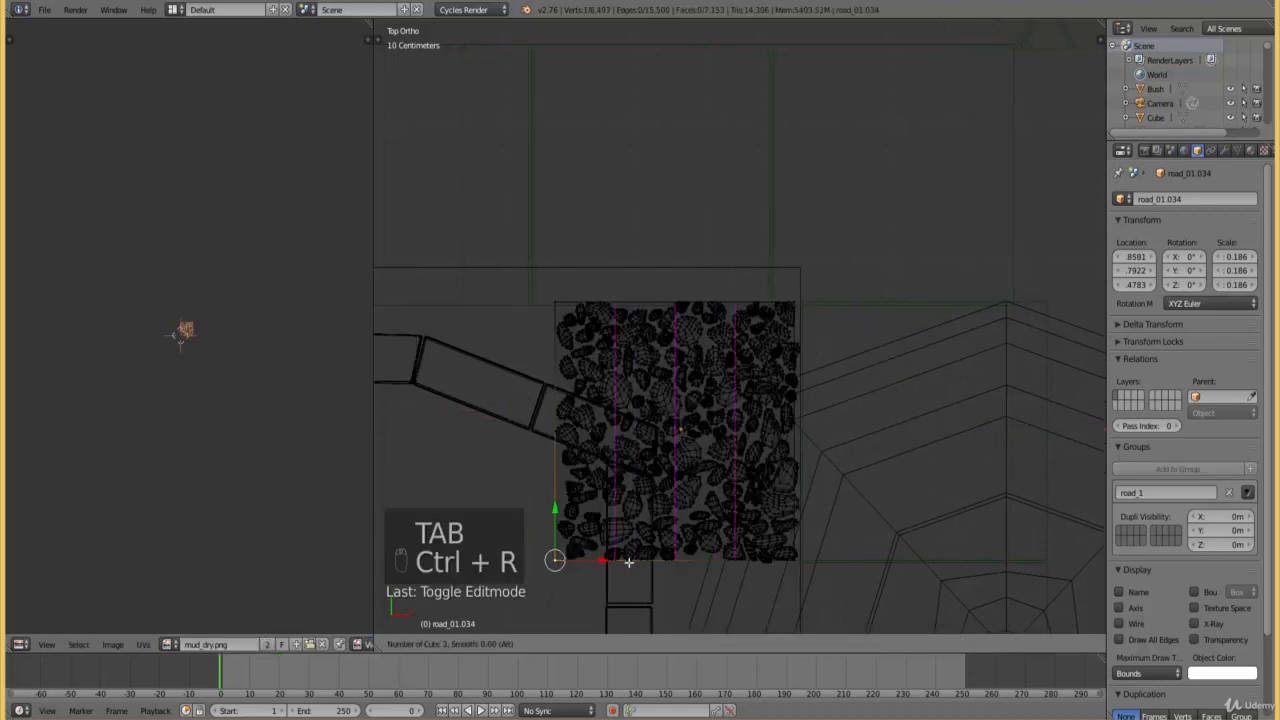
left_click(629, 562)
right_click(629, 562)
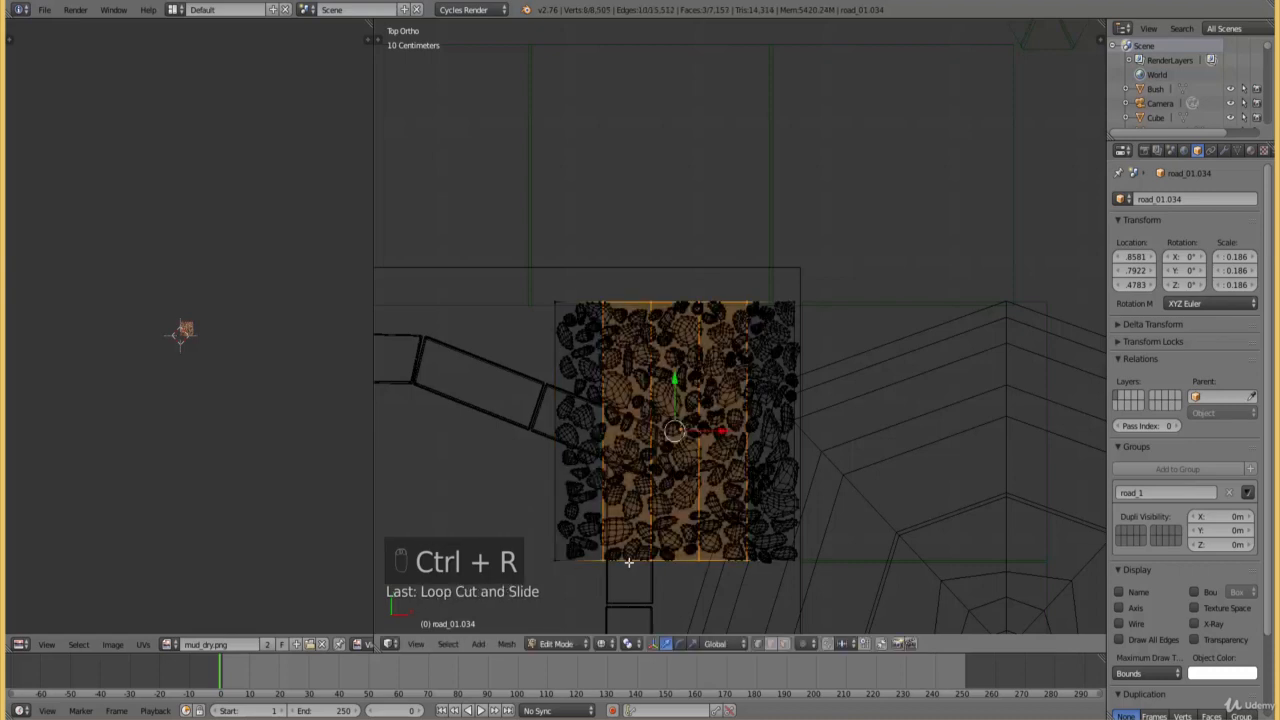
key("ctrl+r")
scroll(556, 463, "up", 2)
scroll(556, 463, "up", 1)
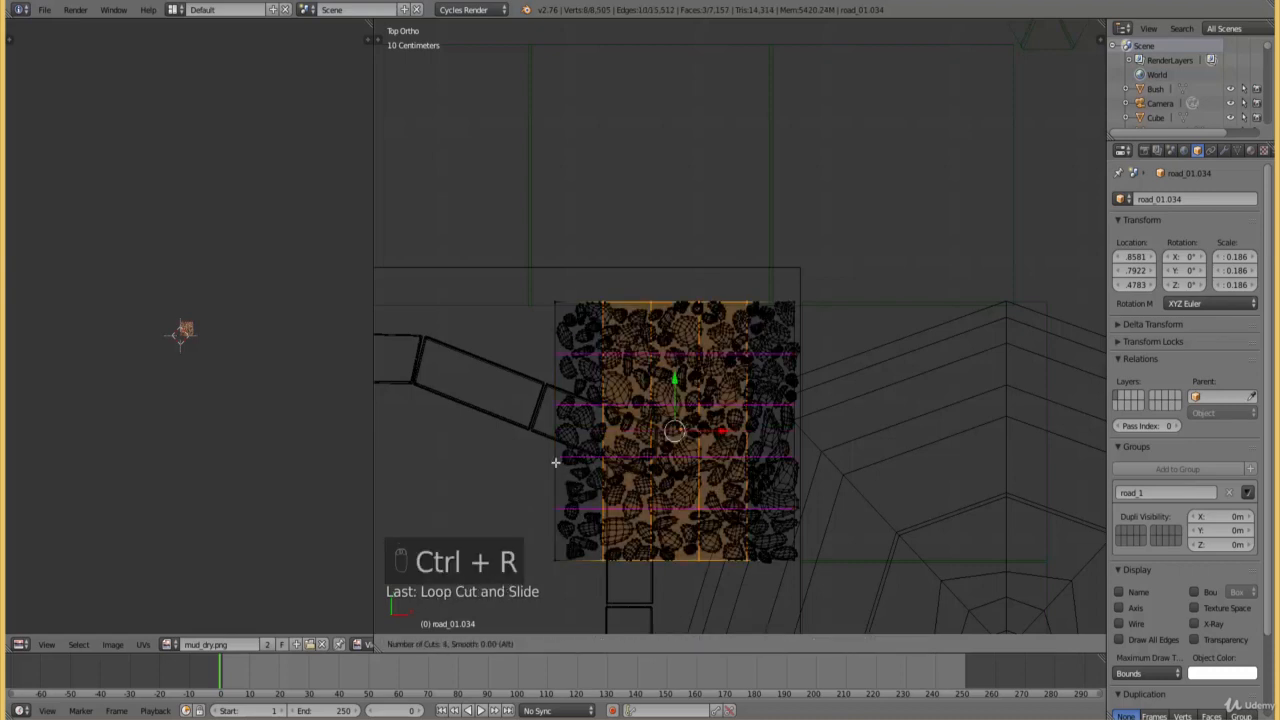
left_click(556, 463)
right_click(556, 463)
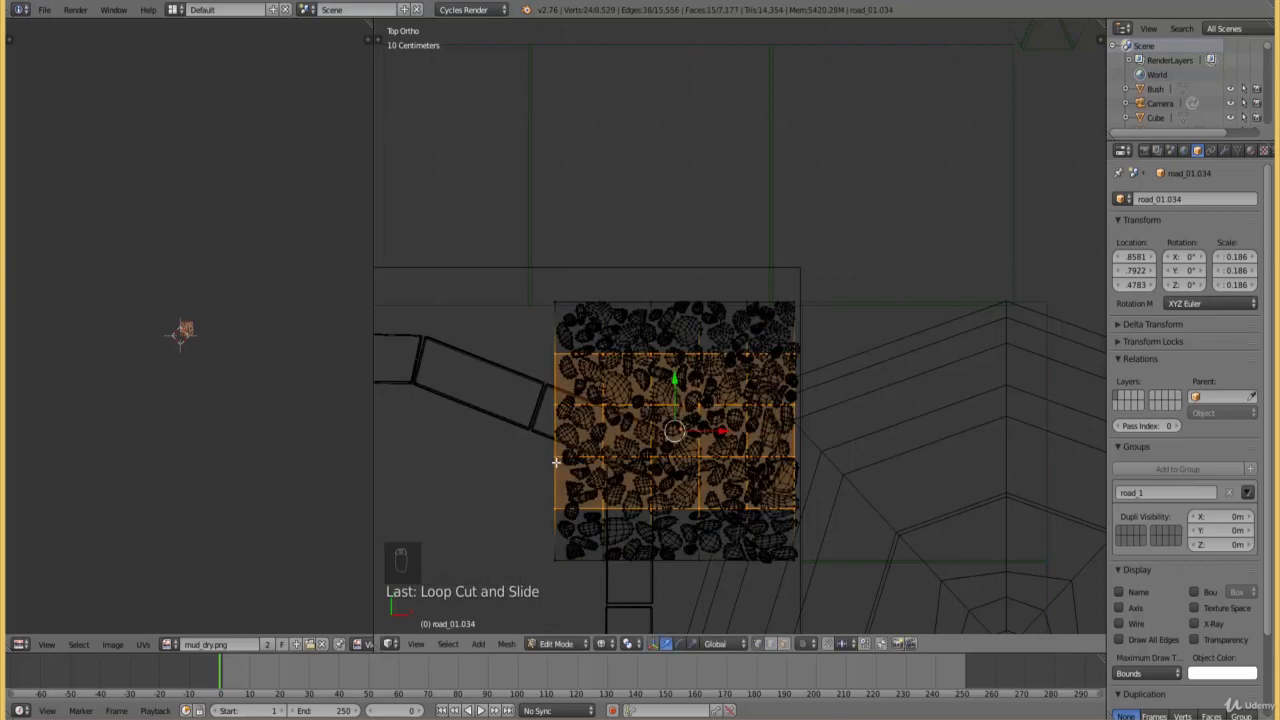
- Show the tile in textured shading and circle-select its stones along the curved wall corner
left_click(605, 643)
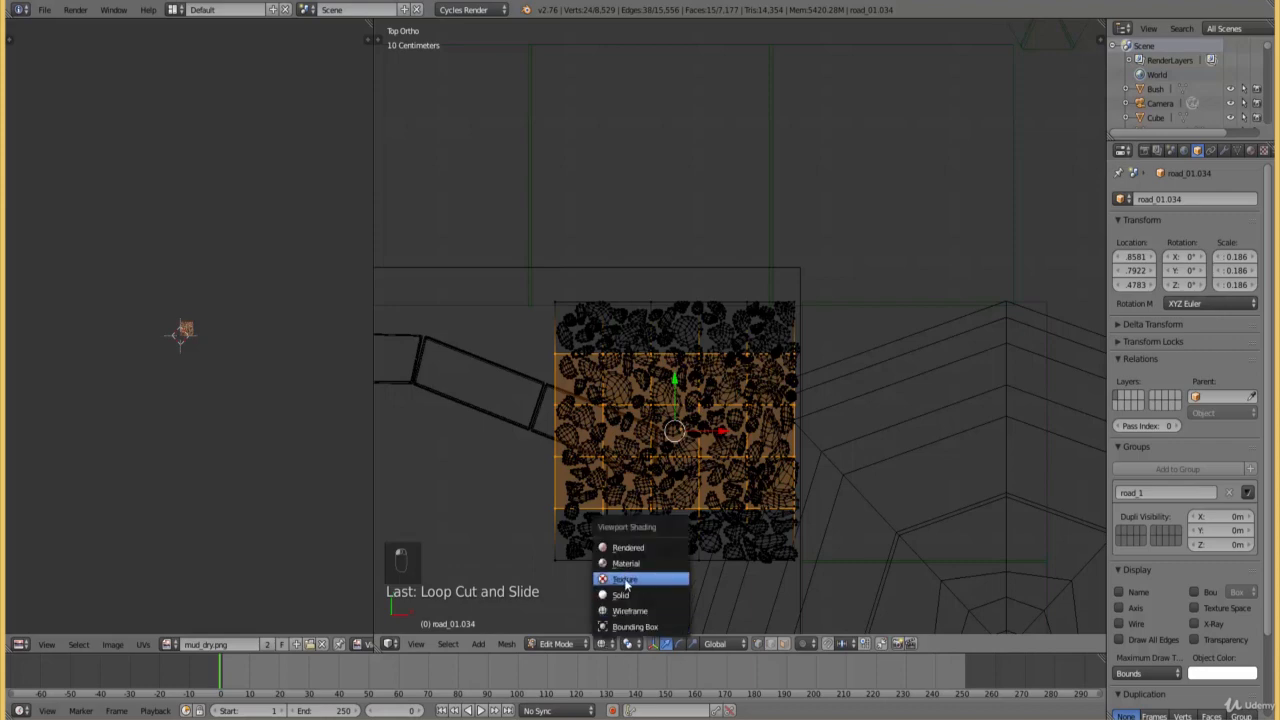
left_click(625, 581)
scroll(665, 515, "up", 2, "ctrl")
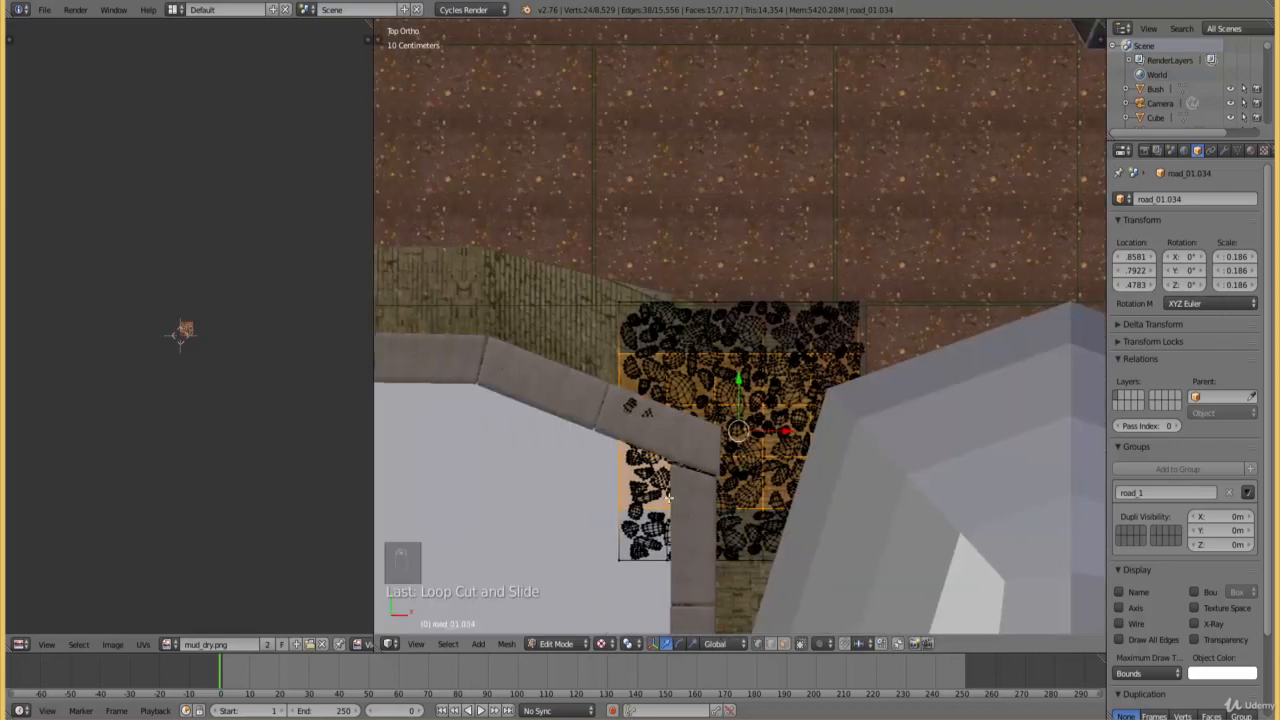
scroll(677, 485, "up", 2)
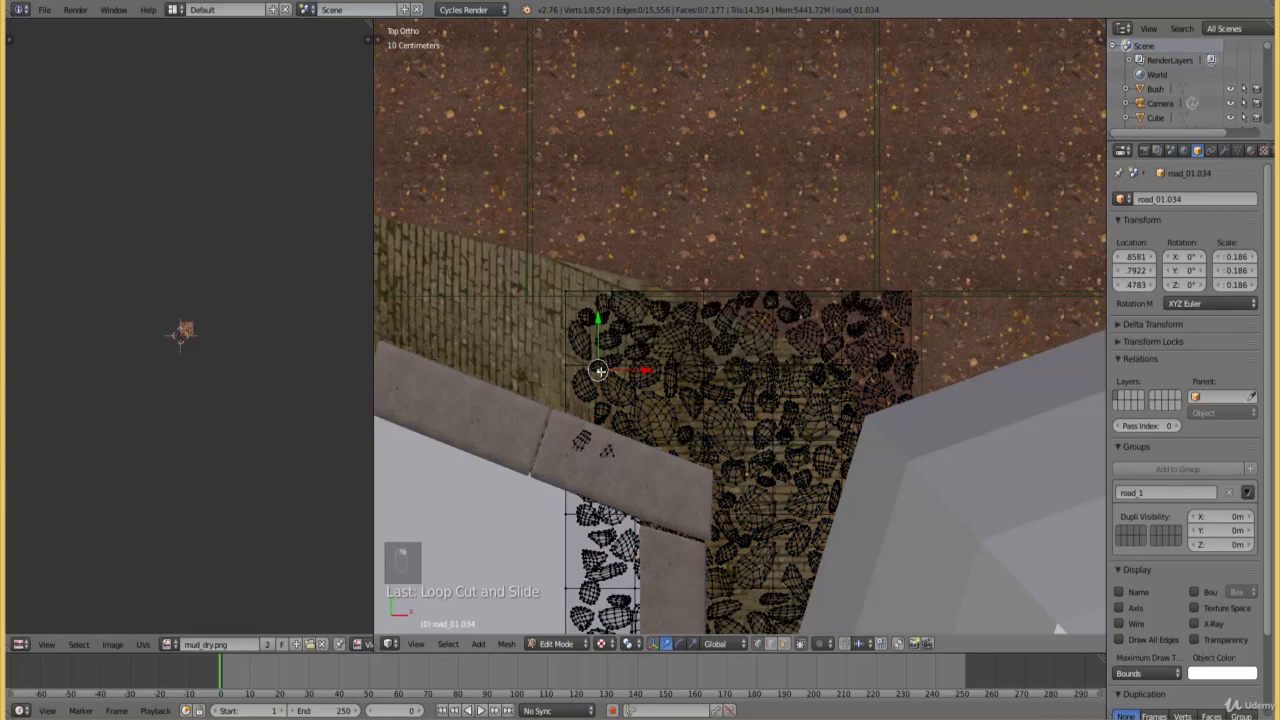
key("c")
scroll(598, 370, "down", 5)
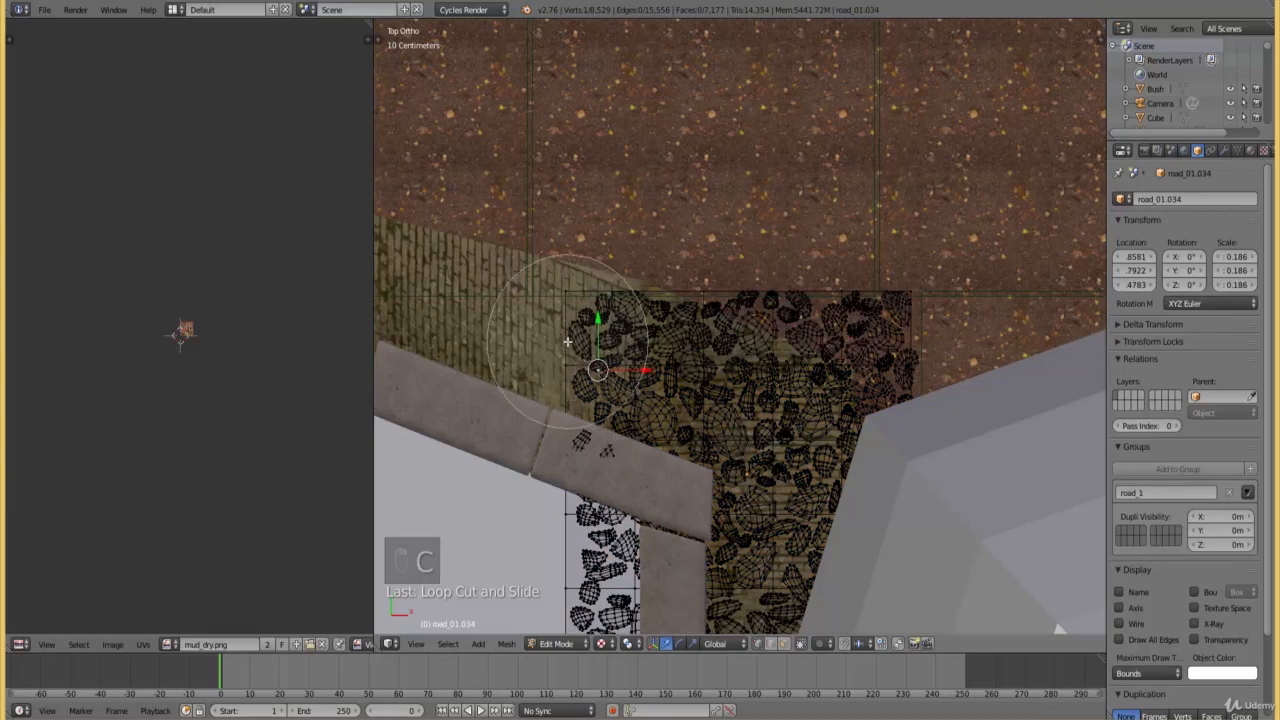
mouse_move(598, 370)
left_mouse_down()
mouse_move(663, 420)
mouse_move(700, 385)
mouse_move(739, 496)
left_mouse_up()
right_click(739, 496)
scroll(703, 477, "down", 2)
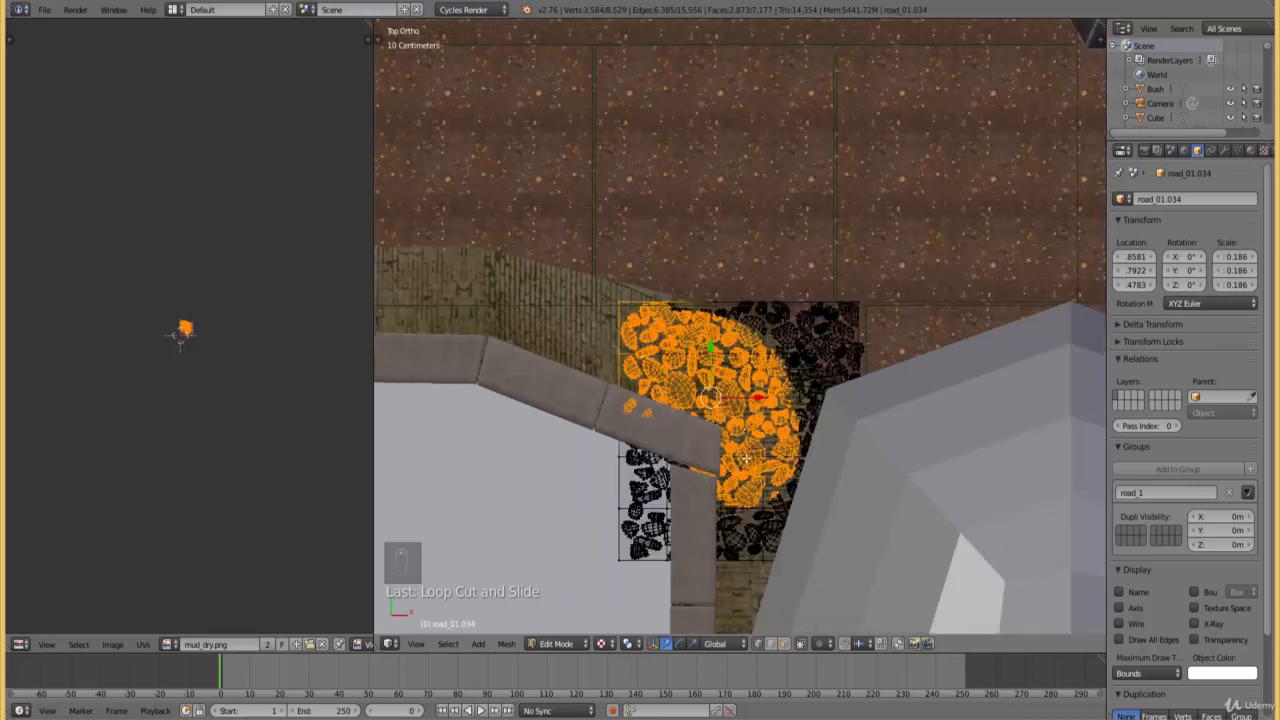
scroll(748, 449, "down", 2)
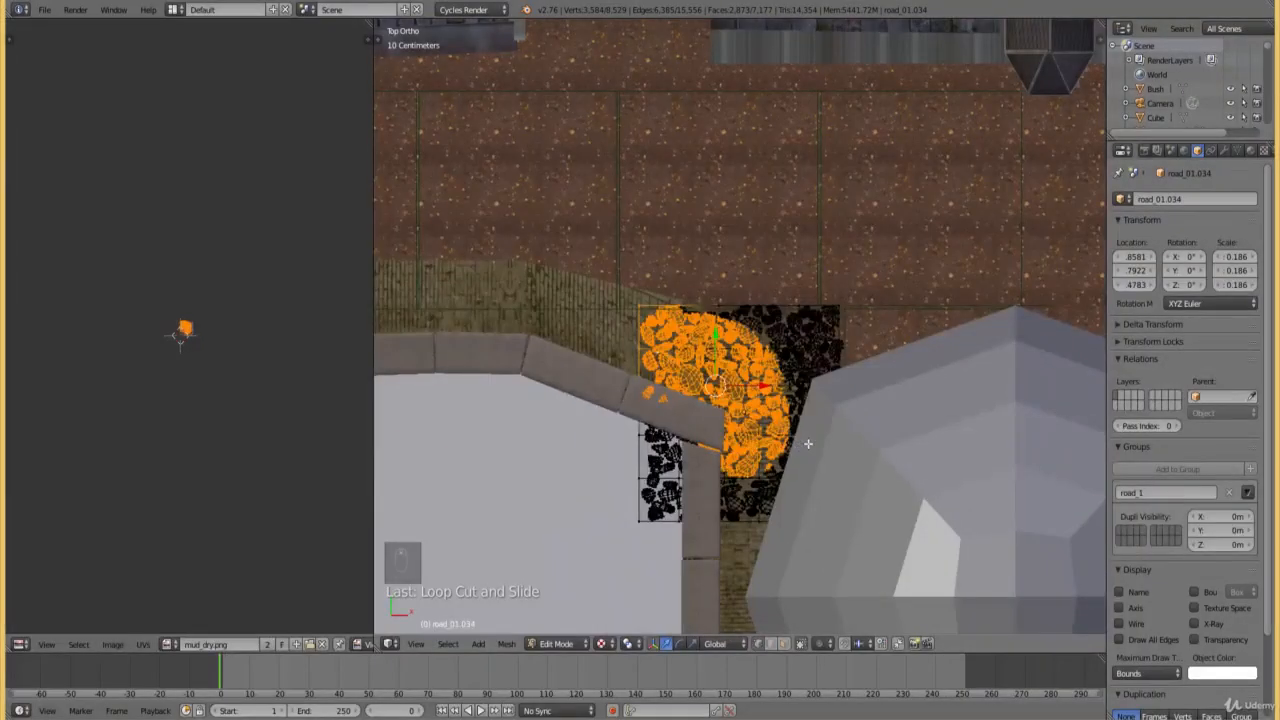
- Leave mesh editing and delete the tree that covers the road beside the wall's curved corner
key("z")
key("Tab")
right_click(847, 477)
right_click(854, 491)
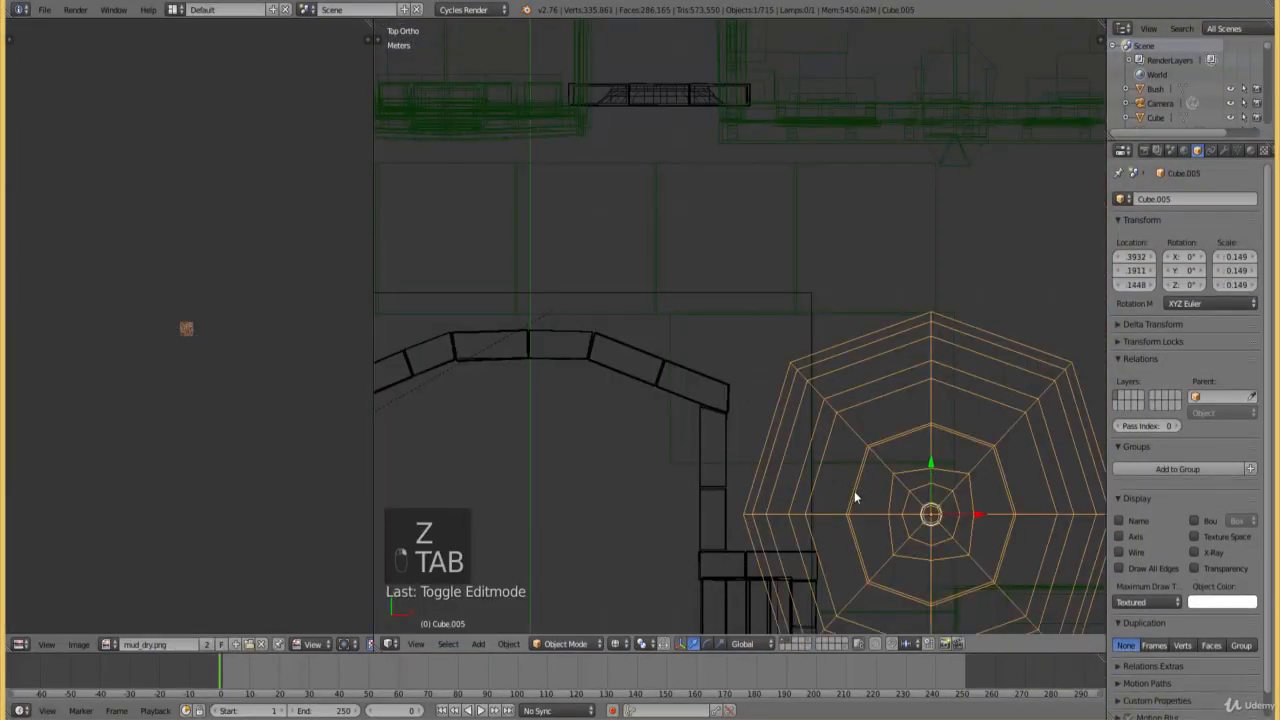
key("x")
left_click(854, 491)
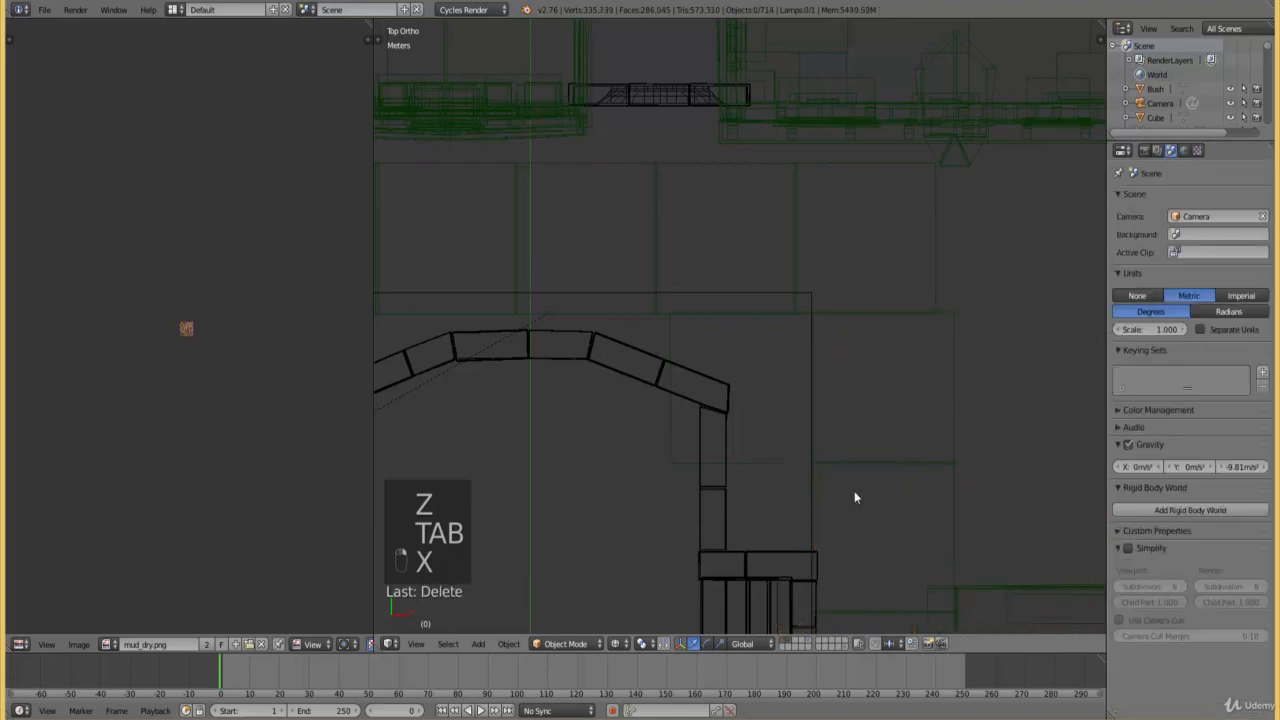
- Return to textured shading and open the road tile at the curved wall corner for mesh editing
left_click(615, 643)
left_click(645, 589)
scroll(645, 589, "up", 5)
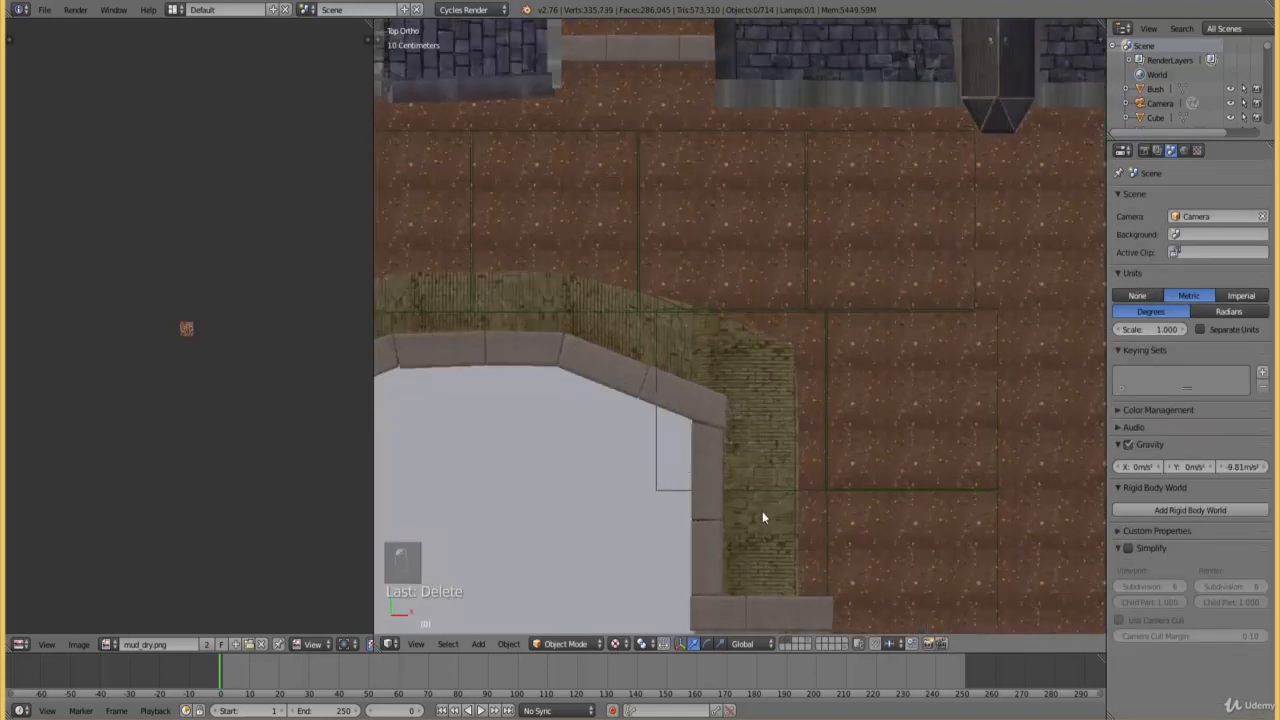
right_click(635, 565)
key("Tab")
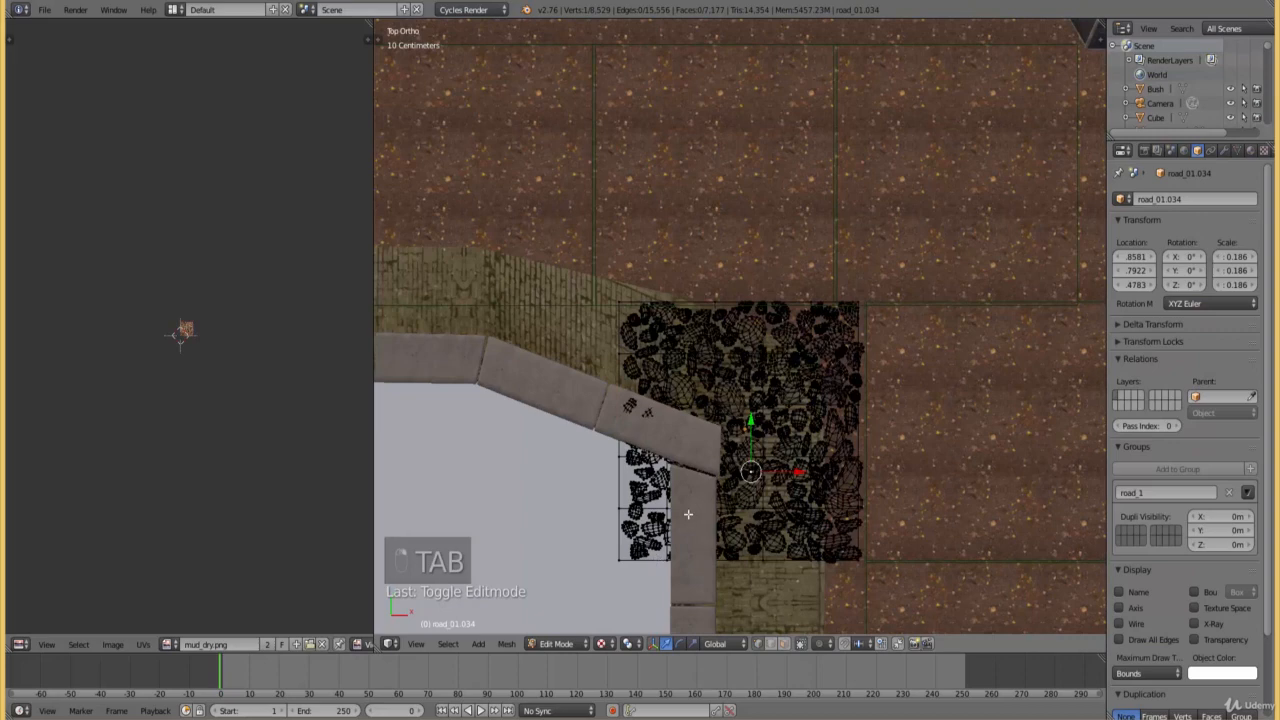
- Circle-select the corner tile's stones over the wall and grass strip and extend the selection to all linked geometry
key("c")
mouse_move(630, 350)
left_mouse_down()
mouse_move(722, 507)
mouse_move(708, 464)
left_mouse_up()
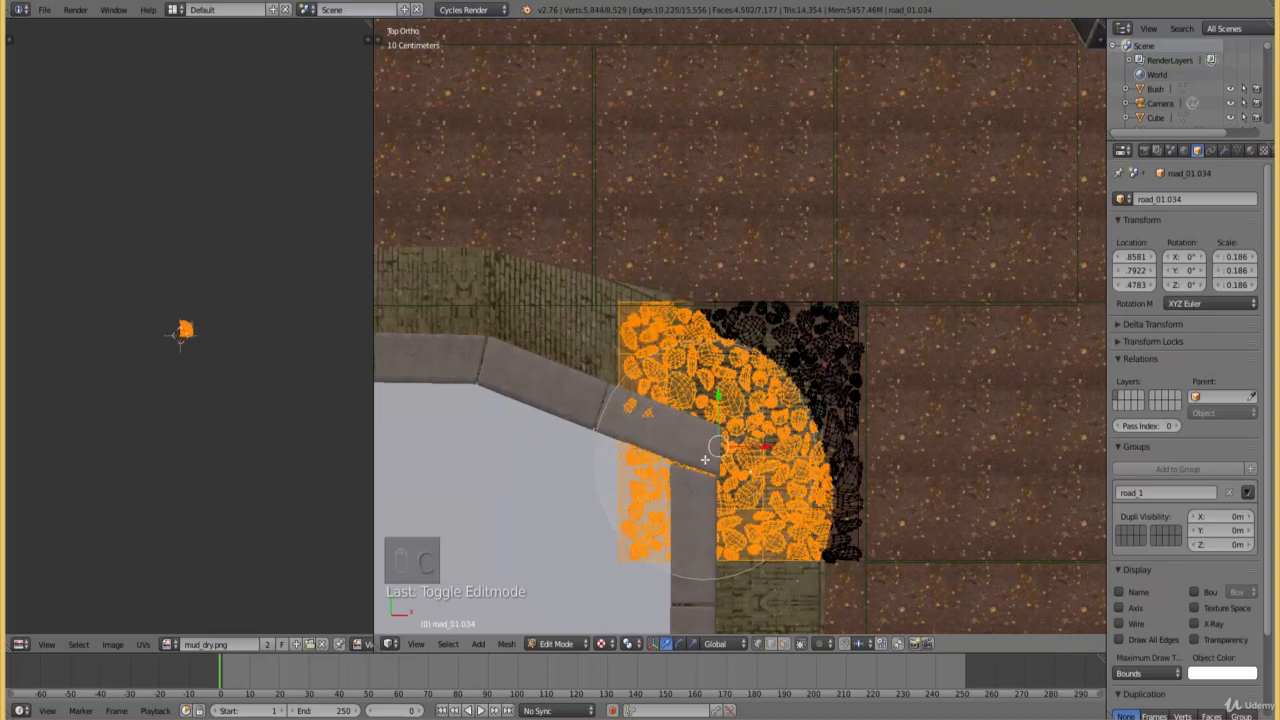
right_click(708, 464)
right_click(710, 523)
key("c")
mouse_move(710, 518)
left_mouse_down()
mouse_move(712, 418)
mouse_move(650, 390)
mouse_move(708, 408)
mouse_move(724, 436)
left_mouse_up()
right_click(724, 436)
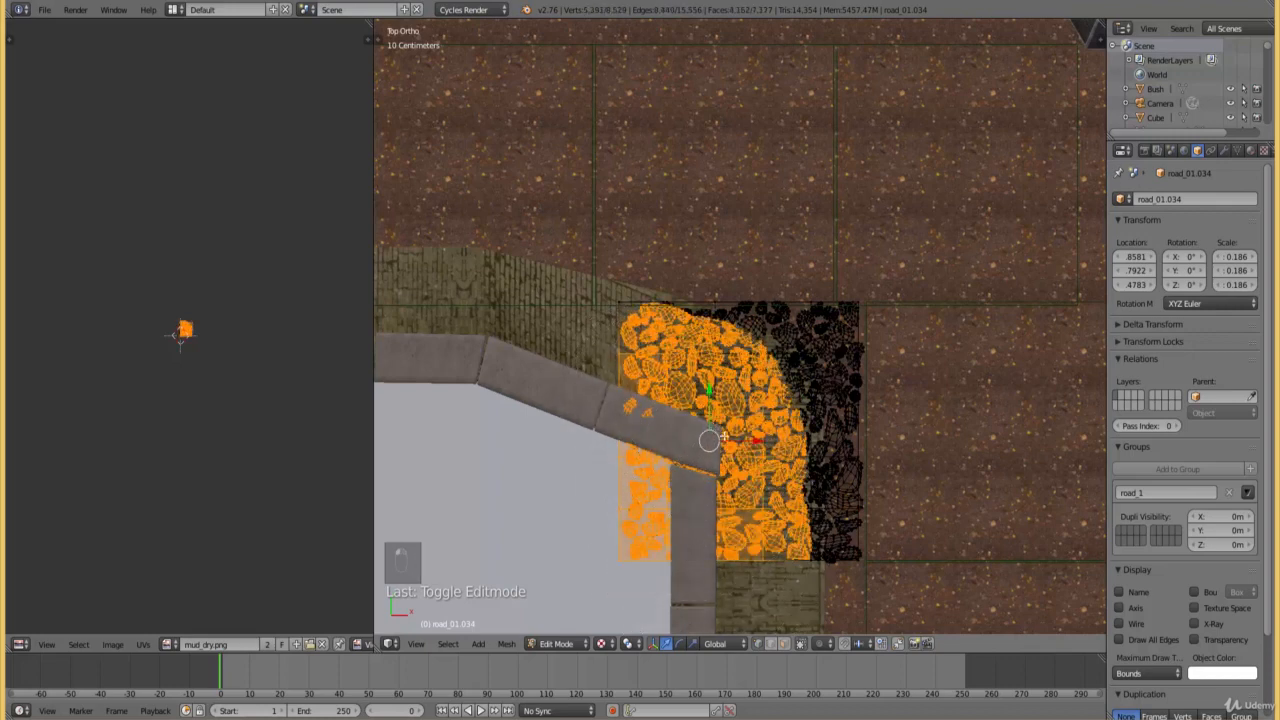
key("ctrl+l")
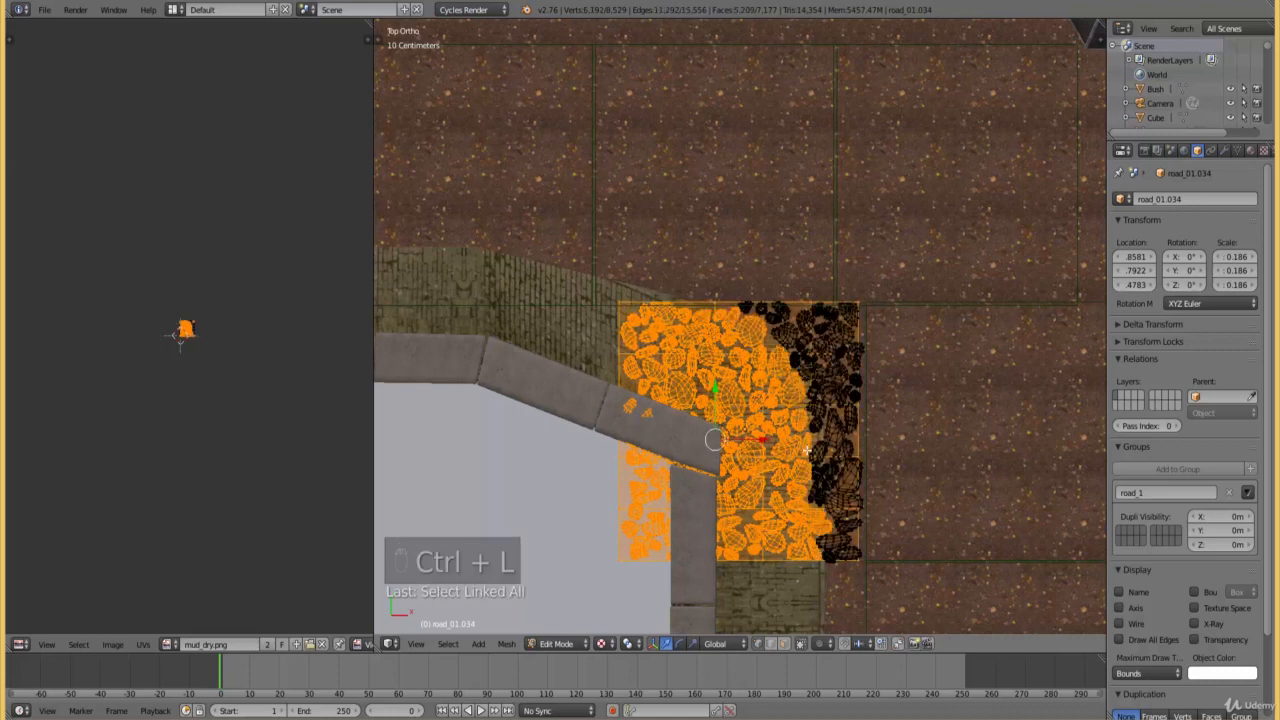
- Select the corner tile's whole ground plane from its corner vertex, separate it from the stones, and return to object mode in wireframe
right_click(605, 298)
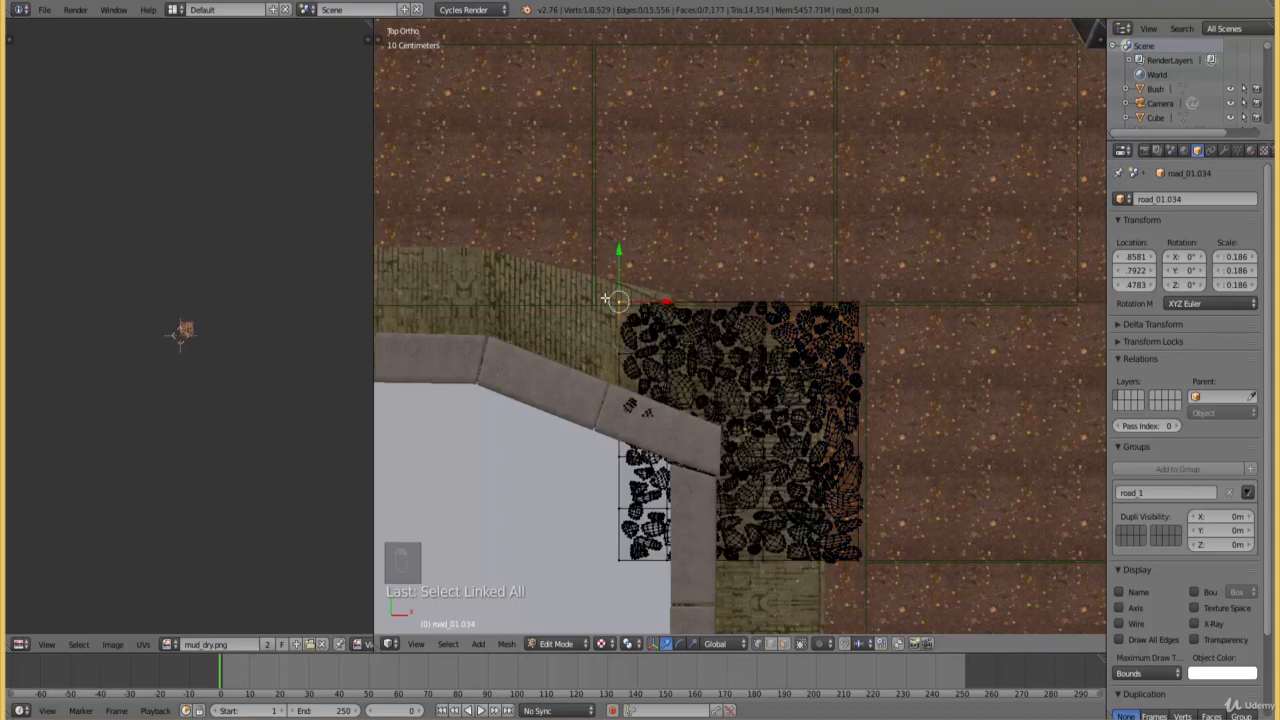
key("ctrl+l")
key("p")
left_click(604, 297)
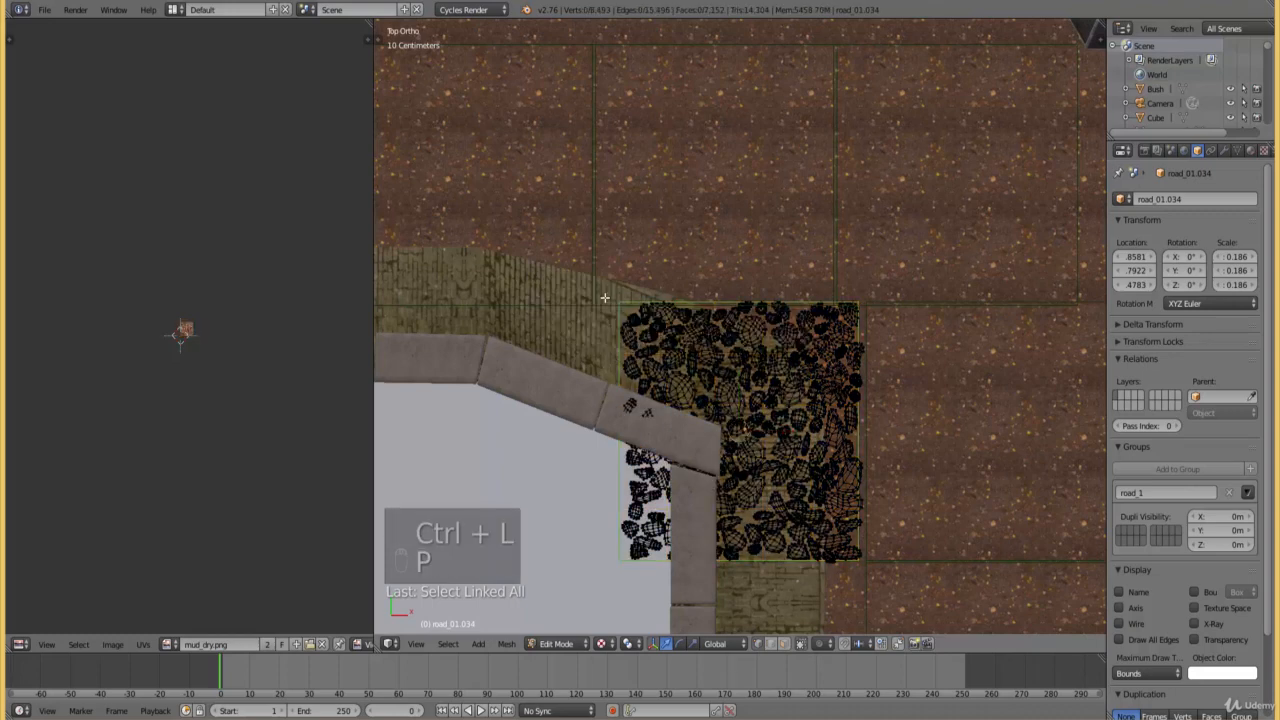
key("Tab")
key("z")
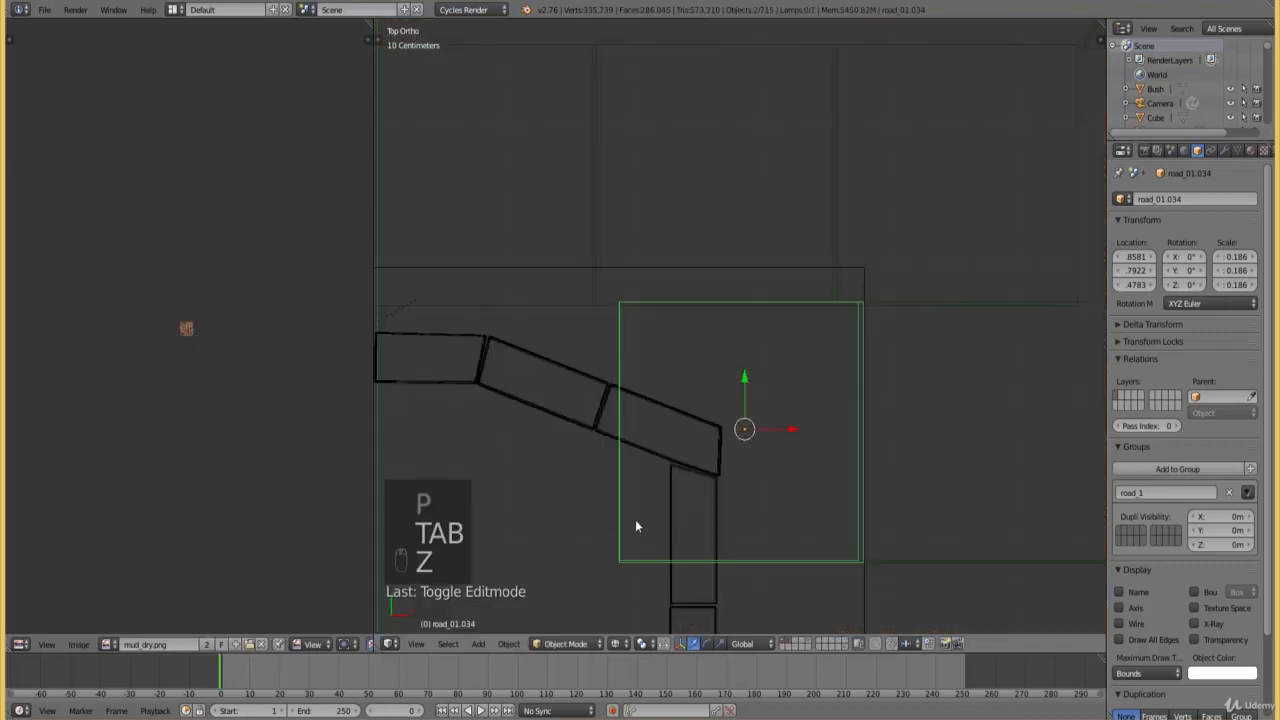
- Reopen the corner tile's stones for mesh editing and circle-select the ones covering the wall and the canal side
key("Tab")
right_click(655, 536)
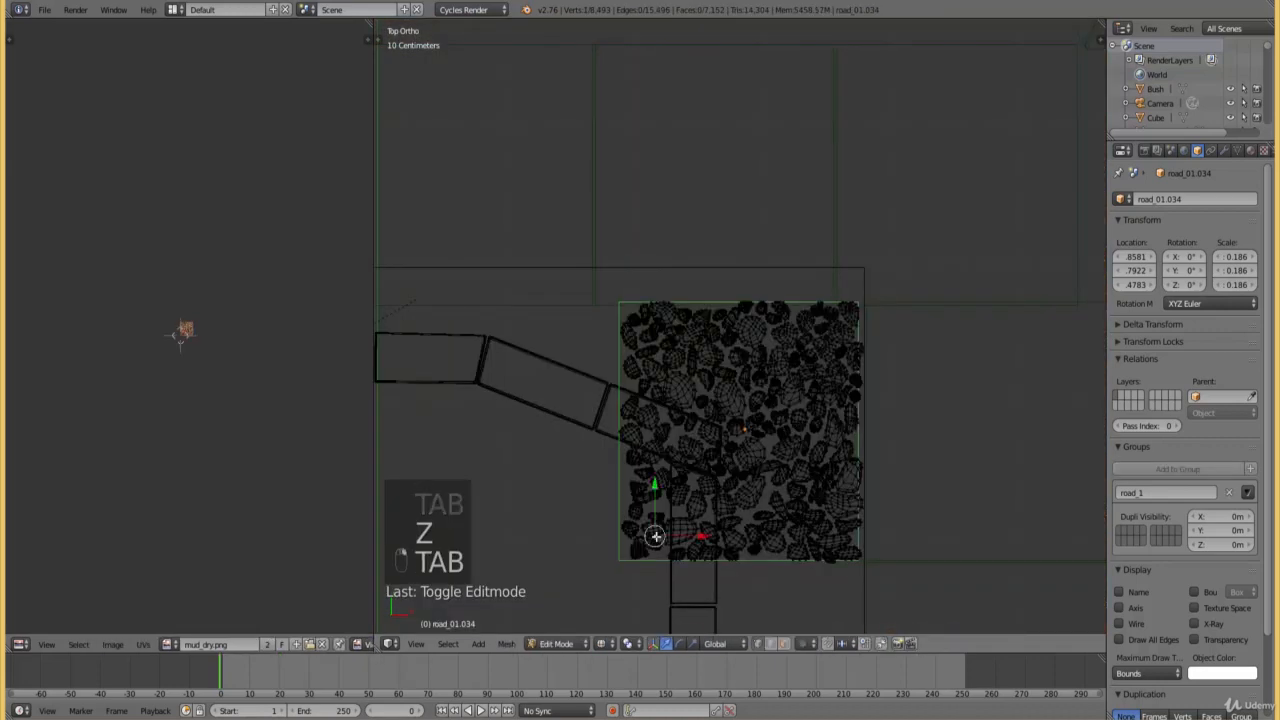
key("c")
scroll(646, 429, "down", 3)
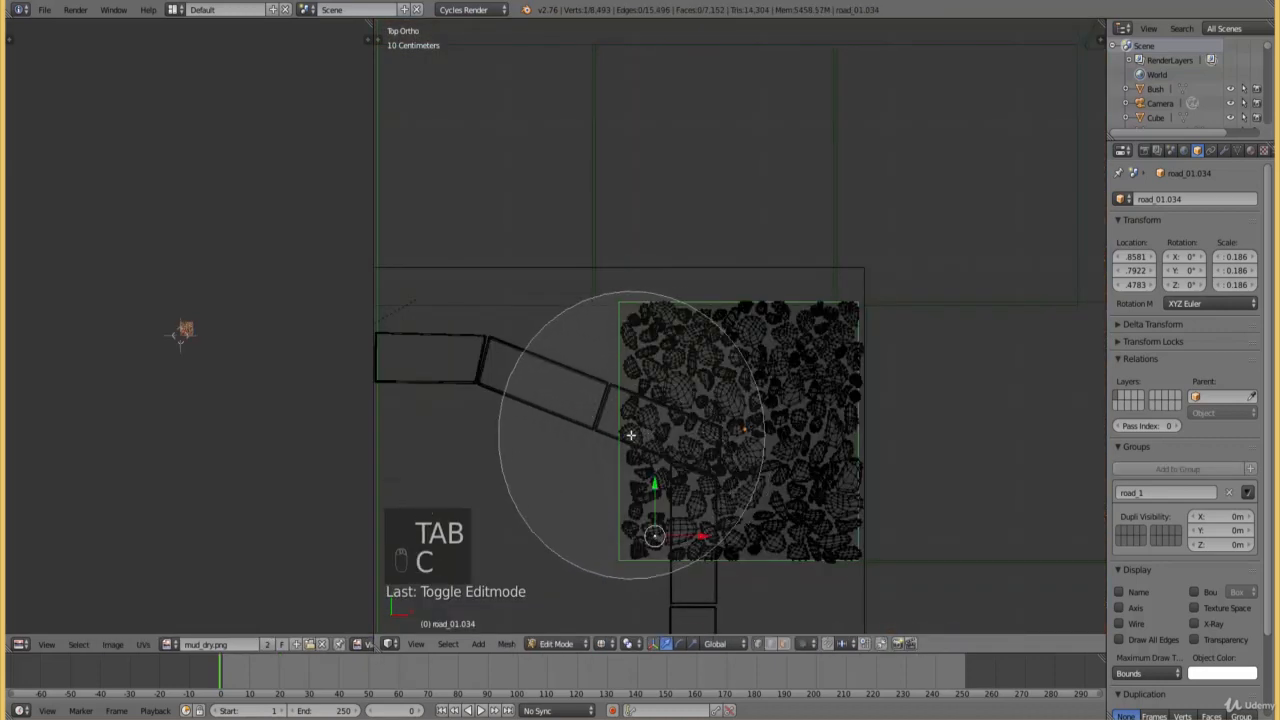
mouse_move(634, 434)
left_mouse_down()
mouse_move(666, 471)
mouse_move(680, 543)
left_mouse_up()
right_click(680, 543)
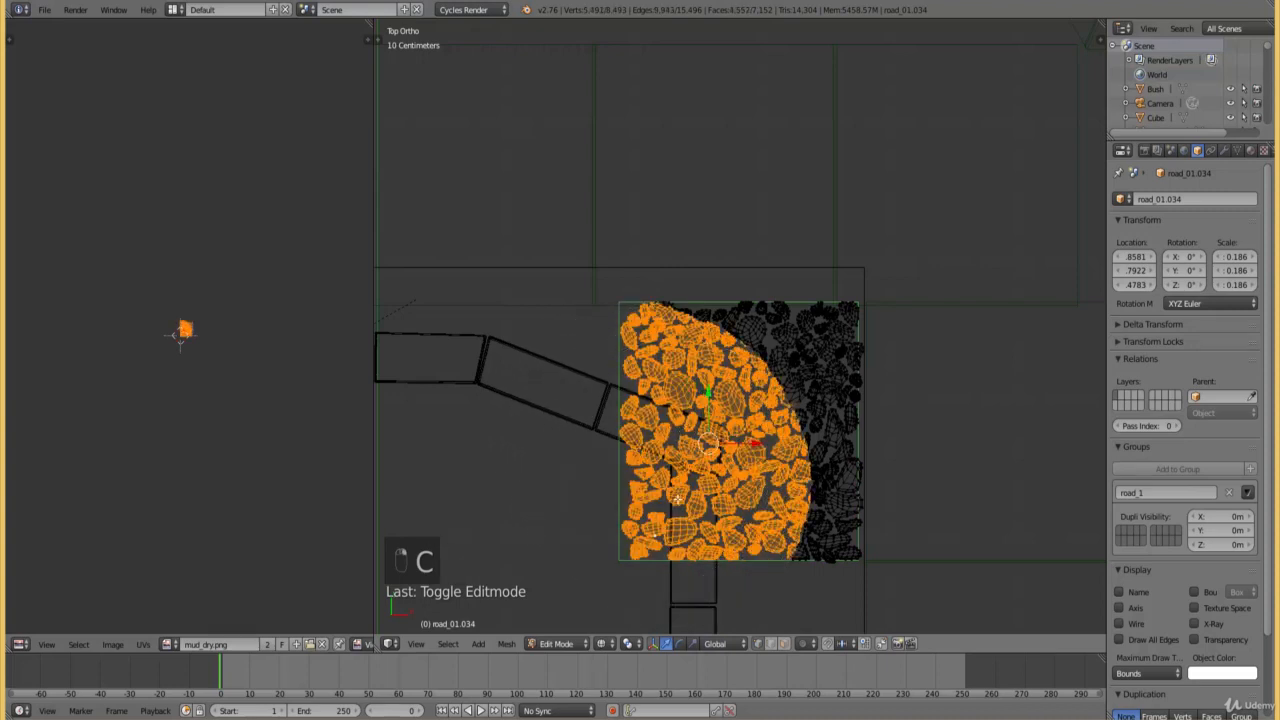
- In textured shading, add the stones over the brick strip with their linked geometry, delete their vertices, and leave mesh editing
left_click(600, 643)
left_click(622, 574)
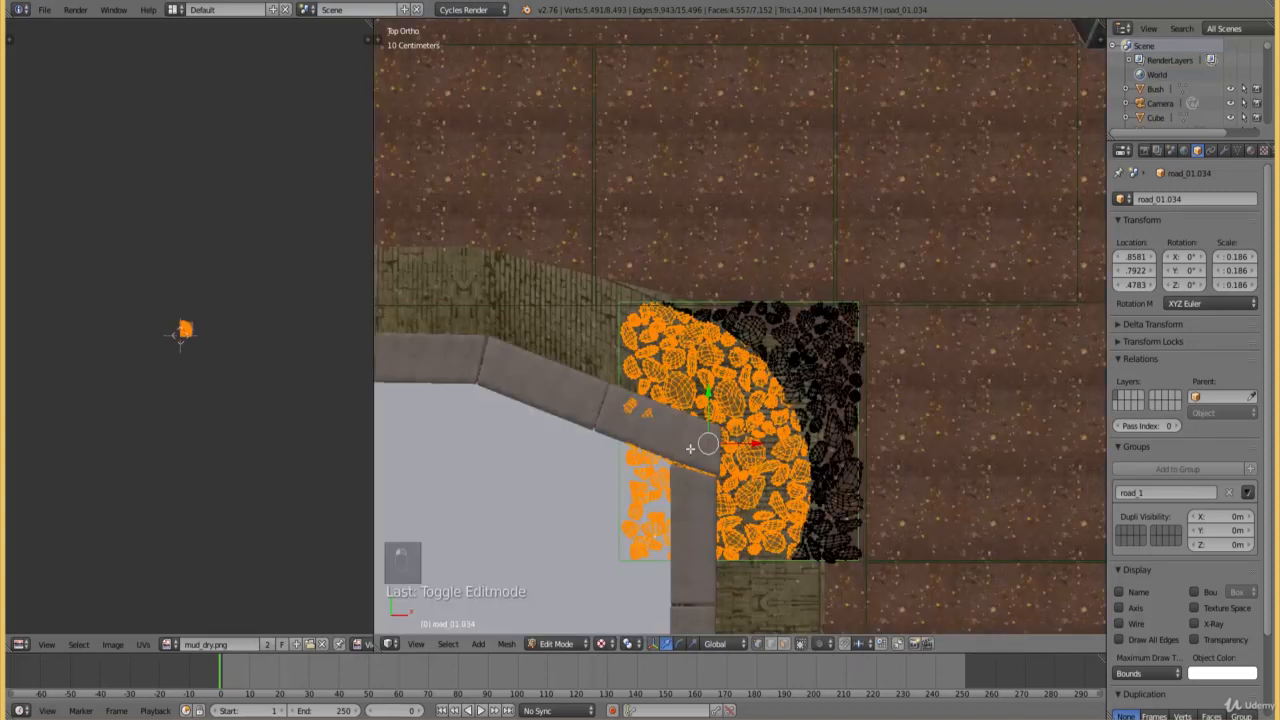
key("c")
scroll(712, 399, "up", 6)
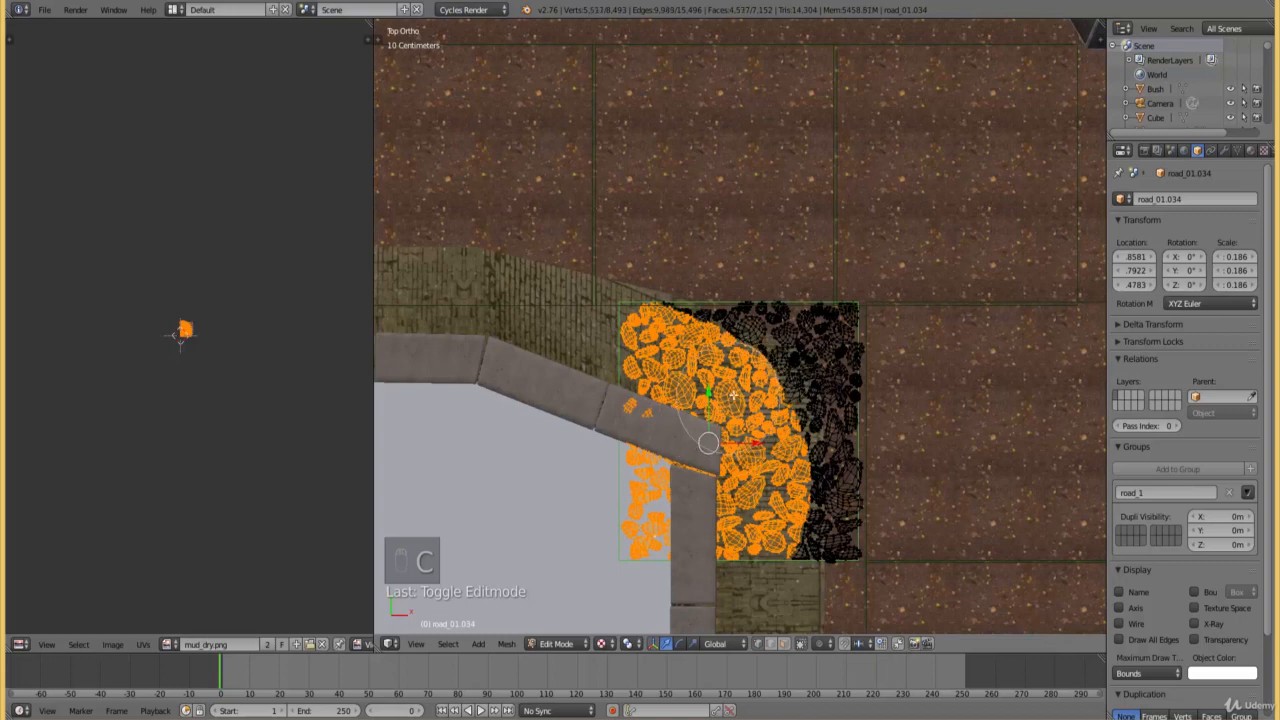
left_click_drag(750, 393, 757, 552)
right_click(757, 552)
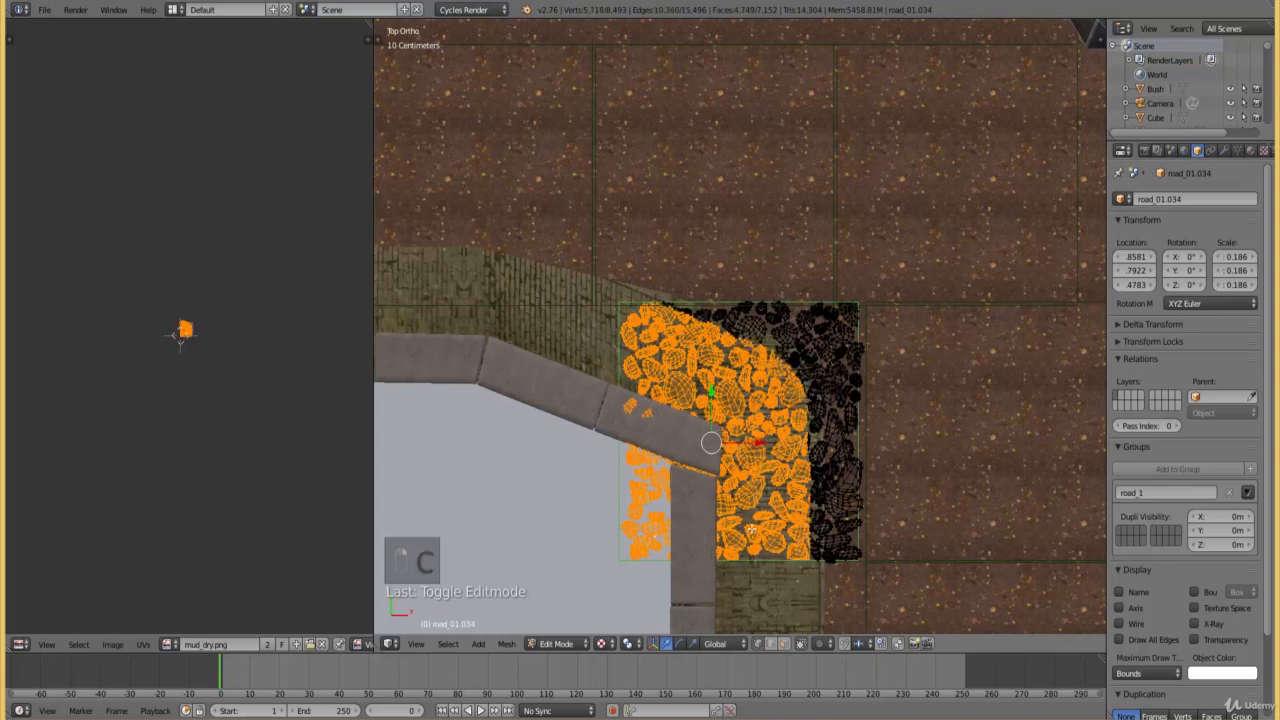
key("ctrl+l")
key("x")
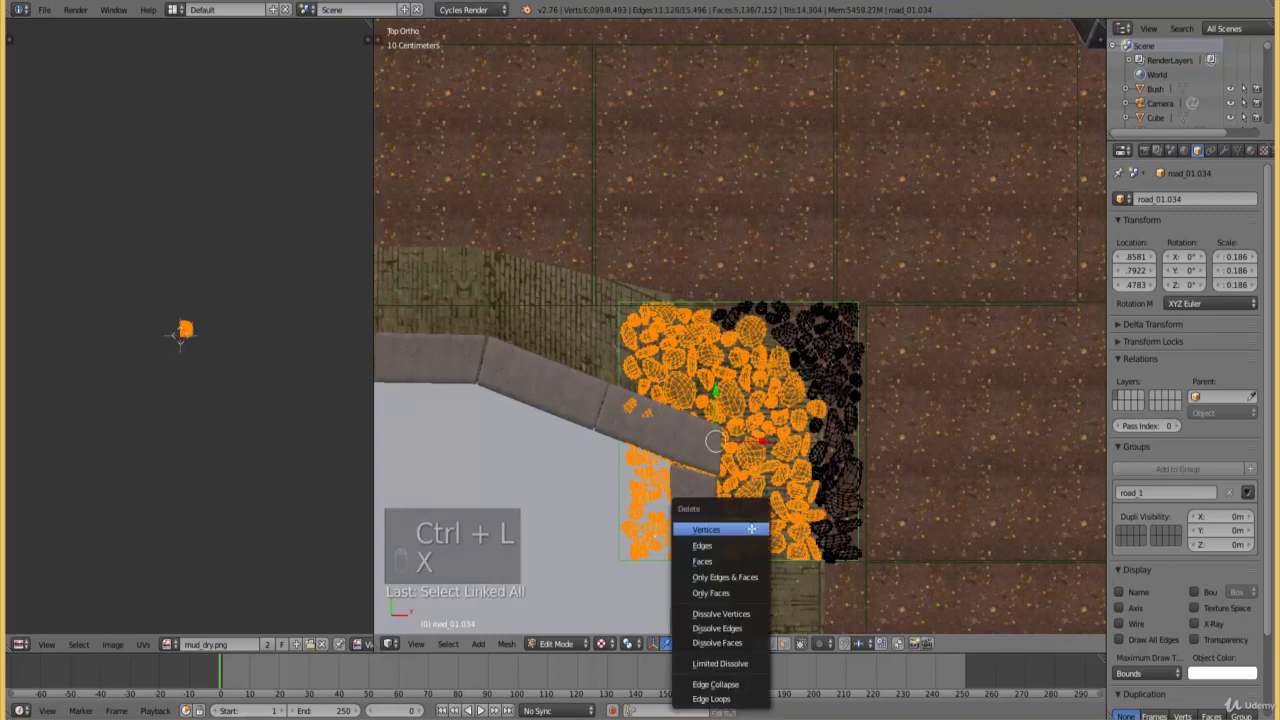
left_click(751, 529)
key("Tab")
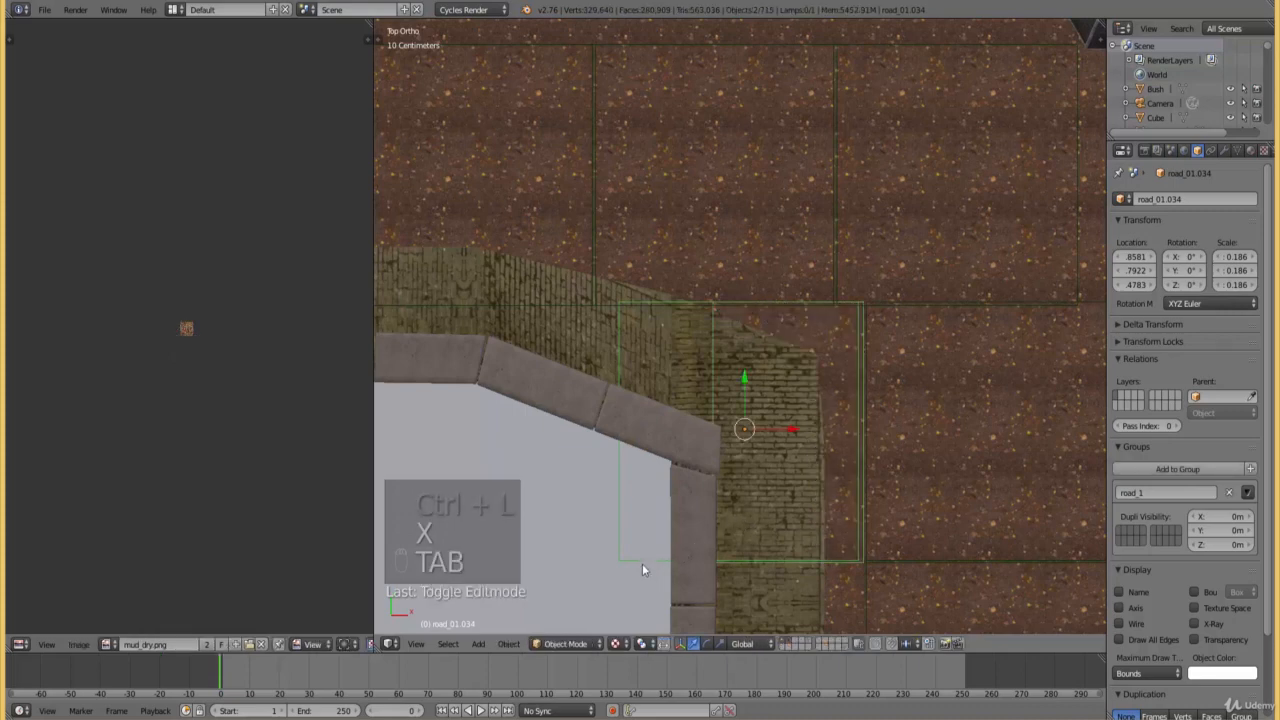
- Circle-select the part of the corner's separated ground plane over the wall and brick strip, delete its vertices, and return to object mode
right_click(641, 560)
key("Tab")
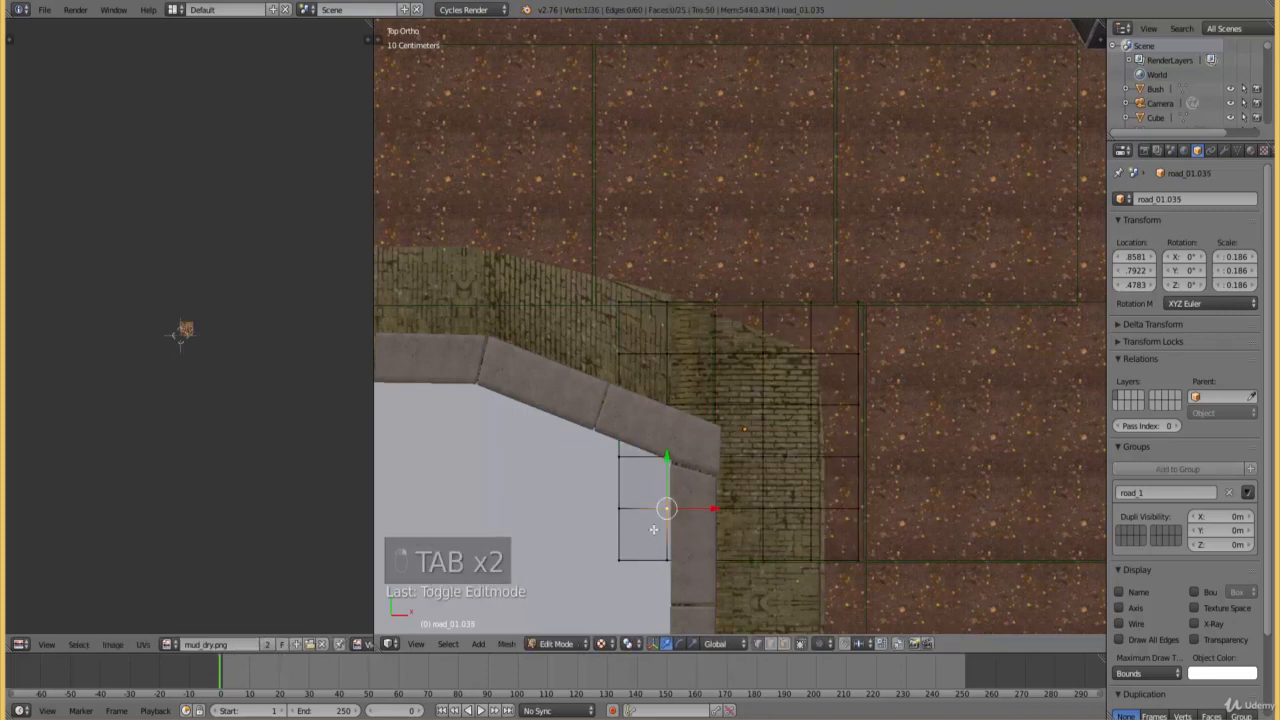
key("c")
mouse_move(640, 340)
left_mouse_down()
mouse_move(632, 427)
mouse_move(737, 571)
mouse_move(686, 449)
mouse_move(690, 408)
left_mouse_up()
right_click(690, 408)
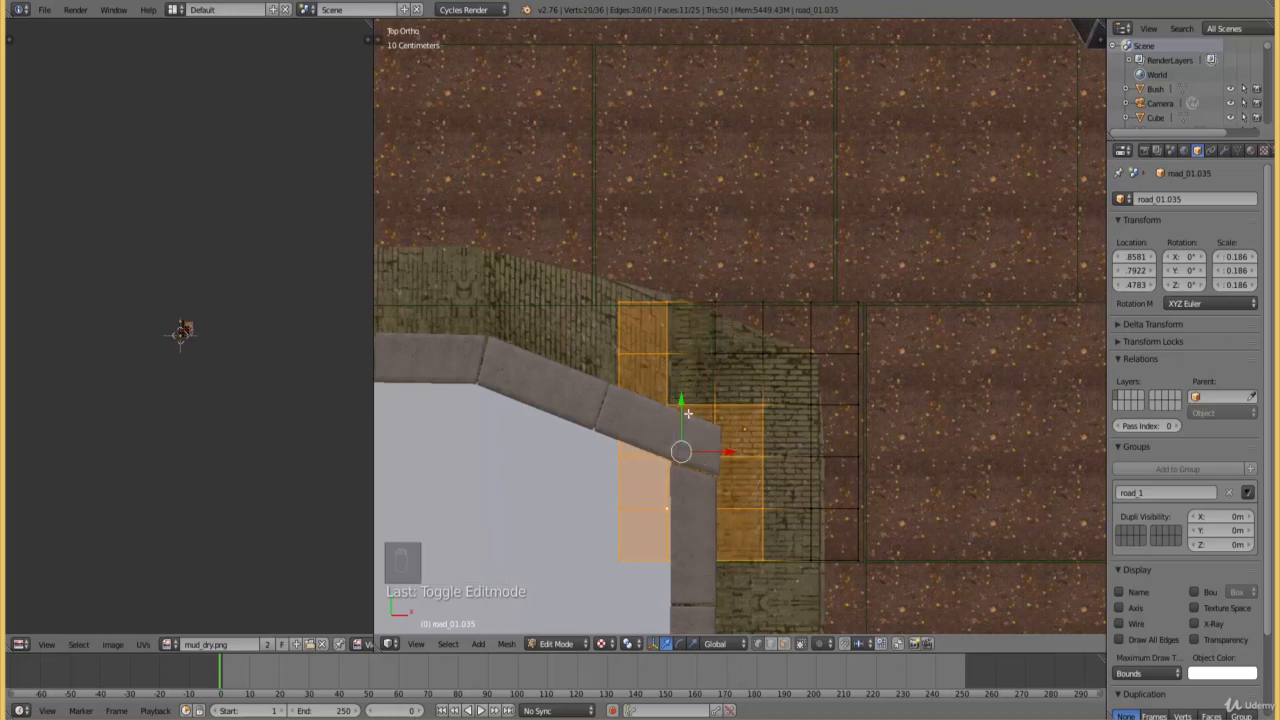
key("x")
left_click(688, 413)
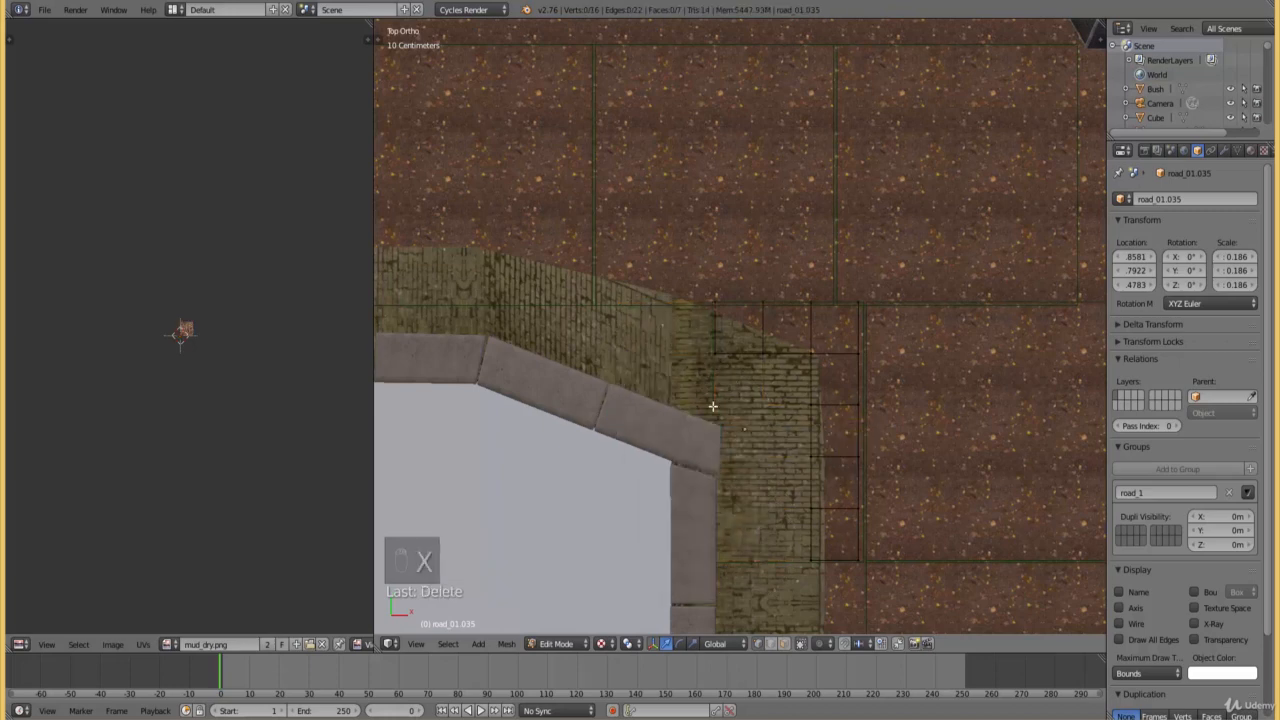
key("Tab")
- Check the trimmed corner tile from above in rendered shading
key("z")
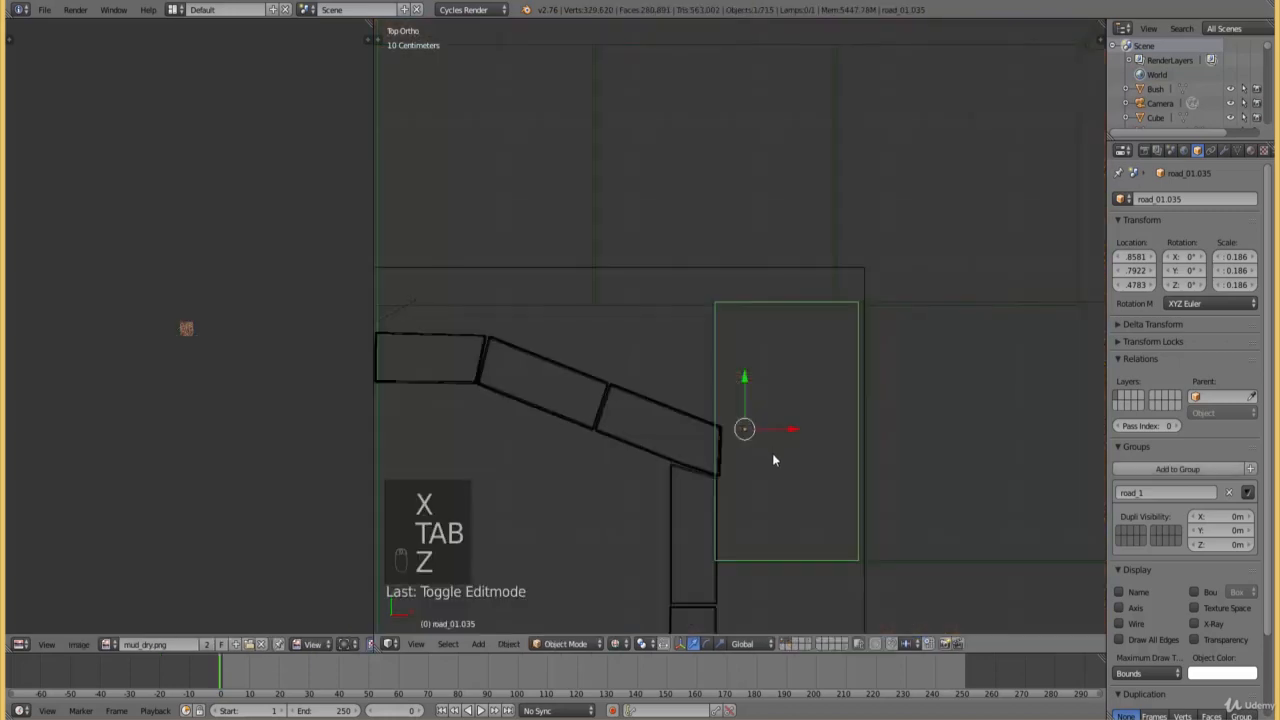
left_click(617, 645)
left_click(643, 547)
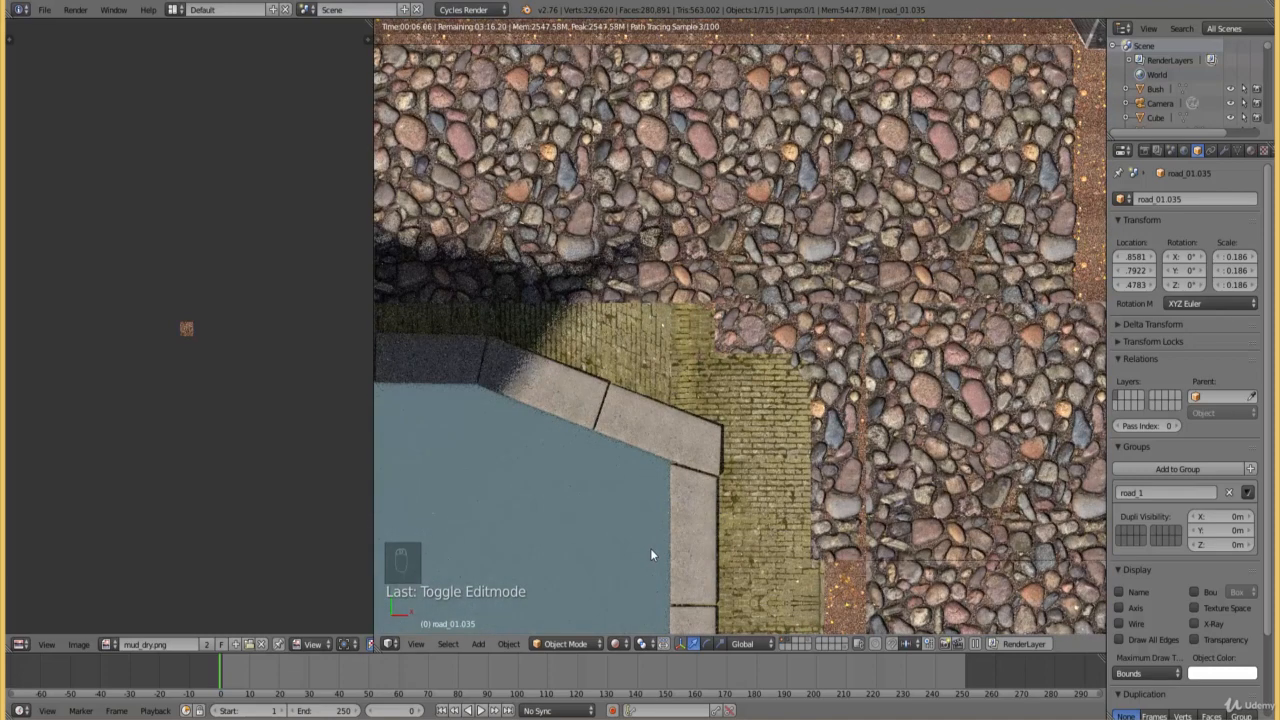
- In wireframe, select the corner's stones together with its ground plane and shift them along X to .9061, against the neighbouring tile
key("z")
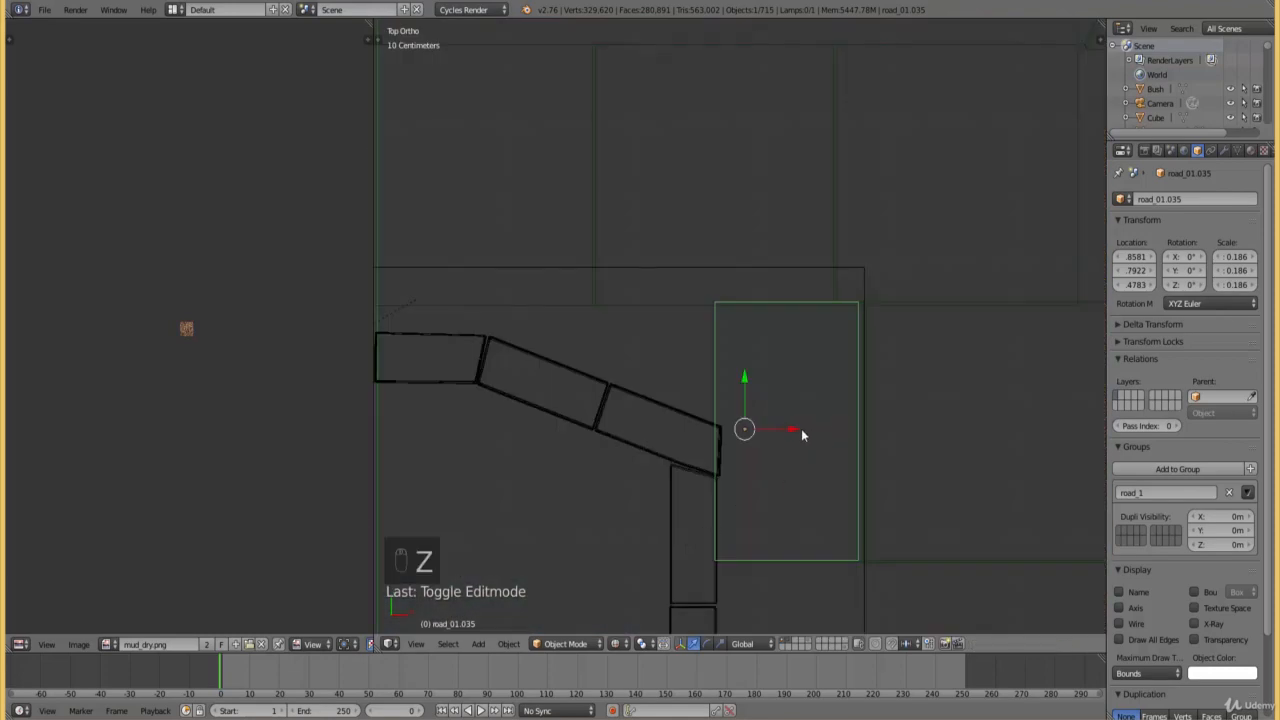
key("z")
scroll(733, 384, "up", 3)
key("z")
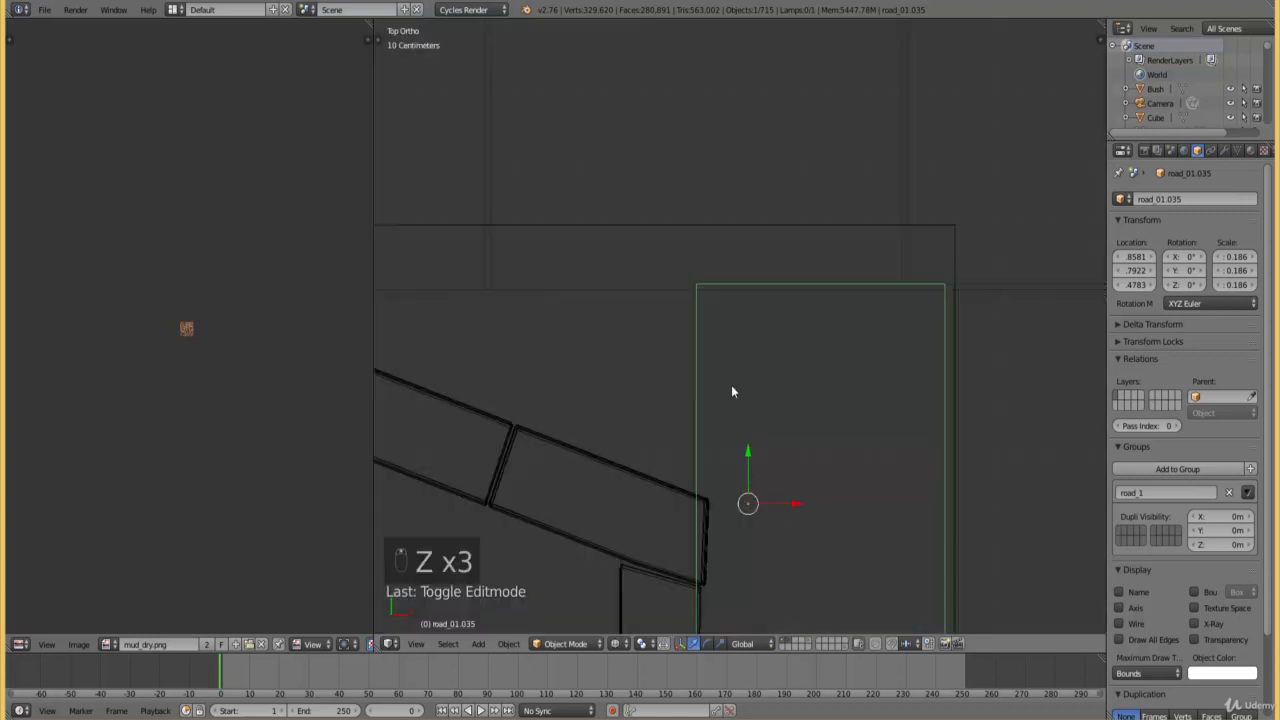
right_click(693, 377)
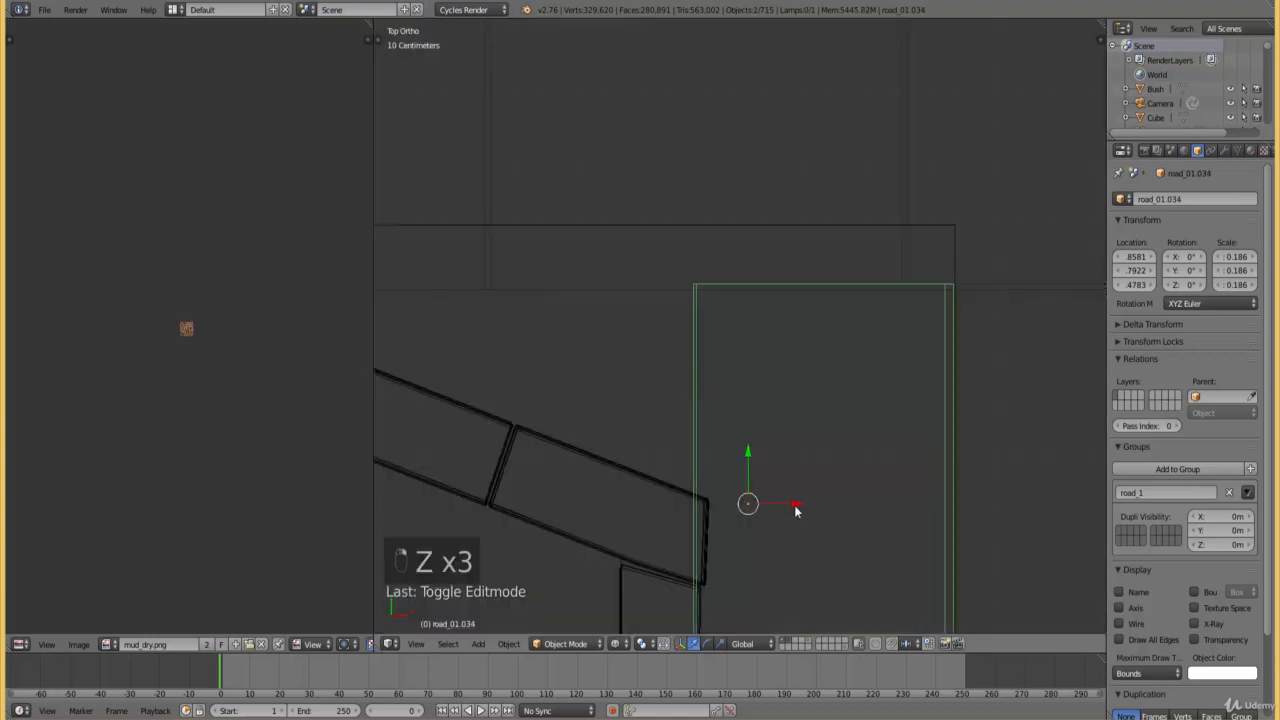
left_click_drag(796, 511, 806, 506)
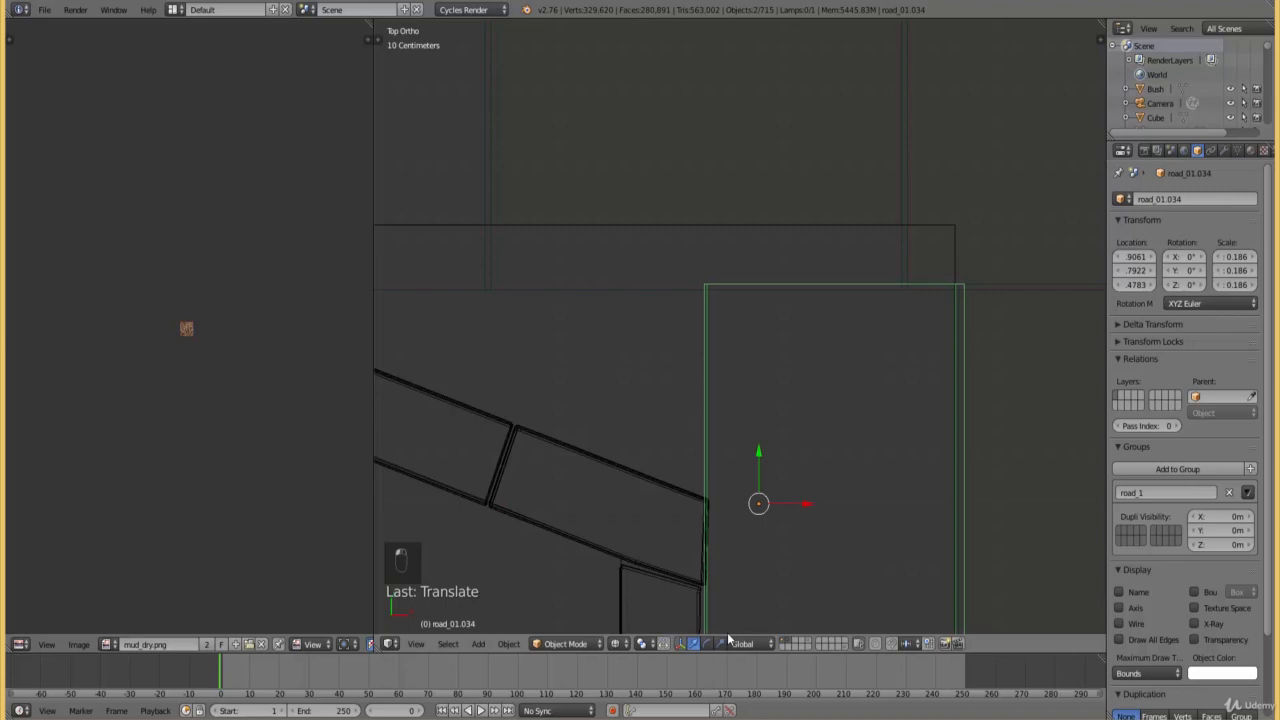
- Inspect the shifted corner in rendered shading from above, at an angle, and through the scene camera
left_click(632, 645)
left_click(647, 548)
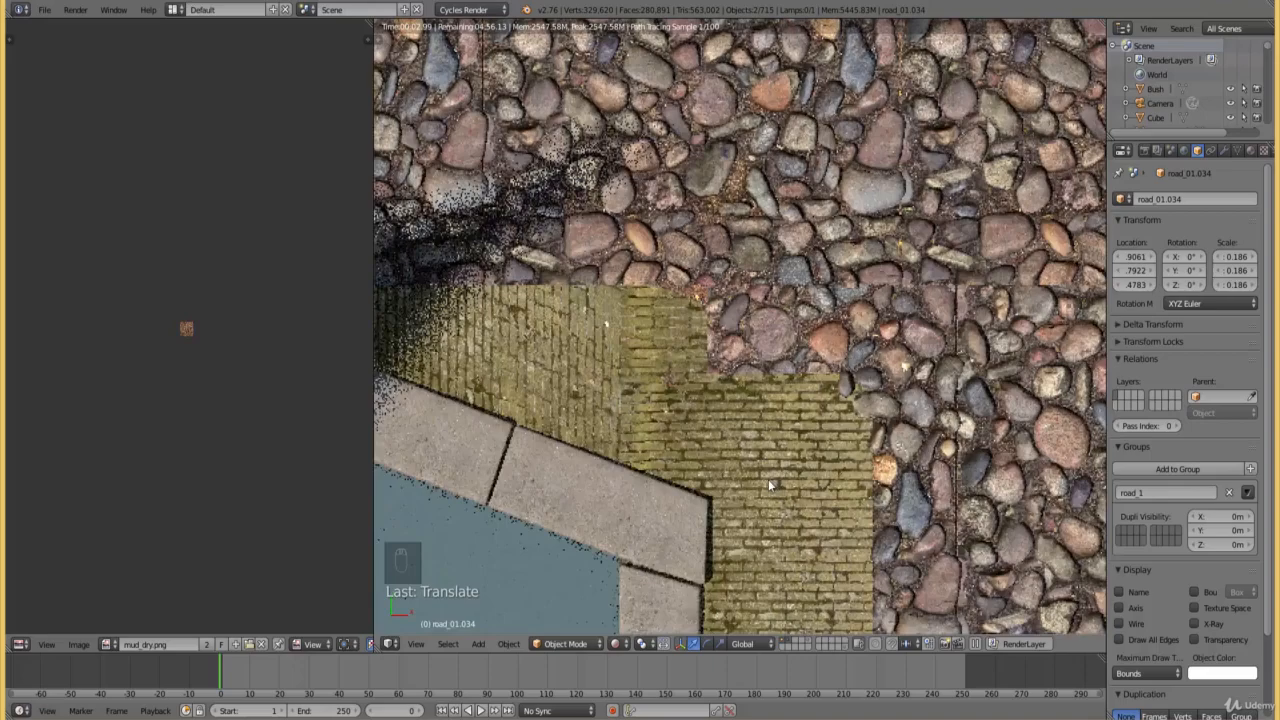
middle_click_drag(768, 479, 806, 390)
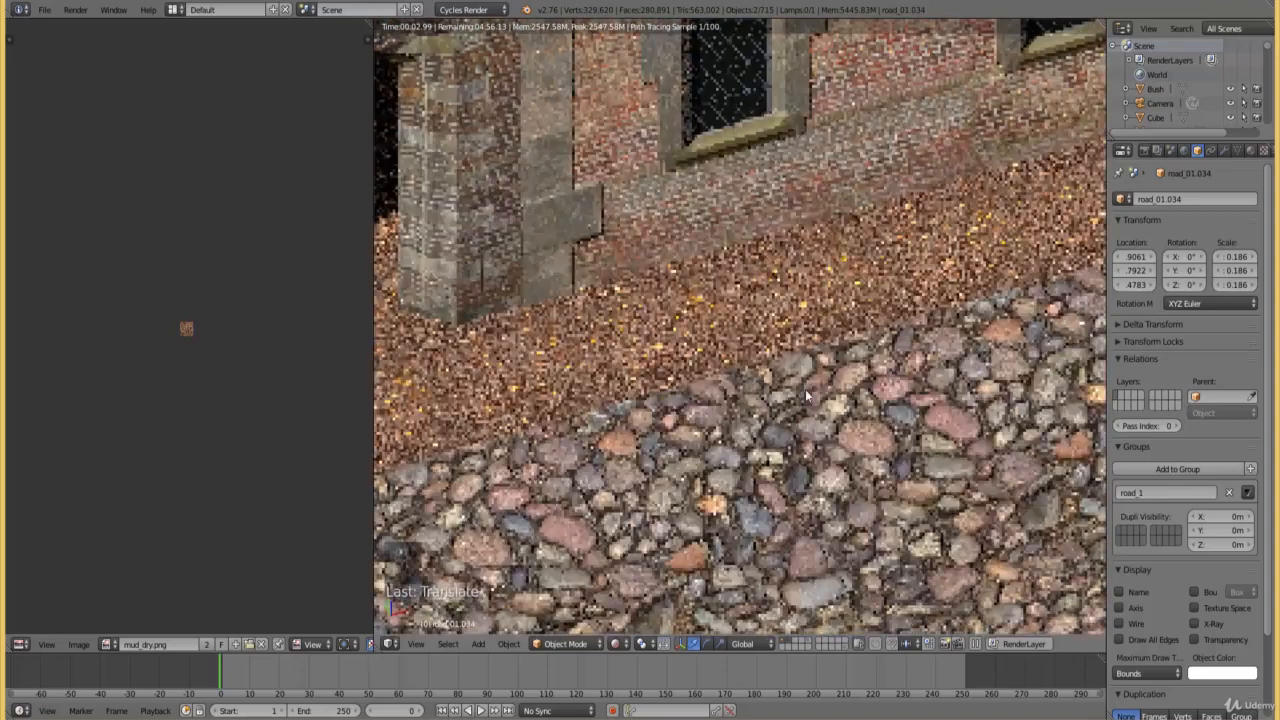
scroll(805, 389, "down", 5)
key("KP_0")
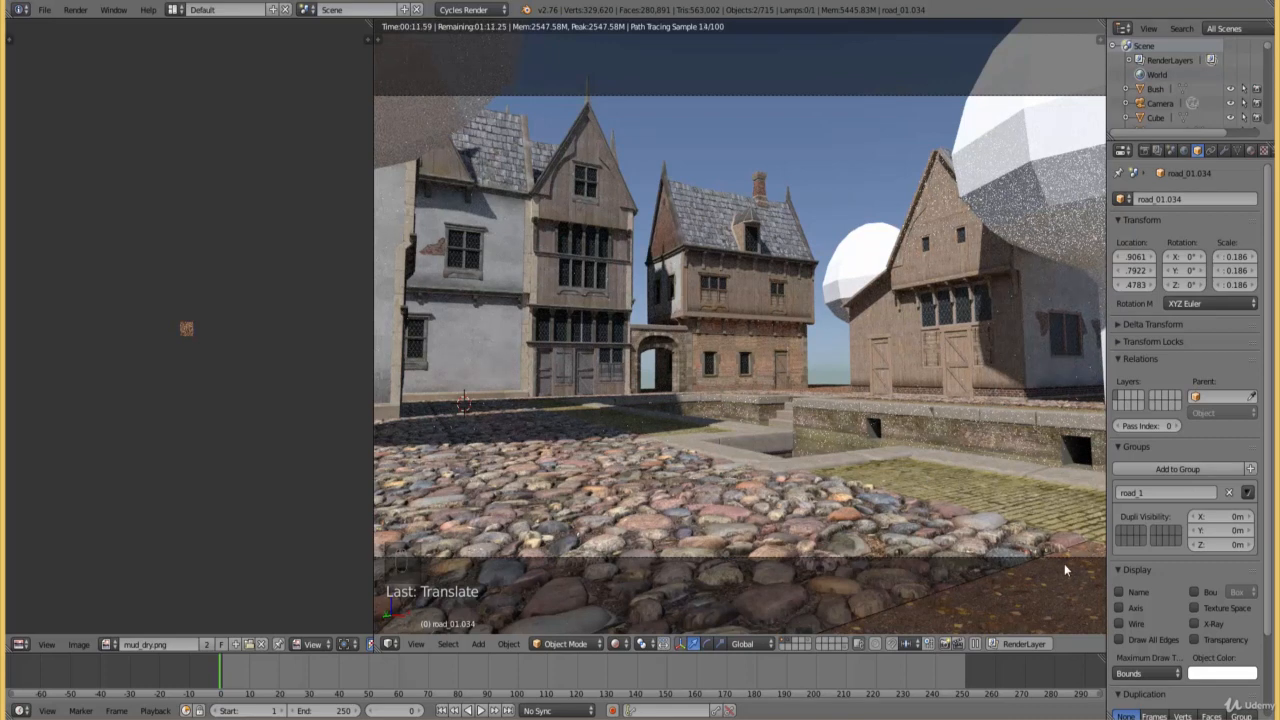
- In the top wireframe view, box-select the last two road tiles beside the canal near the camera and duplicate them in place
key("KP_7")
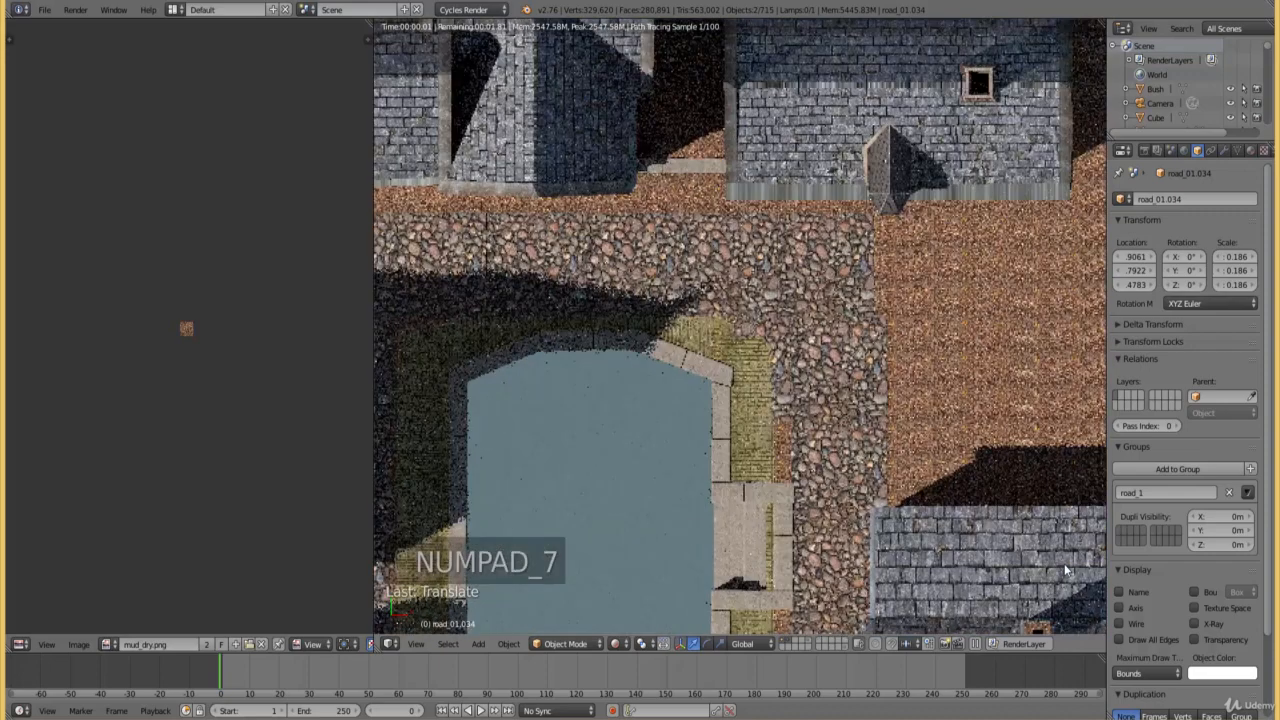
key("z")
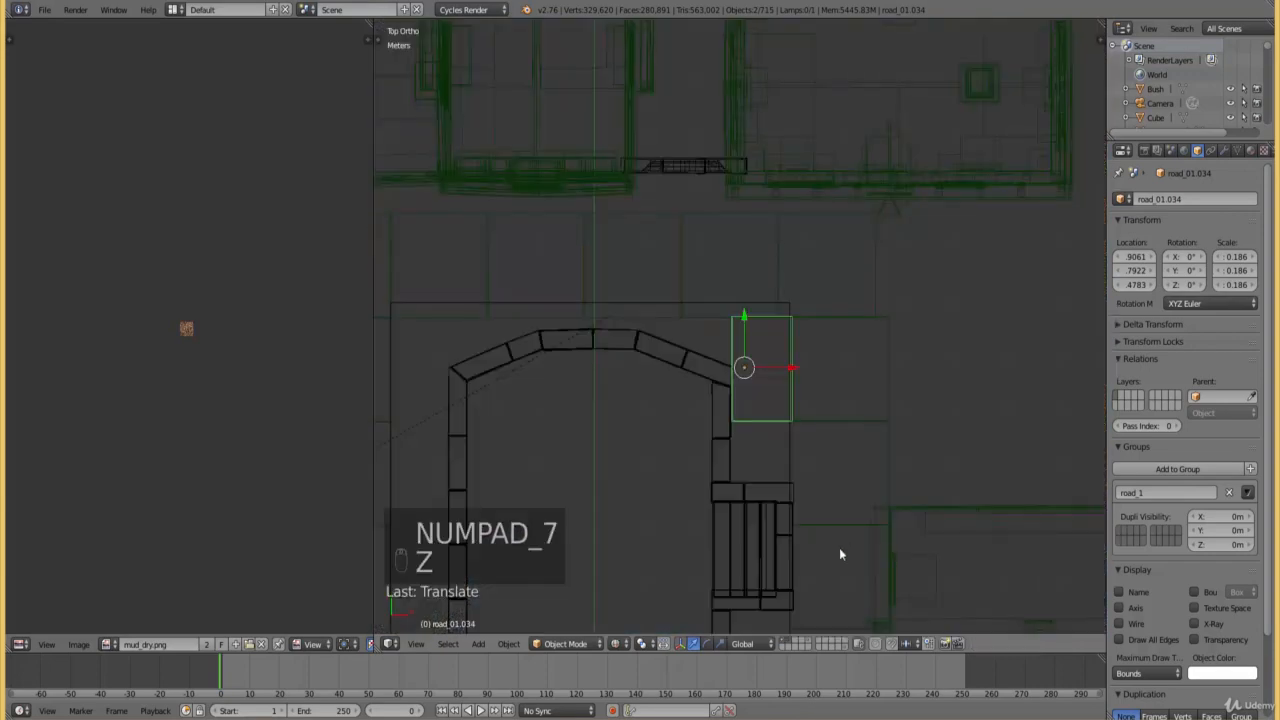
scroll(728, 517, "down", 2)
scroll(722, 517, "down", 14, "shift")
scroll(716, 517, "down", 4, "ctrl")
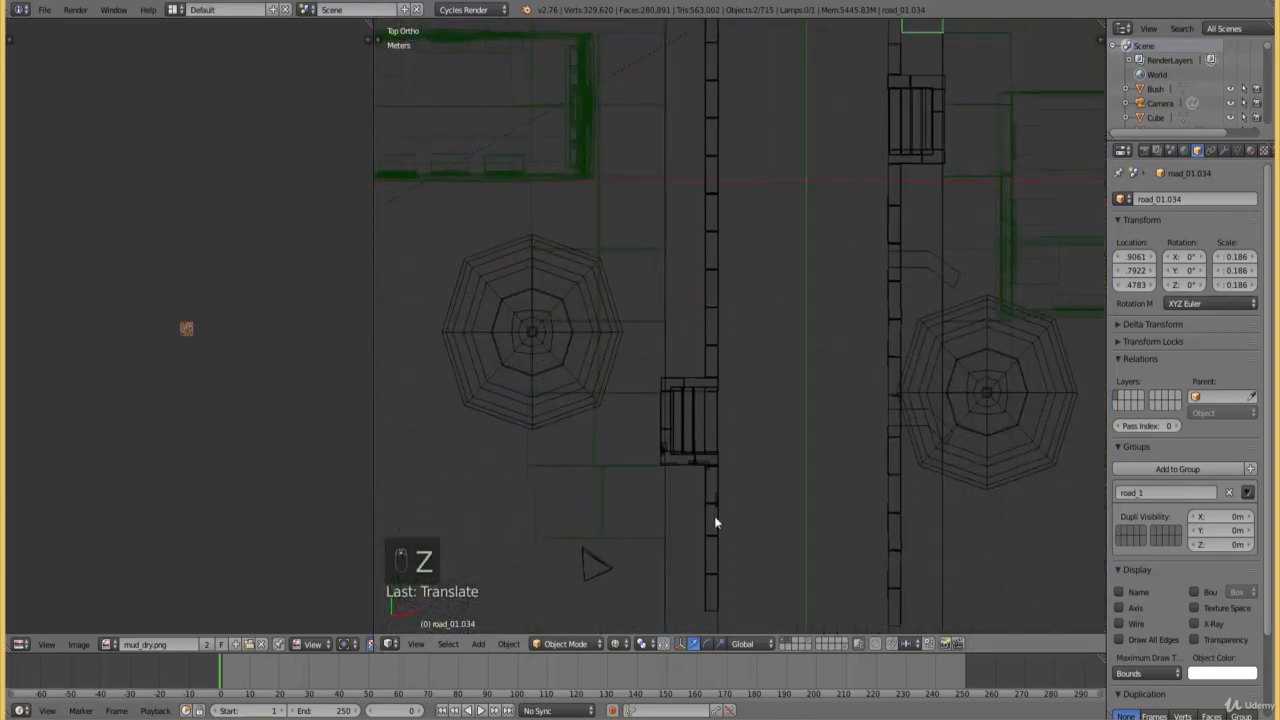
scroll(714, 517, "down", 6, "shift")
scroll(714, 516, "up", 5)
right_click(658, 501)
key("b")
left_click_drag(653, 503, 454, 458)
key("shift+d")
right_click(584, 492)
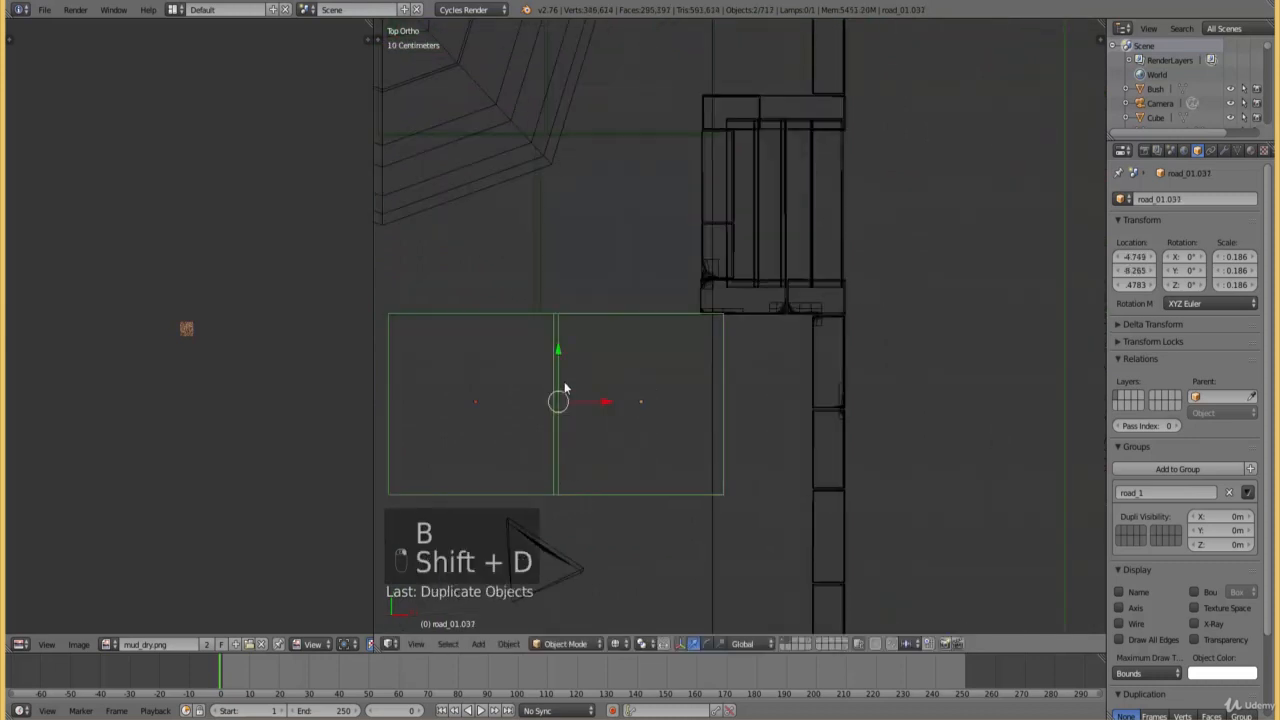
- Move the duplicated tile pair along Y to -10.14 so it extends the road beneath the camera
left_click_drag(560, 393, 562, 106)
scroll(568, 512, "down", 4, "shift")
scroll(600, 500, "up", 3)
scroll(562, 106, "down", 4)
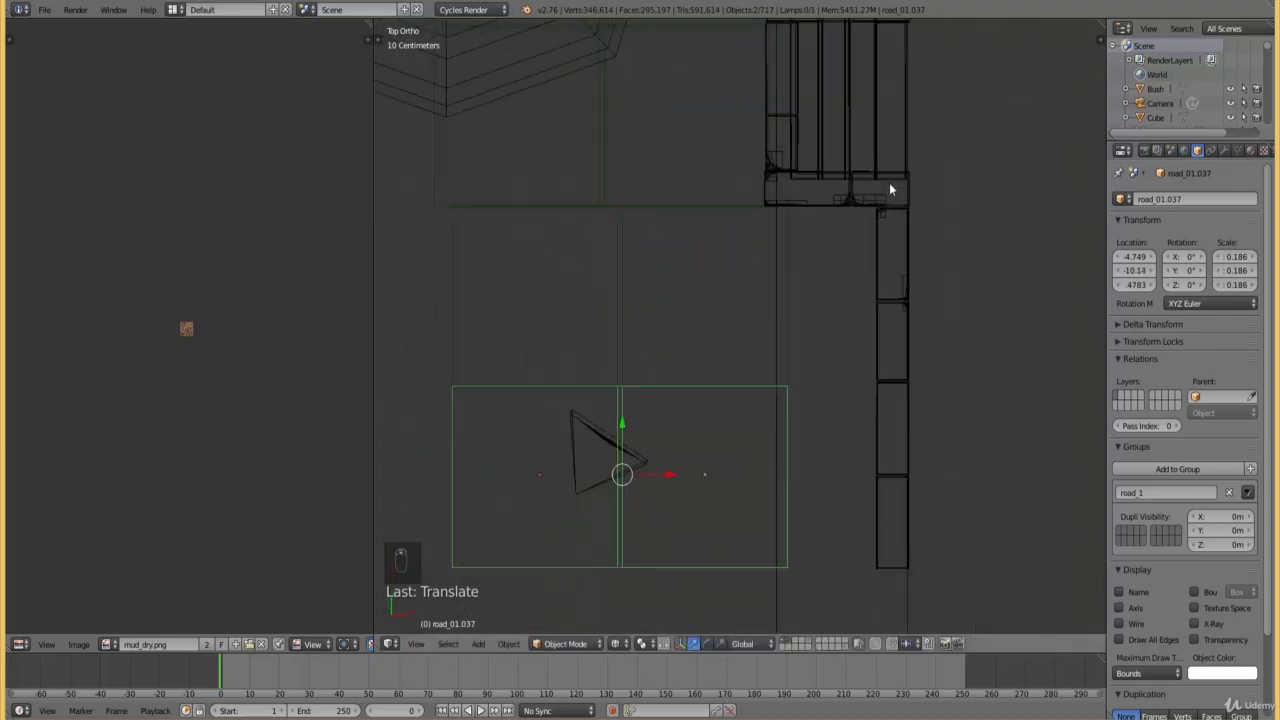
- Preview the extended foreground road through the scene camera in rendered shading
scroll(890, 218, "up", 6, "shift")
scroll(797, 277, "up", 5)
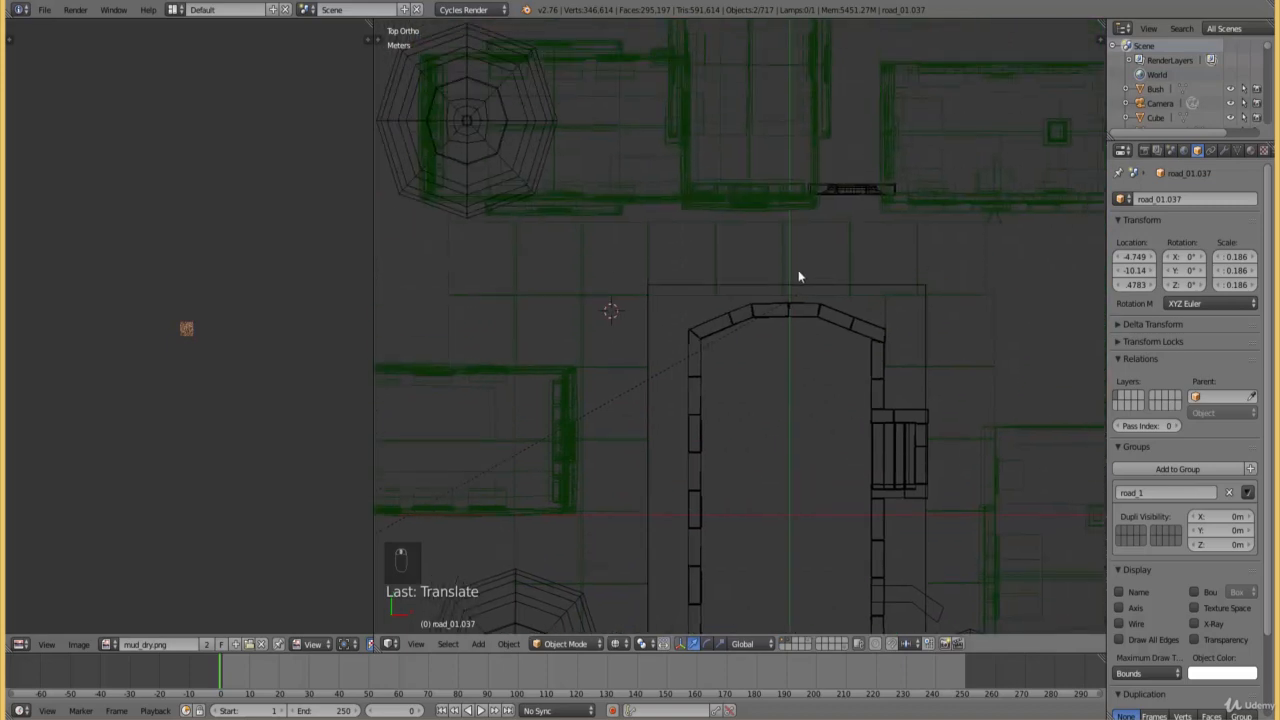
key("KP_0")
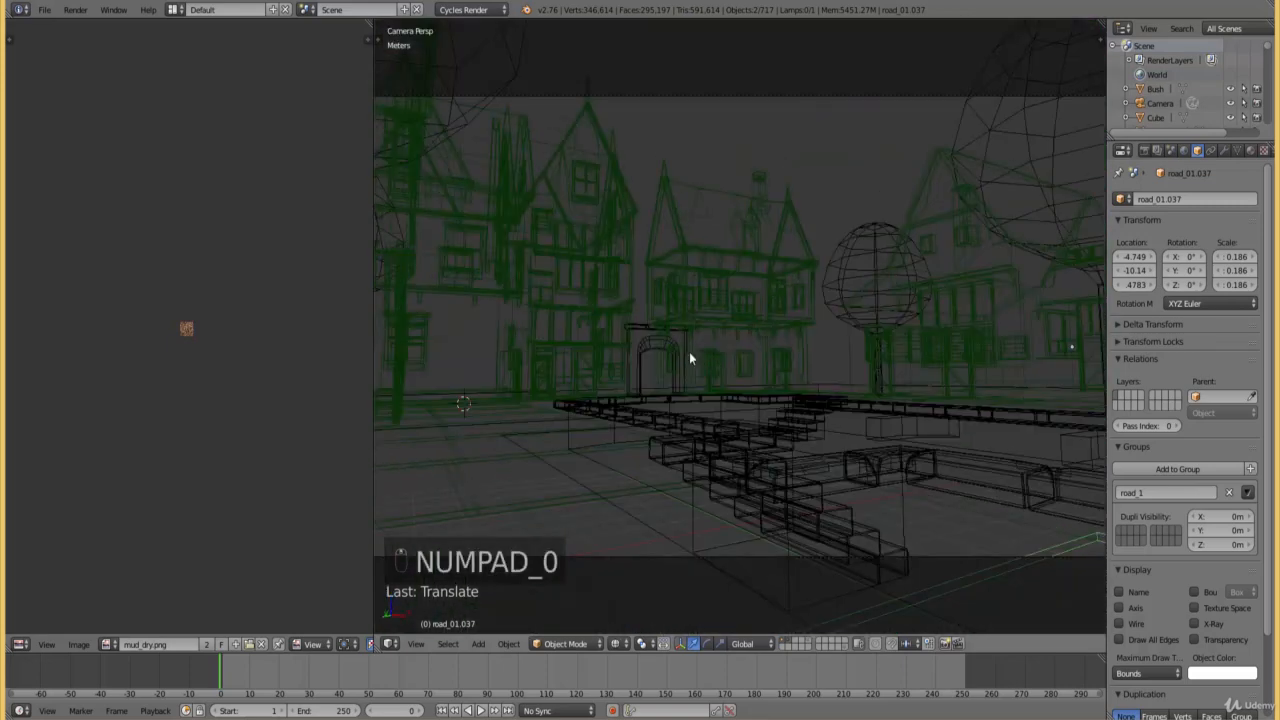
left_click(616, 643)
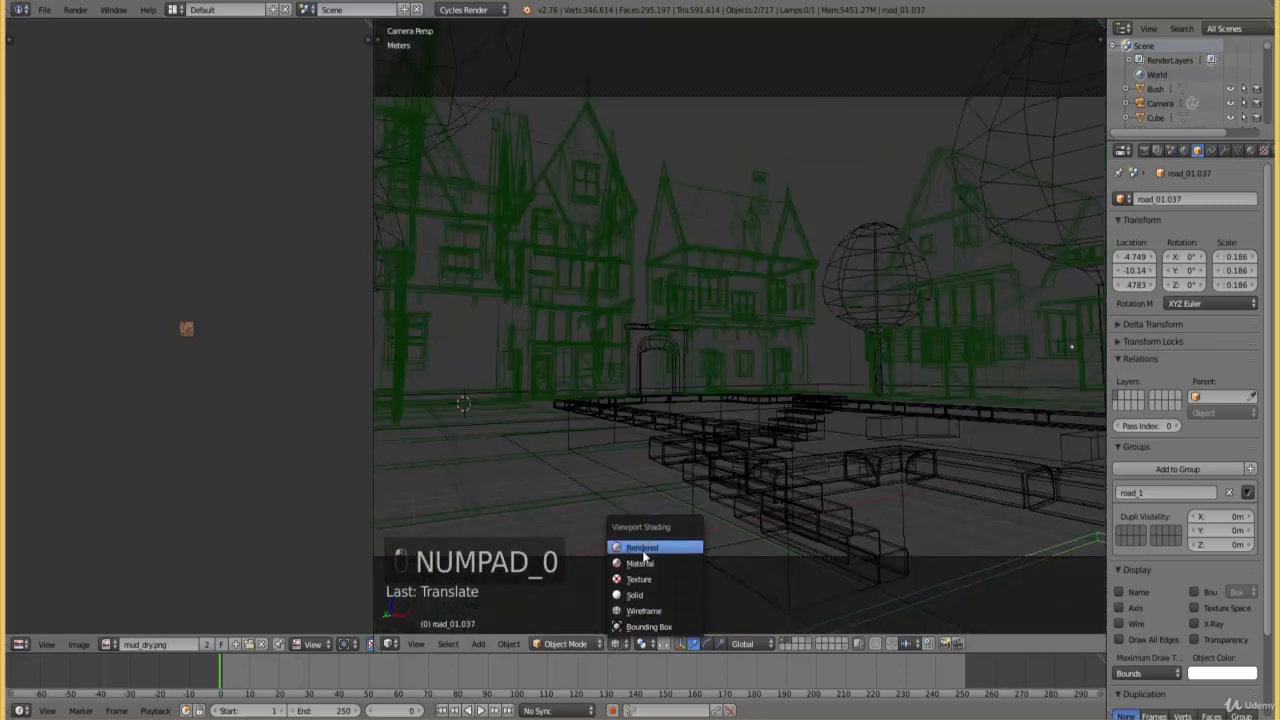
left_click(643, 555)
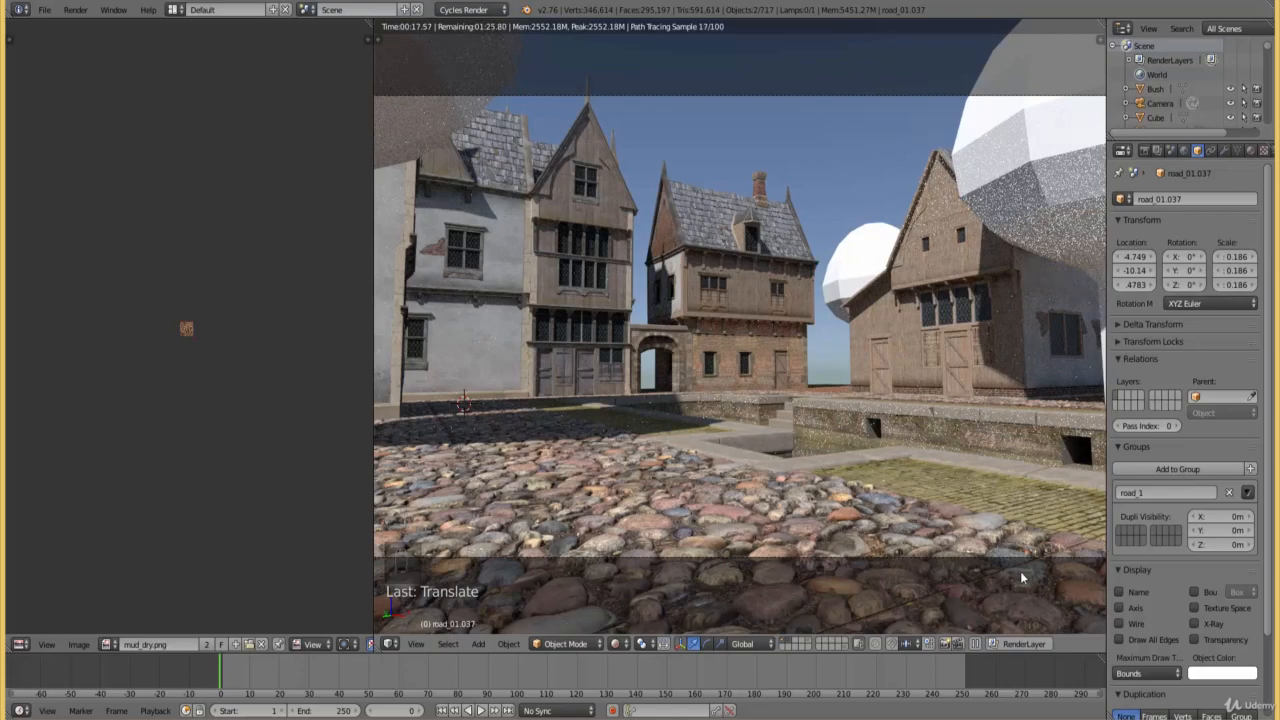
- Locate the seam above the new tile pair from the top and nudge the pair along Y to -10.13 to close it
key("KP_7")
scroll(715, 493, "down", 6)
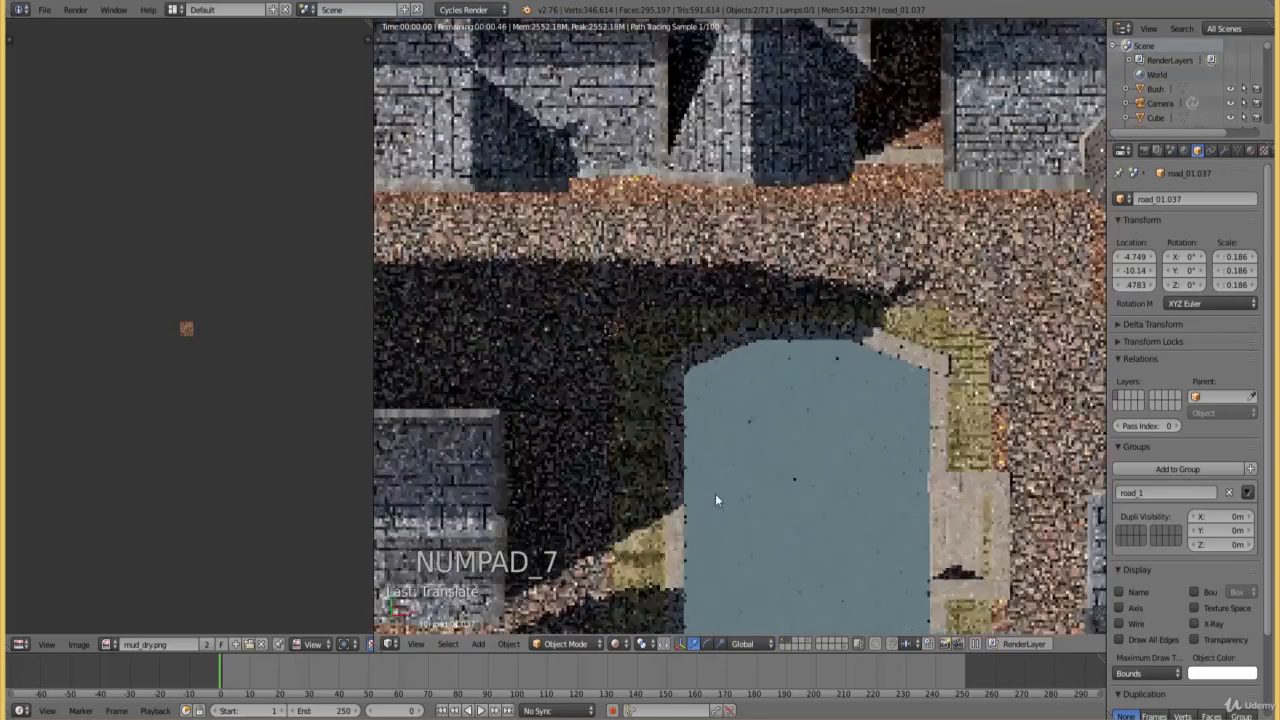
scroll(710, 489, "down", 4, "shift")
scroll(706, 484, "down", 8, "shift")
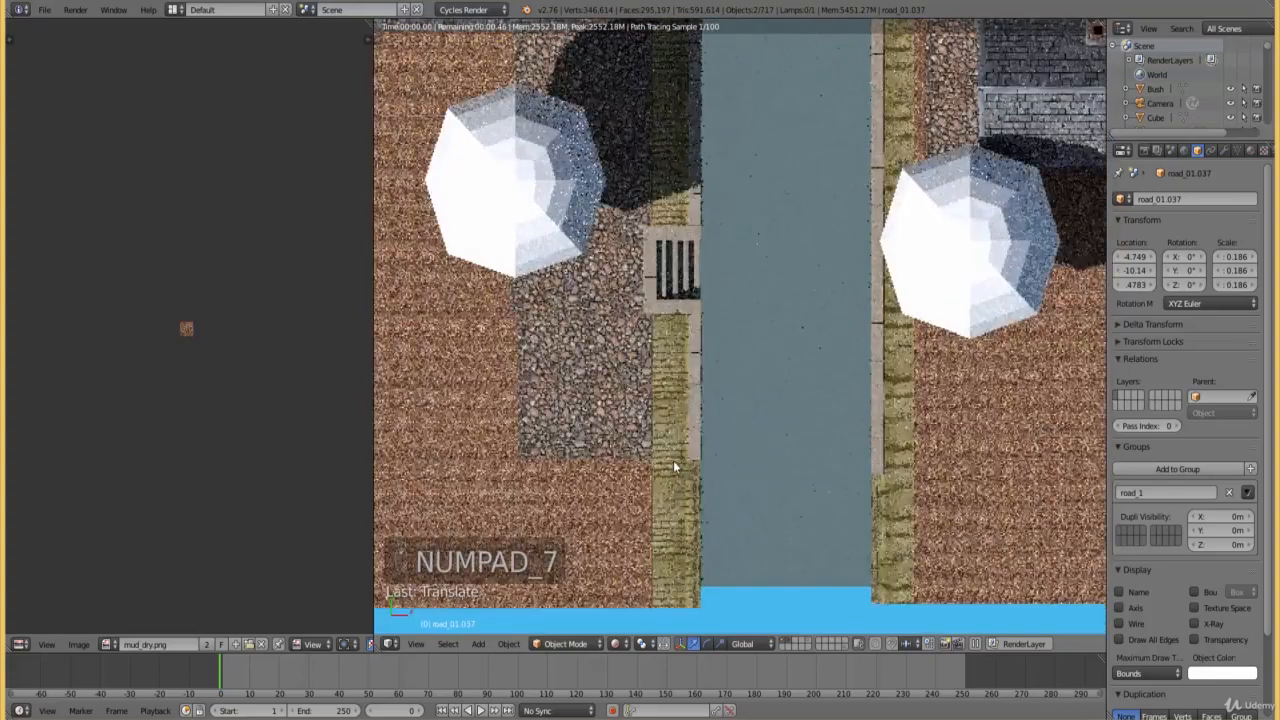
scroll(673, 460, "up", 2, "ctrl")
scroll(674, 461, "down", 3, "shift")
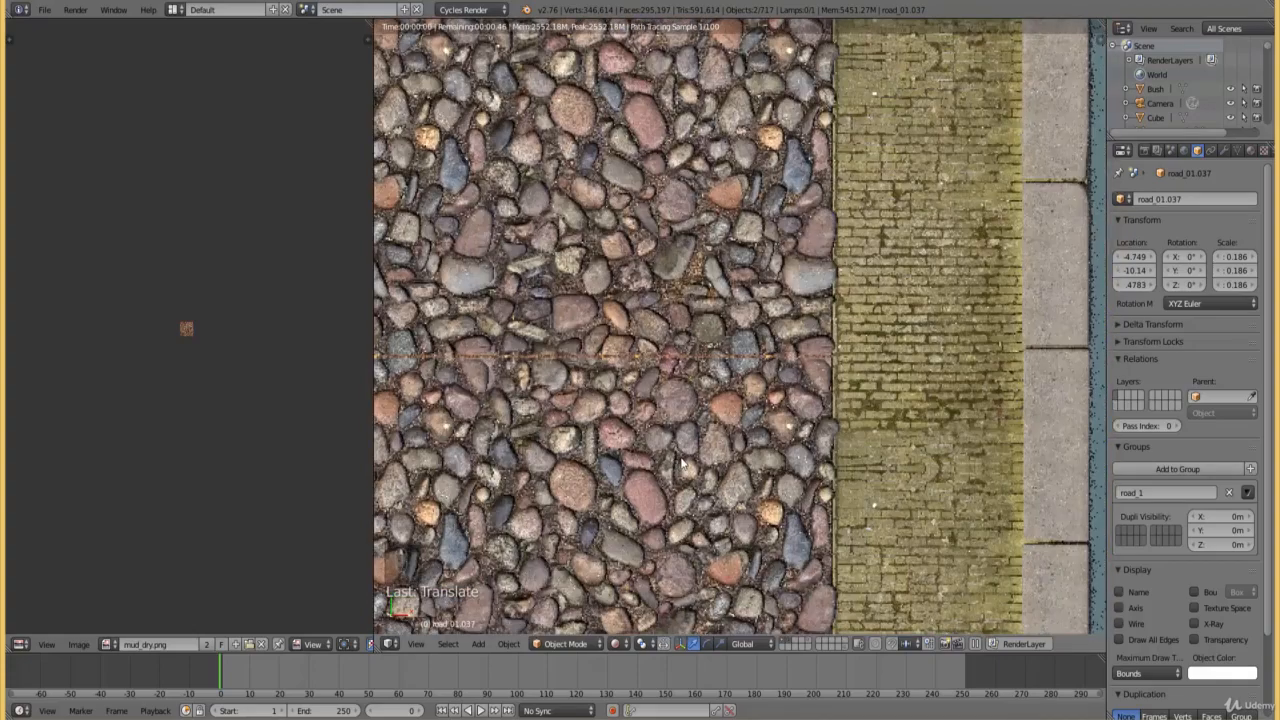
key("z")
scroll(681, 463, "down", 2)
scroll(614, 435, "up", 3)
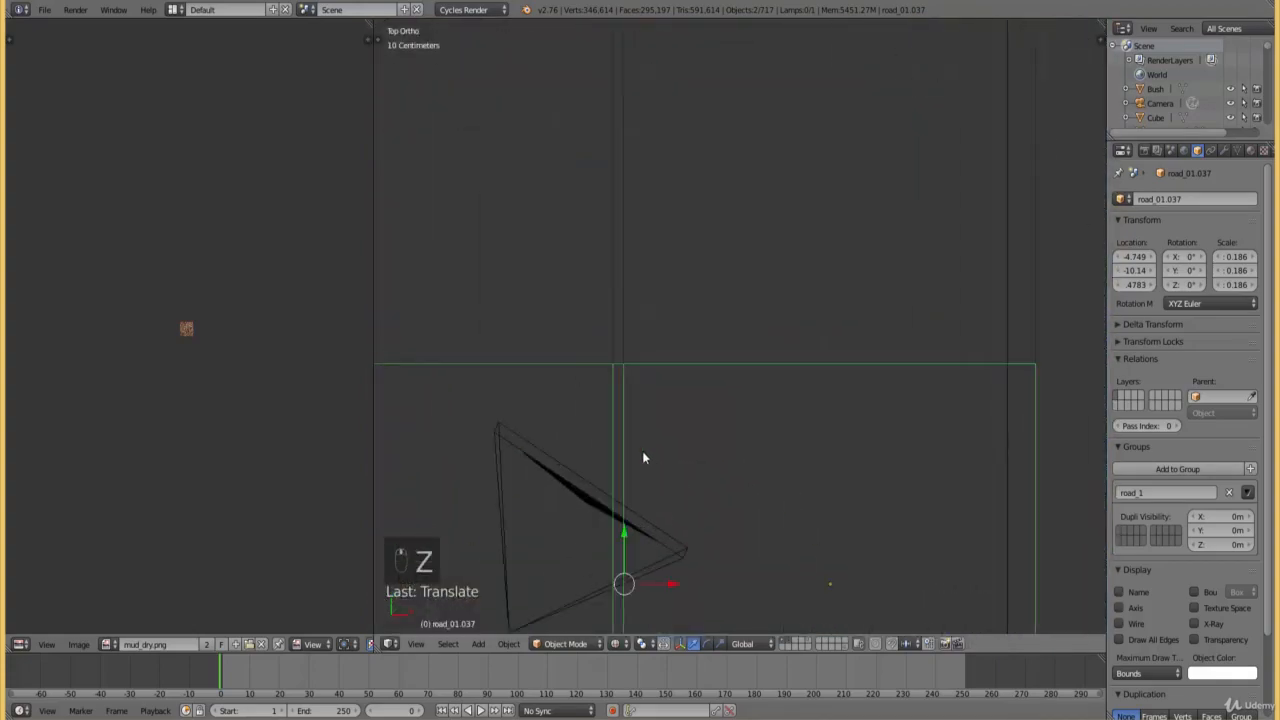
left_click_drag(626, 523, 624, 491)
- Review the whole street through the scene camera in rendered shading and return to wireframe
key("KP_0")
left_click(615, 643)
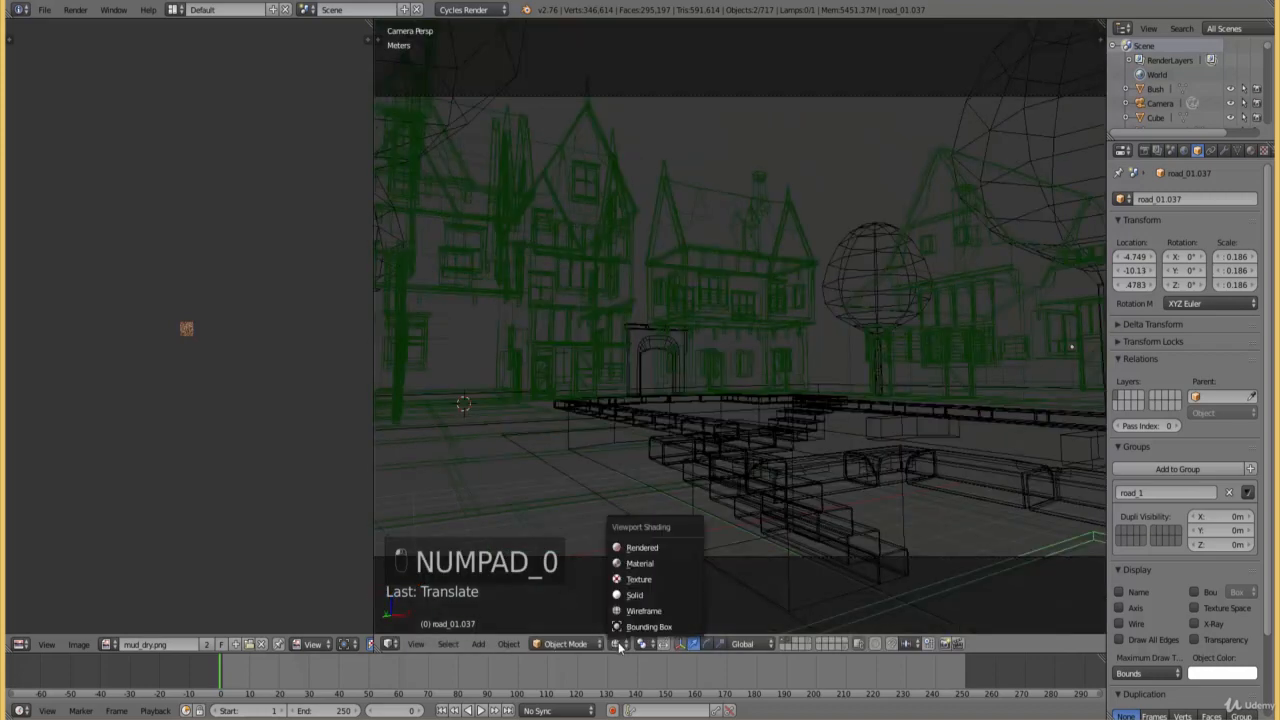
left_click(647, 548)
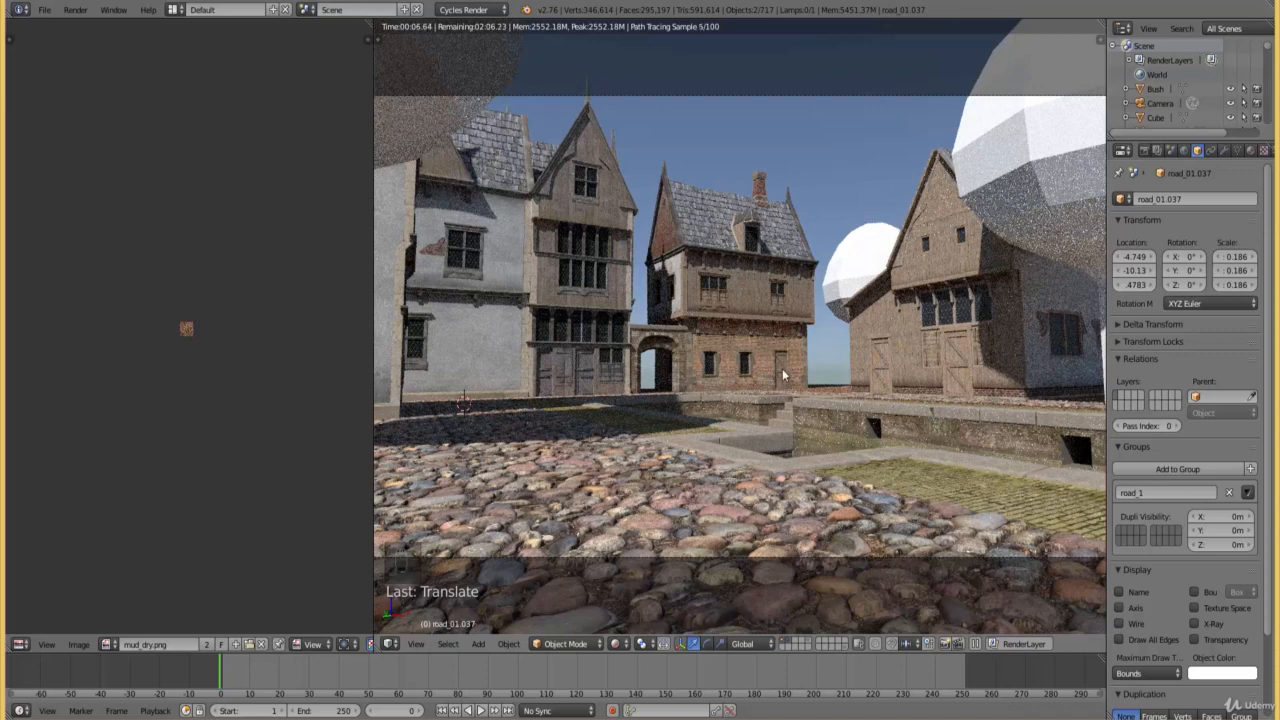
scroll(781, 374, "down", 2)
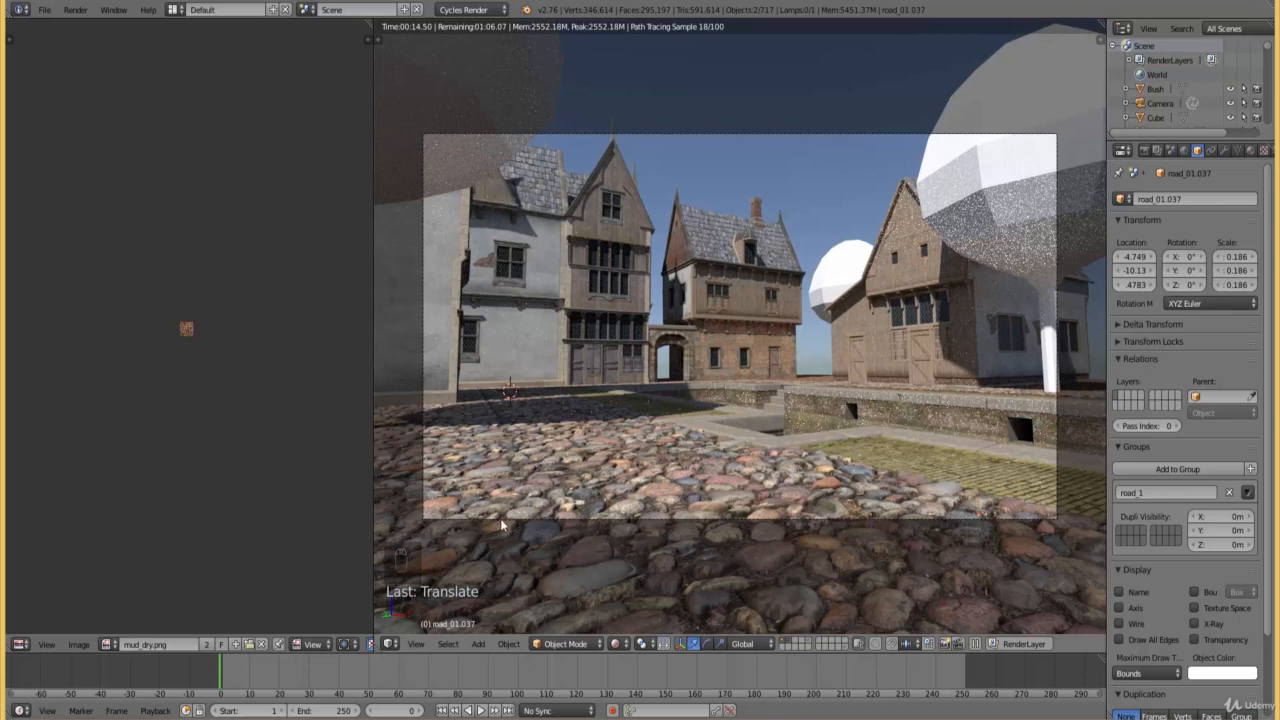
key("z")
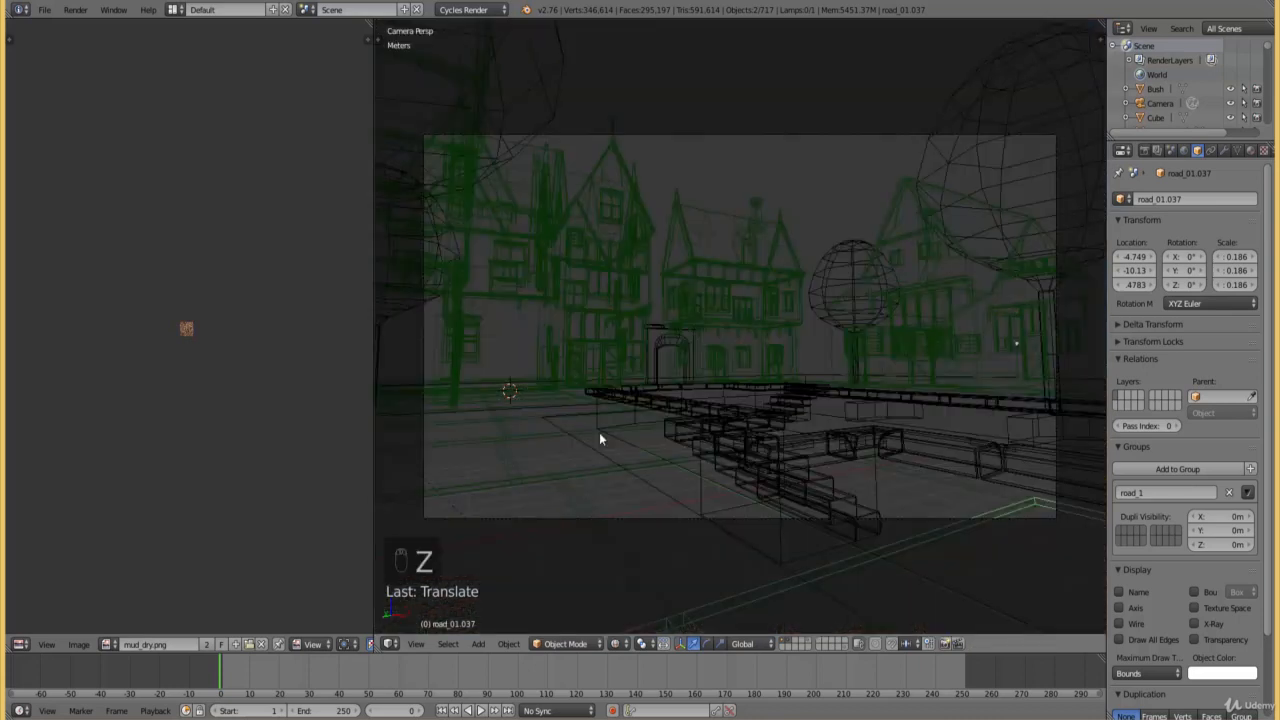